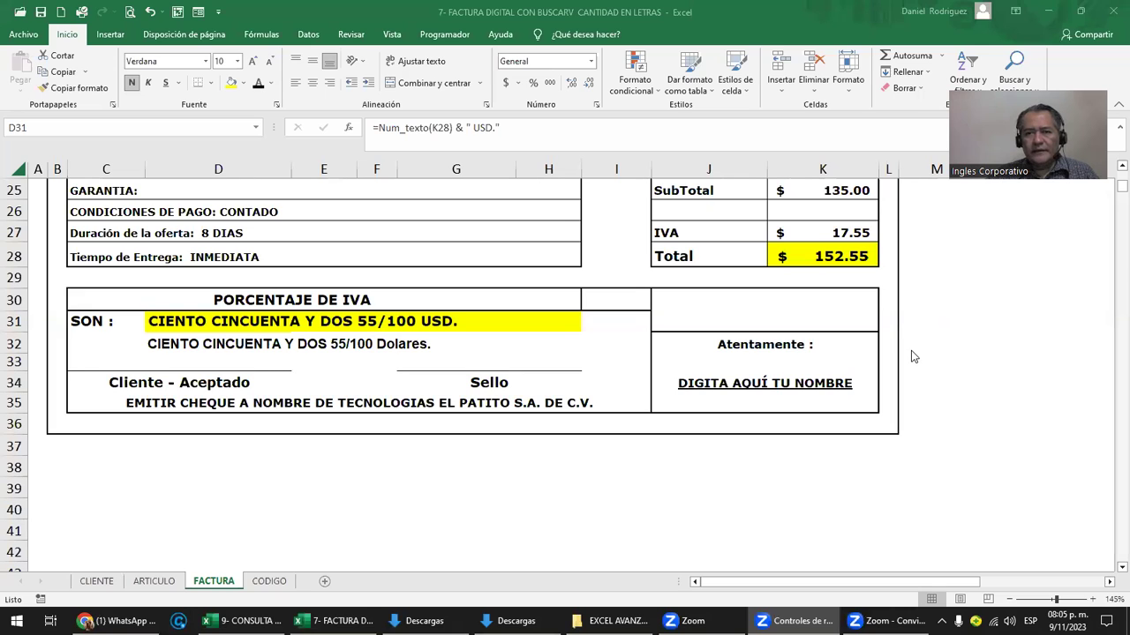
Add spaces around the & in D31's =Num_texto(K28) & " USD." formula, keeping its result
left_click_drag(1042, 150, 1006, 539)
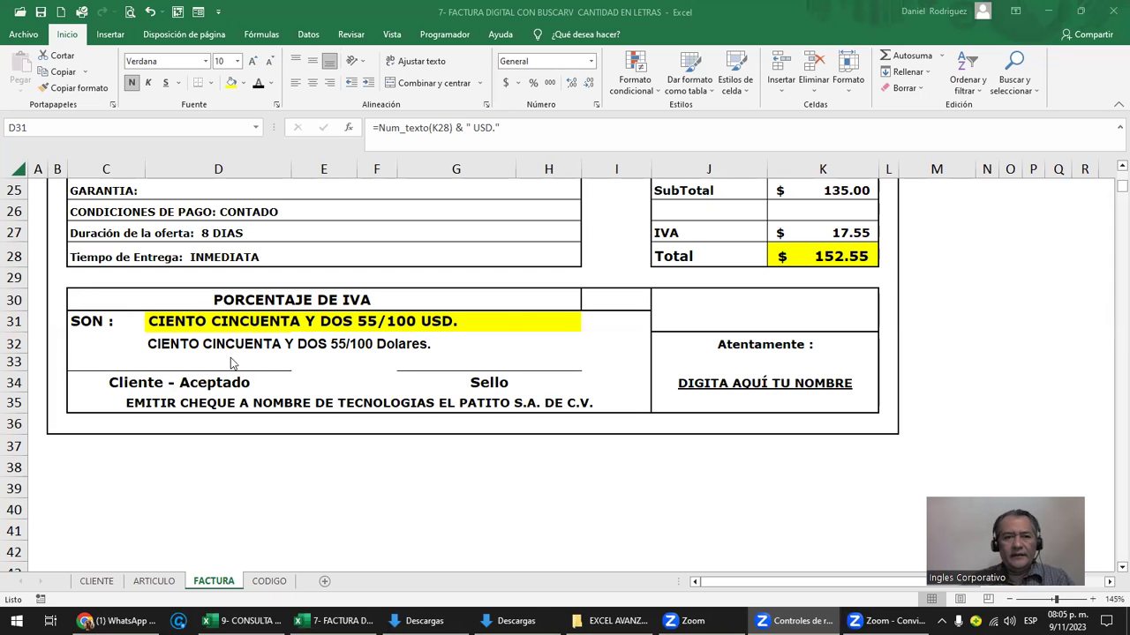
left_click(171, 320)
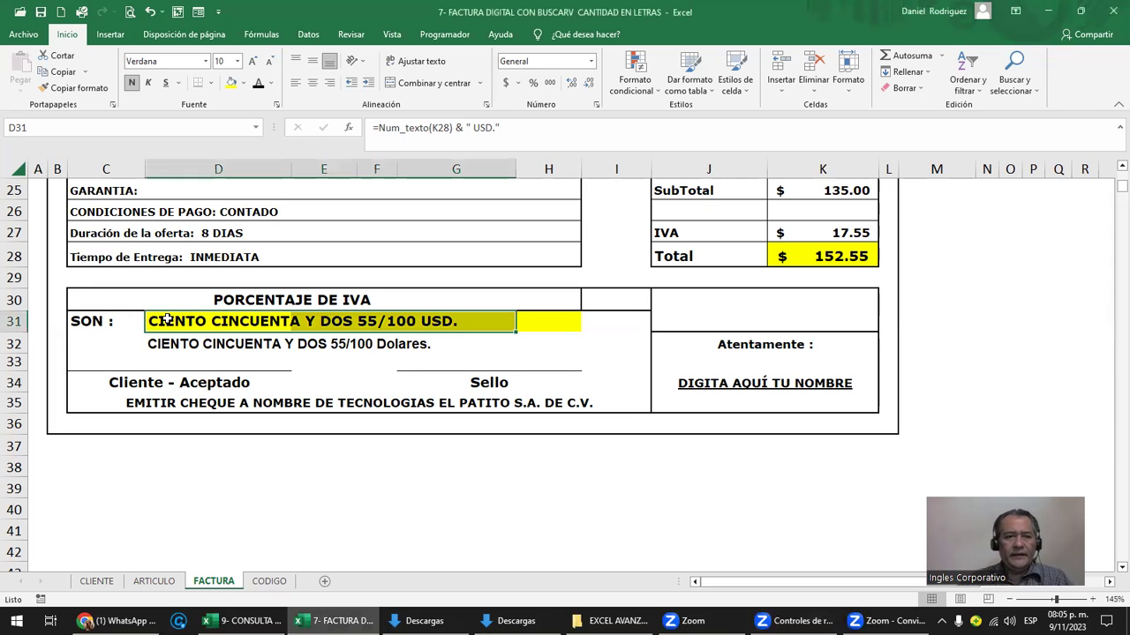
double_click(218, 321)
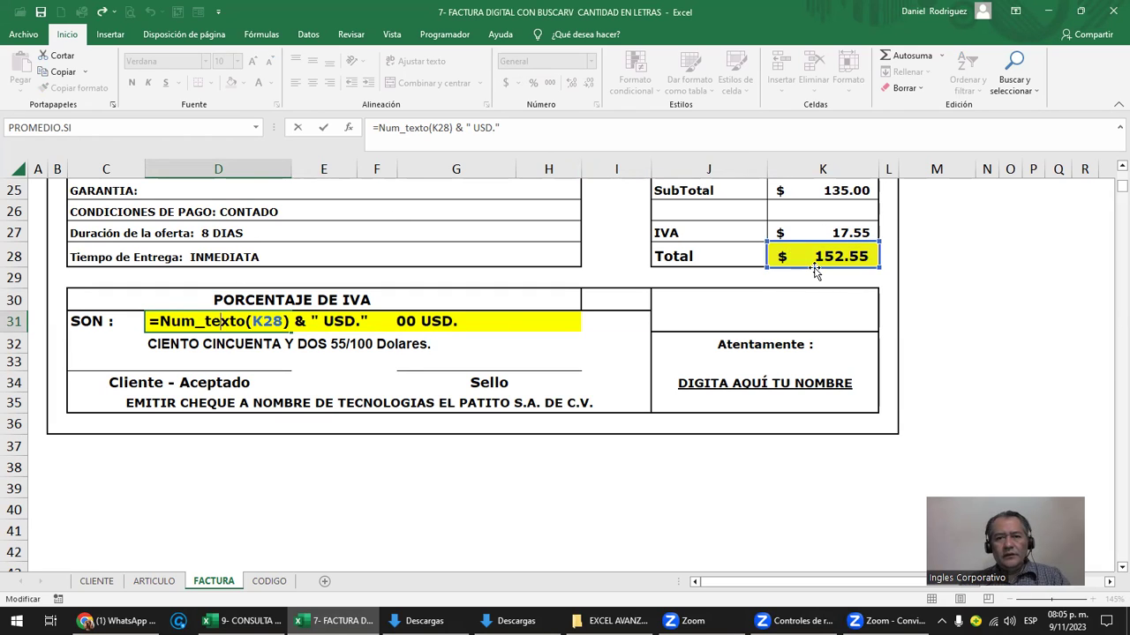
key("Return")
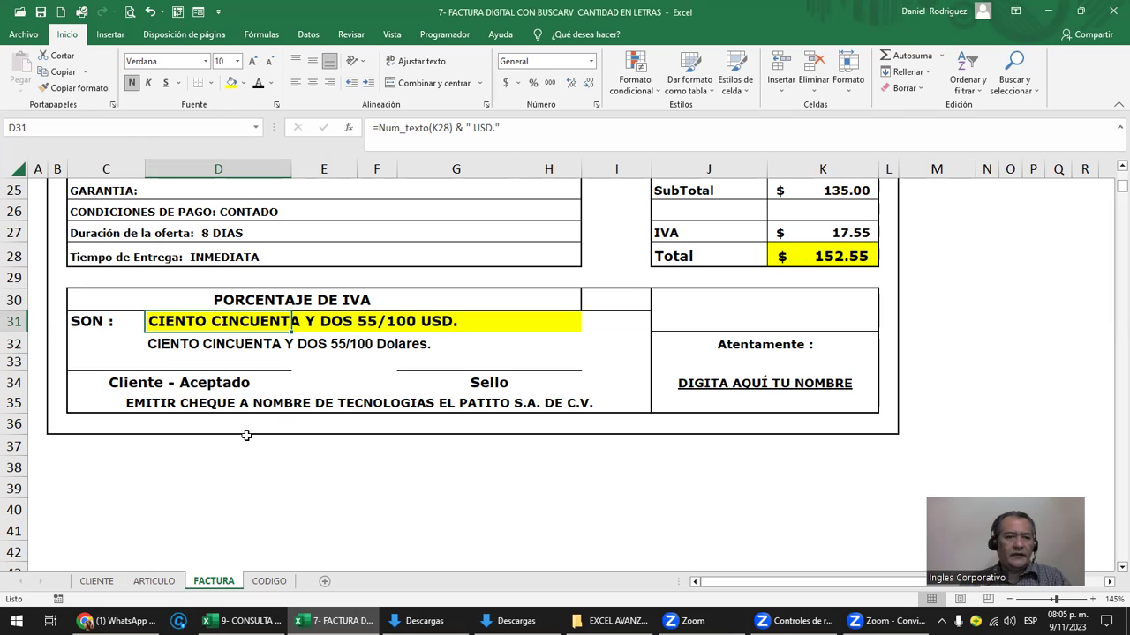
key("F2")
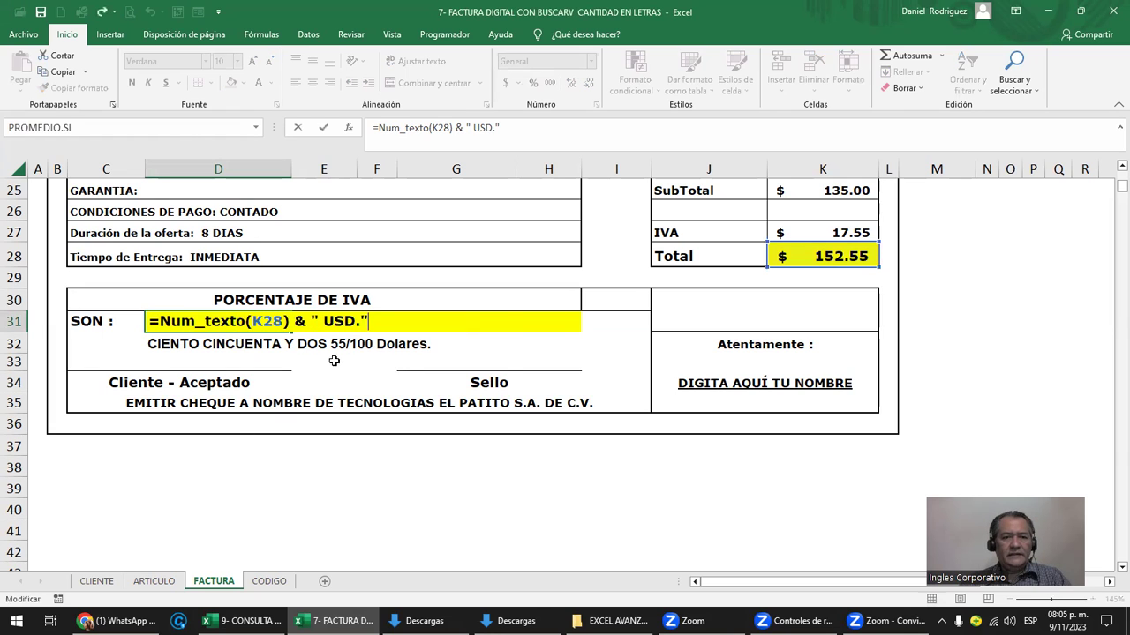
left_click(150, 325)
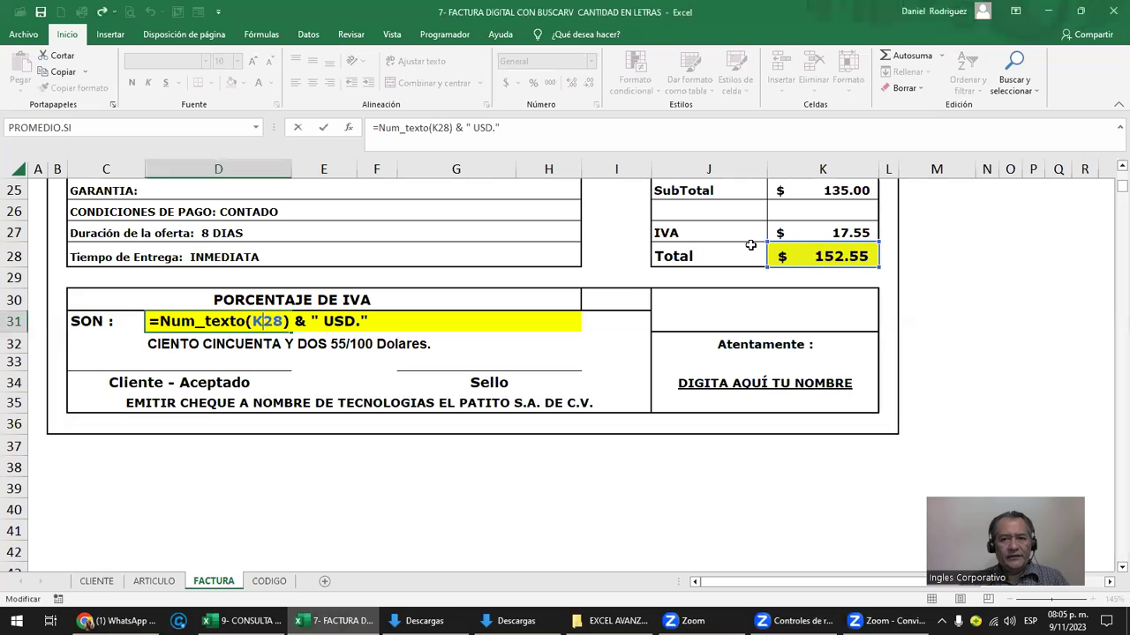
left_click(293, 321)
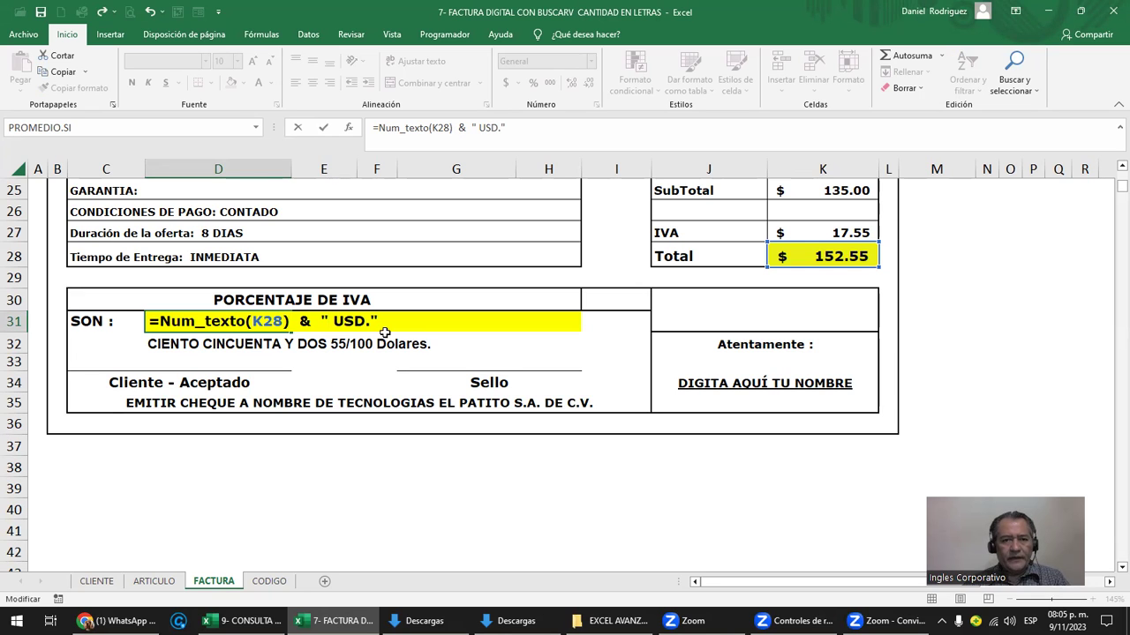
key("Return")
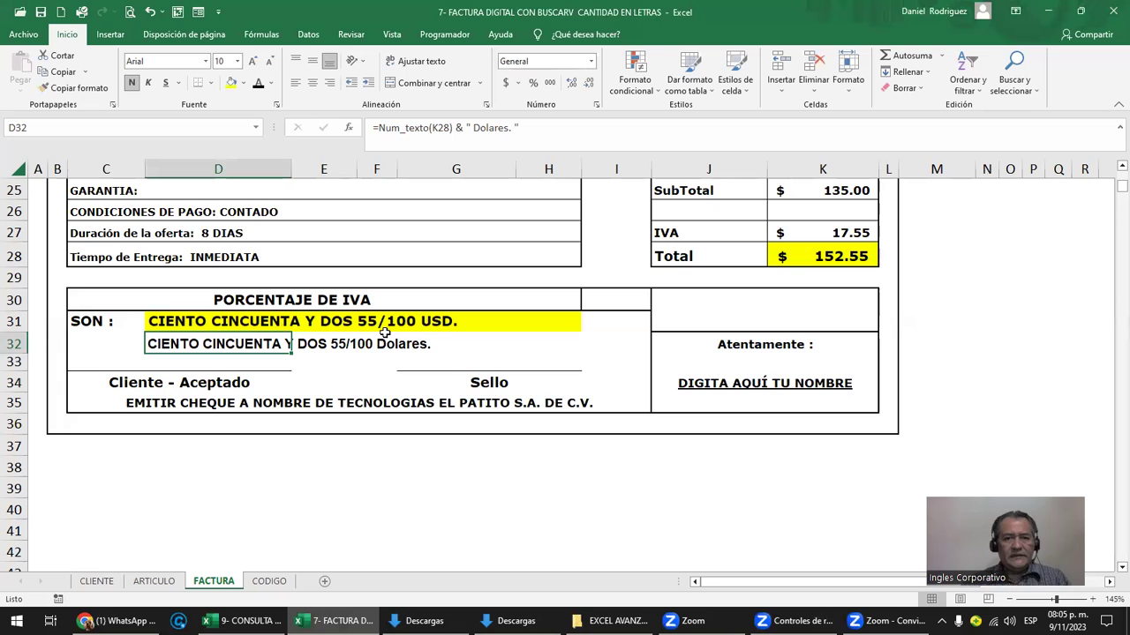
Review the D32 'Dolares' and D31 'USD.' amount-in-words formulas, confirming both unchanged
key("F2")
key("Left")
key("Left")
key("Left")
key("Left")
key("Left")
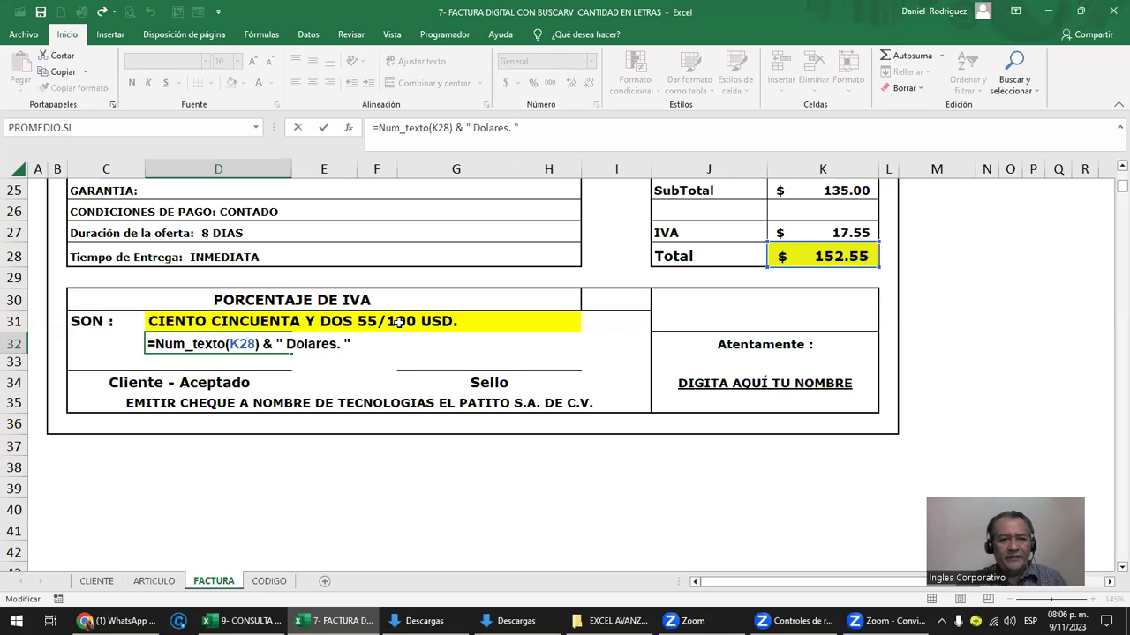
double_click(182, 322)
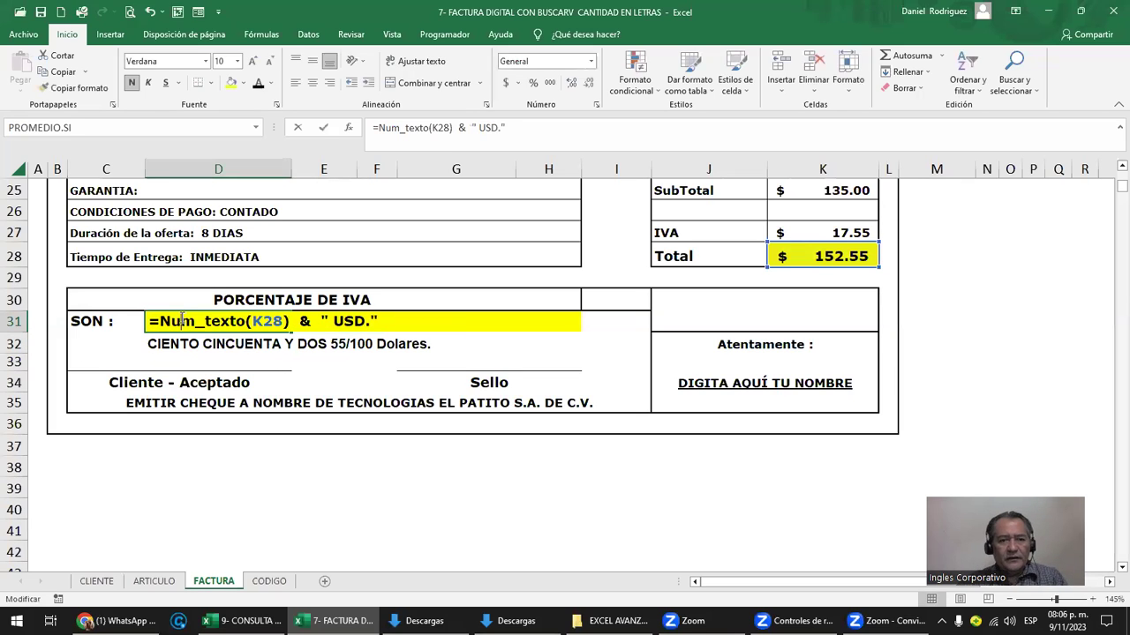
left_click(331, 322)
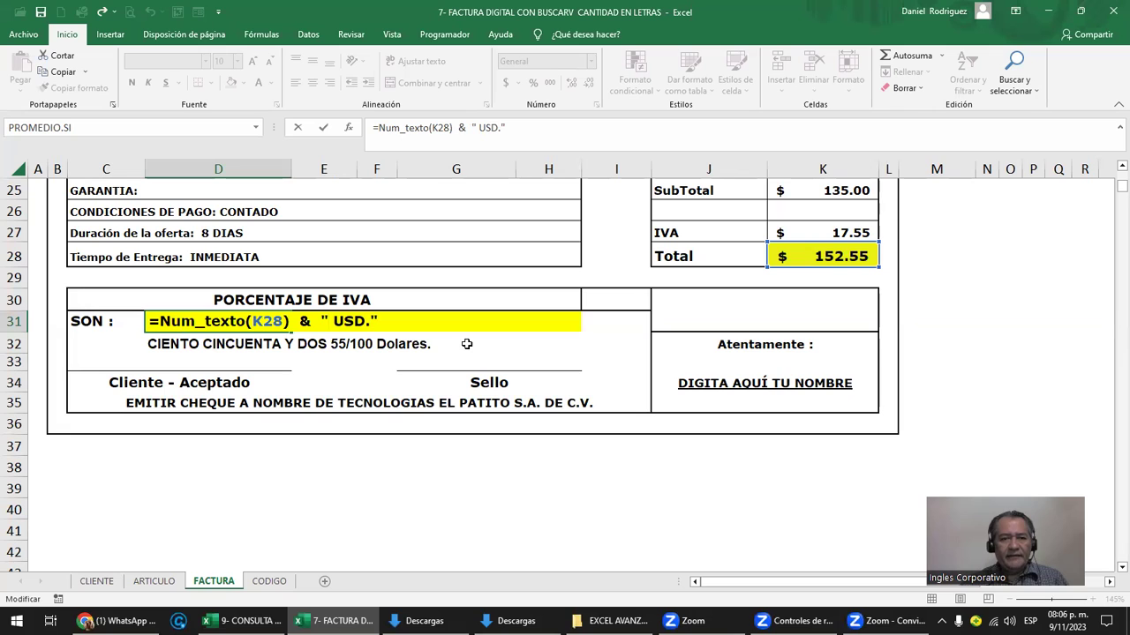
key("shift+Right")
key("shift+Right")
key("shift+Right")
key("shift+Right")
key("ctrl+Return")
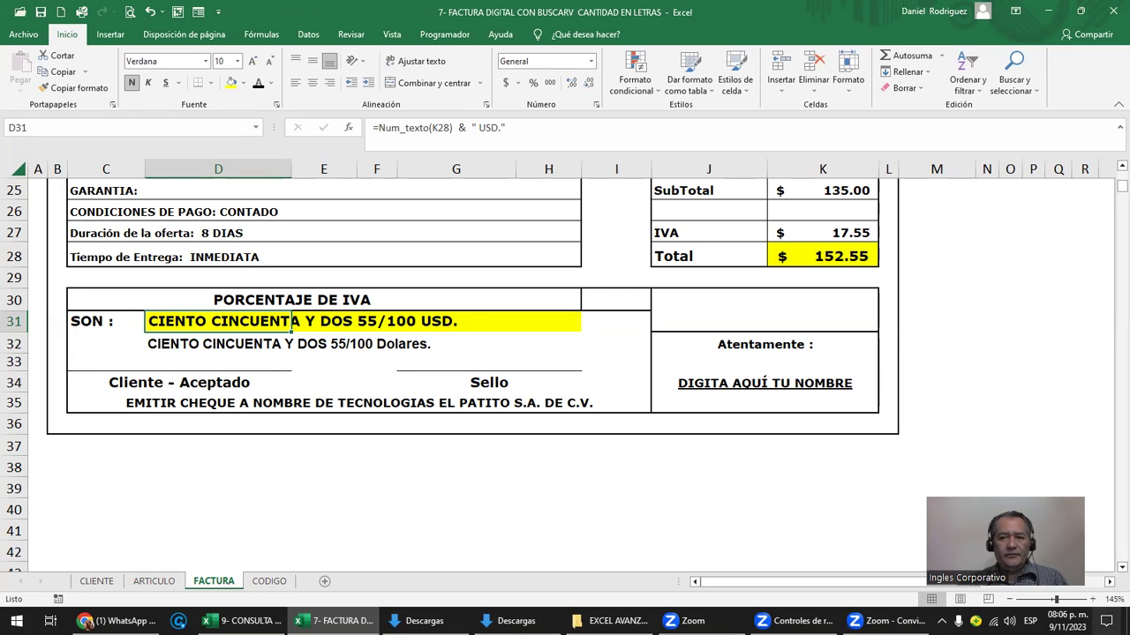
Minimize the invoice, Consulta de datos and browser windows to clear the desktop
left_click(1052, 12)
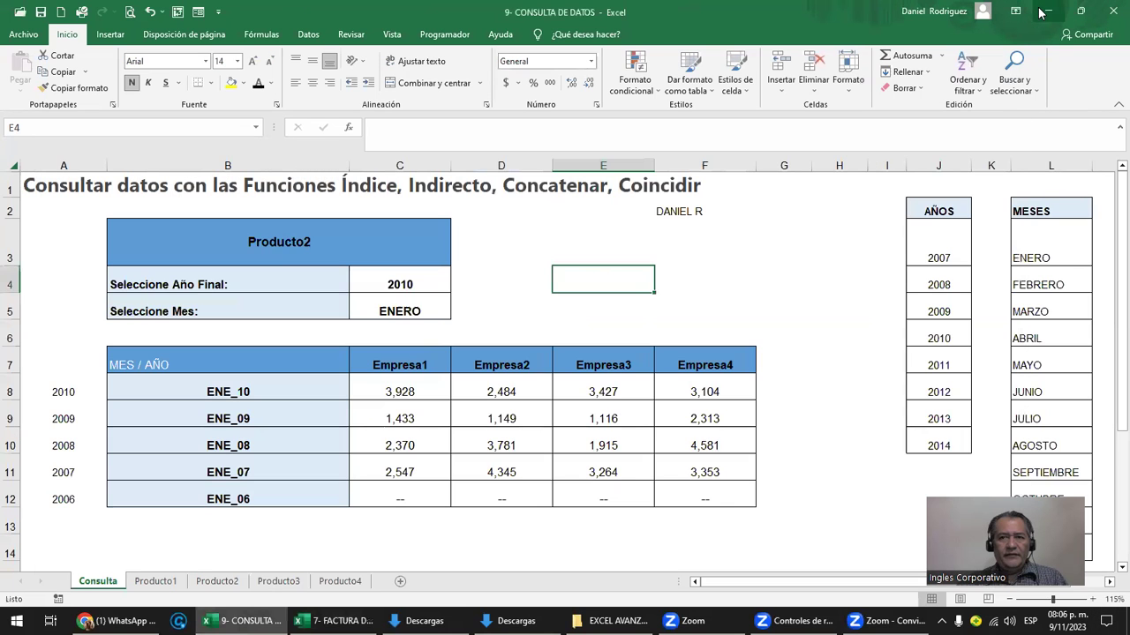
left_click(1051, 12)
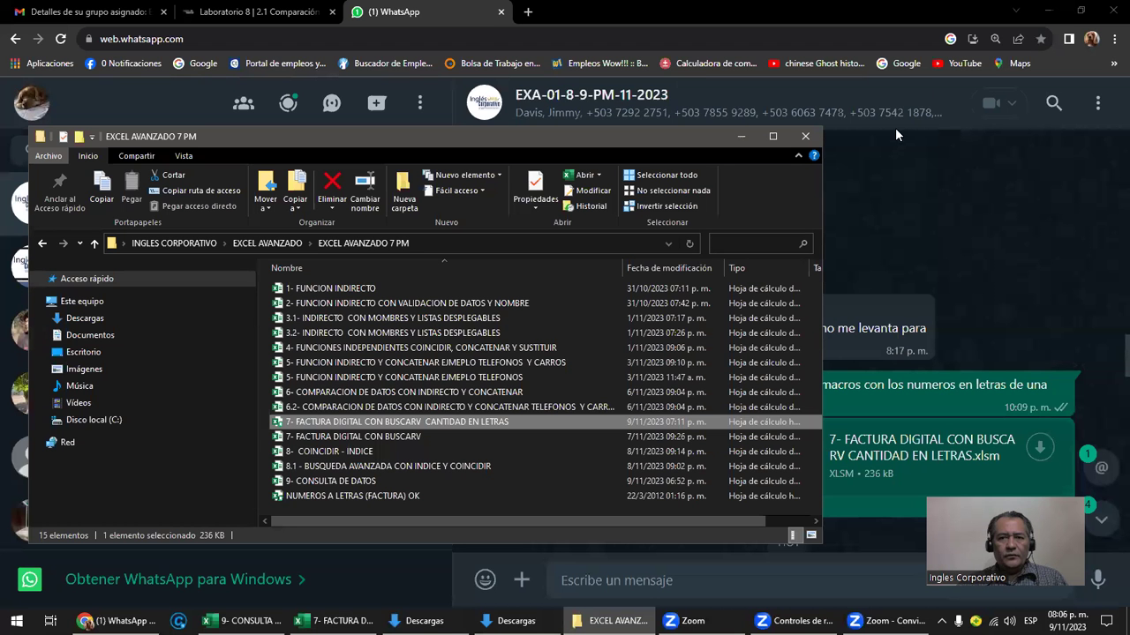
left_click(1044, 11)
left_click(1050, 12)
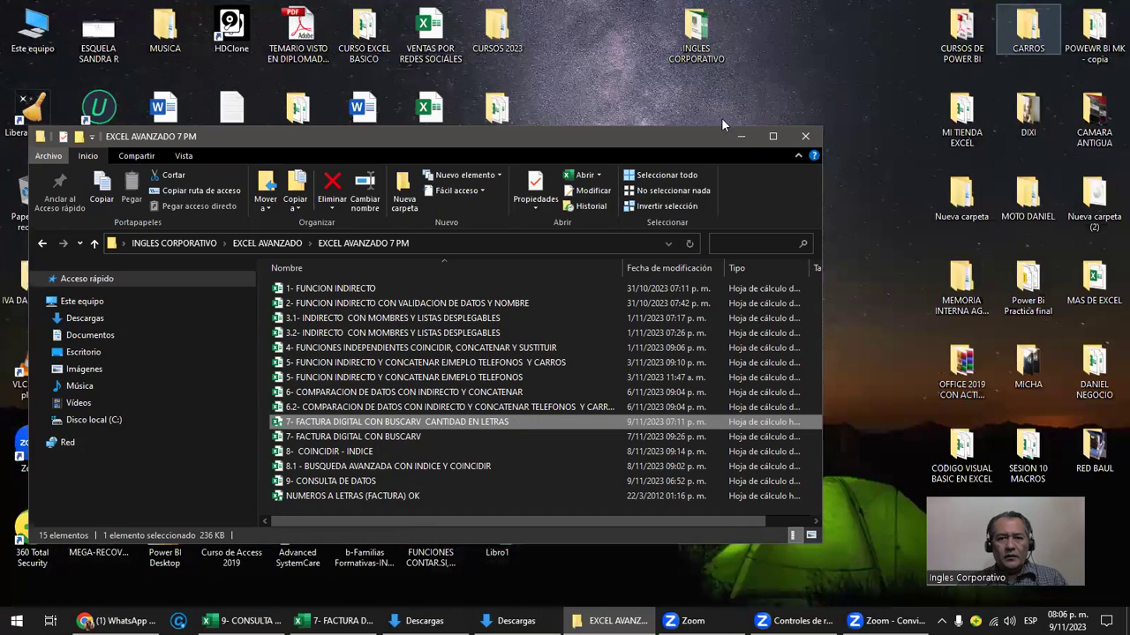
left_click(746, 134)
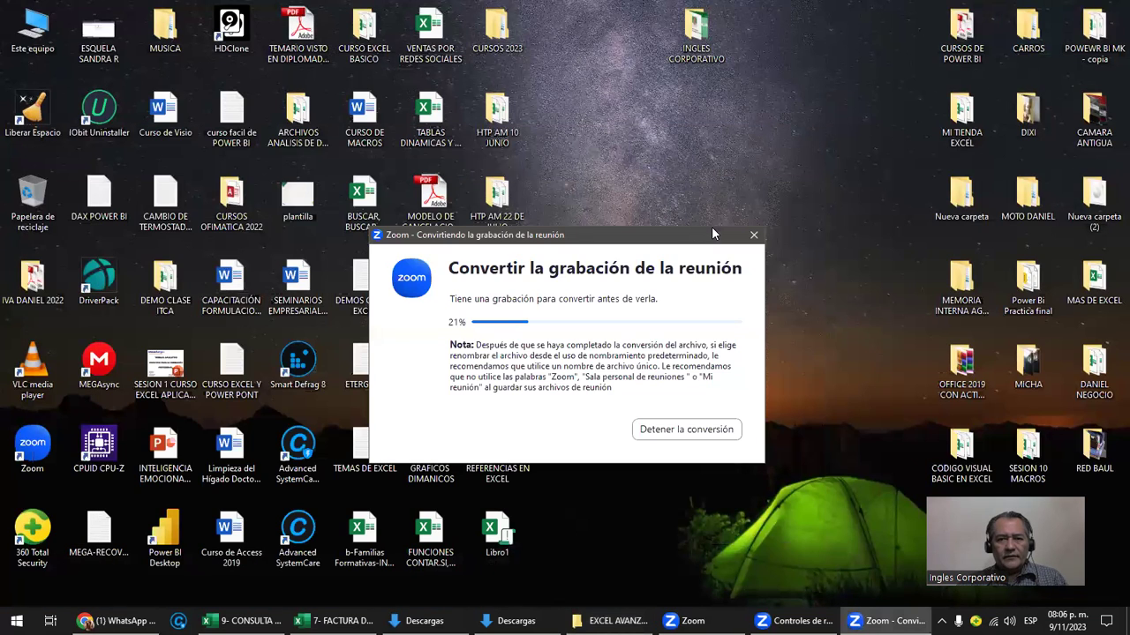
Look over the EXCEL AVANZADO 7 PM folder, then return to the 7- FACTURA workbook
left_click_drag(711, 237, 646, 574)
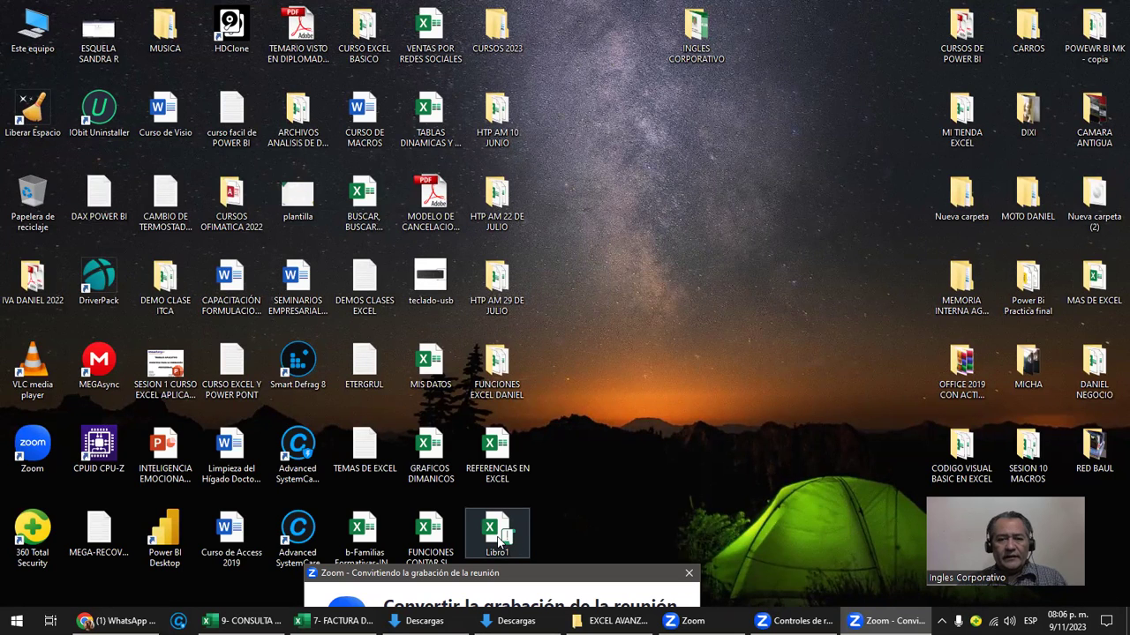
left_click(610, 621)
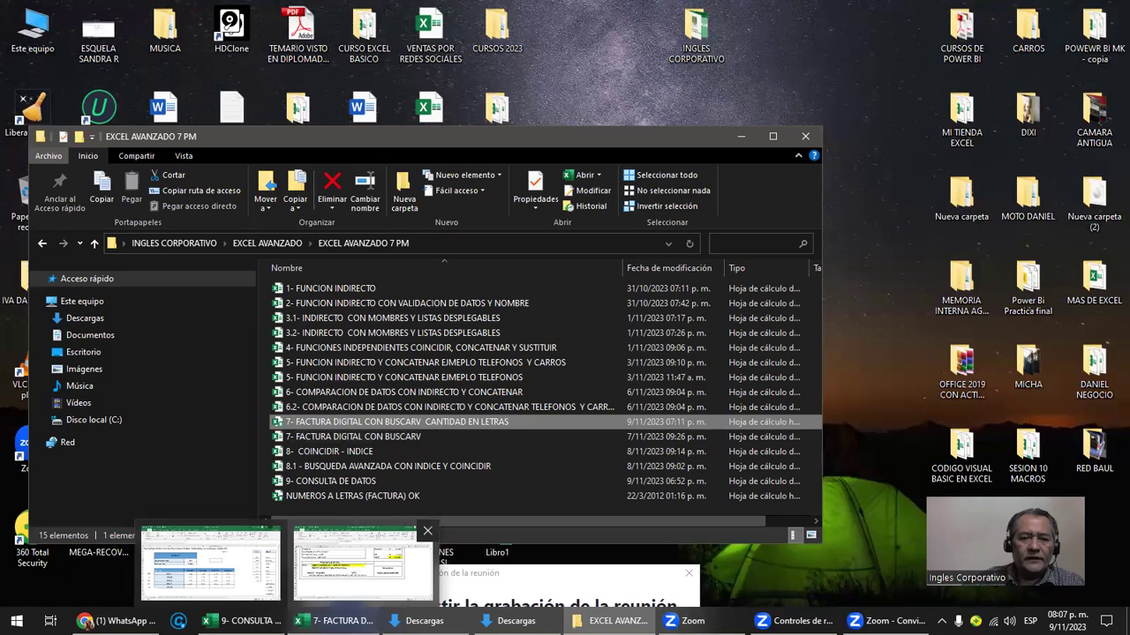
left_click(335, 621)
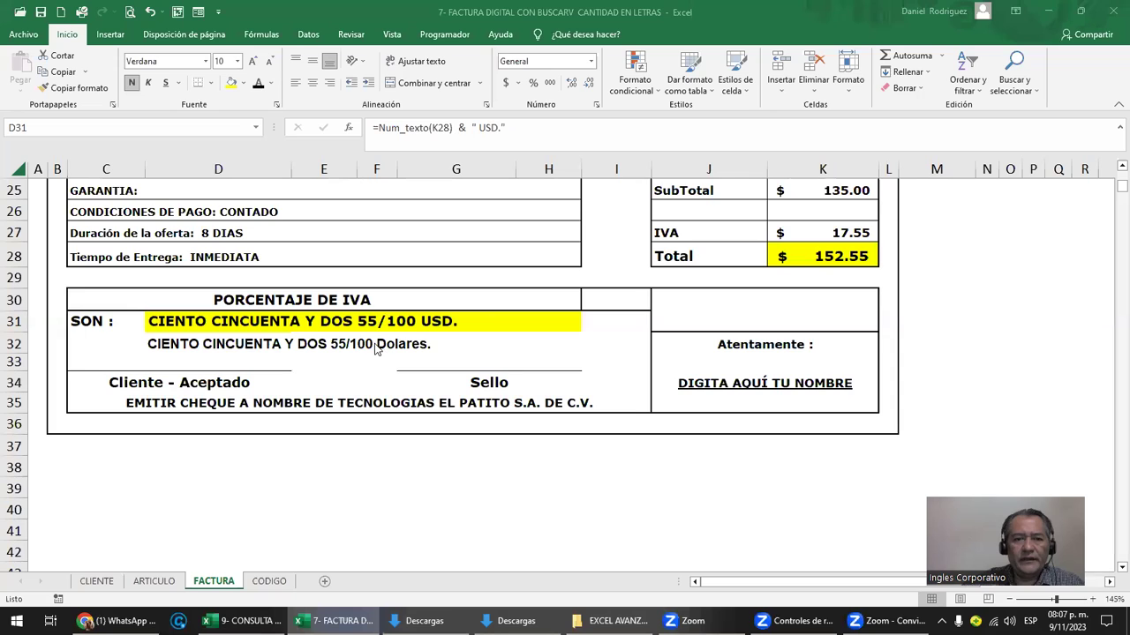
double_click(186, 344)
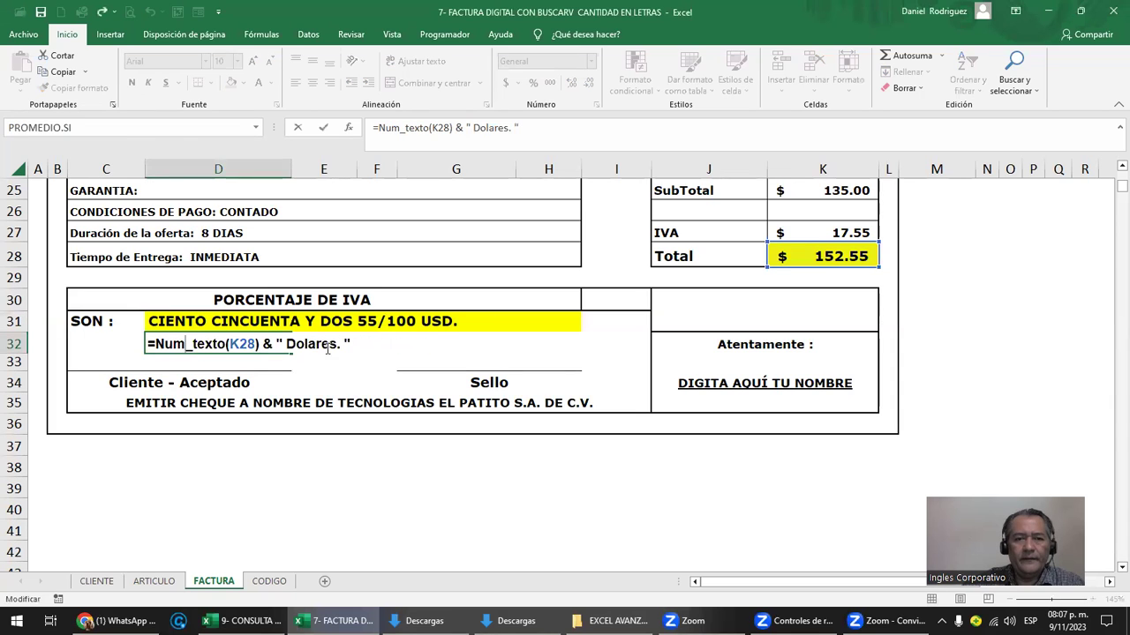
left_click_drag(286, 344, 334, 344)
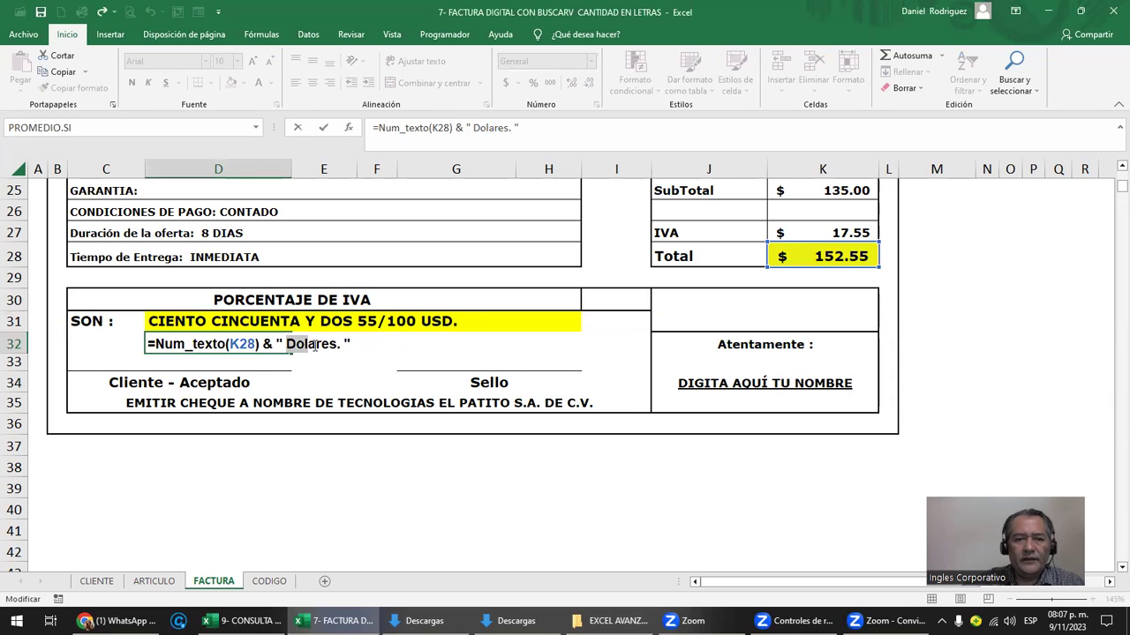
left_click(554, 512)
key("Escape")
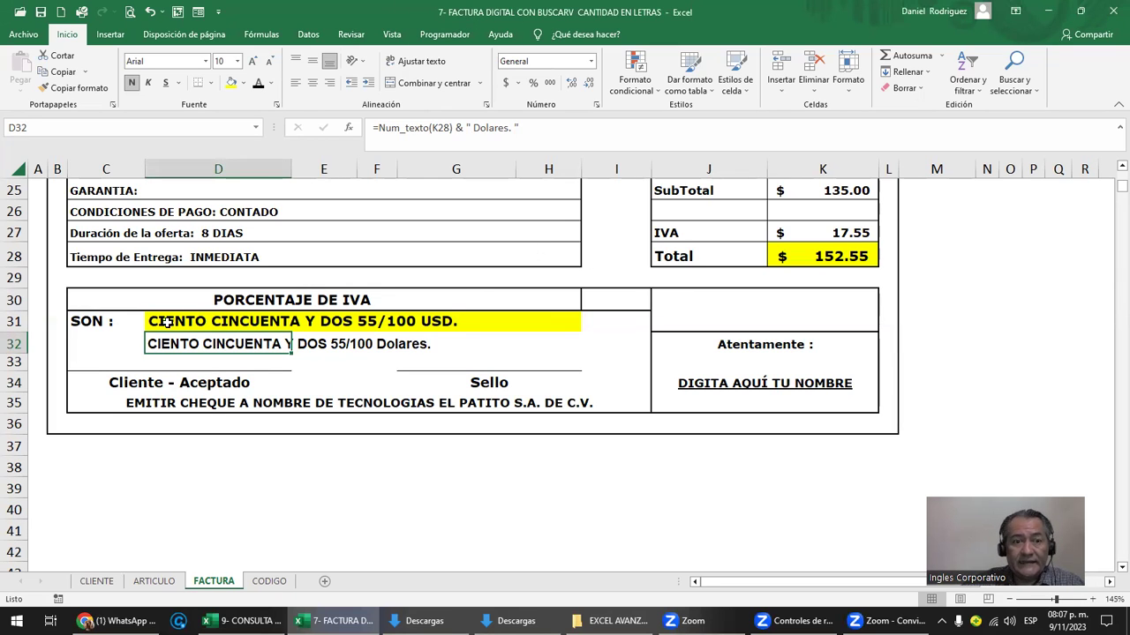
left_click(839, 254)
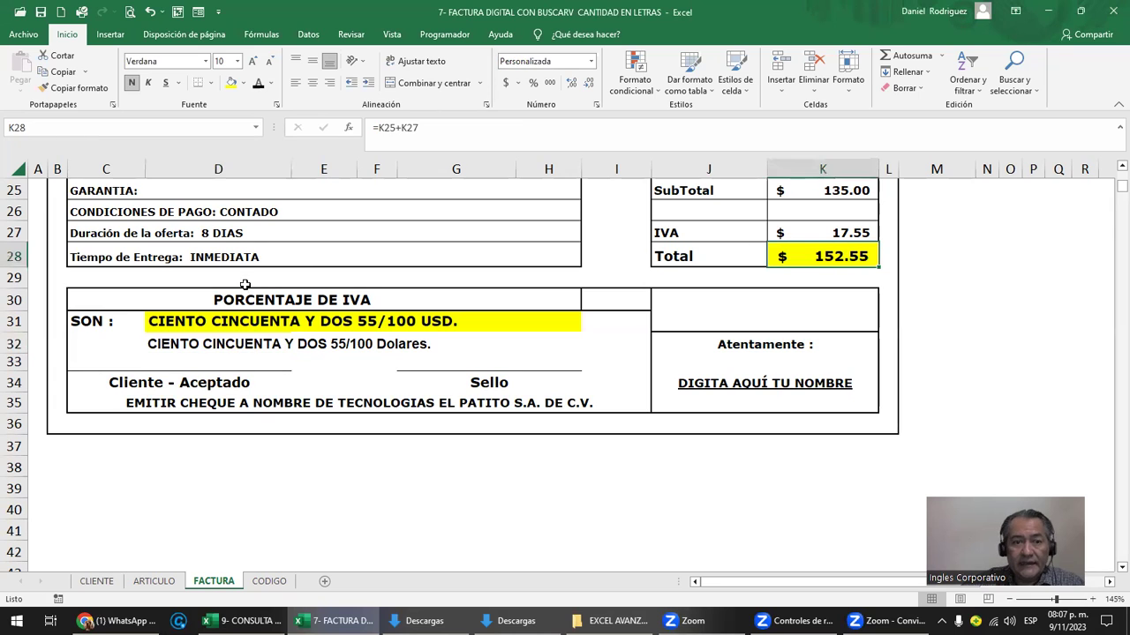
left_click(185, 322)
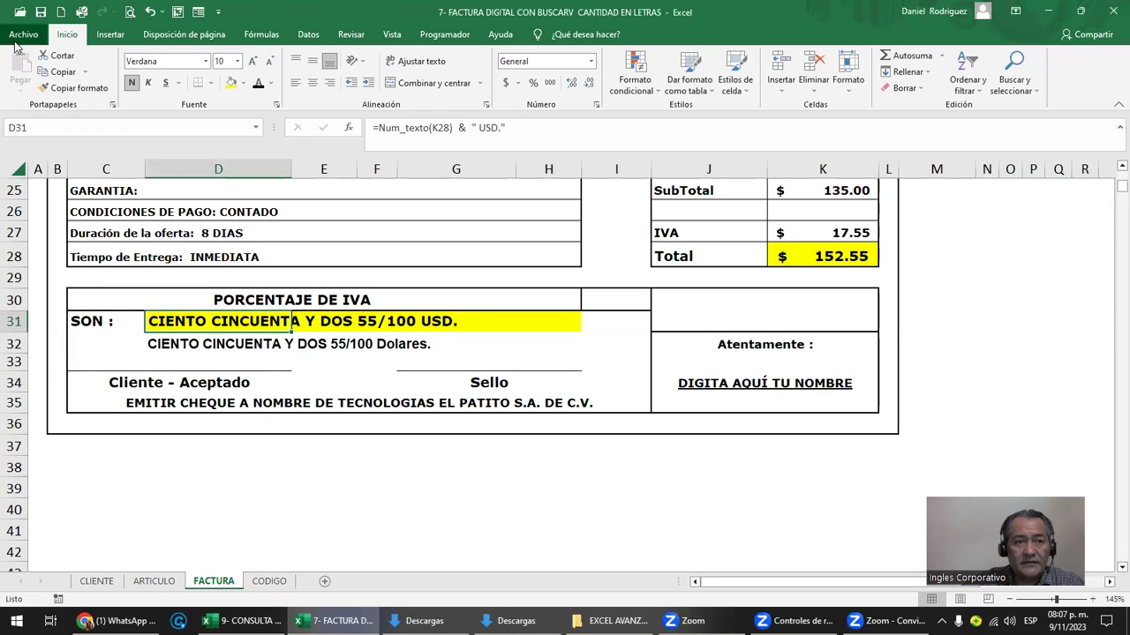
left_click(19, 35)
left_click(72, 224)
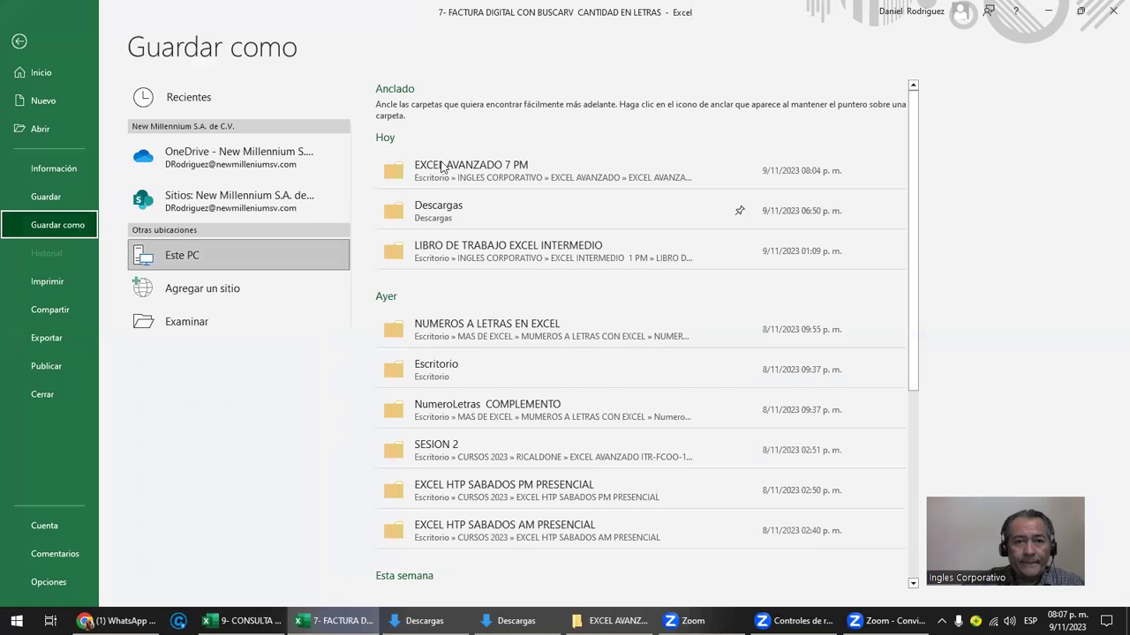
left_click(444, 172)
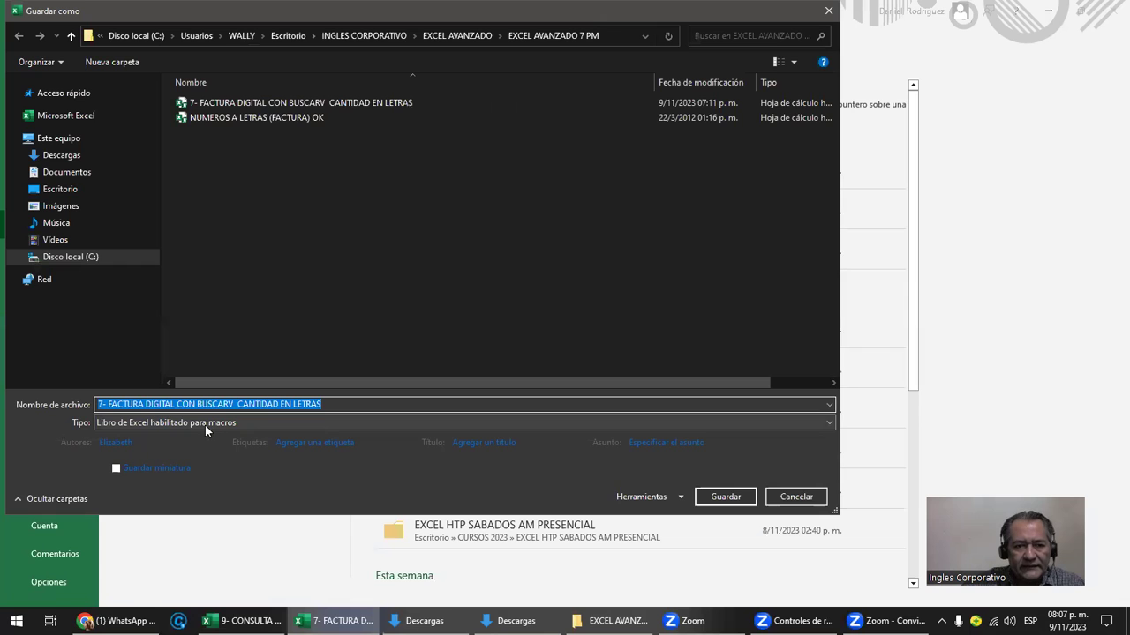
left_click(205, 424)
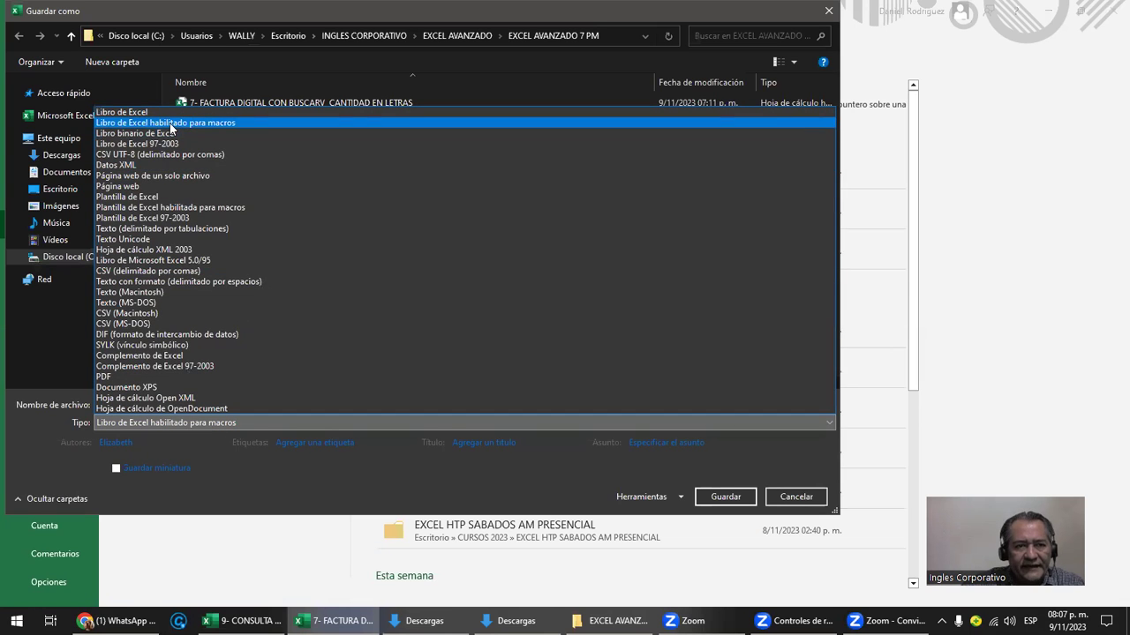
left_click(169, 123)
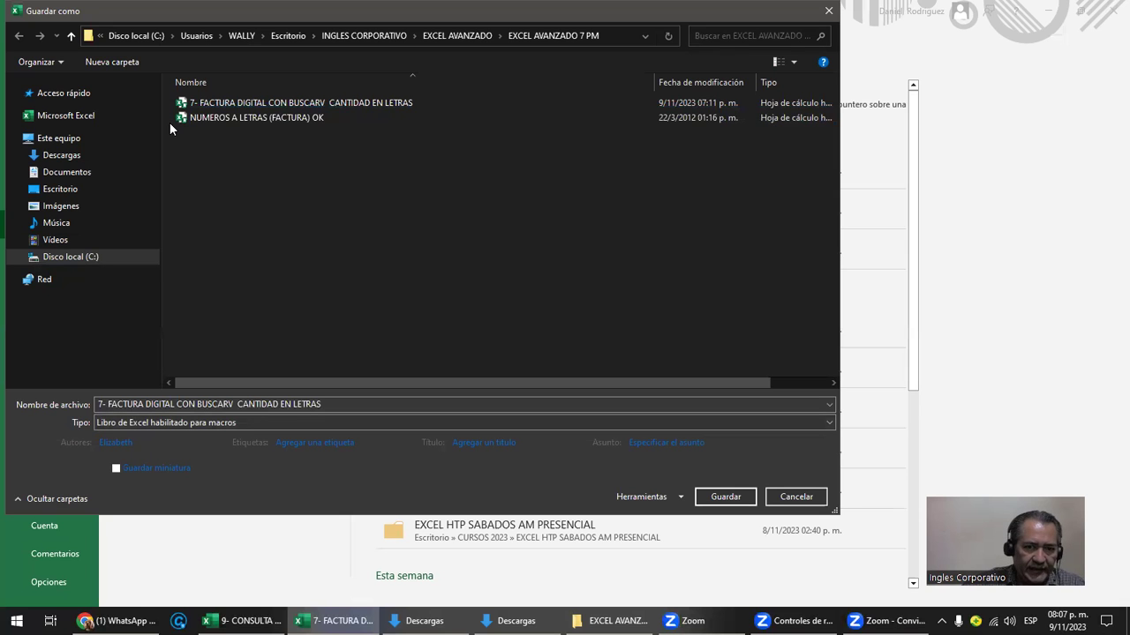
key("Escape")
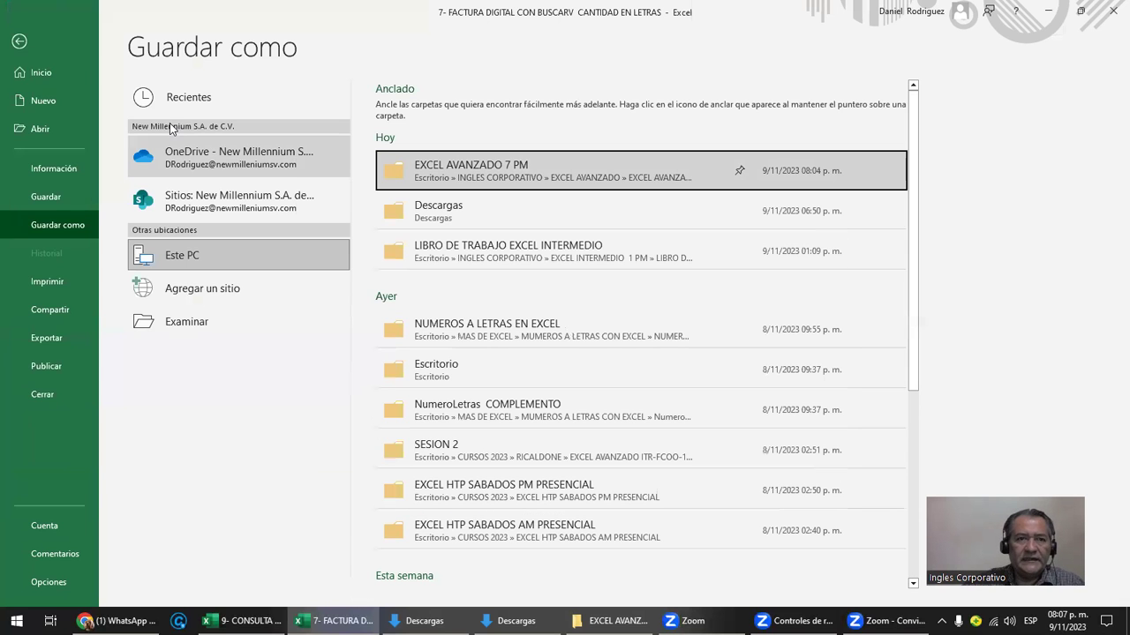
left_click(19, 41)
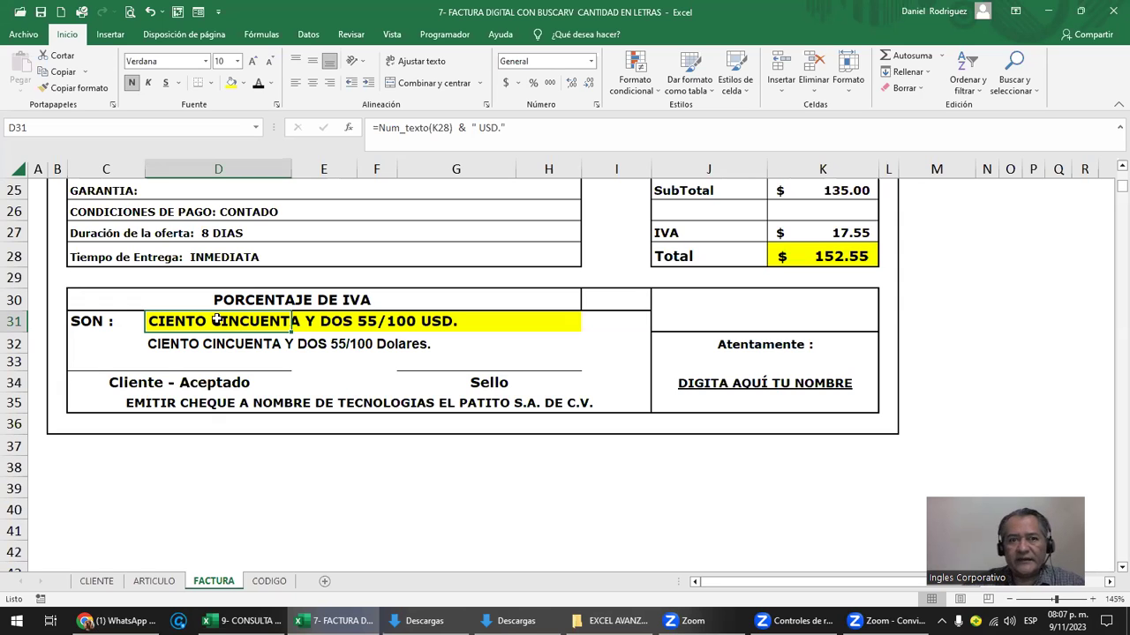
left_click(448, 40)
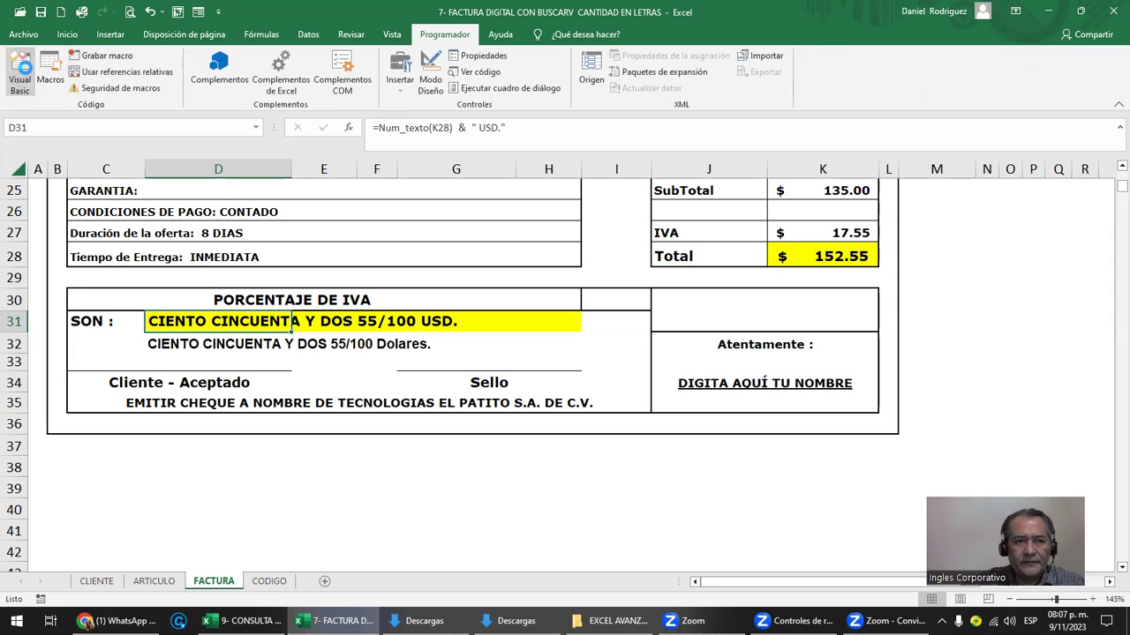
left_click(22, 69)
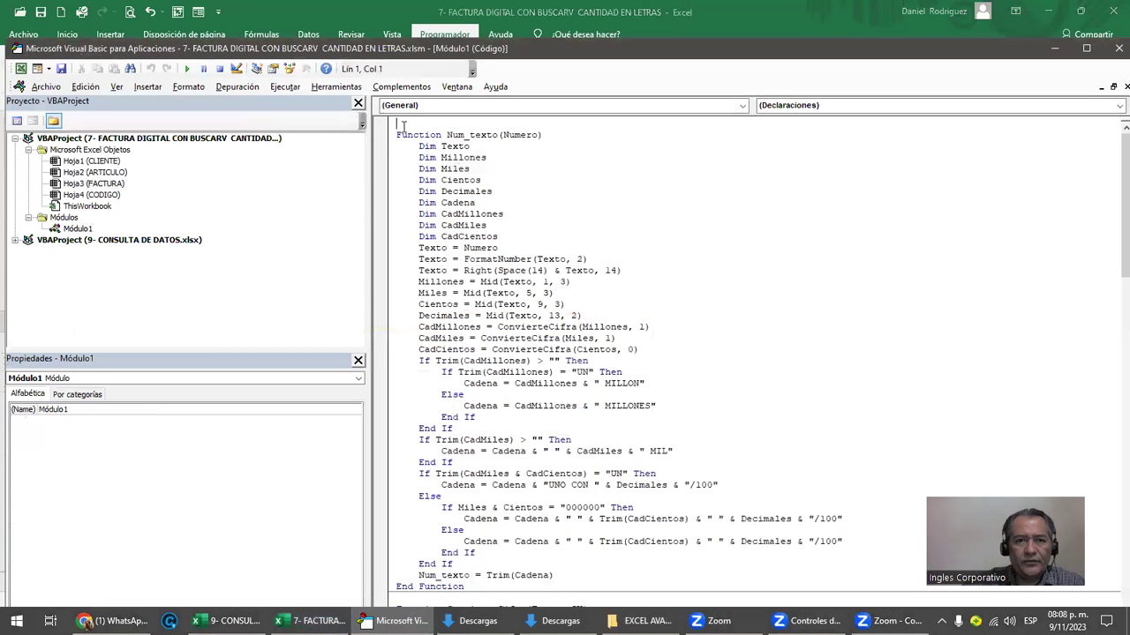
key("Down")
key("shift+Right")
key("shift+Right")
key("shift+Right")
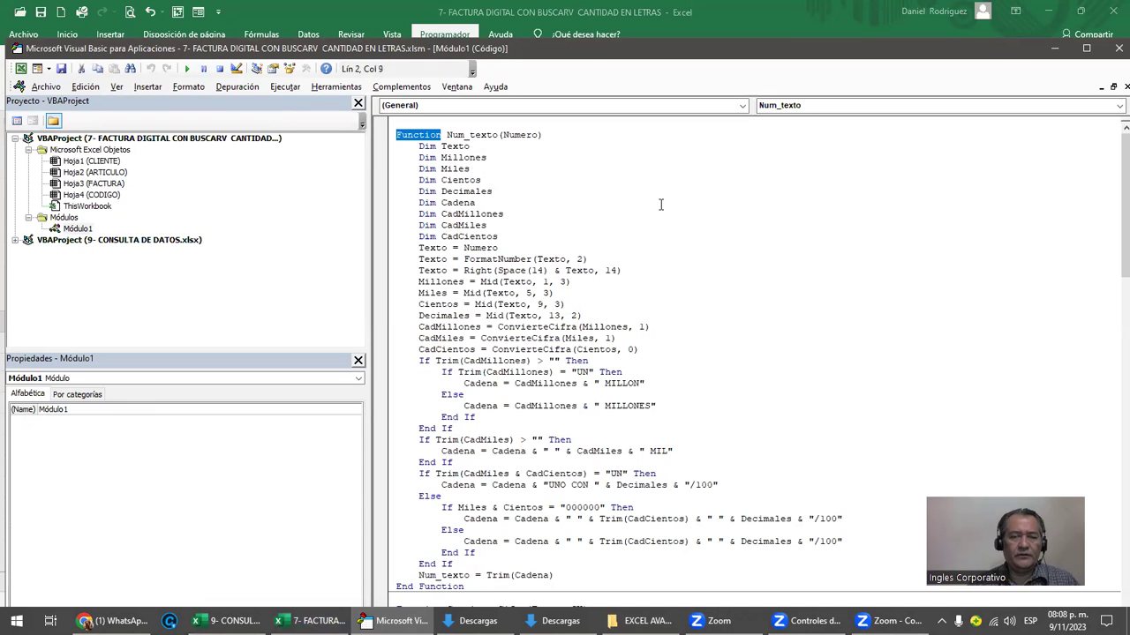
key("Right")
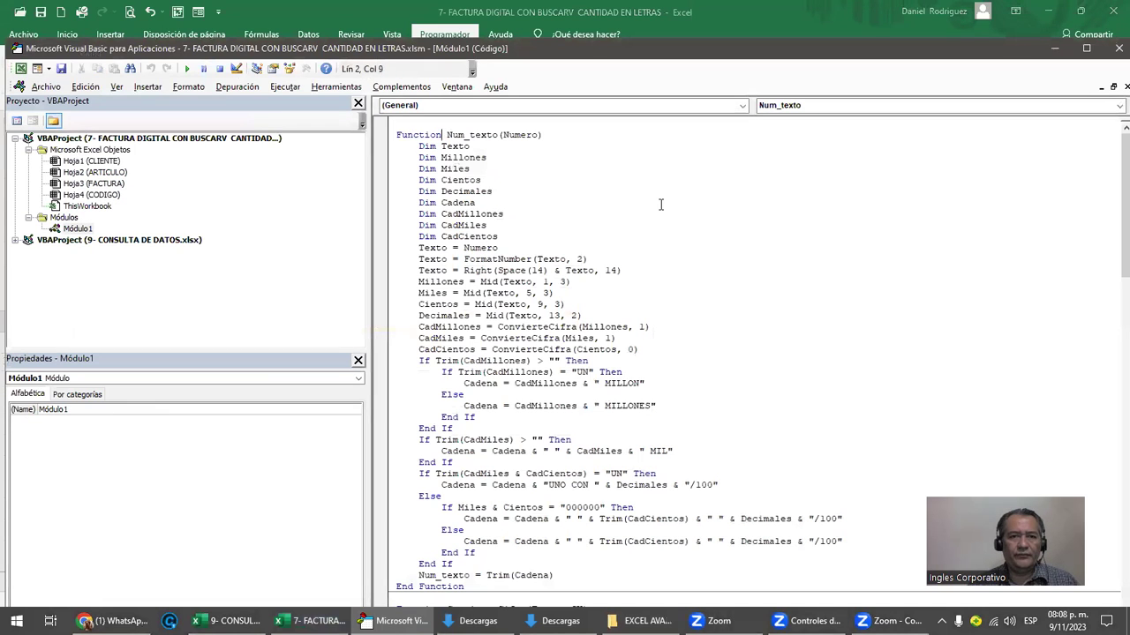
key("shift+Right")
key("shift+Right")
key("shift+Right")
key("shift+Right")
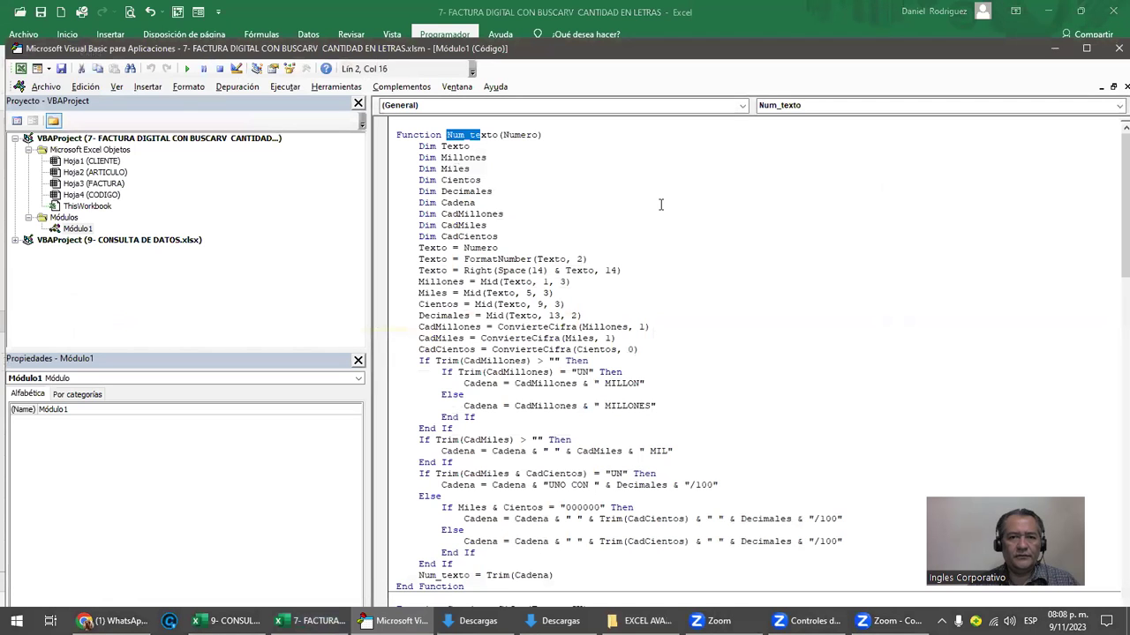
key("Right")
key("shift+Right")
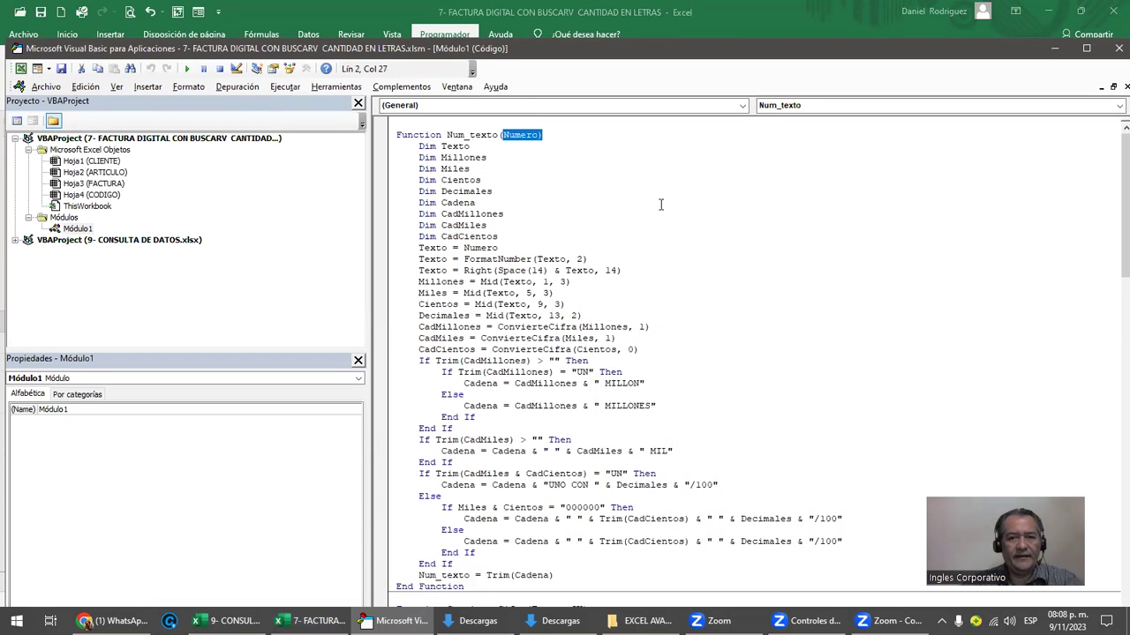
left_click(604, 169)
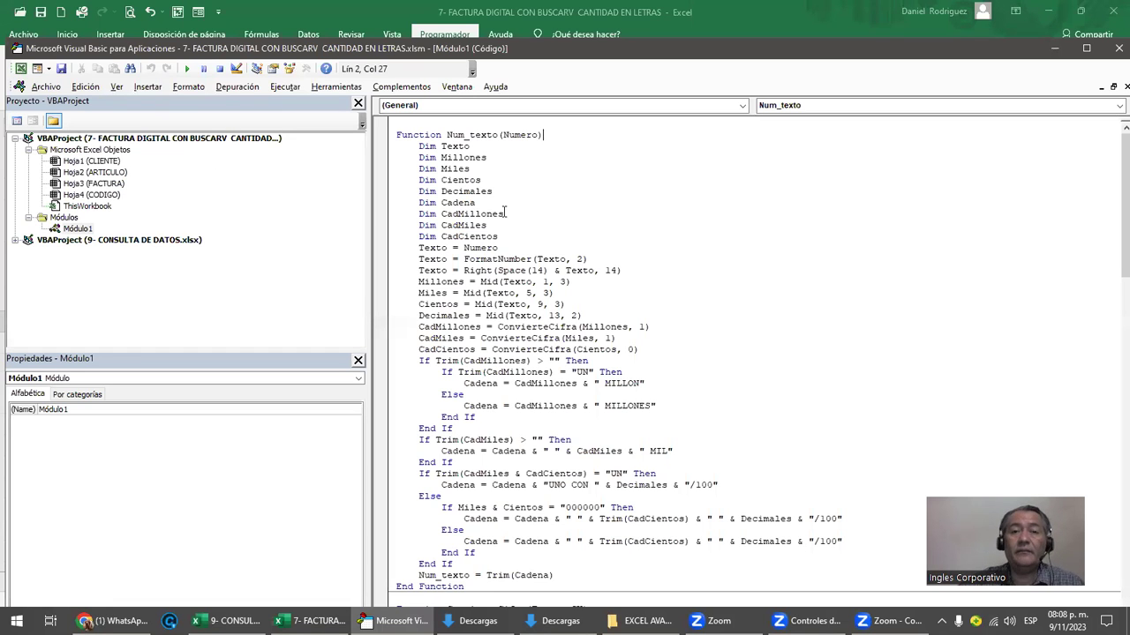
scroll(505, 212, "down", 2)
scroll(529, 216, "down", 5)
scroll(556, 220, "down", 5)
scroll(579, 227, "down", 7)
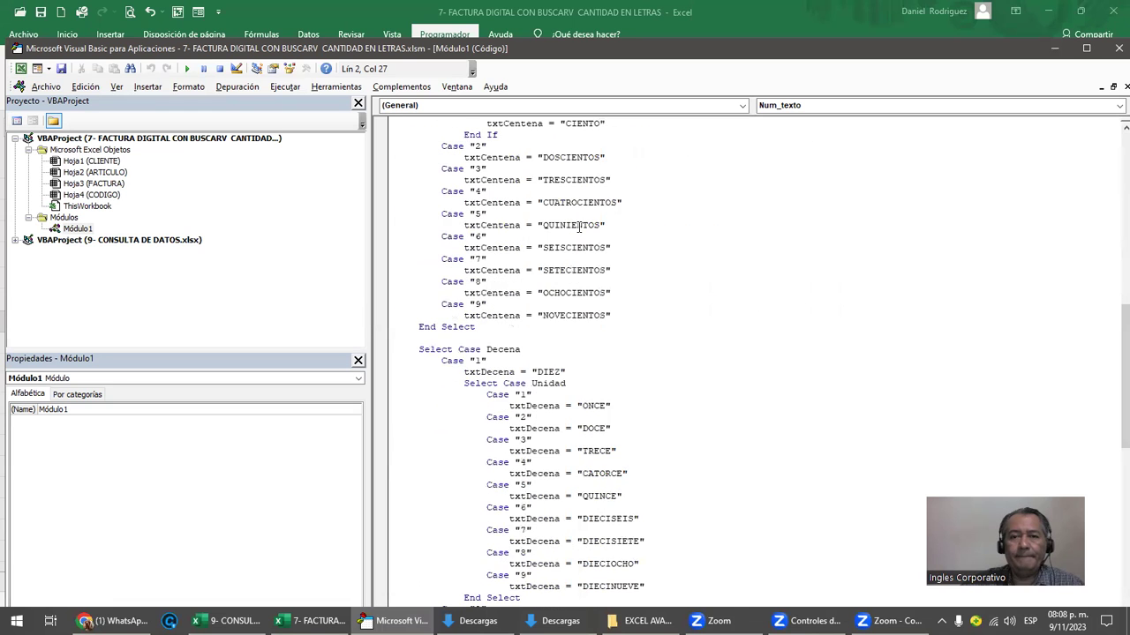
scroll(579, 227, "down", 3)
scroll(581, 226, "down", 3)
scroll(582, 226, "down", 8)
scroll(585, 225, "down", 6)
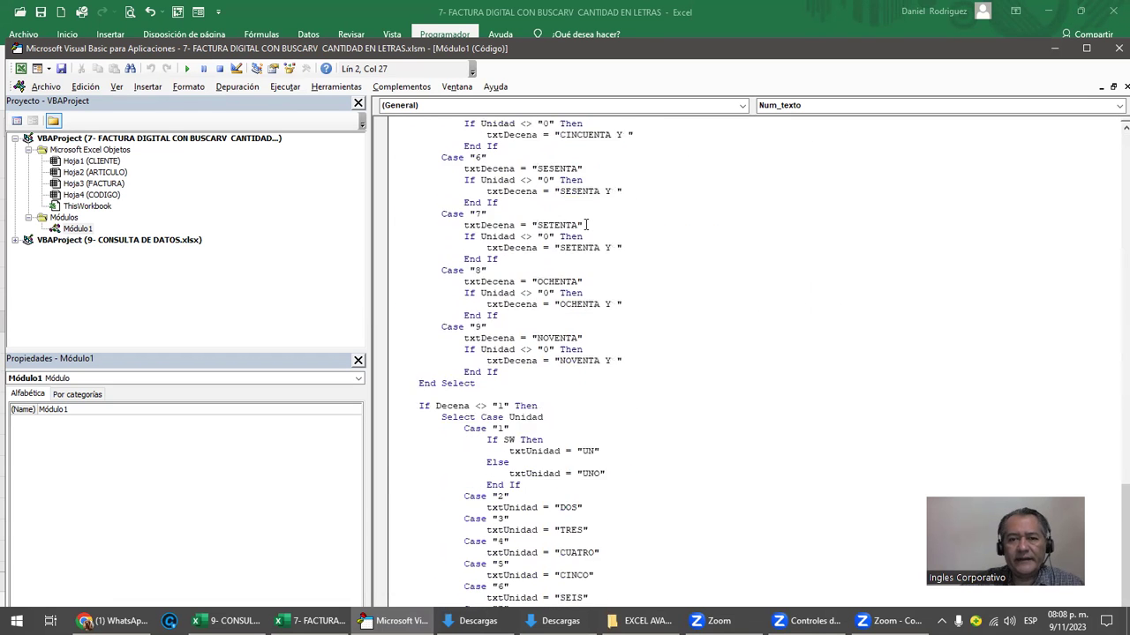
scroll(585, 225, "down", 3)
scroll(585, 225, "up", 6)
scroll(585, 225, "up", 10)
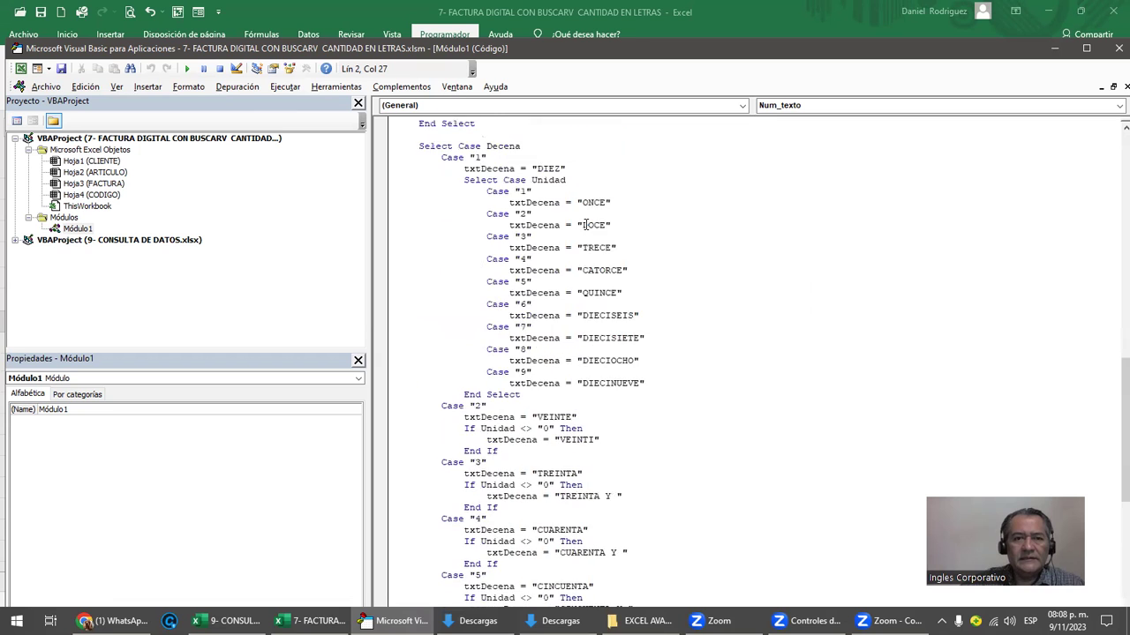
scroll(585, 225, "up", 12)
scroll(585, 225, "up", 4)
scroll(585, 225, "up", 8)
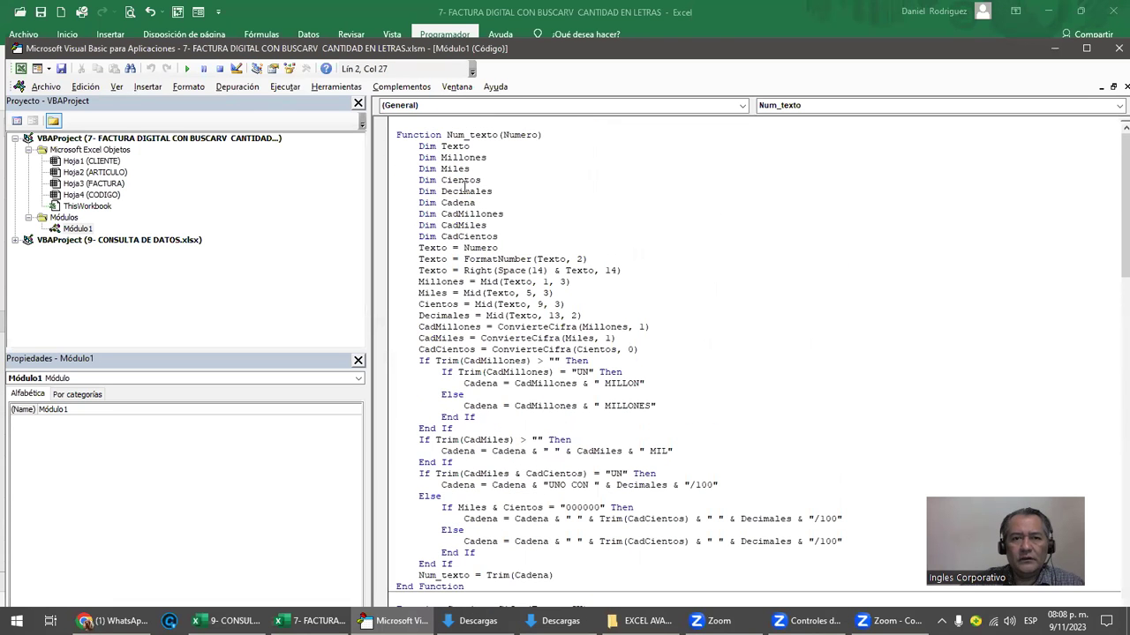
left_click_drag(396, 134, 463, 587)
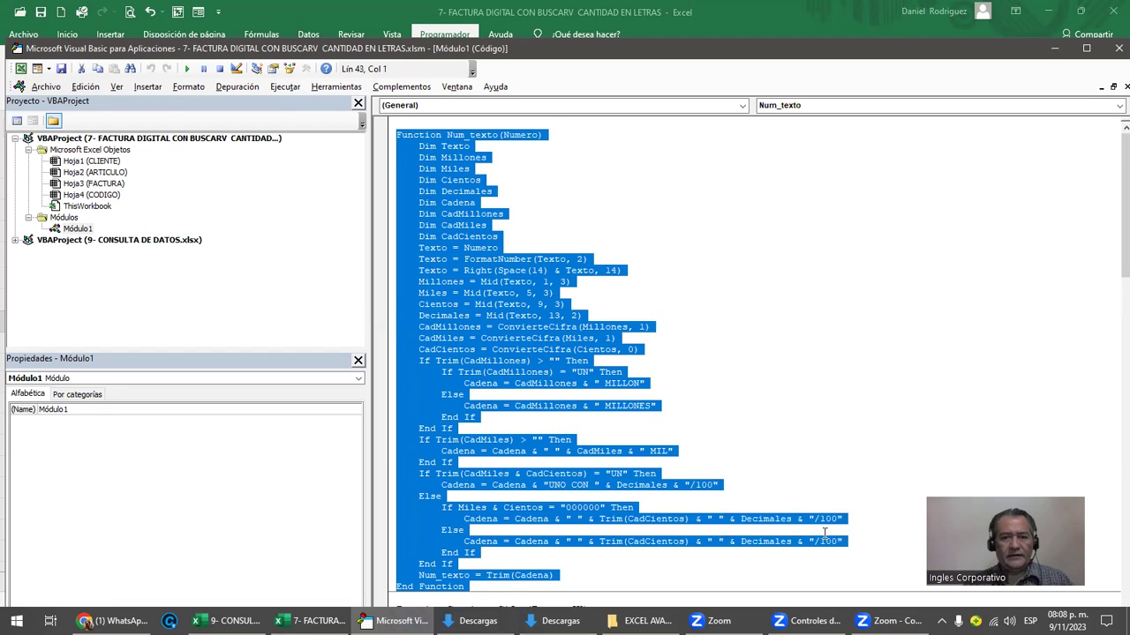
key("shift+Down")
key("shift+Down")
key("shift+Down")
key("shift+Page_Down")
key("shift+Page_Down")
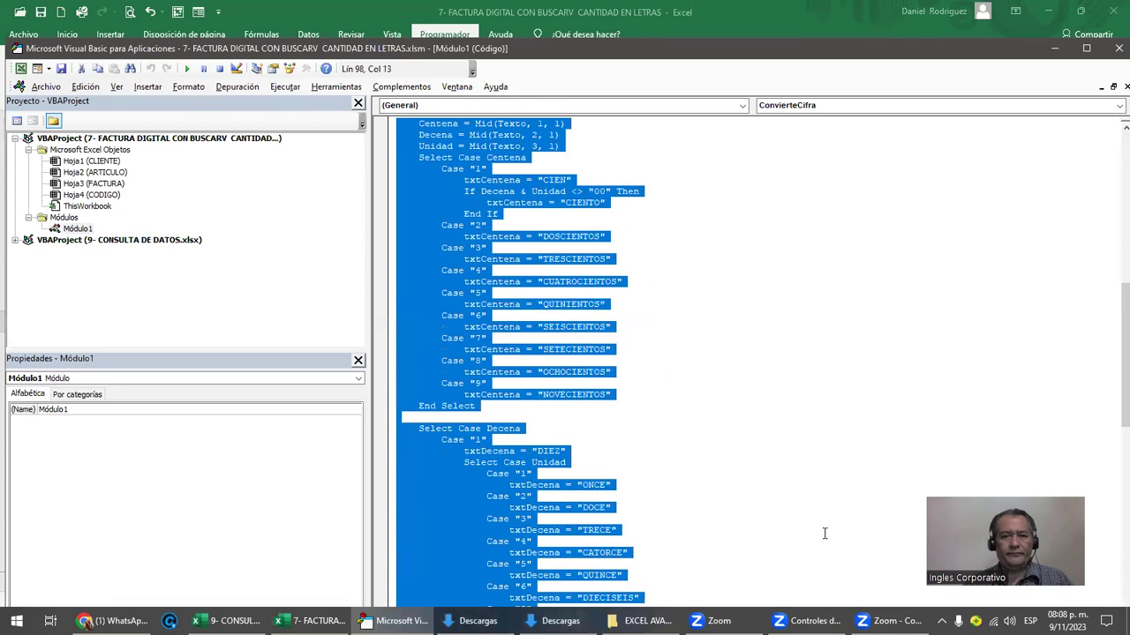
key("shift+Page_Down")
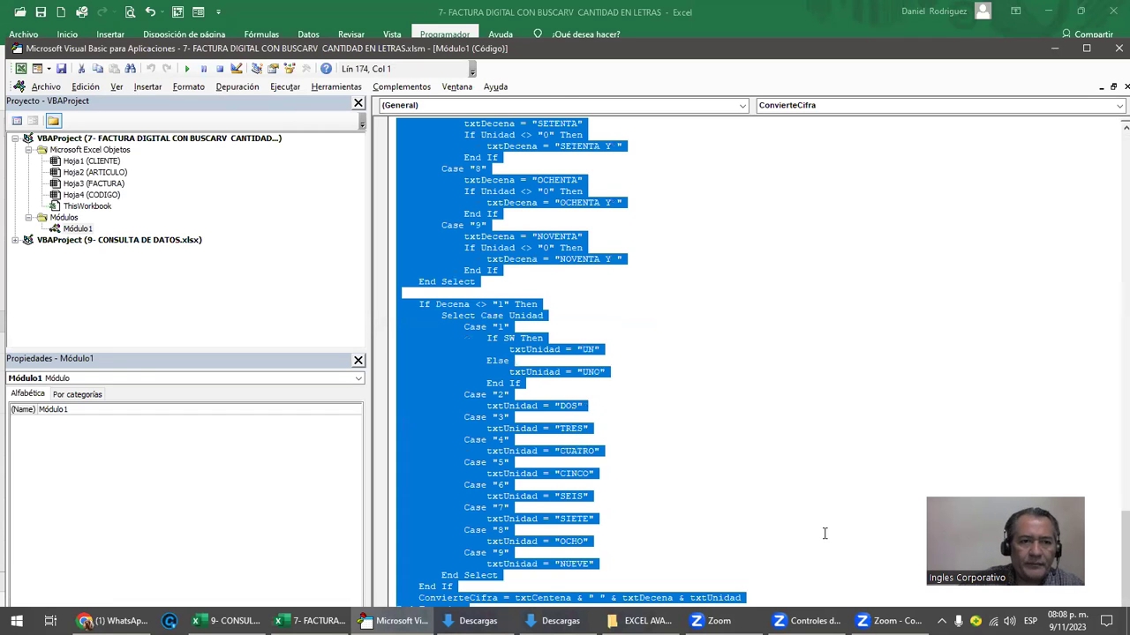
left_click(293, 448)
left_click(76, 221)
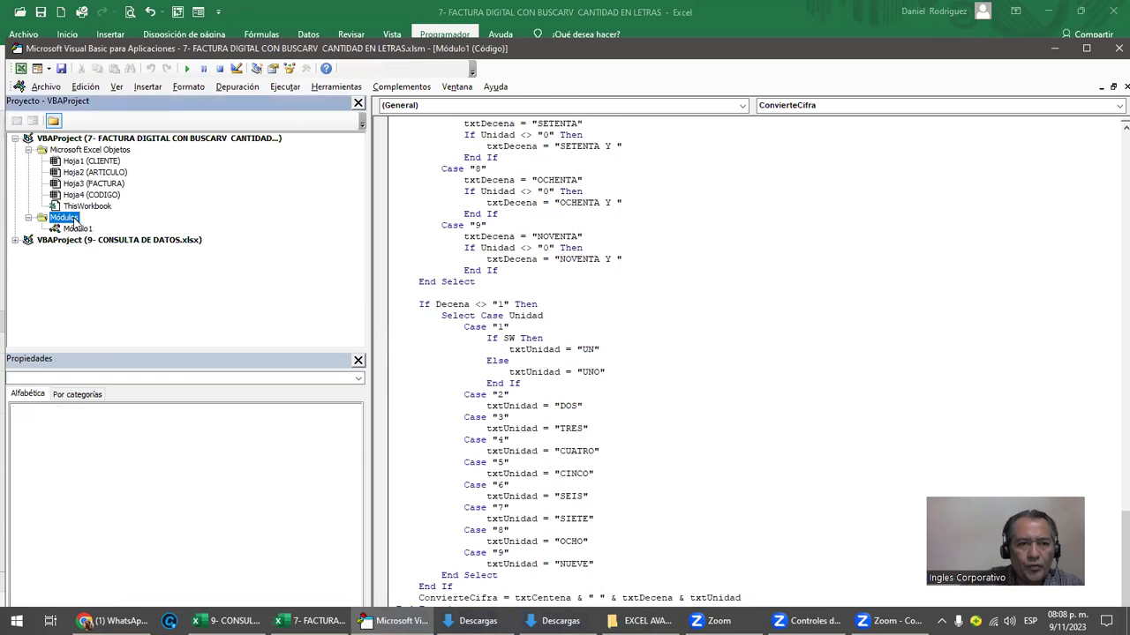
left_click(76, 228)
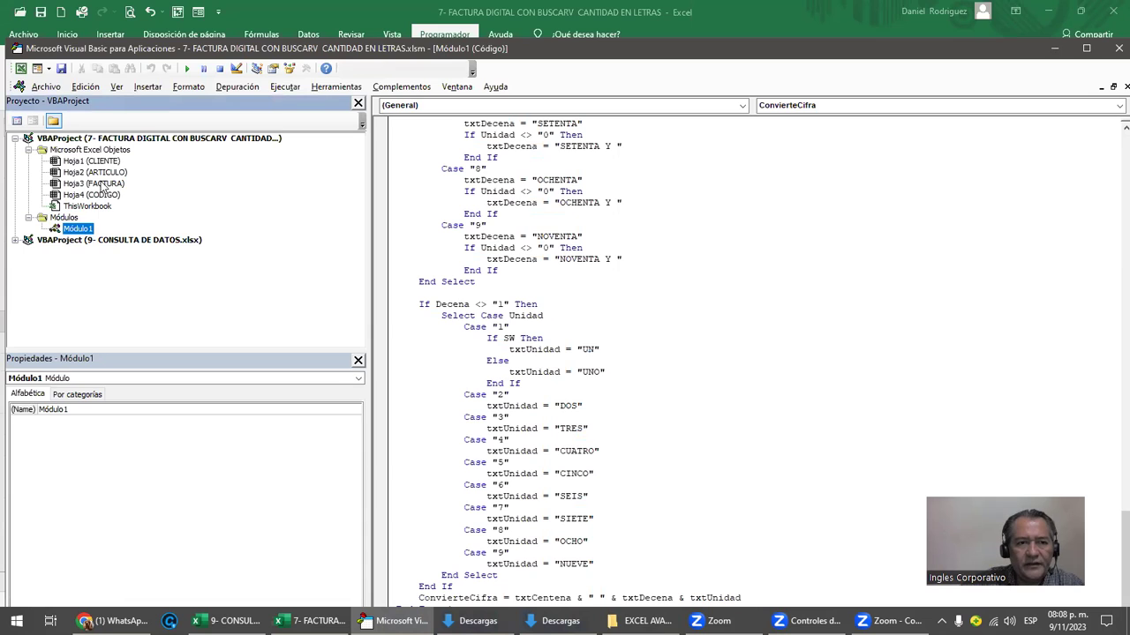
left_click(155, 140)
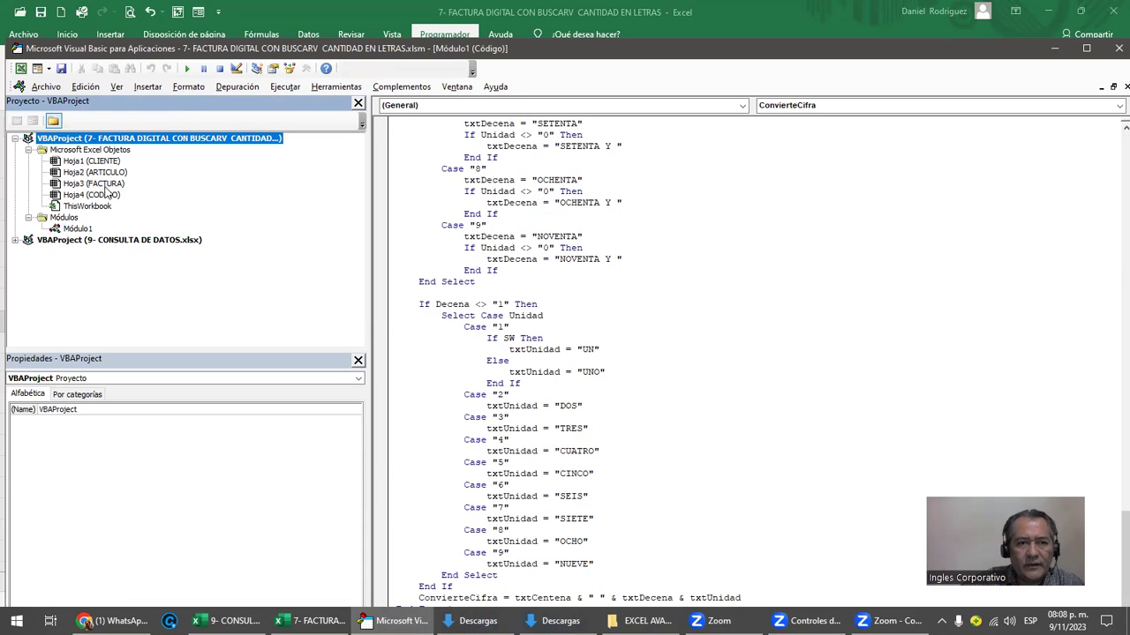
left_click(76, 228)
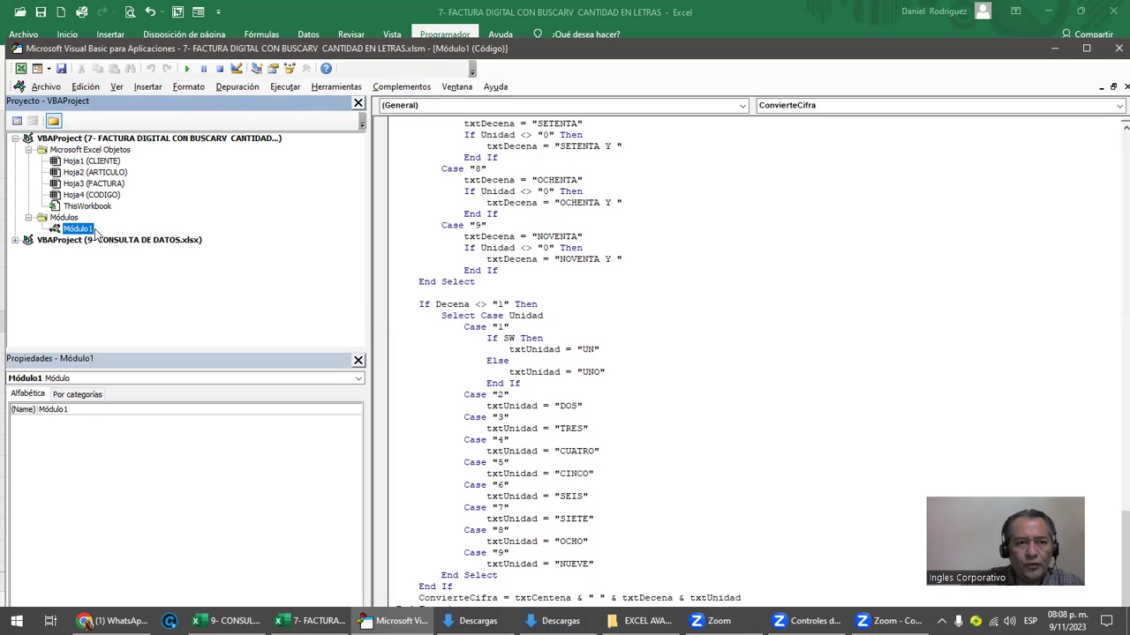
Insert an empty Módulo2 via Insertar > Módulo, then close the VBA editor back to FACTURA
left_click(146, 87)
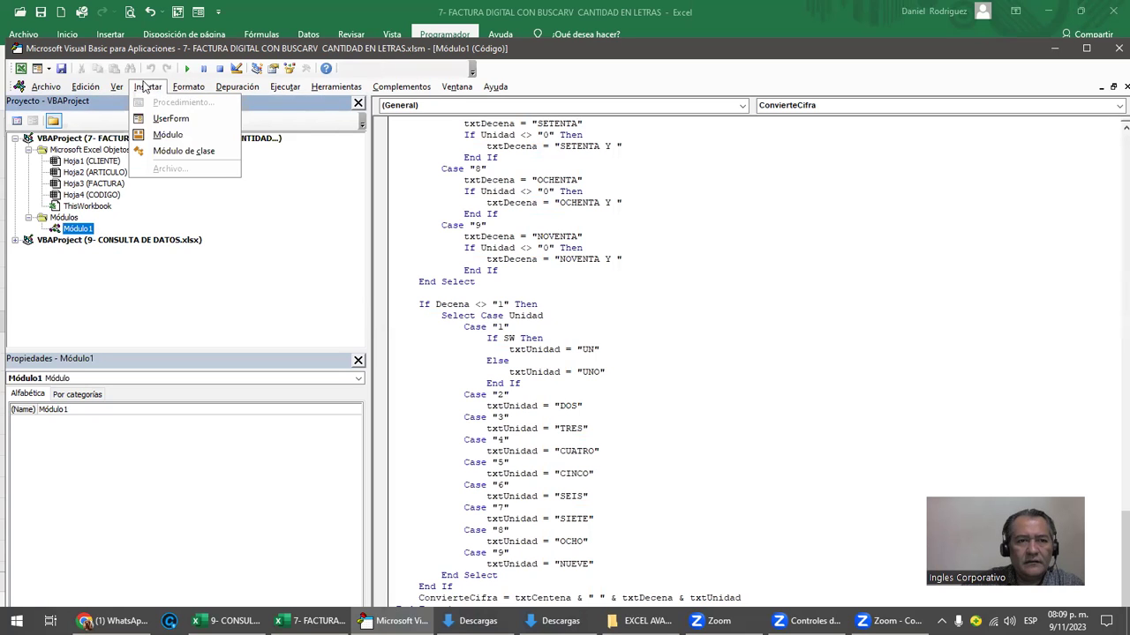
left_click(157, 135)
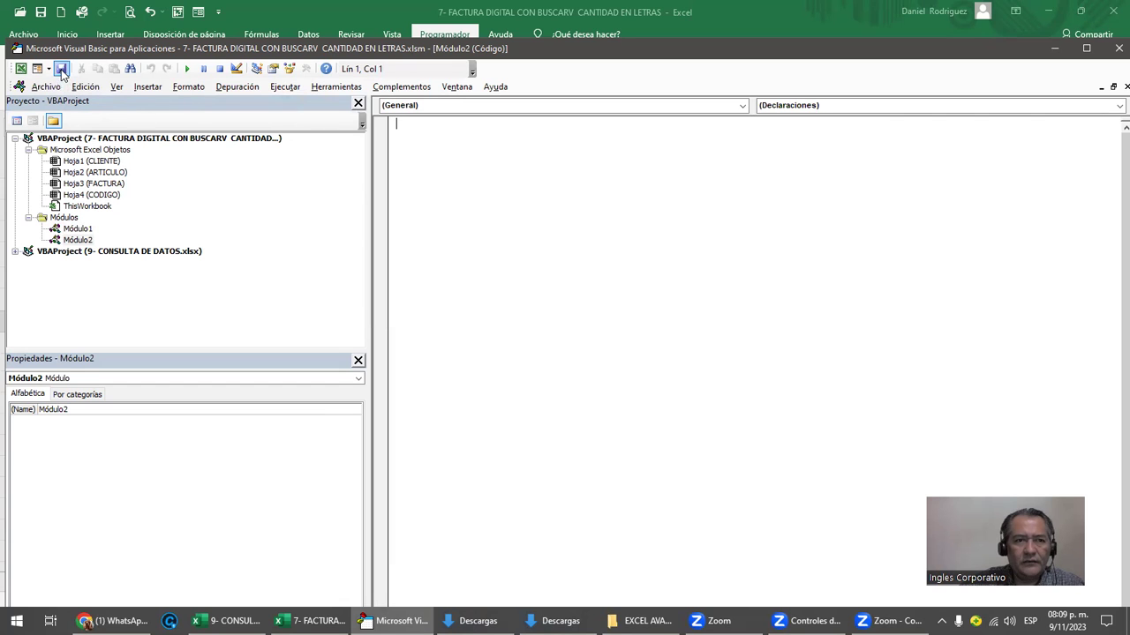
left_click(1114, 48)
left_click(479, 261)
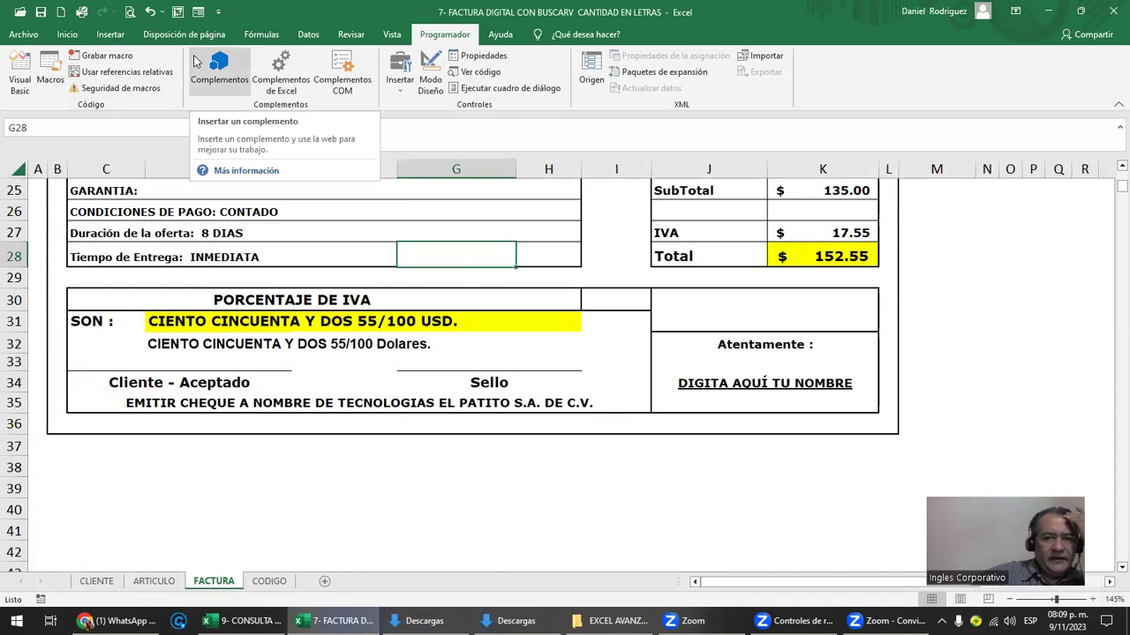
Enter =Num_texto(K25) in N25, beside the 135.00 subtotal
left_click(849, 265)
key("Up")
key("Right")
key("Right")
key("Right")
key("Right")
key("Right")
key("Right")
key("Right")
key("Right")
key("Right")
key("Right")
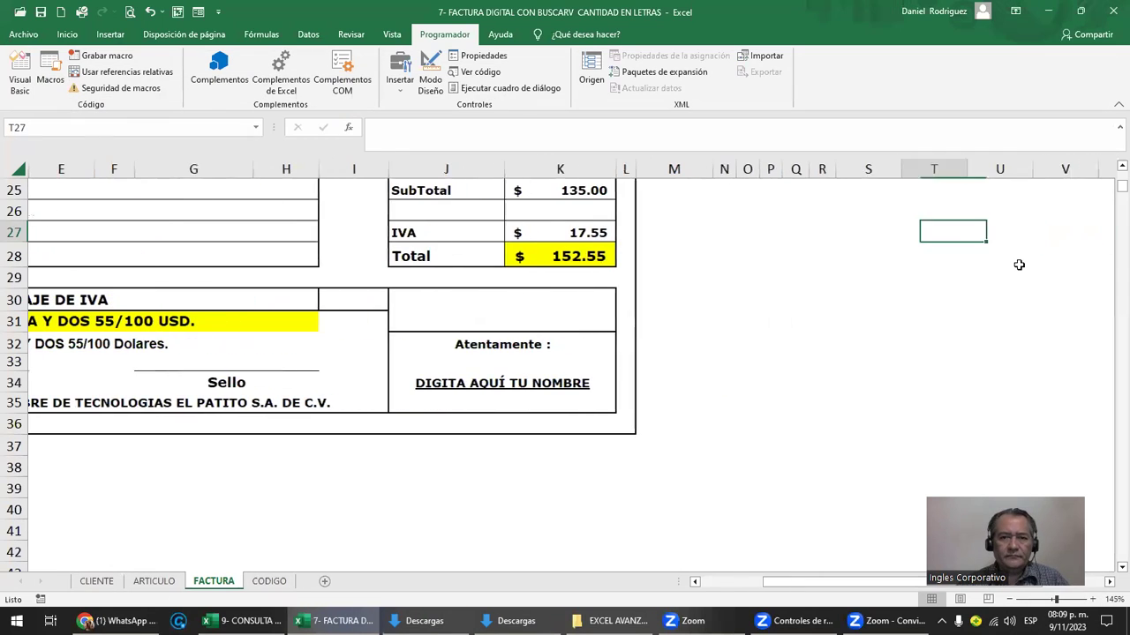
key("Left")
scroll(891, 326, "up", 2)
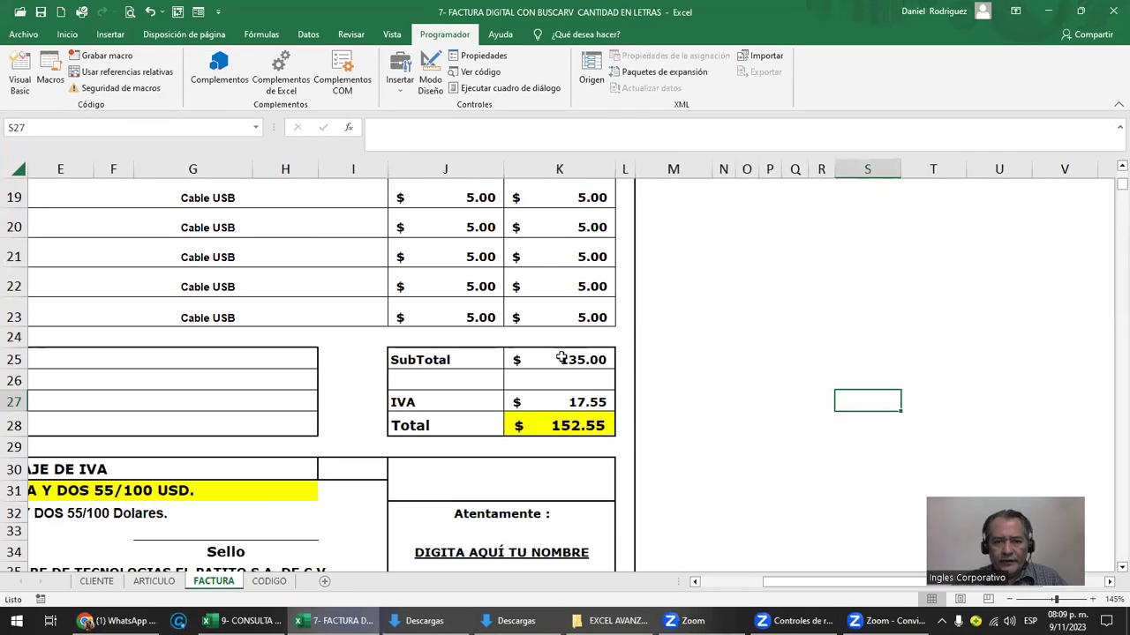
left_click_drag(559, 360, 574, 413)
left_click(667, 358)
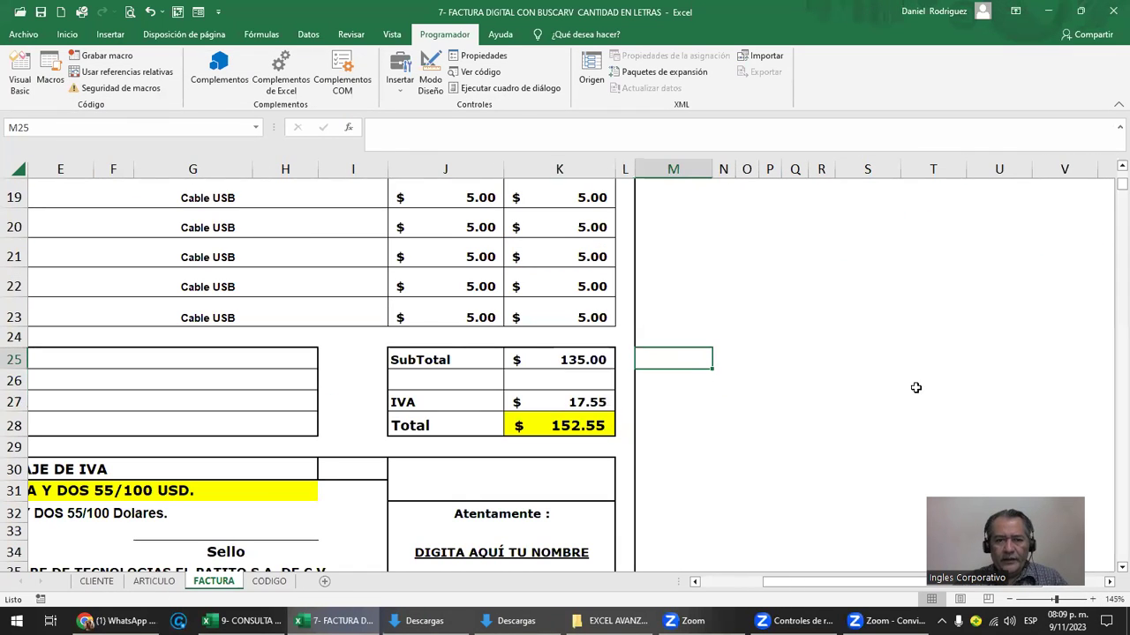
key("Right")
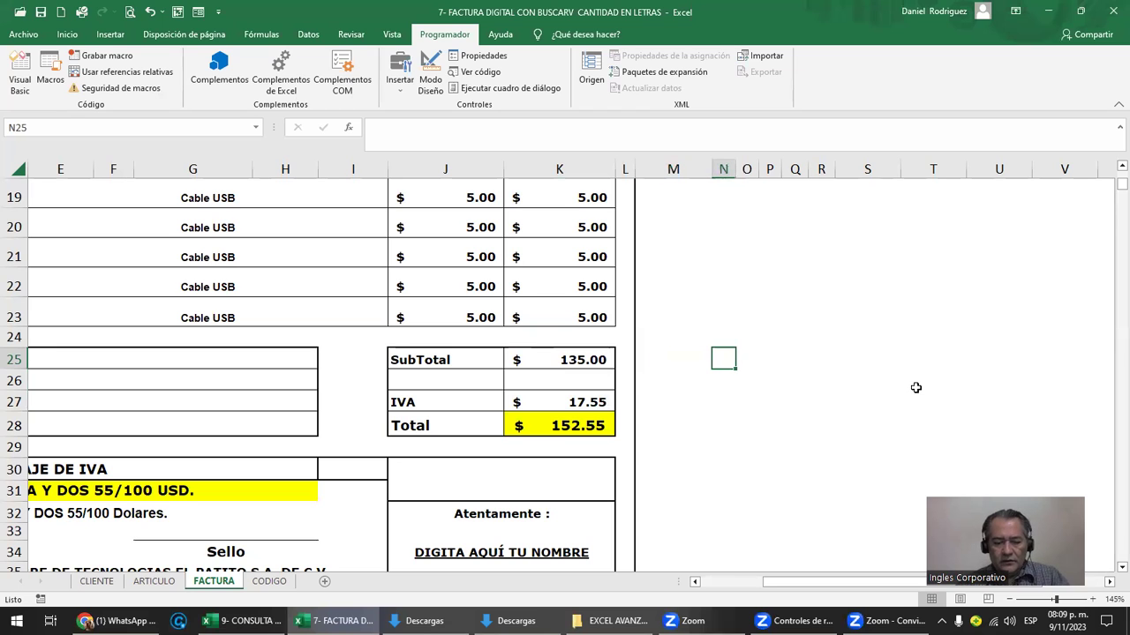
type("=")
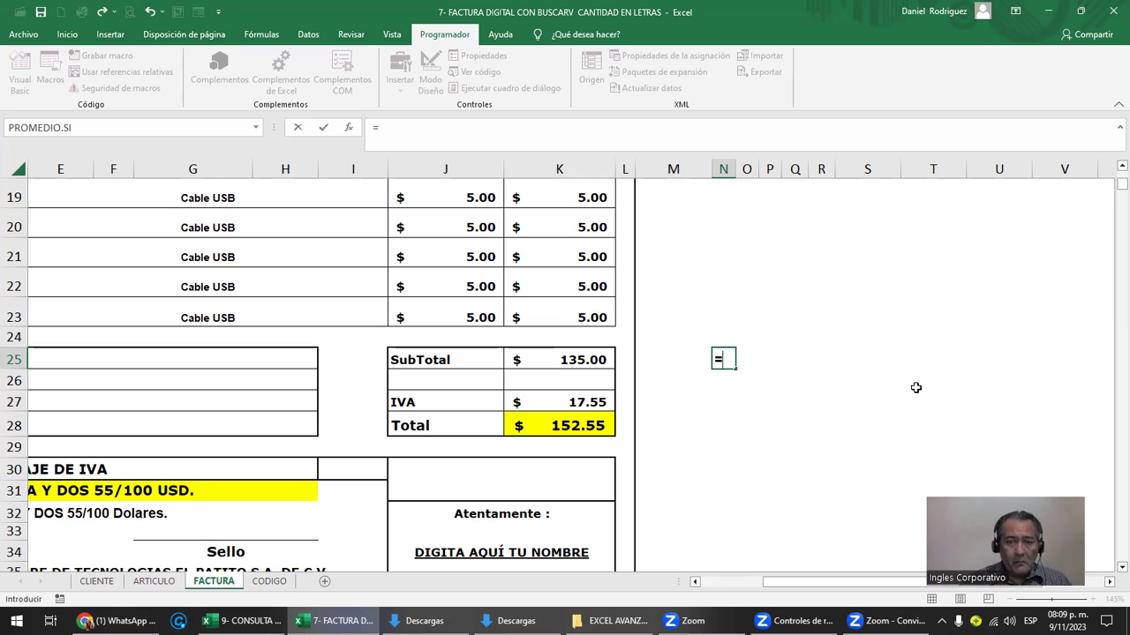
type("NON")
key("BackSpace")
key("BackSpace")
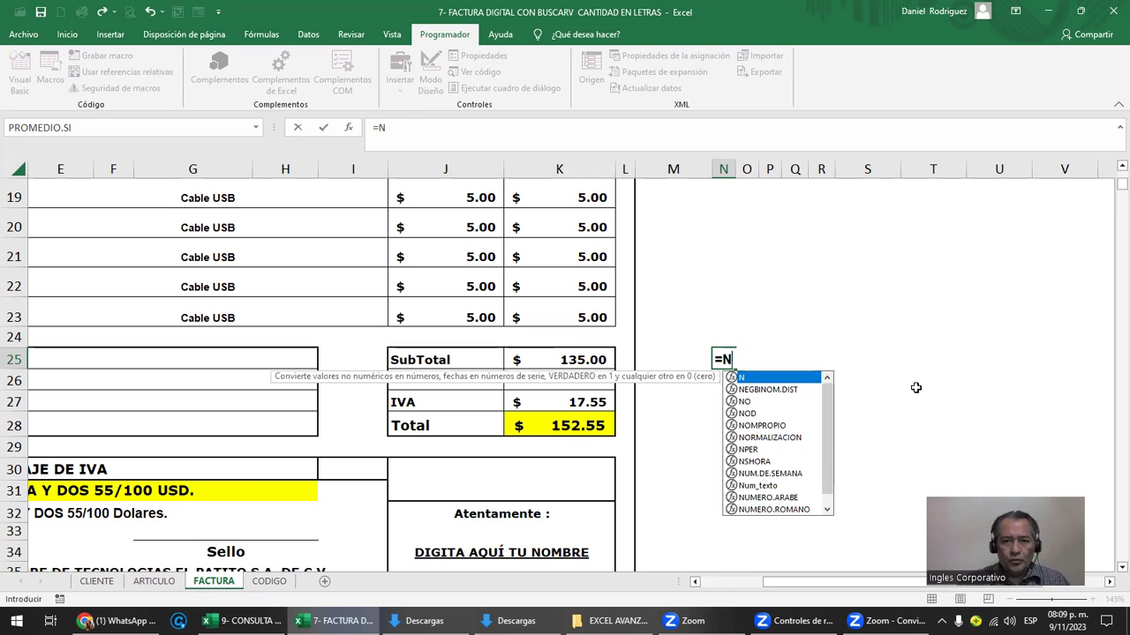
type("U")
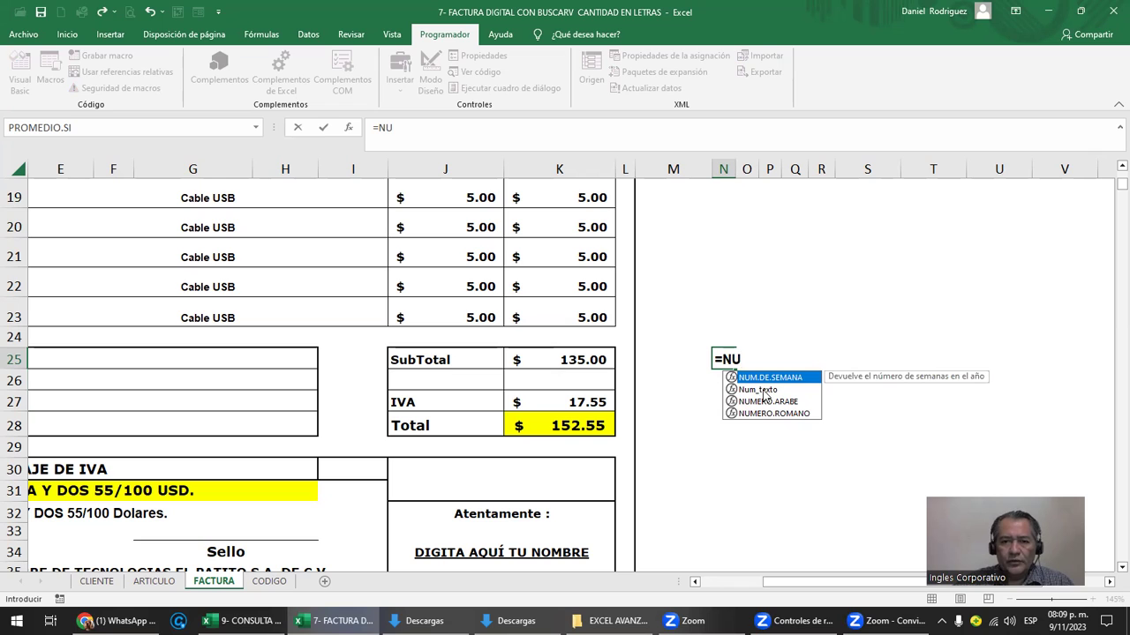
double_click(763, 391)
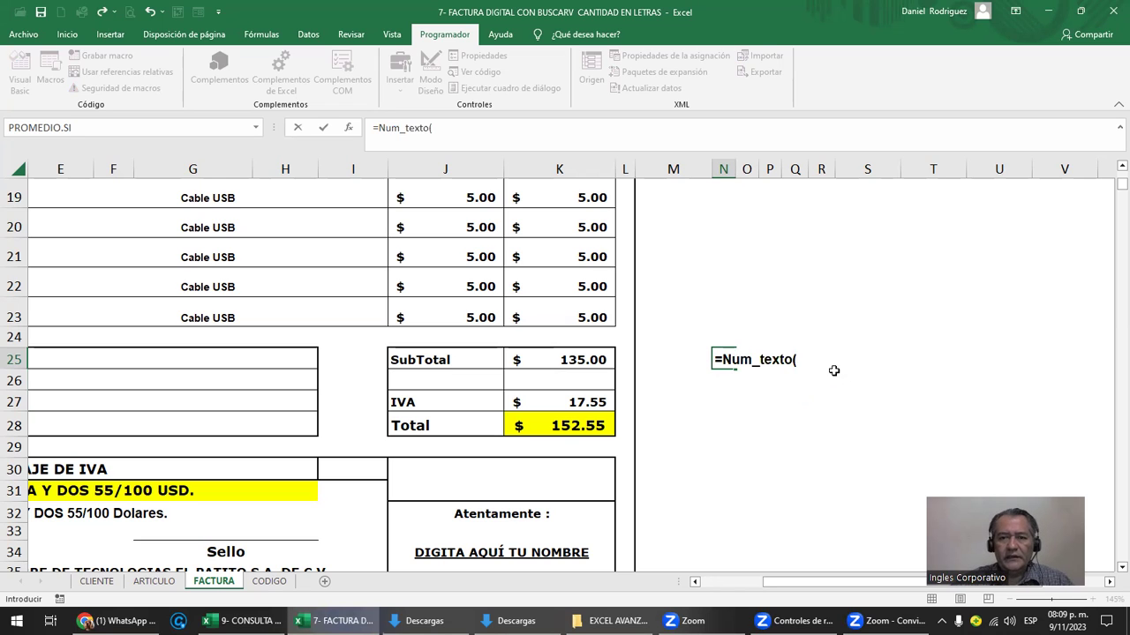
left_click(592, 360)
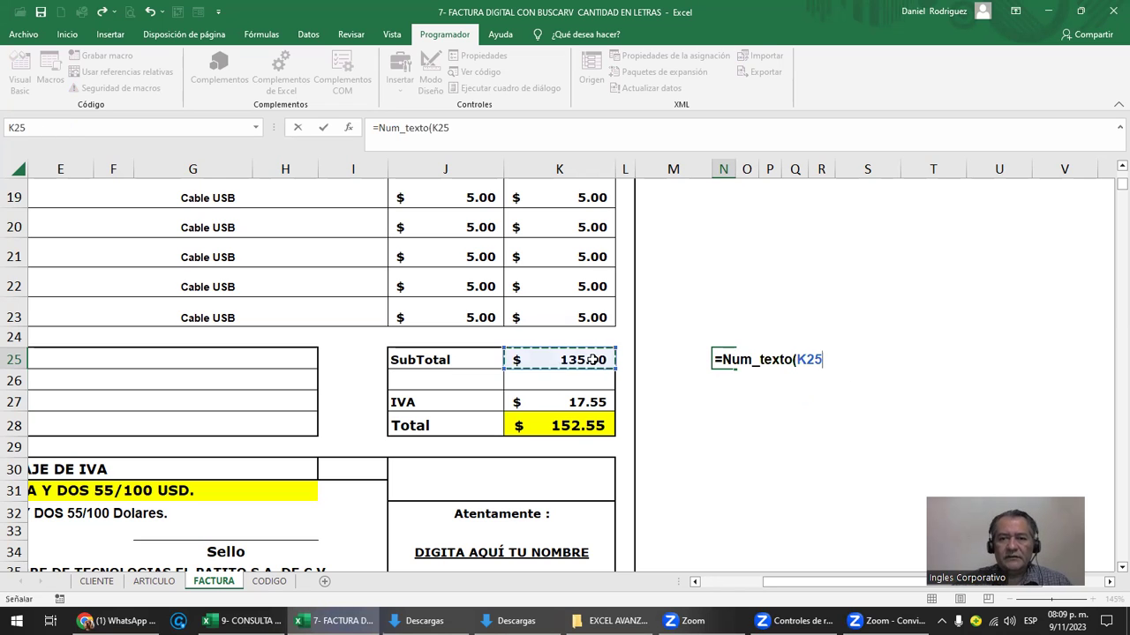
type(")")
key("Return")
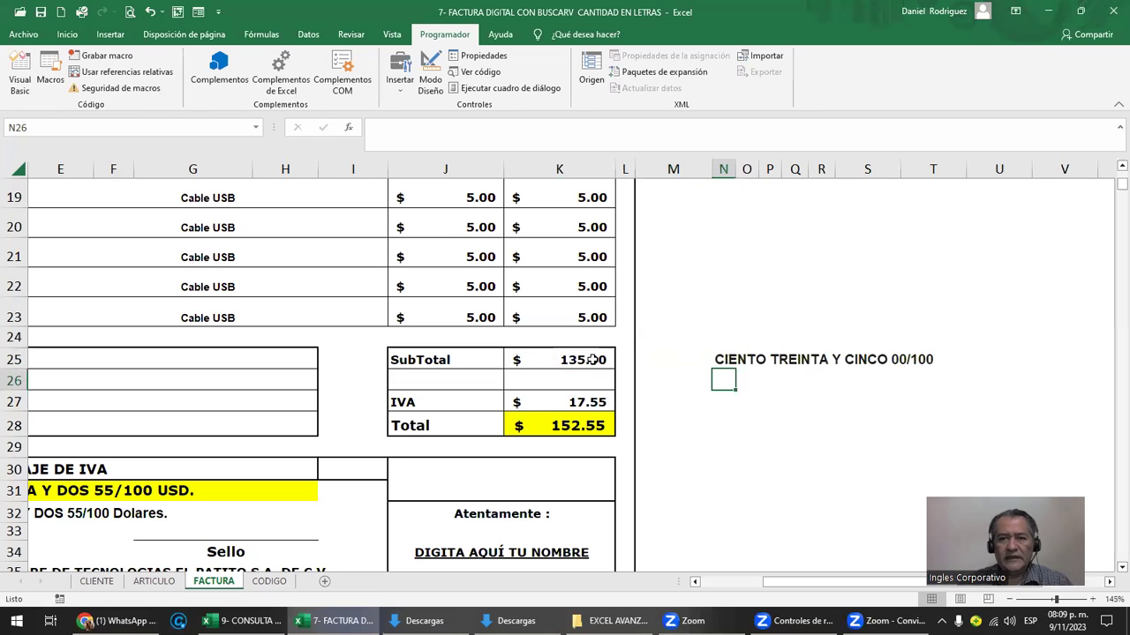
Append & " Dolares." to N25's formula, fixing the space and final period
key("Up")
key("F2")
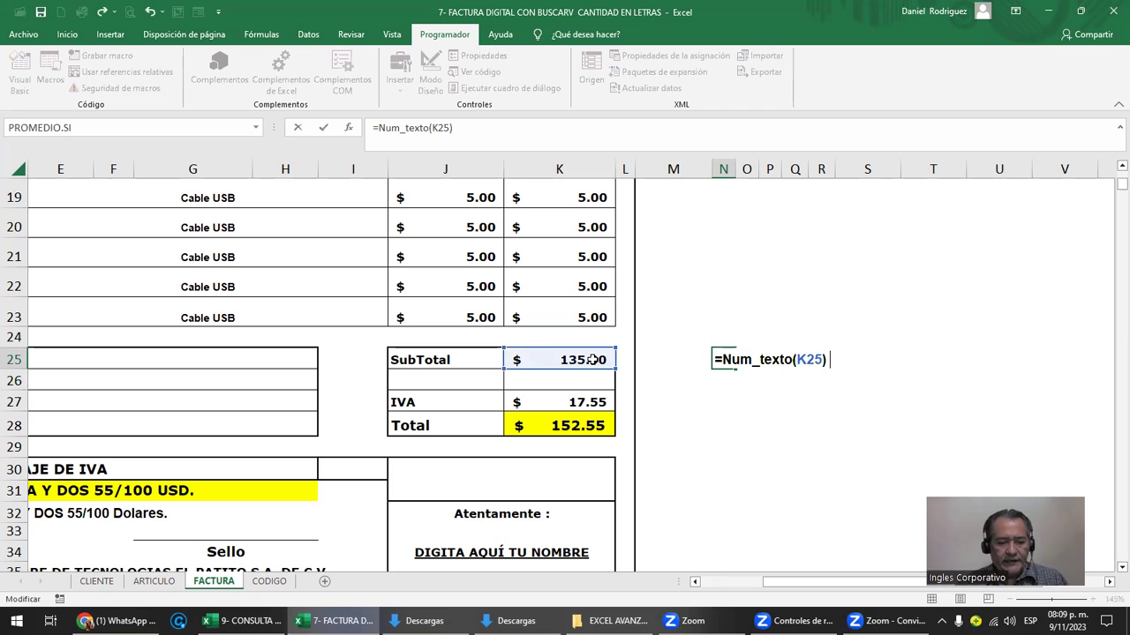
type("& ")
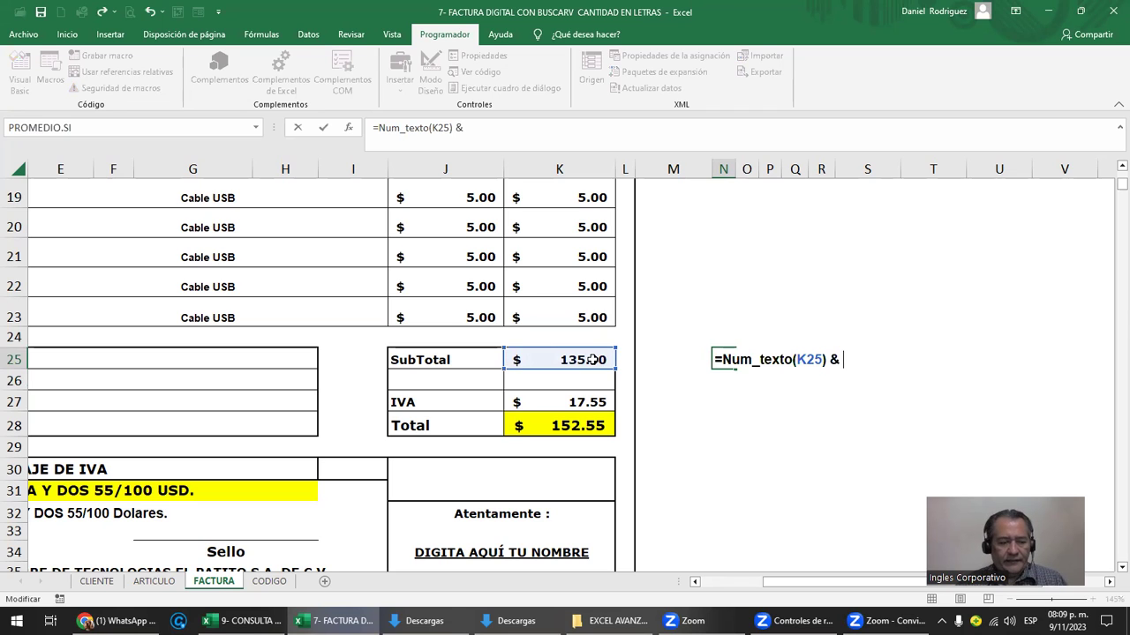
type("\"dOL")
type("Dola")
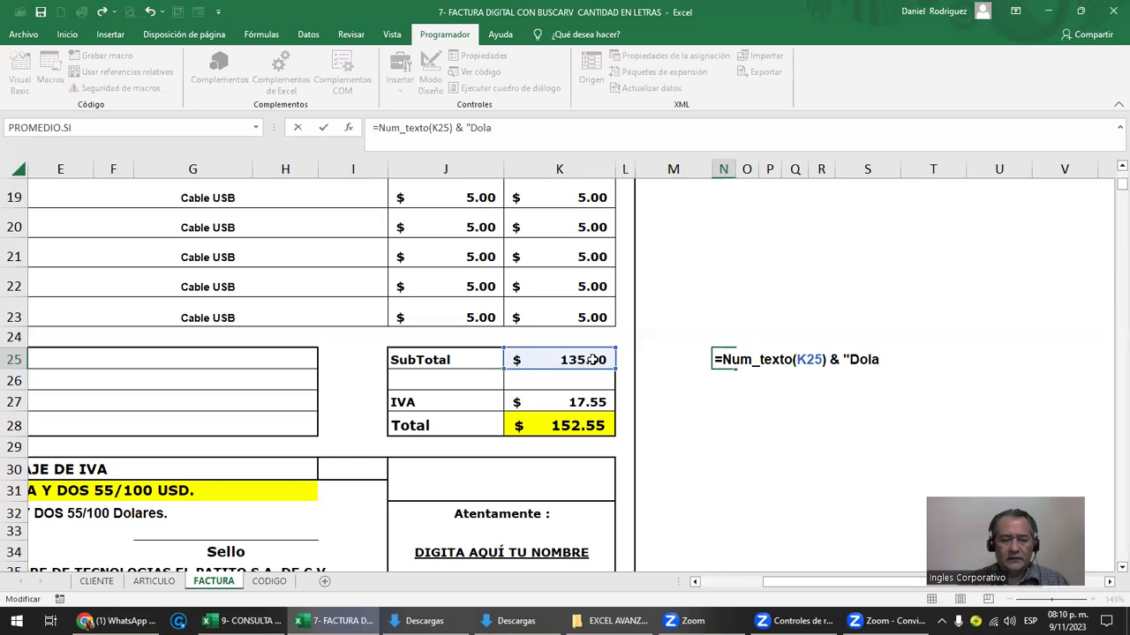
type("res")
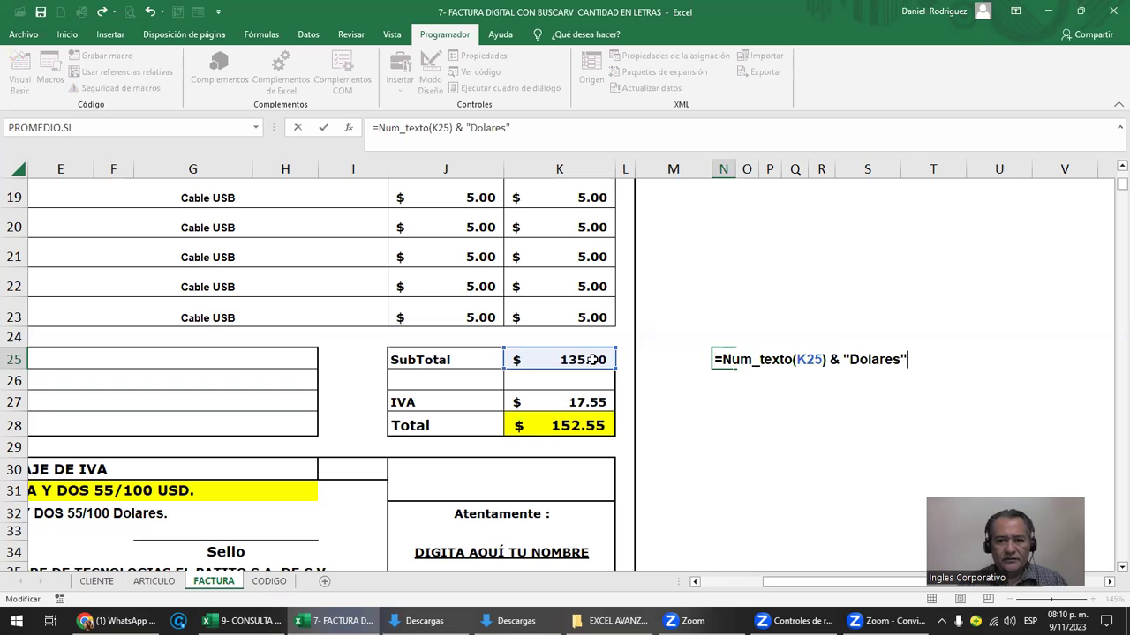
key("Return")
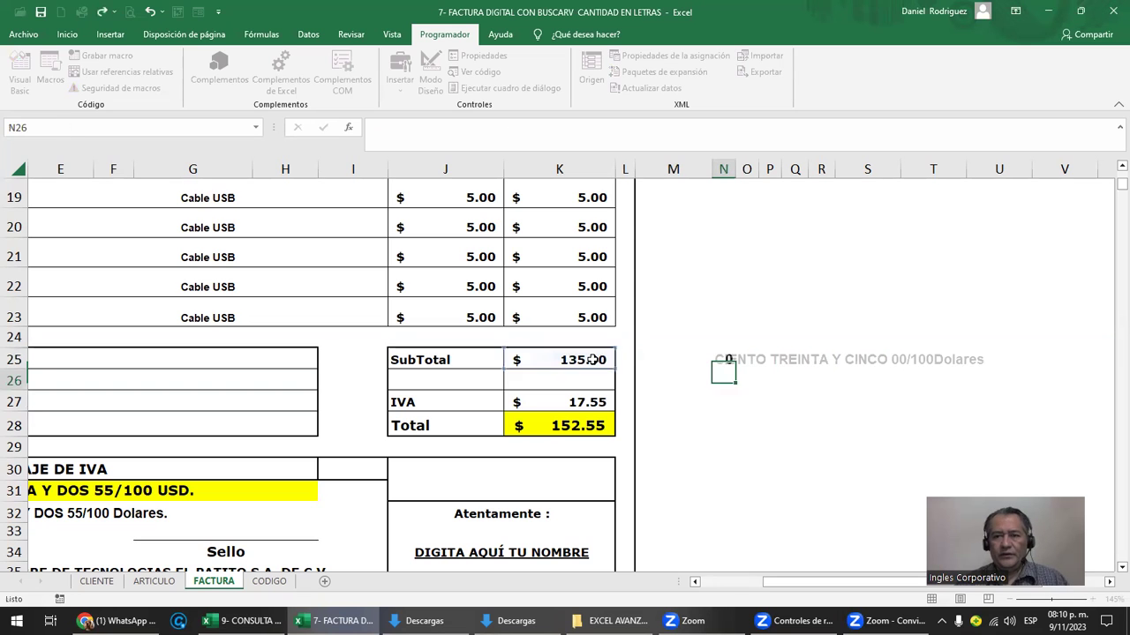
key("Up")
key("F2")
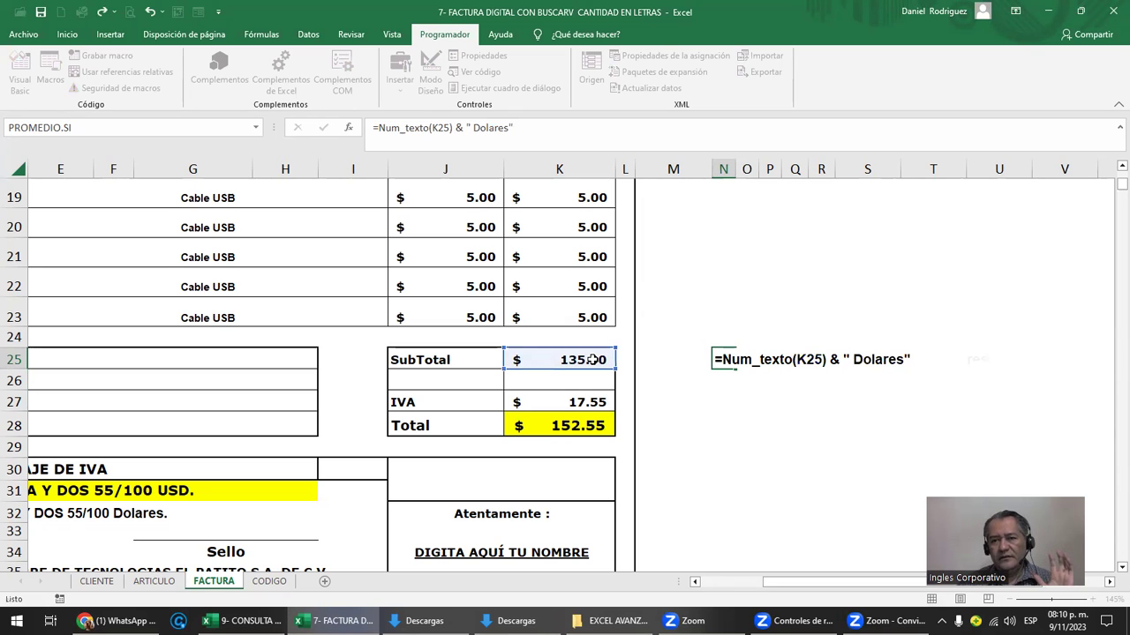
key("Return")
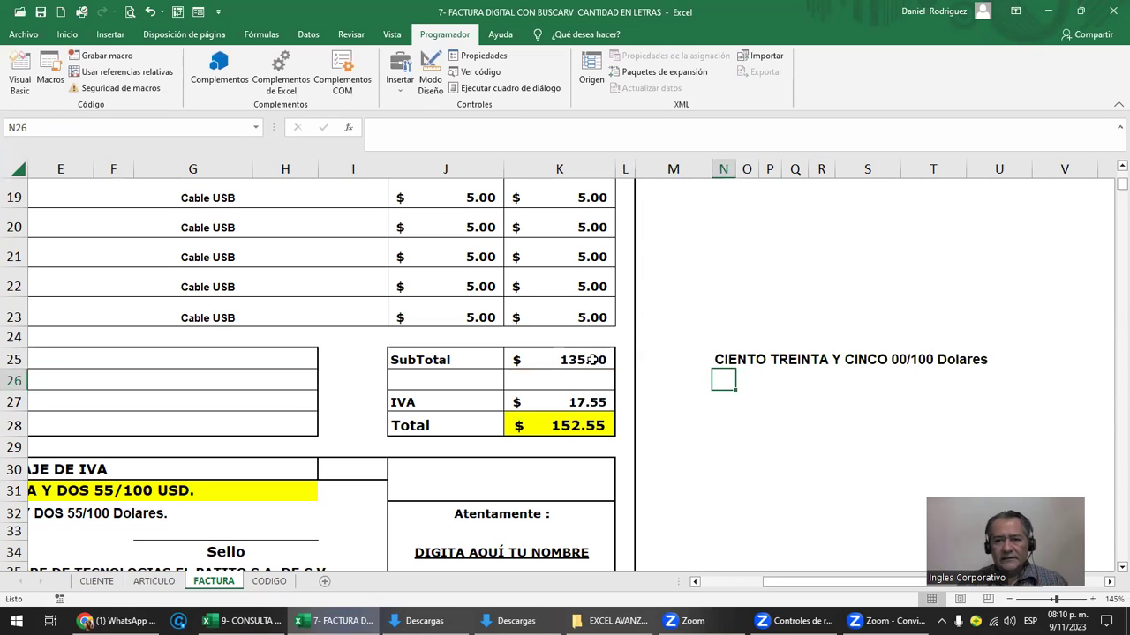
key("Up")
key("F2")
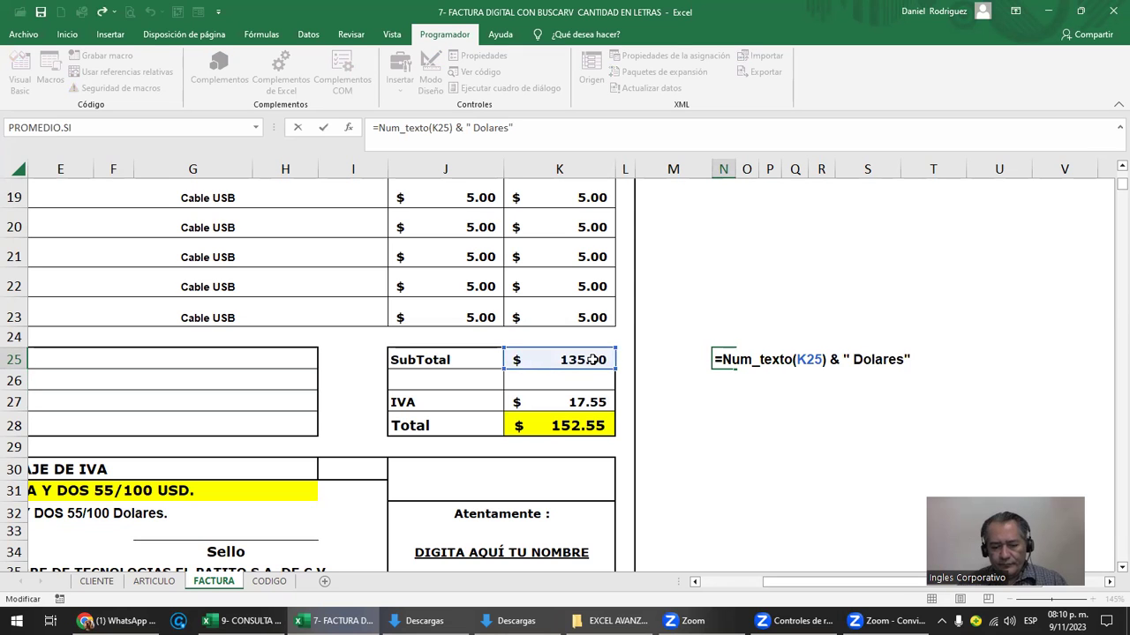
key("Return")
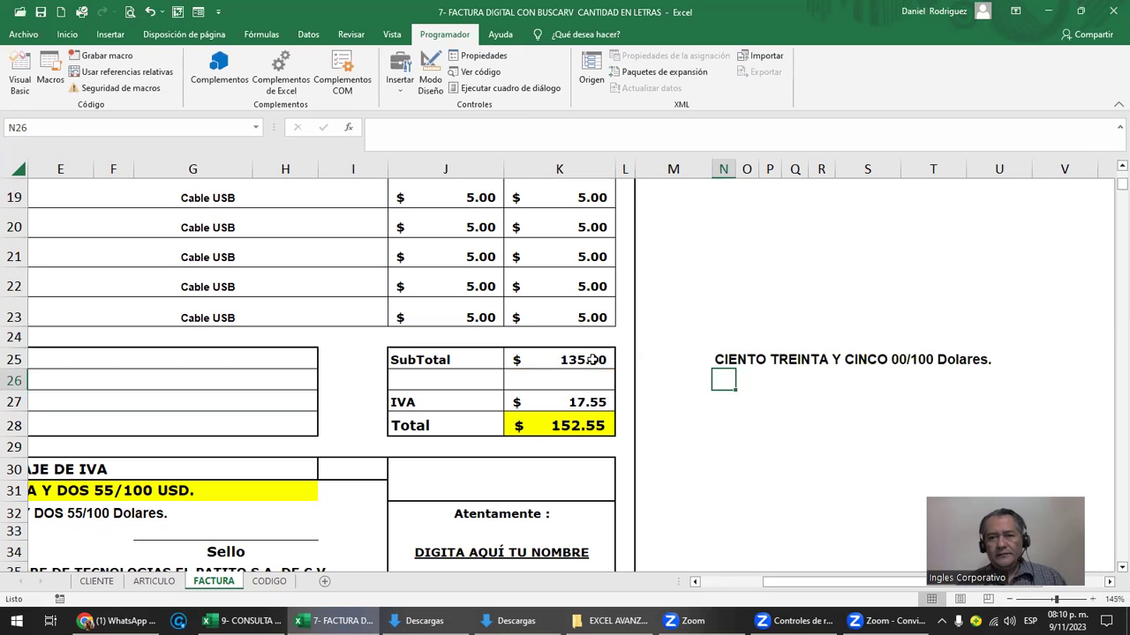
key("Up")
key("Down")
key("Down")
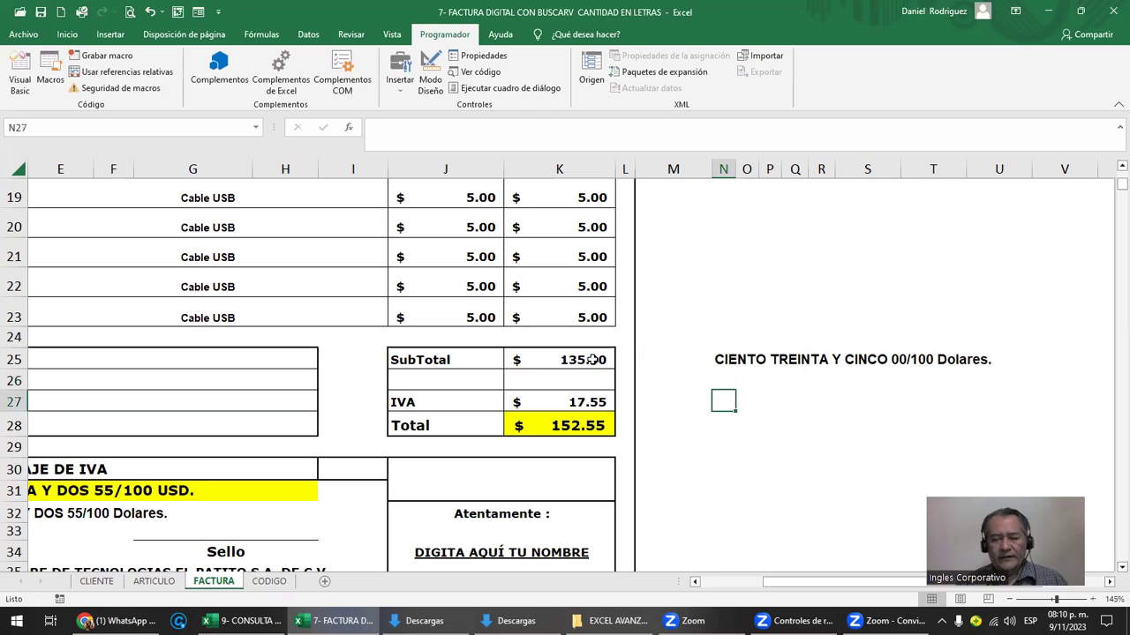
Enter =Num_texto(K27) in N27 to spell out the IVA as DIECISIETE 55/100
type("=")
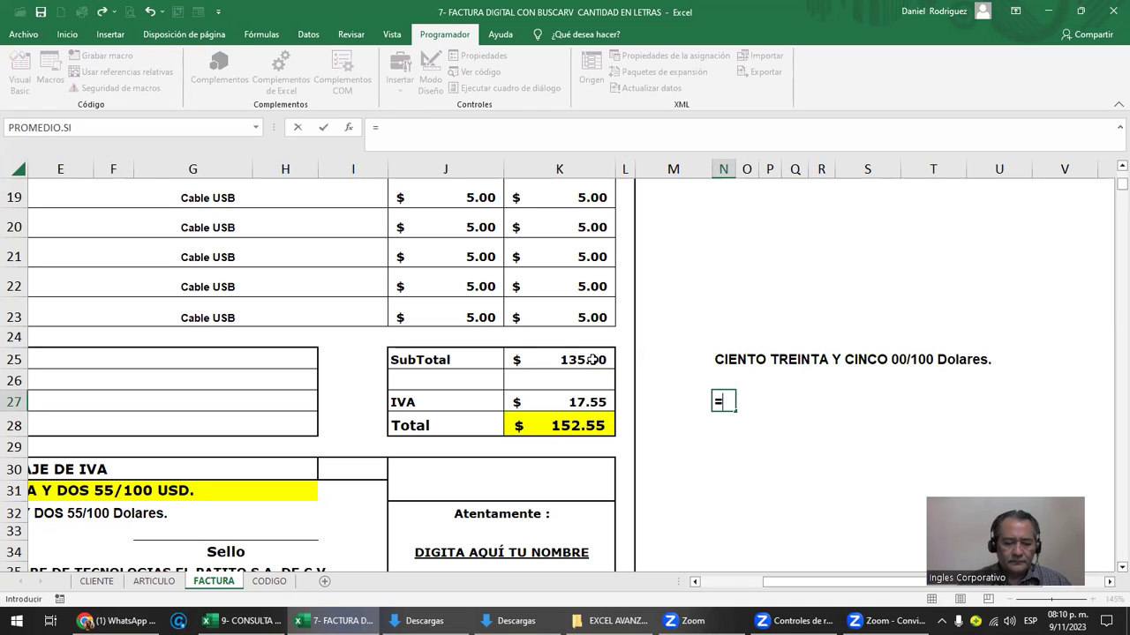
type("nu")
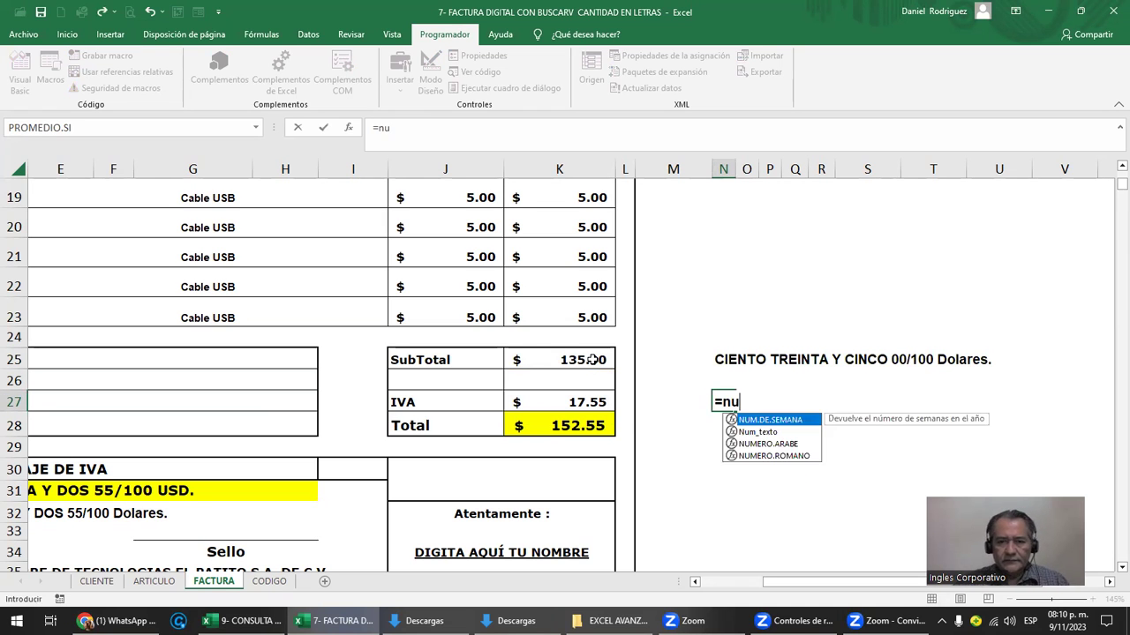
double_click(761, 432)
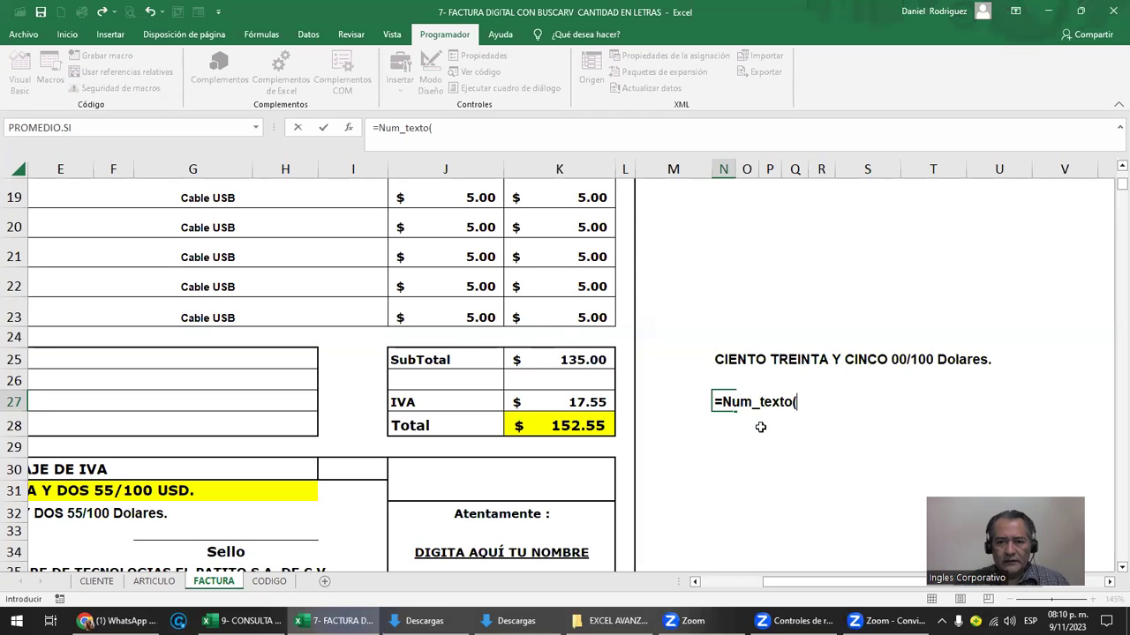
left_click(578, 402)
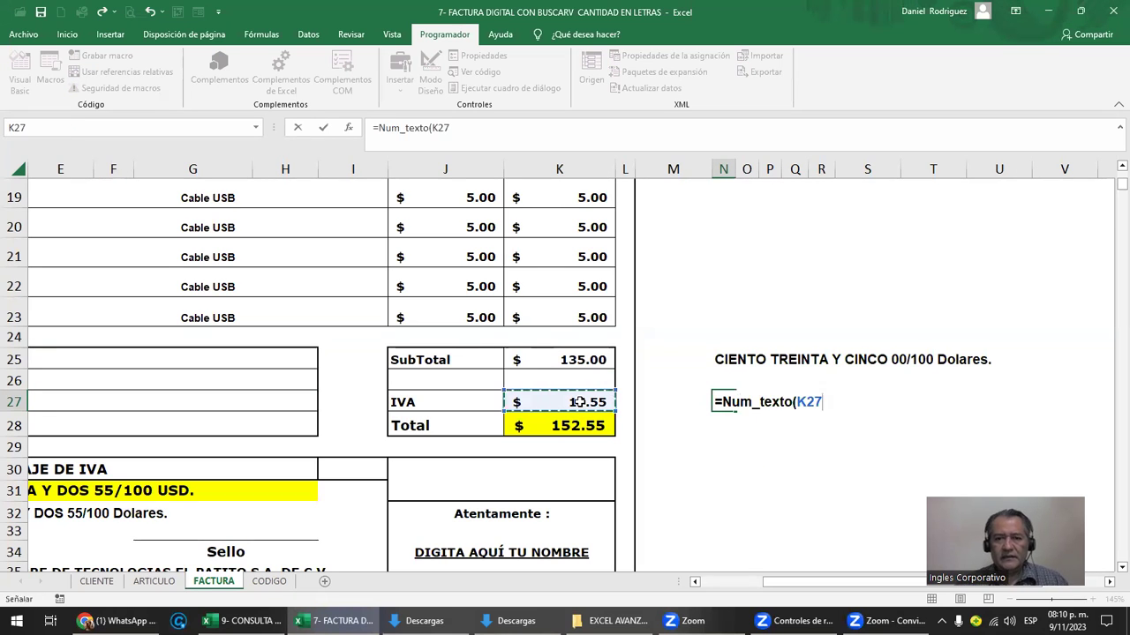
key("Return")
Enter =Num_texto(K28) in N28 to spell out the invoice total
type("=")
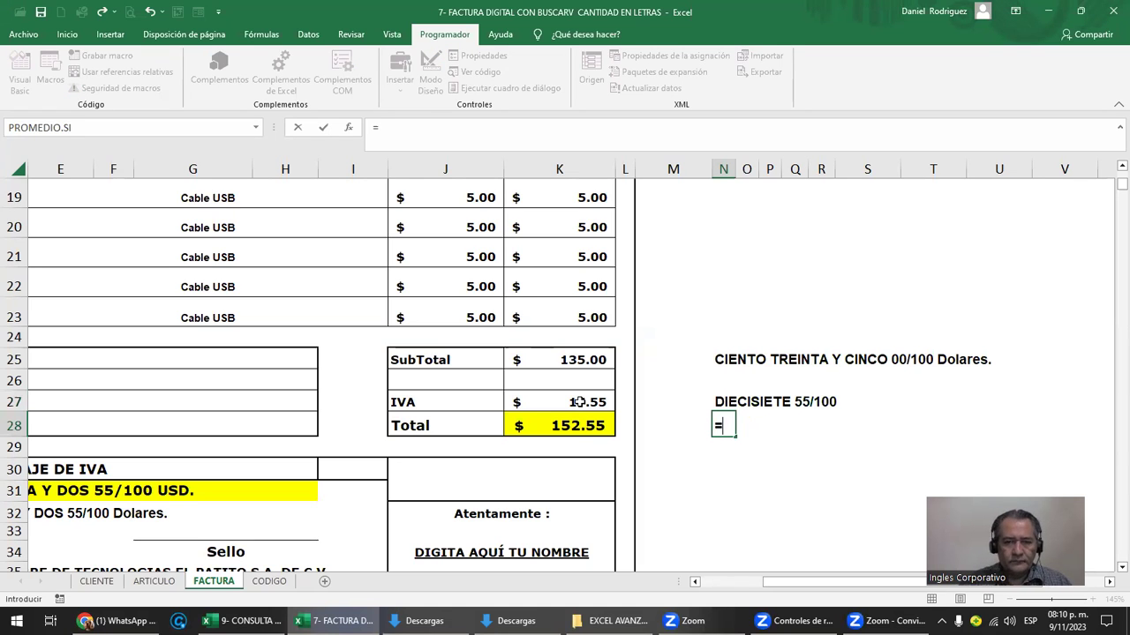
type("nu")
double_click(771, 457)
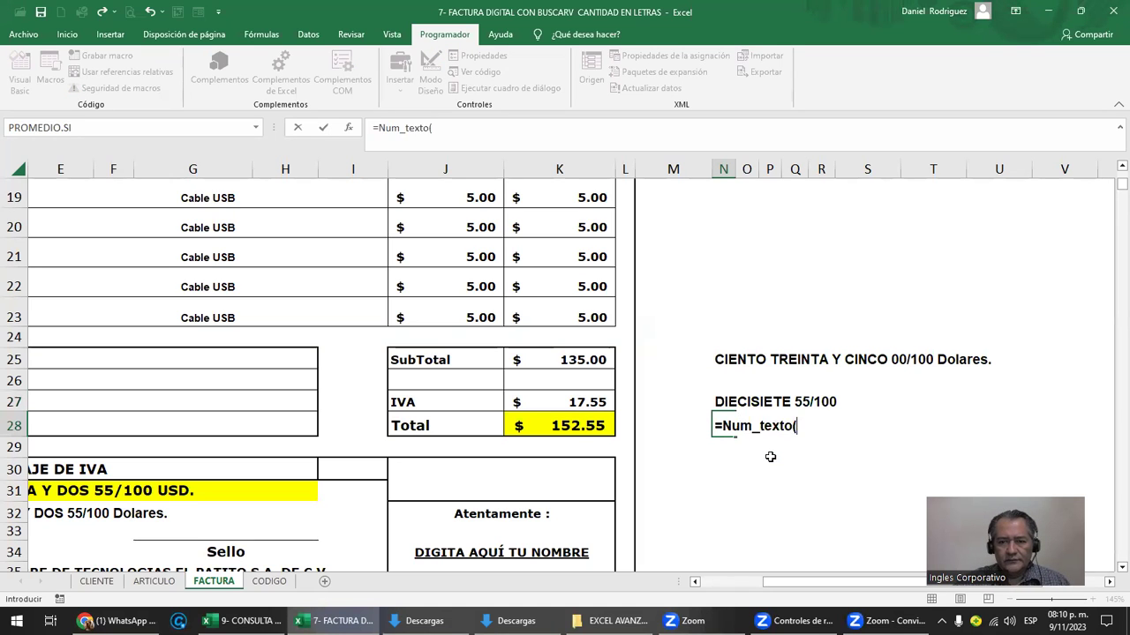
left_click(572, 424)
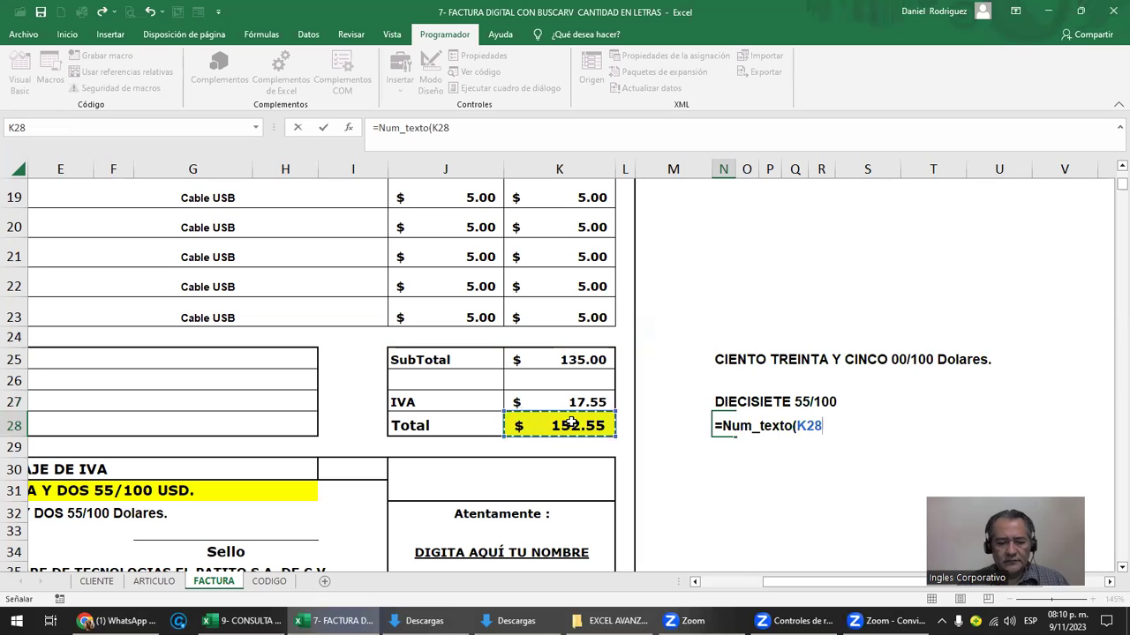
key("Return")
Append & " USD" to N28's formula with a space, reading CIENTO CINCUENTA Y DOS 55/100 USD
key("Up")
key("F2")
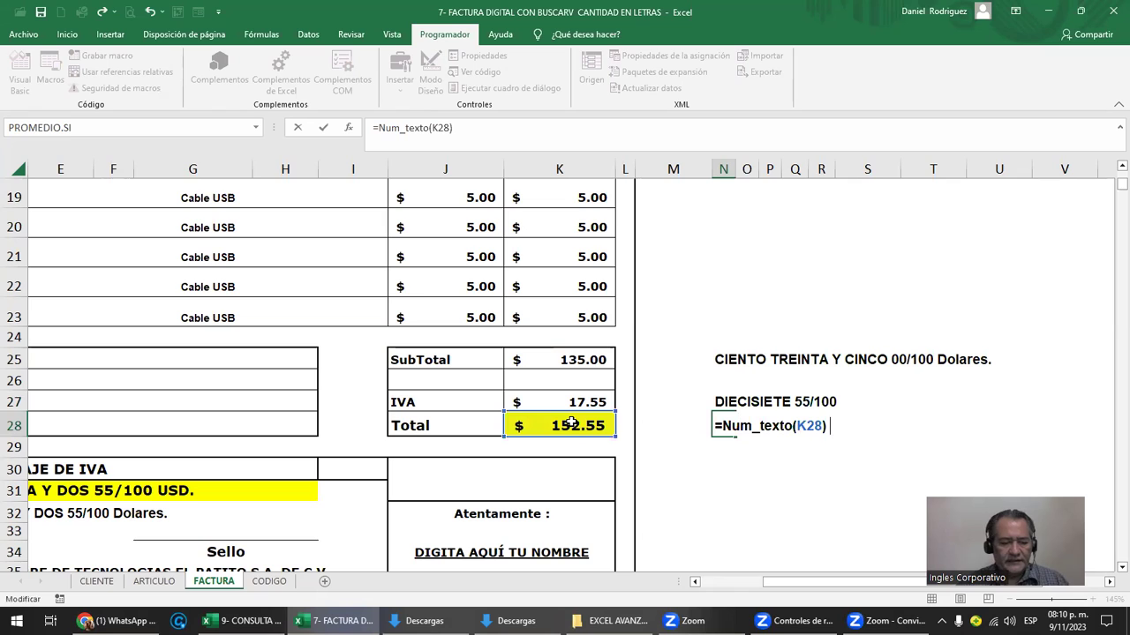
type("&")
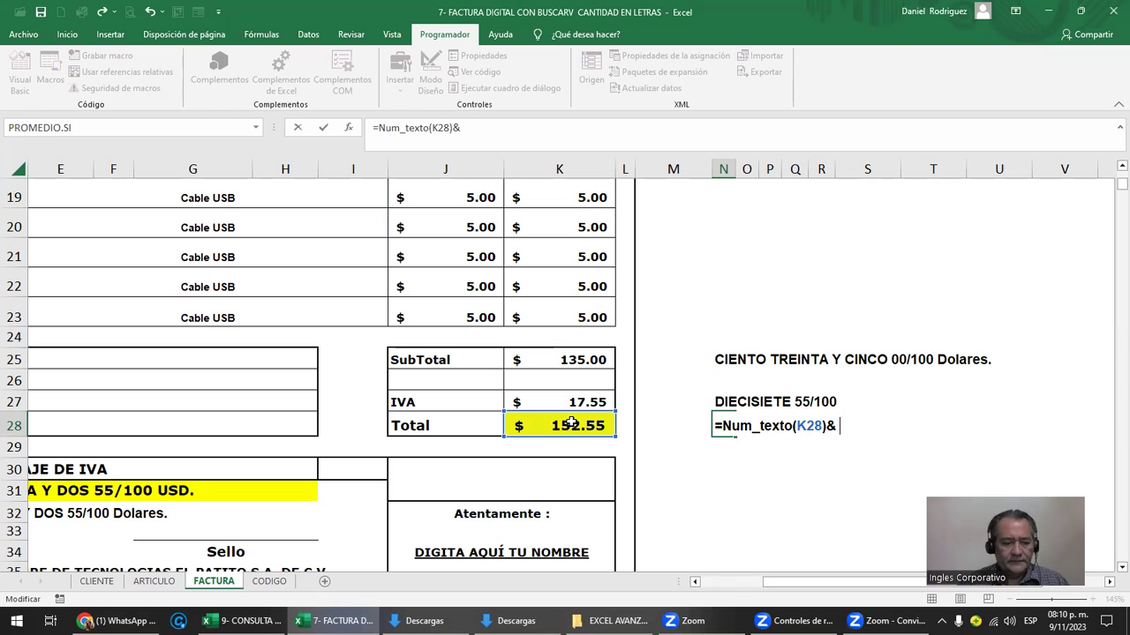
type("UD")
key("BackSpace")
type("SD")
key("Return")
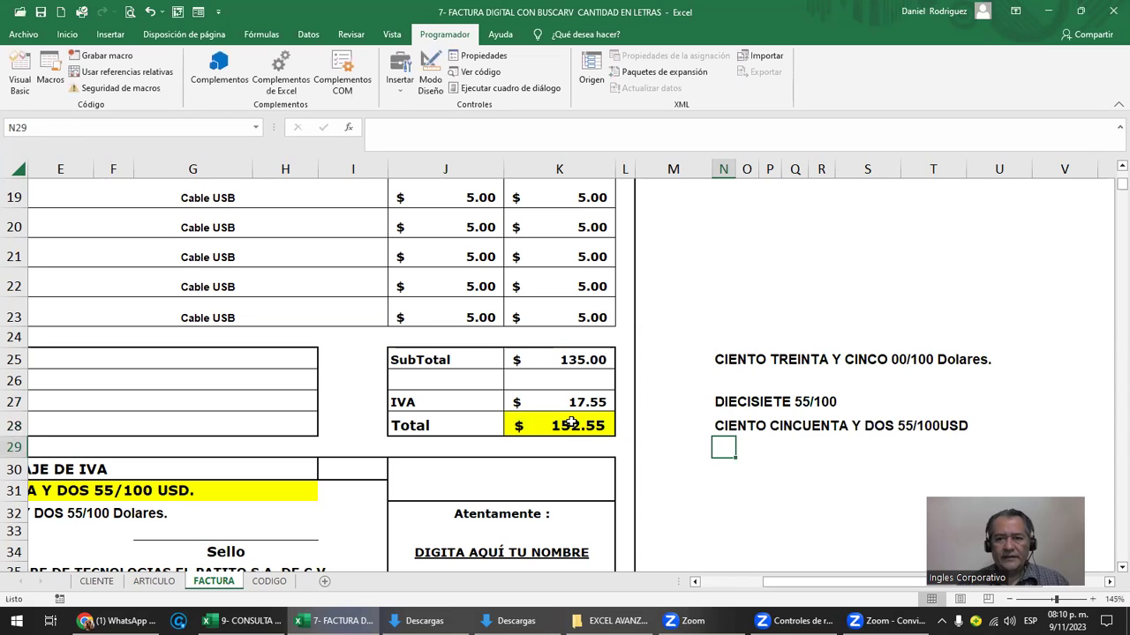
key("Up")
key("F2")
key("Left")
key("Left")
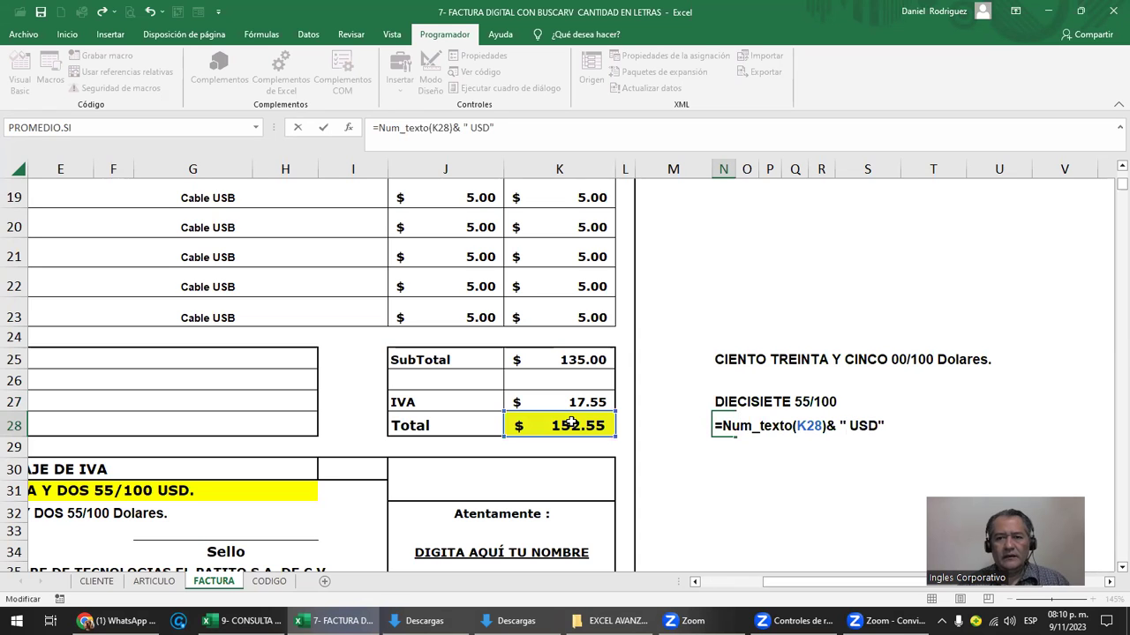
key("Return")
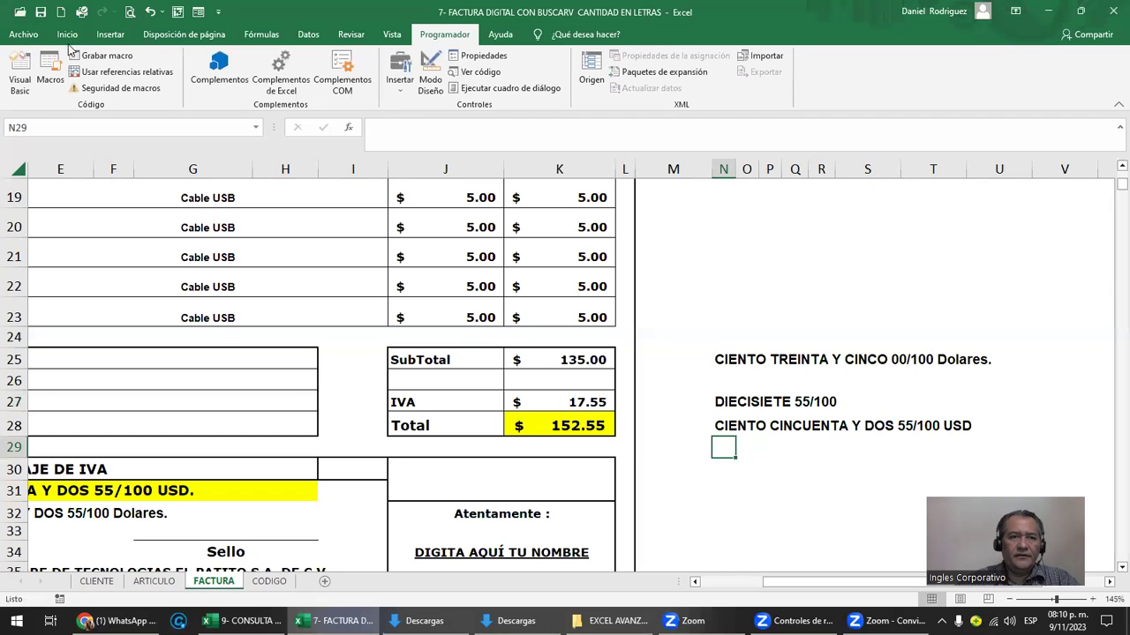
left_click(20, 84)
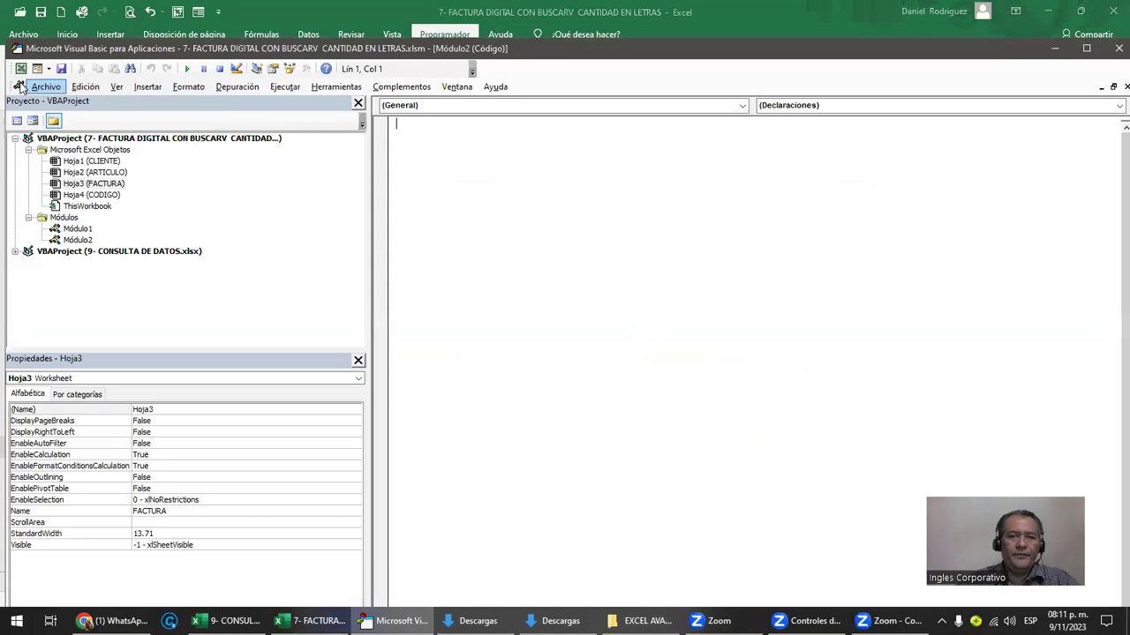
double_click(88, 229)
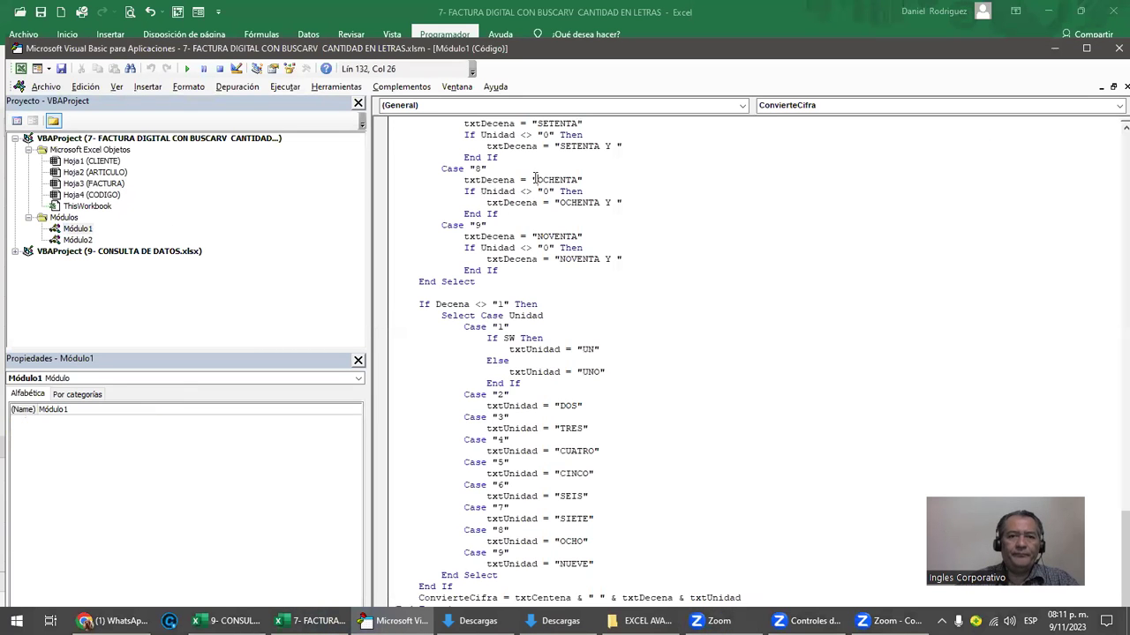
key("Page_Up")
key("Page_Up")
key("Page_Up")
key("Page_Up")
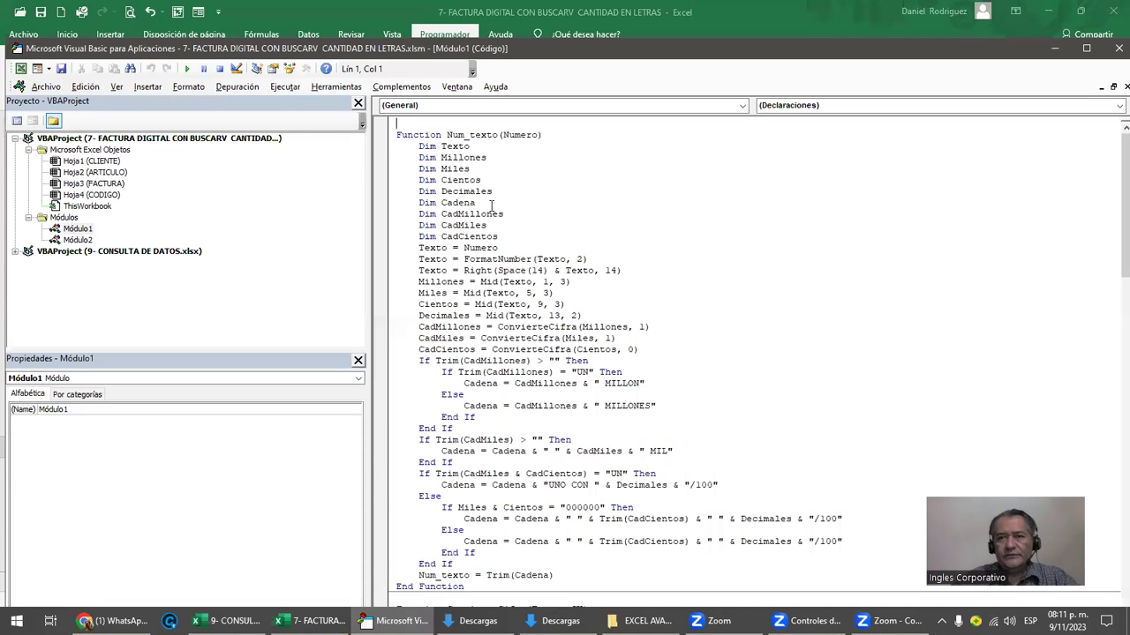
left_click(1112, 49)
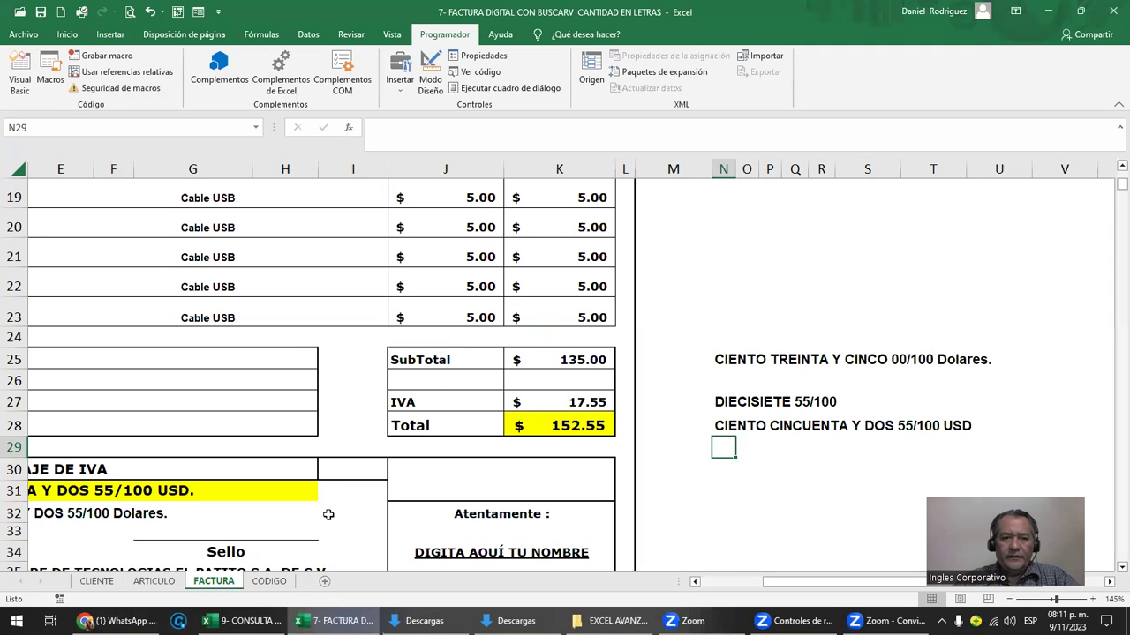
On the CODIGO sheet, correct E2's instruction text to read VISUAL BASIC
left_click(268, 581)
scroll(257, 346, "up", 2)
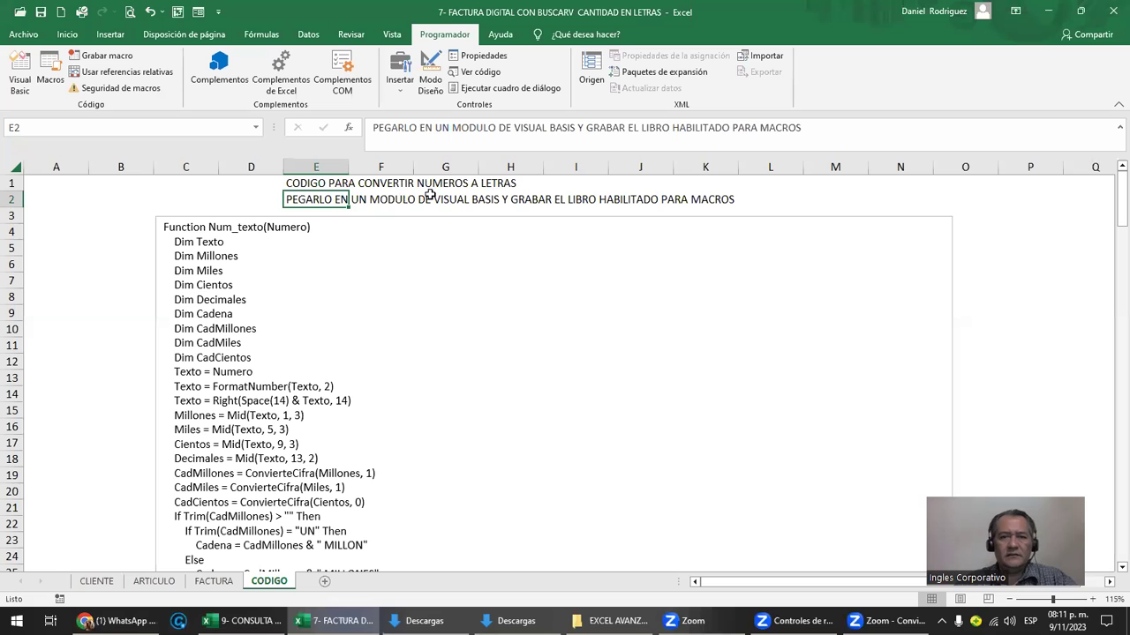
left_click(579, 129)
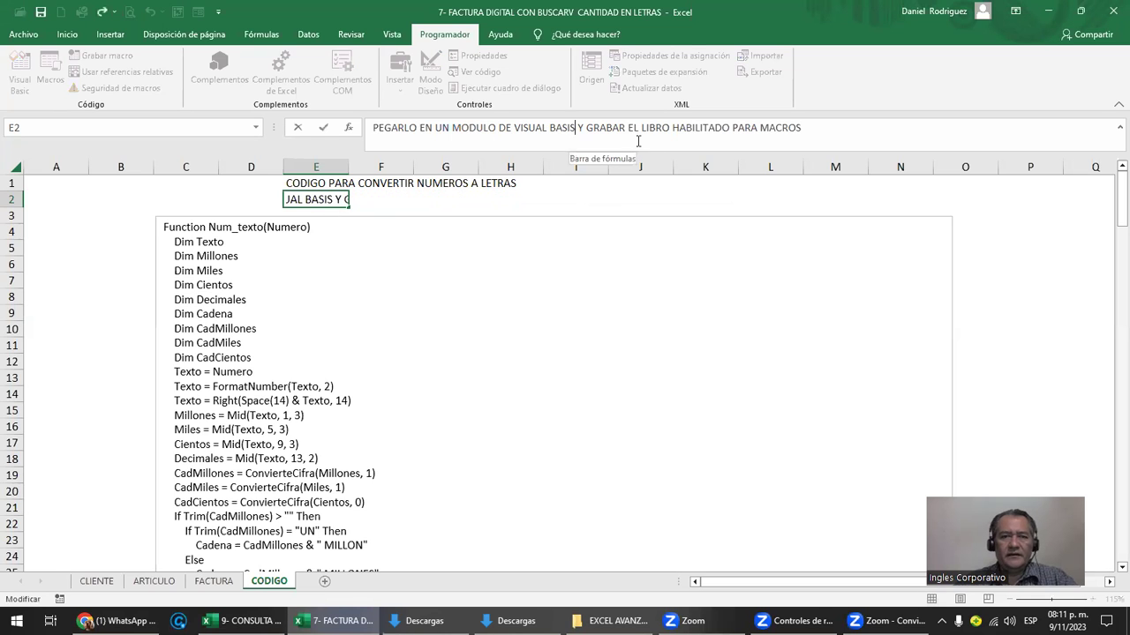
key("BackSpace")
type("c")
key("BackSpace")
type("C")
key("Return")
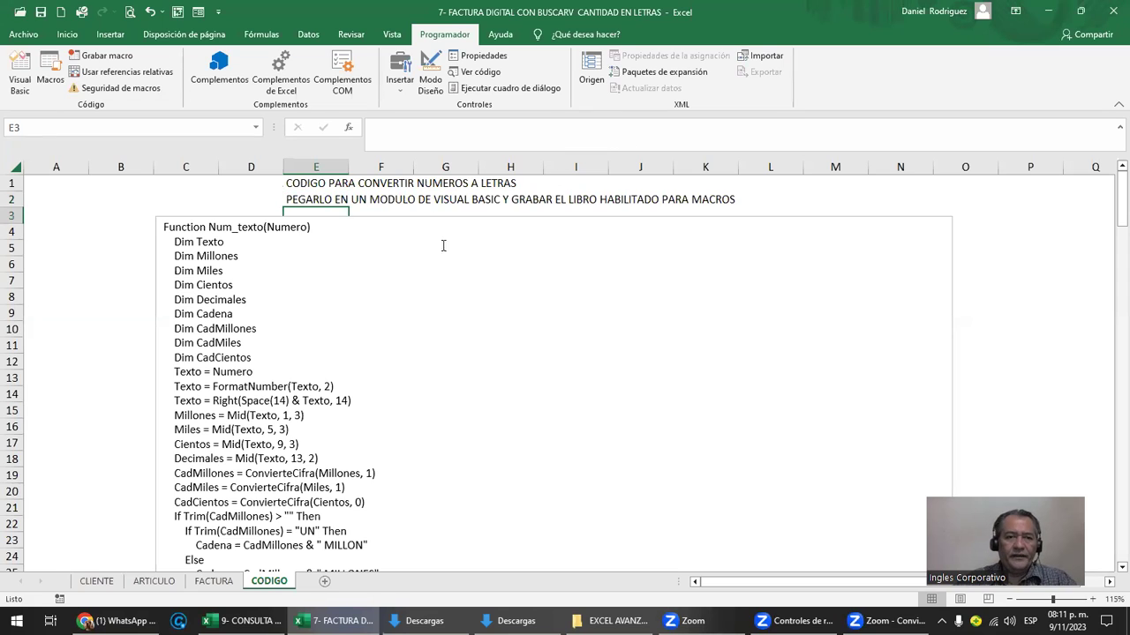
Scroll through the number-to-words function code in the text box down to End Function
left_click(297, 236)
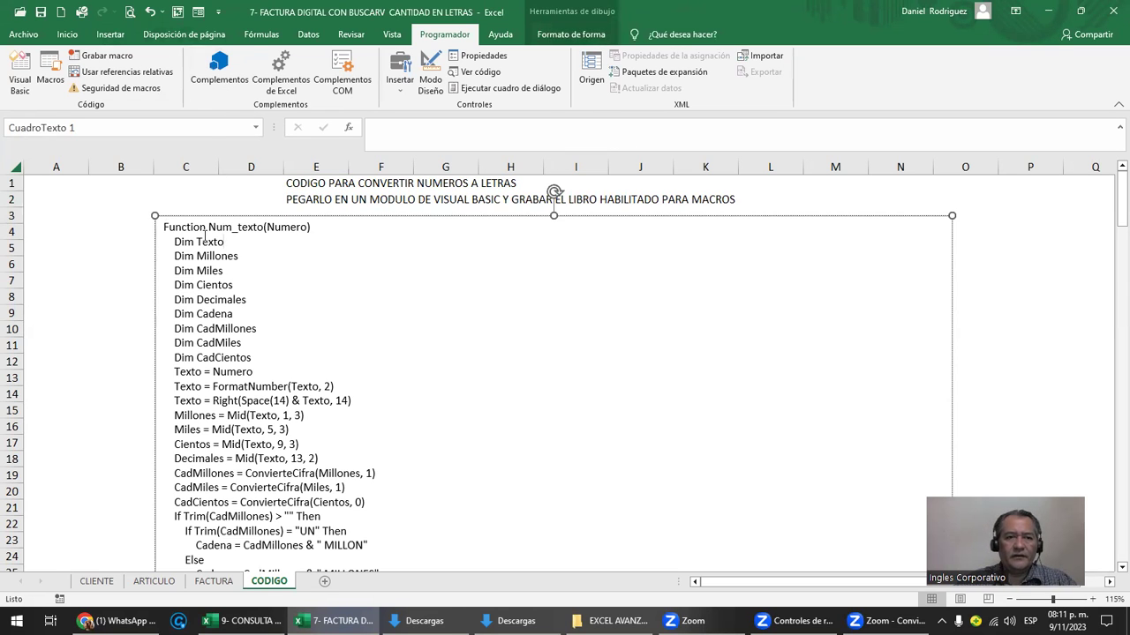
left_click_drag(164, 227, 322, 428)
scroll(325, 431, "down", 3)
scroll(329, 433, "down", 3)
scroll(329, 433, "down", 4)
scroll(331, 433, "down", 7)
scroll(333, 432, "down", 7)
scroll(337, 432, "down", 3)
scroll(337, 432, "down", 7)
scroll(338, 432, "down", 7)
scroll(339, 431, "down", 7)
scroll(340, 431, "down", 2)
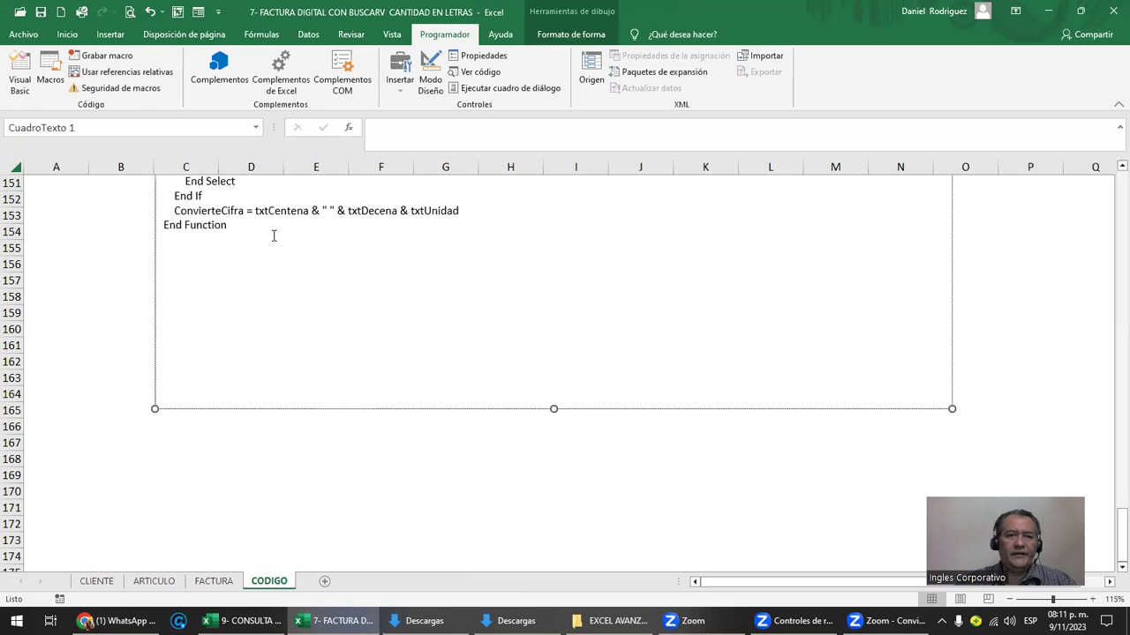
left_click(315, 253)
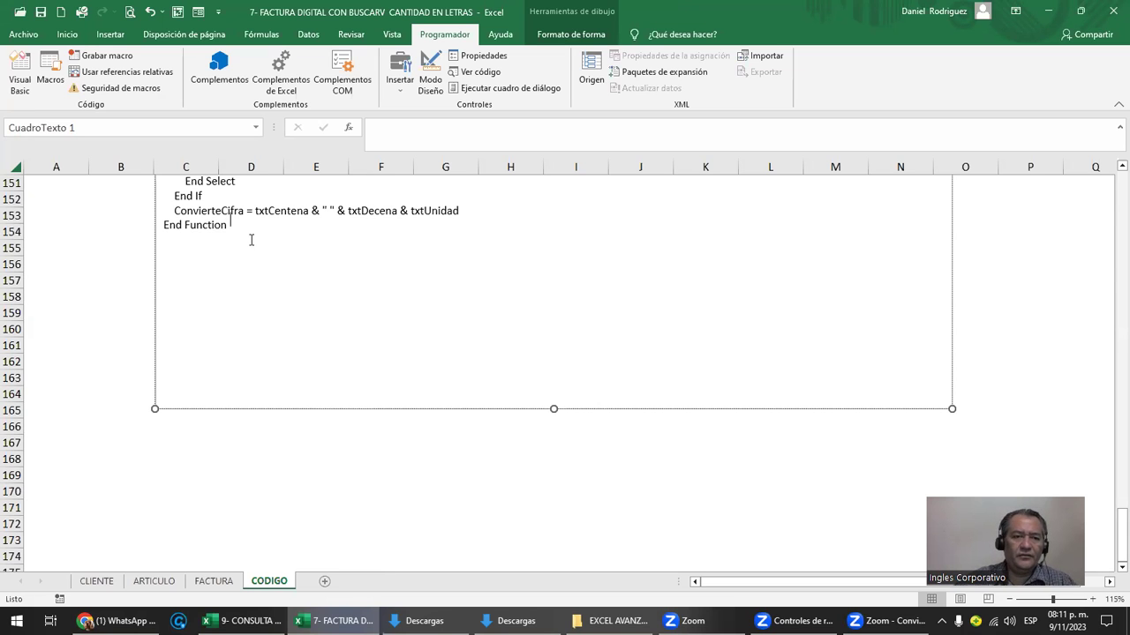
scroll(251, 239, "up", 6)
scroll(290, 215, "up", 6)
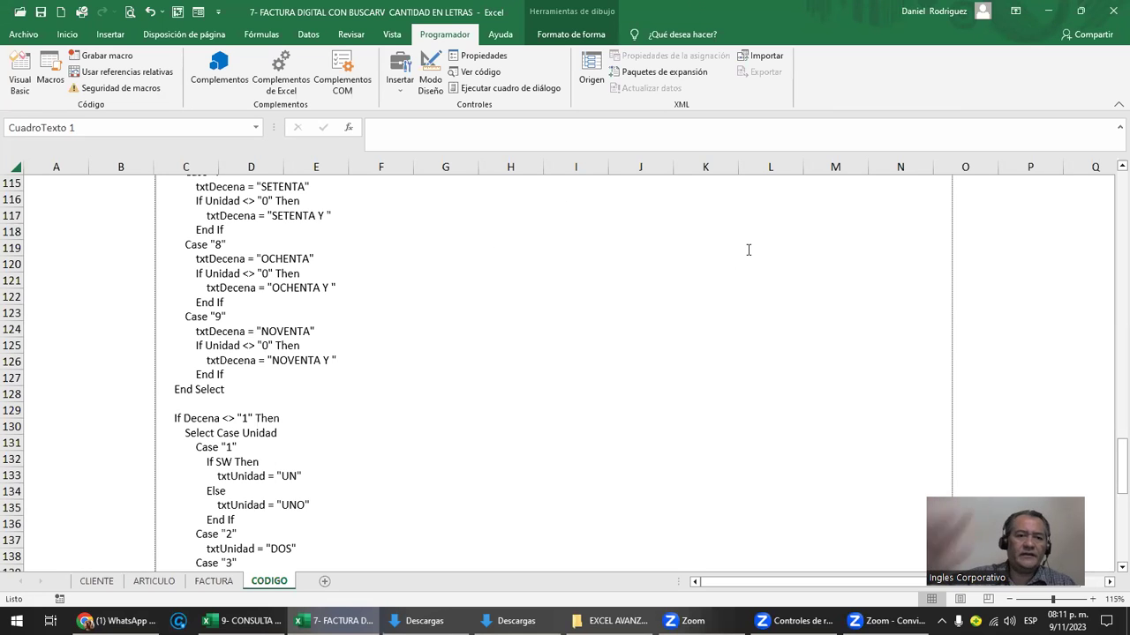
scroll(459, 293, "up", 5)
scroll(459, 293, "up", 9)
scroll(459, 293, "up", 7)
scroll(459, 293, "up", 9)
scroll(459, 293, "up", 5)
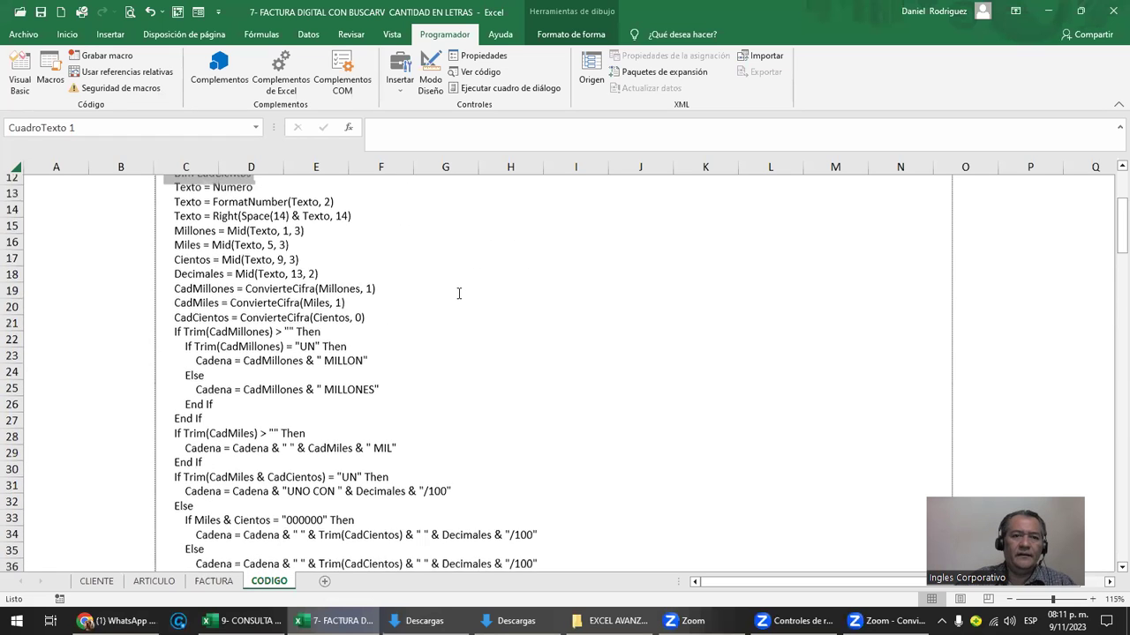
scroll(459, 293, "up", 4)
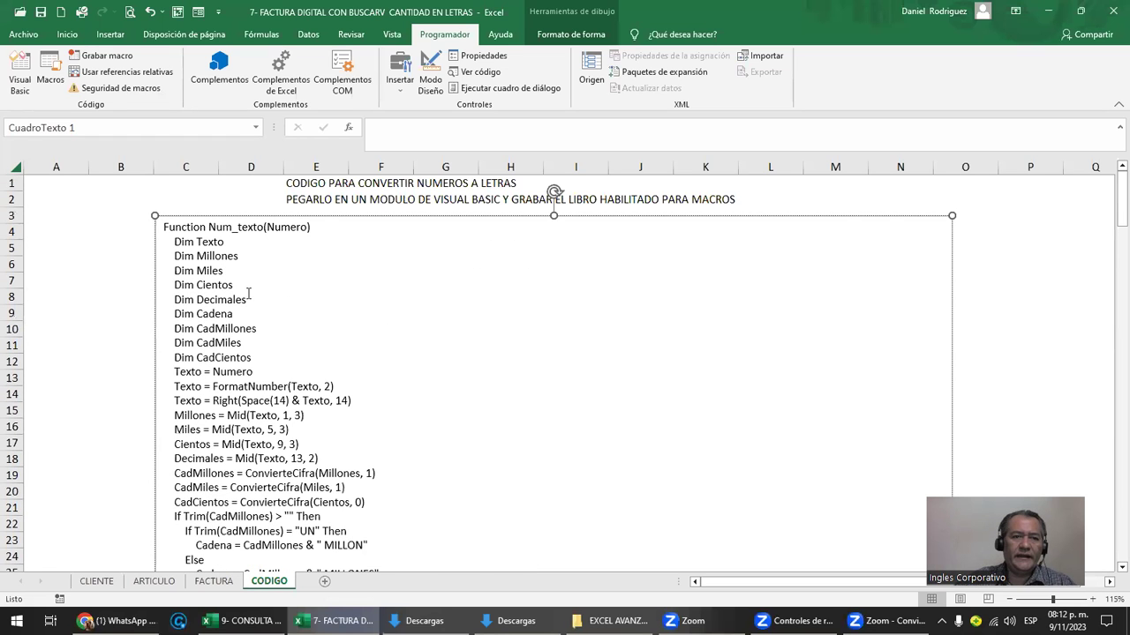
scroll(279, 360, "down", 3)
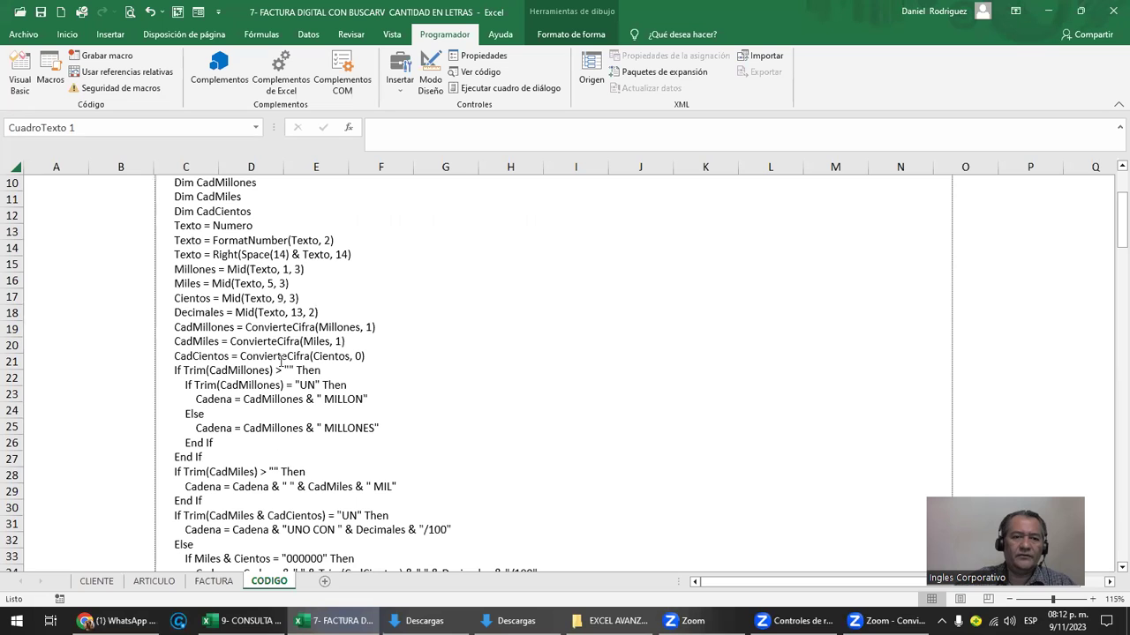
Deselect the code text box and close the invoice workbook without saving
left_click(981, 250)
scroll(981, 250, "up", 3)
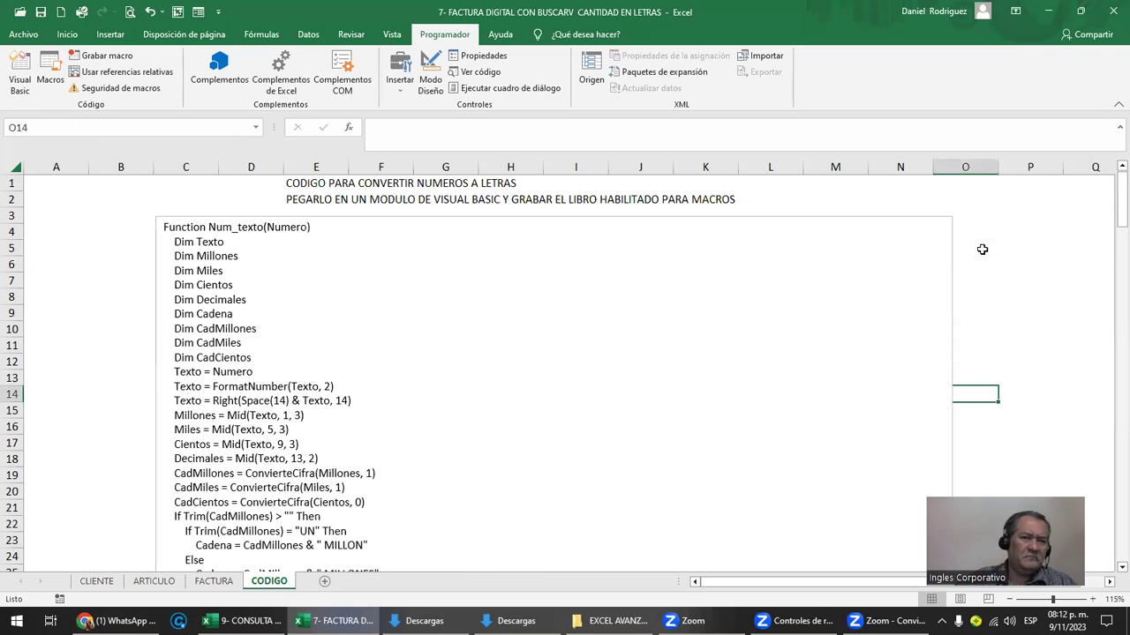
left_click(1110, 11)
left_click(556, 340)
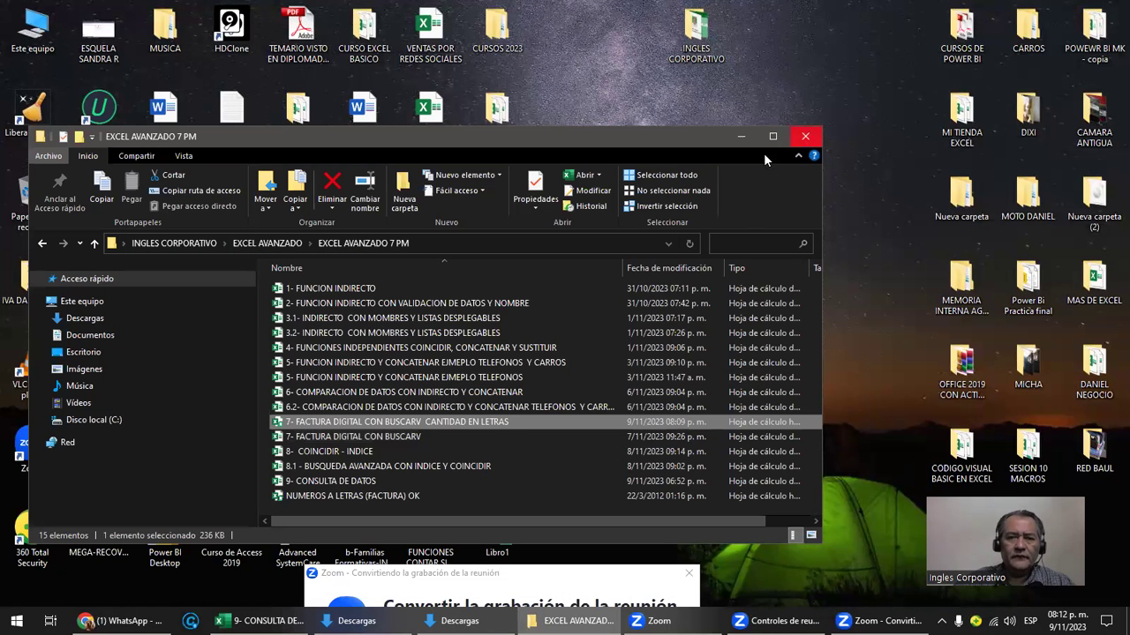
left_click_drag(641, 141, 701, 96)
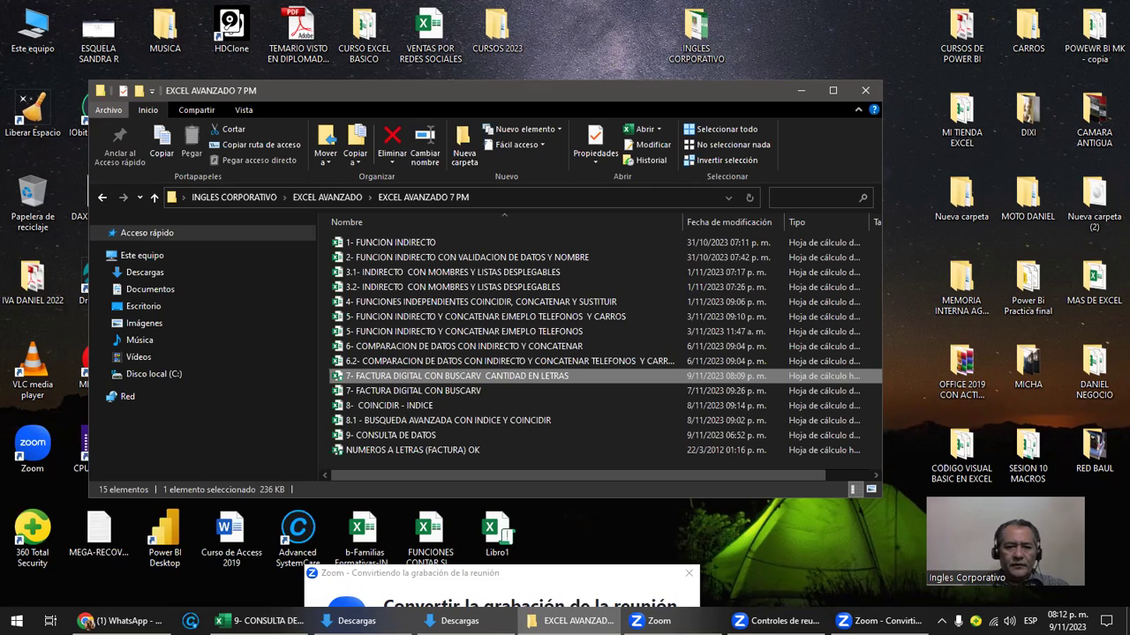
Switch to the Inglés Corporativo course and go back two pages to Objetivo de la lección 2.4
left_click(124, 621)
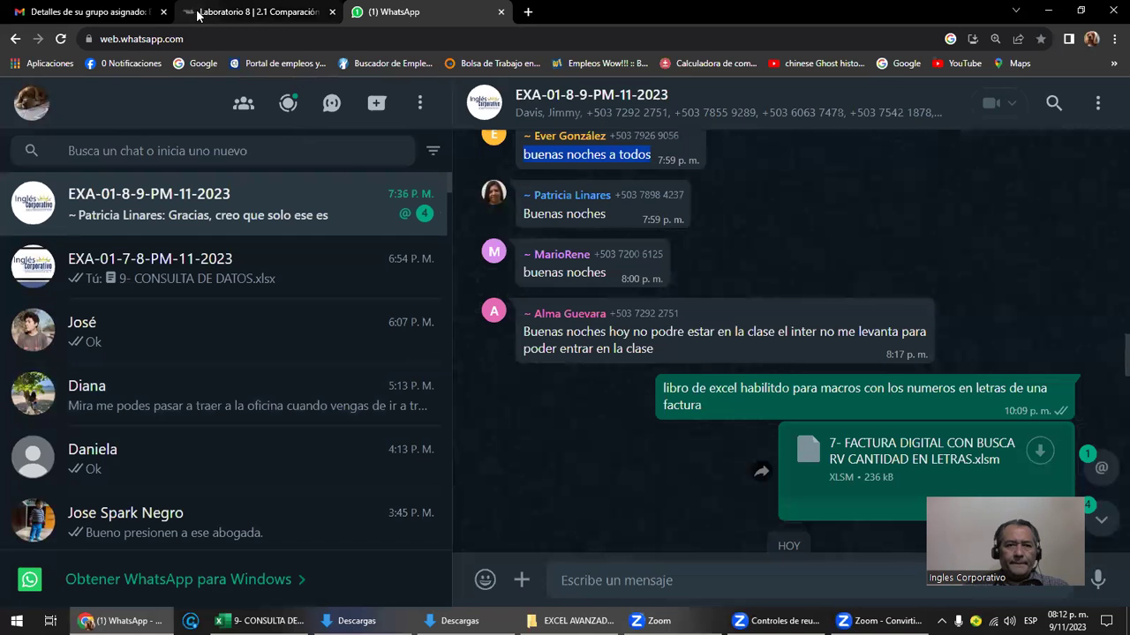
left_click(197, 15)
scroll(196, 149, "up", 5)
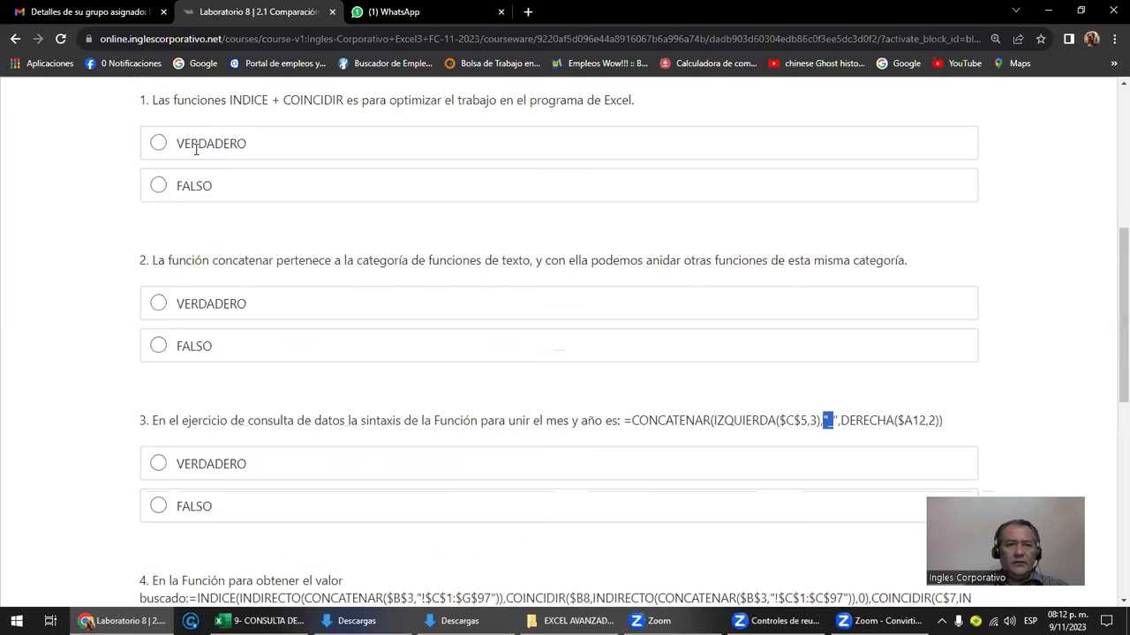
scroll(196, 148, "up", 3)
left_click(50, 202)
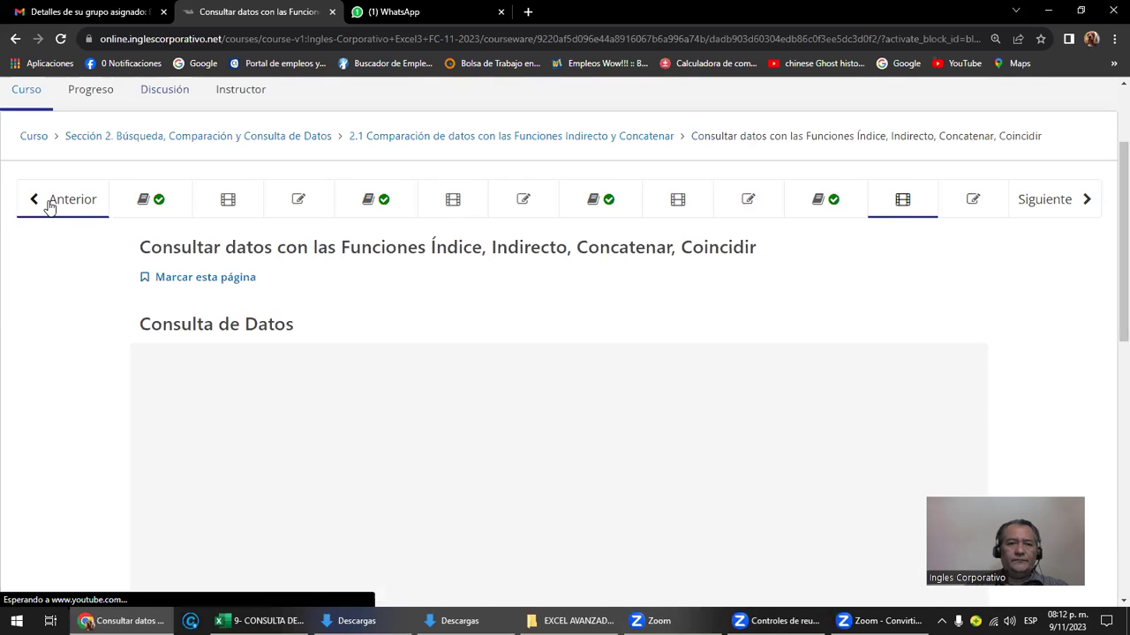
left_click(50, 202)
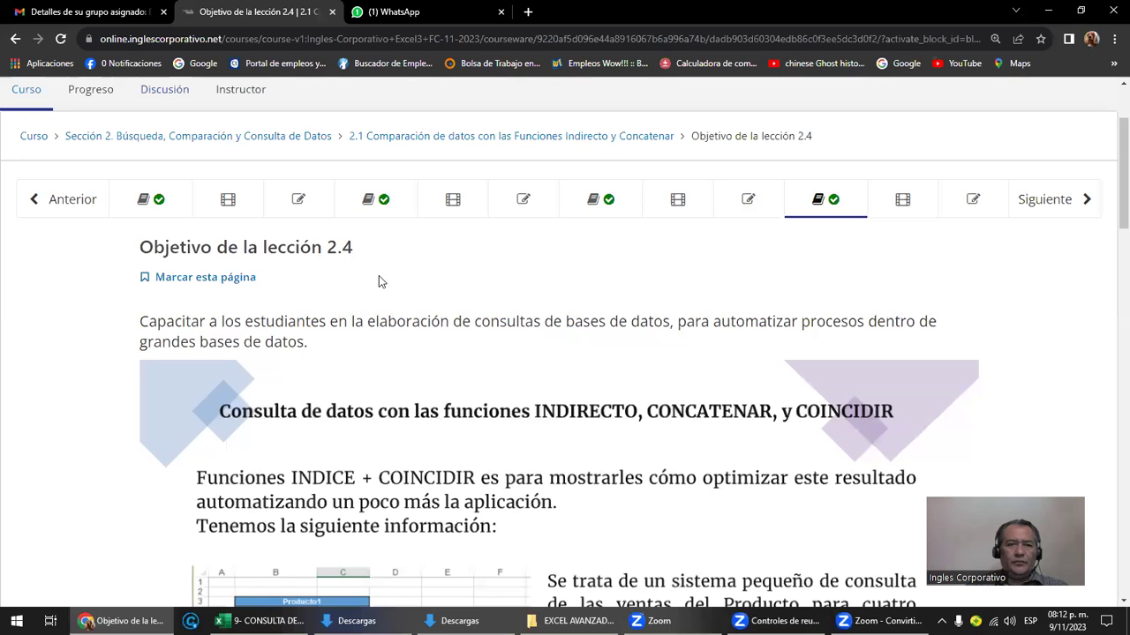
Scroll down to the Producto1 sales example table and zoom in on it
scroll(386, 305, "down", 3)
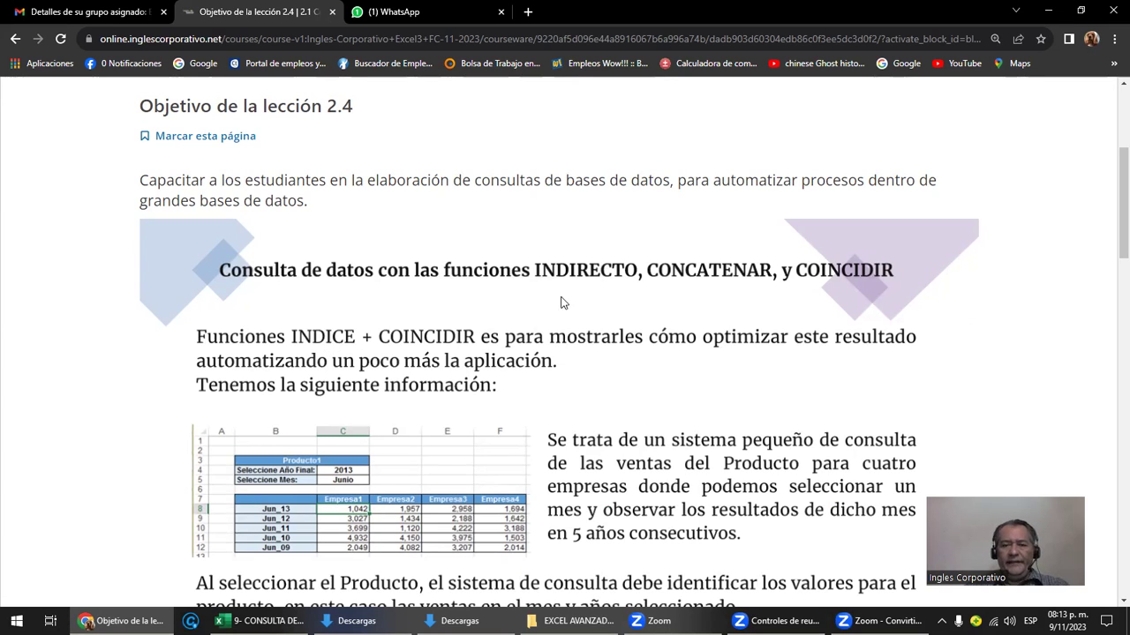
scroll(633, 368, "down", 2)
scroll(634, 370, "down", 2)
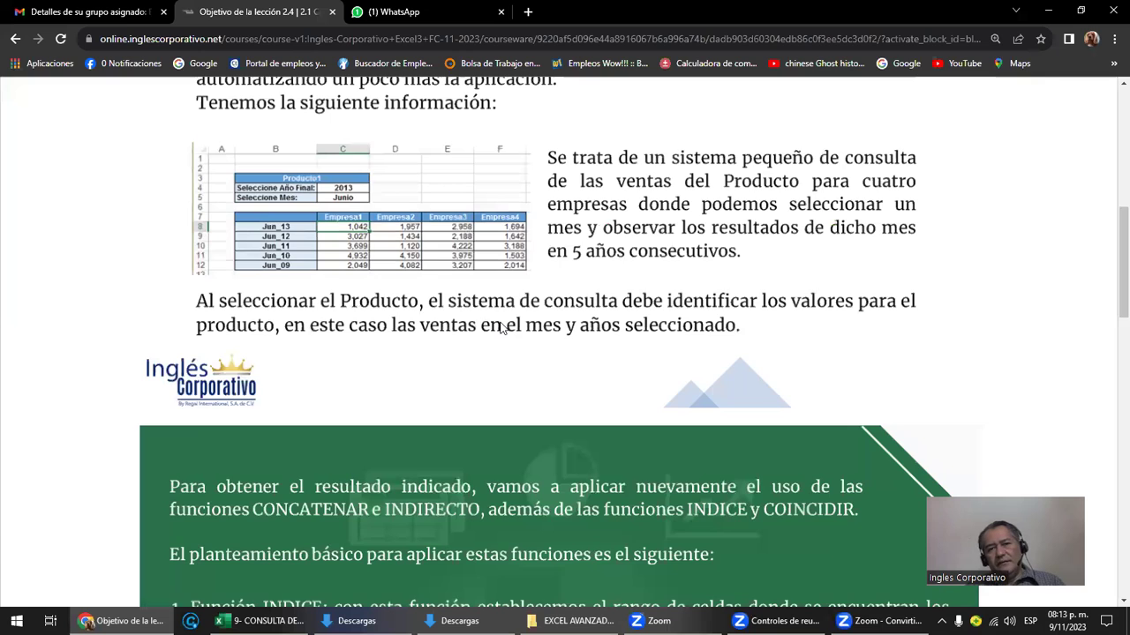
key("ctrl+plus")
key("ctrl+plus")
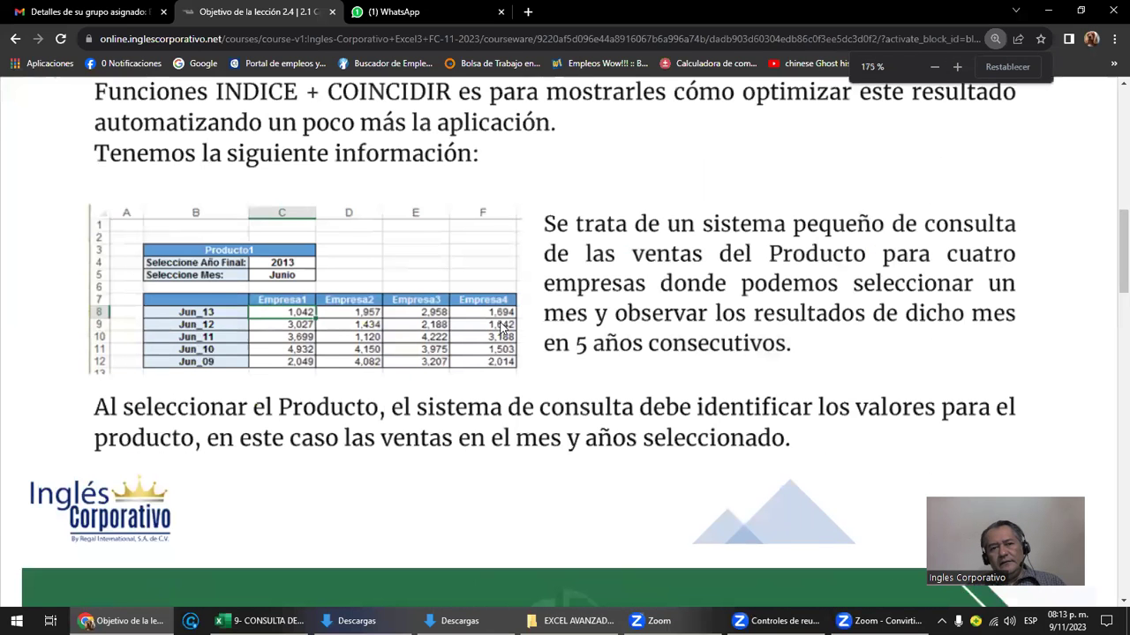
Scroll the lesson 2.4 example, then switch to the 9- CONSULTA DE DATOS workbook
scroll(501, 326, "down", 1)
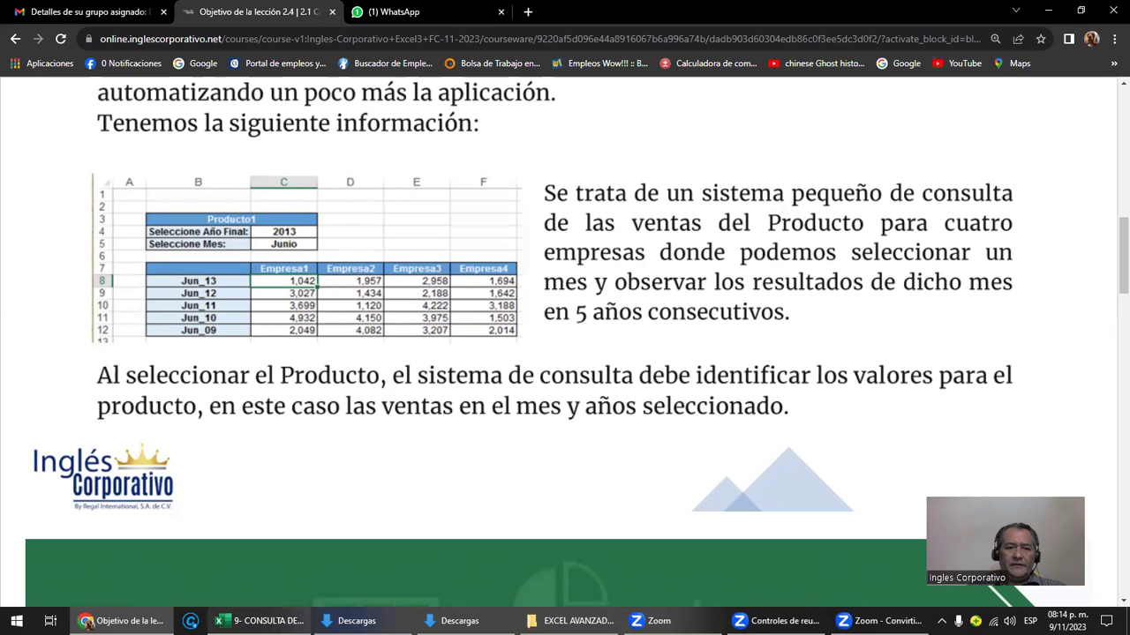
left_click(256, 621)
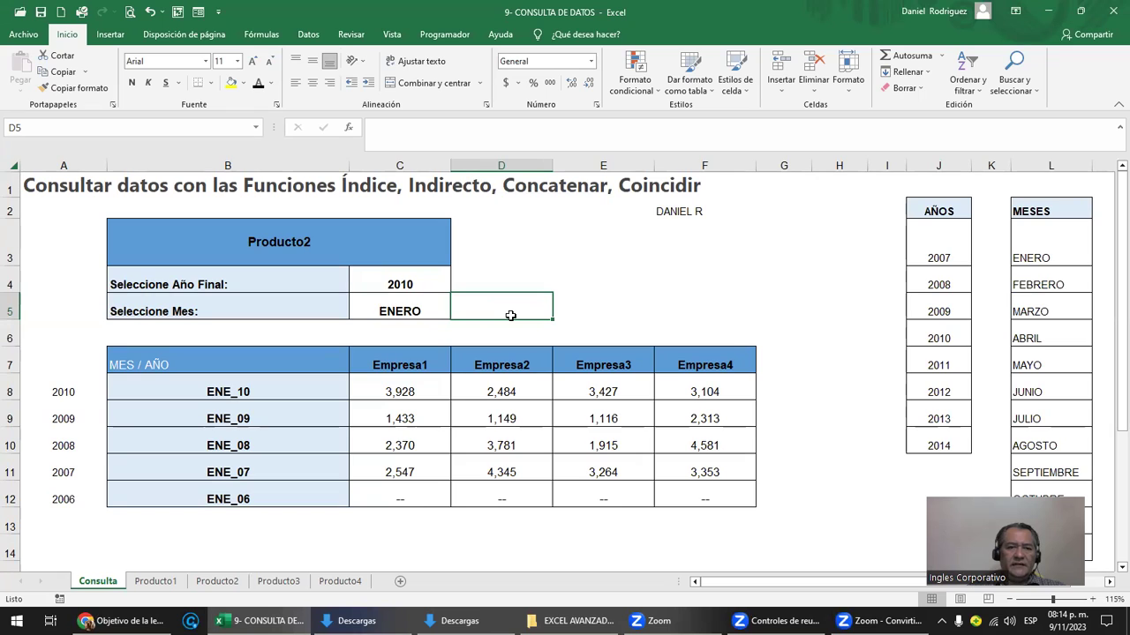
Set the final year in C4 to 2013 and check the CONCATENAR keys ENE_13 to ENE_09
left_click(401, 283)
type("2013")
key("Return")
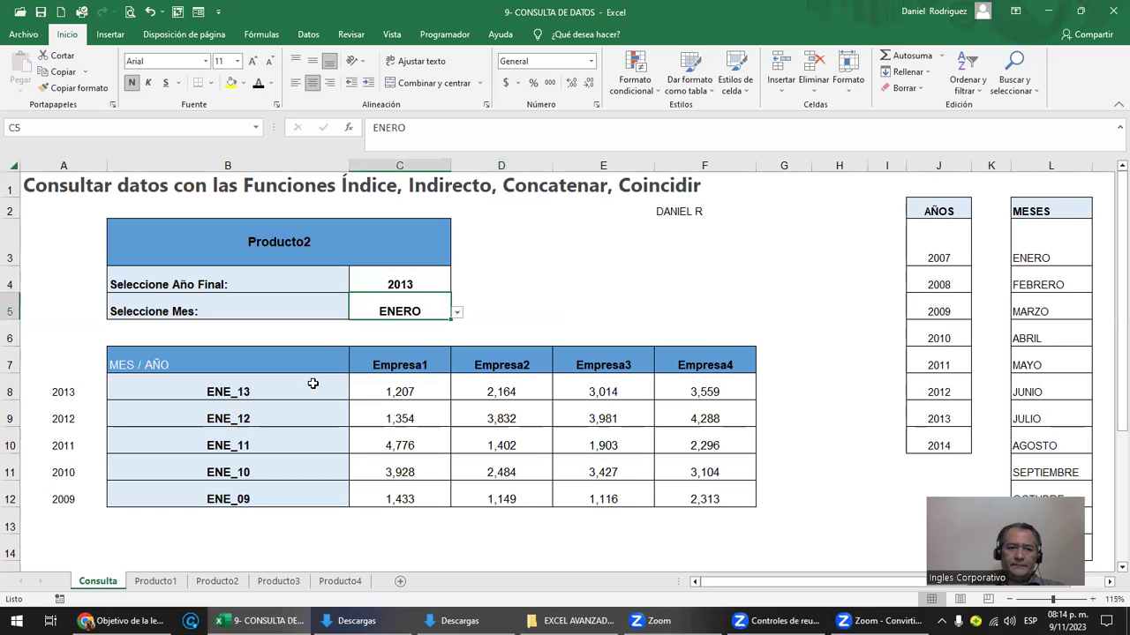
left_click(313, 383)
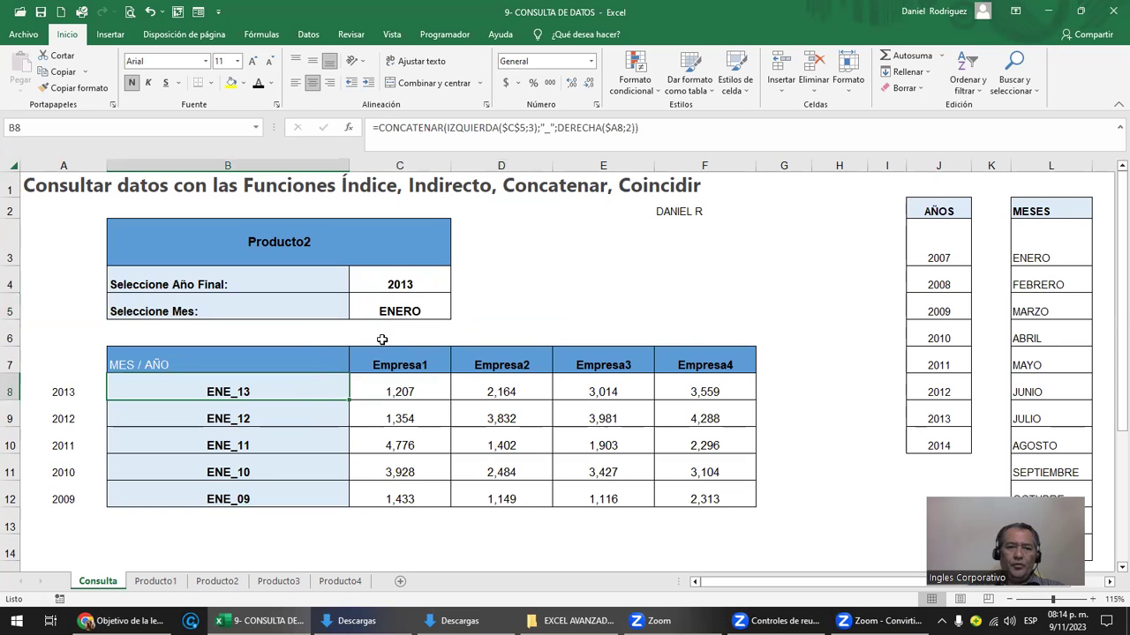
left_click(418, 281)
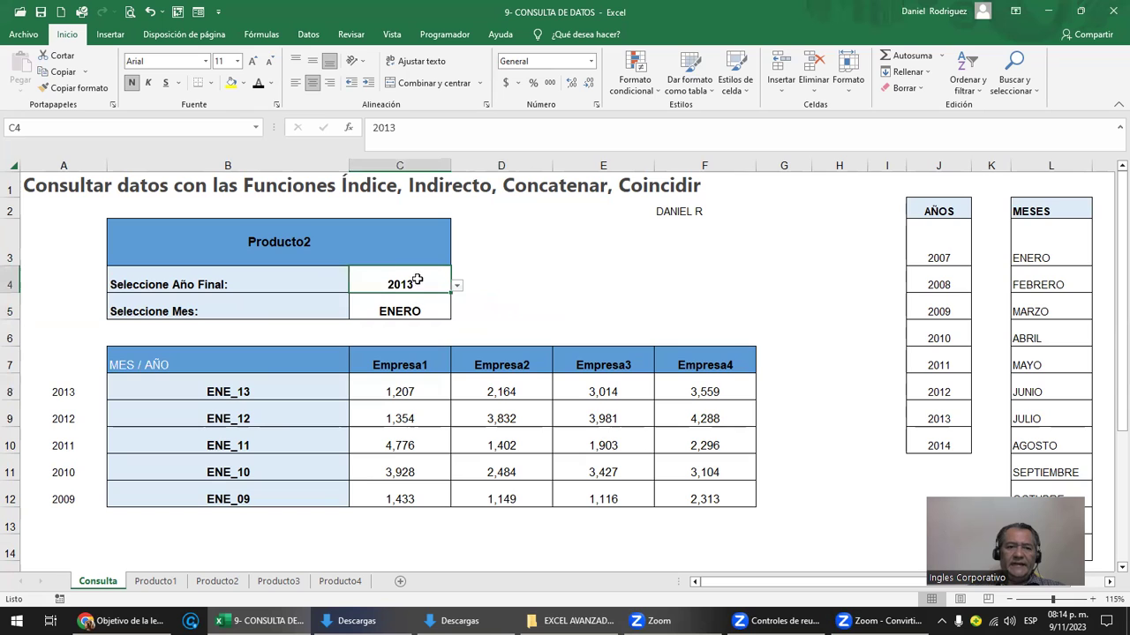
left_click(257, 386)
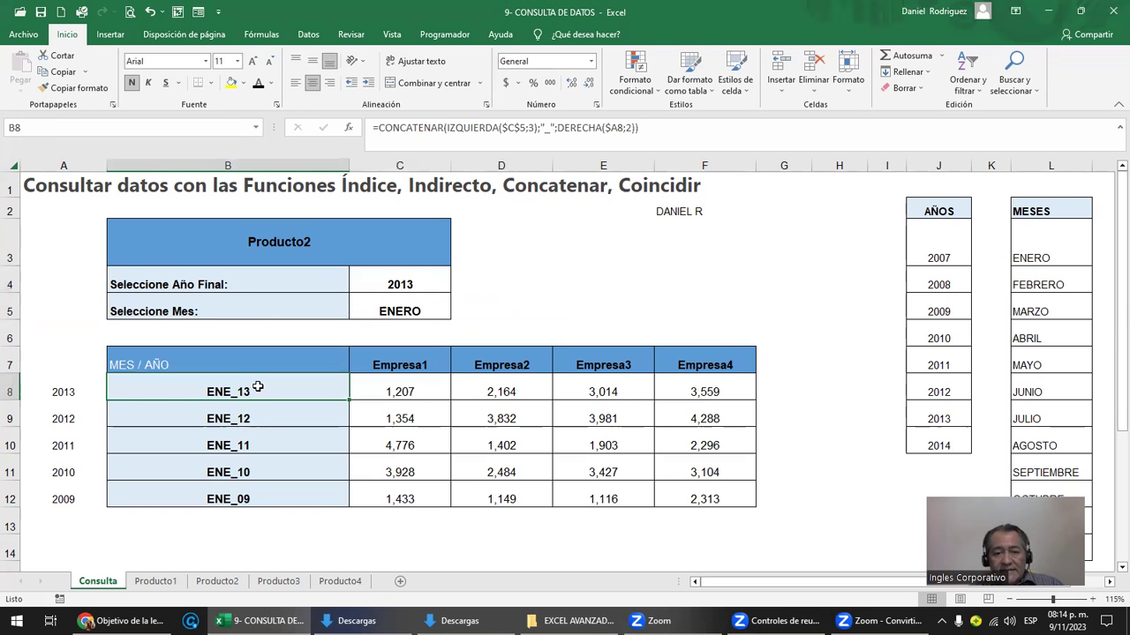
key("shift+Down")
key("shift+Down")
key("shift+Down")
key("shift+Down")
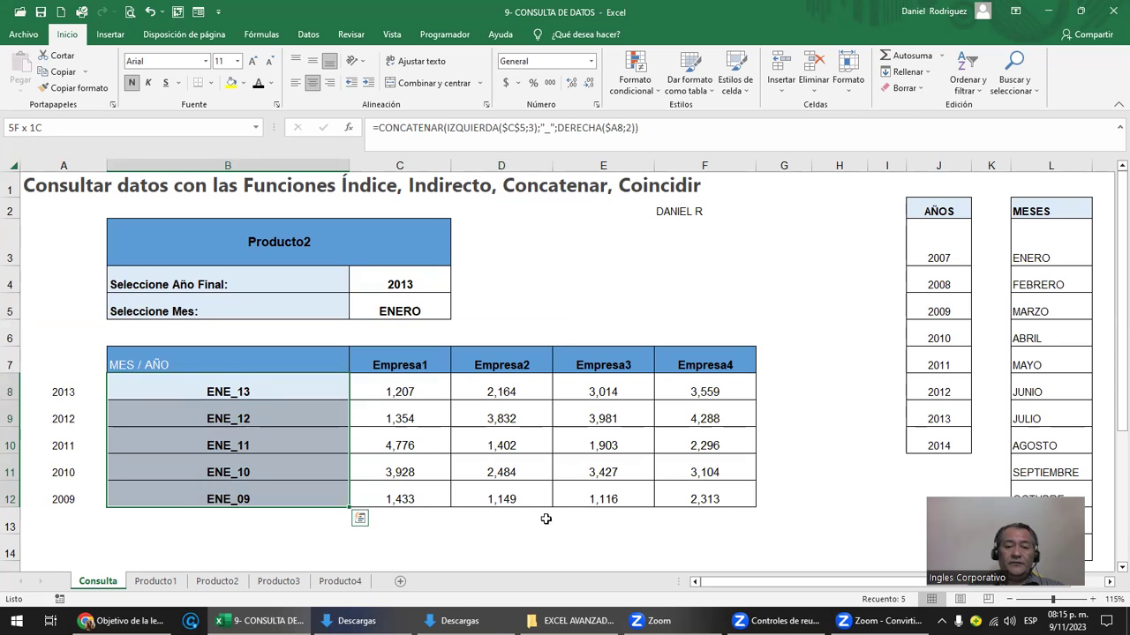
Review the query area: the product, year and month inputs and the results table
left_click(845, 7)
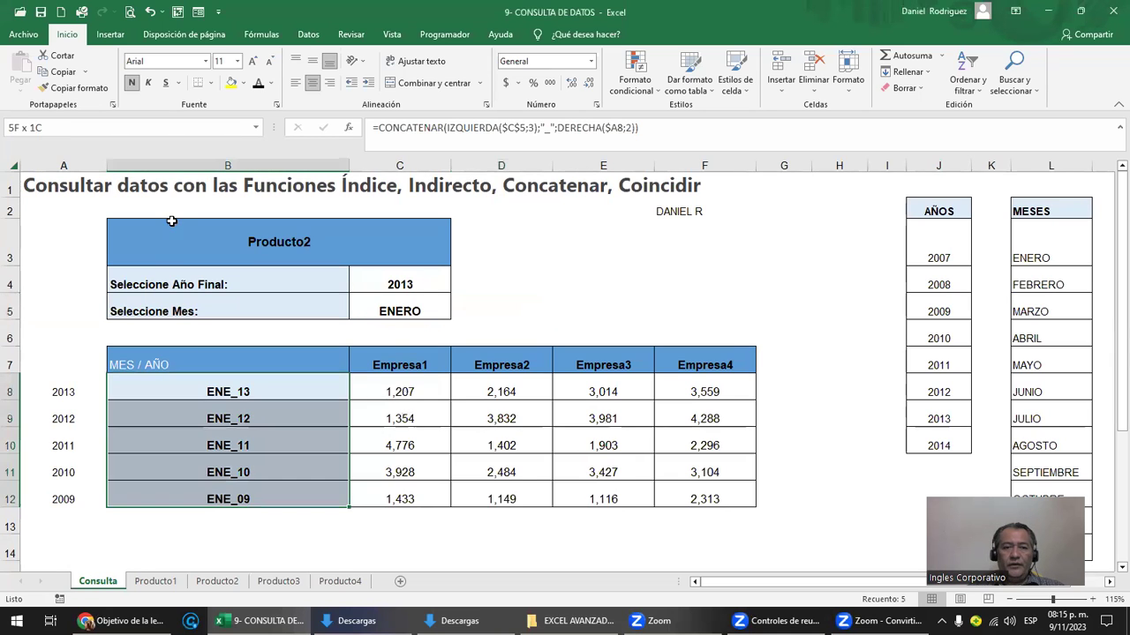
left_click_drag(164, 234, 706, 496)
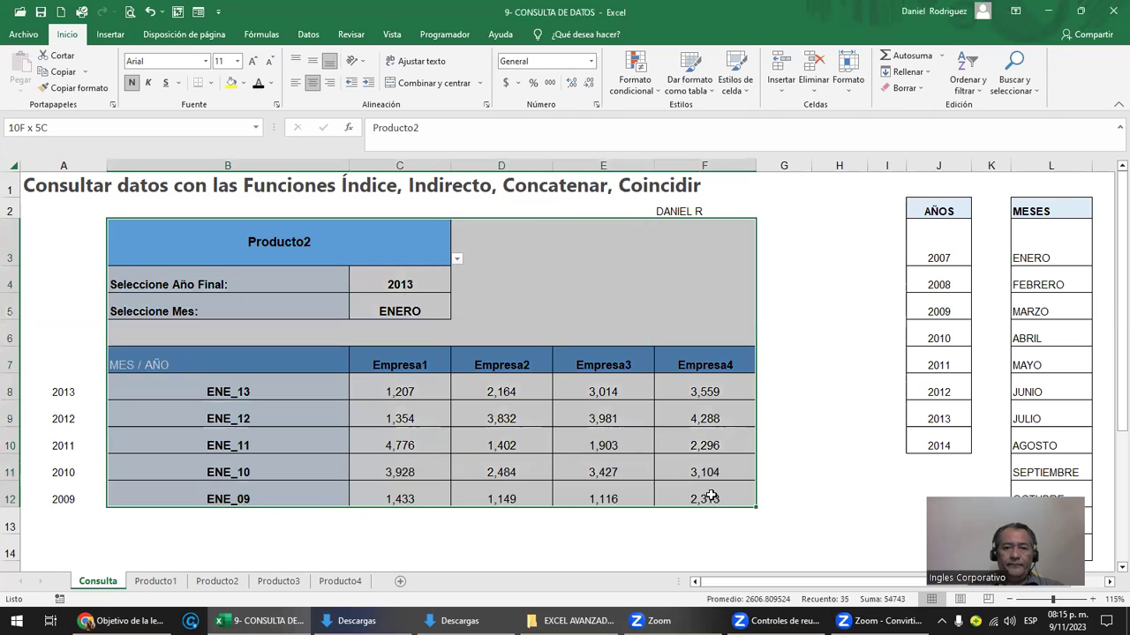
left_click_drag(209, 243, 364, 313)
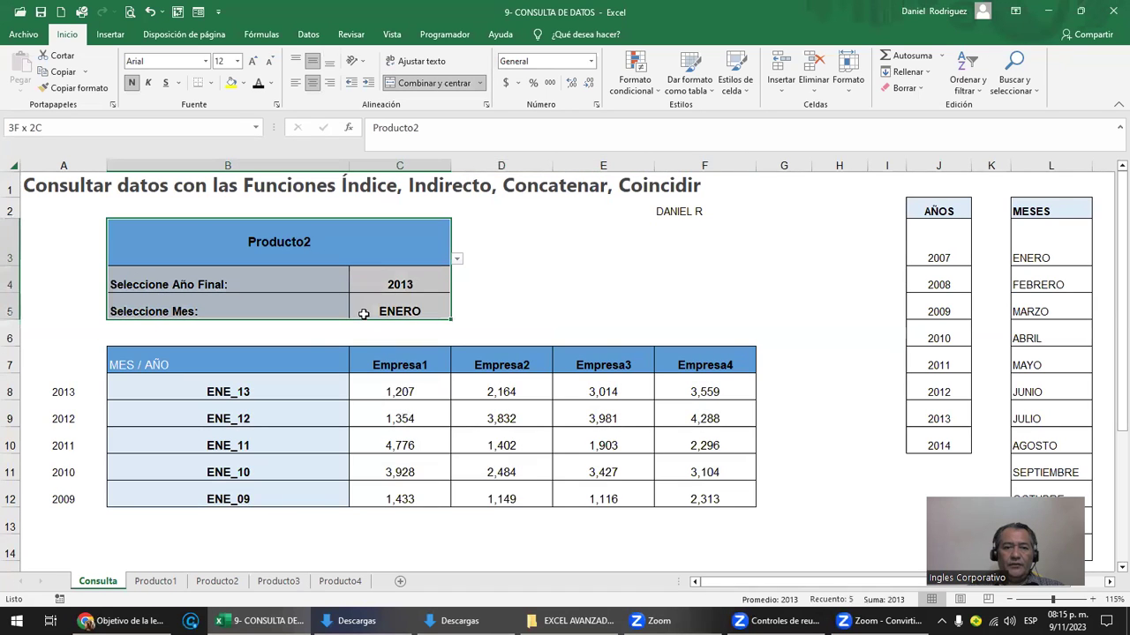
left_click_drag(265, 365, 700, 506)
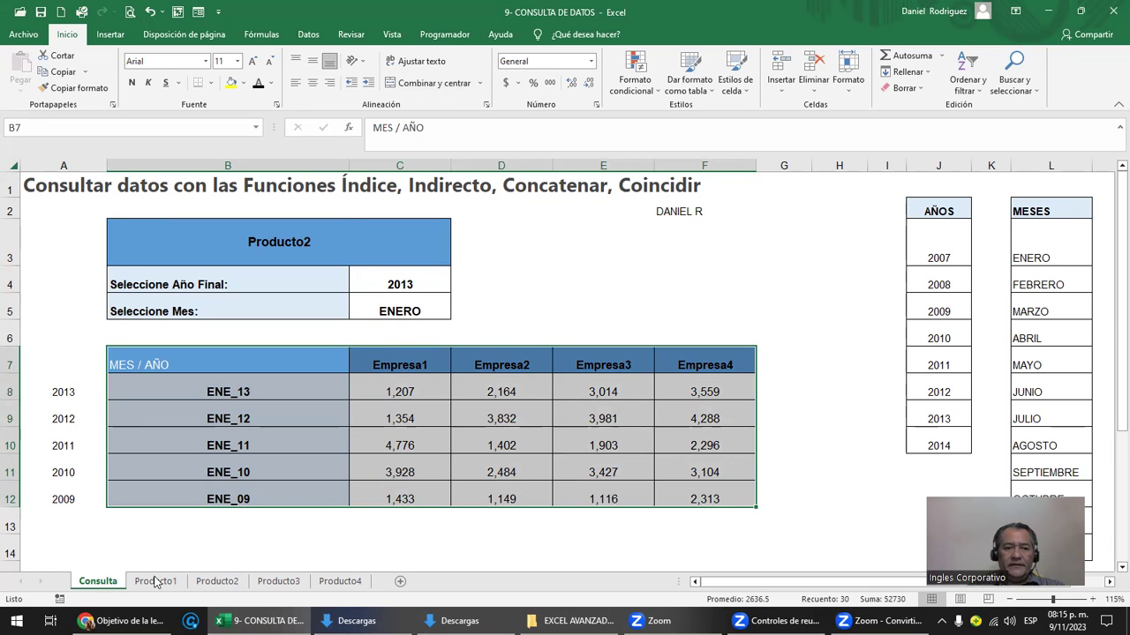
left_click(173, 541)
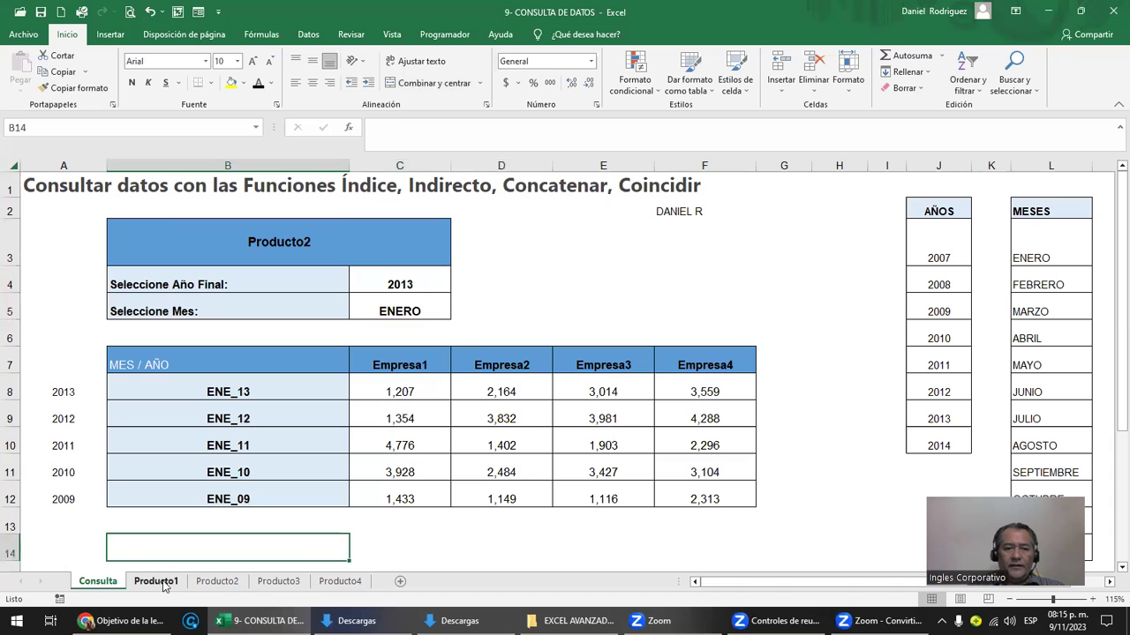
Look through the Producto4, Producto3 and other data sheets, then return to Consulta's Producto2 cell
left_click(349, 585)
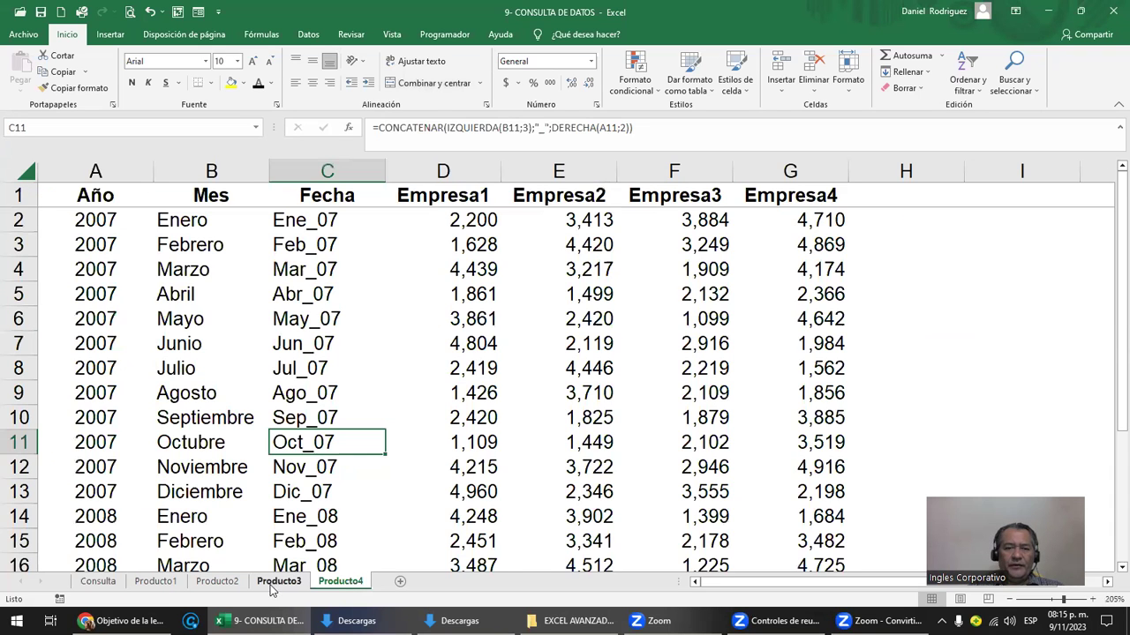
left_click(278, 584)
left_click(217, 582)
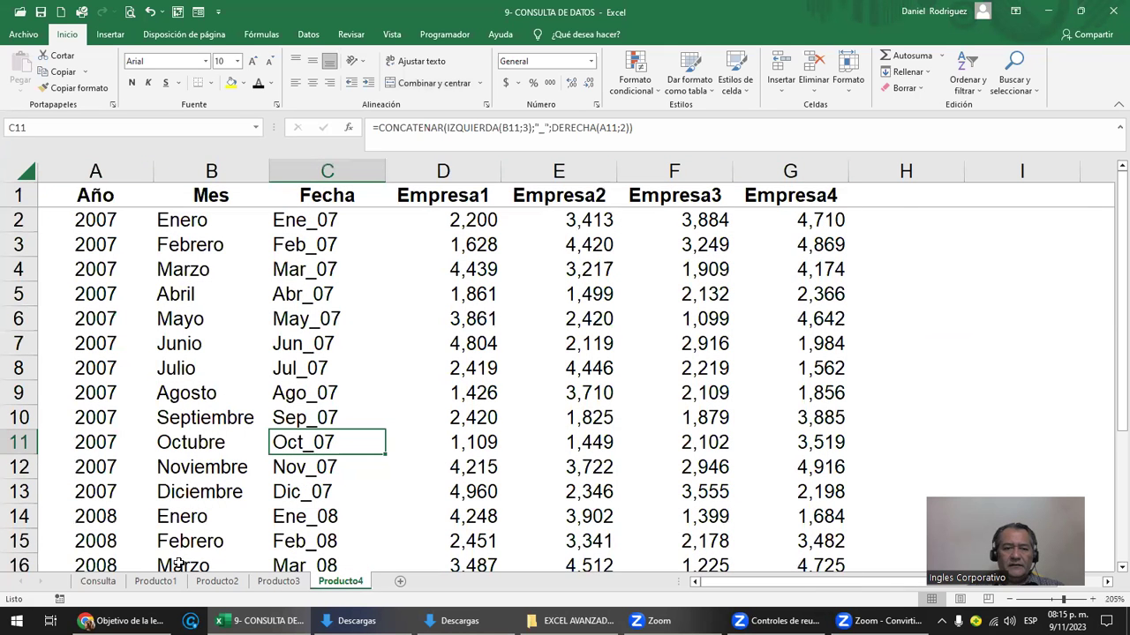
left_click(98, 581)
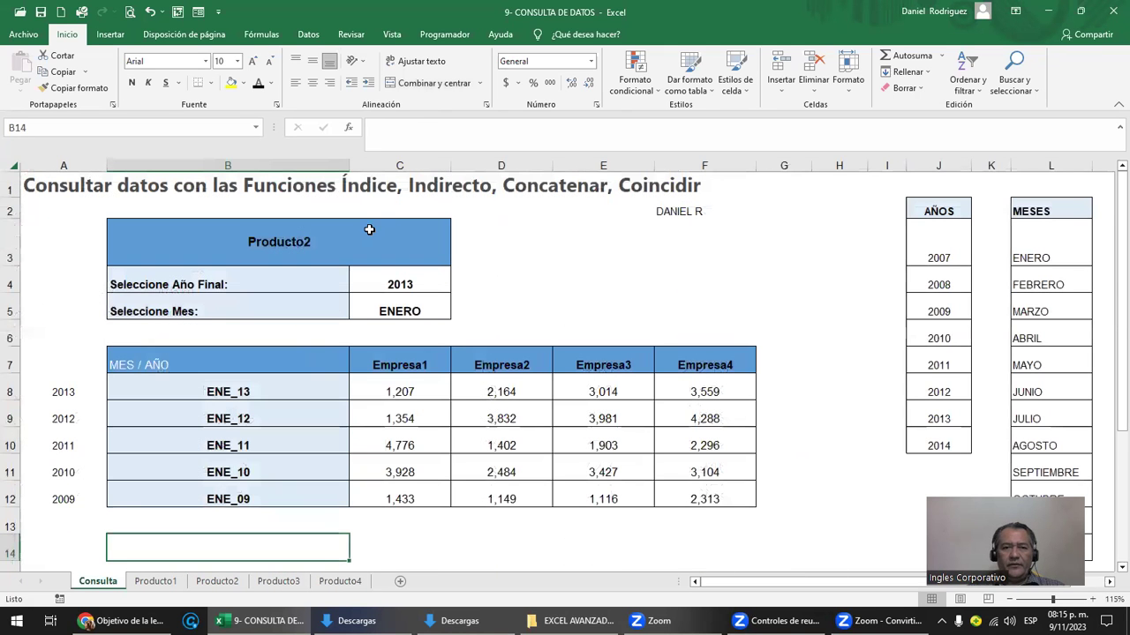
left_click(372, 224)
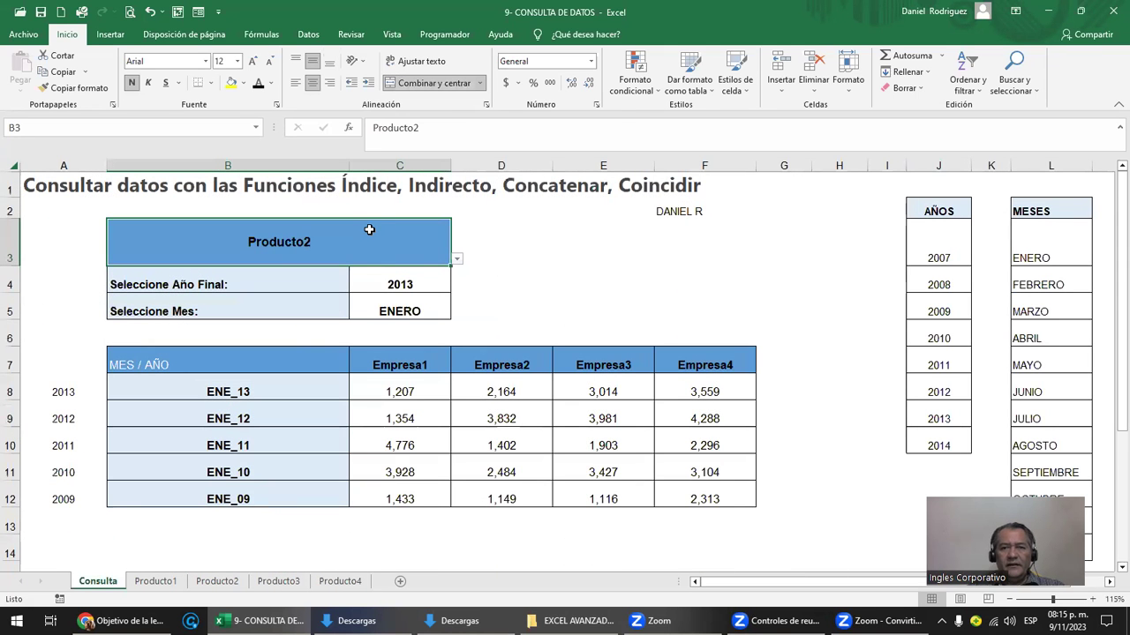
Remove Producto4 from the product cell's dropdown list, leaving Producto1 to Producto3
left_click(308, 35)
left_click(759, 88)
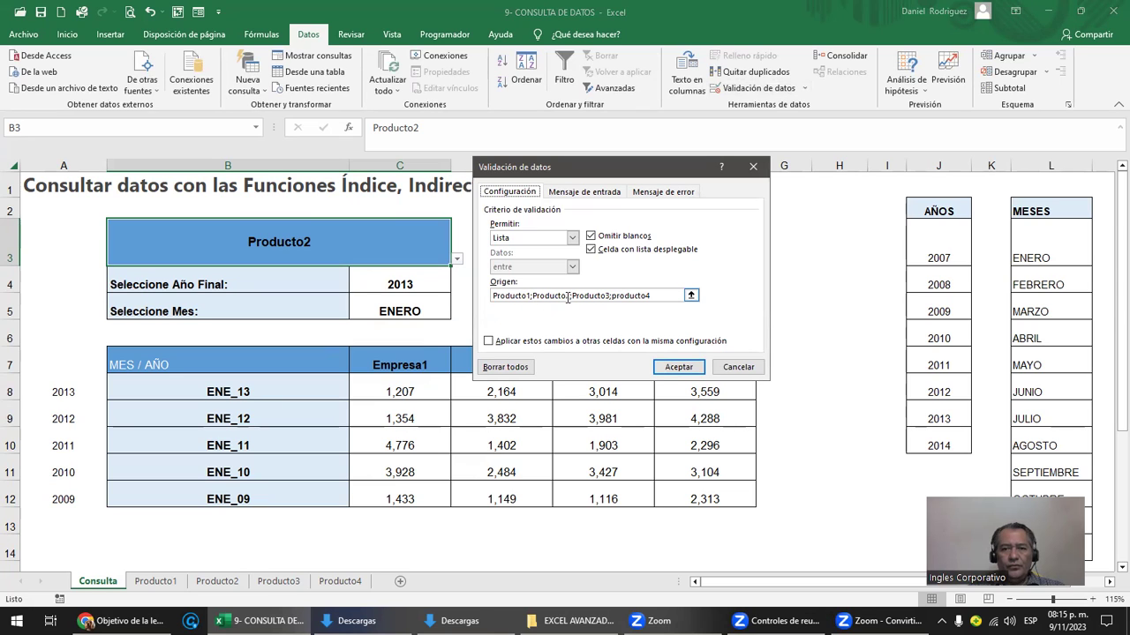
left_click(663, 295)
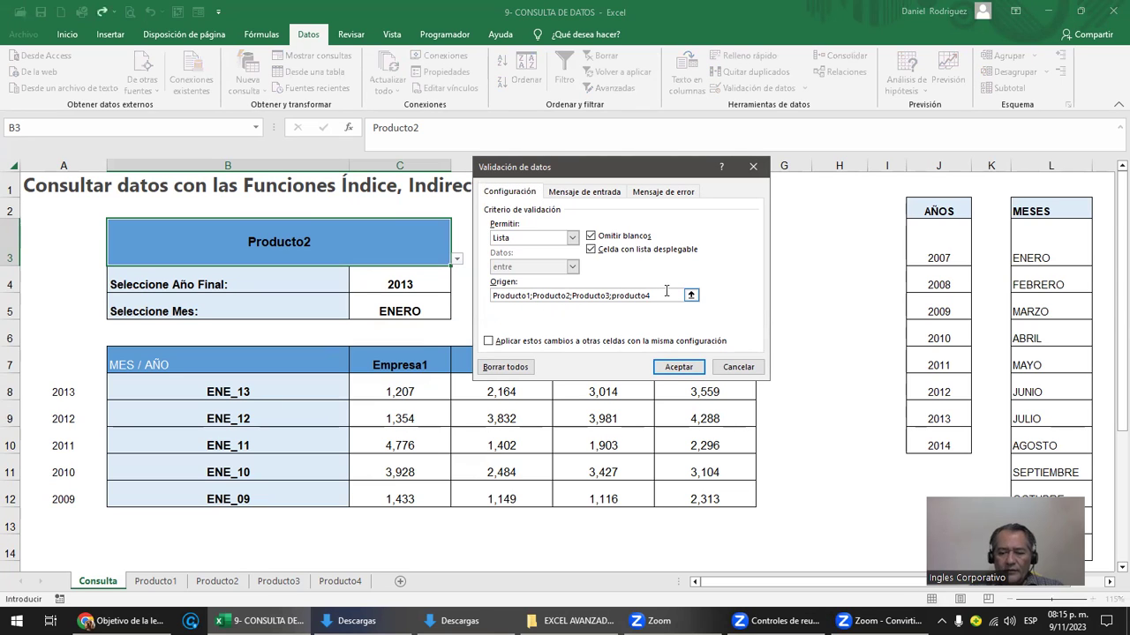
key("BackSpace")
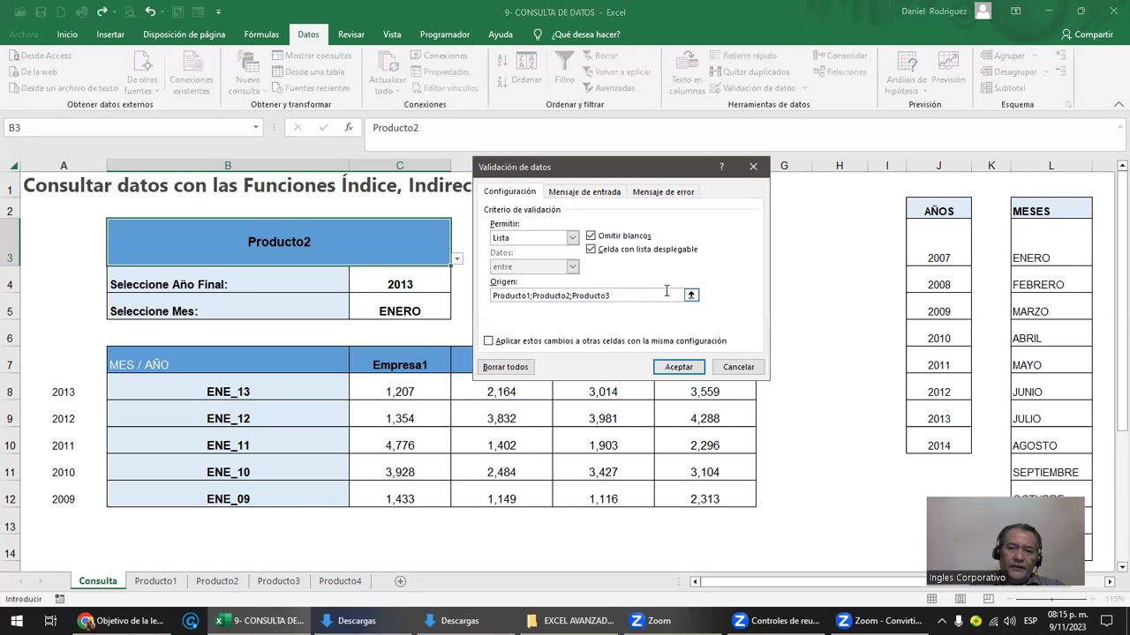
left_click(679, 366)
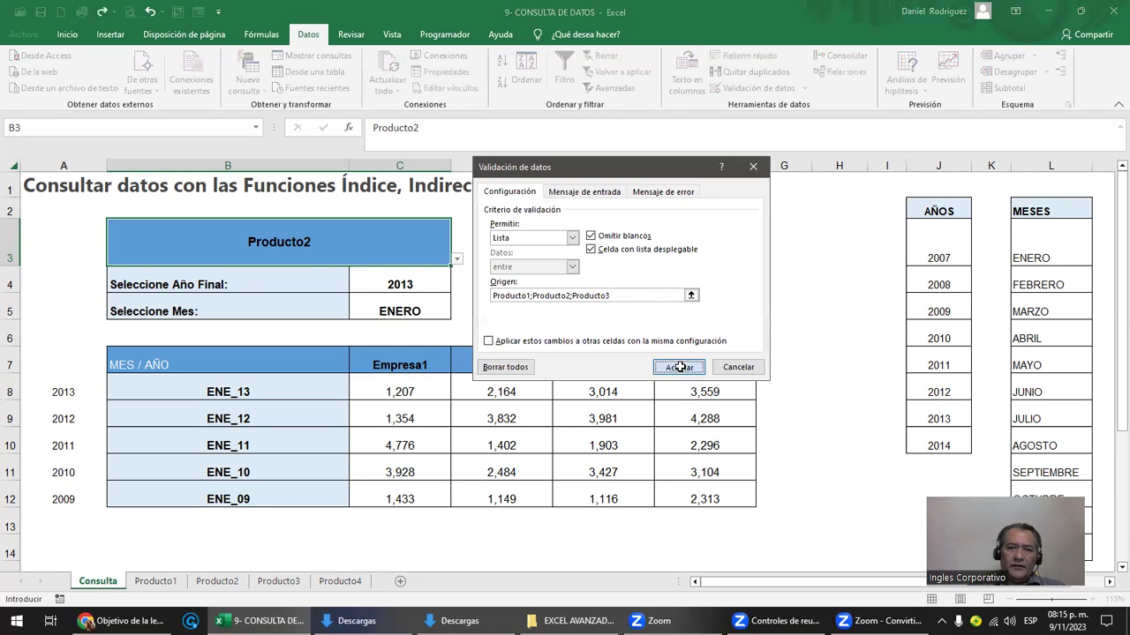
Delete the Producto4 sheet from the workbook
left_click(346, 583)
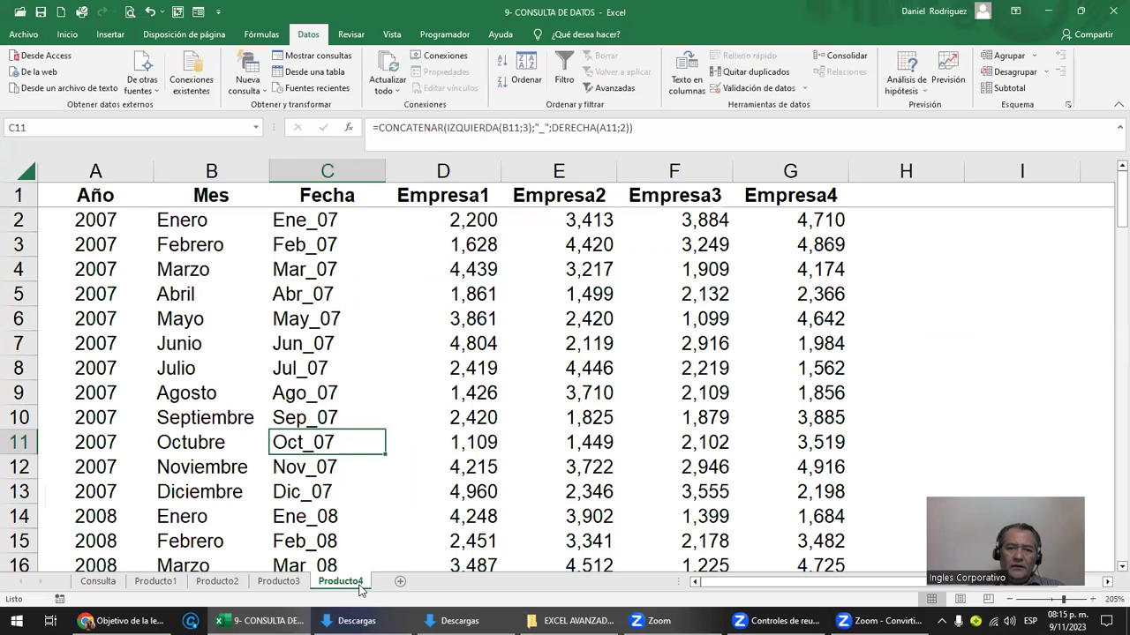
right_click(360, 586)
left_click(416, 439)
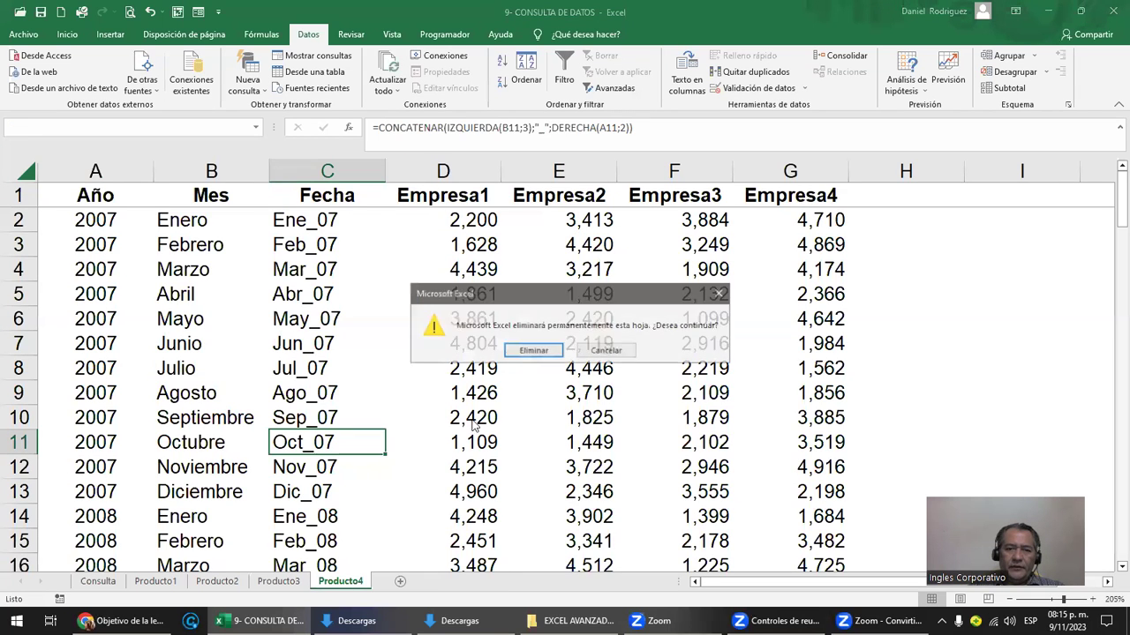
left_click(541, 350)
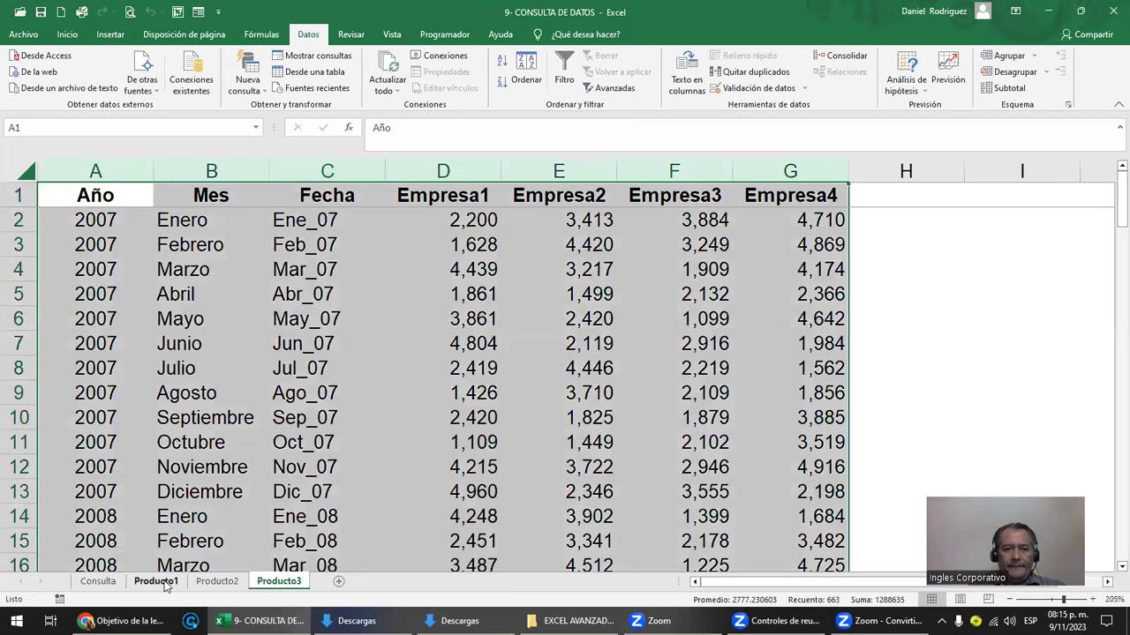
Back on Consulta, check the product dropdown now offers three products, keeping Producto2
left_click(155, 582)
left_click(98, 582)
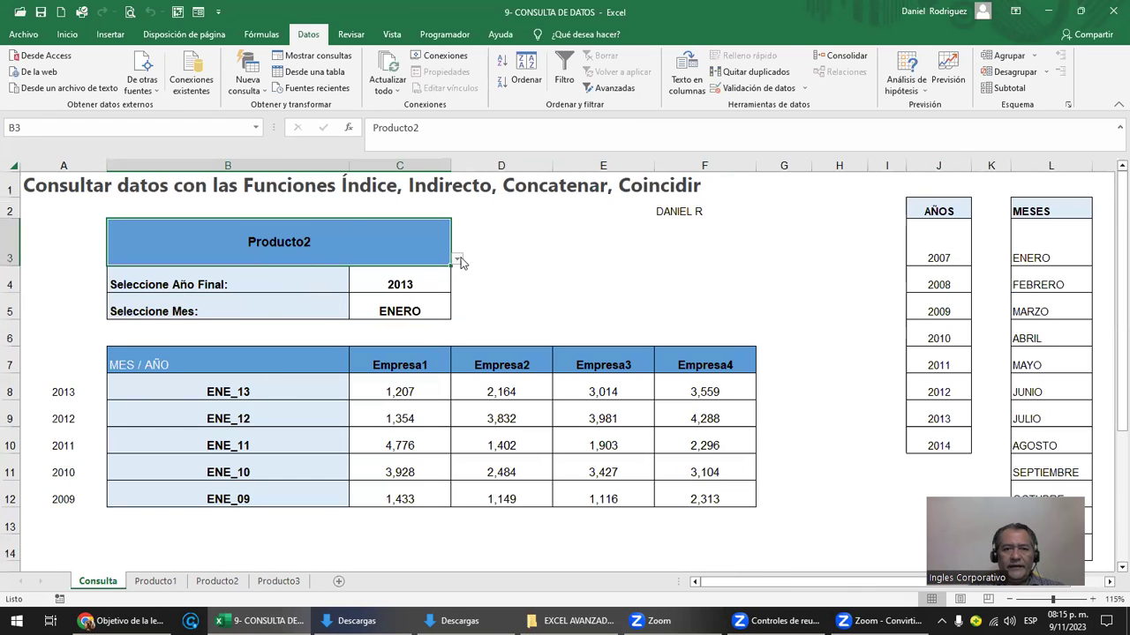
left_click(457, 259)
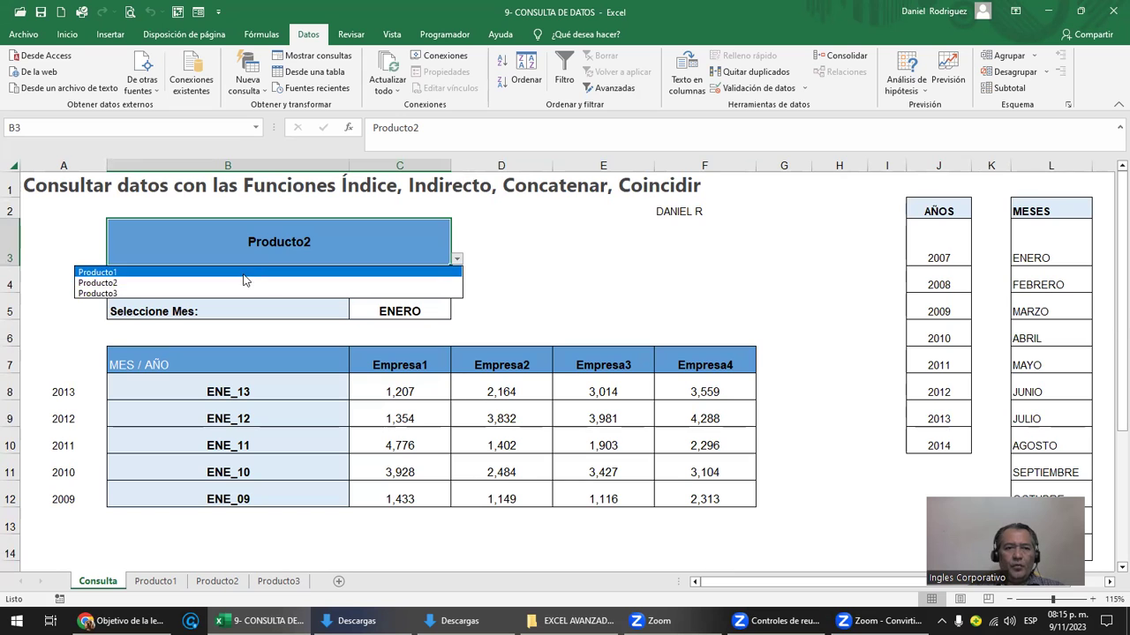
left_click(324, 501)
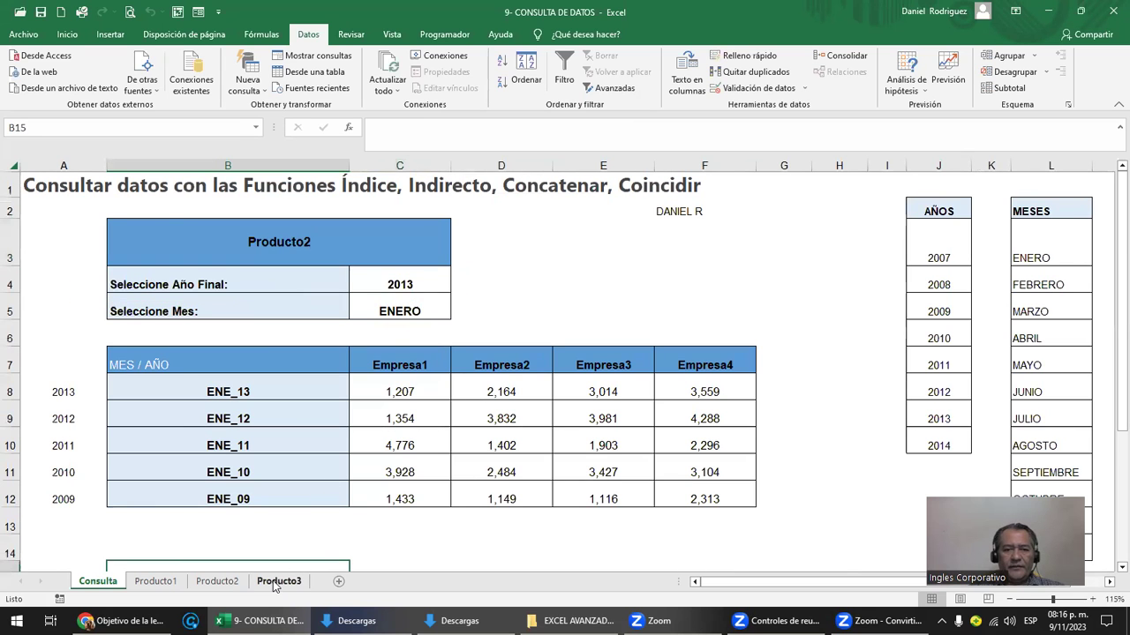
left_click(276, 582)
left_click(97, 583)
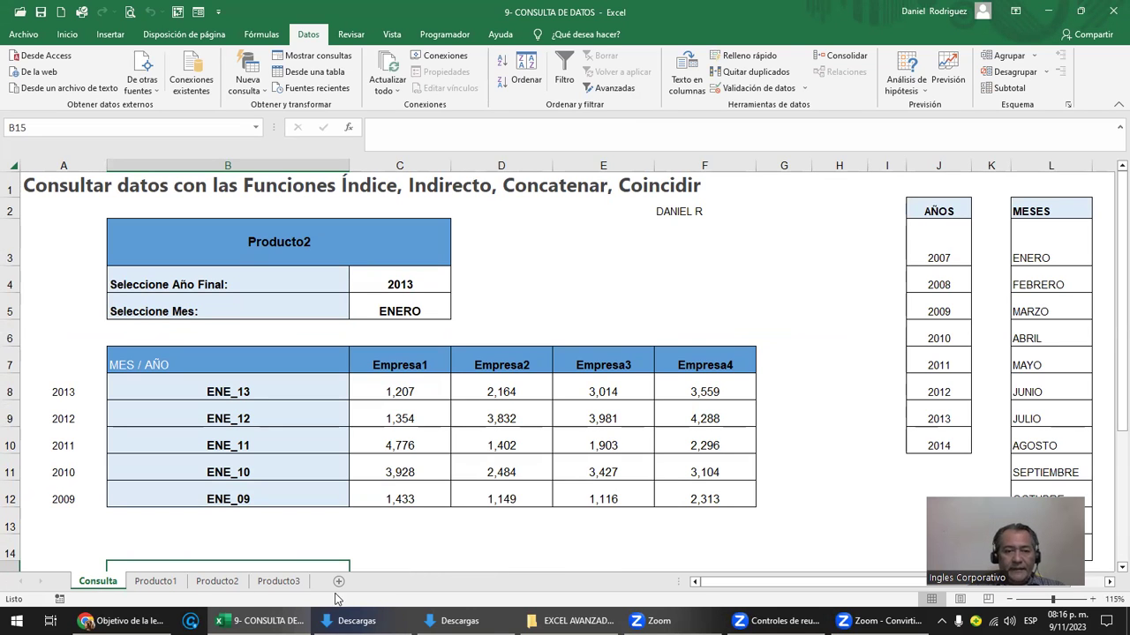
left_click(347, 250)
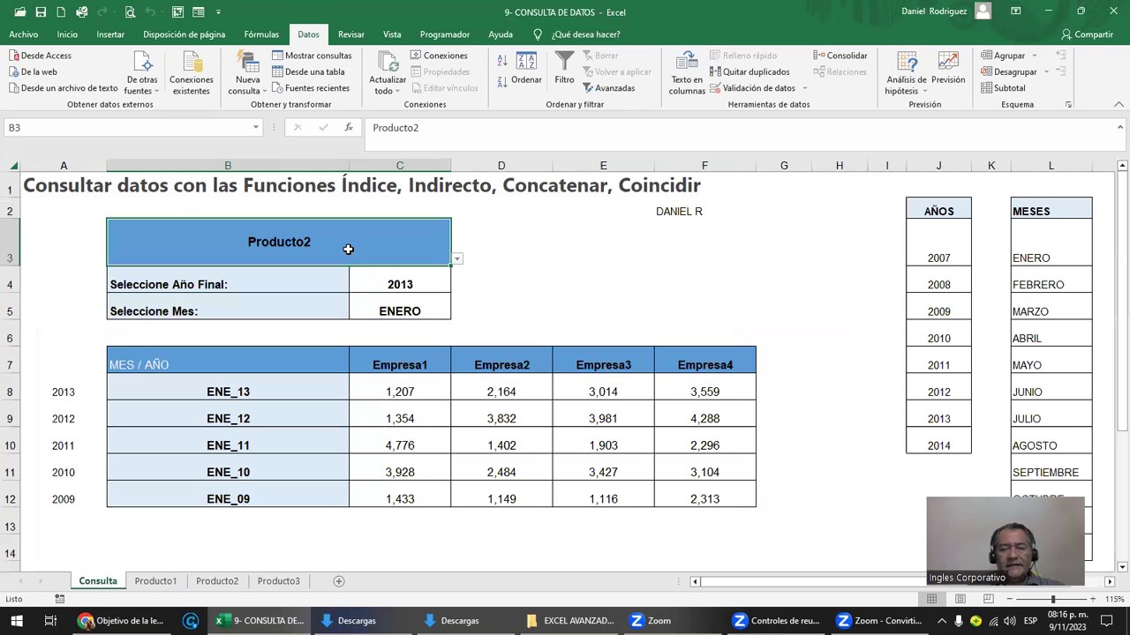
right_click(347, 251)
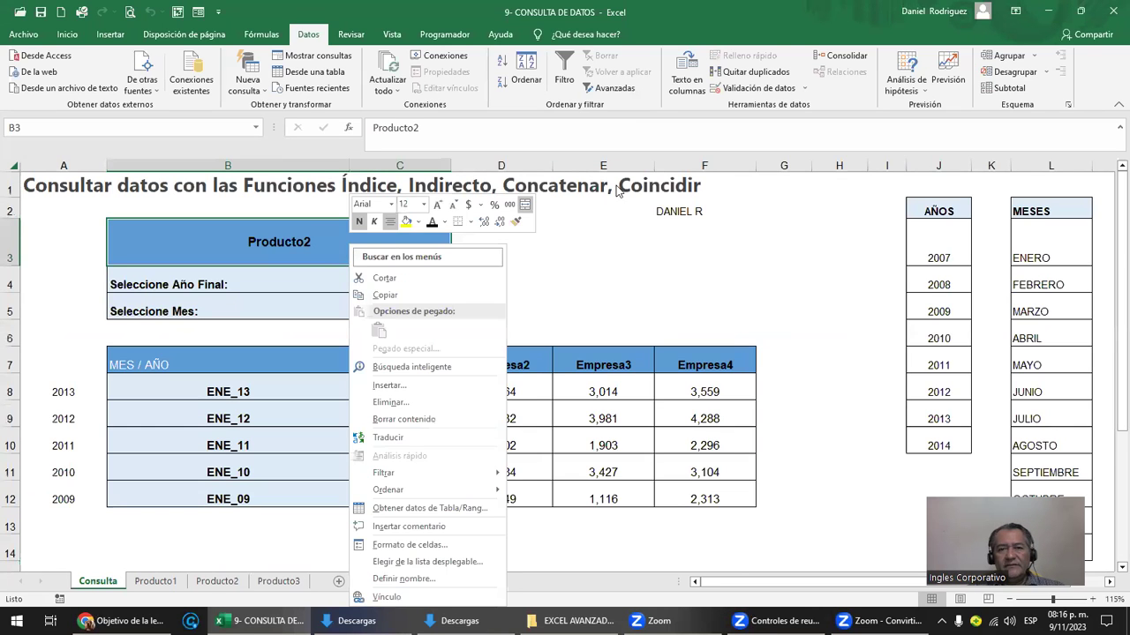
left_click(759, 88)
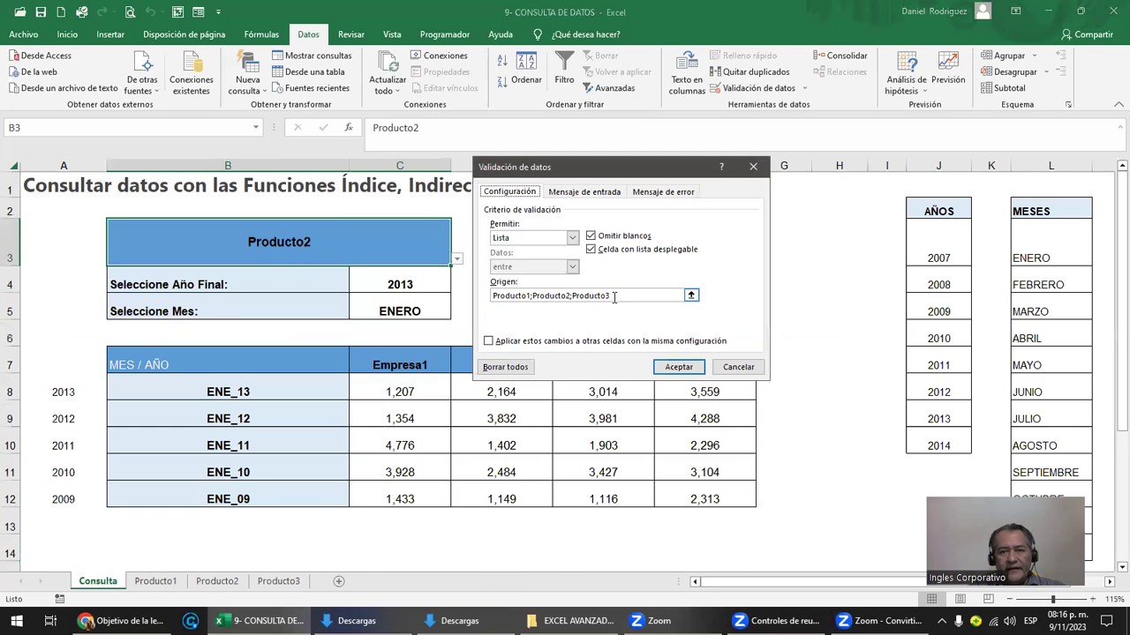
left_click(614, 296)
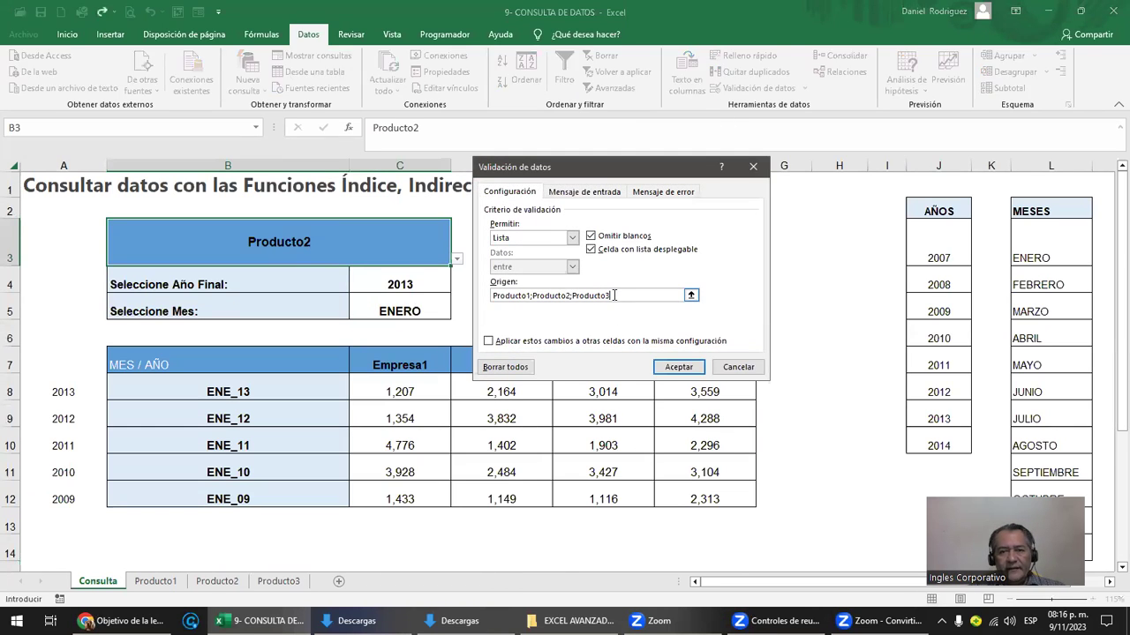
left_click(739, 366)
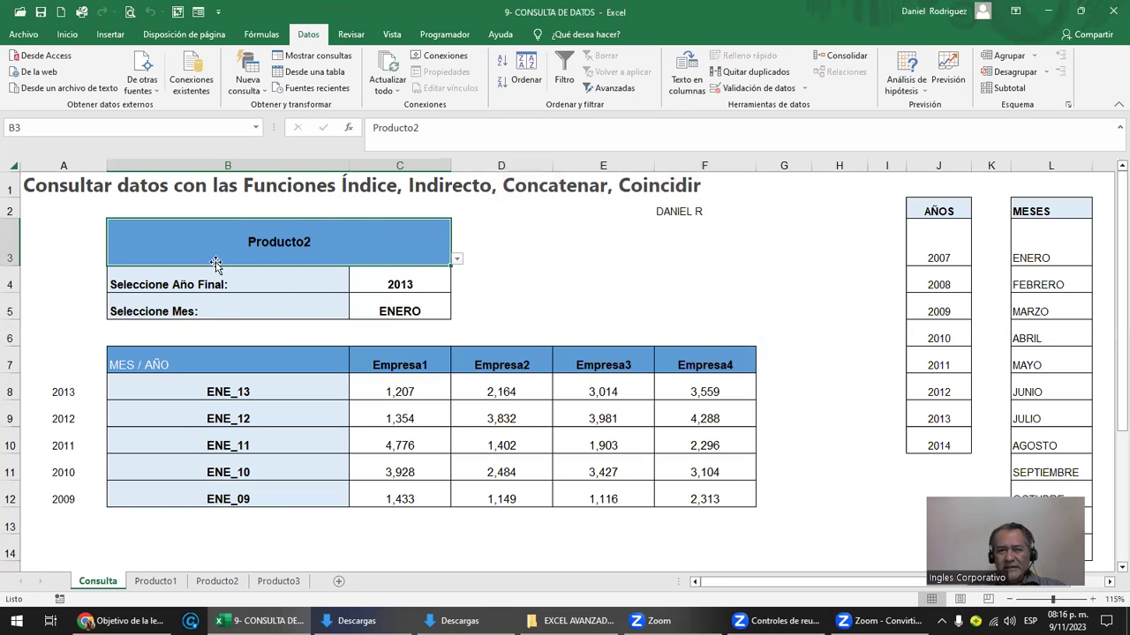
mouse_move(189, 242)
left_mouse_down()
mouse_move(280, 297)
mouse_move(277, 236)
left_mouse_up()
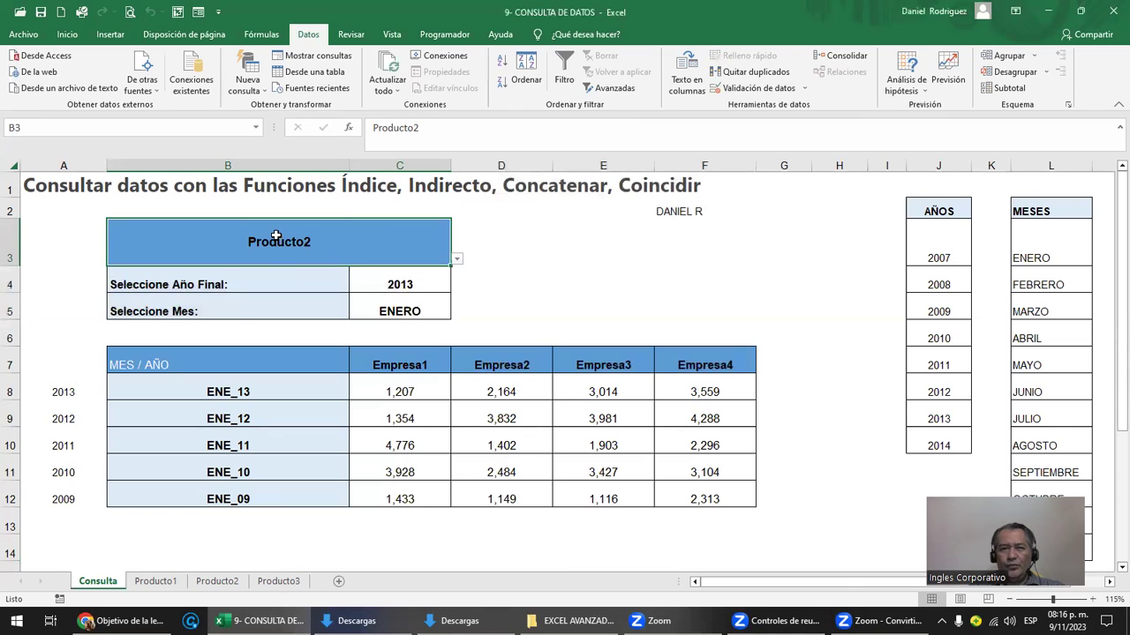
left_click(150, 580)
left_click(217, 582)
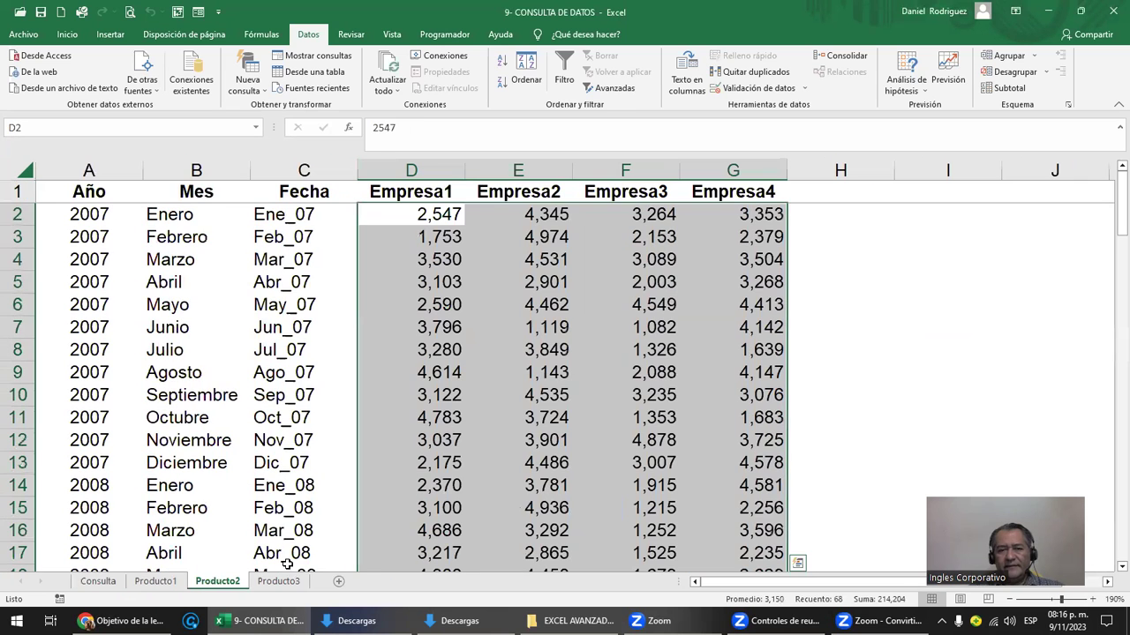
left_click(292, 583)
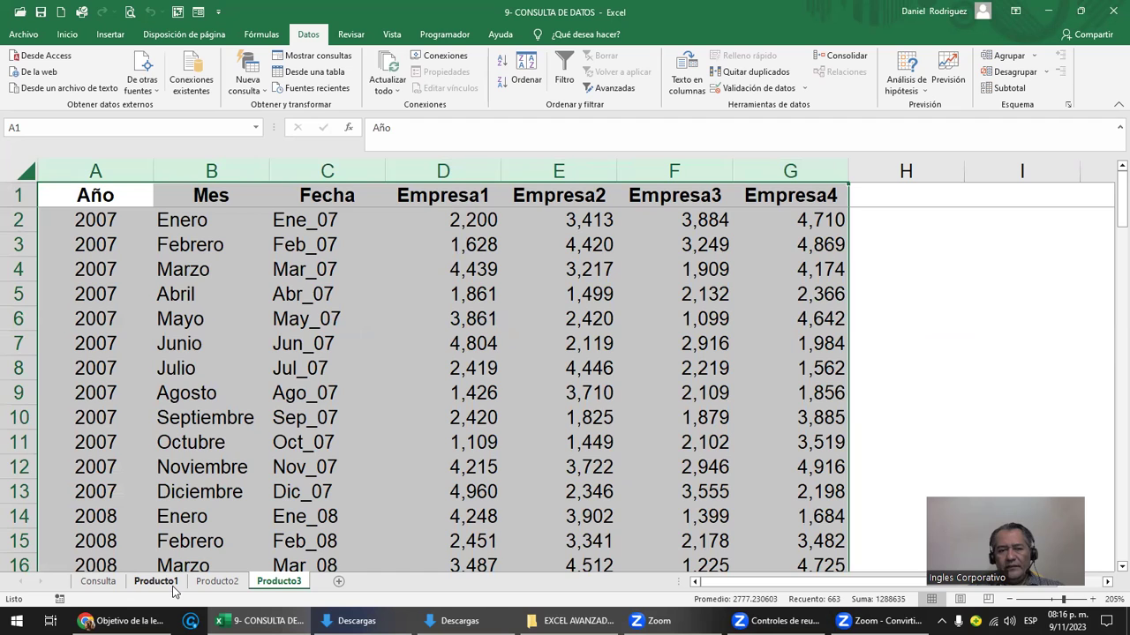
left_click(99, 582)
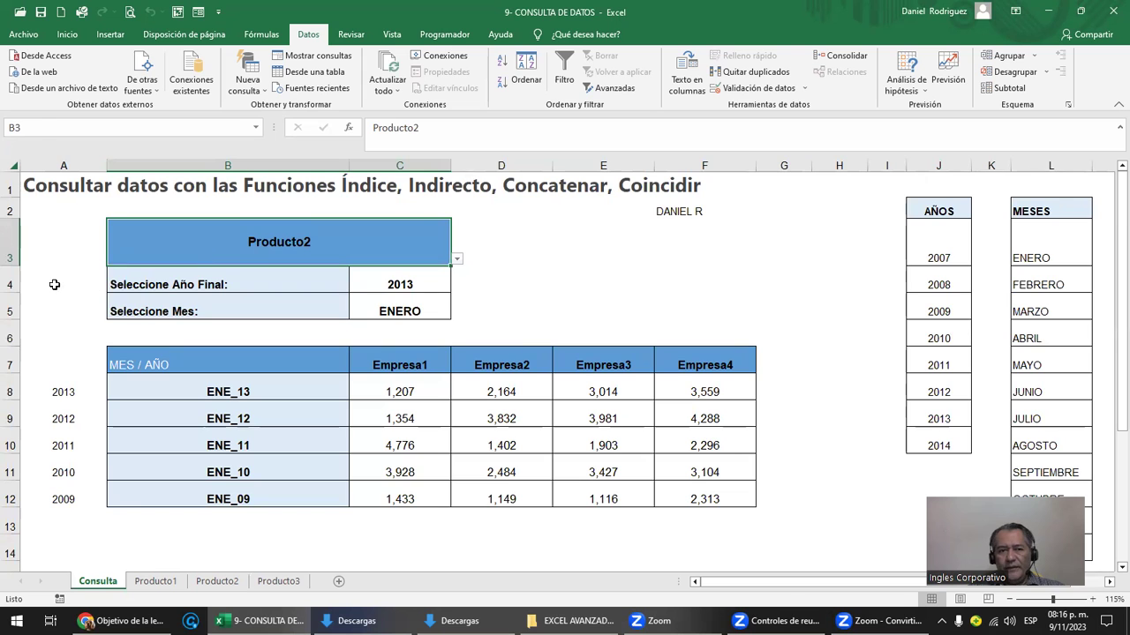
left_click_drag(54, 284, 776, 566)
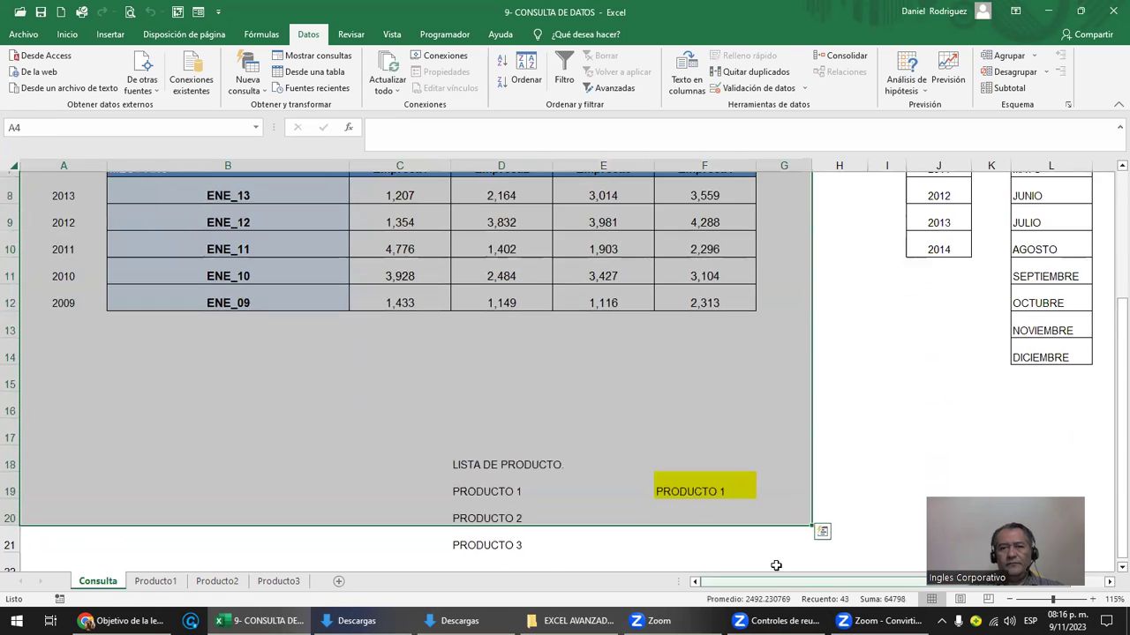
Enter 2012 as the final year in C4 and choose ABRIL as the month in C5
scroll(769, 553, "up", 3)
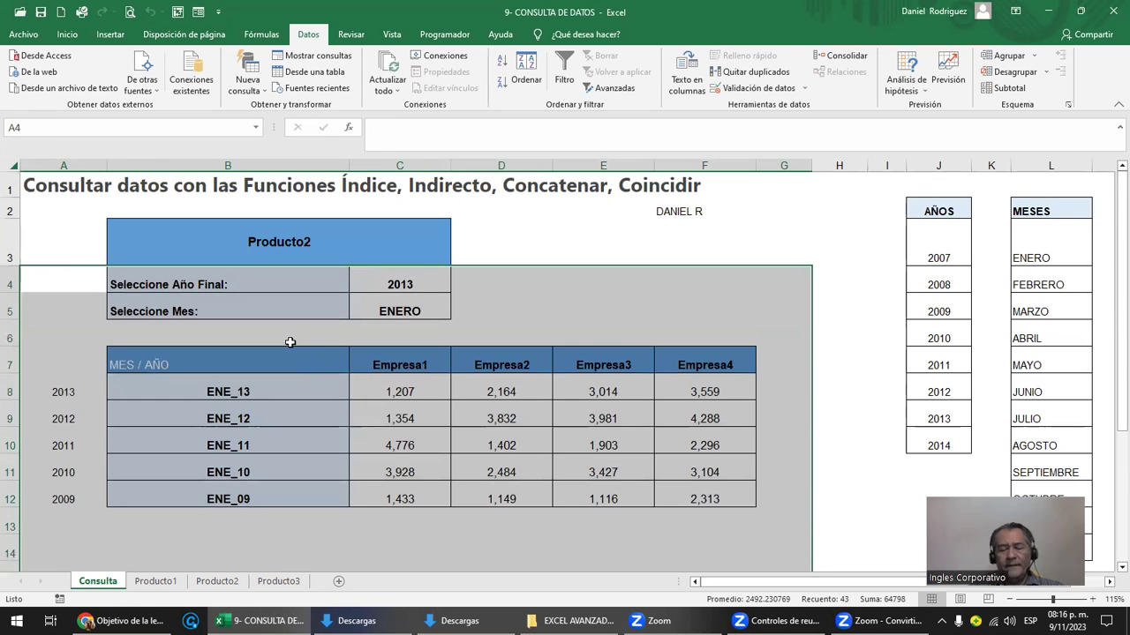
left_click(288, 339)
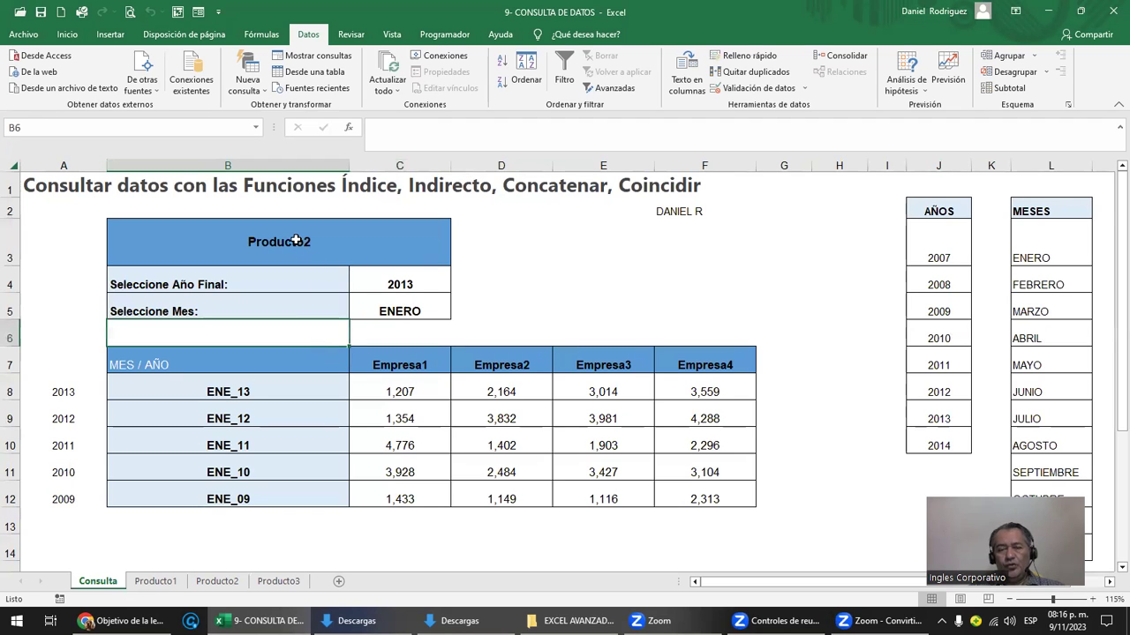
left_click(295, 241)
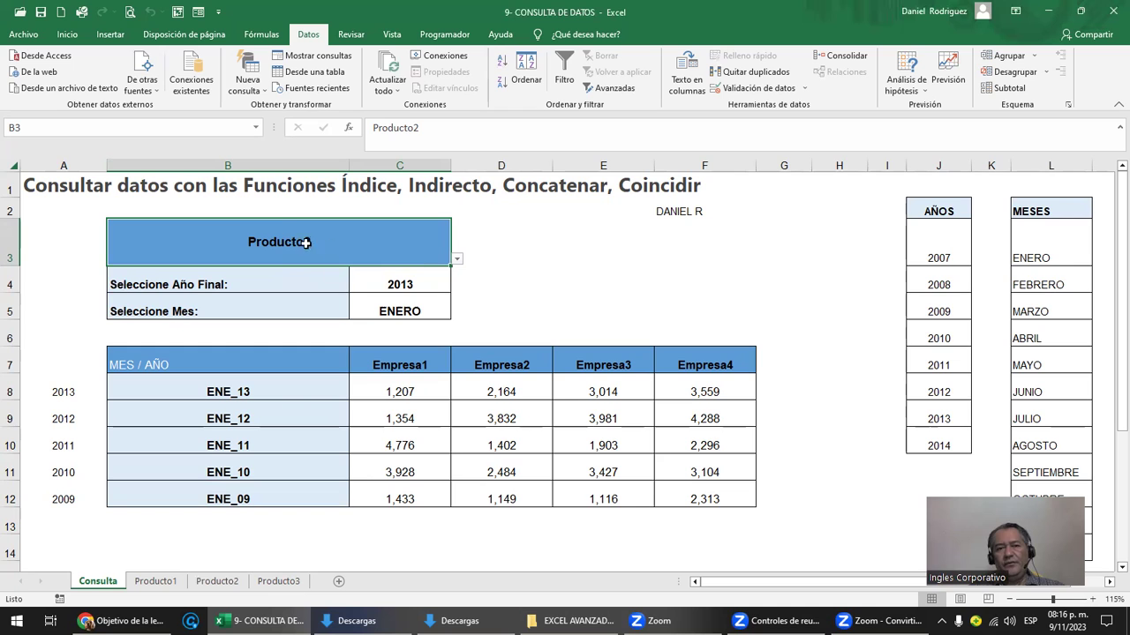
left_click(399, 280)
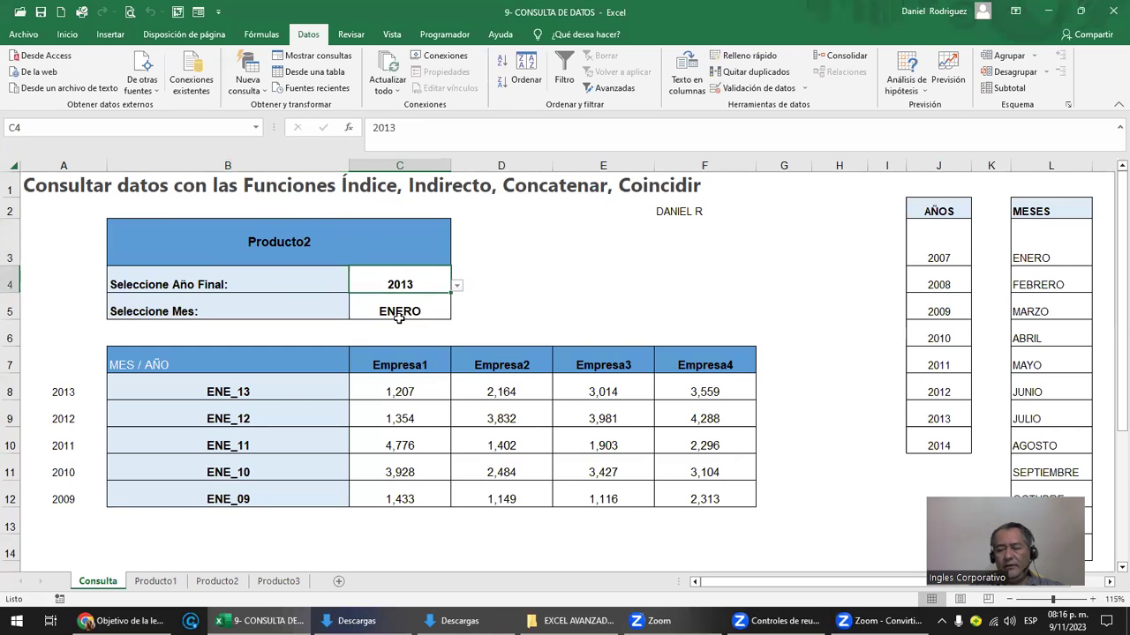
key("Delete")
key("Delete")
key("Delete")
type("2012")
key("Return")
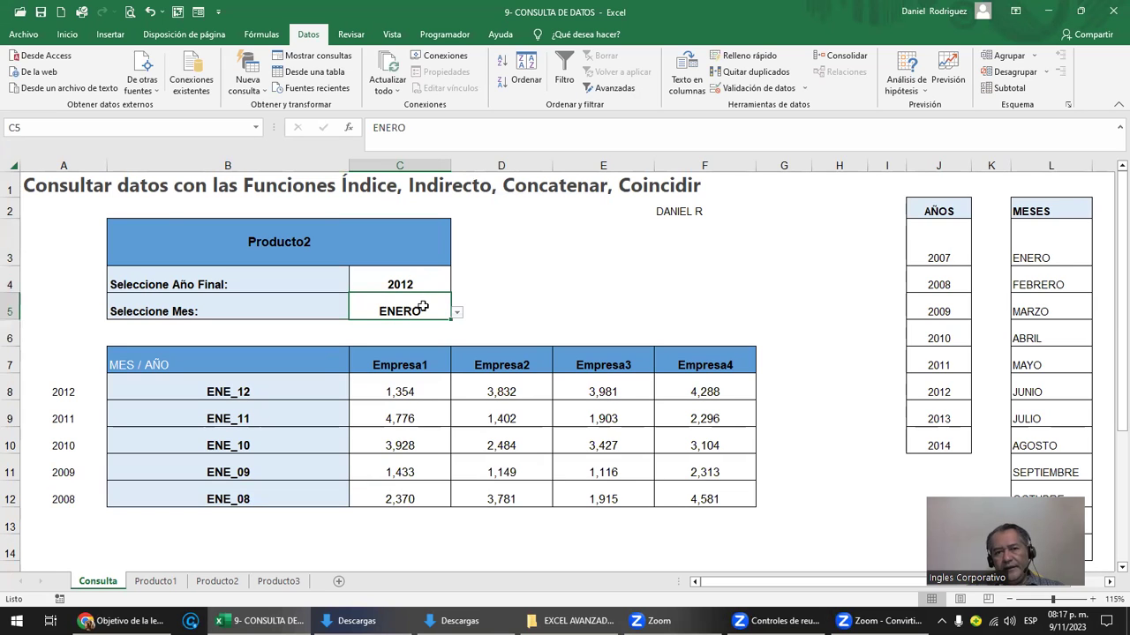
left_click(457, 313)
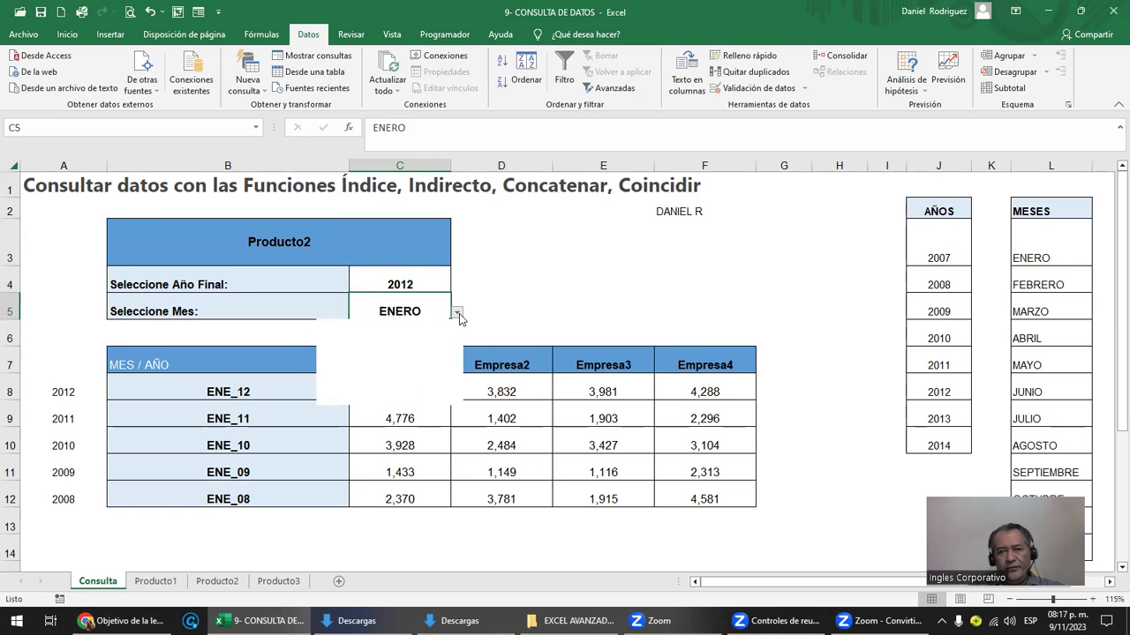
left_click(391, 354)
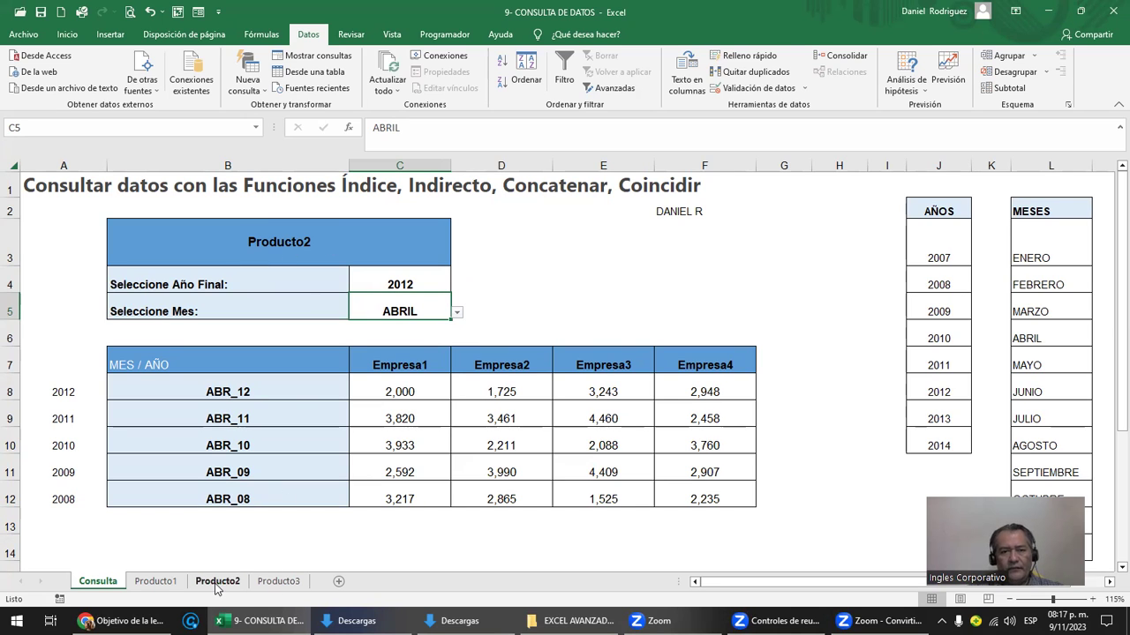
Choose Producto1 in the B3 dropdown, then review the year cells and the 2007–2014 year list
left_click(304, 247)
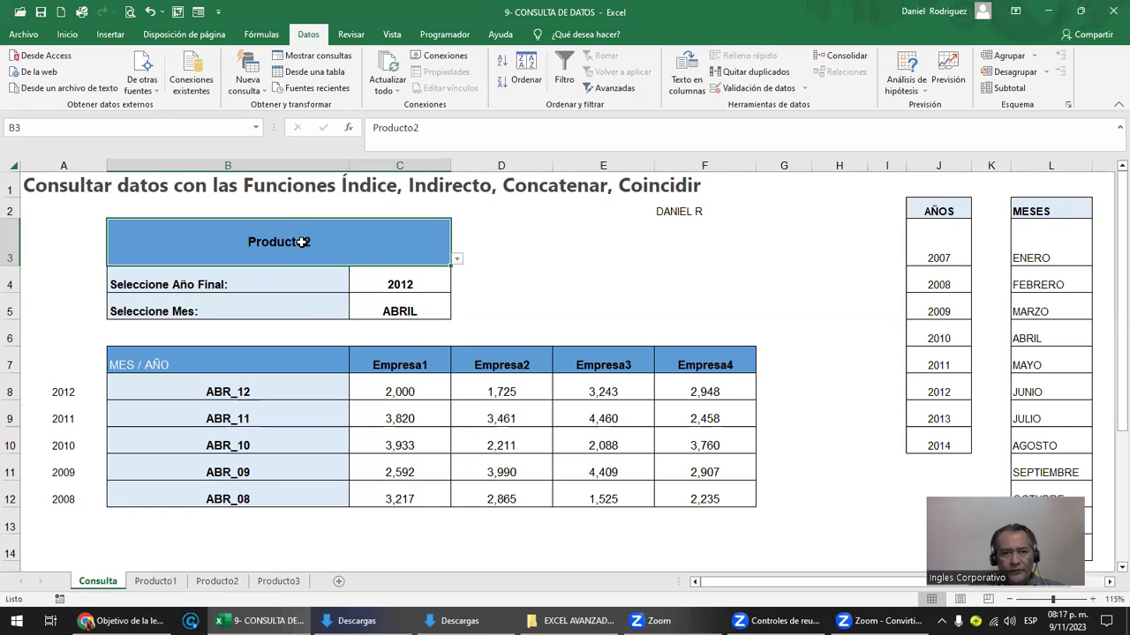
left_click(458, 265)
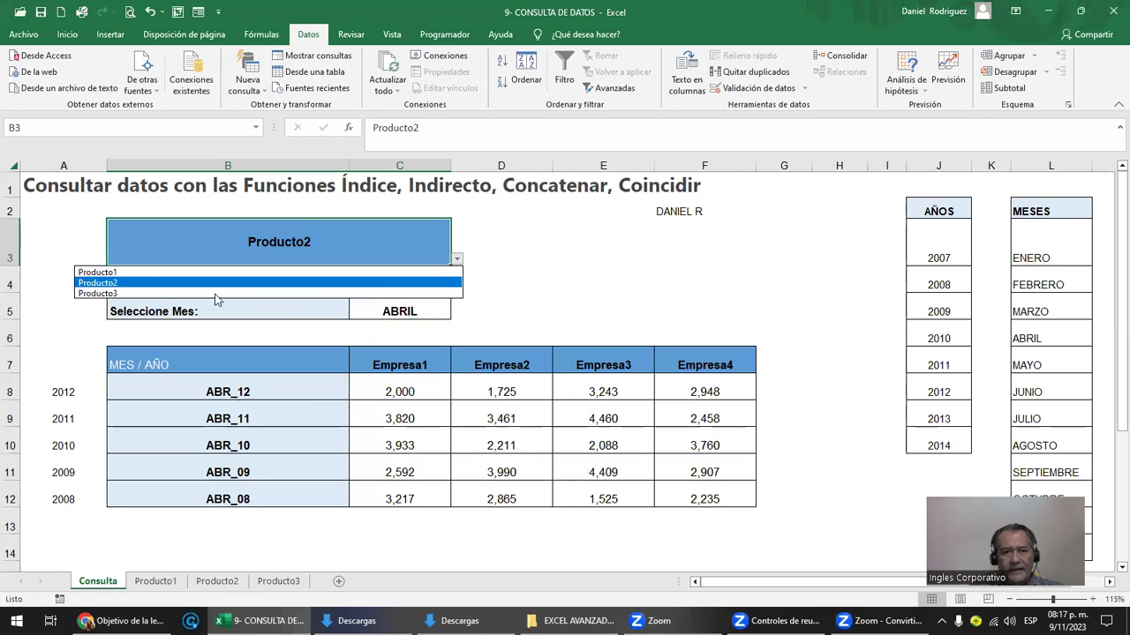
left_click(159, 267)
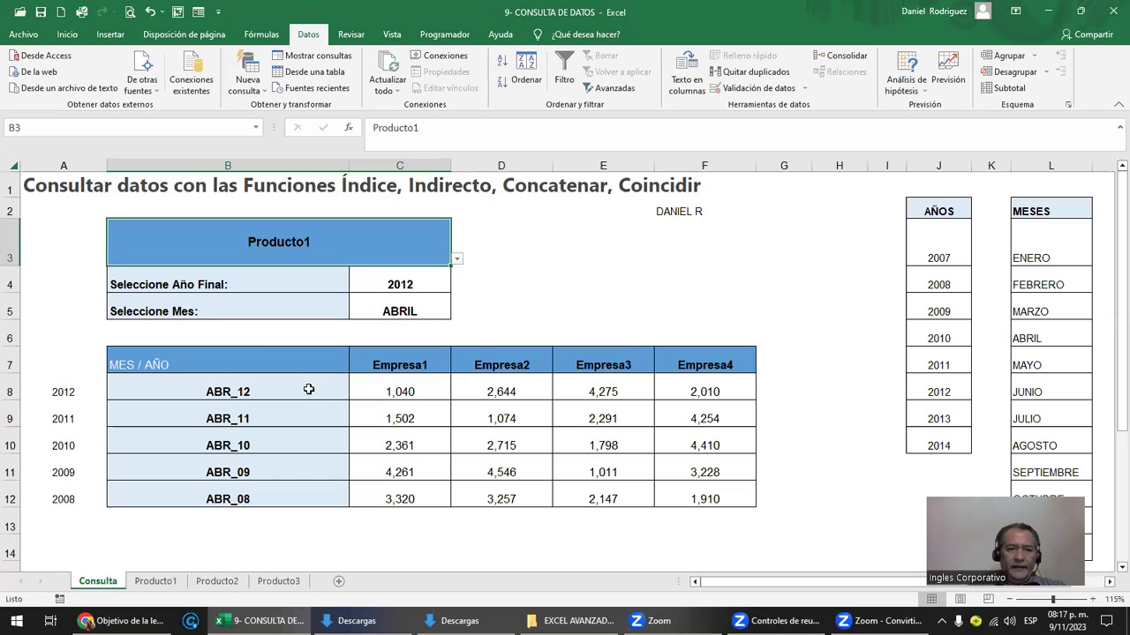
left_click_drag(388, 279, 393, 309)
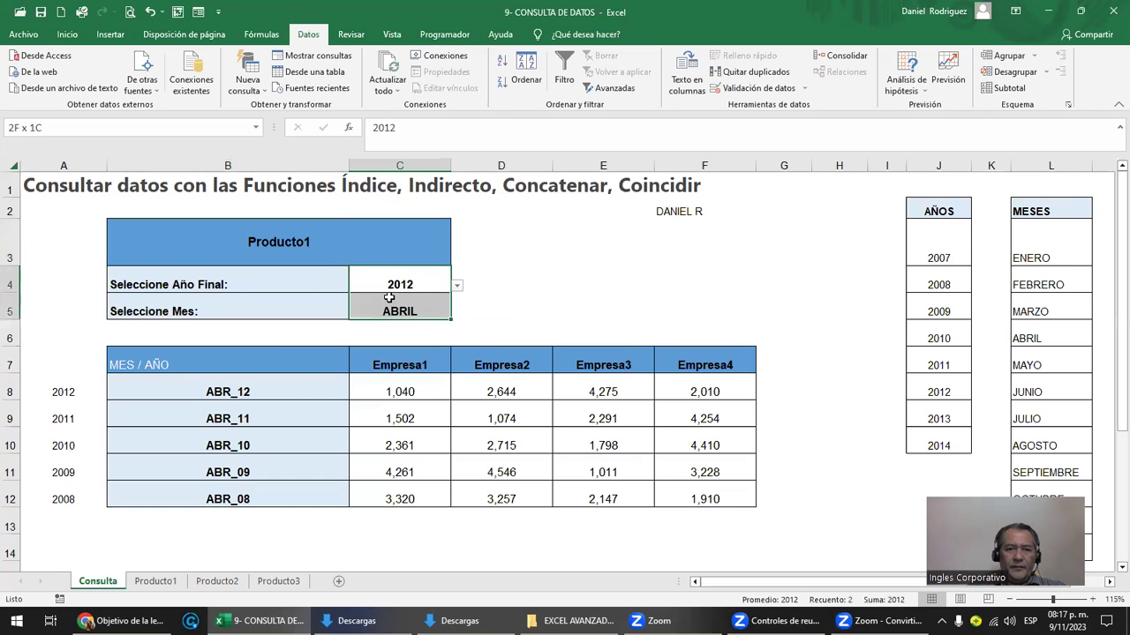
left_click(203, 284)
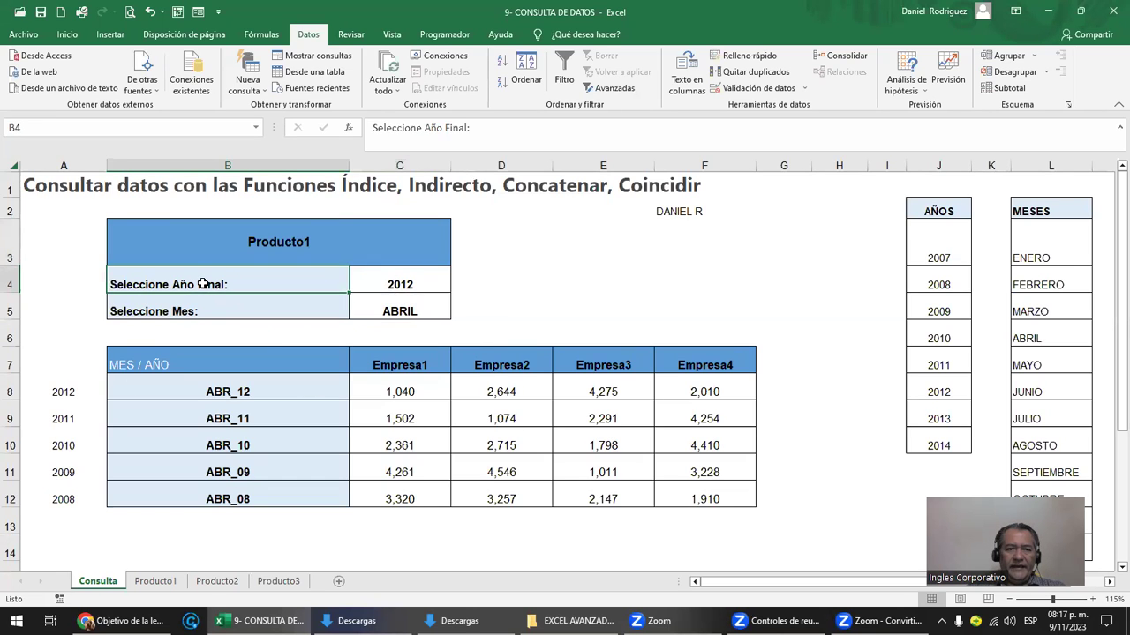
left_click(403, 278)
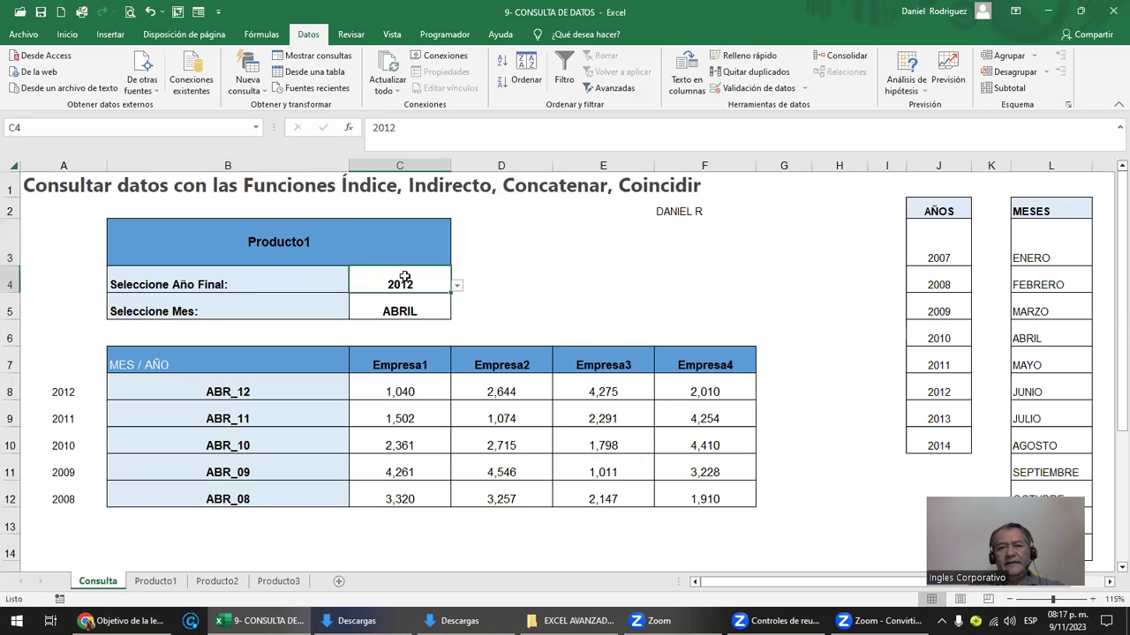
left_click_drag(941, 228, 939, 446)
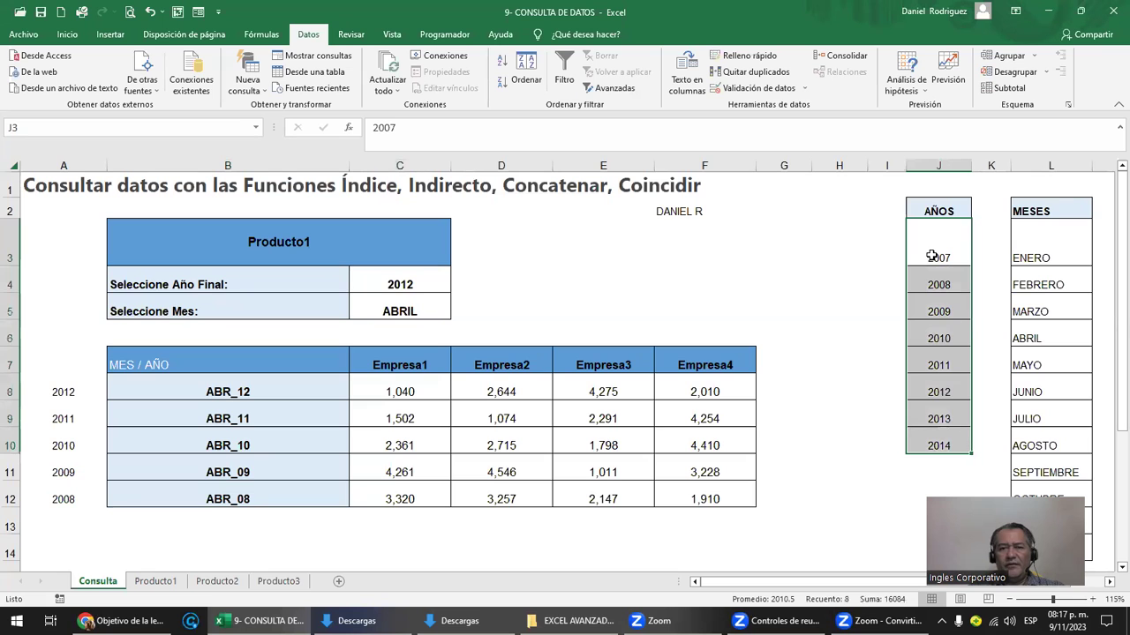
On the Producto1 sheet, turn on filters with Ctrl+Shift+L and check the Año filter options
left_click(150, 581)
left_click(212, 581)
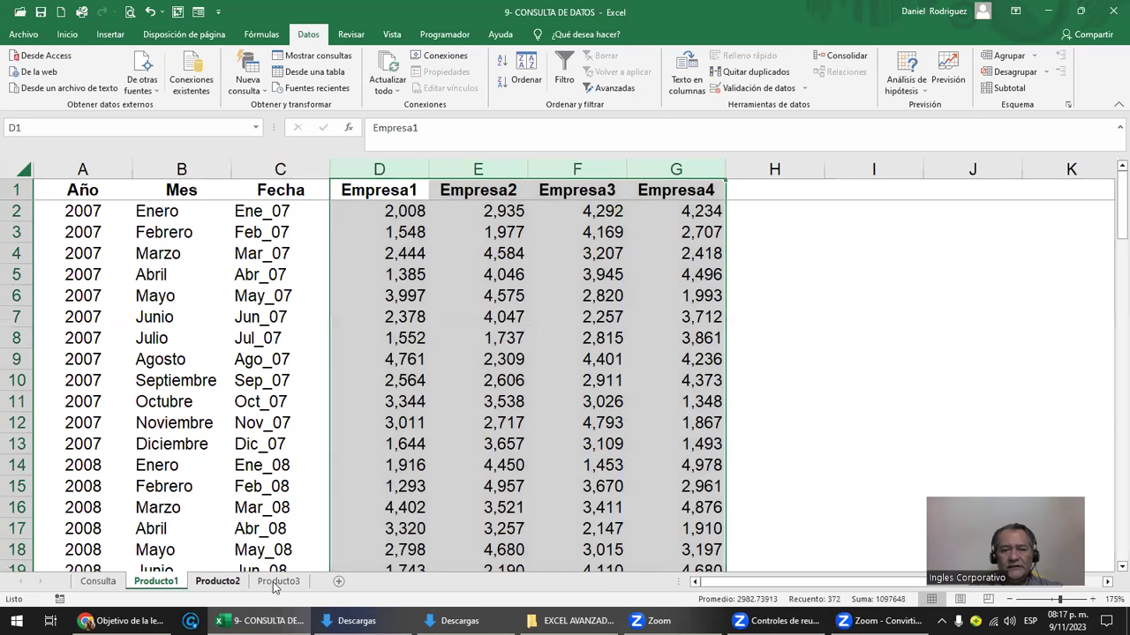
key("ctrl+Page_Down")
left_click(155, 581)
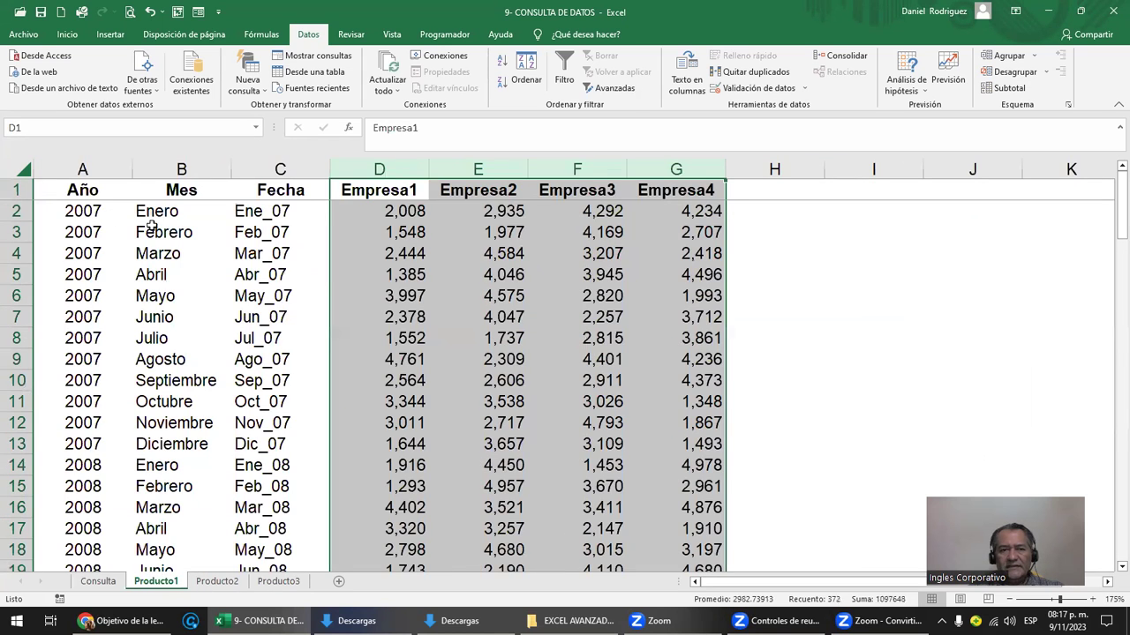
left_click(79, 213)
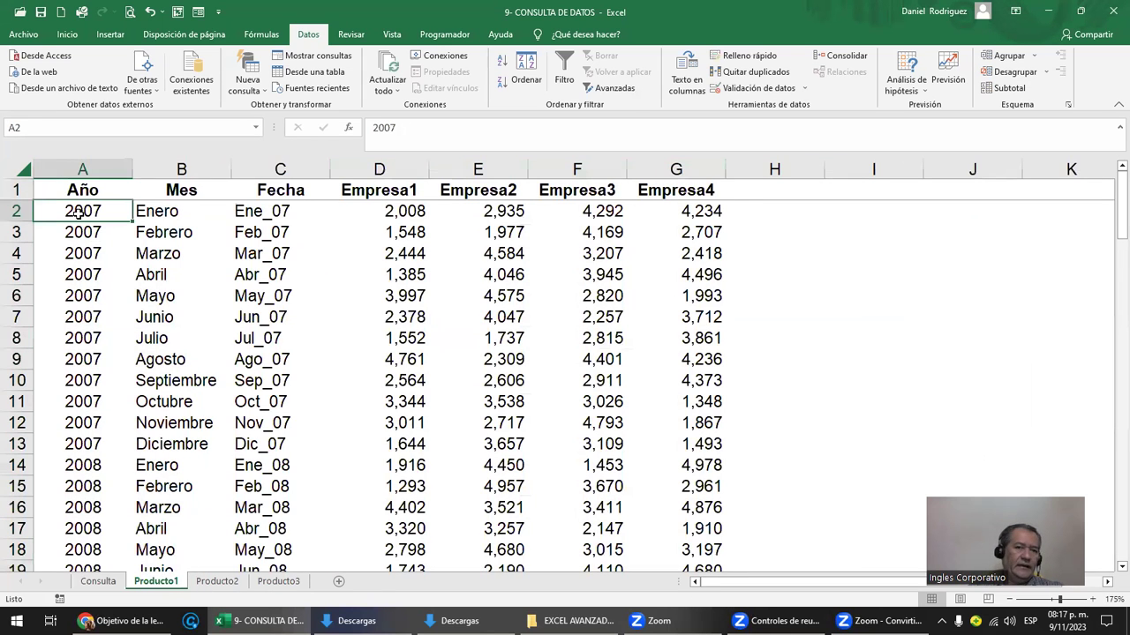
left_click_drag(386, 211, 681, 457)
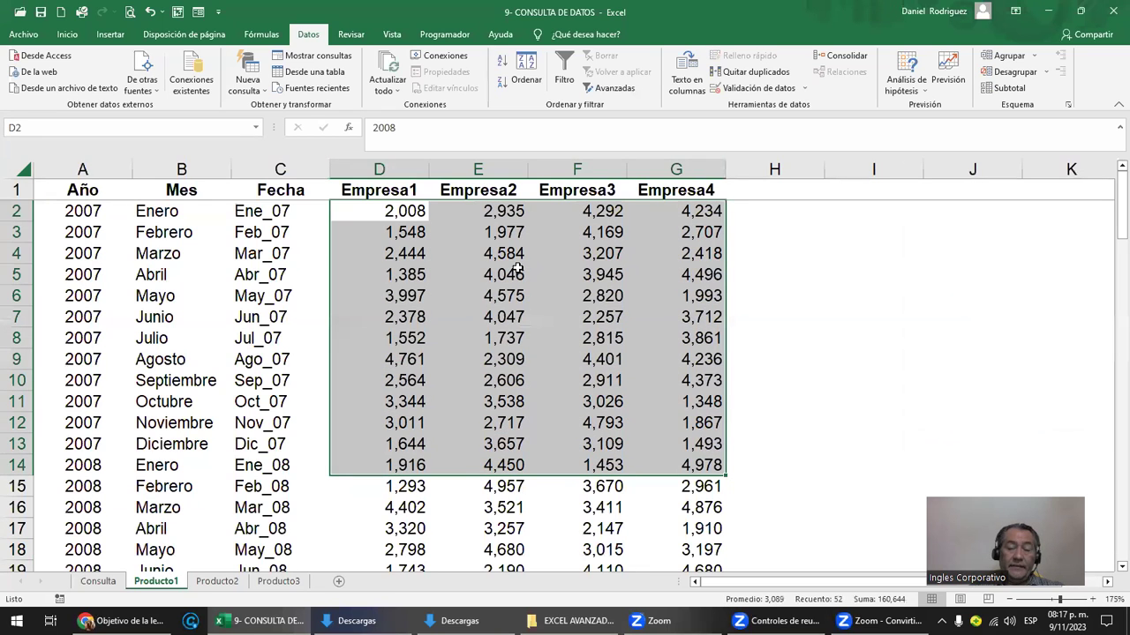
left_click(102, 190)
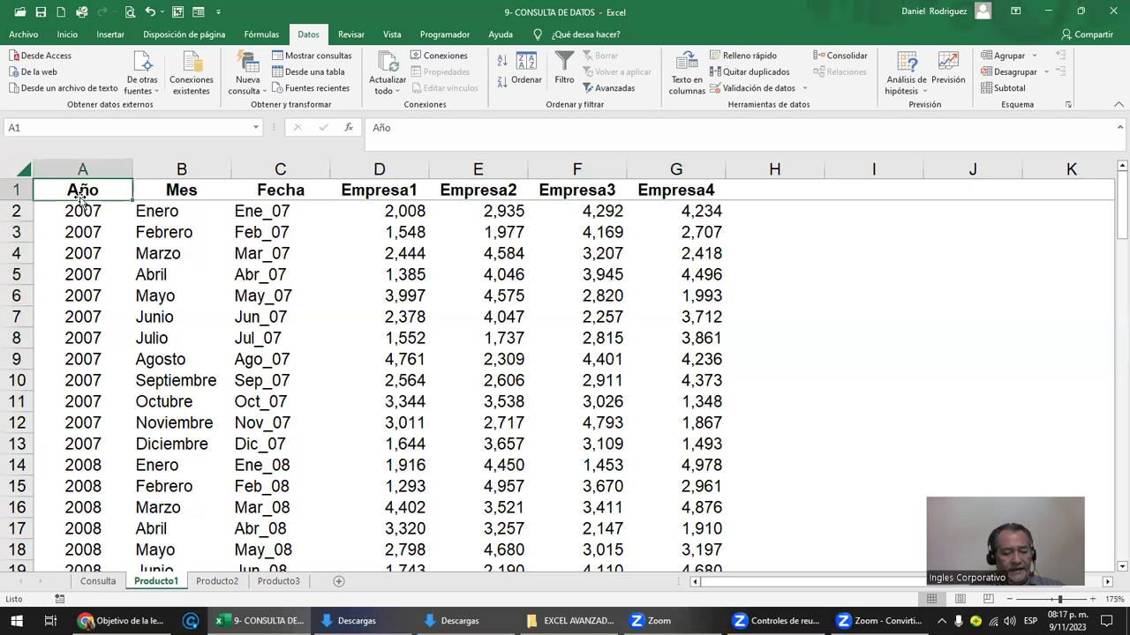
key("ctrl+shift+l")
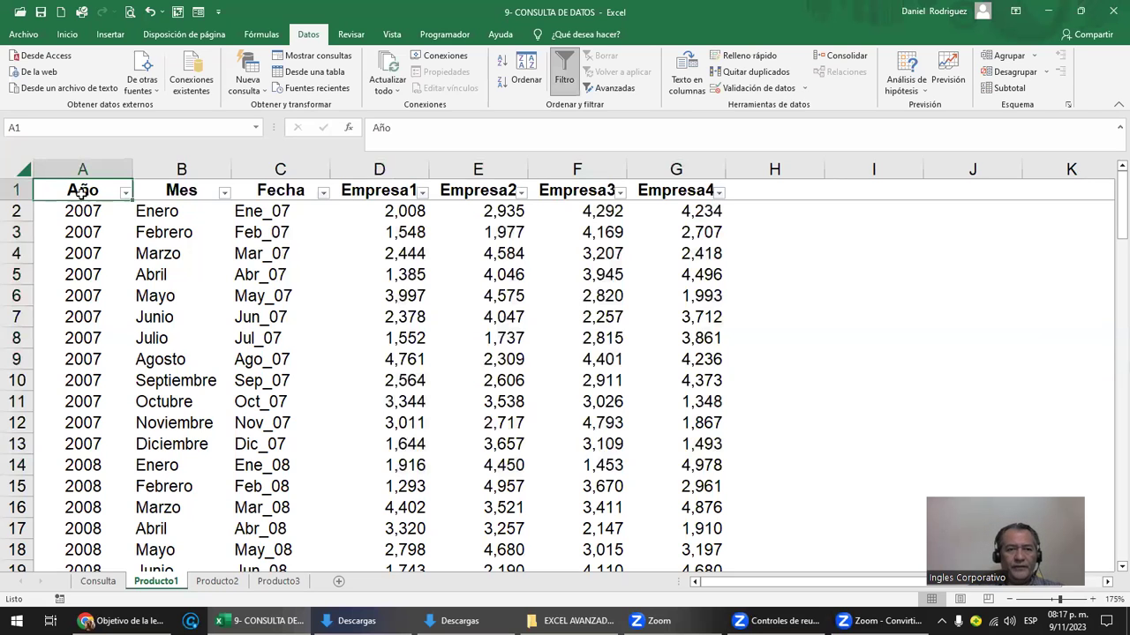
left_click(125, 193)
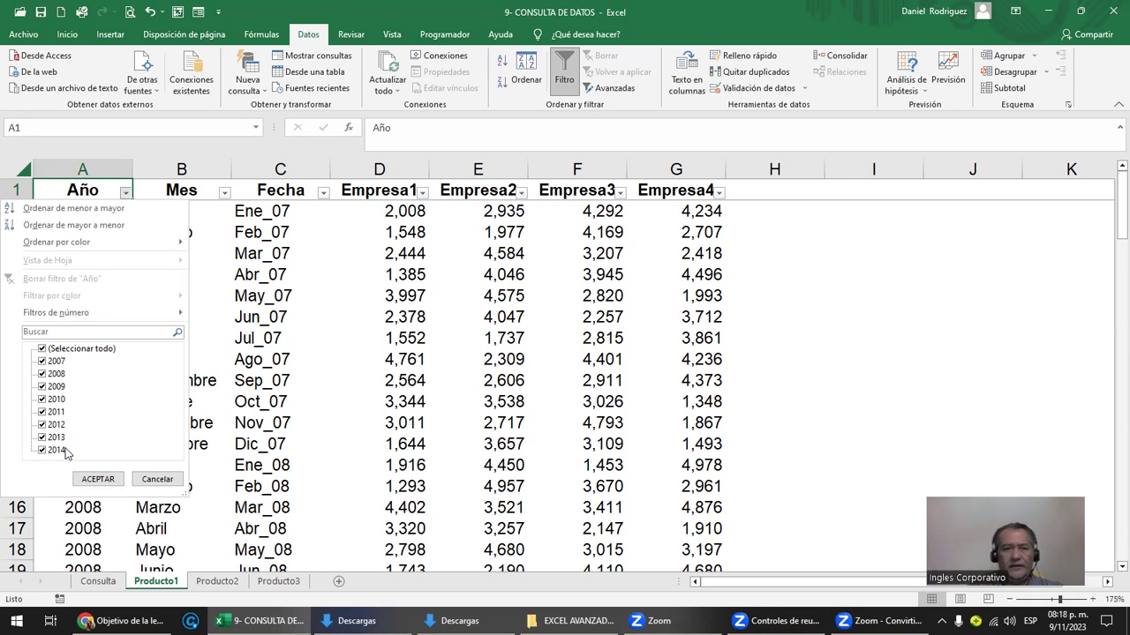
key("Escape")
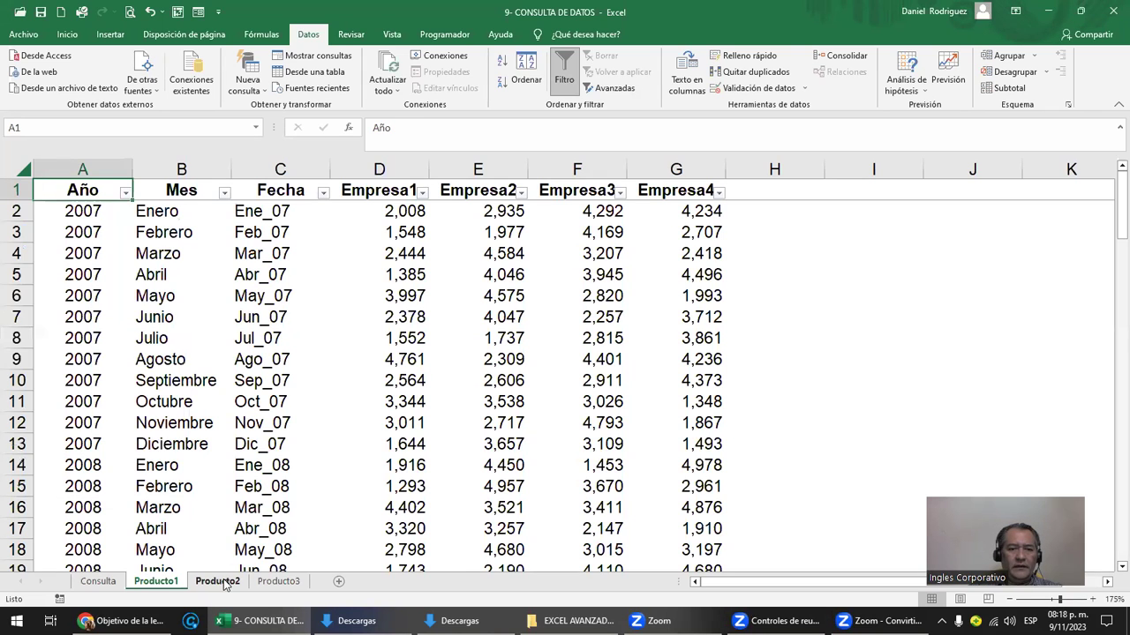
Look through the Producto2 and Producto3 sheets, then return to the Consulta sheet
left_click(221, 582)
left_click(291, 581)
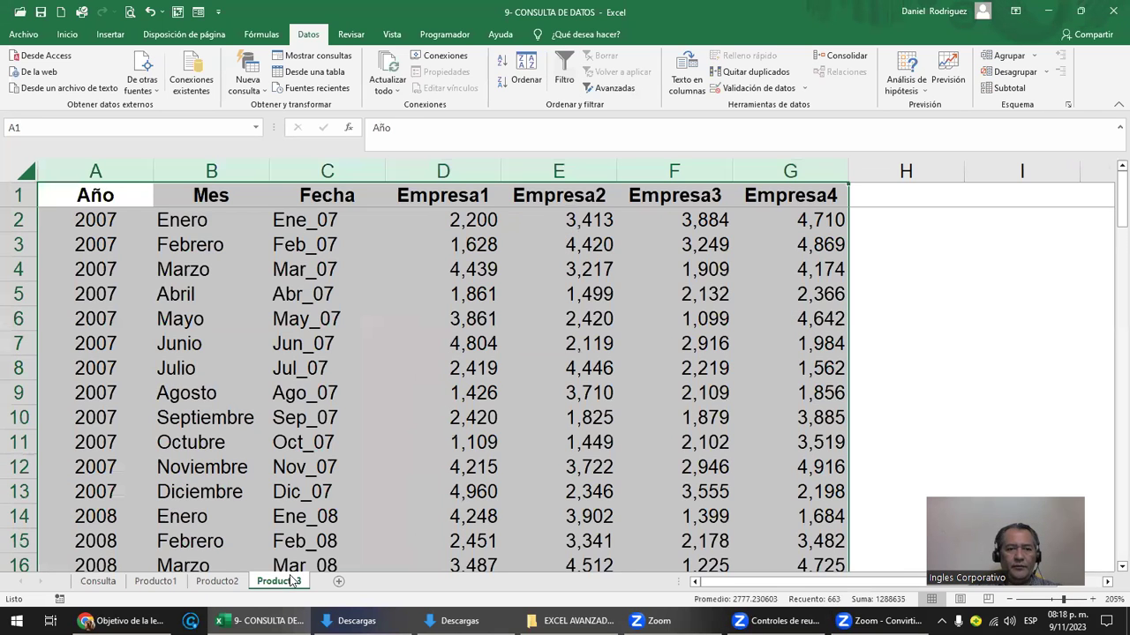
left_click(154, 582)
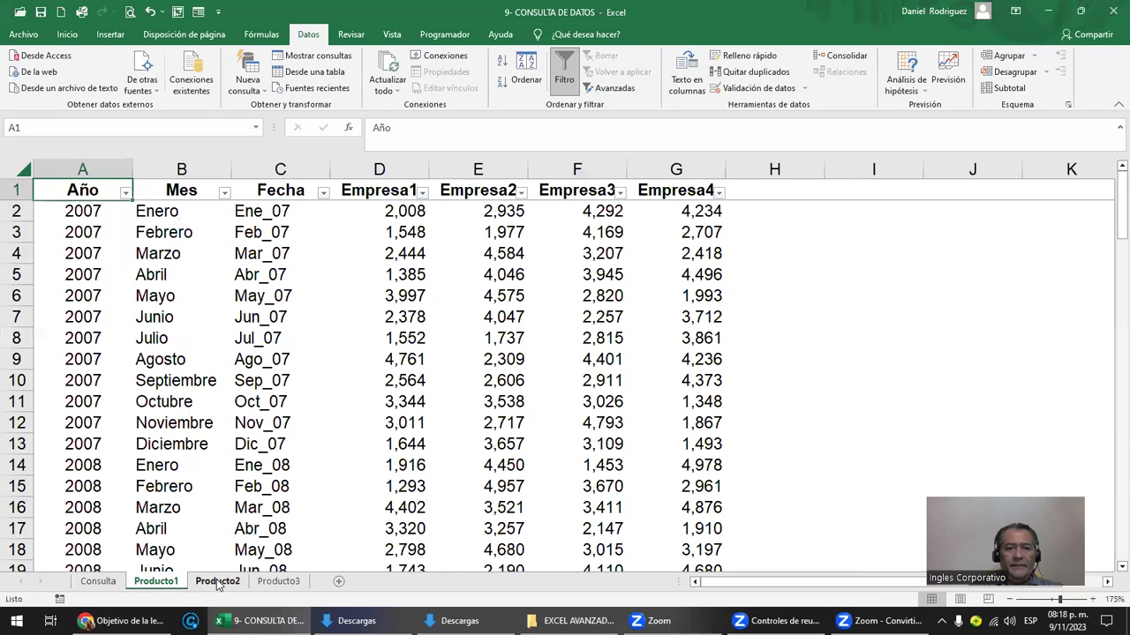
left_click(281, 581)
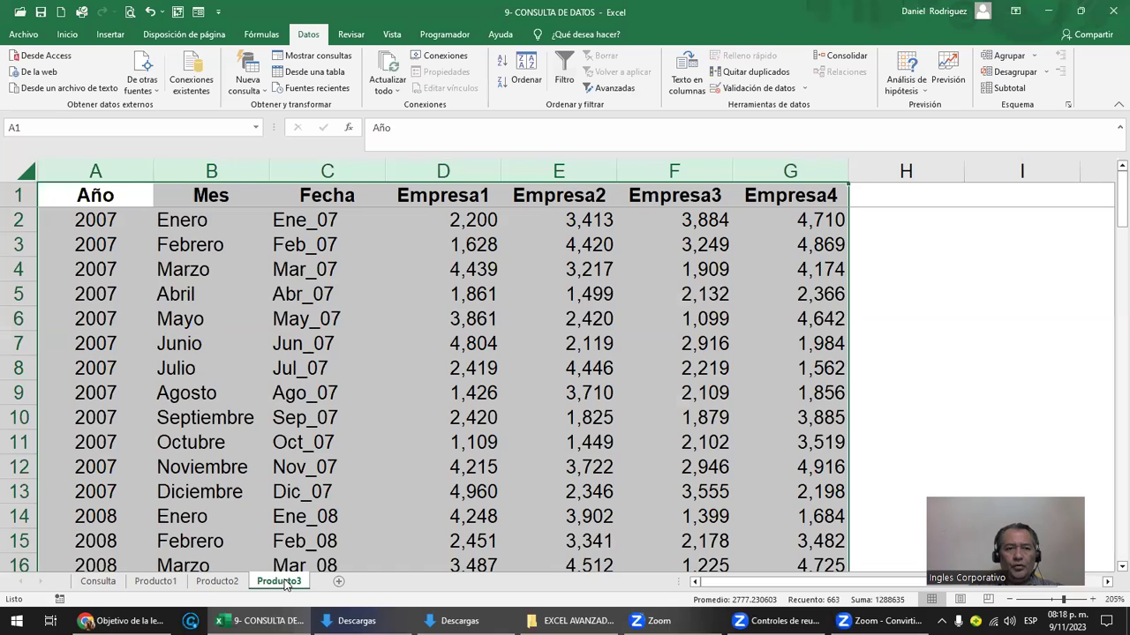
left_click(85, 248)
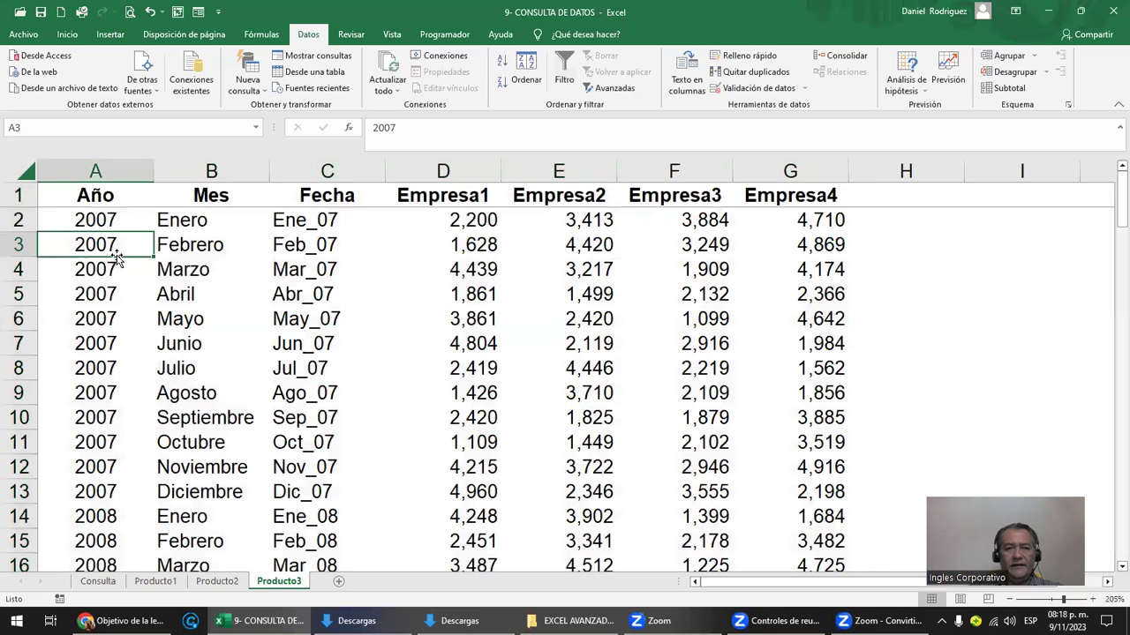
left_click(98, 582)
left_click(252, 391)
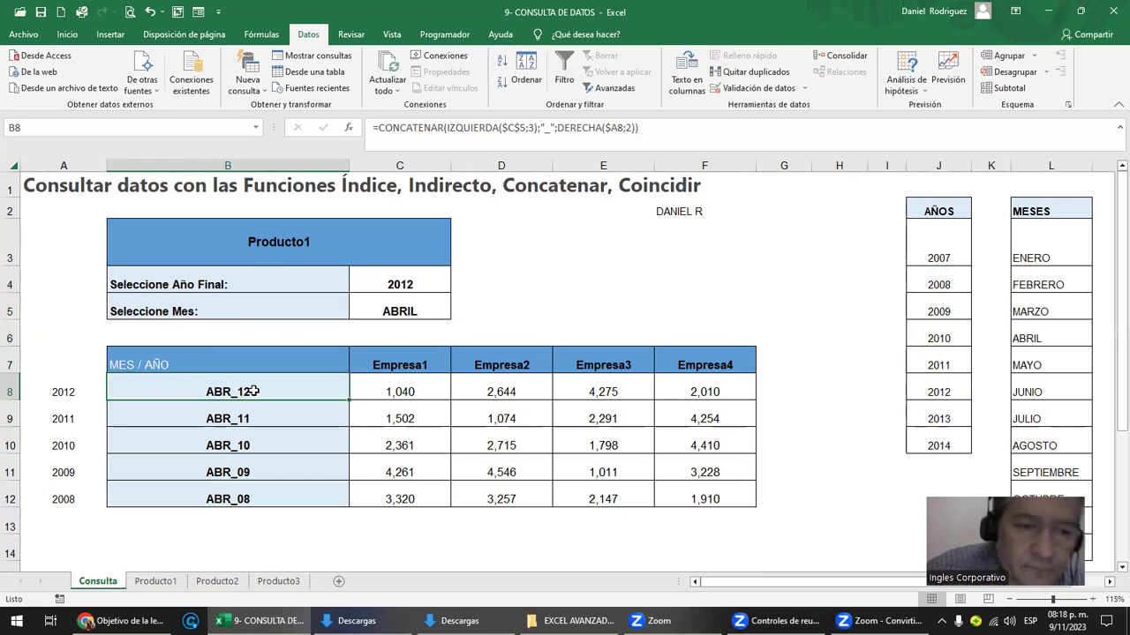
left_click(943, 229)
left_click_drag(943, 229, 953, 441)
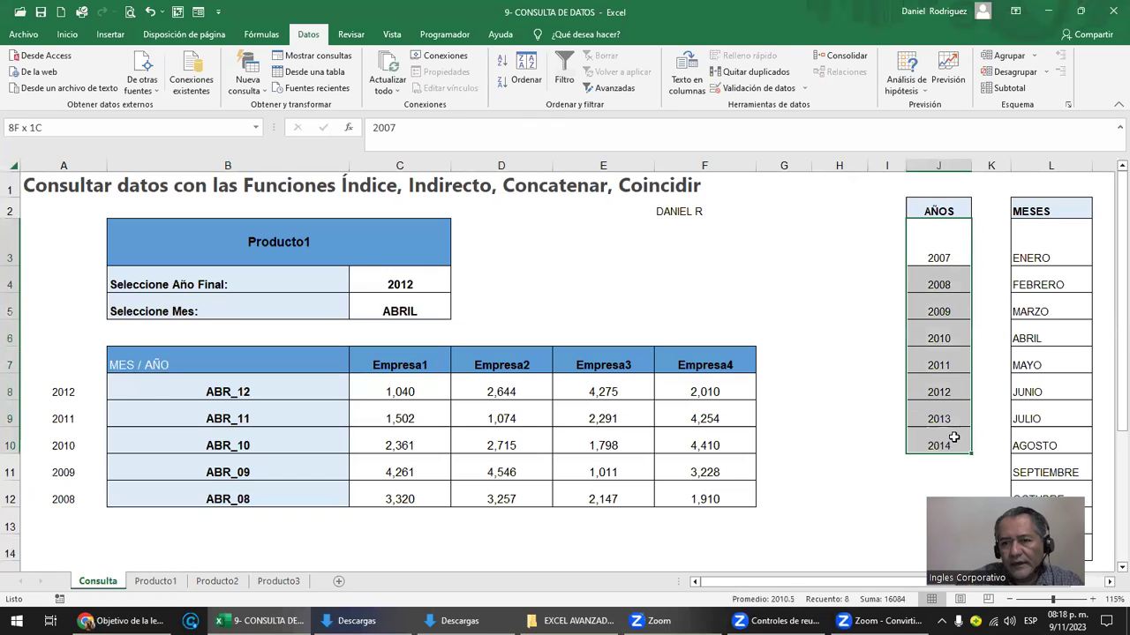
left_click(1028, 245)
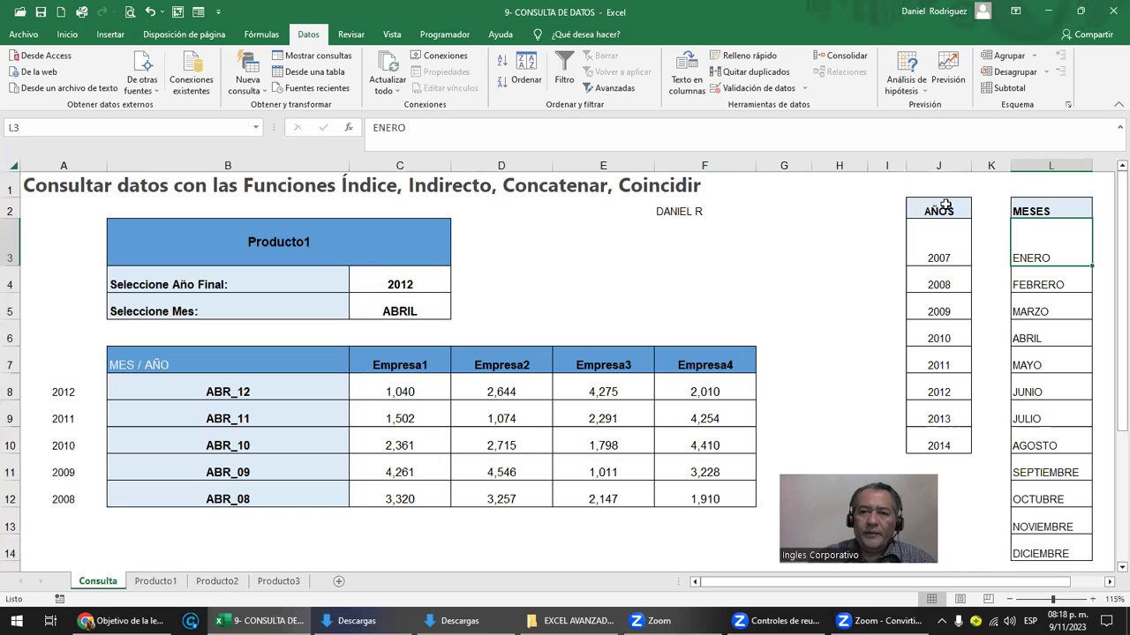
left_click_drag(942, 209, 938, 446)
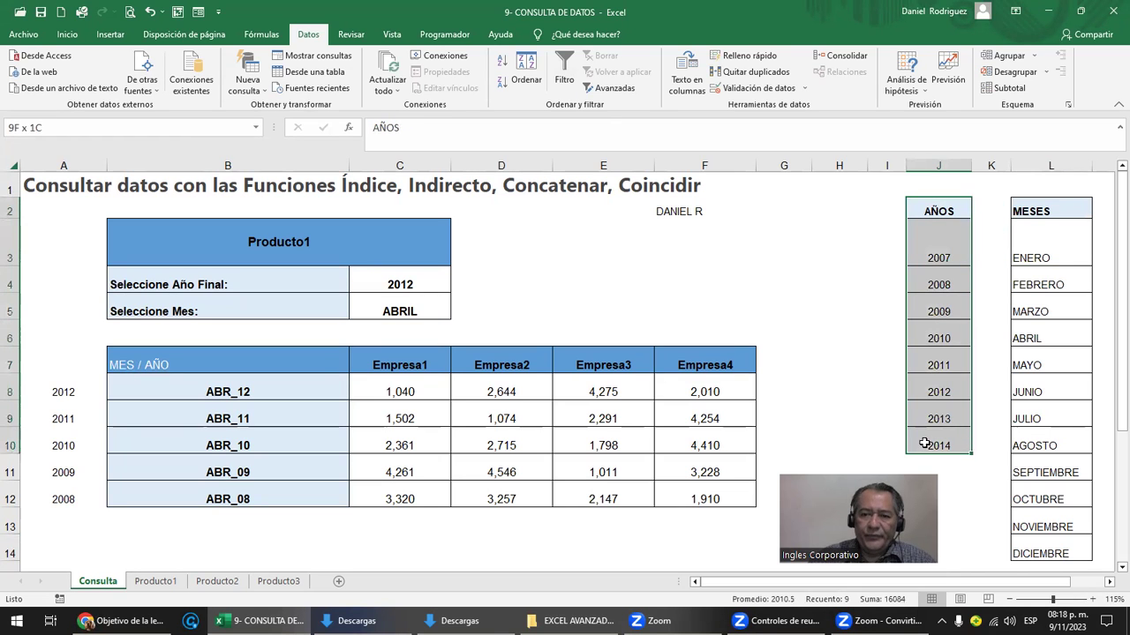
left_click_drag(1053, 212, 1050, 554)
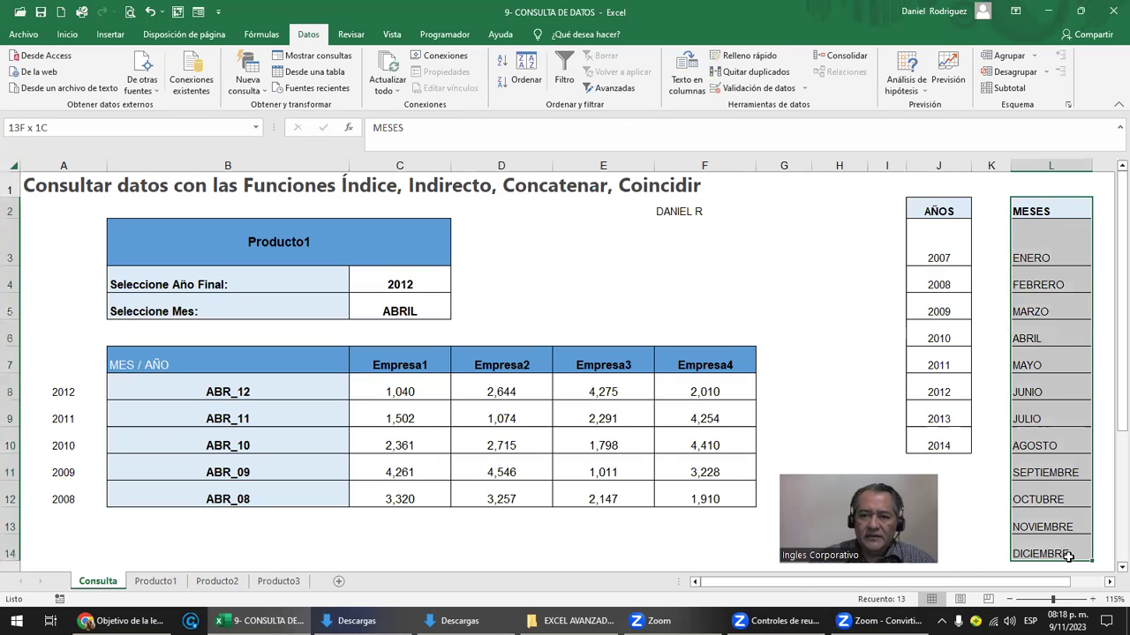
left_click(407, 284)
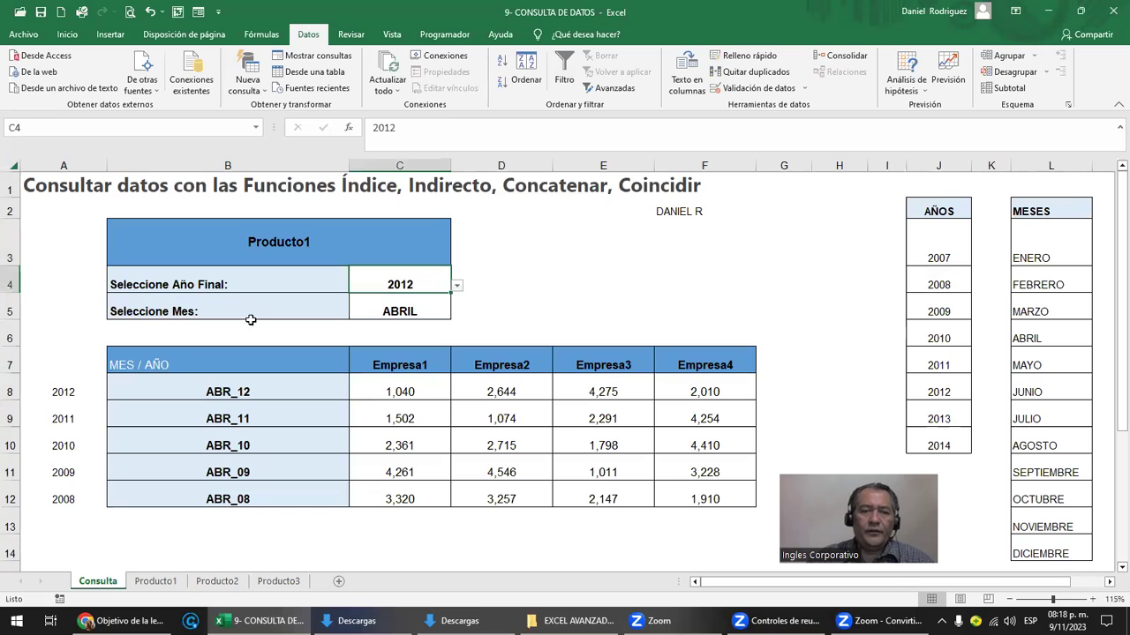
left_click(225, 241)
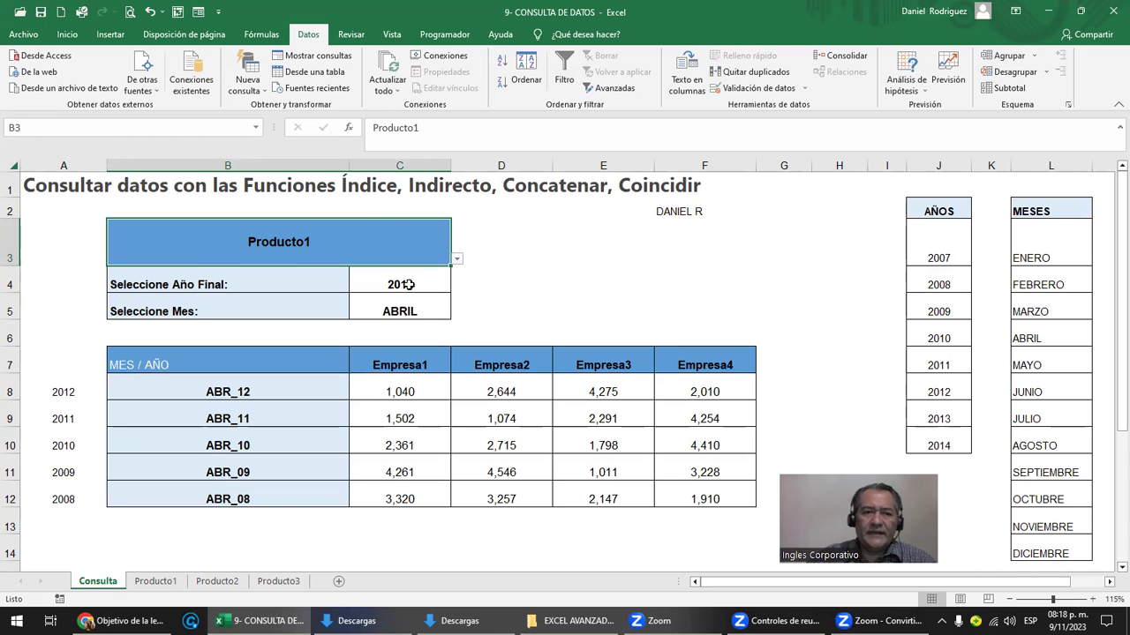
left_click(163, 294)
Replace C4's dropdown source with the fixed year list 2007;2008;2009
left_click(395, 288)
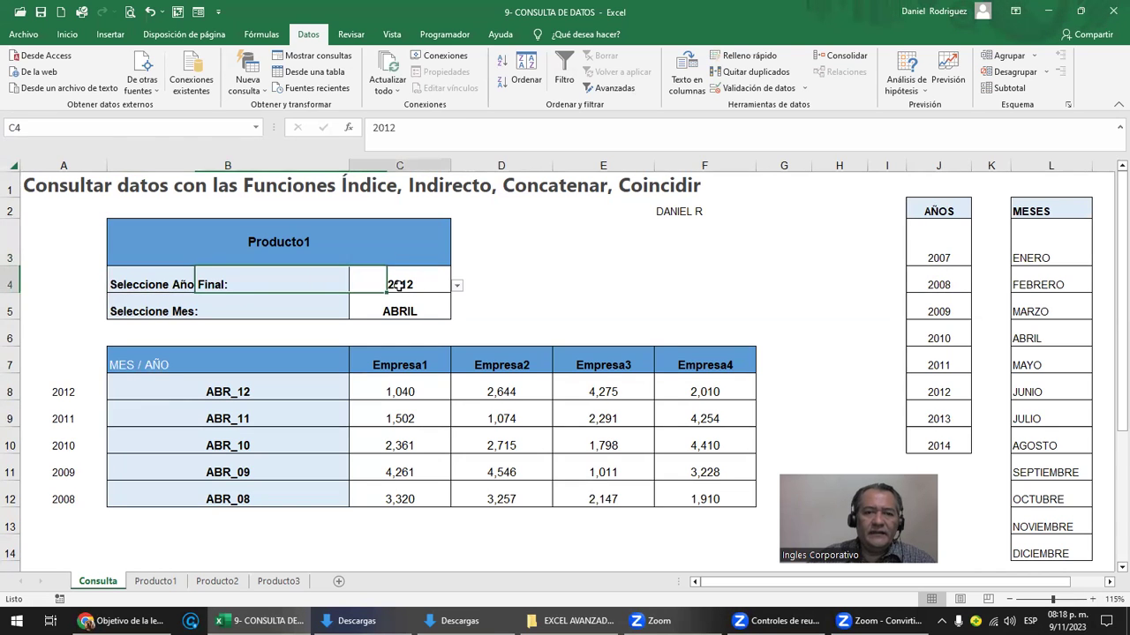
left_click(746, 89)
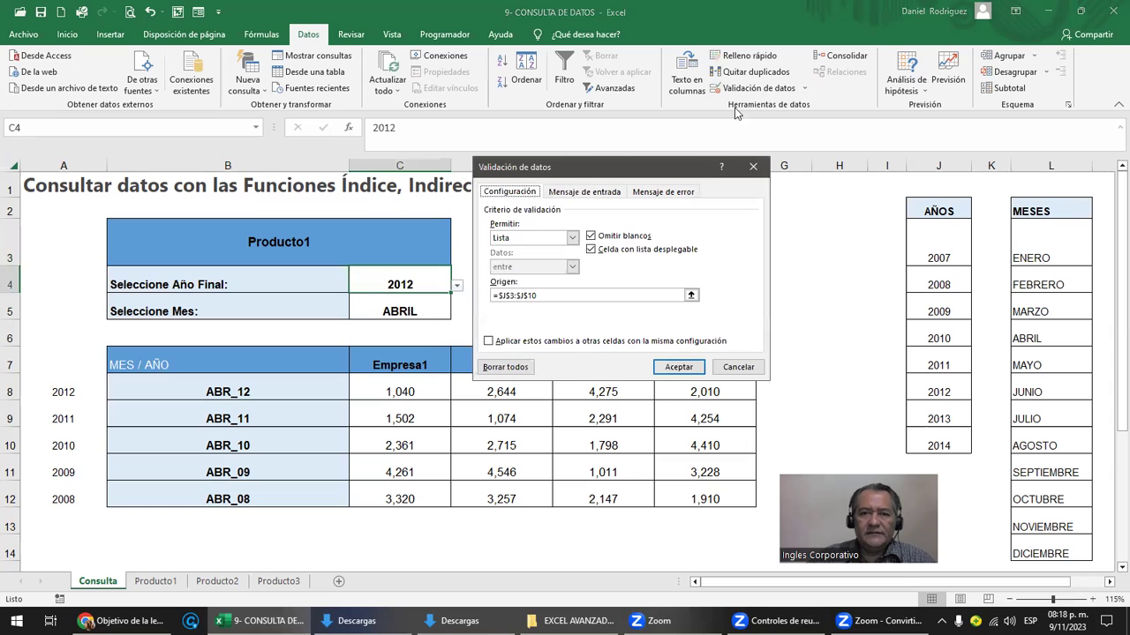
left_click(550, 298)
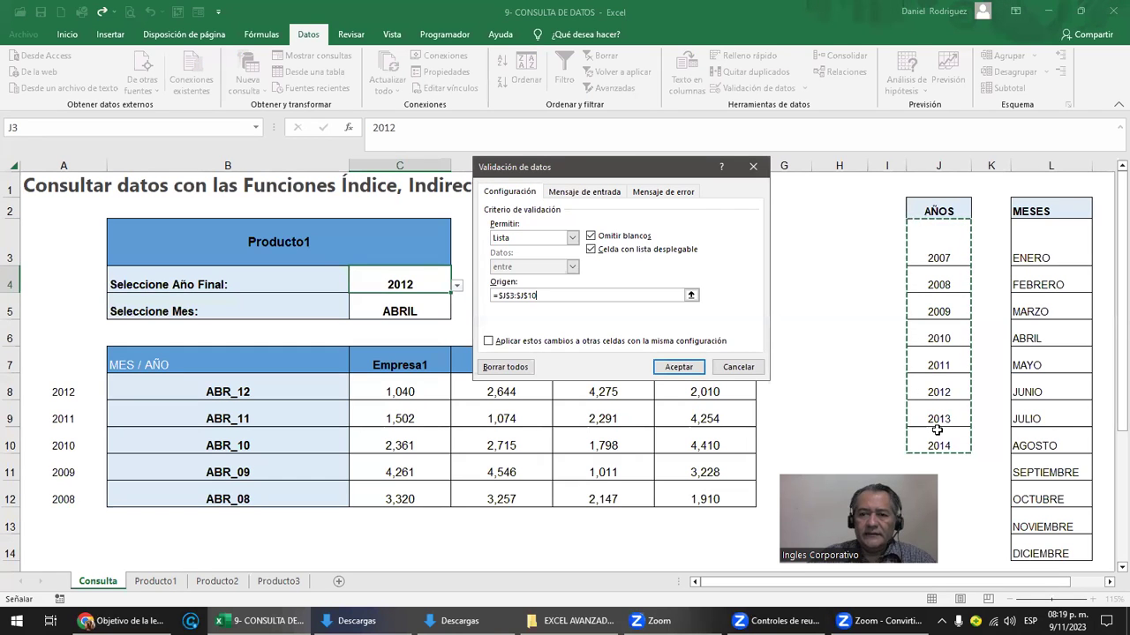
left_click_drag(538, 295, 461, 294)
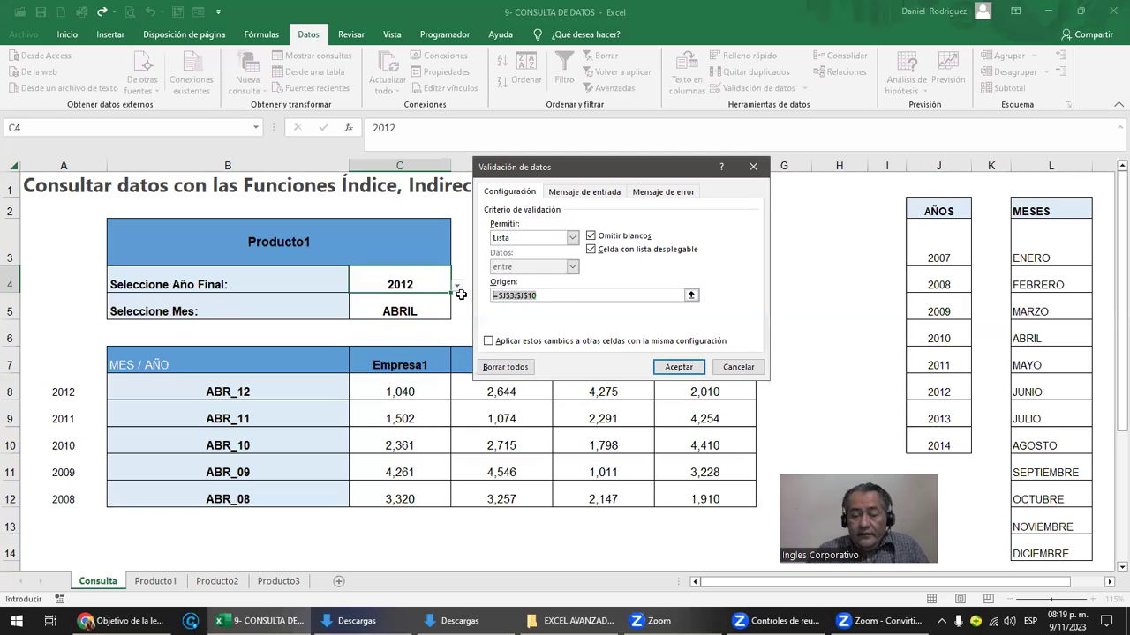
type("2007;2008")
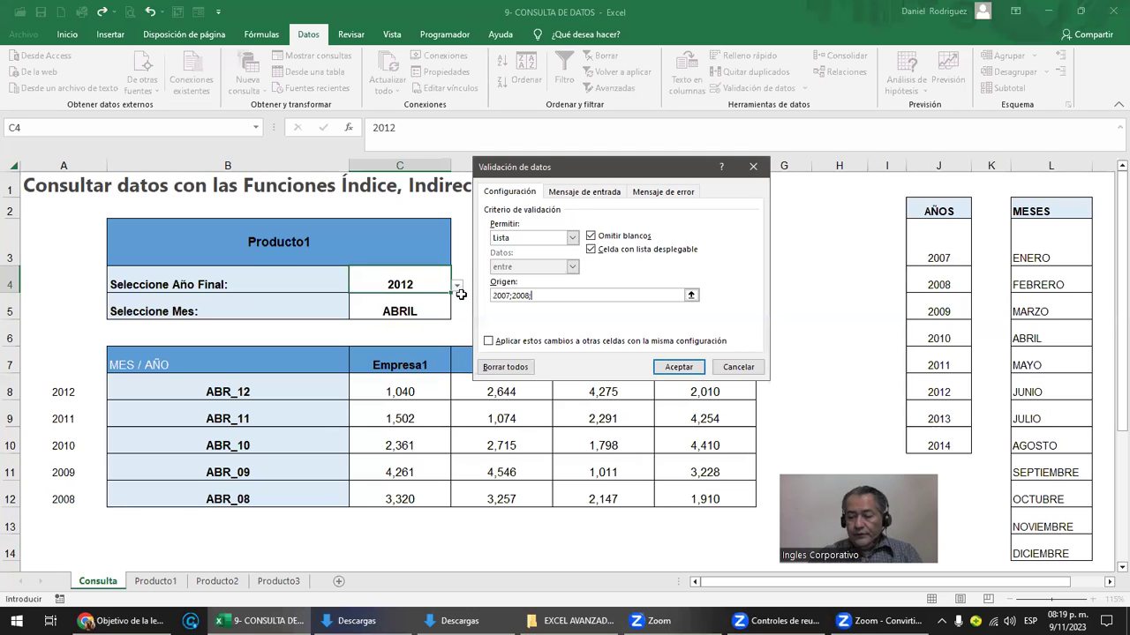
type("9")
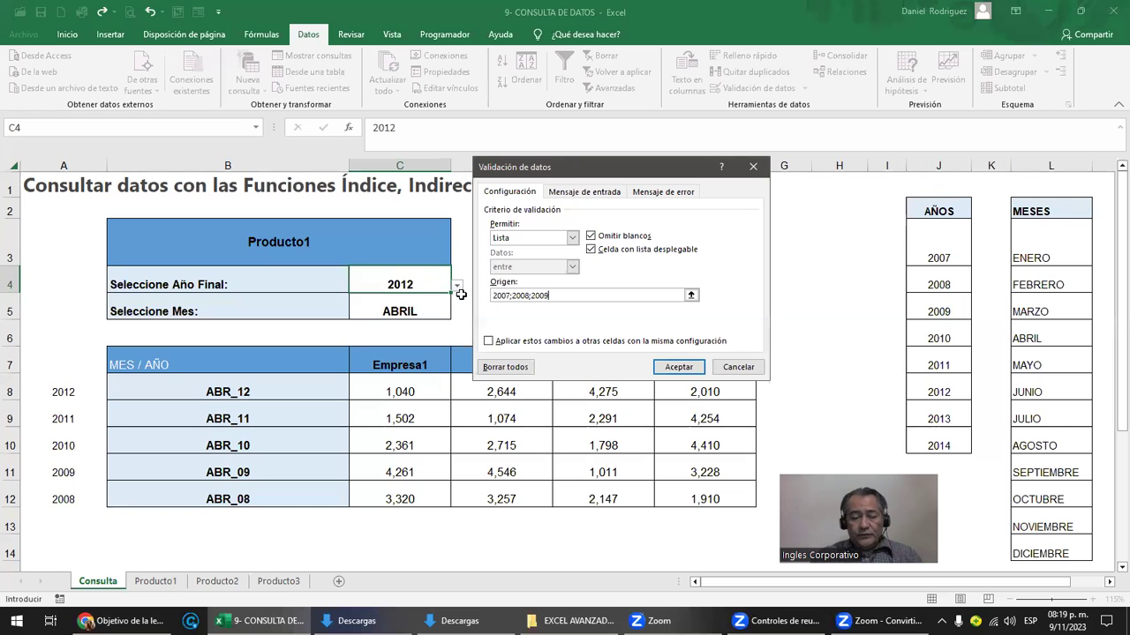
key("Return")
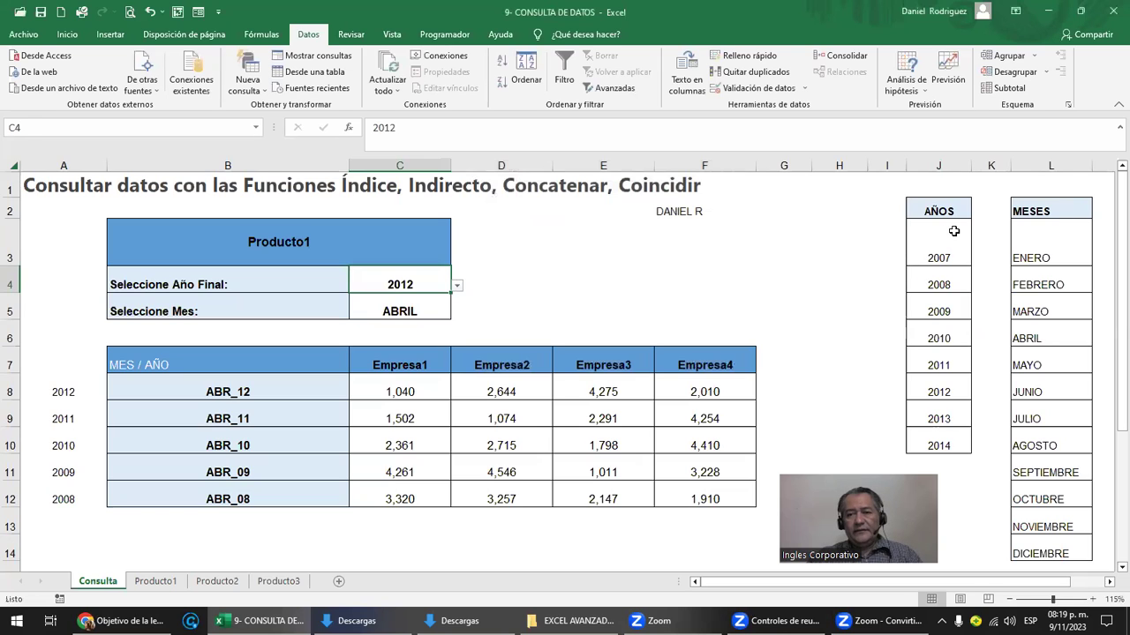
left_click_drag(953, 231, 962, 437)
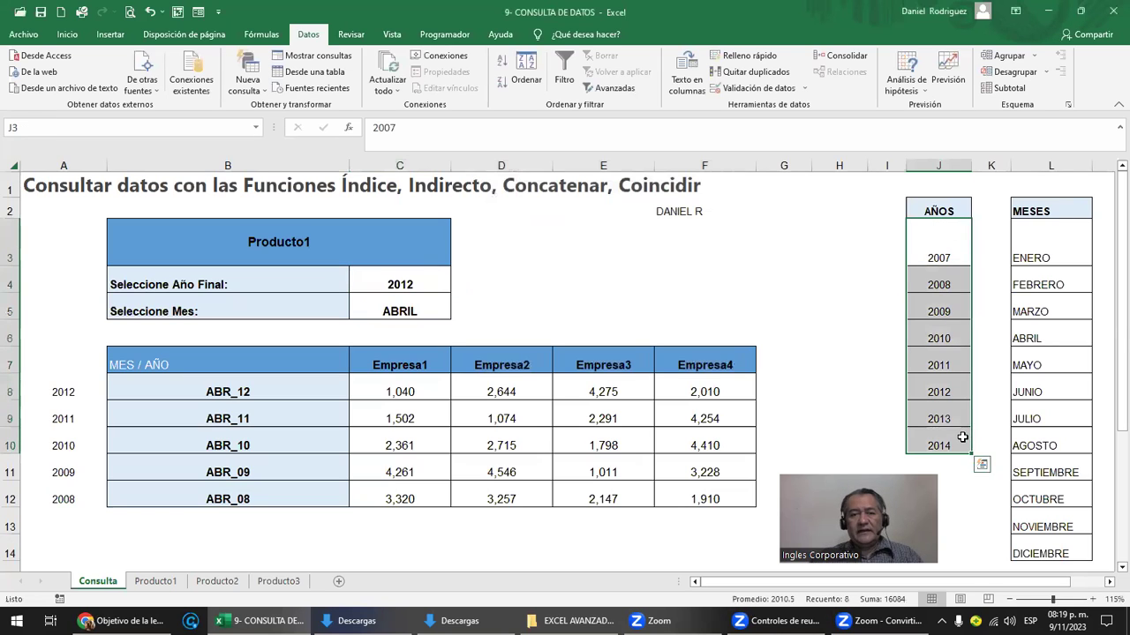
left_click(399, 311)
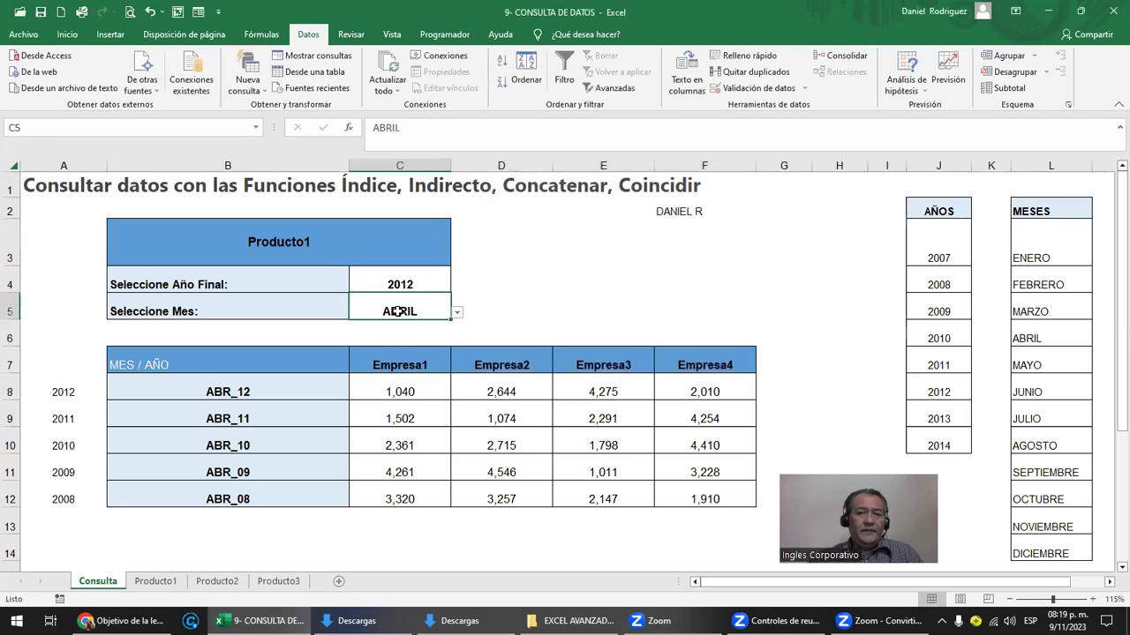
Remove the data validation rule from the month cell C5
left_click(775, 89)
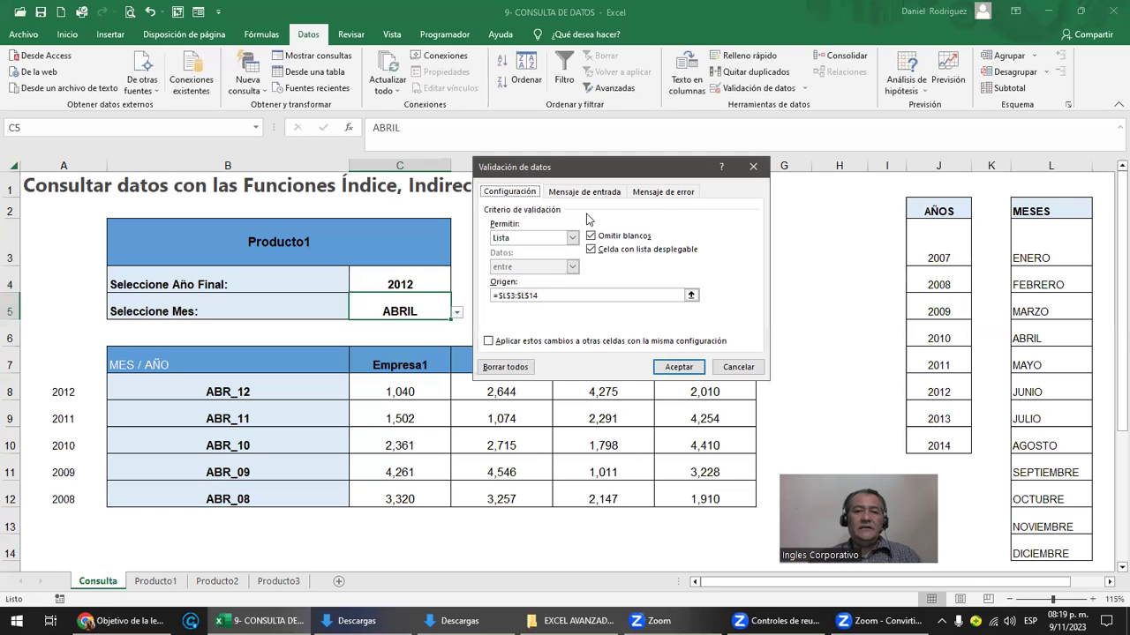
left_click(508, 366)
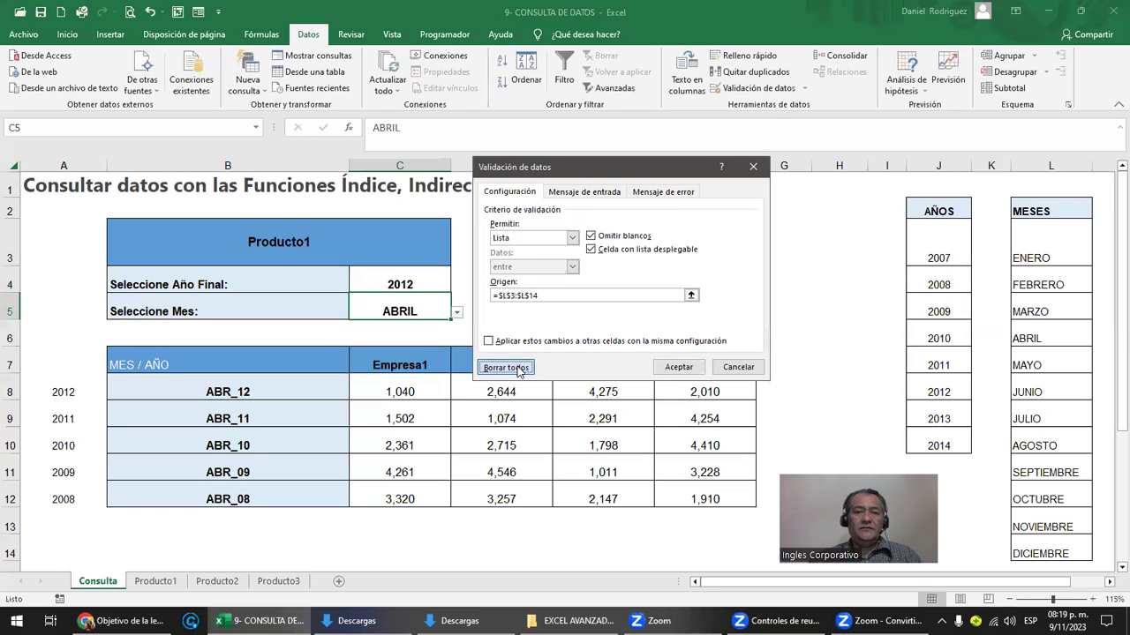
left_click(679, 368)
left_click(557, 317)
Type test text 'aaaaa' in C5 and C6, then clear it and undo back to ABRIL
left_click(396, 318)
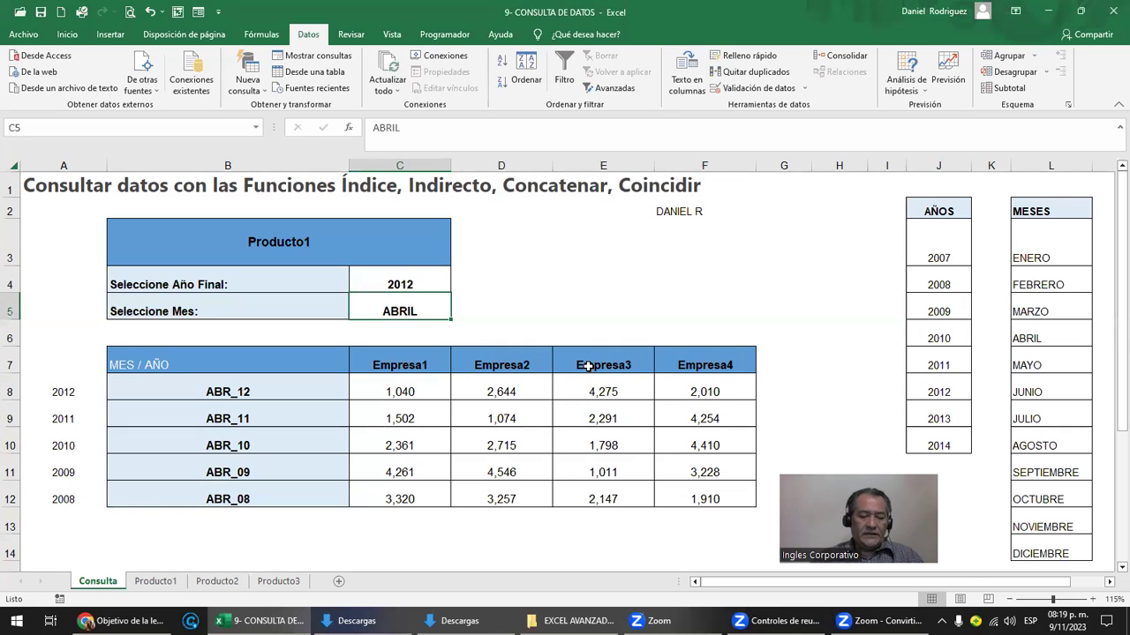
type("aaaaa")
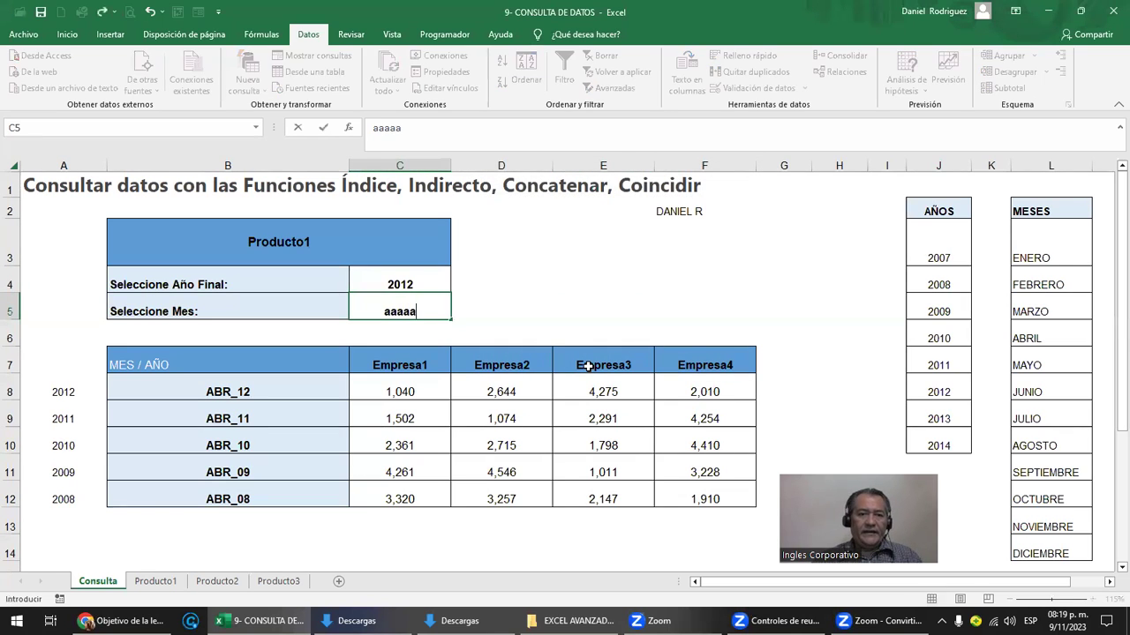
key("Return")
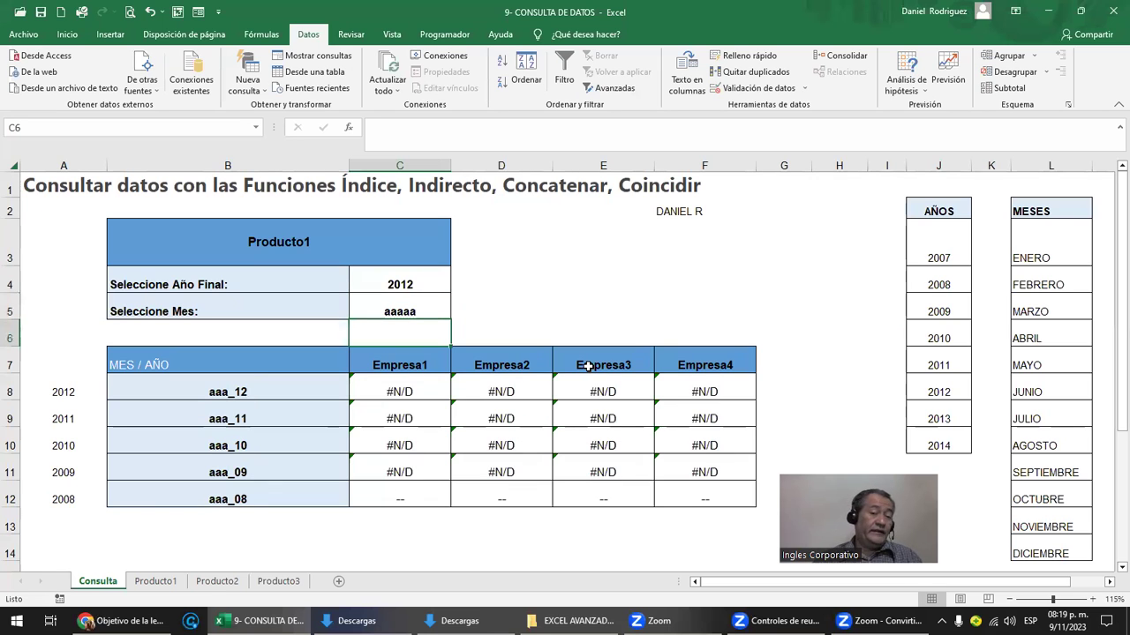
type("aaaaa")
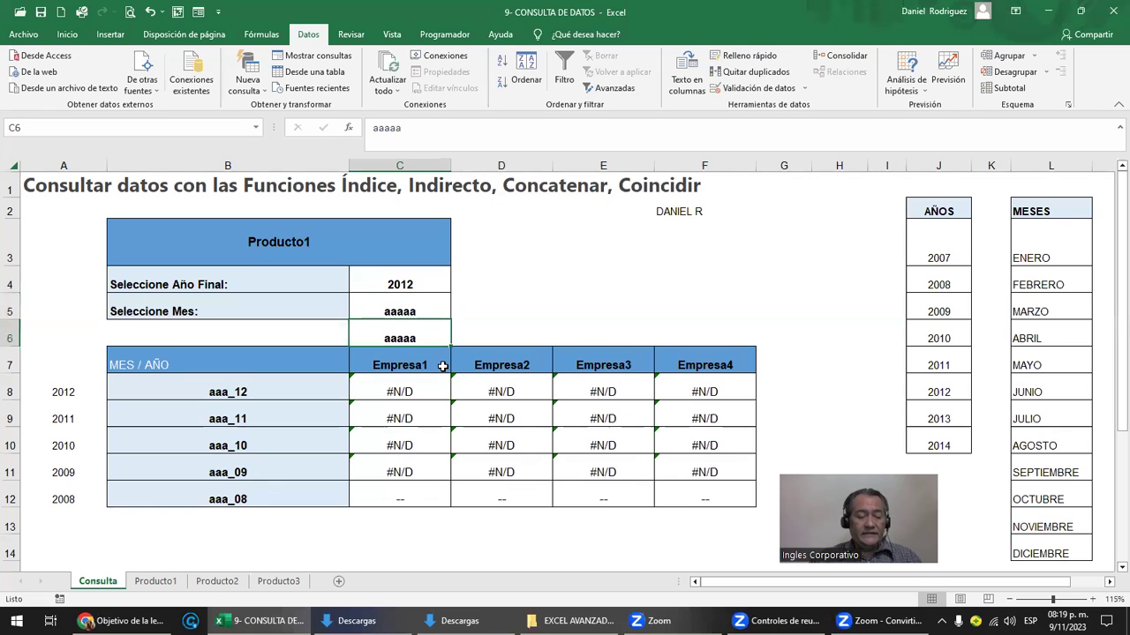
key("Delete")
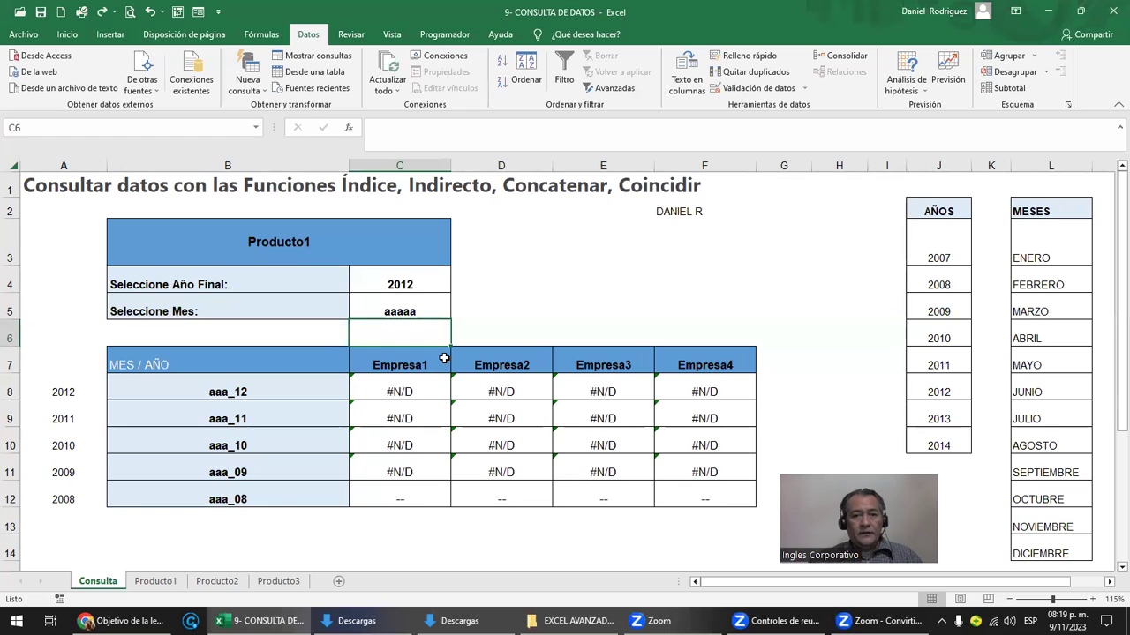
key("ctrl+z")
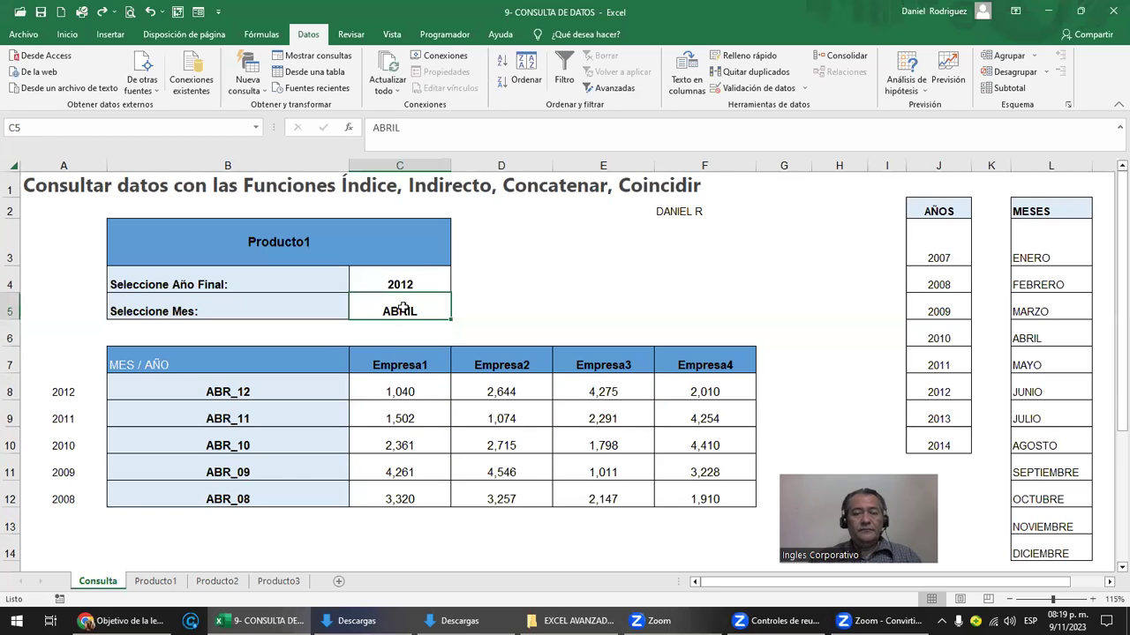
Set C5's data validation to a List sourced from the month names in $L$3:$L$14
left_click(757, 88)
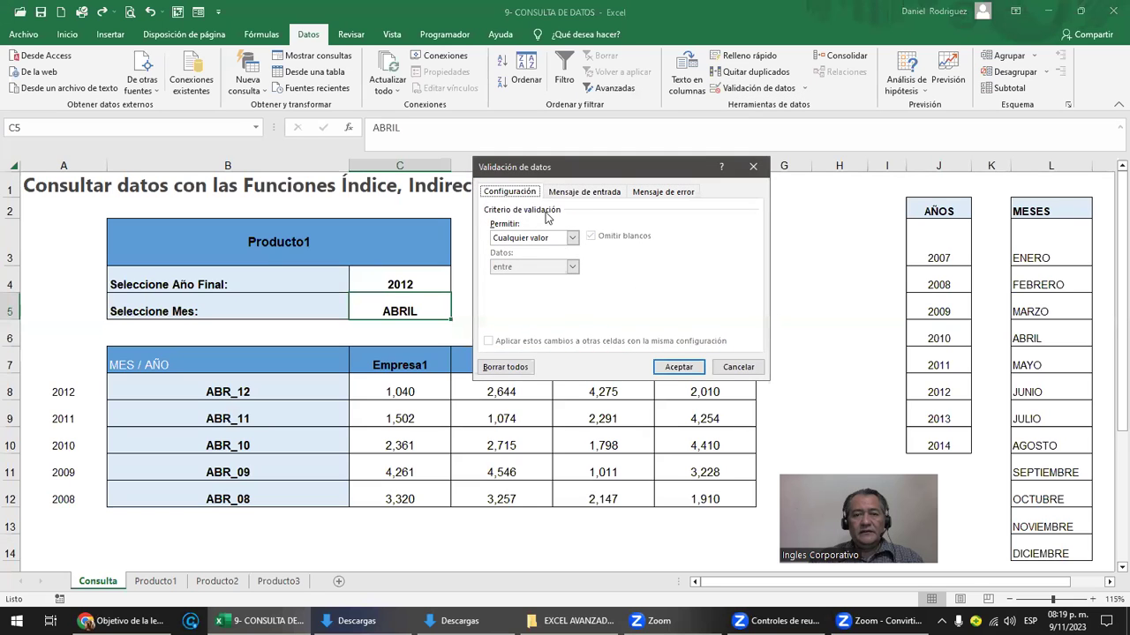
left_click(572, 238)
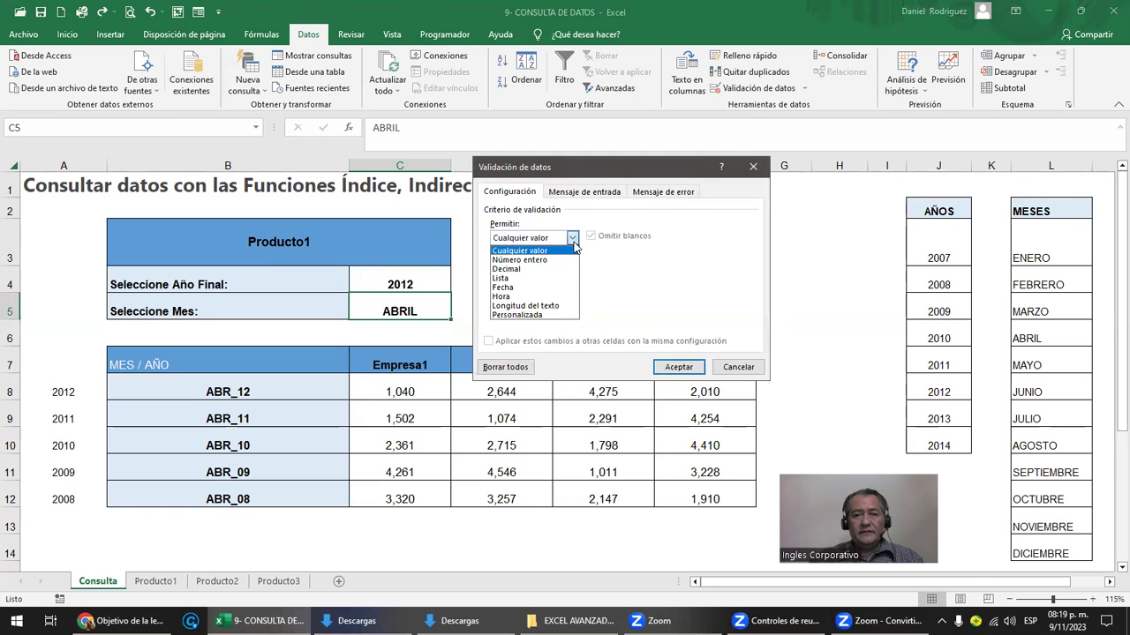
left_click(536, 279)
left_click(519, 295)
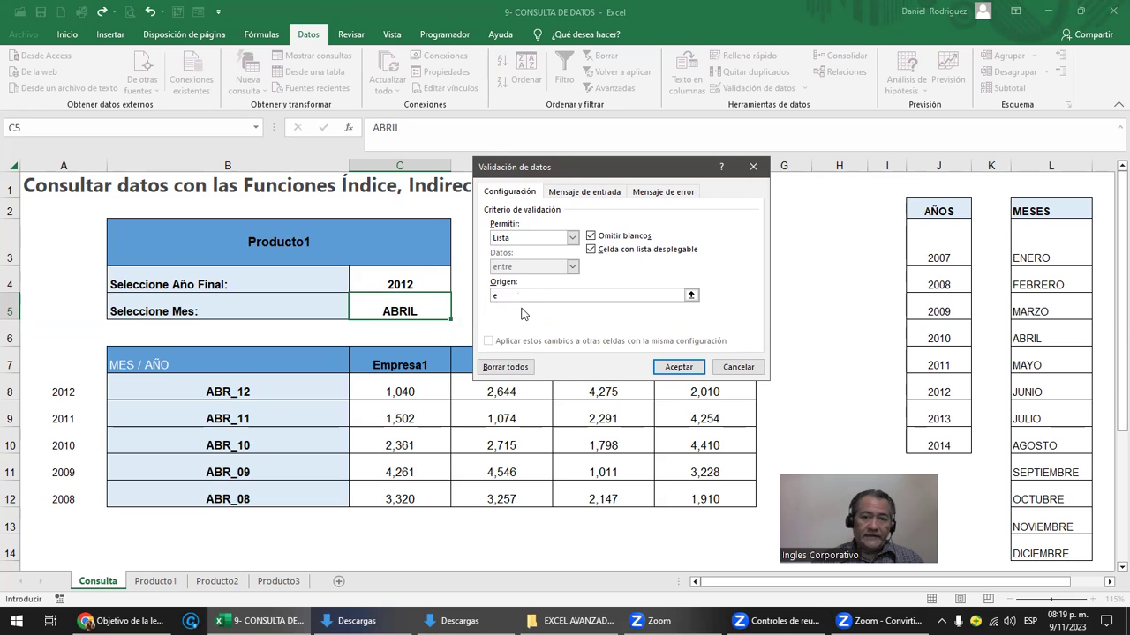
mouse_move(1054, 258)
left_mouse_down()
mouse_move(1068, 328)
mouse_move(1071, 538)
left_mouse_up()
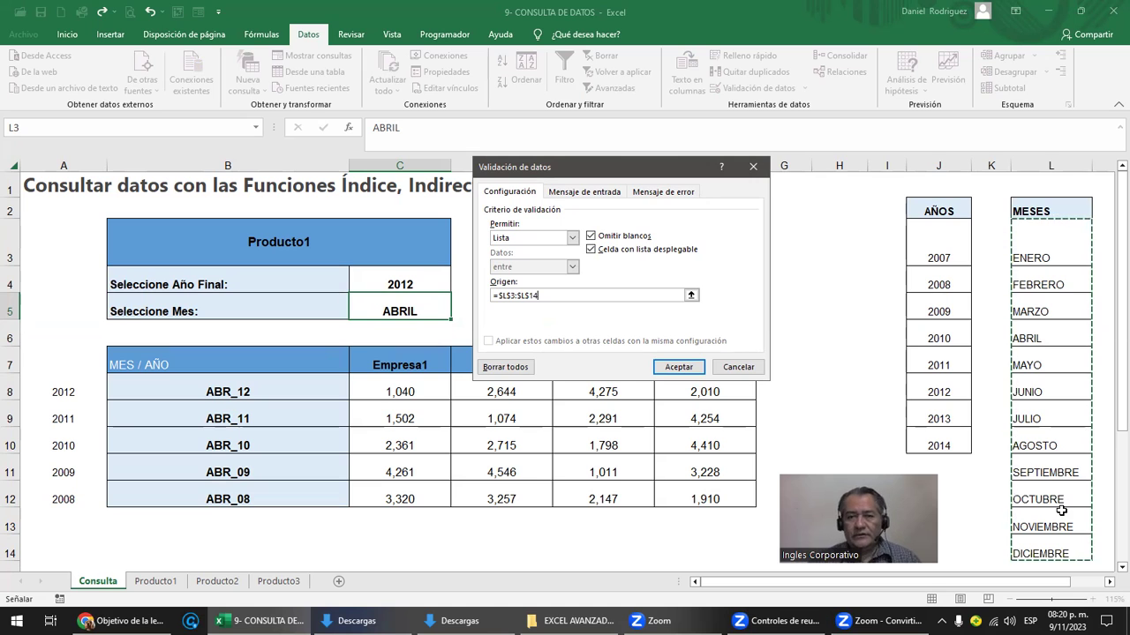
key("Return")
key("Return")
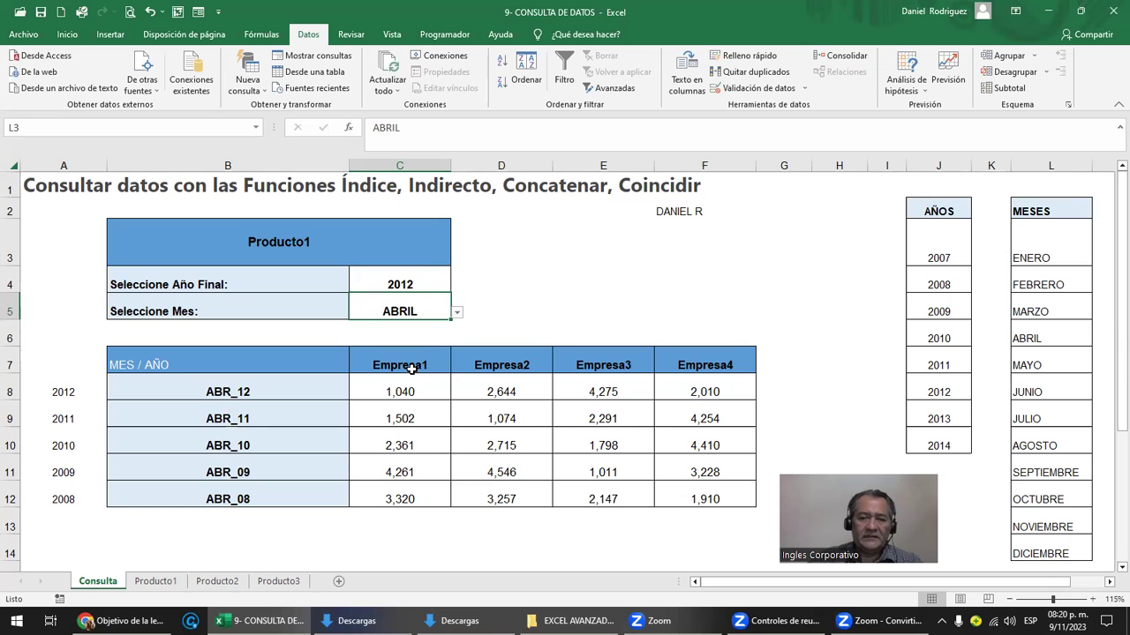
Review the inputs and results table, then pick Producto3 from the B3 product dropdown
left_click(415, 283)
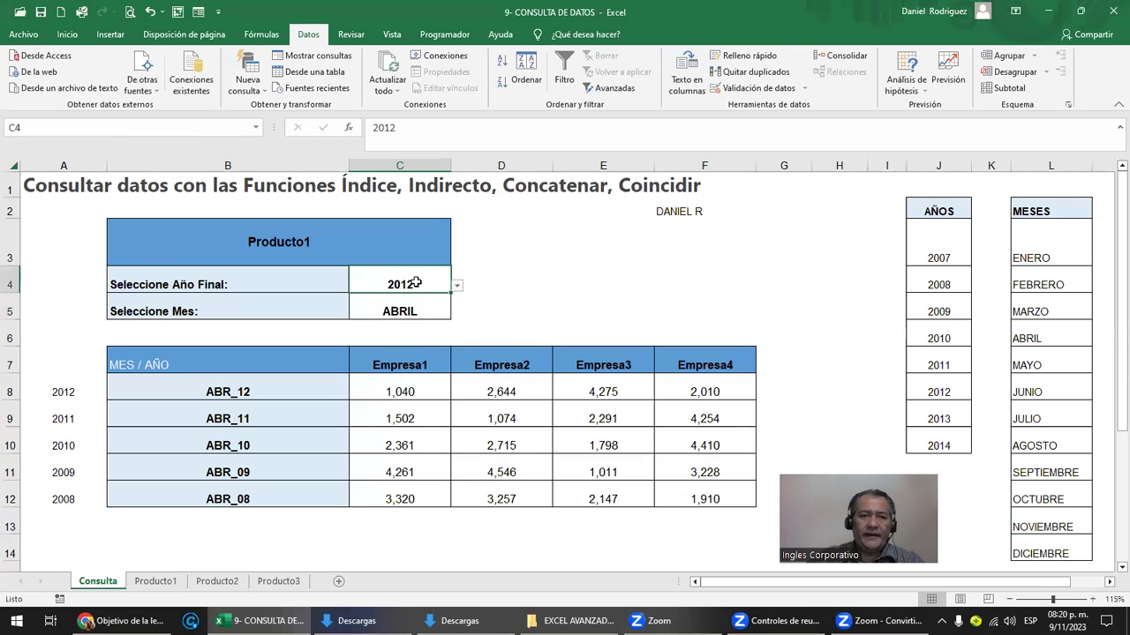
left_click(263, 239)
left_click_drag(263, 239, 311, 307)
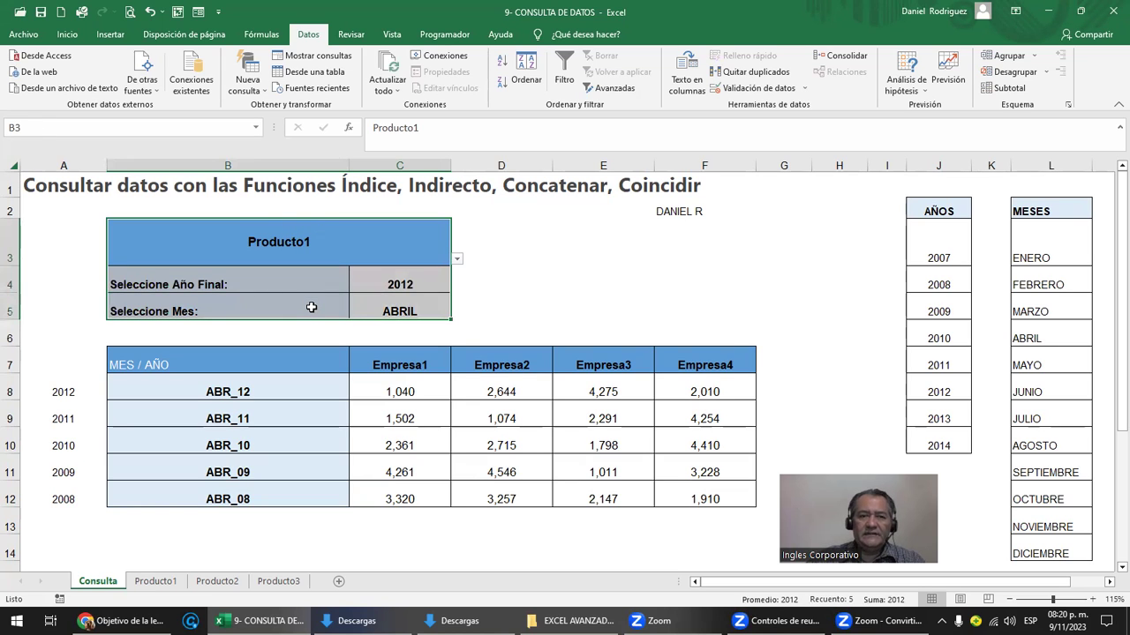
left_click(545, 306)
left_click_drag(228, 371, 698, 505)
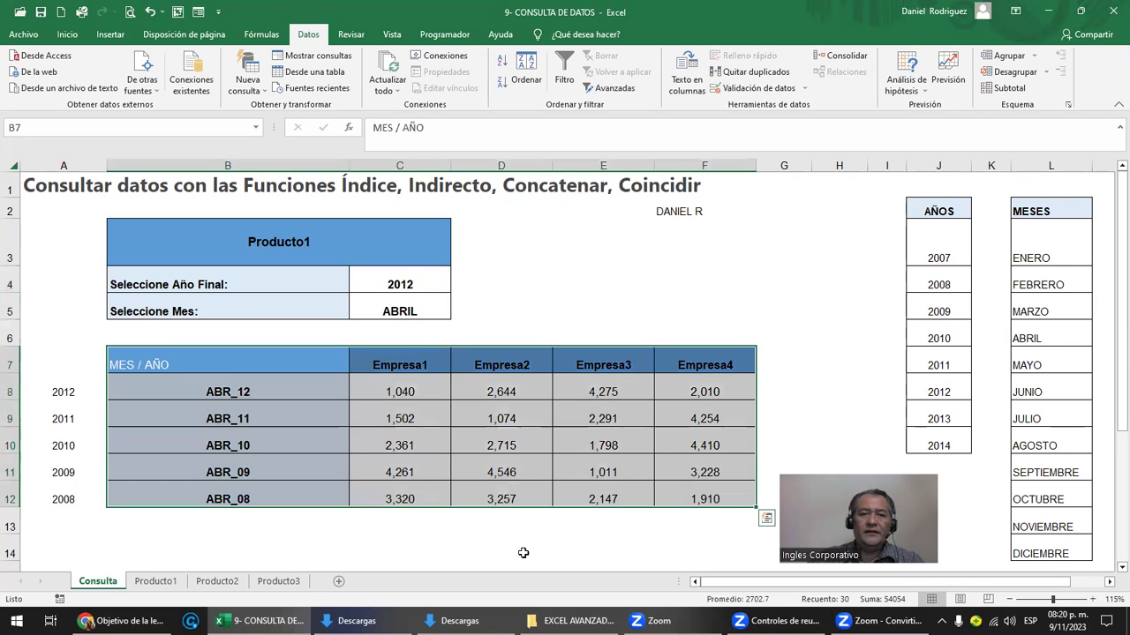
left_click(546, 277)
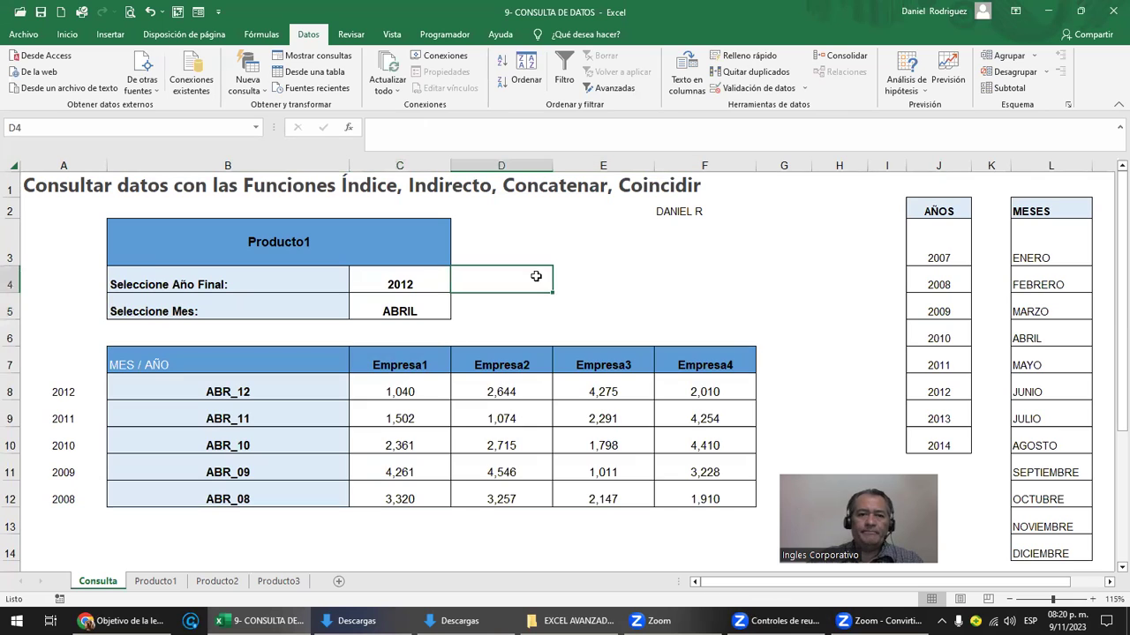
left_click(300, 237)
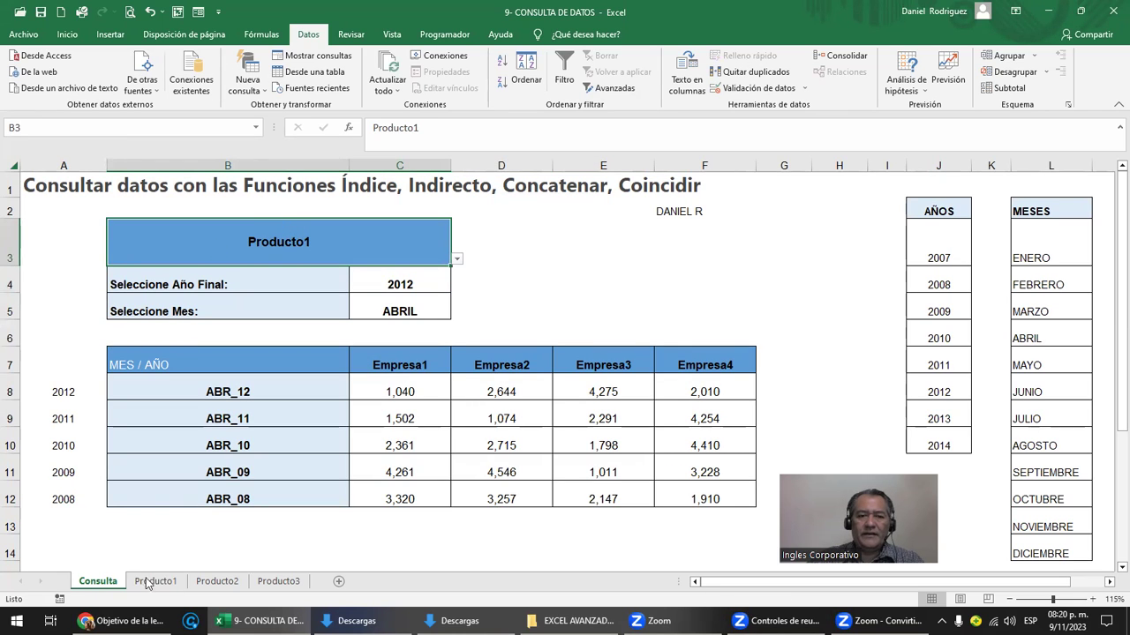
left_click(455, 261)
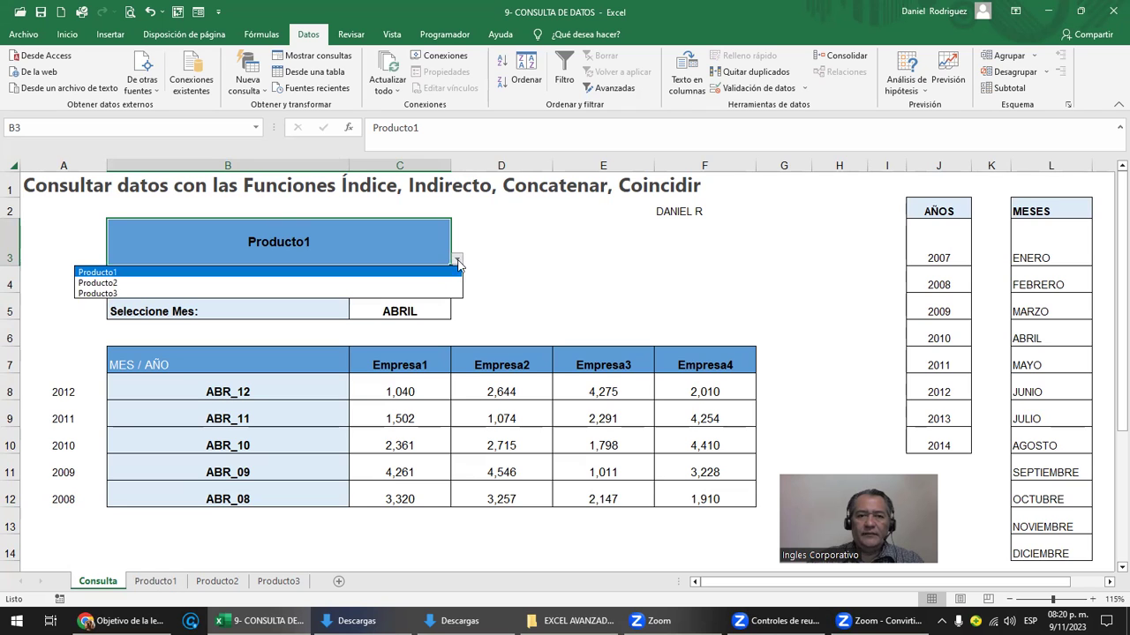
left_click(222, 295)
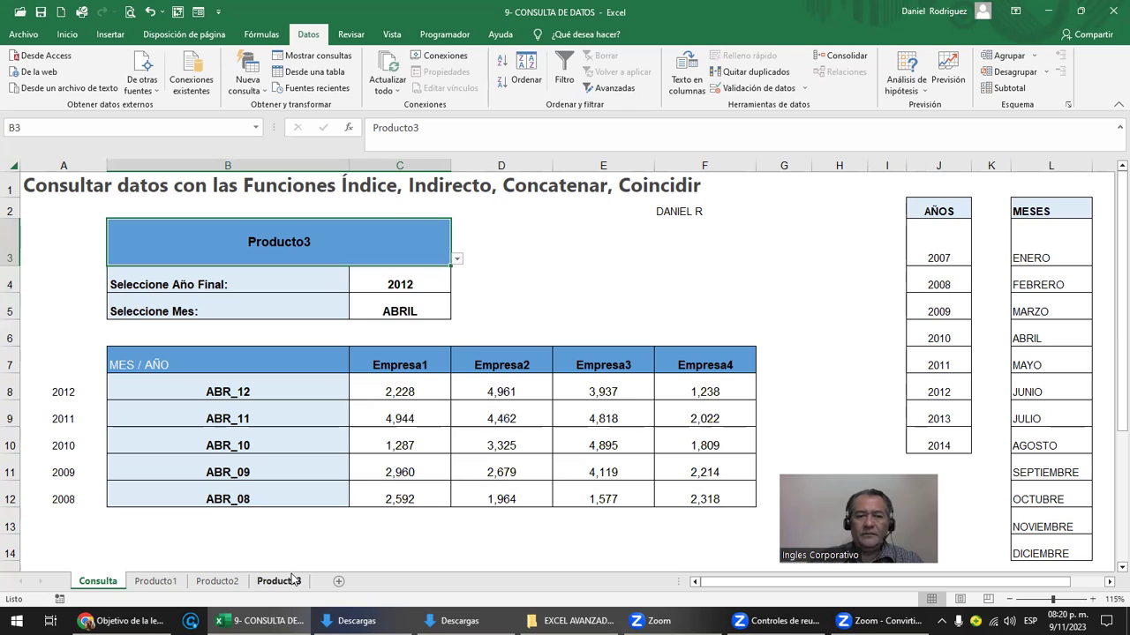
left_click(411, 282)
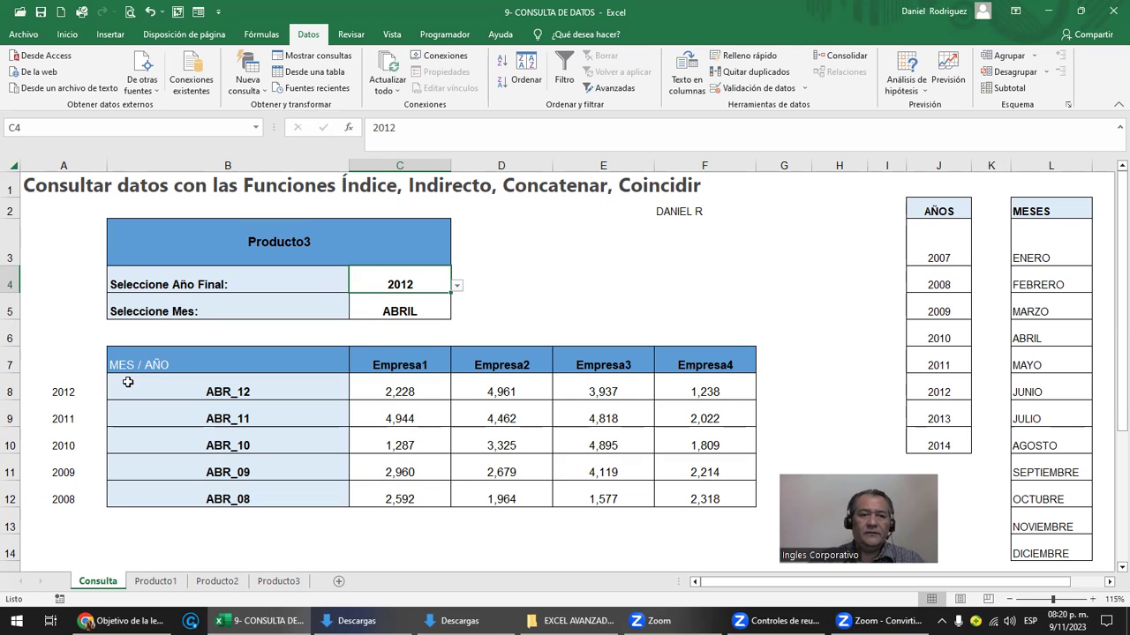
left_click(410, 308)
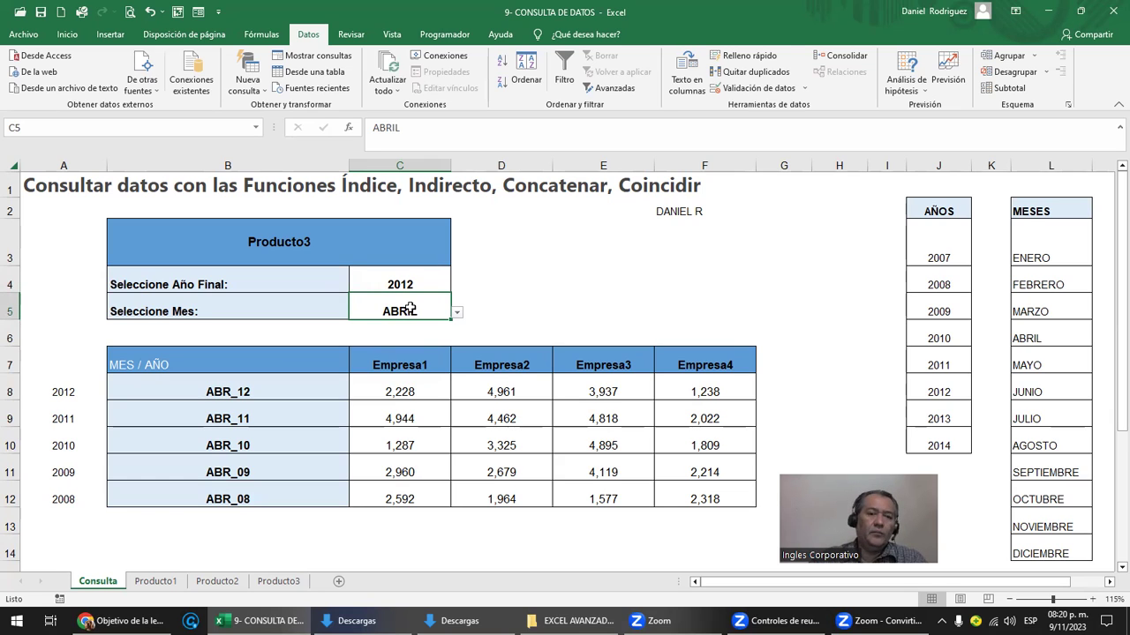
left_click(231, 388)
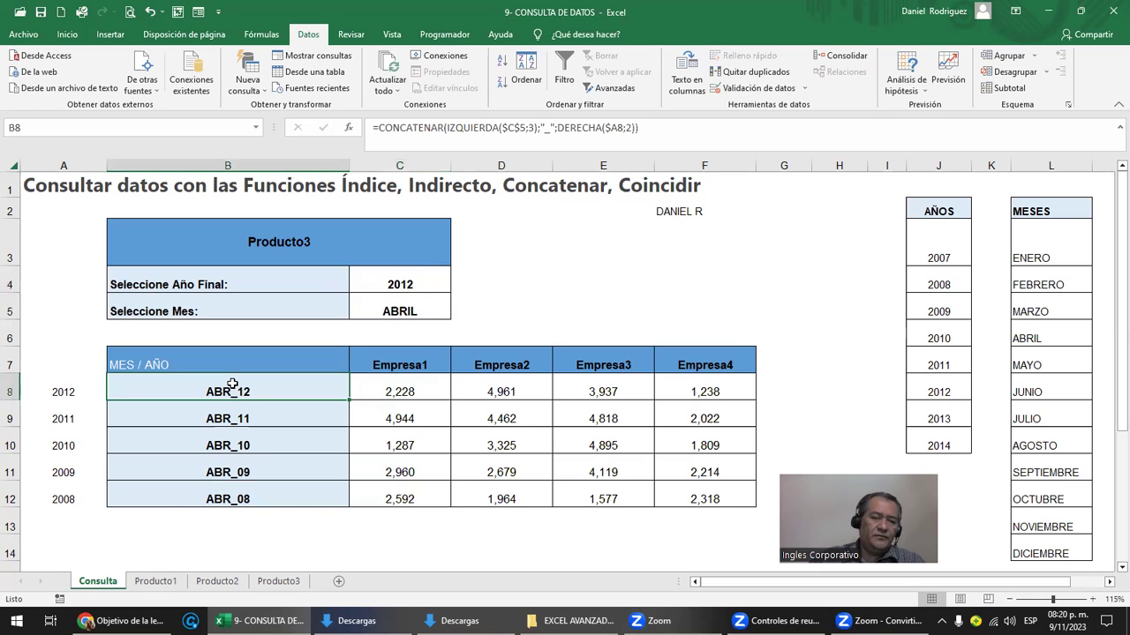
left_click(222, 419)
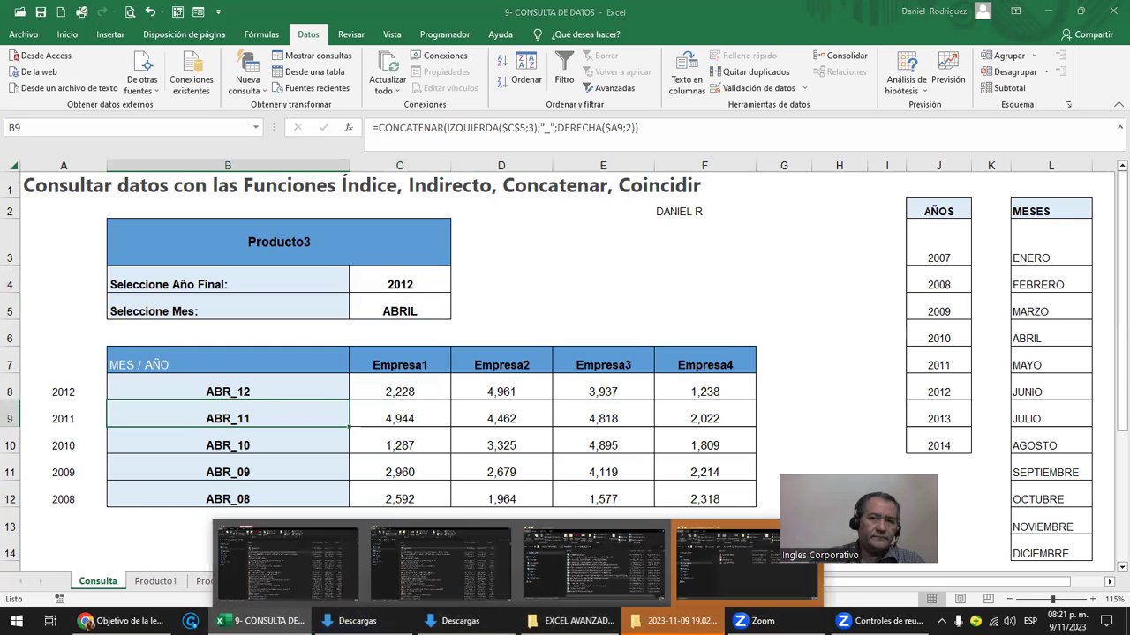
left_click(671, 620)
left_click(883, 109)
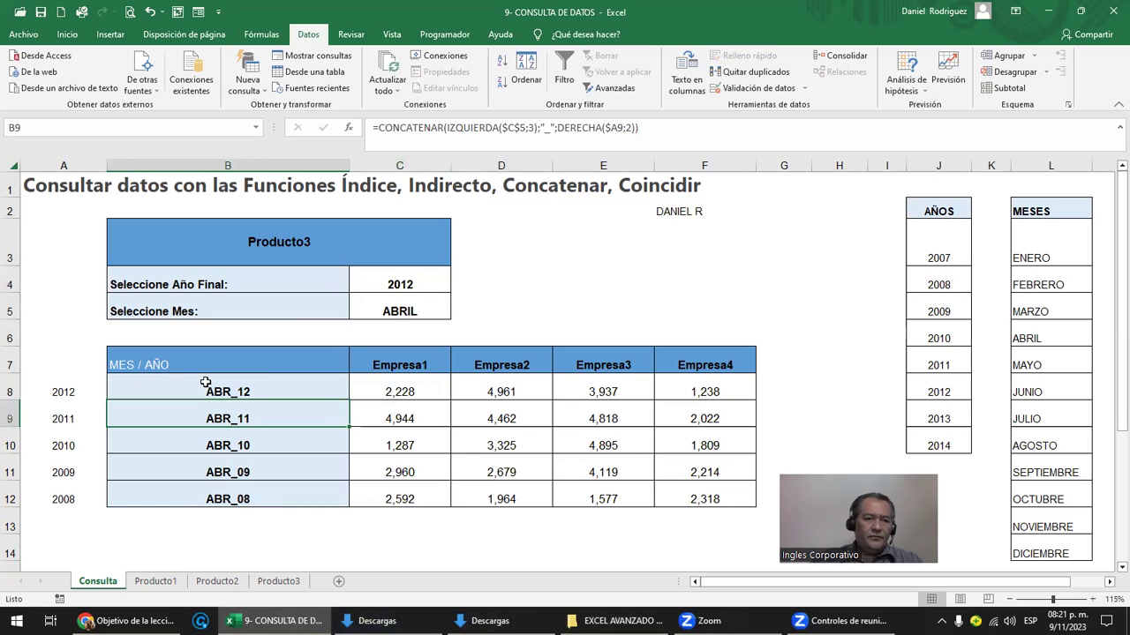
double_click(262, 392)
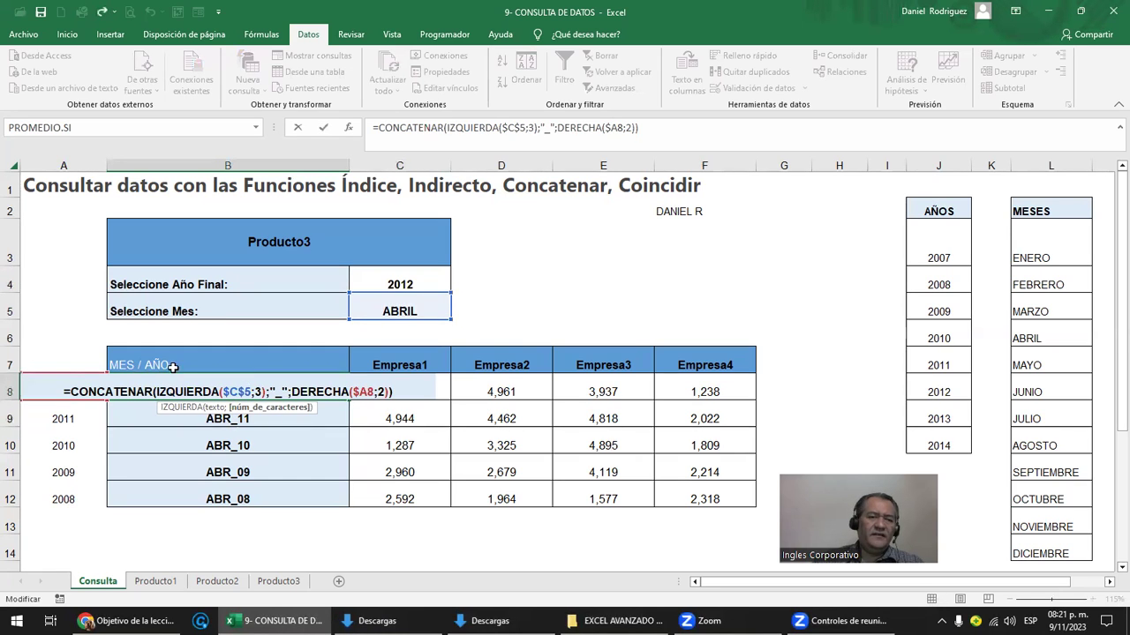
key("ctrl+Return")
left_click(50, 394)
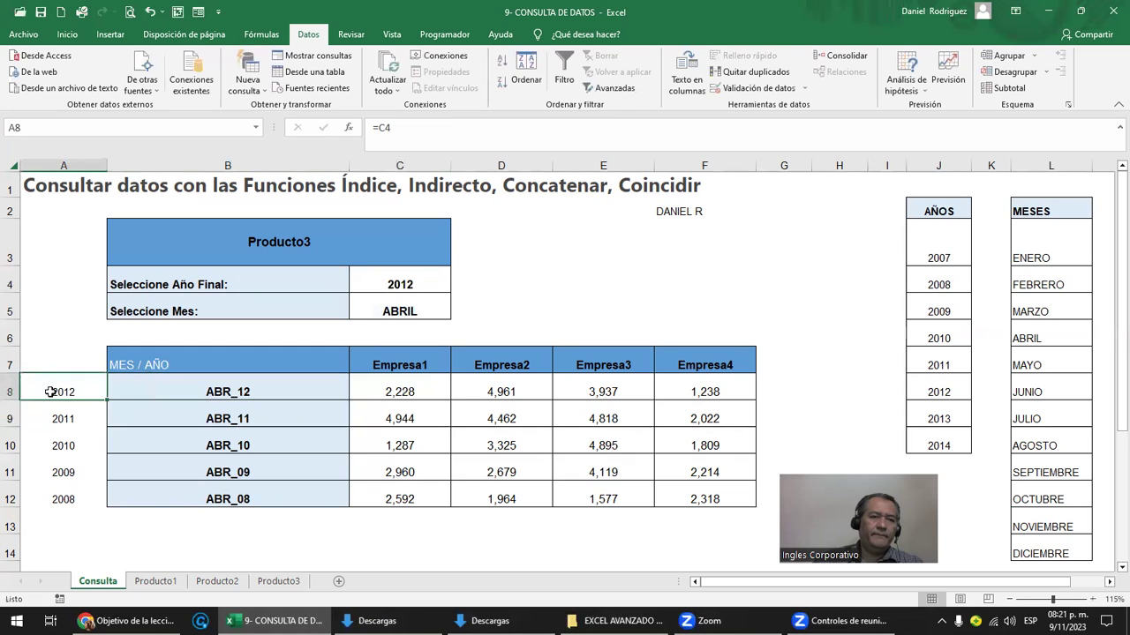
left_click(250, 391)
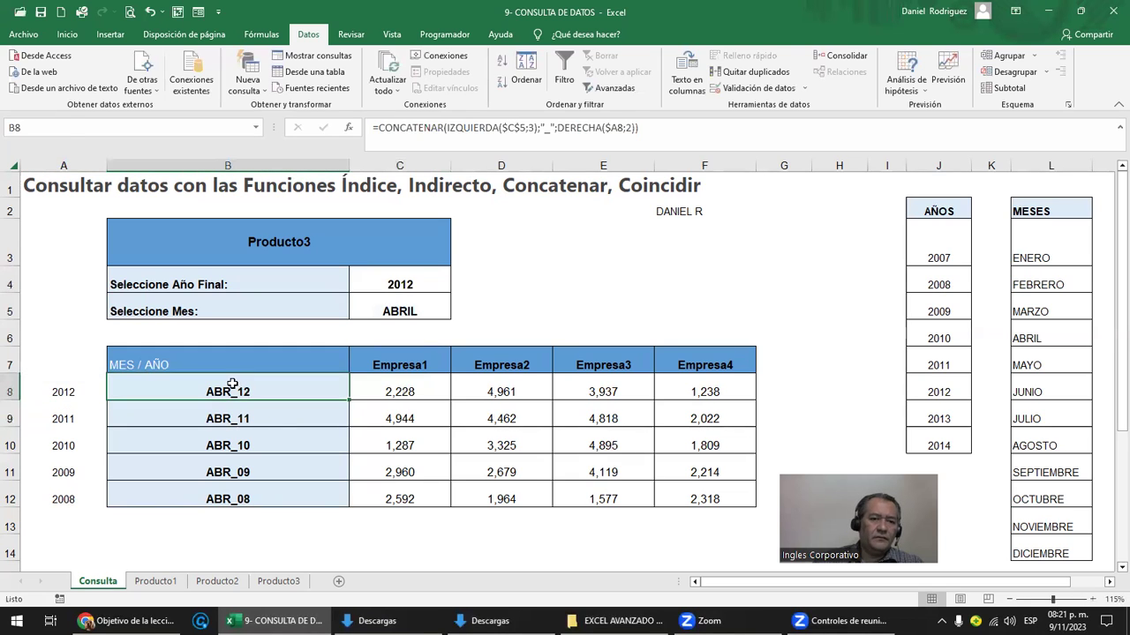
double_click(233, 386)
left_click_drag(233, 391, 255, 391)
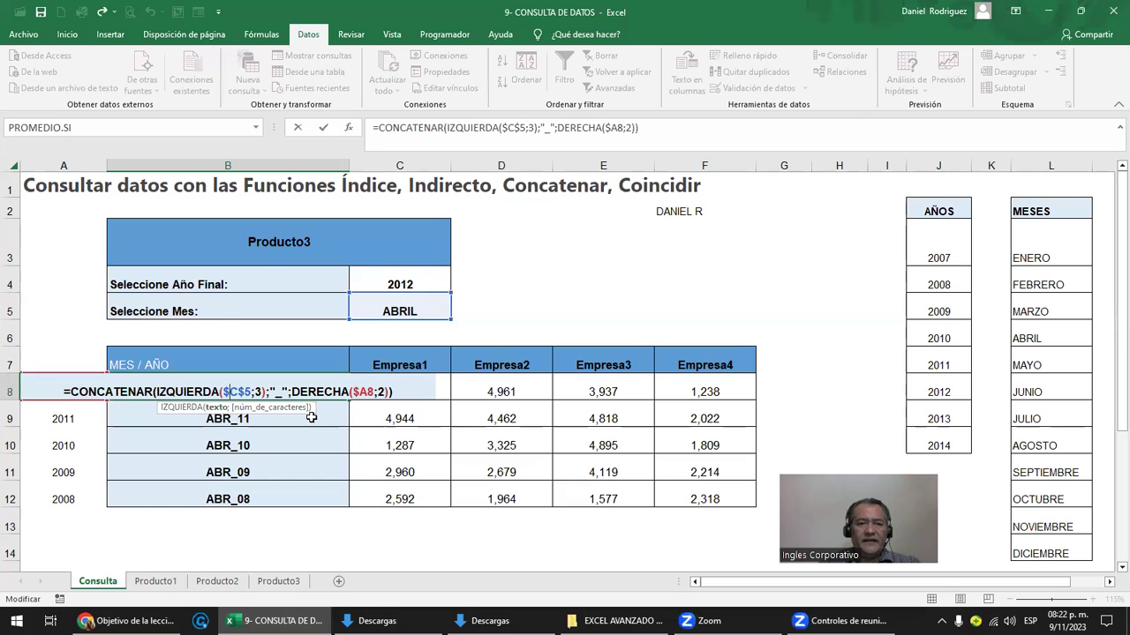
key("ctrl+Return")
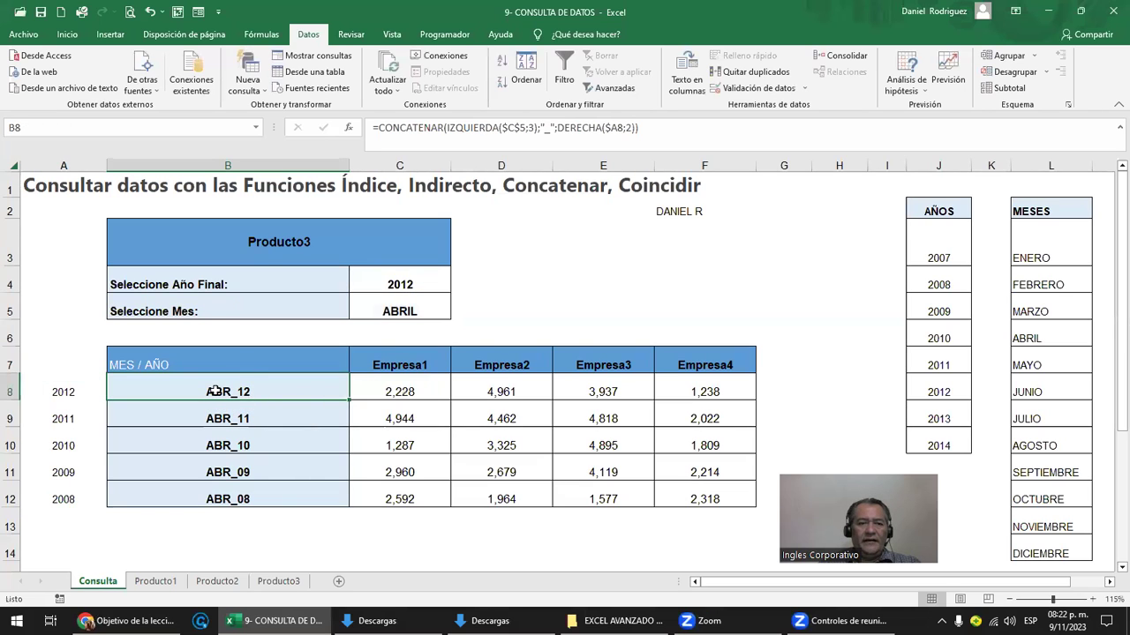
Pick ENERO from C5's month dropdown, check the B8 key formula, and widen column A
left_click(408, 312)
left_click(456, 312)
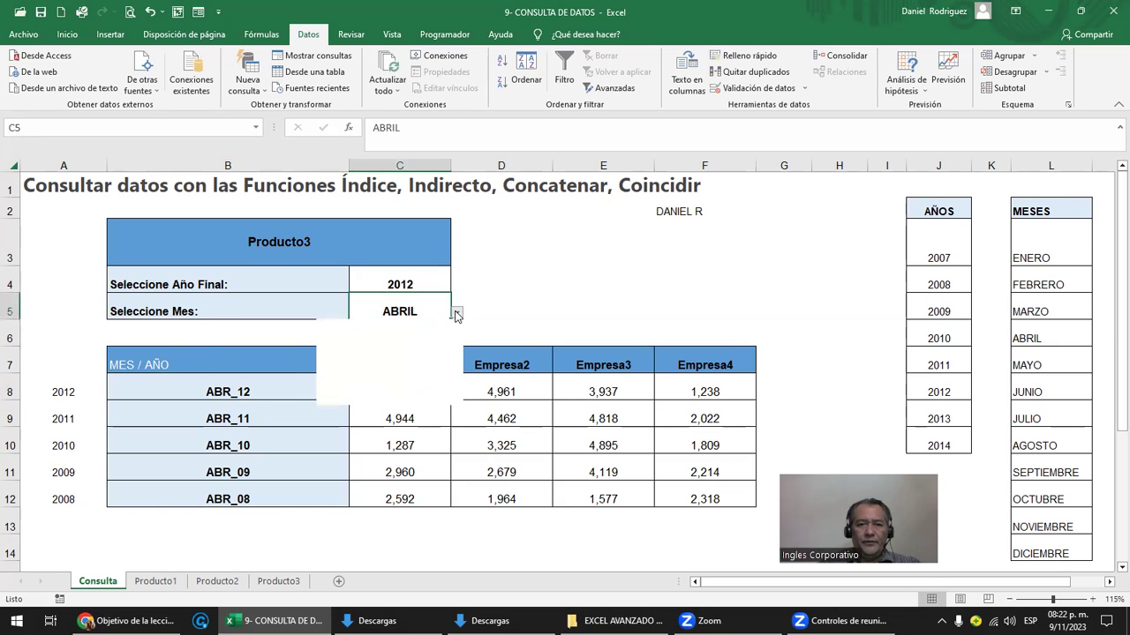
scroll(457, 375, "up", 1)
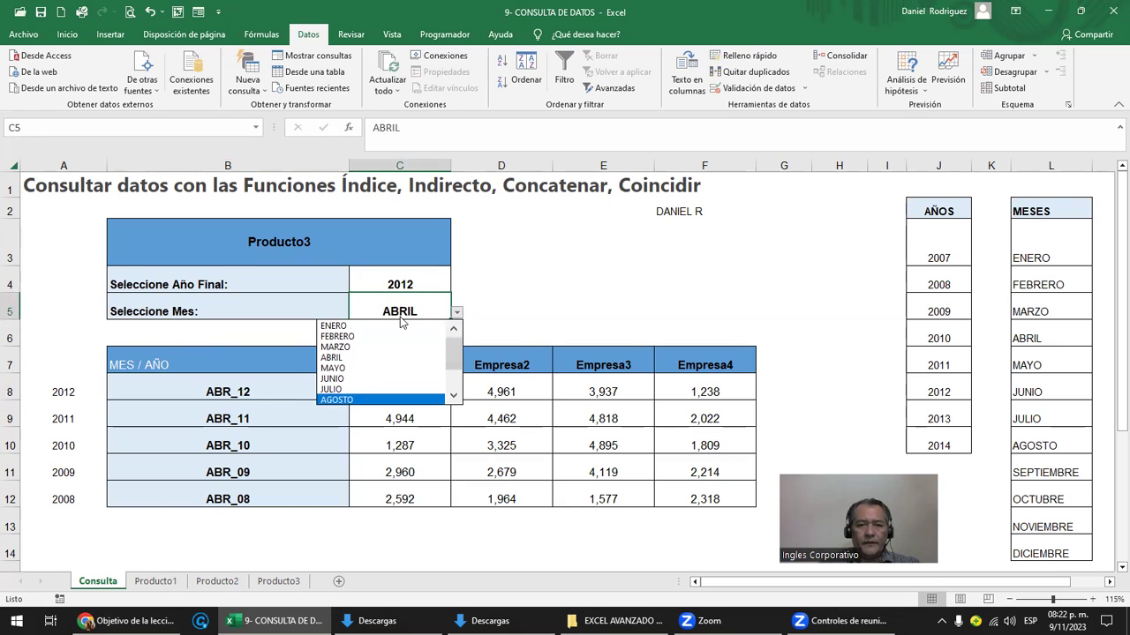
left_click(338, 326)
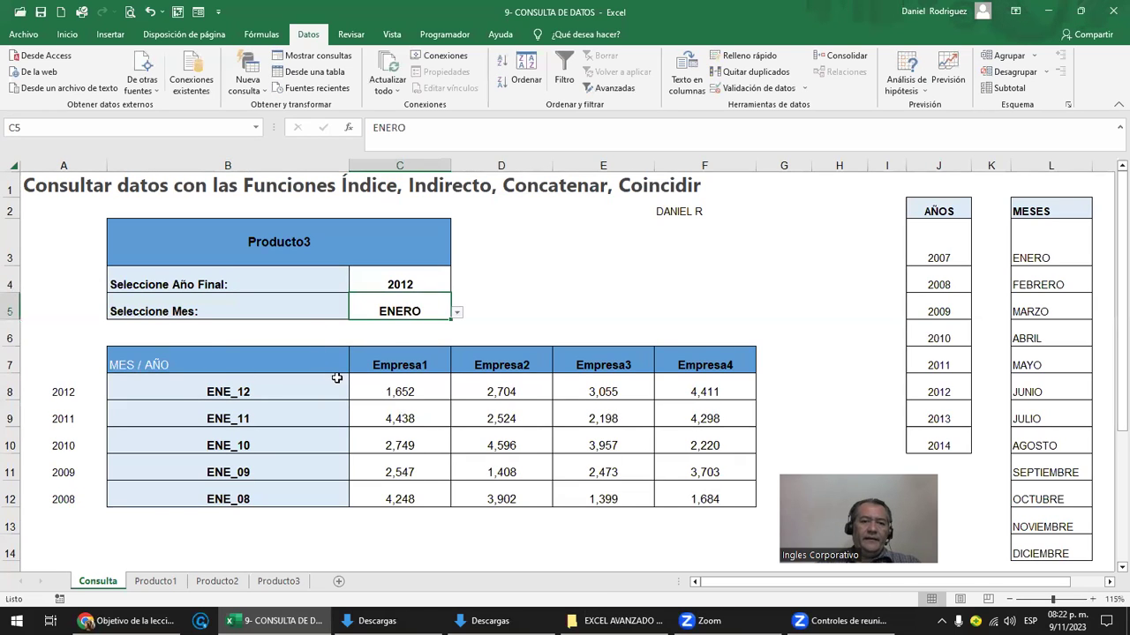
left_click(237, 391)
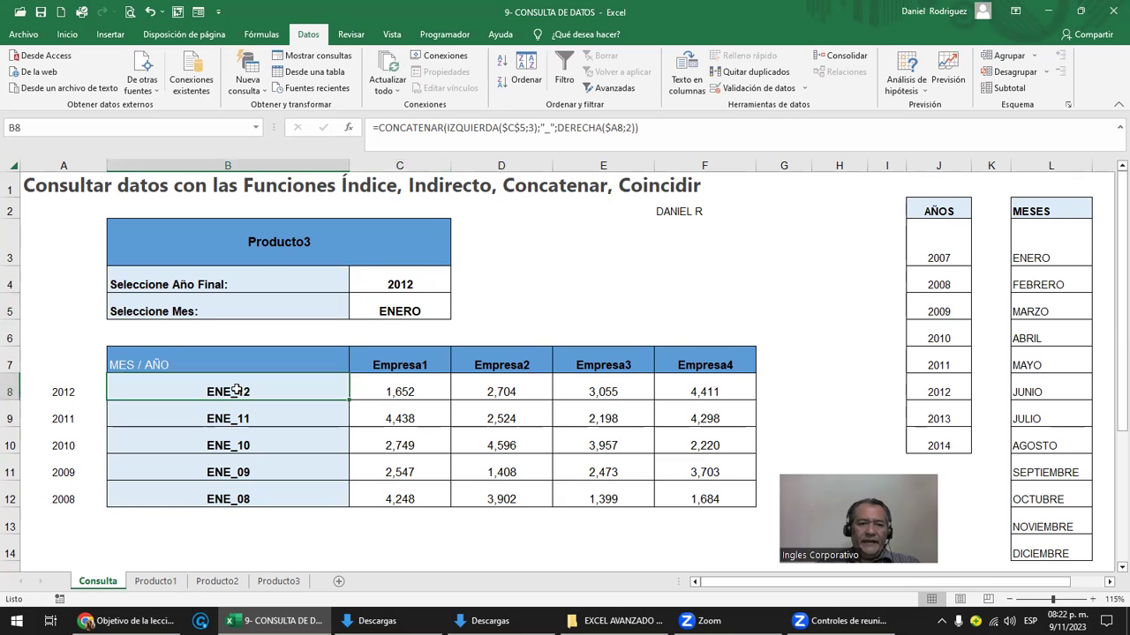
left_click_drag(107, 166, 189, 166)
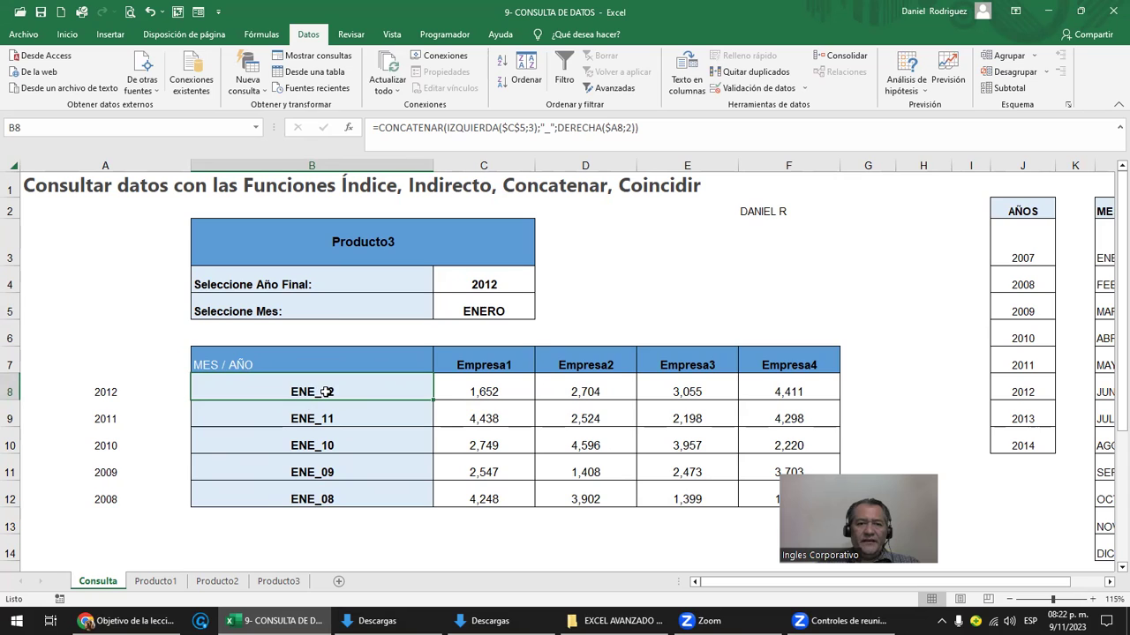
left_click(494, 284)
left_click_drag(494, 284, 500, 310)
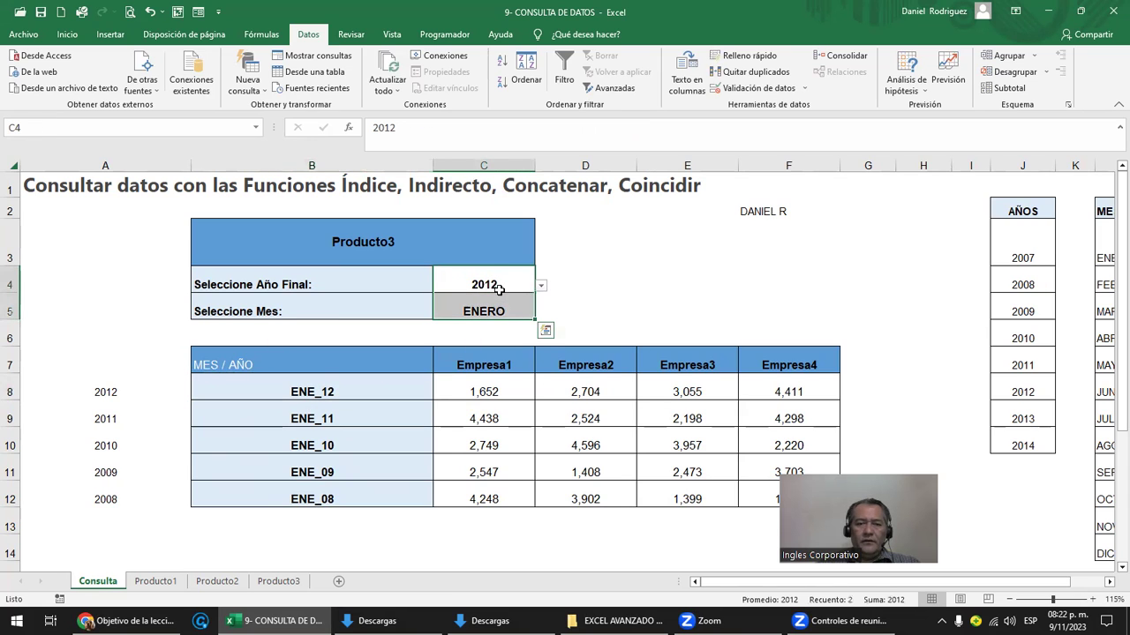
left_click_drag(479, 281, 484, 308)
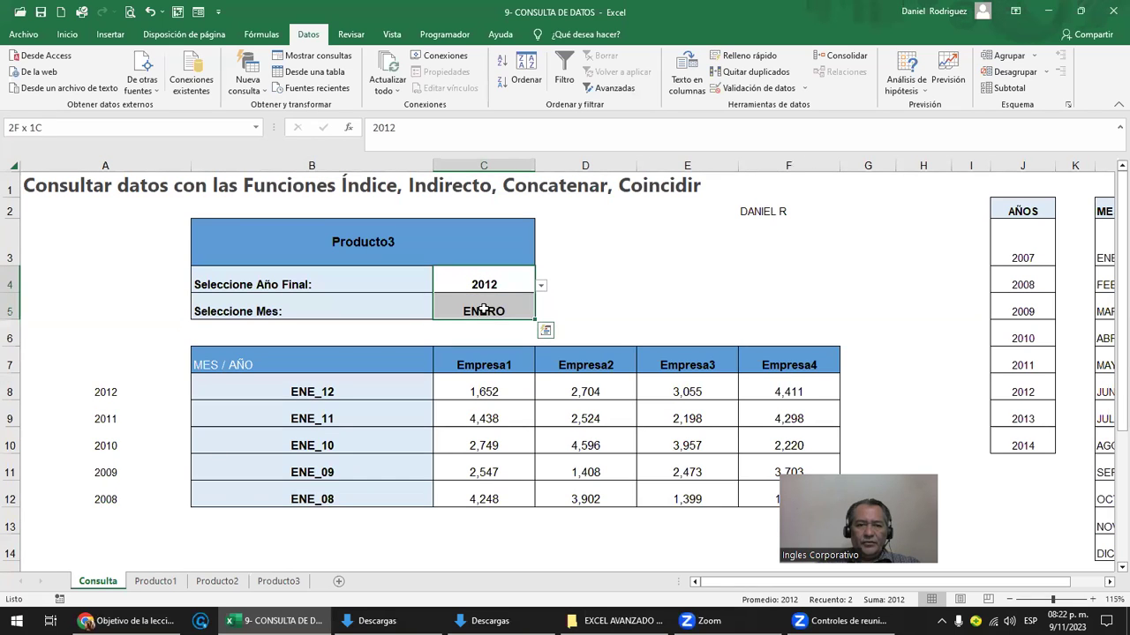
left_click(342, 397)
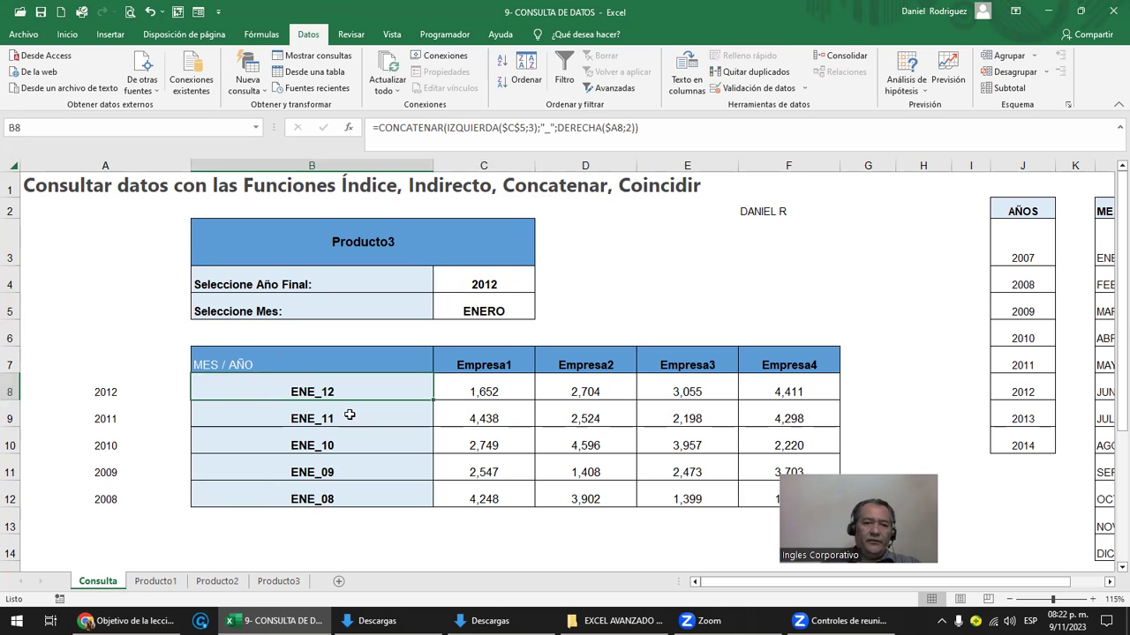
left_click(344, 414)
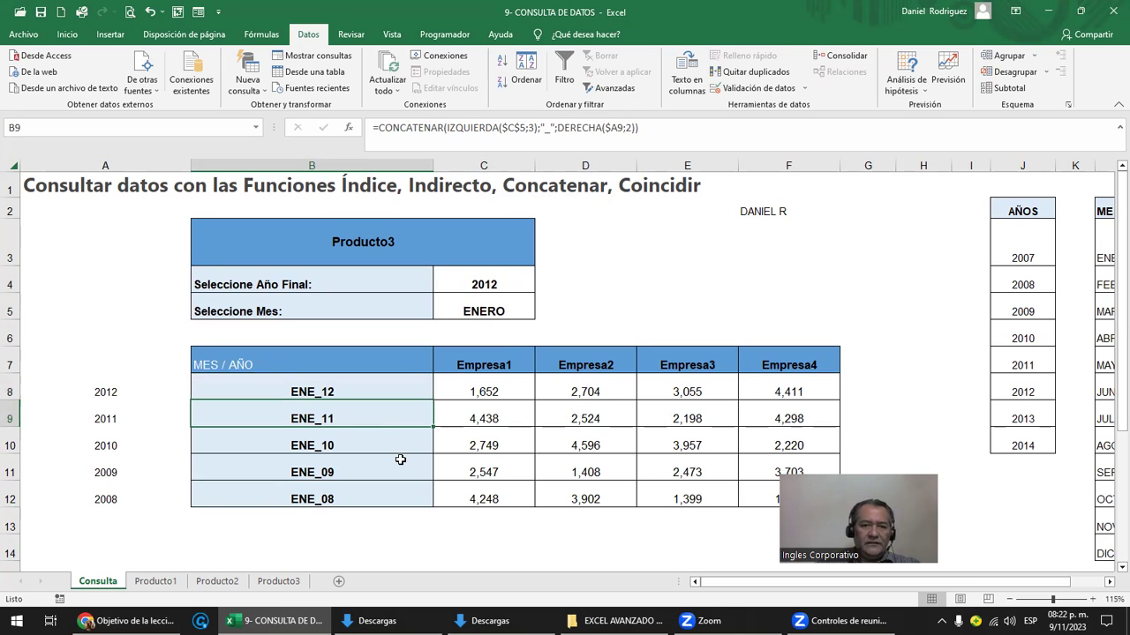
left_click(479, 311)
left_click(510, 282)
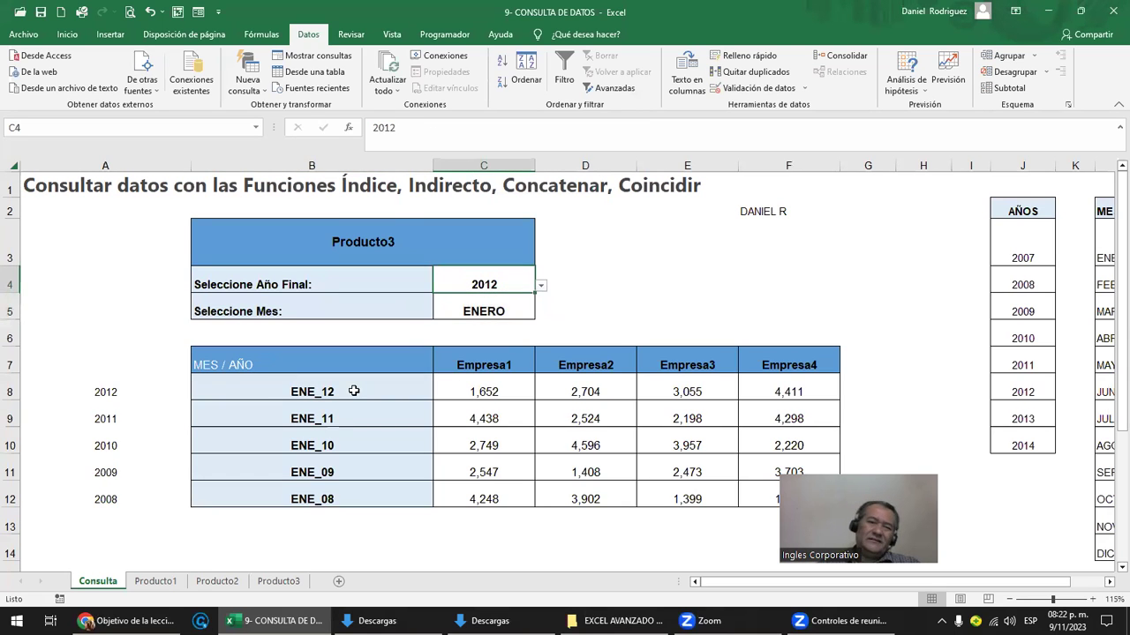
left_click_drag(479, 284, 484, 310)
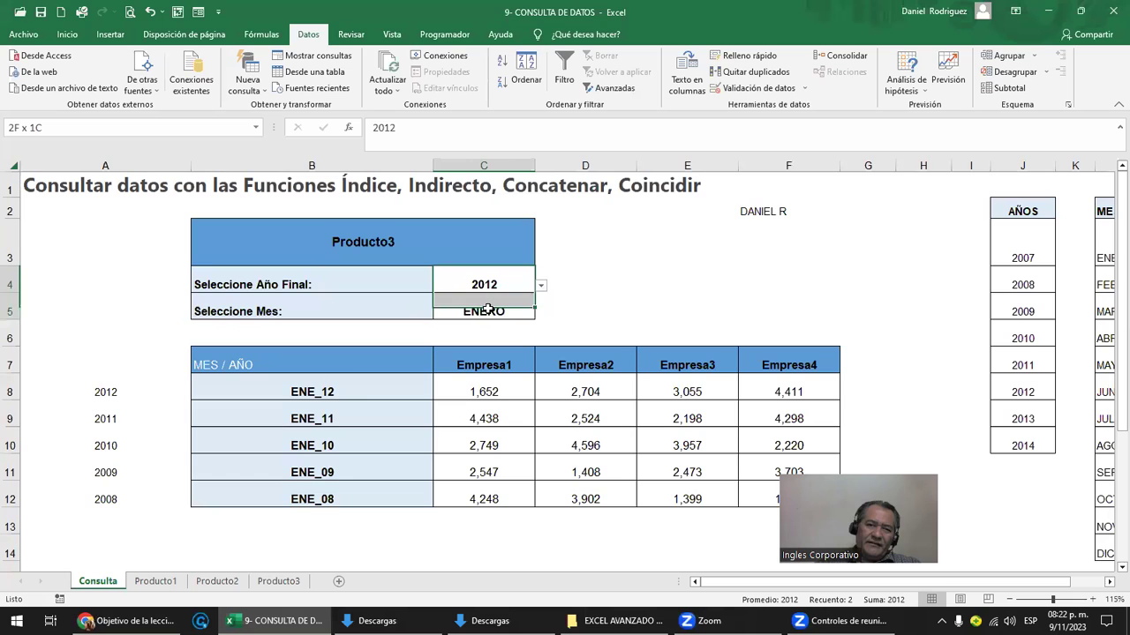
left_click(386, 392)
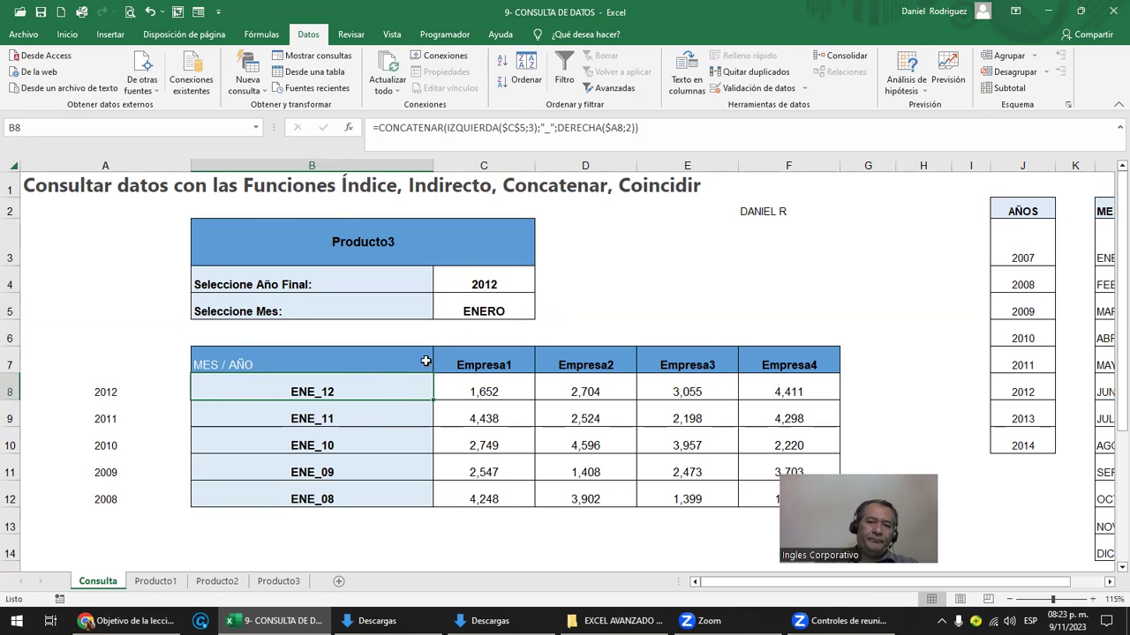
double_click(340, 392)
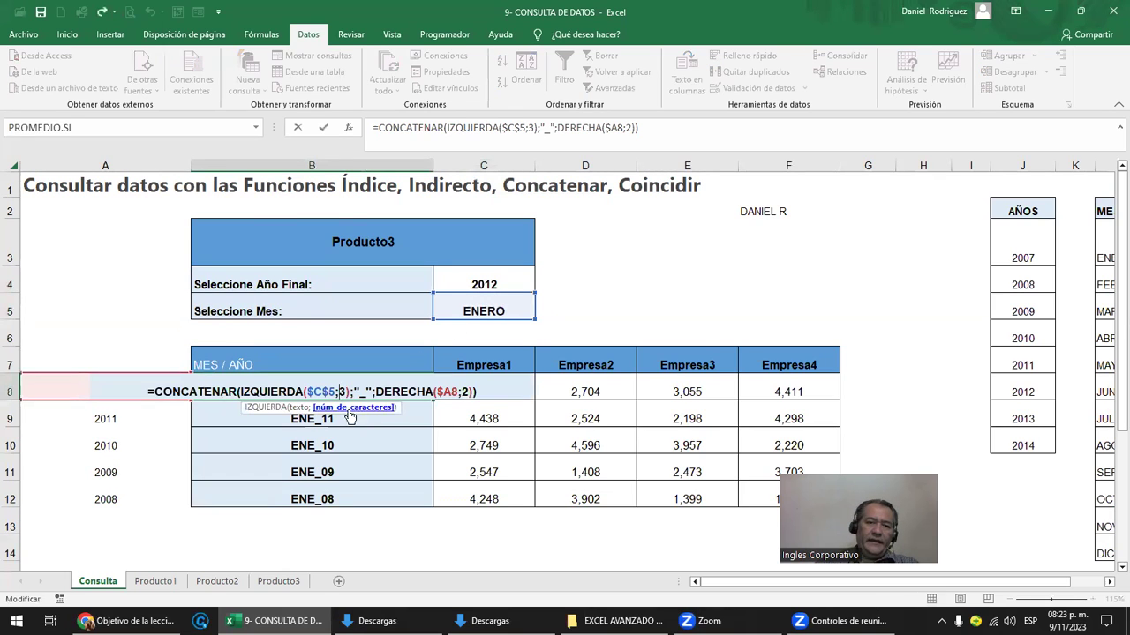
left_click(308, 392)
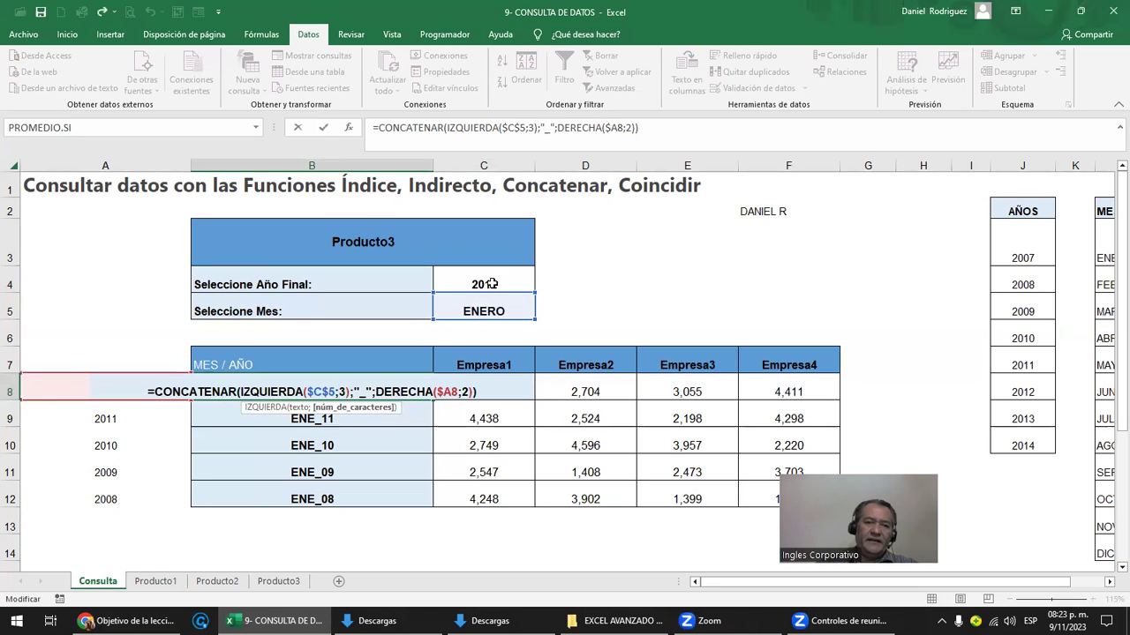
key("Return")
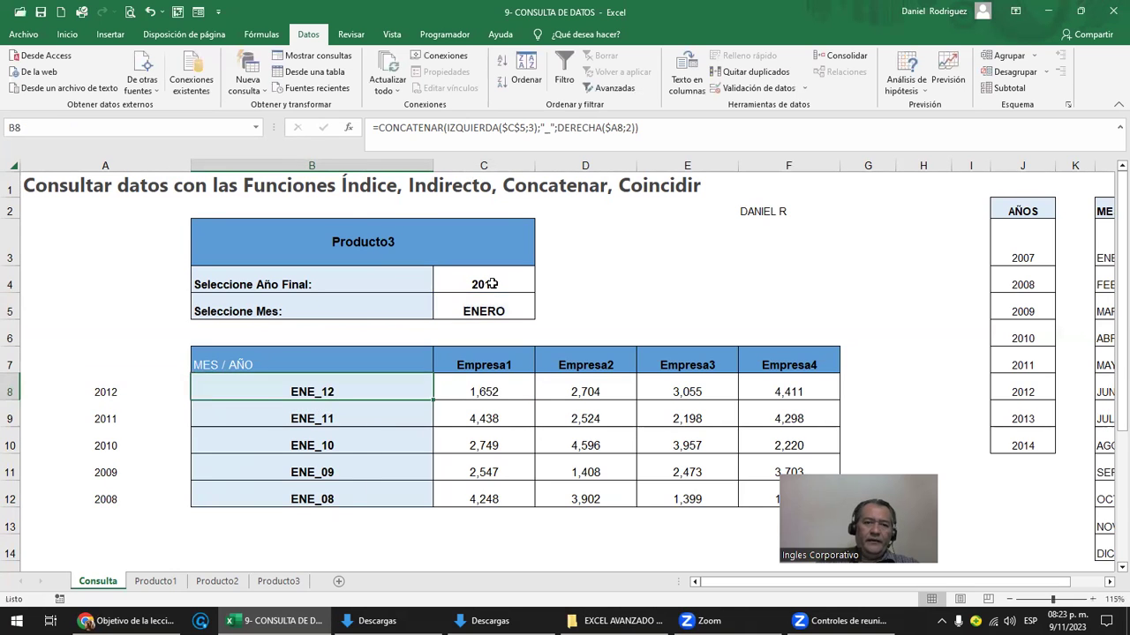
left_click(517, 271)
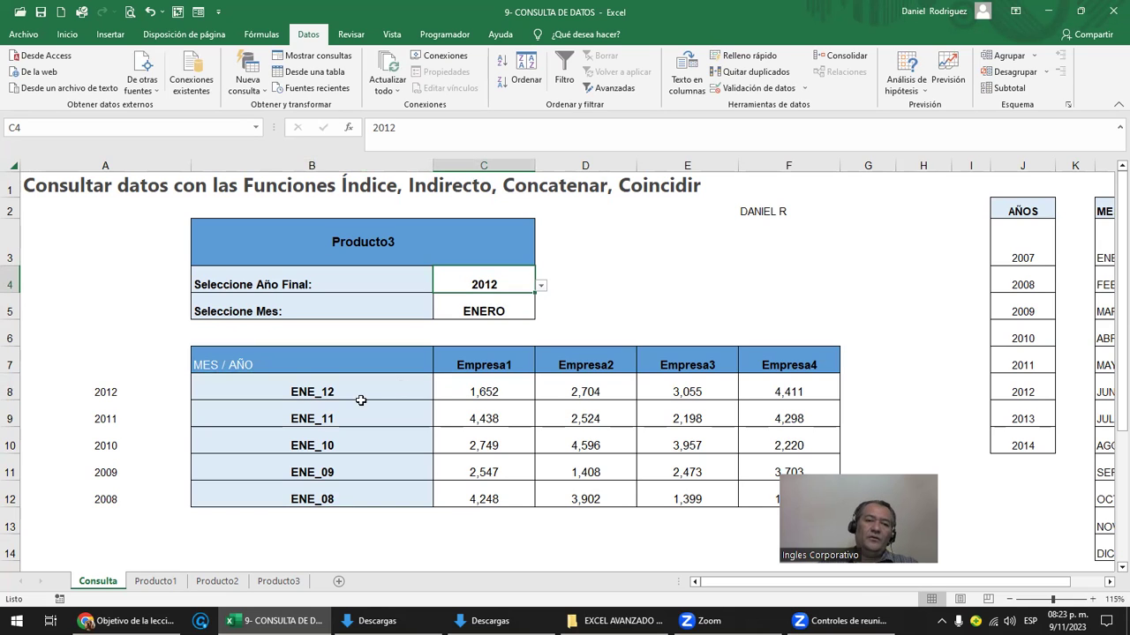
left_click_drag(345, 384, 318, 490)
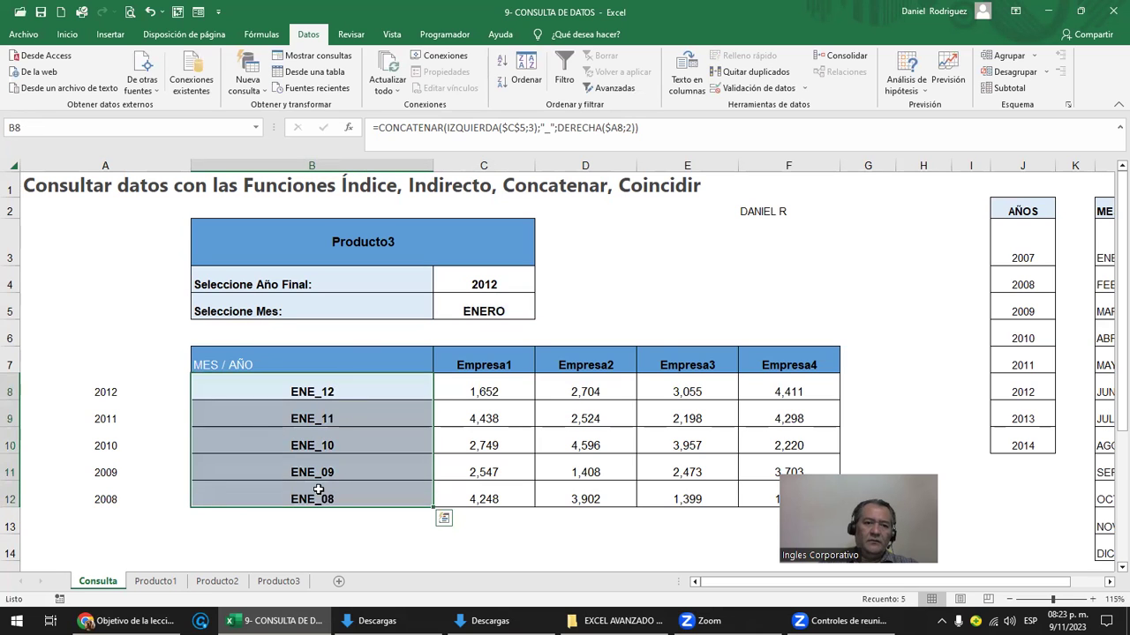
left_click_drag(258, 419, 785, 527)
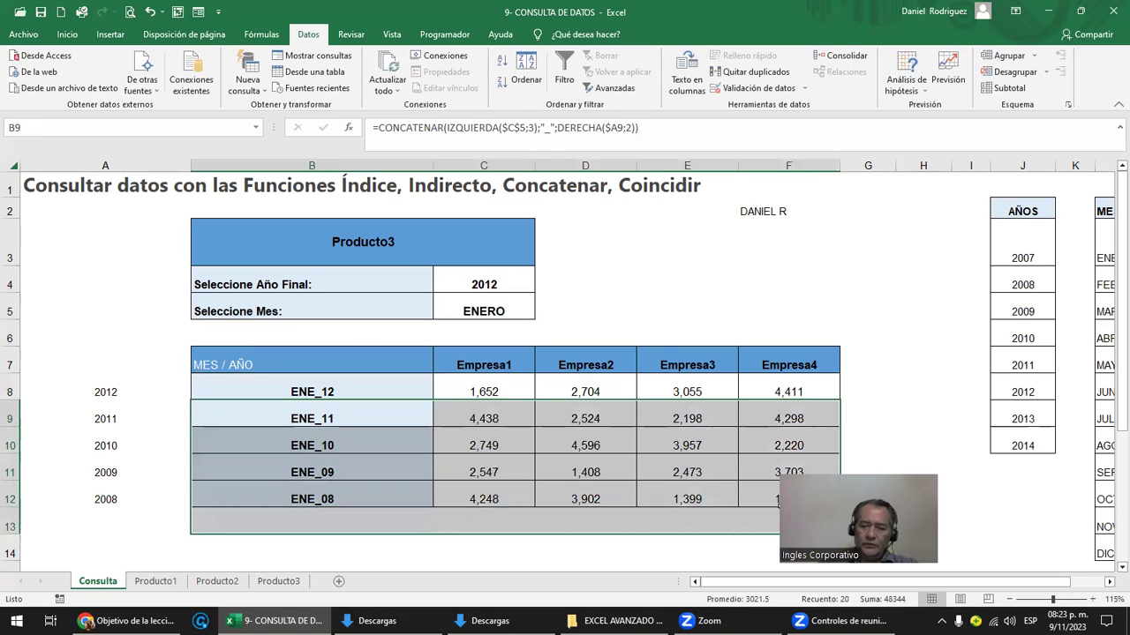
key("Delete")
double_click(349, 390)
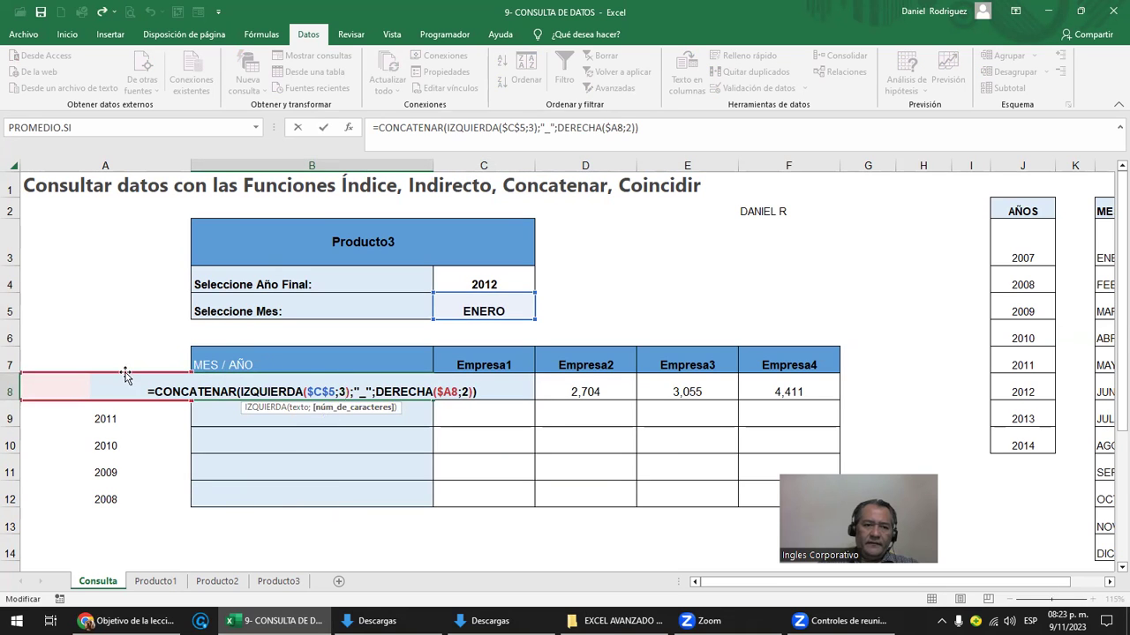
key("Home")
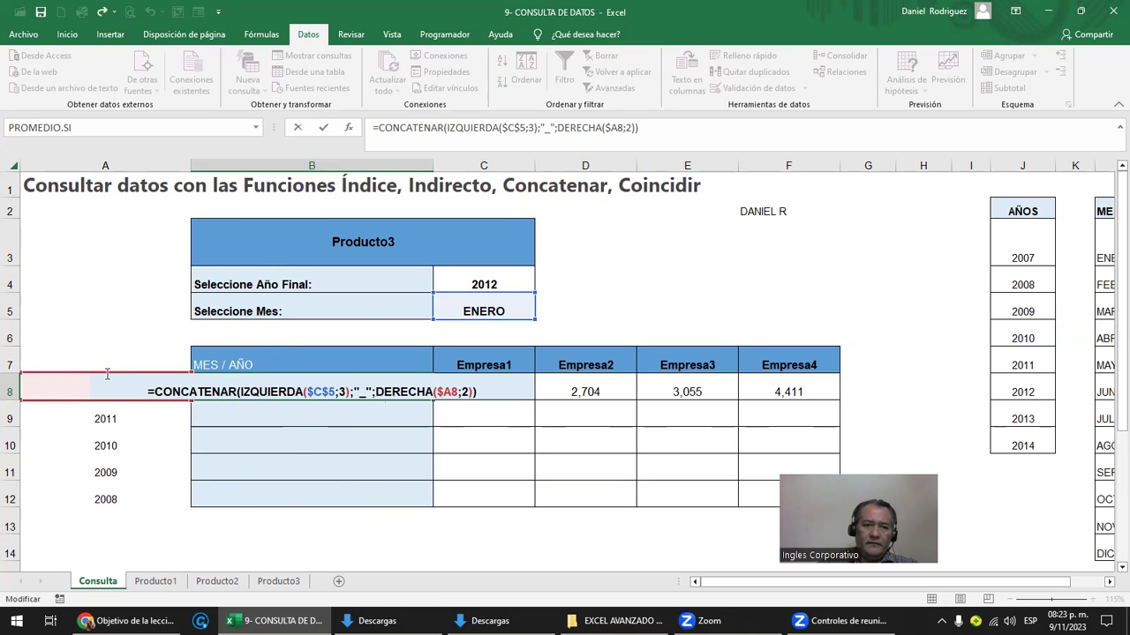
left_click(444, 391)
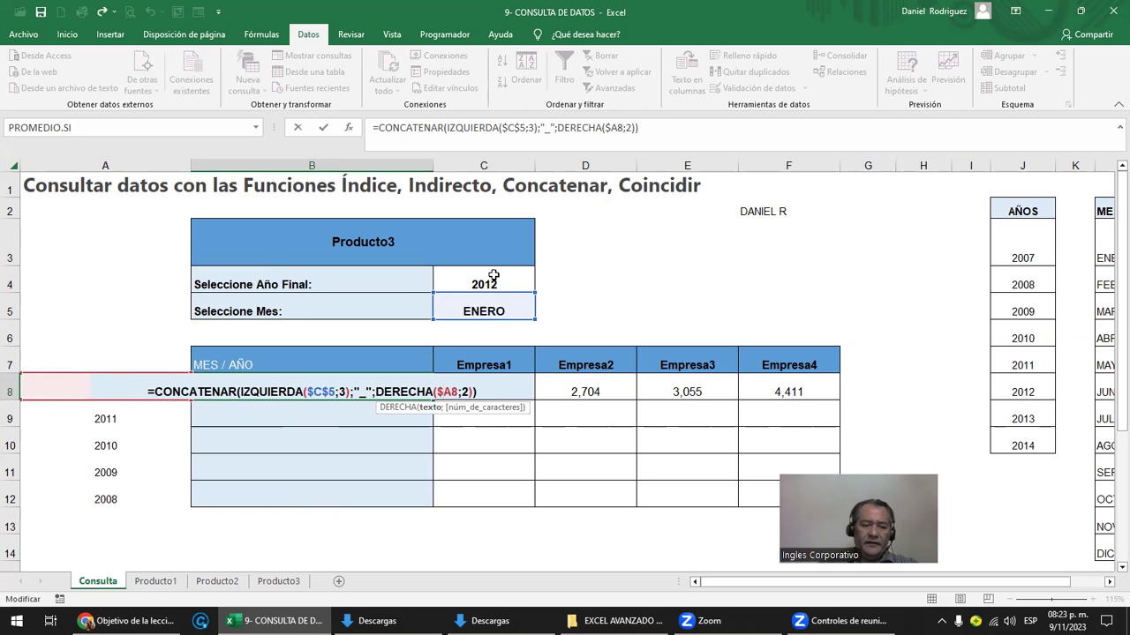
key("ctrl+Return")
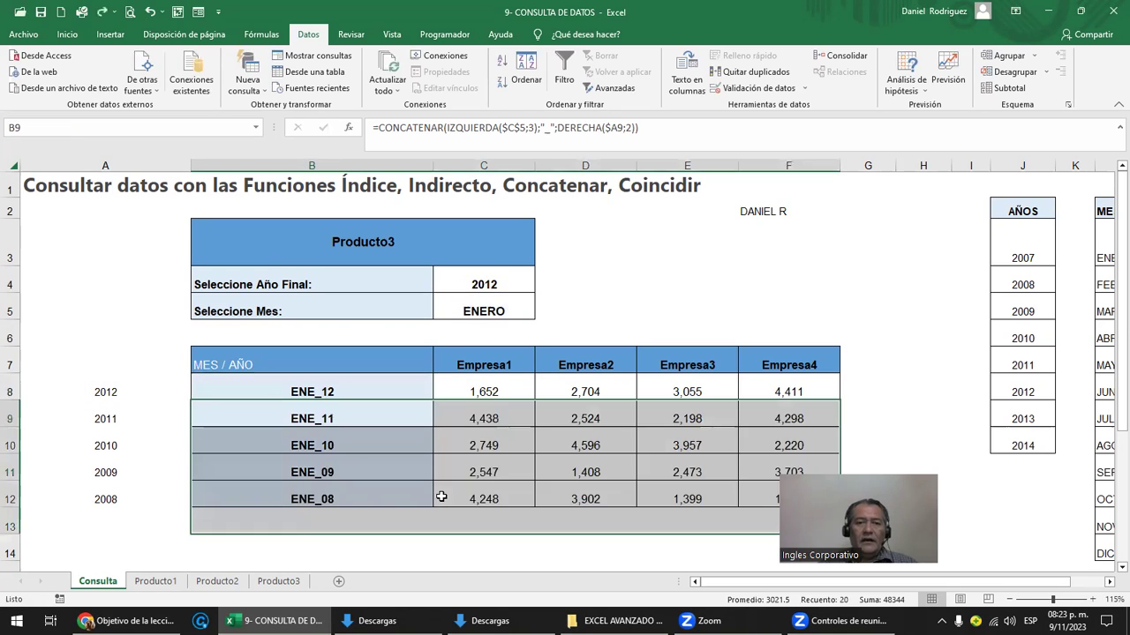
left_click(474, 288)
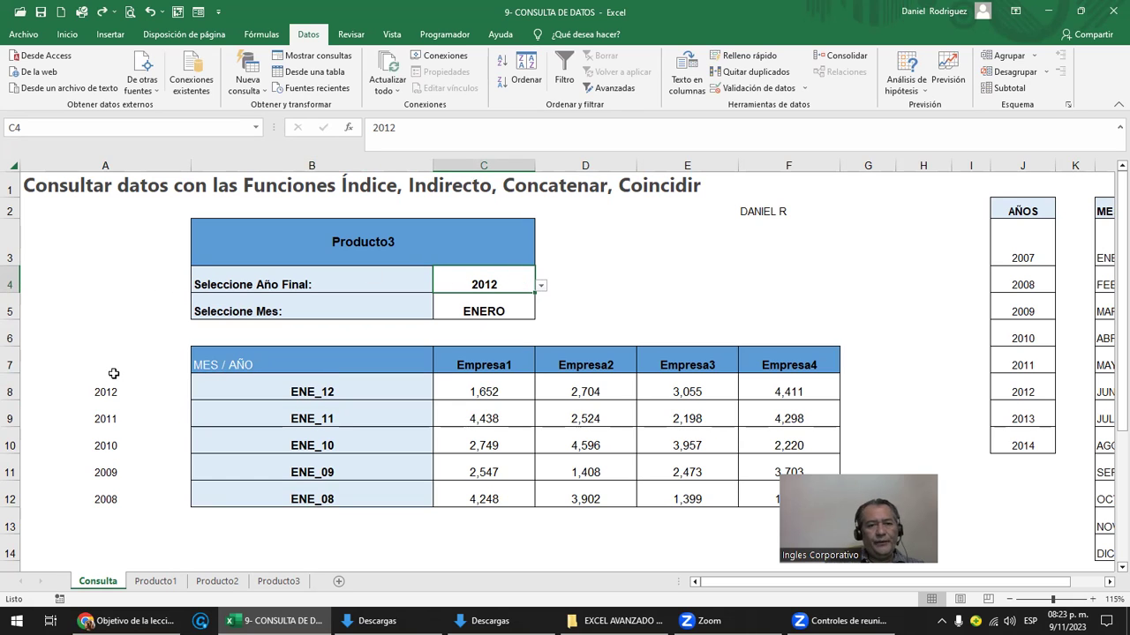
left_click_drag(113, 395, 106, 499)
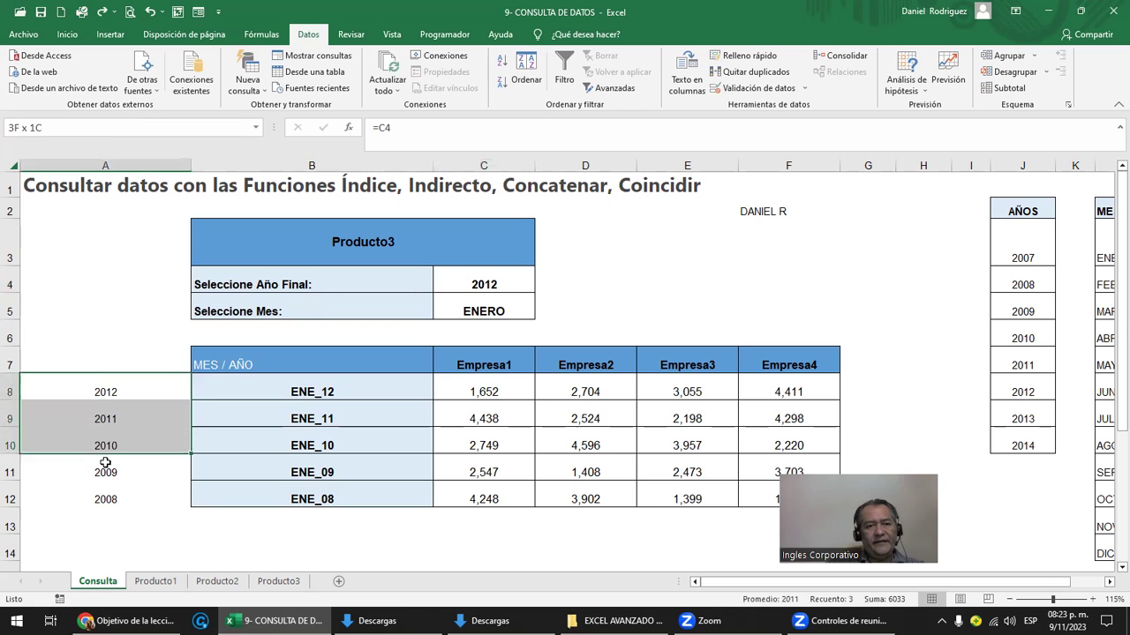
left_click(126, 385)
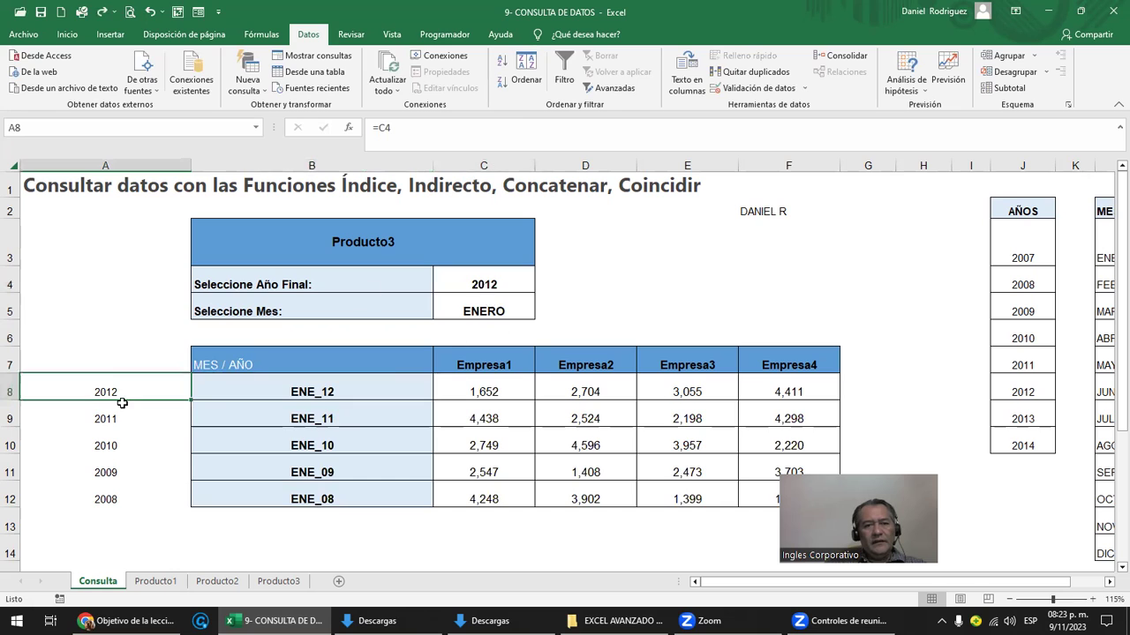
double_click(92, 392)
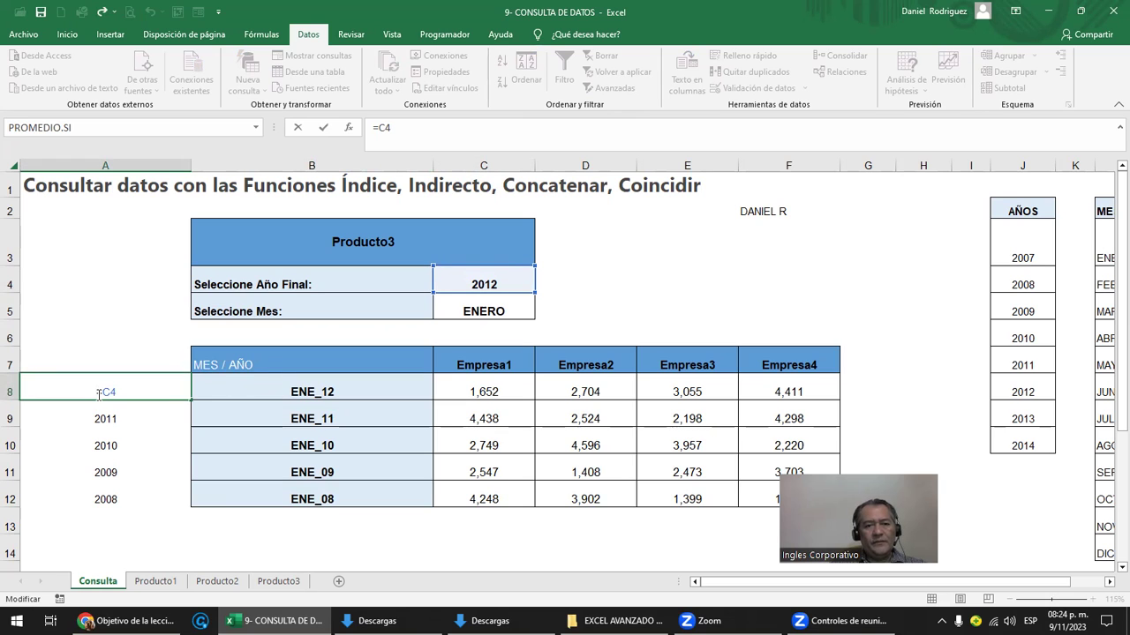
key("Return")
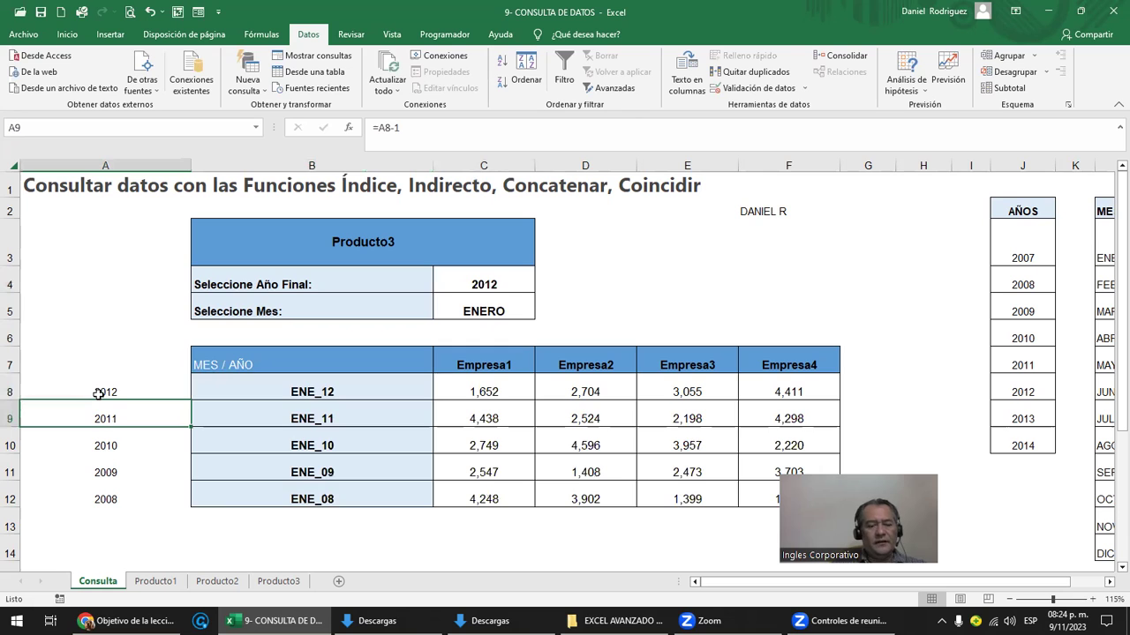
key("F2")
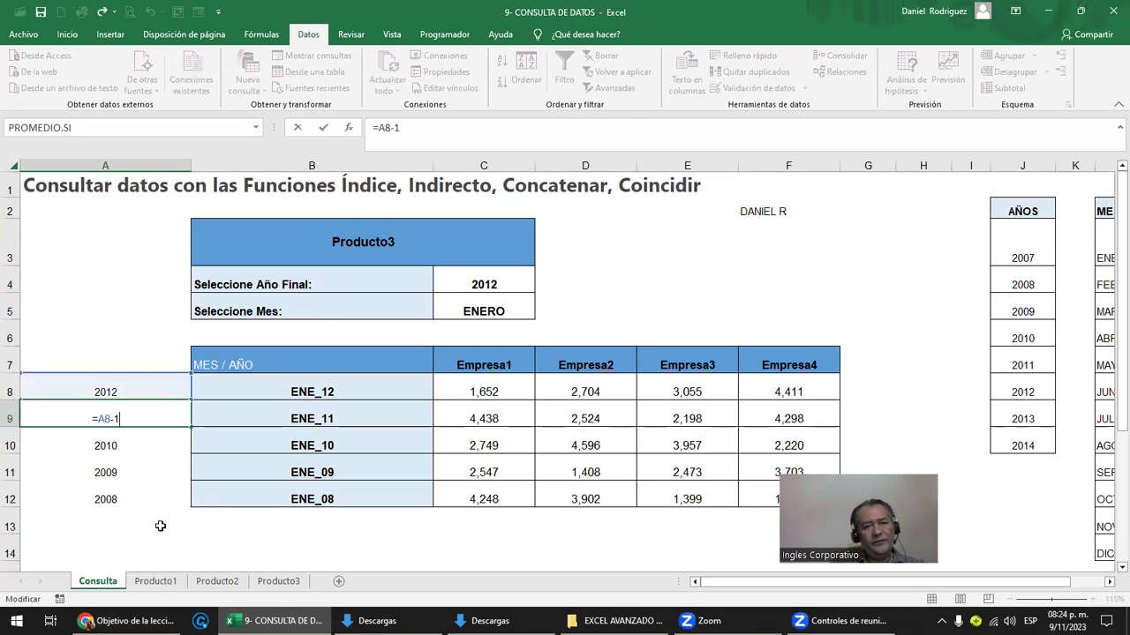
key("Escape")
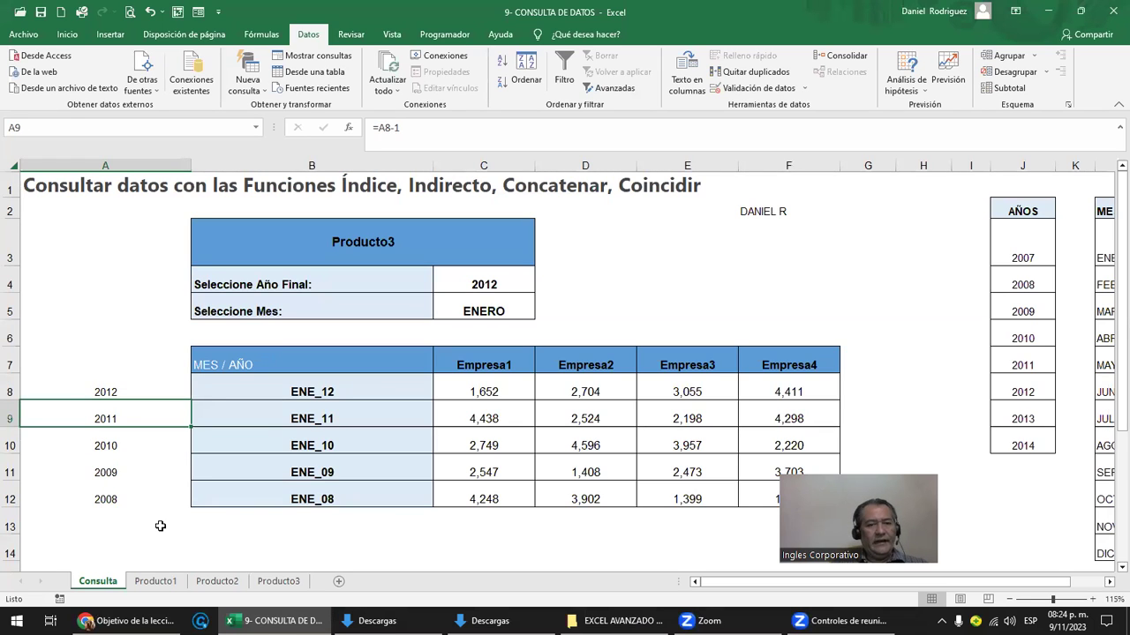
key("Down")
key("F2")
key("Return")
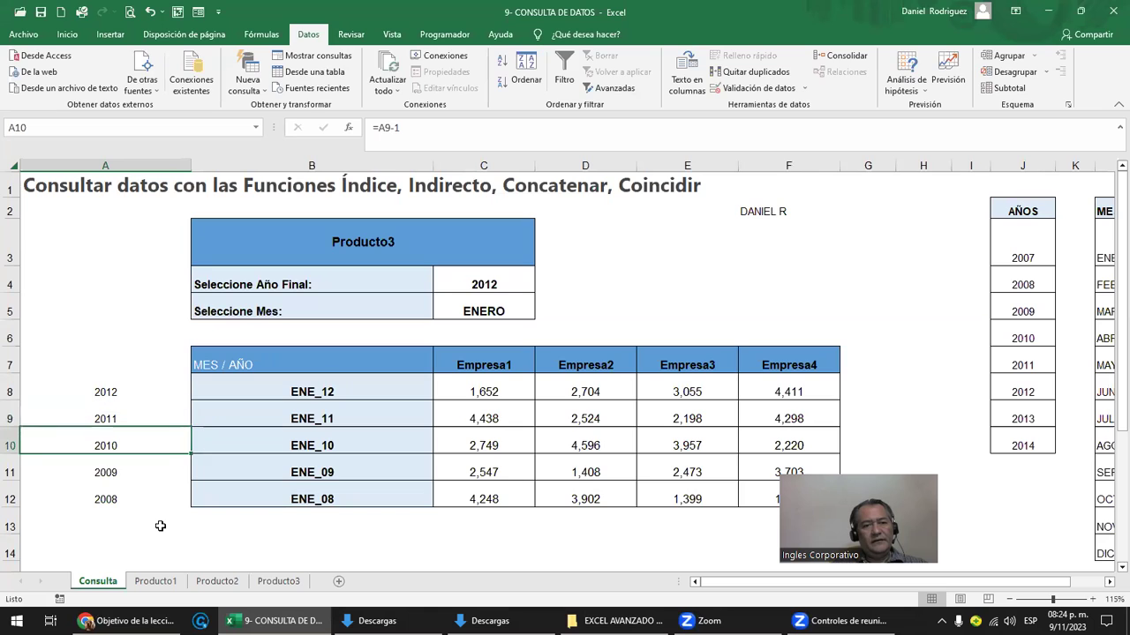
key("Down")
key("F2")
key("Return")
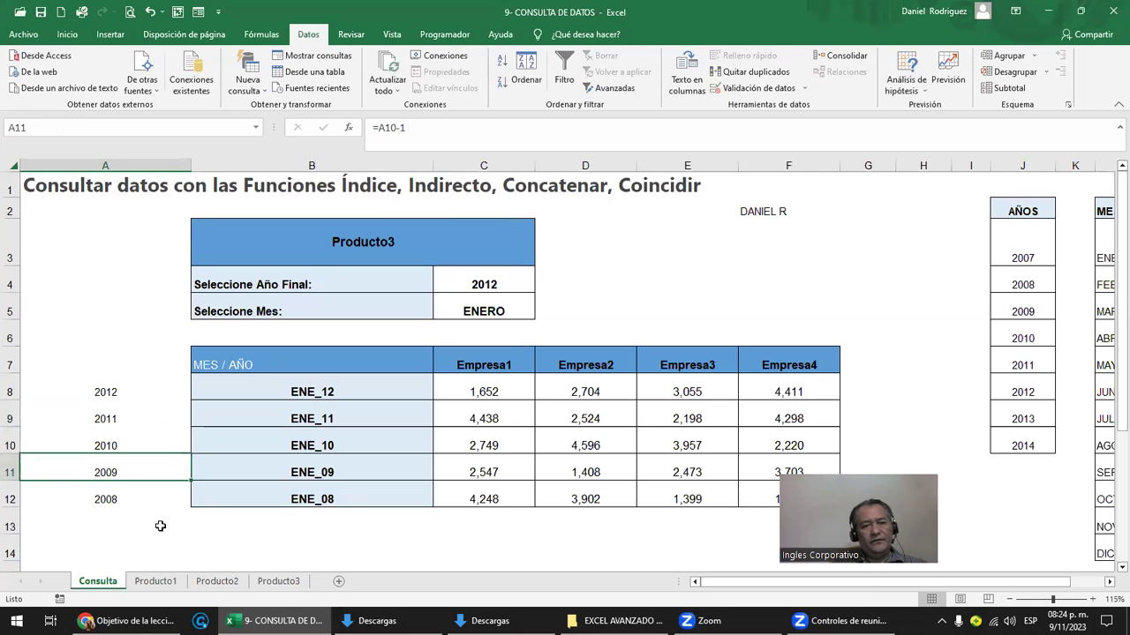
key("Down")
key("F2")
key("Return")
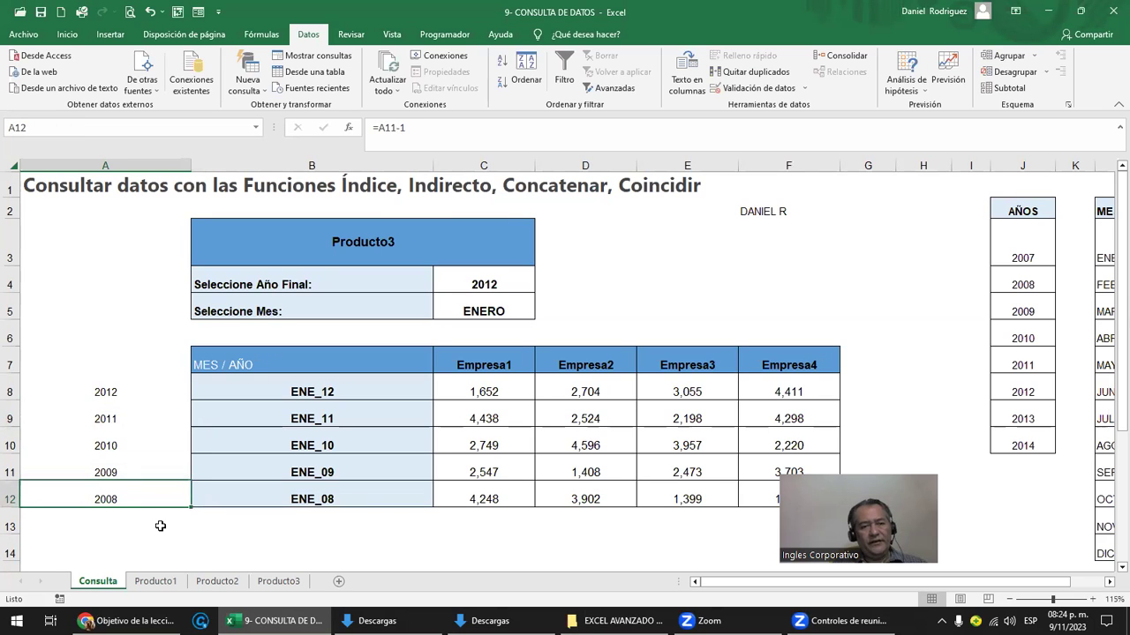
key("shift+Up")
key("shift+Up")
key("shift+Up")
key("shift+Up")
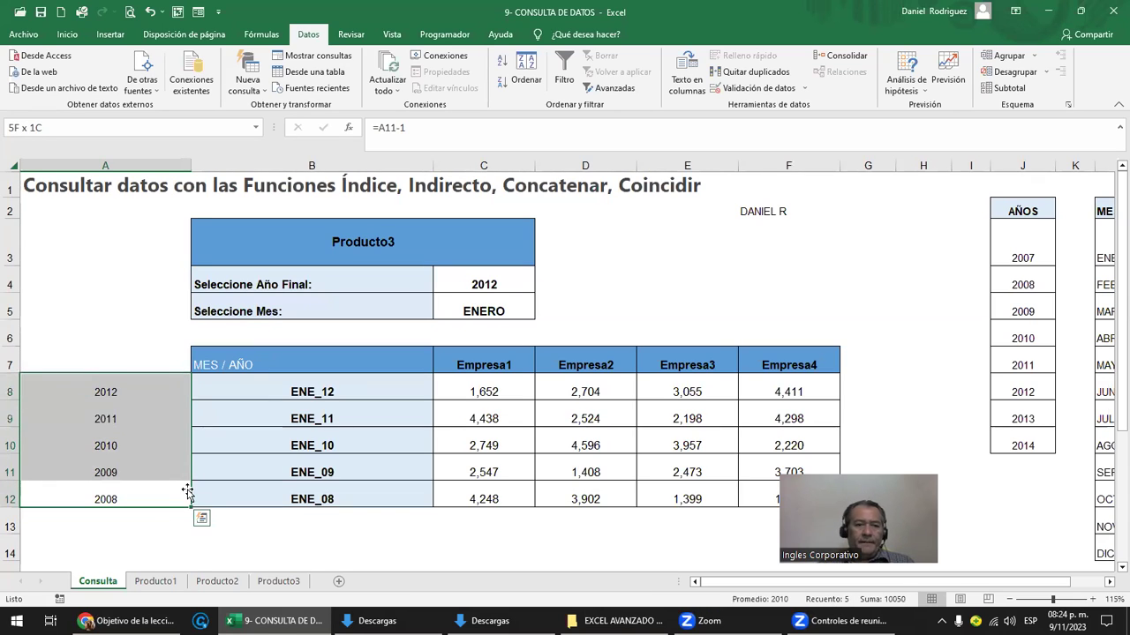
left_click(94, 418)
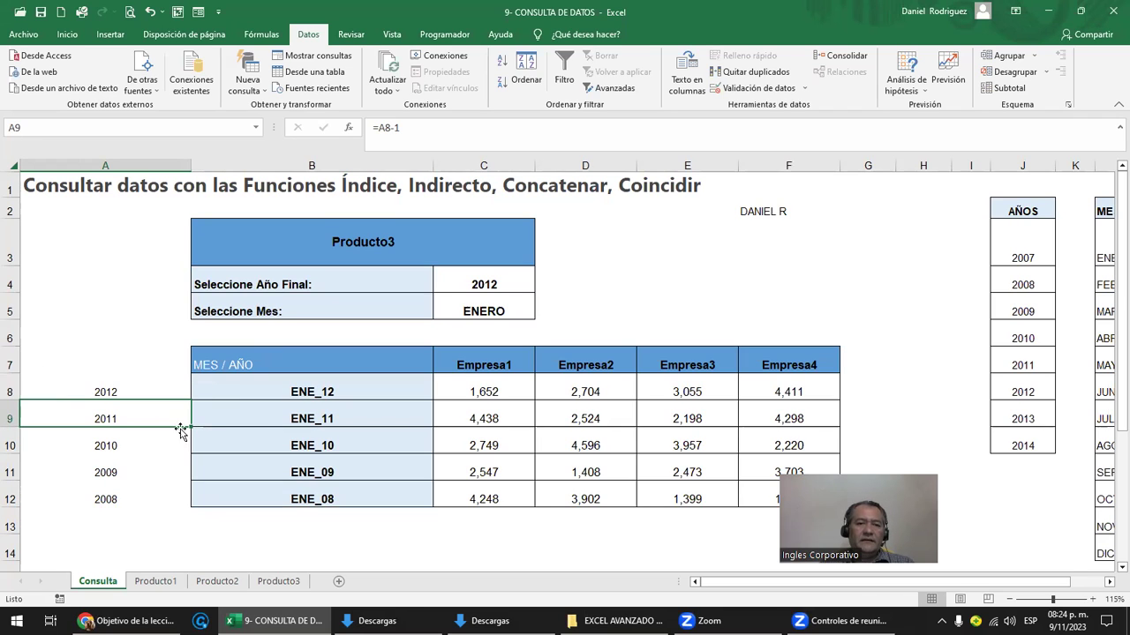
left_click(335, 418)
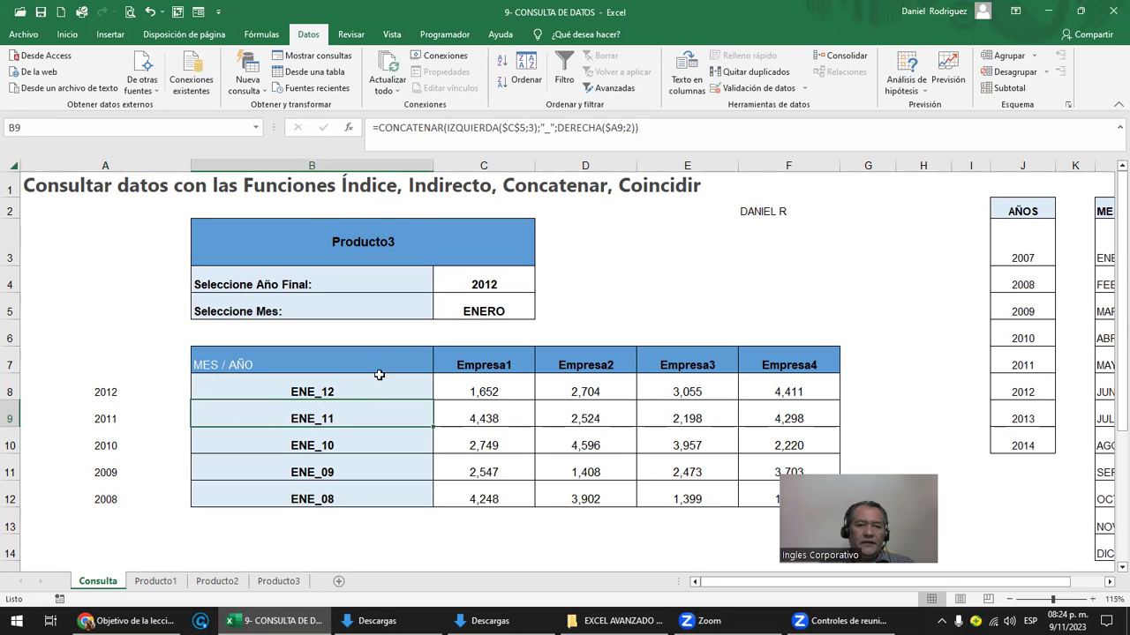
left_click(473, 309)
left_click(329, 393)
left_click(329, 417)
left_click(102, 425)
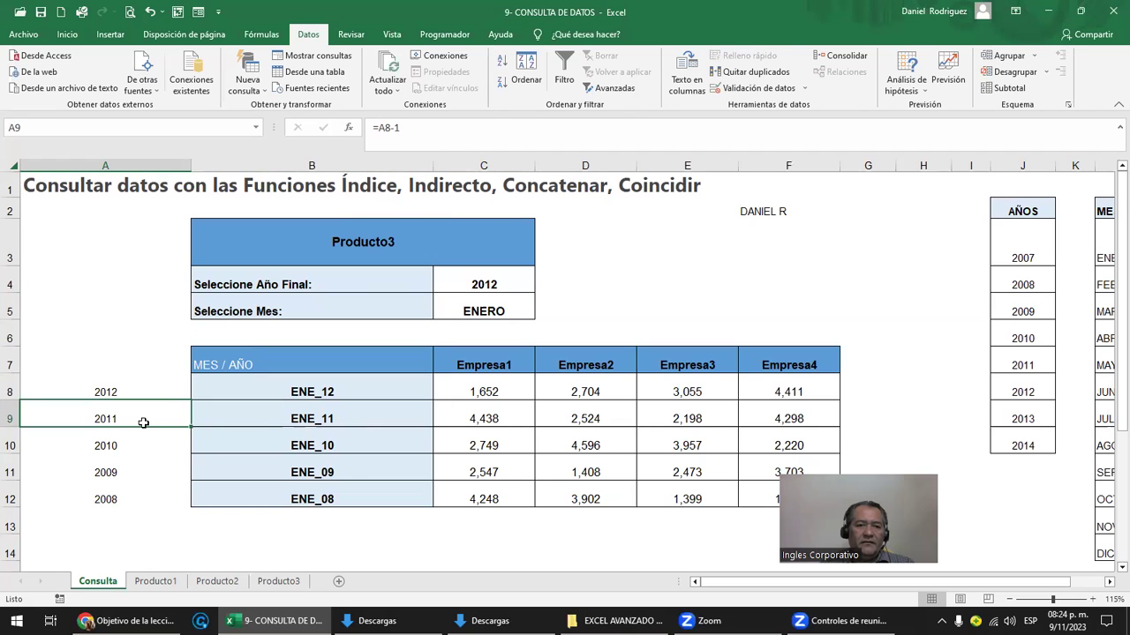
left_click(343, 447)
left_click(492, 313)
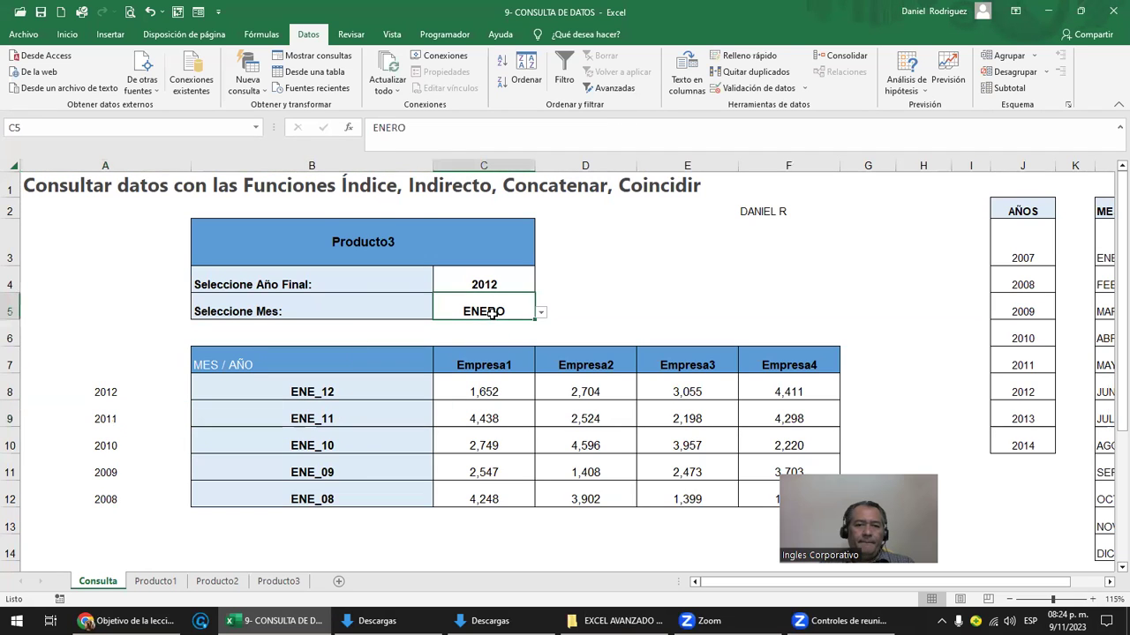
left_click(106, 443)
double_click(325, 432)
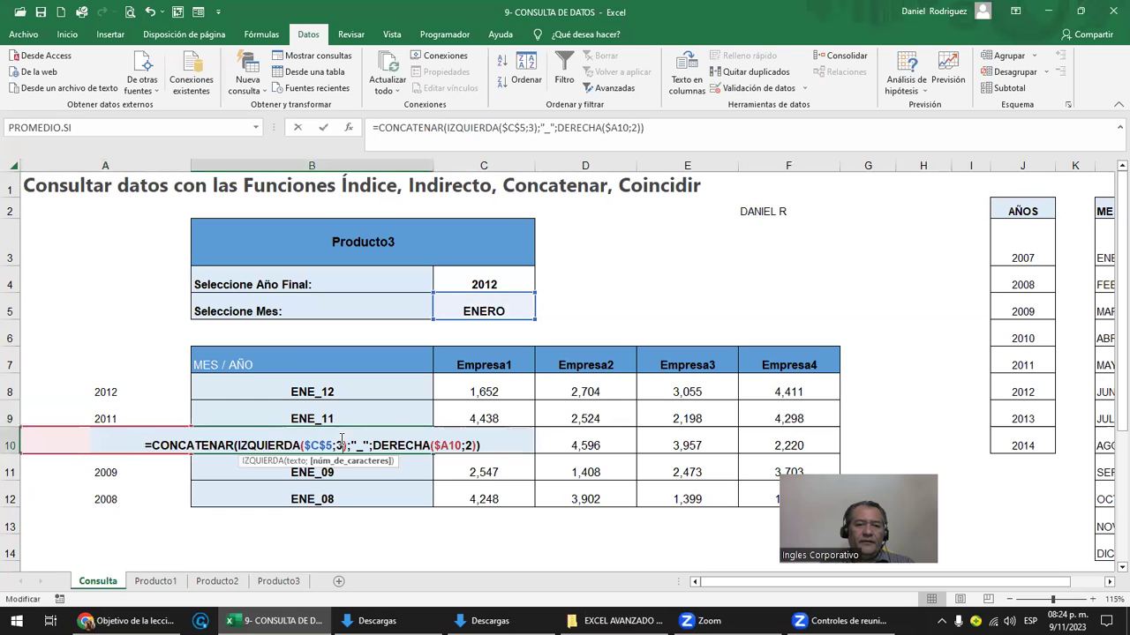
left_click_drag(326, 391, 331, 477)
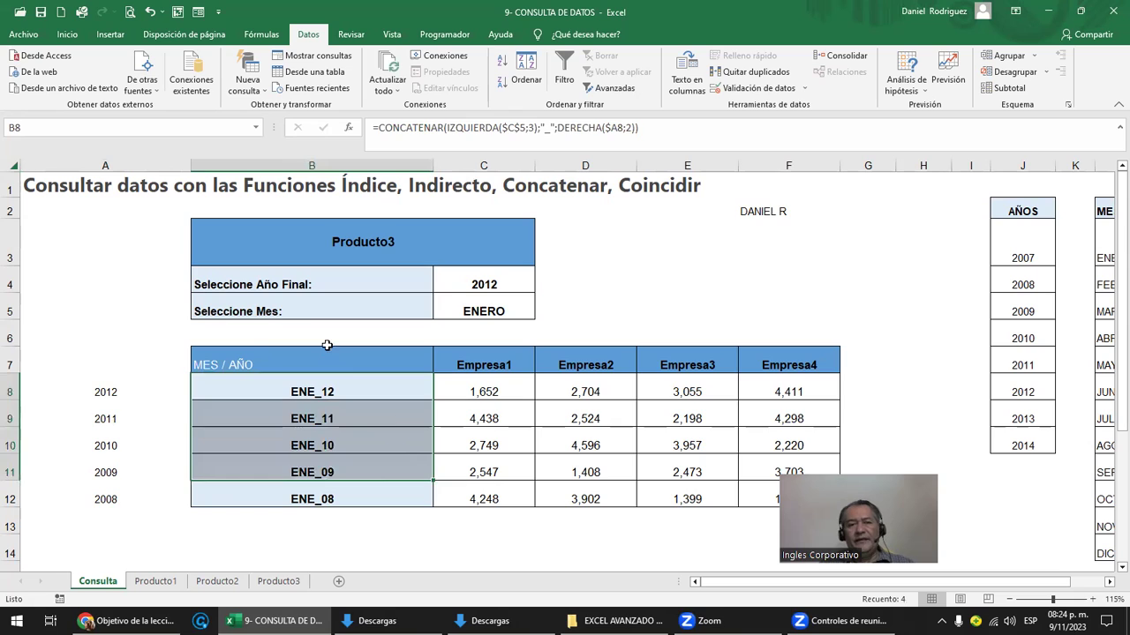
left_click(250, 336)
left_click(269, 385)
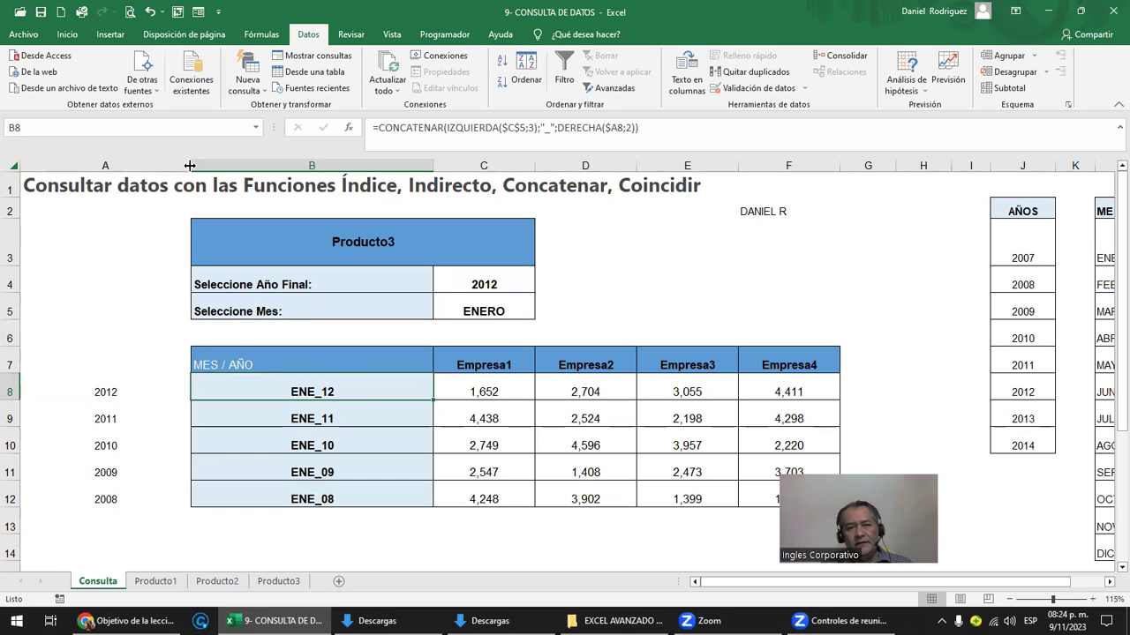
Narrow column A, inspect the B8 key and C8 INDICE formulas, then open the Producto3 sheet
left_click_drag(190, 166, 146, 166)
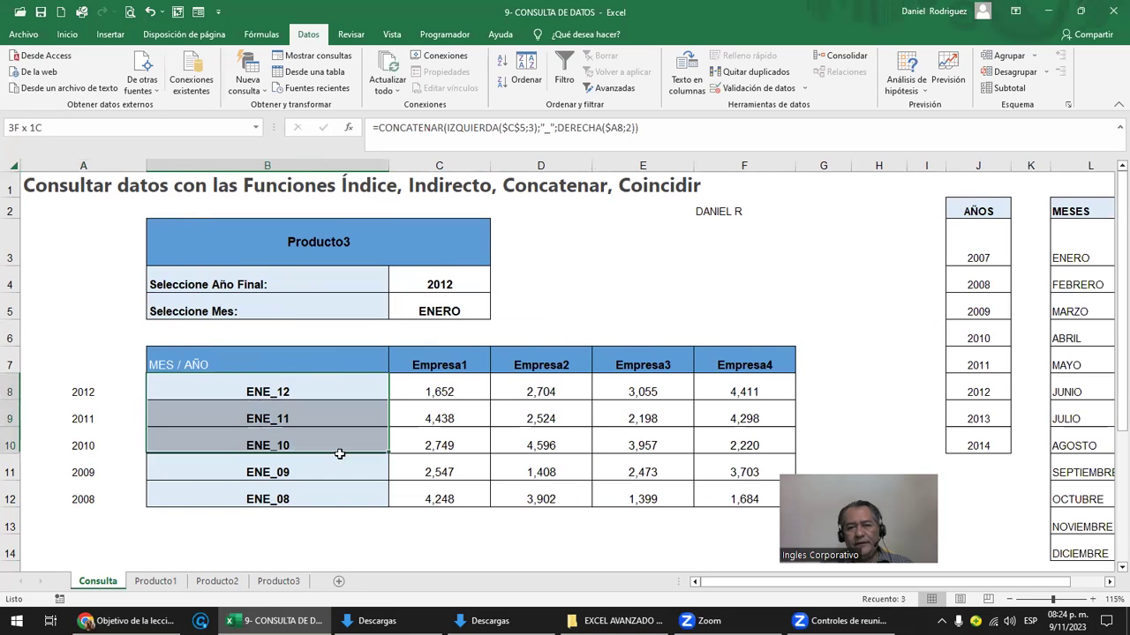
left_click_drag(323, 389, 322, 498)
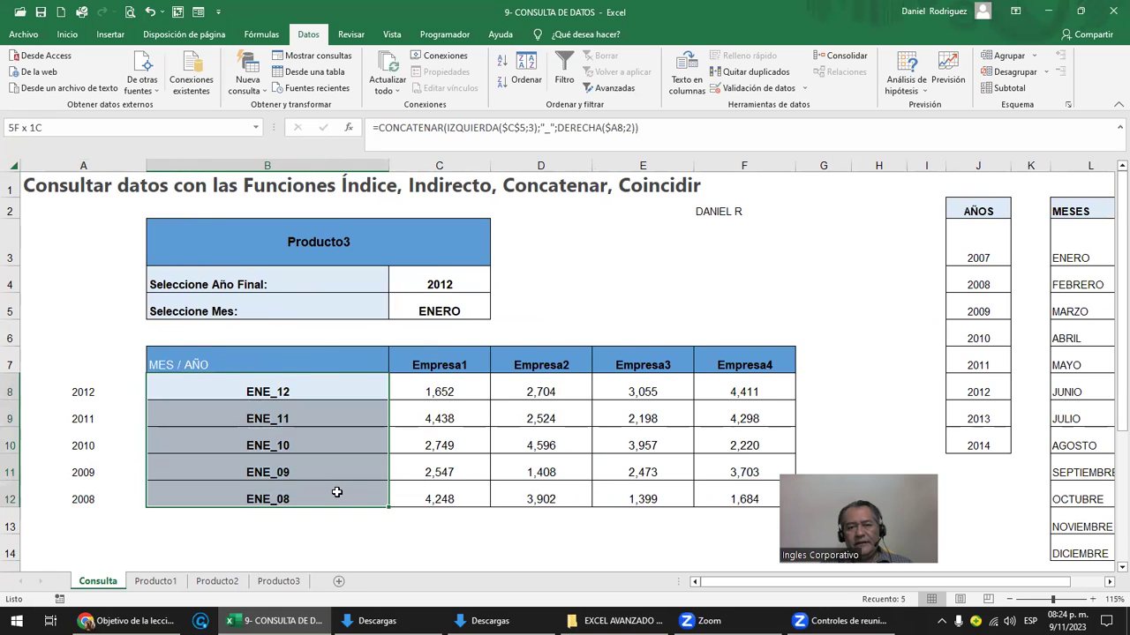
left_click(290, 392)
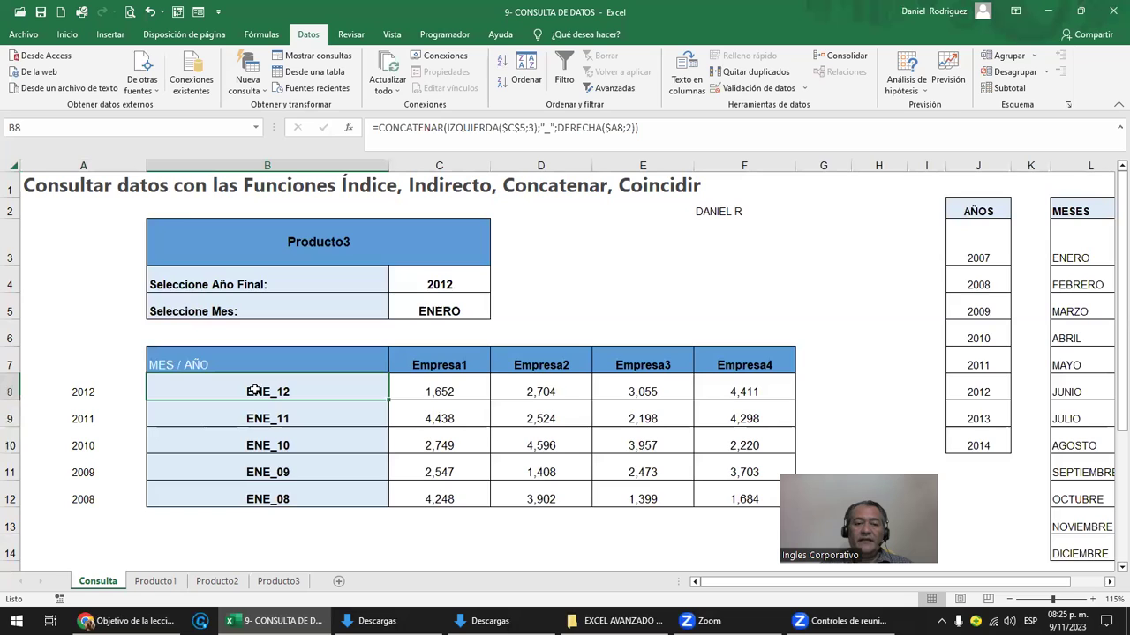
left_click_drag(411, 358, 442, 386)
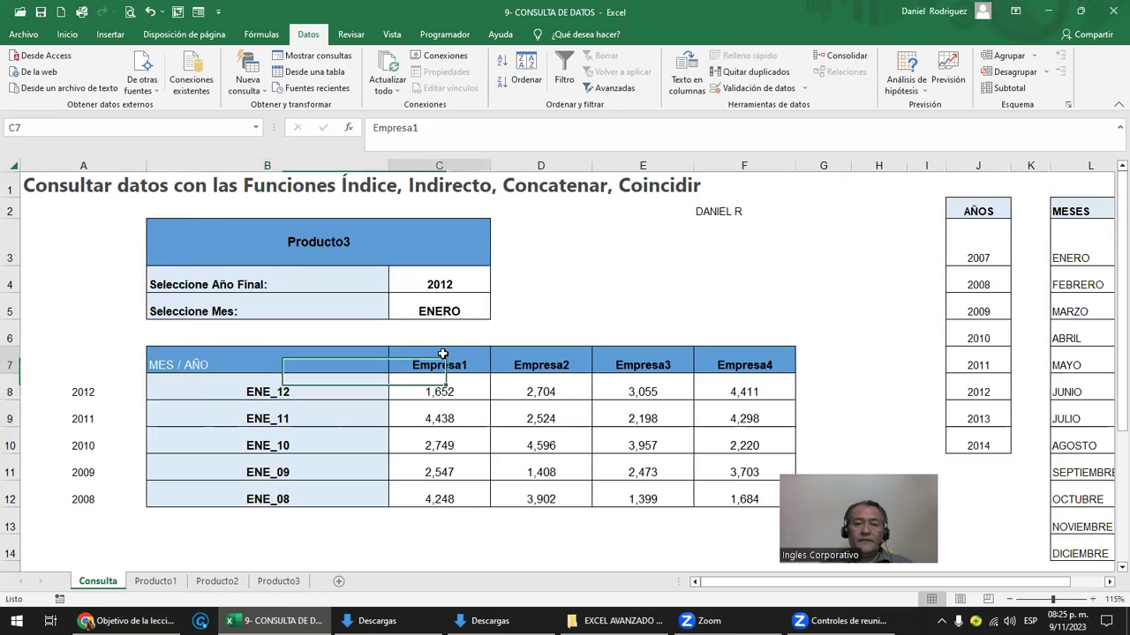
left_click(325, 383, "ctrl")
left_click(436, 385)
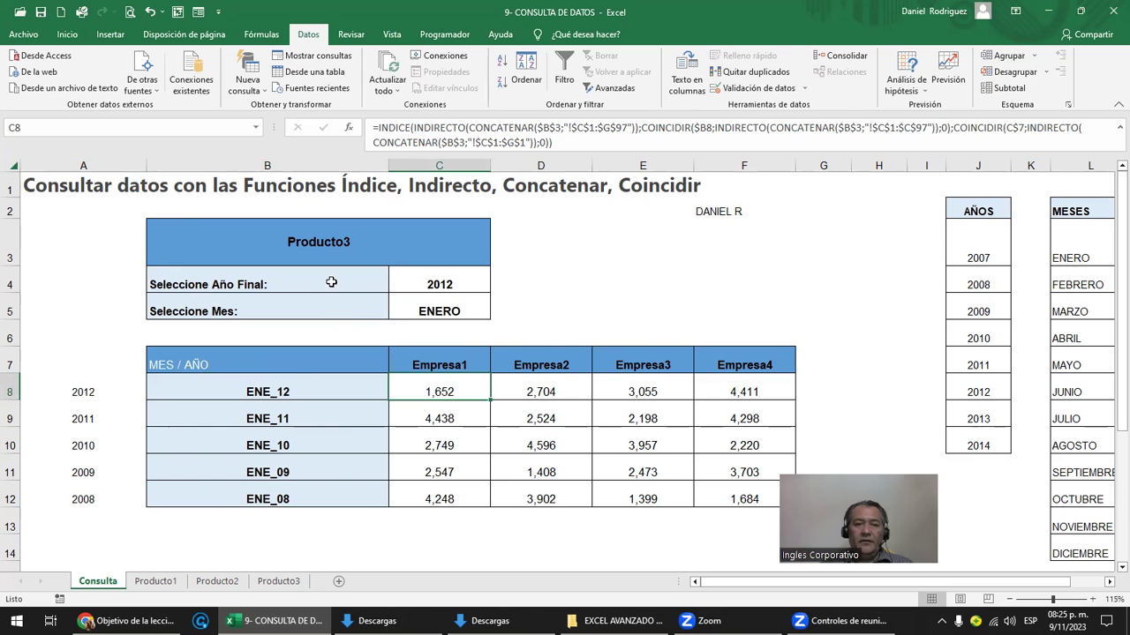
left_click(340, 242)
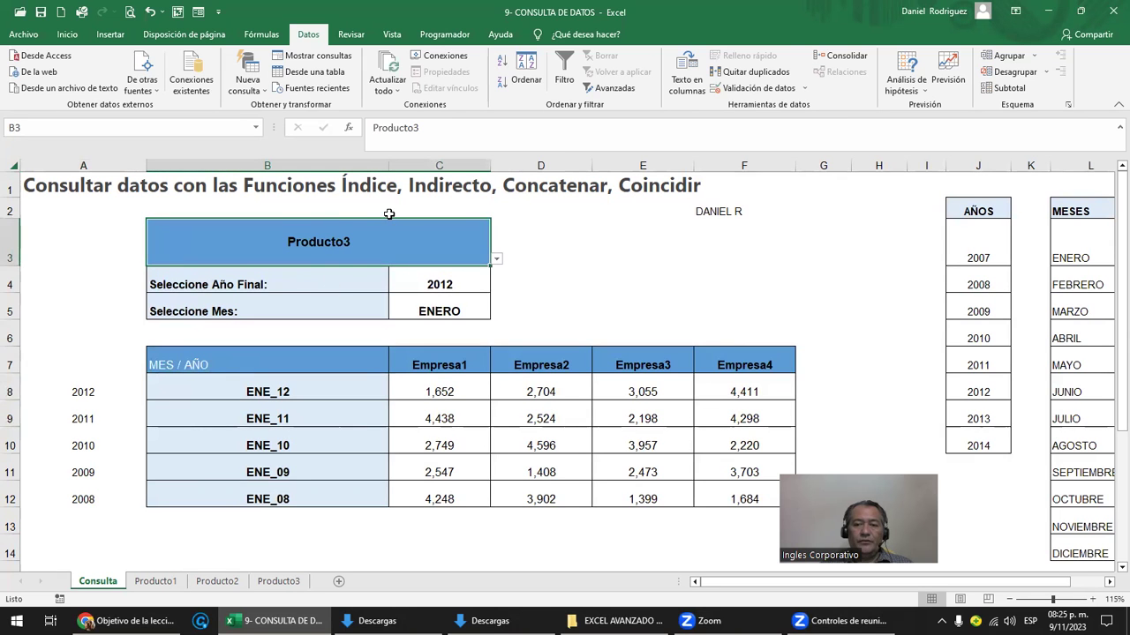
left_click(281, 582)
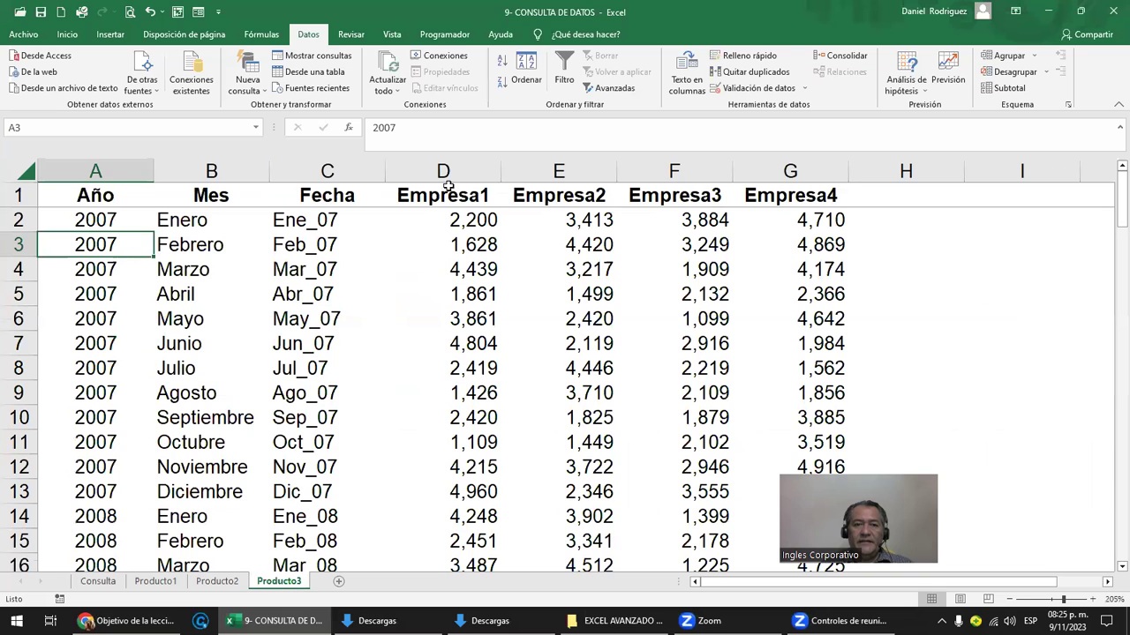
Find the 2012 year rows in Producto3's Empresa1 data column, near row 62
left_click(448, 186)
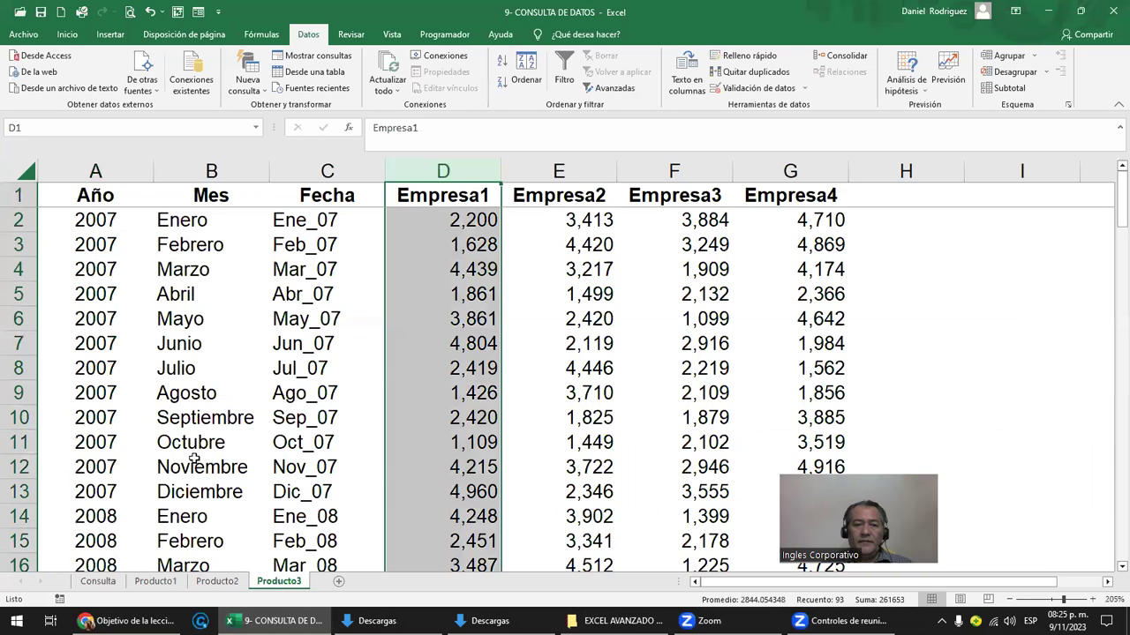
scroll(195, 456, "down", 1)
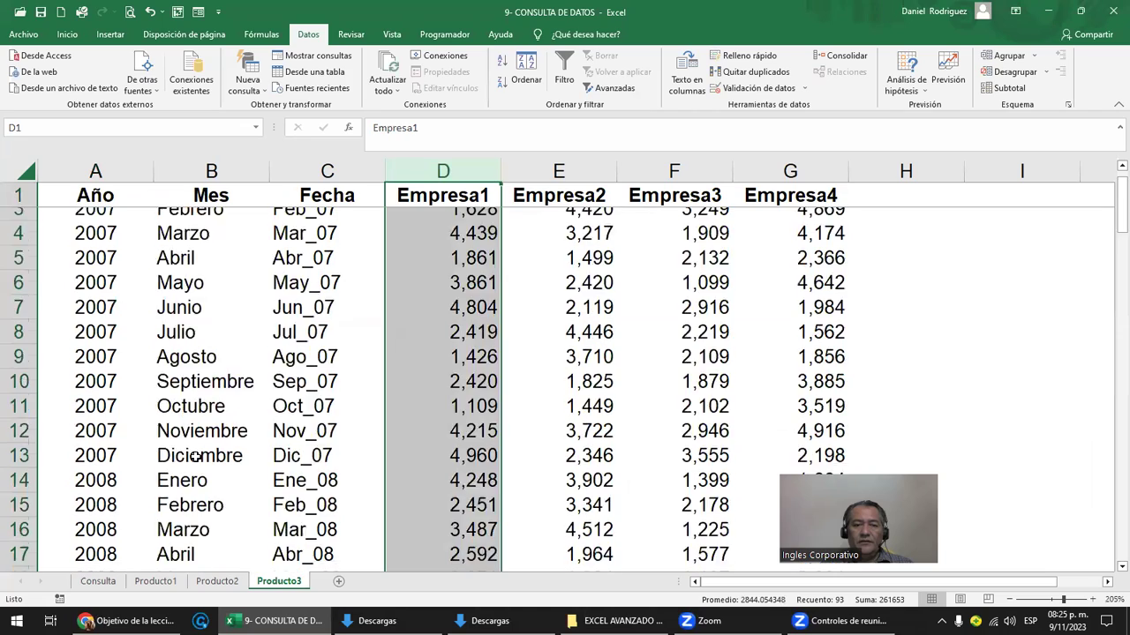
scroll(195, 456, "down", 5)
scroll(195, 456, "down", 4)
scroll(195, 457, "down", 5)
scroll(195, 456, "down", 4)
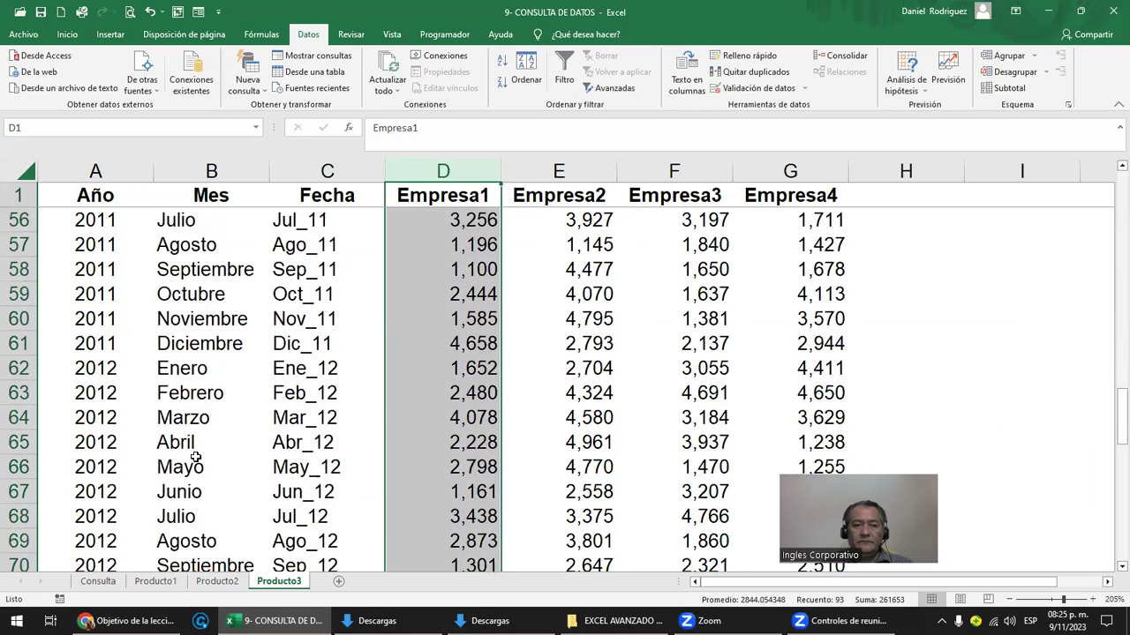
scroll(195, 456, "down", 2)
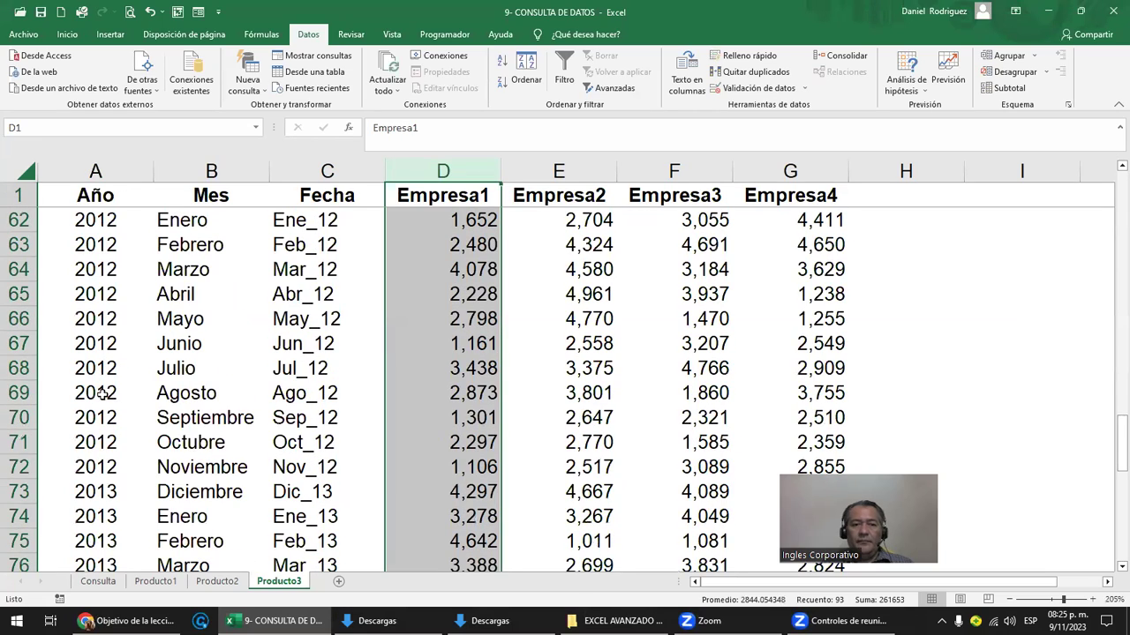
left_click(103, 393)
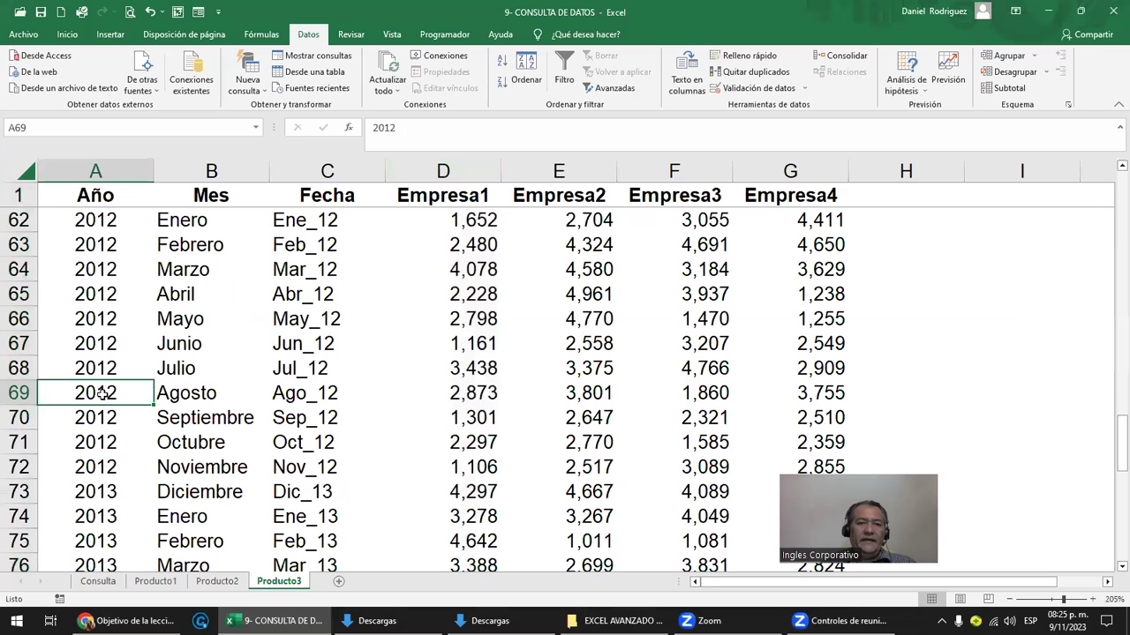
Check that Producto3's Ene_12 row A62:G62 shows 1,652, 2,704, 3,055 and 4,411, then return to Consulta
left_click(303, 224)
scroll(302, 325, "up", 1)
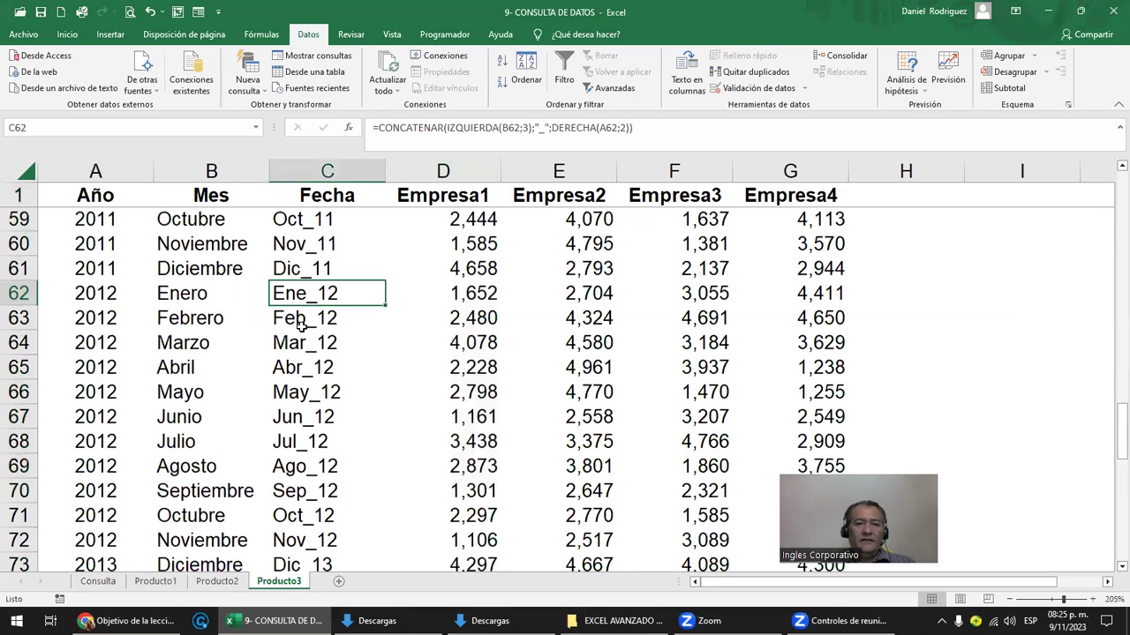
mouse_move(79, 294)
left_mouse_down()
mouse_move(794, 281)
mouse_move(494, 287)
left_mouse_up()
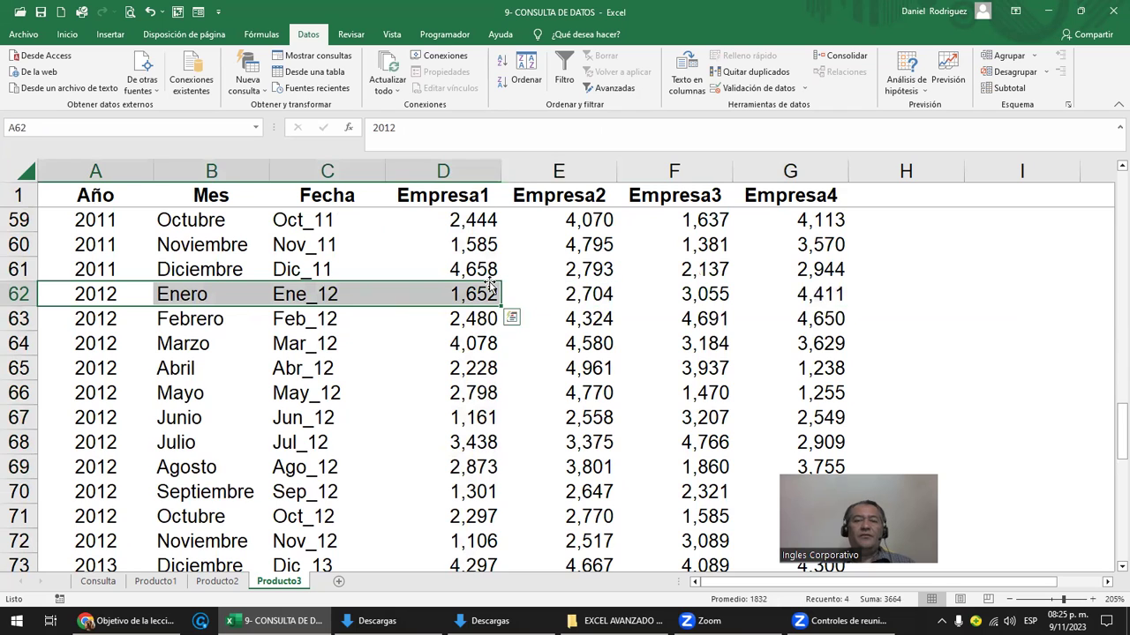
left_click(474, 161, "ctrl")
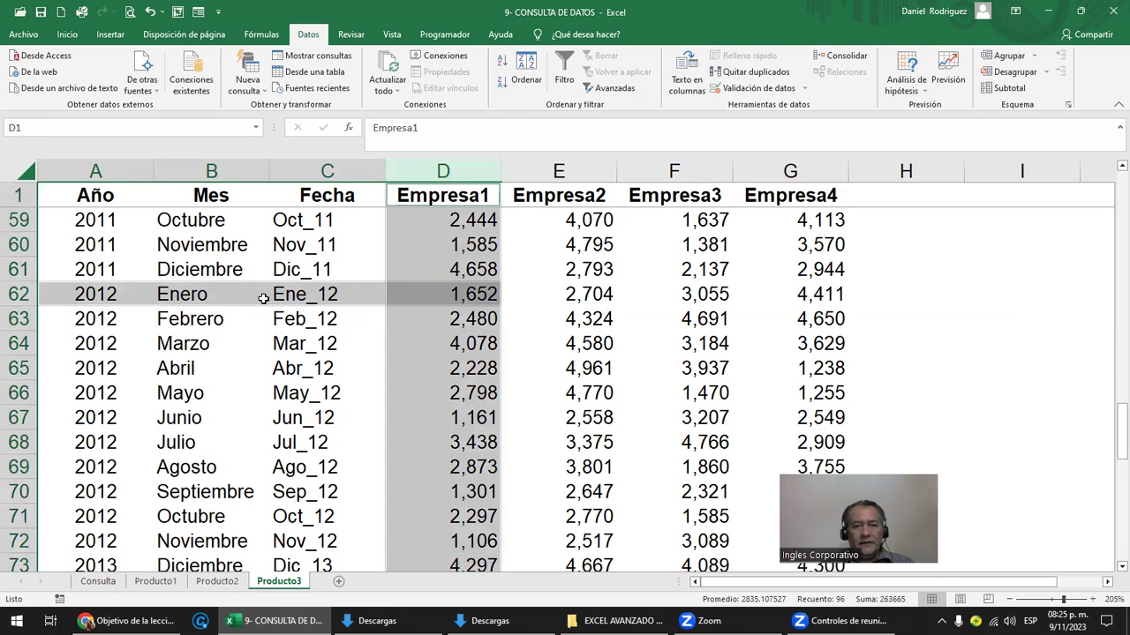
left_click(98, 581)
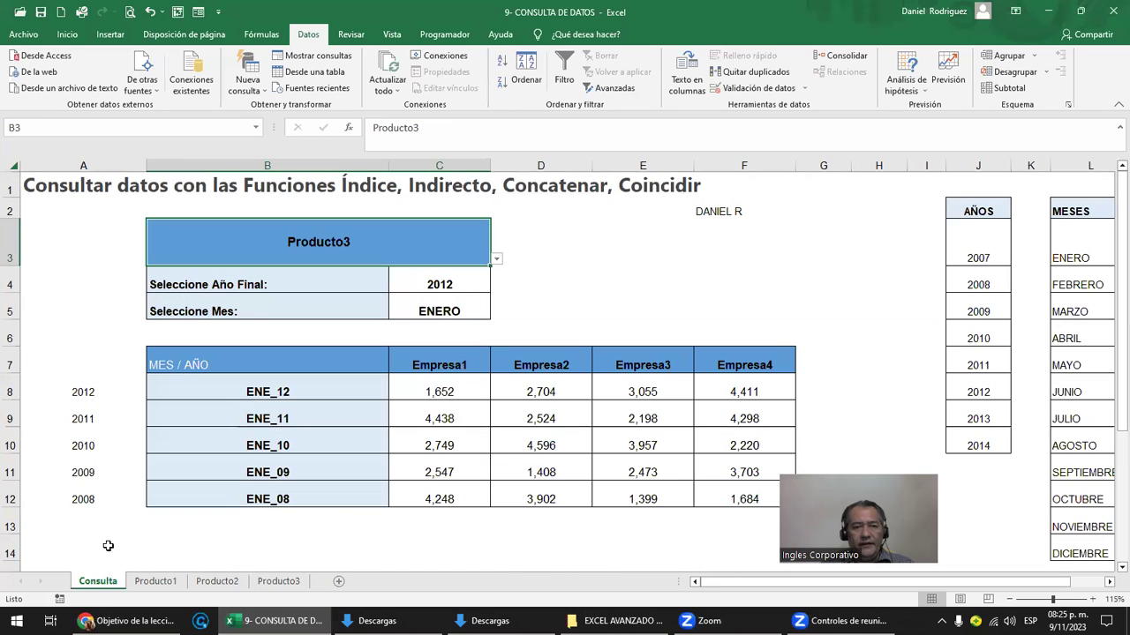
left_click(190, 392)
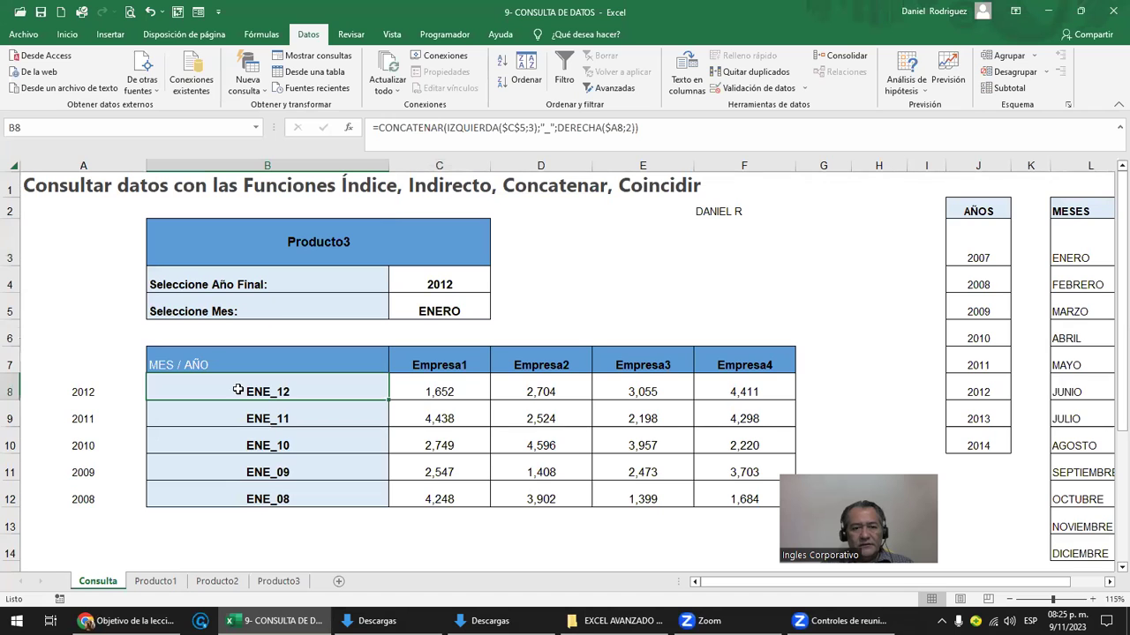
left_click(278, 581)
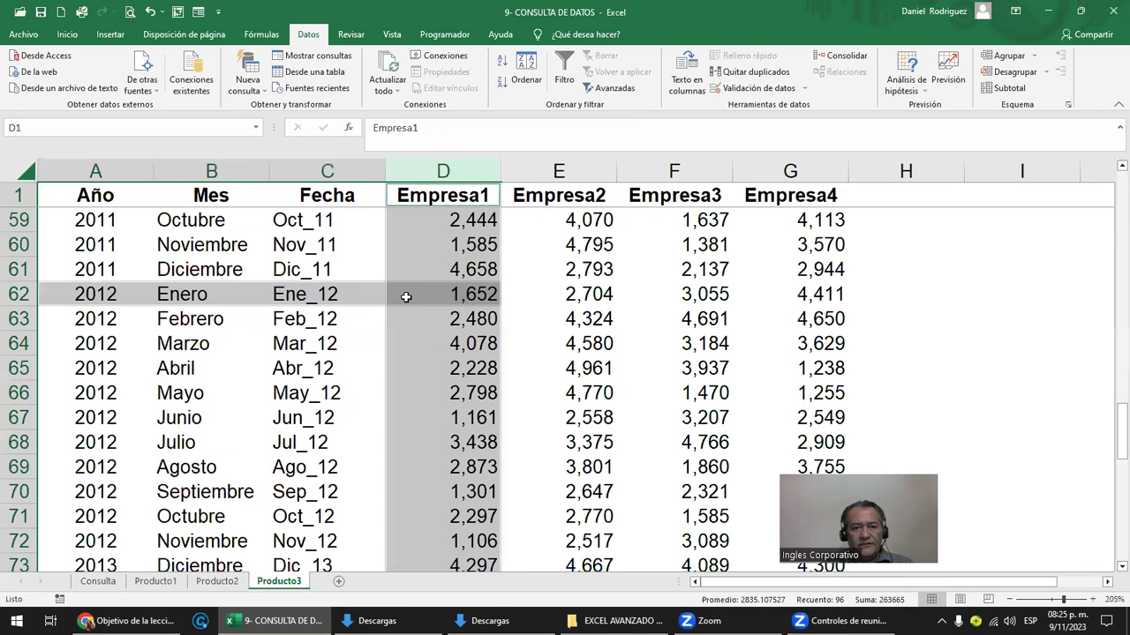
left_click(95, 582)
left_click(443, 392)
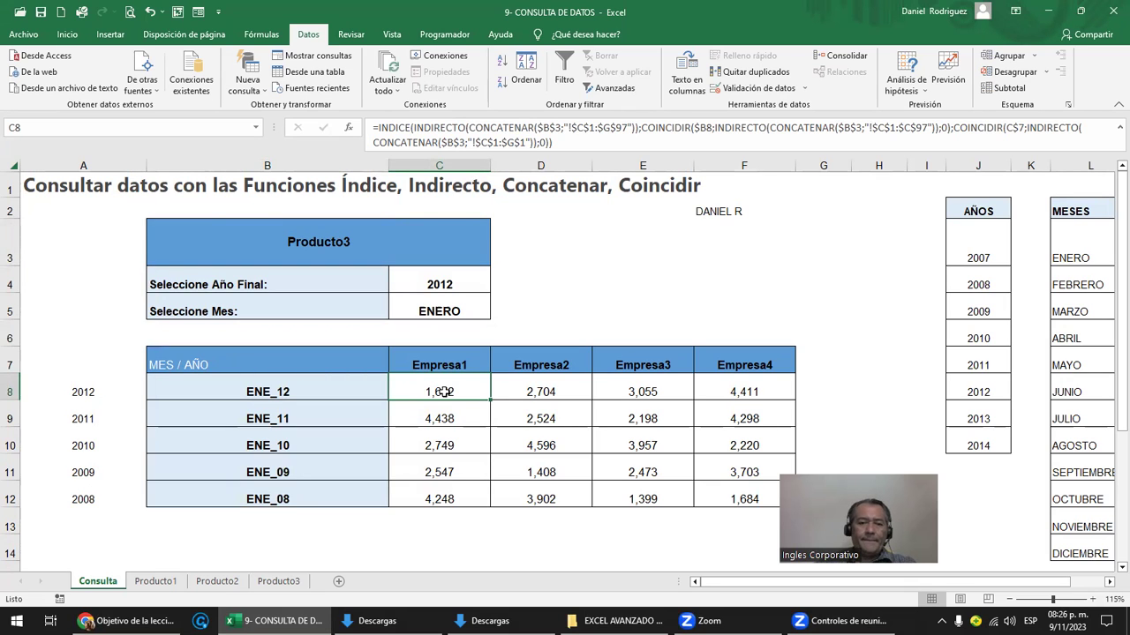
left_click(310, 241)
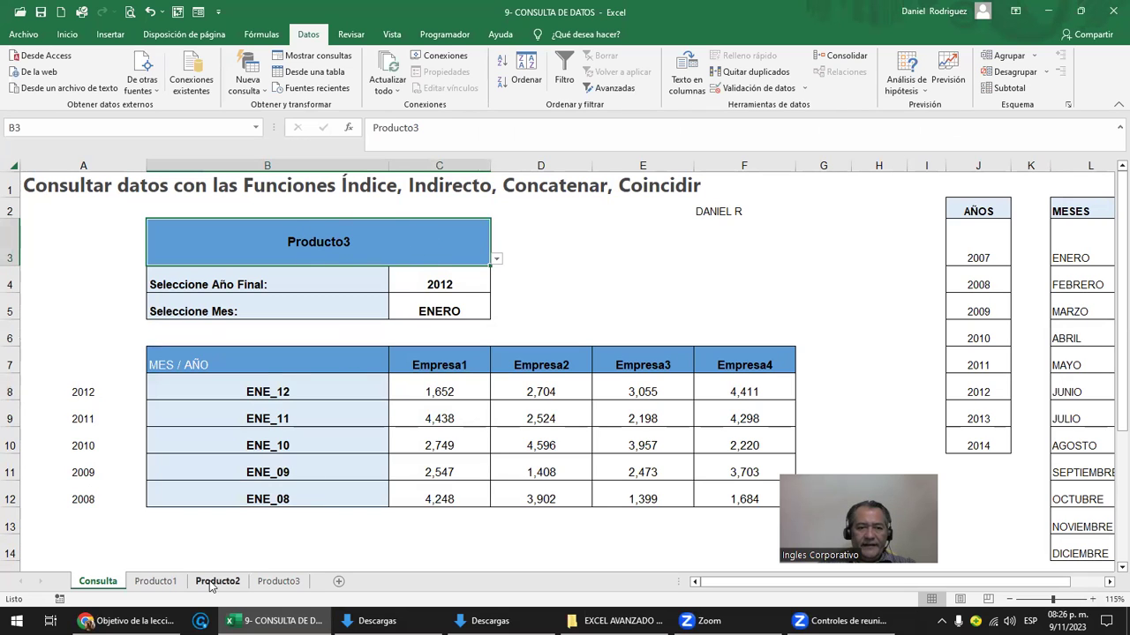
left_click(459, 285)
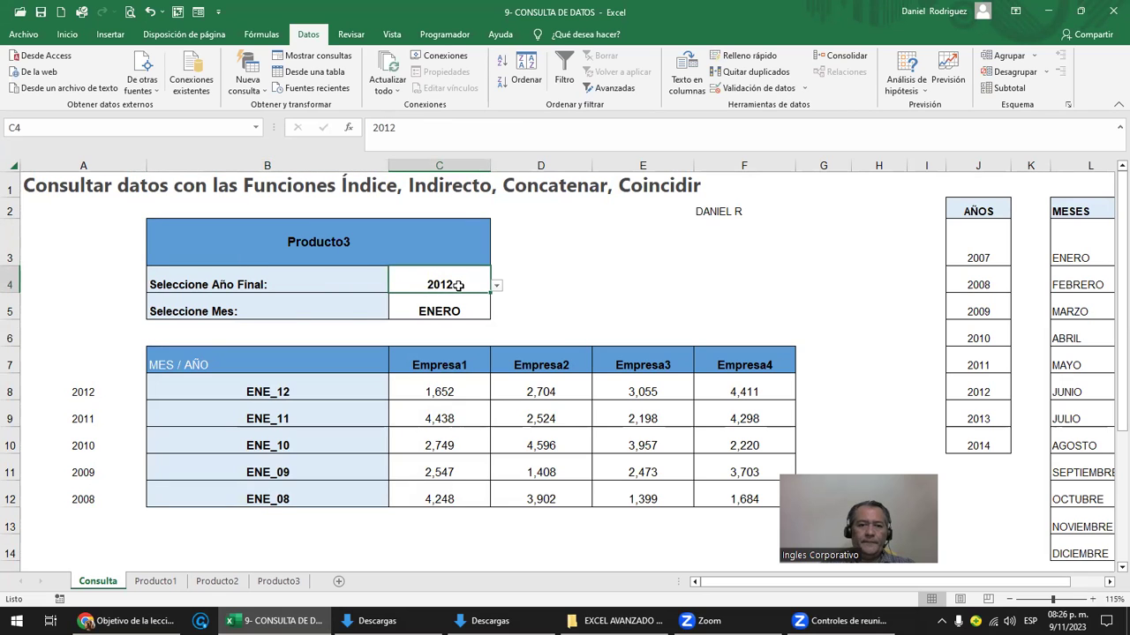
left_click(448, 305)
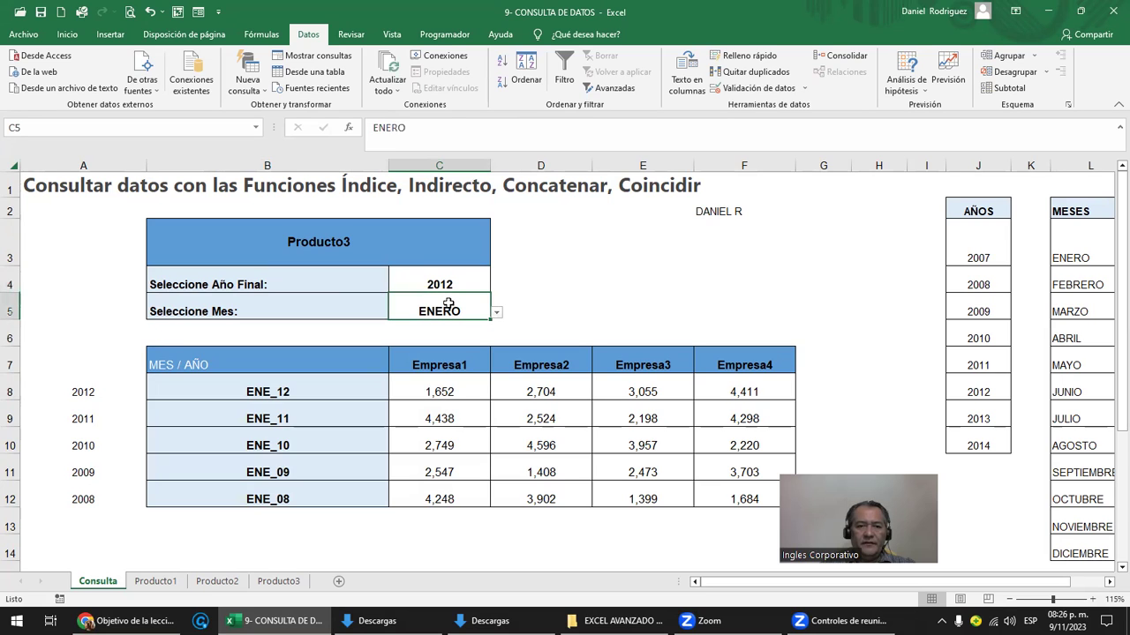
left_click(277, 392)
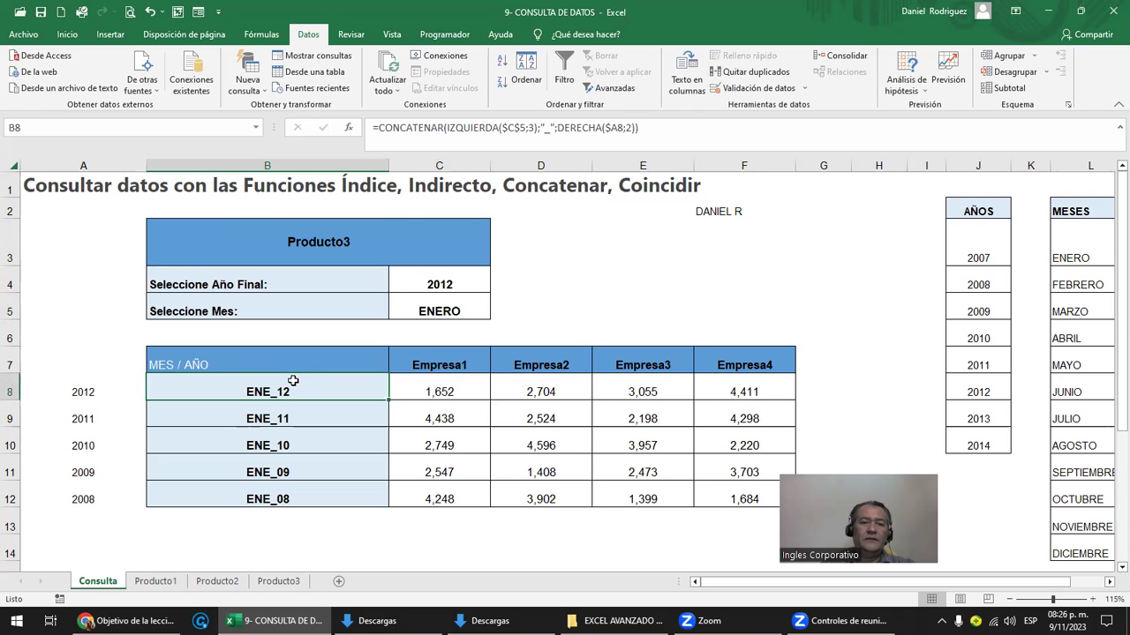
left_click_drag(289, 392, 292, 494)
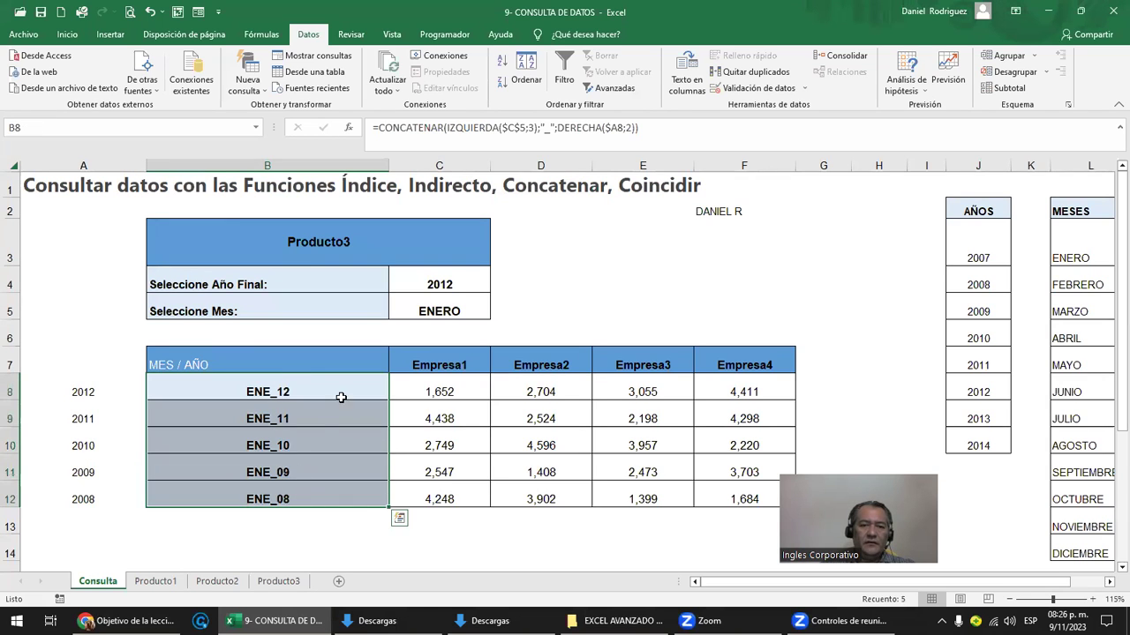
left_click(344, 388)
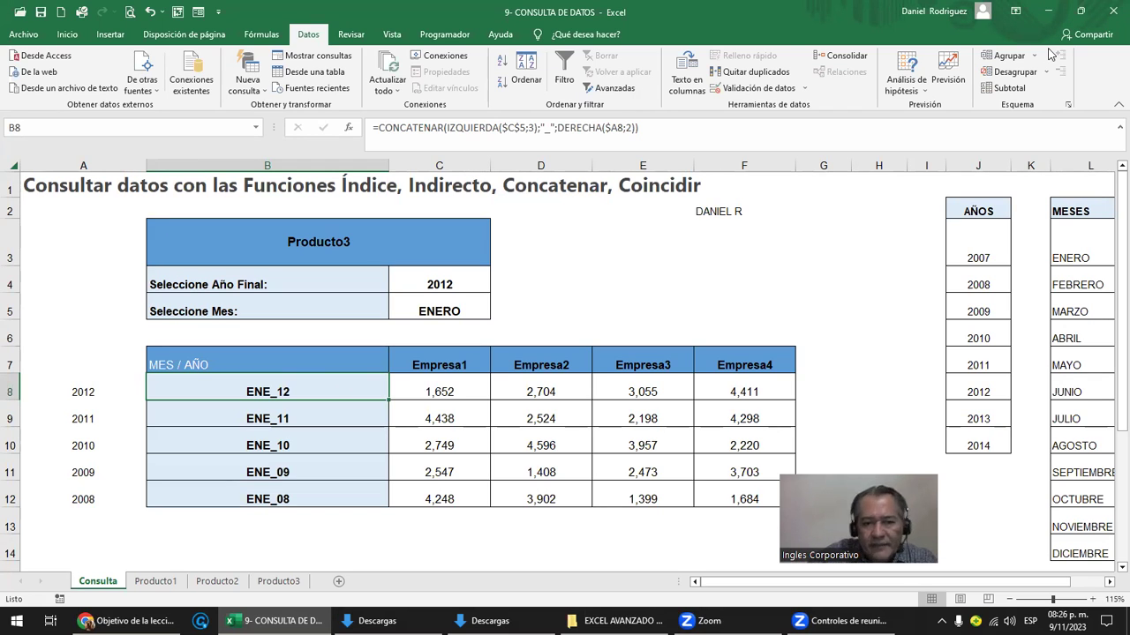
left_click(425, 391)
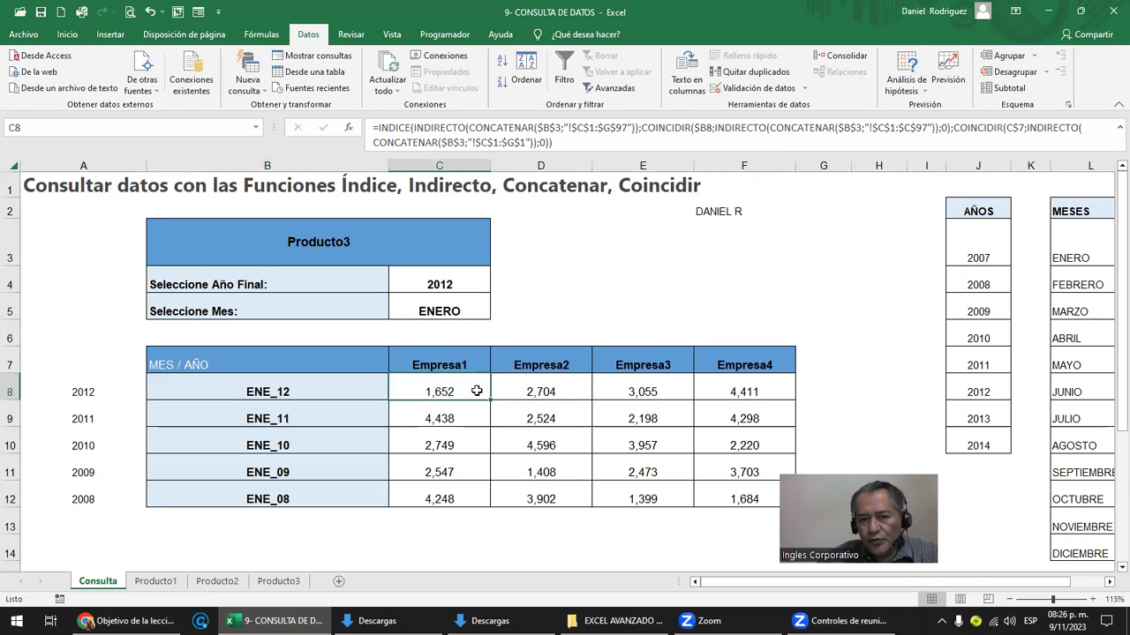
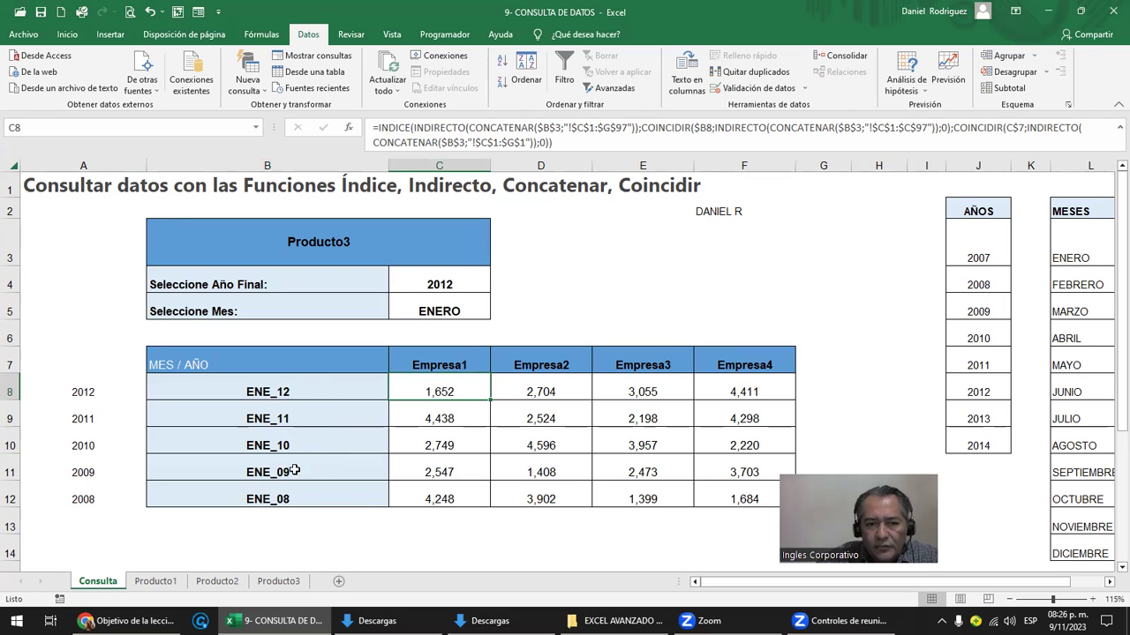
Select the Empresa1–Empresa4 result columns and their header cells in the Consulta table
left_click_drag(430, 365, 430, 499)
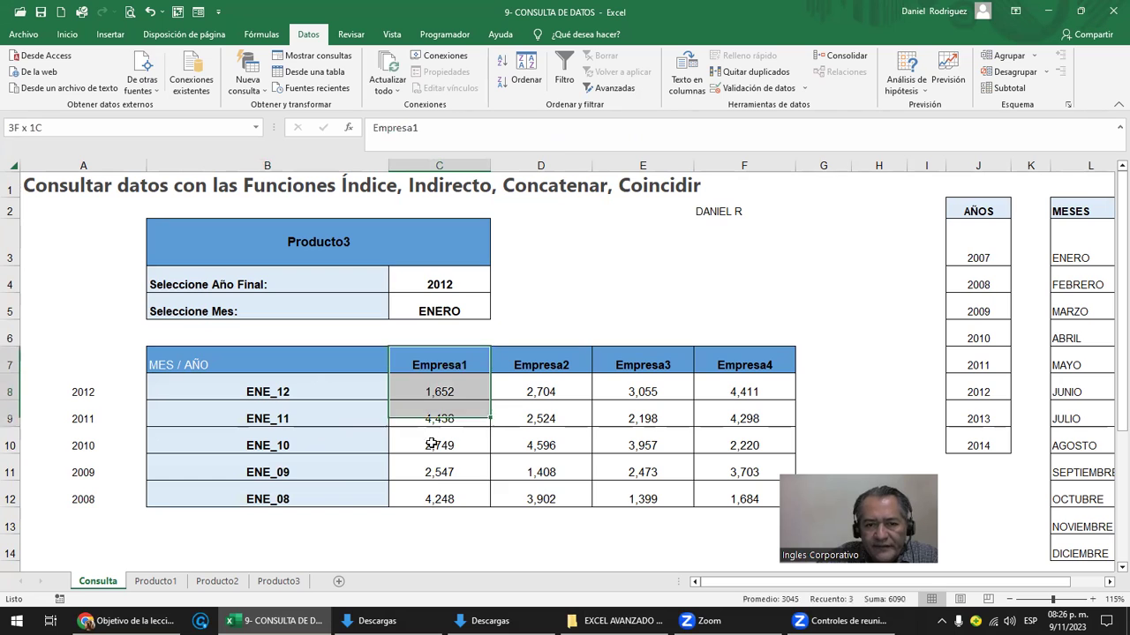
left_click_drag(518, 365, 523, 496)
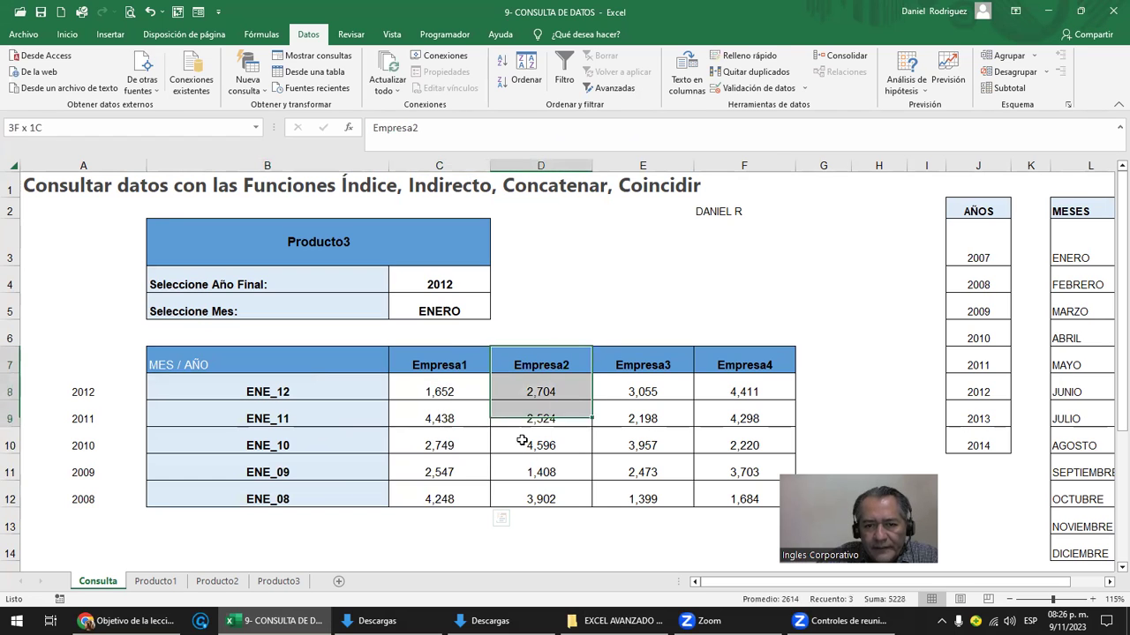
left_click_drag(643, 364, 642, 497)
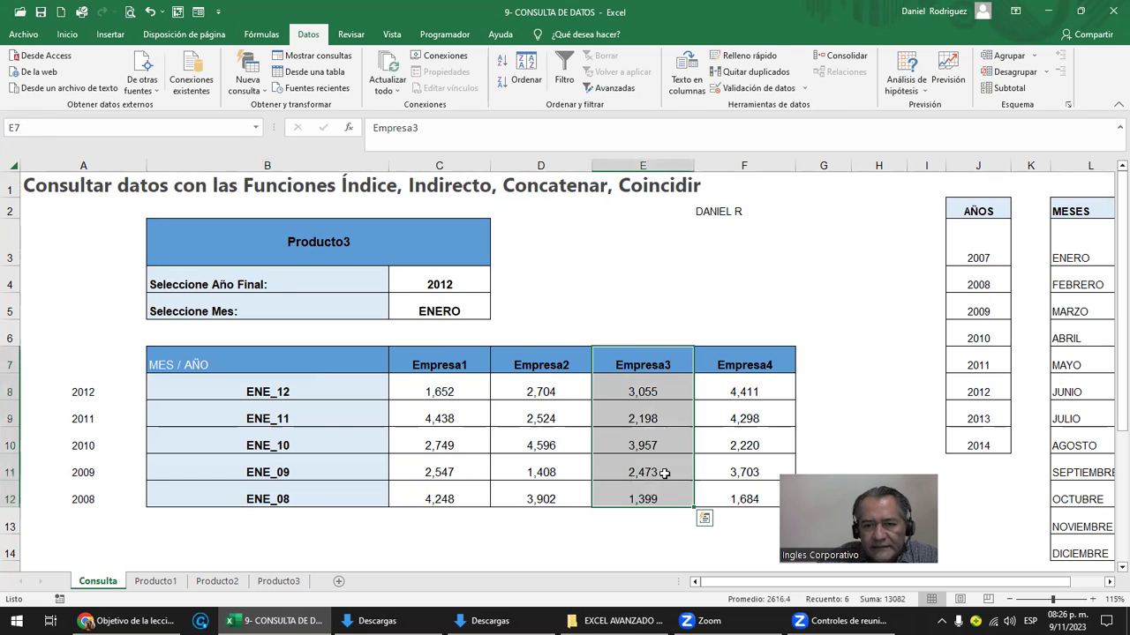
left_click_drag(744, 365, 744, 499)
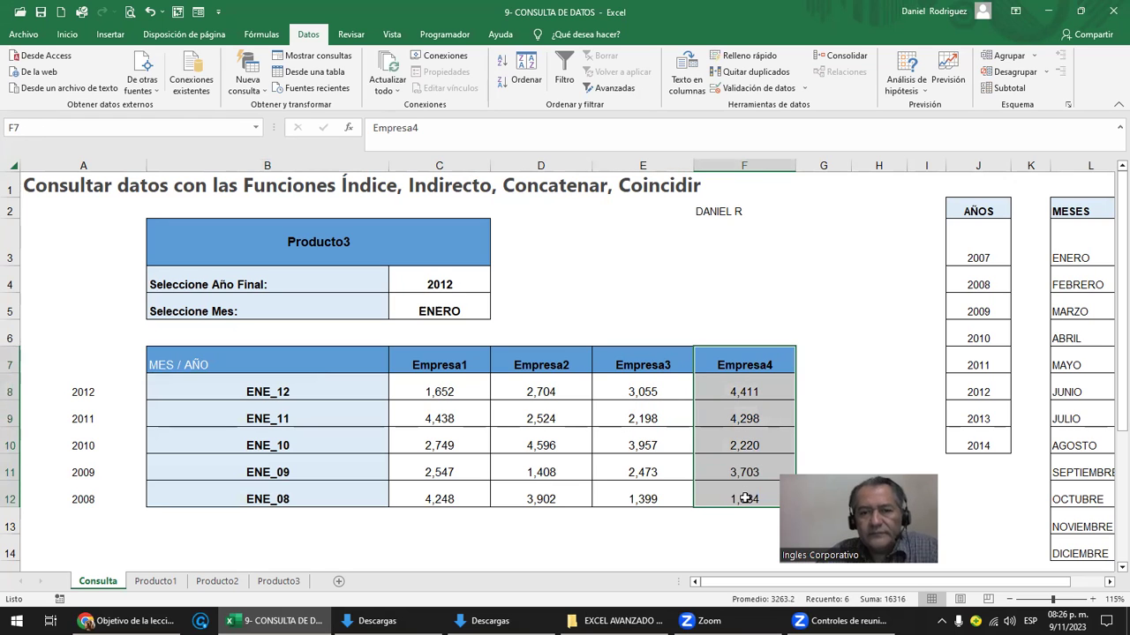
left_click(428, 361)
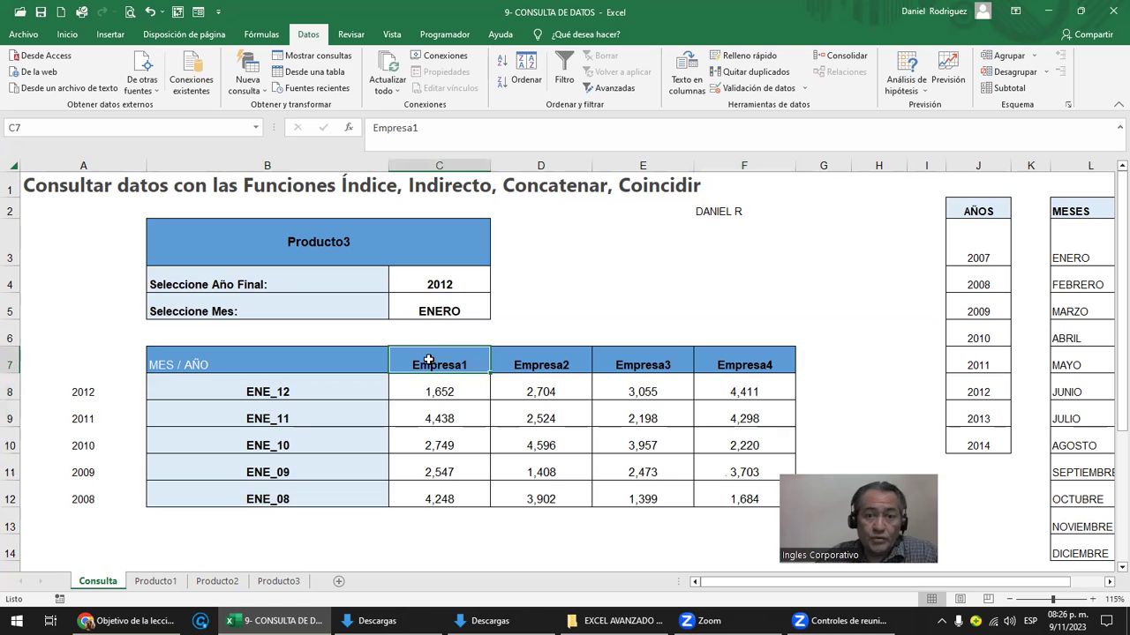
left_click(556, 365)
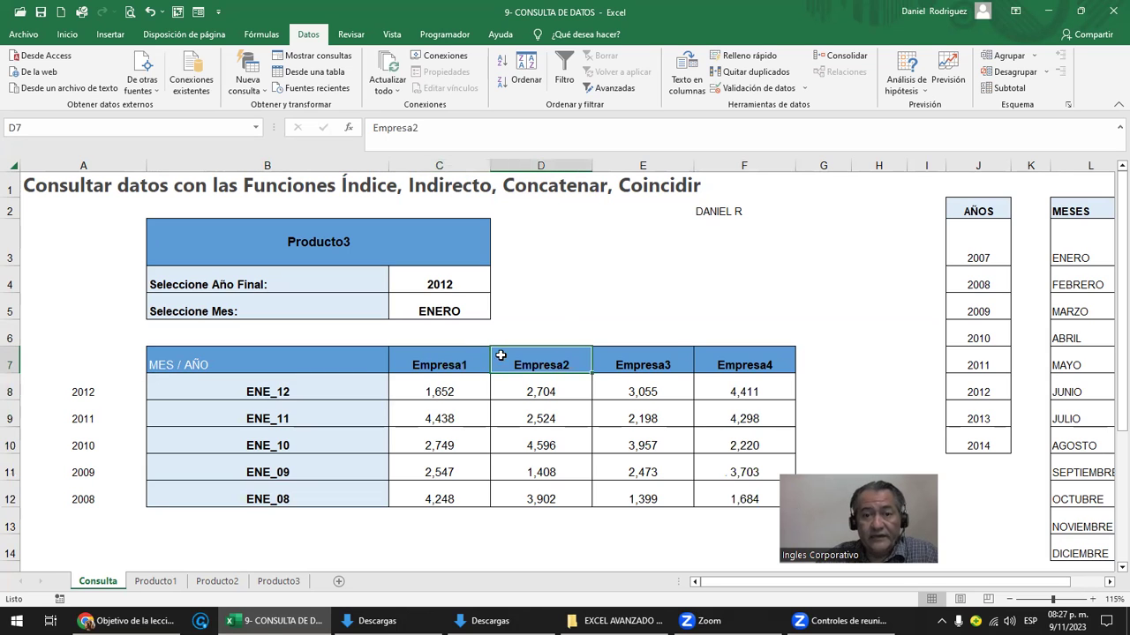
left_click(660, 369)
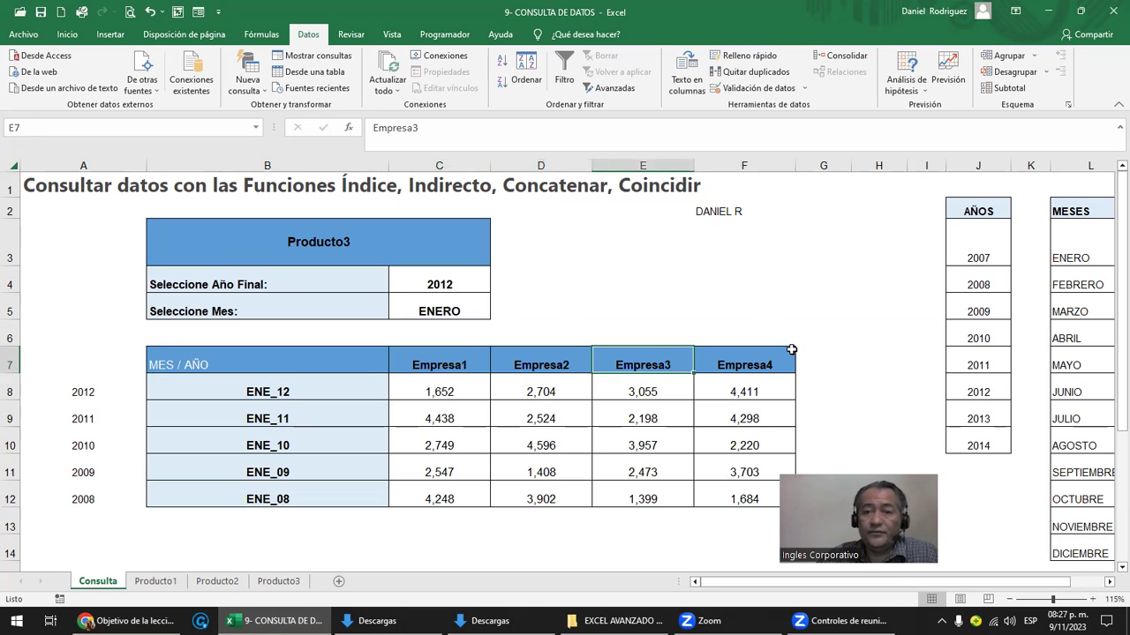
left_click(763, 369)
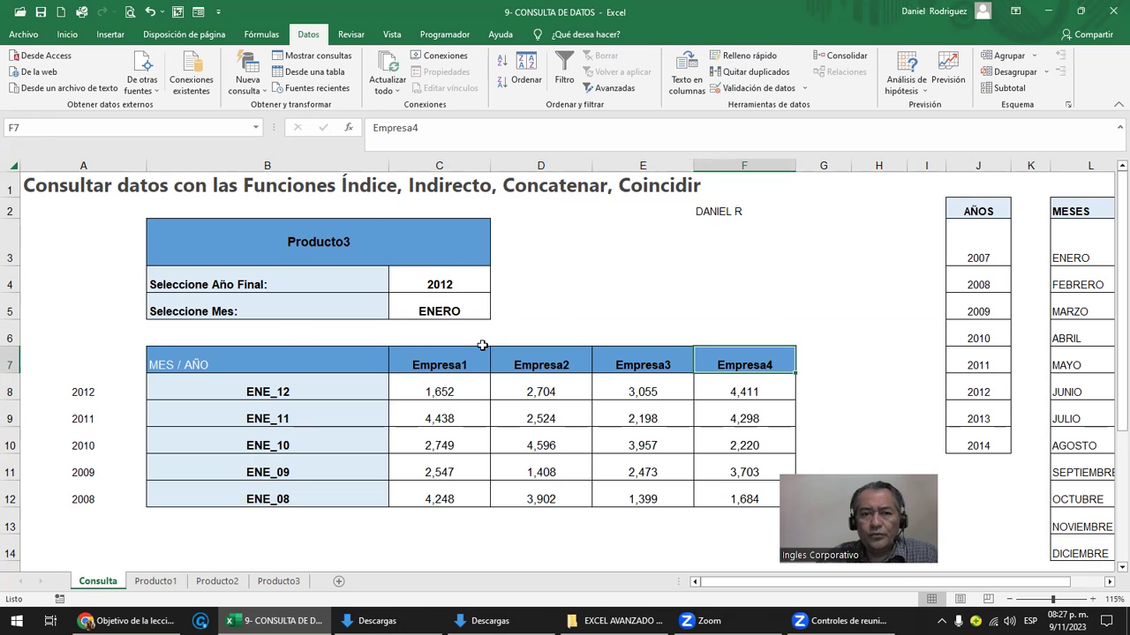
left_click_drag(472, 364, 546, 394)
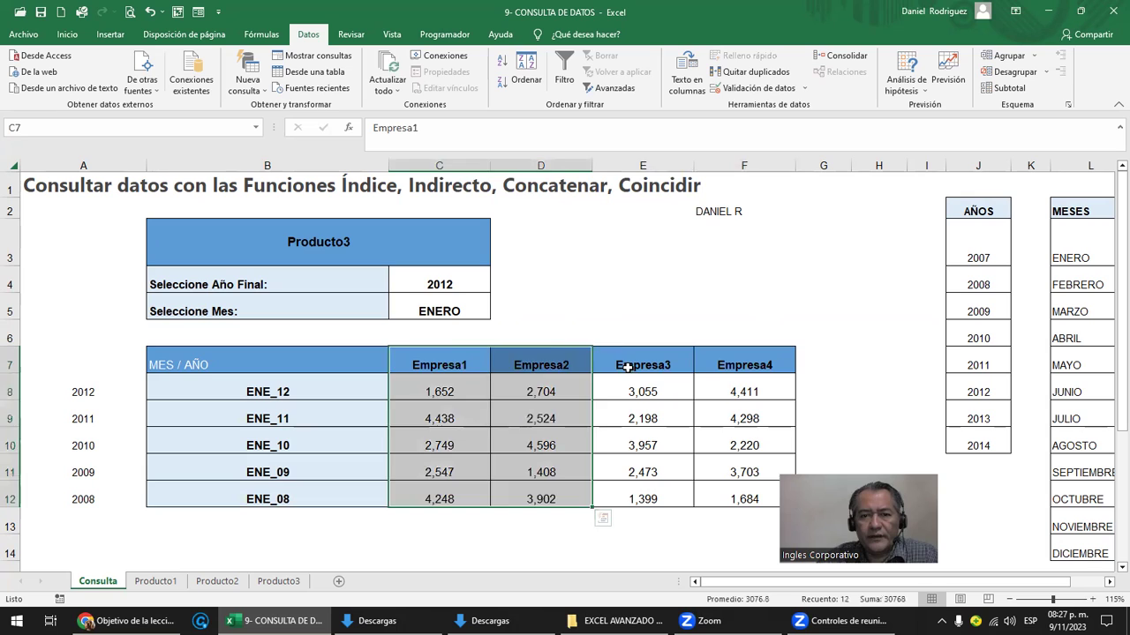
left_click(426, 368)
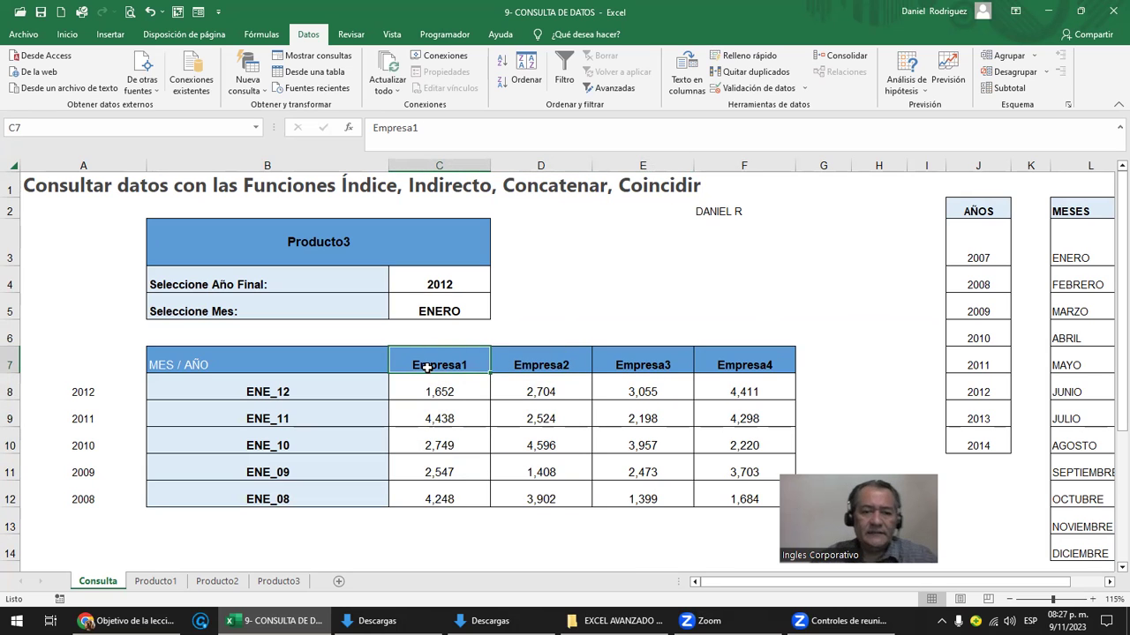
Test renaming the Empresa1 header to 'metro' on Consulta and Producto3, then undo it
left_click(279, 581)
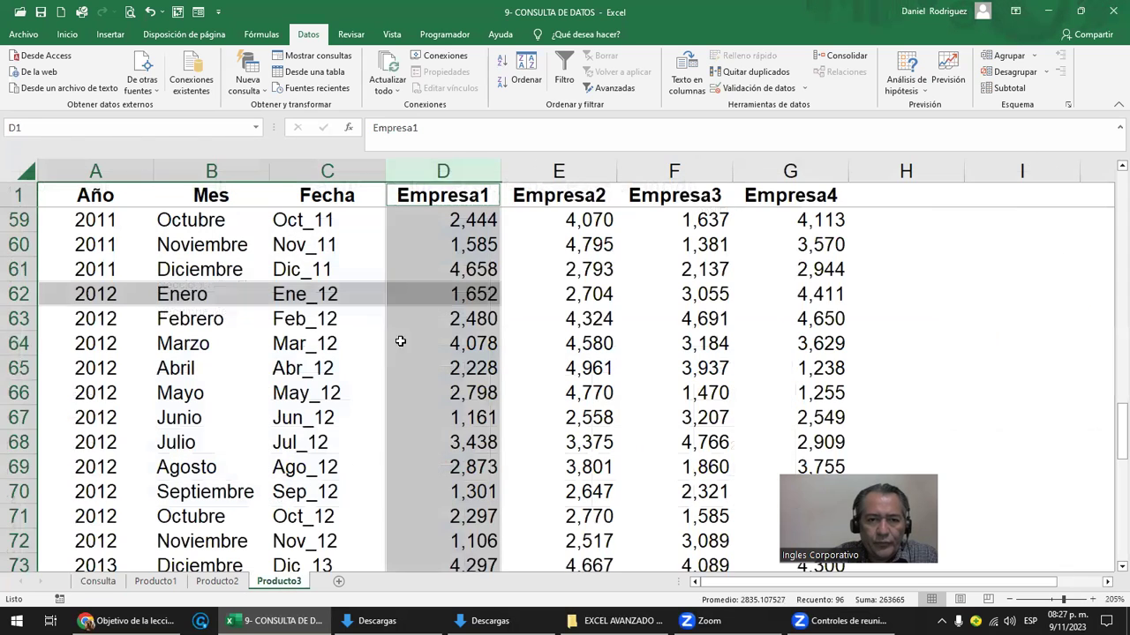
left_click(448, 194)
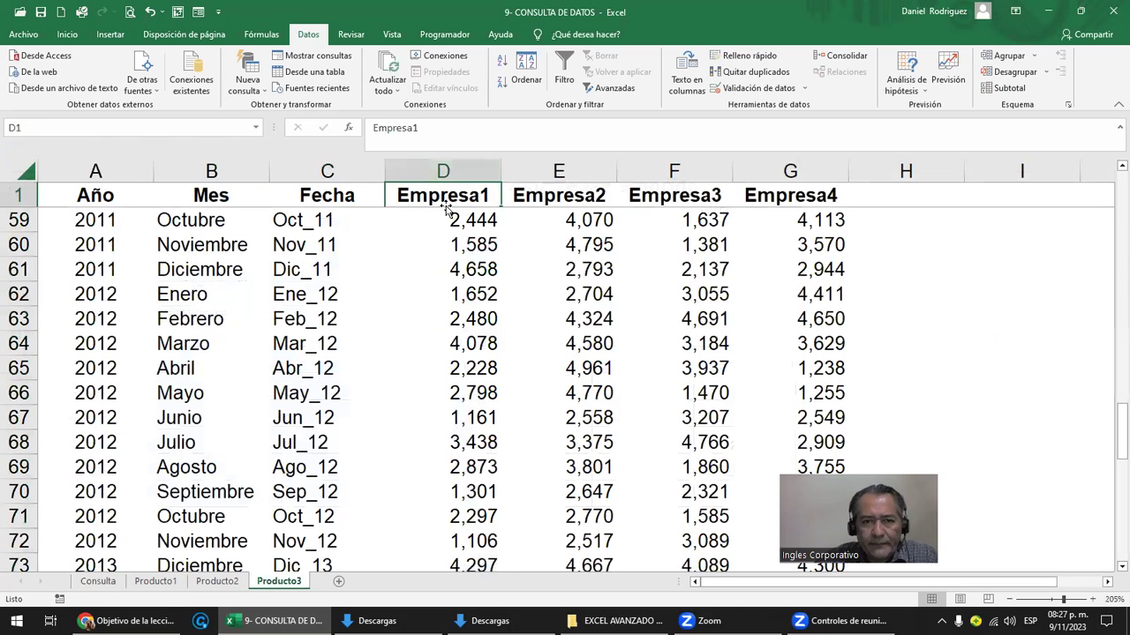
left_click(98, 581)
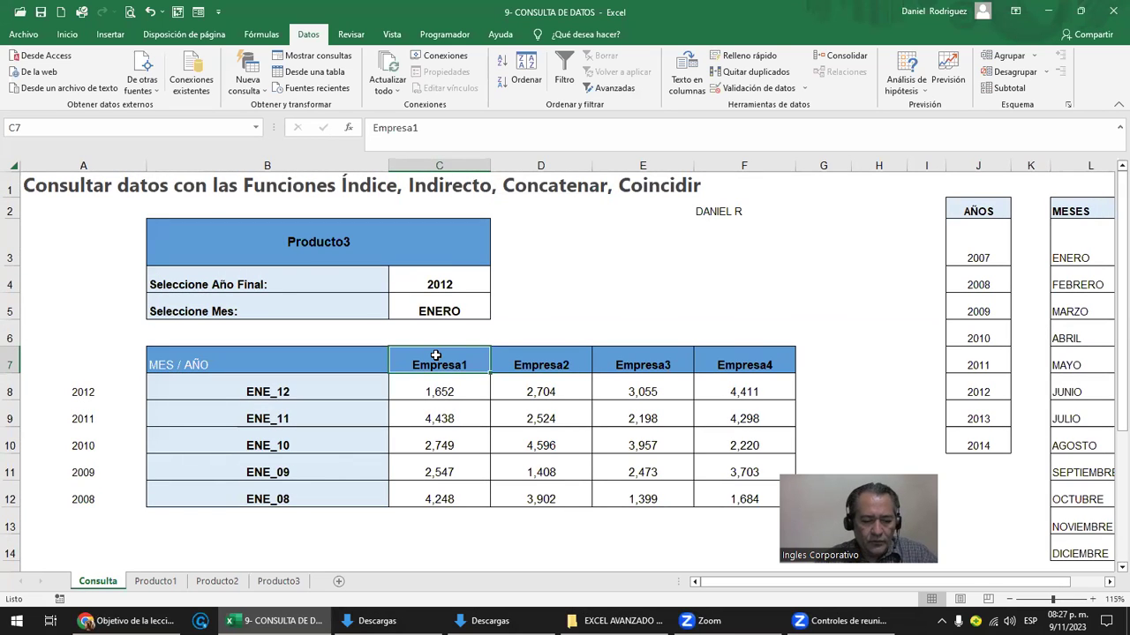
type("metro")
key("Return")
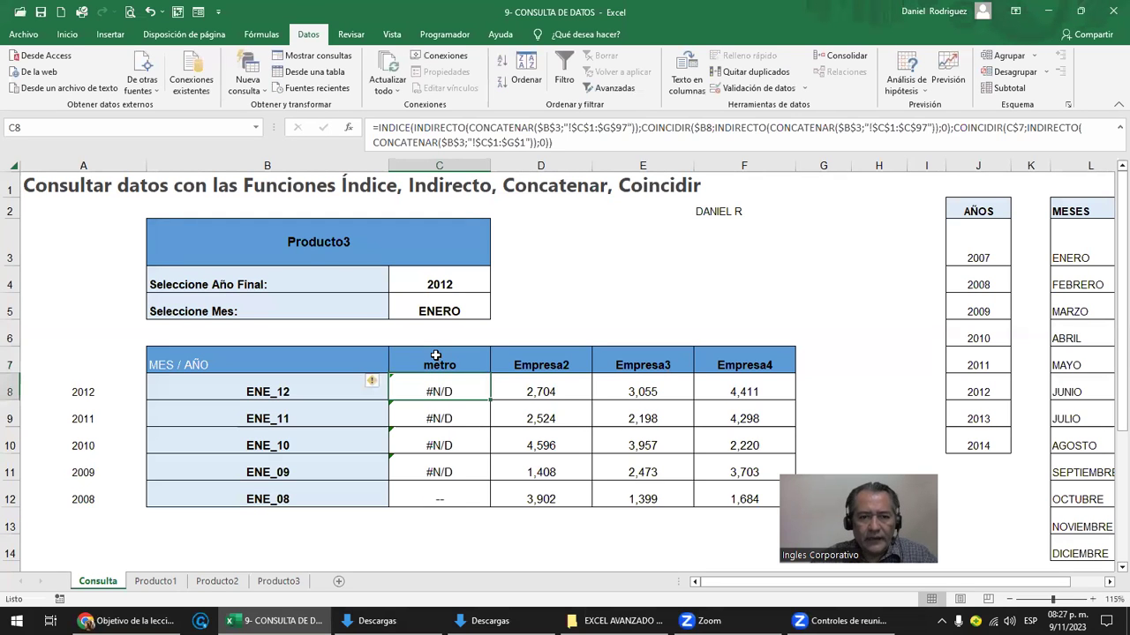
left_click(279, 582)
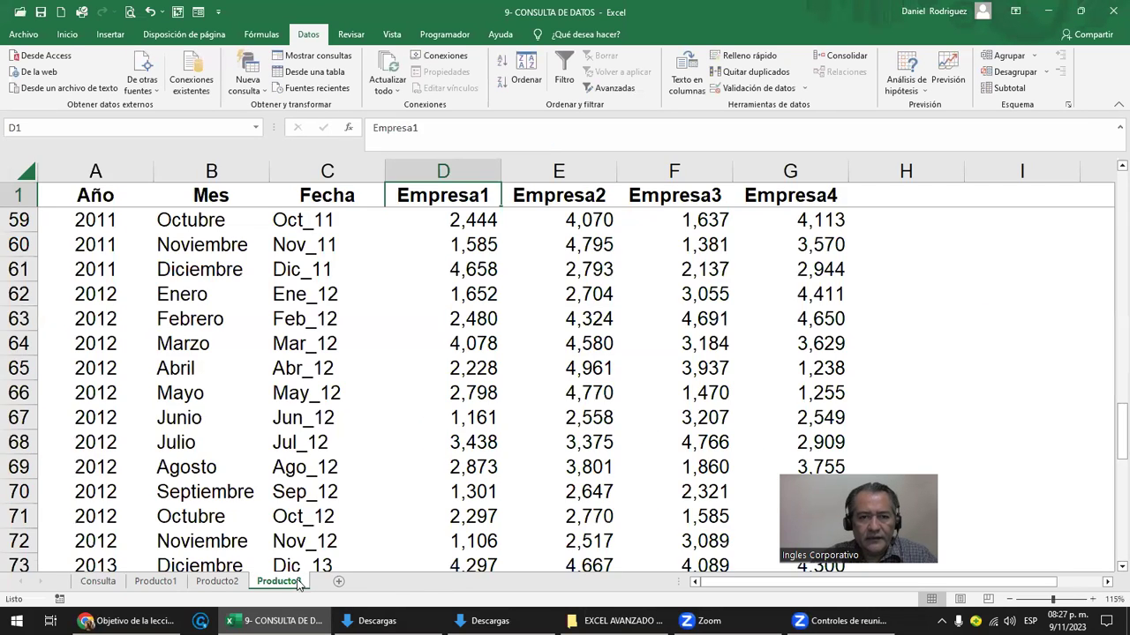
type("metro")
key("Return")
left_click(98, 582)
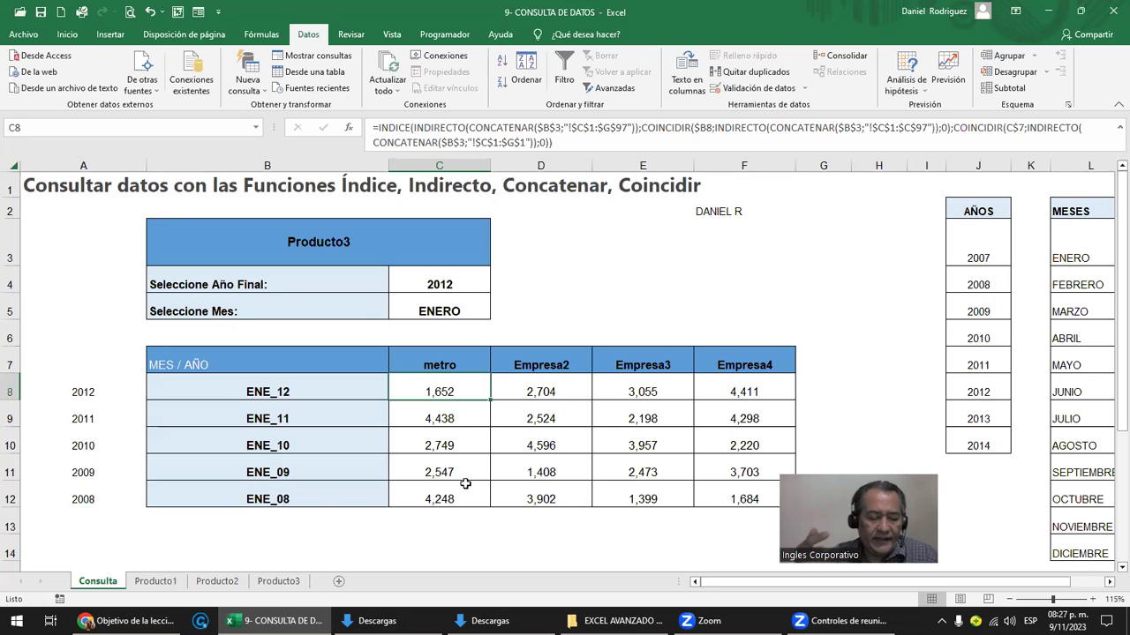
key("ctrl+z")
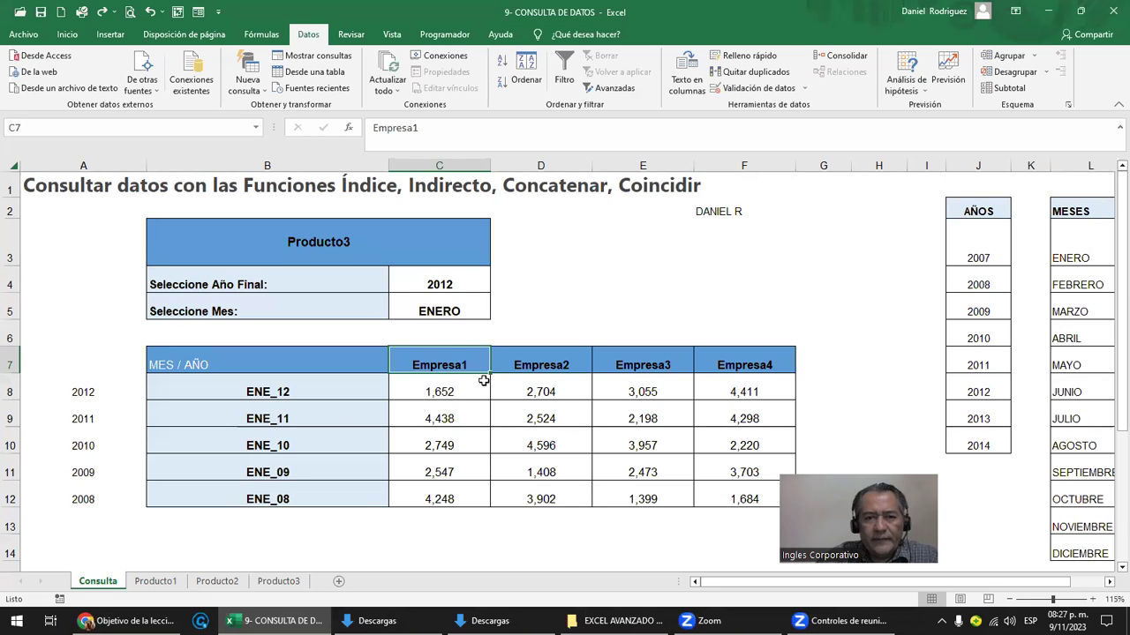
Inspect Producto3's Empresa and Fecha columns and the key formula in C2
left_click_drag(537, 363, 565, 504)
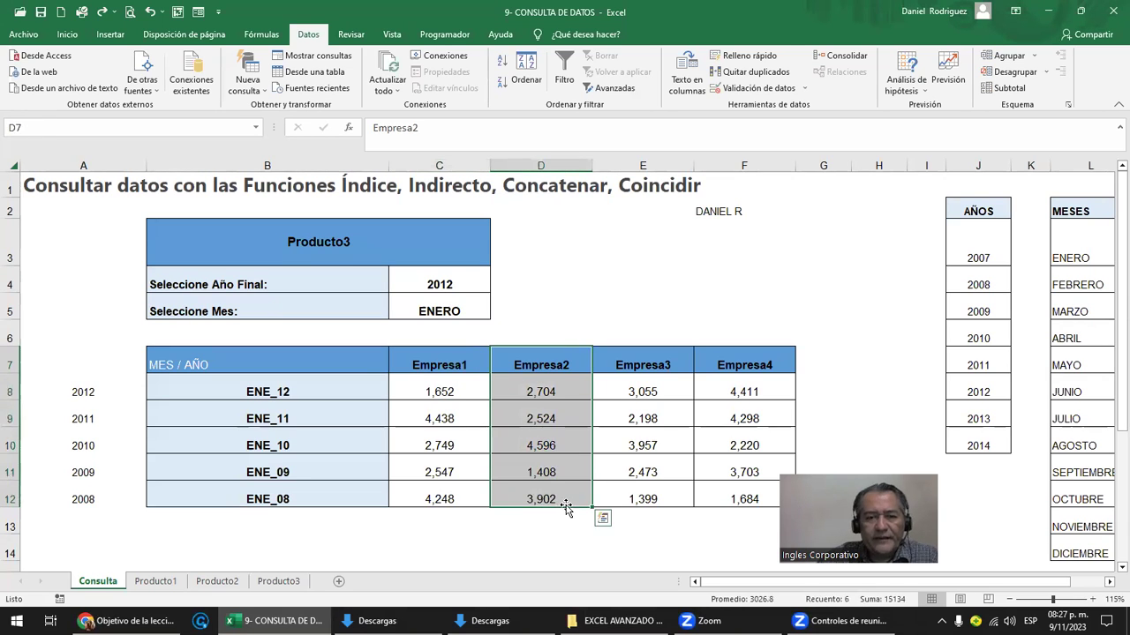
left_click(298, 586)
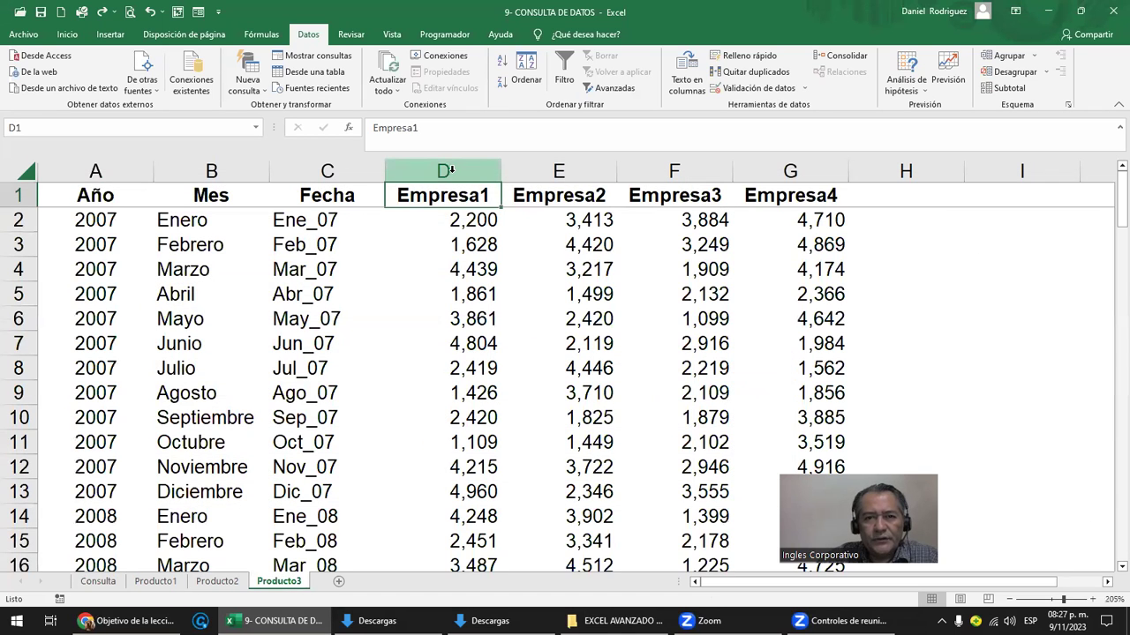
left_click(449, 170)
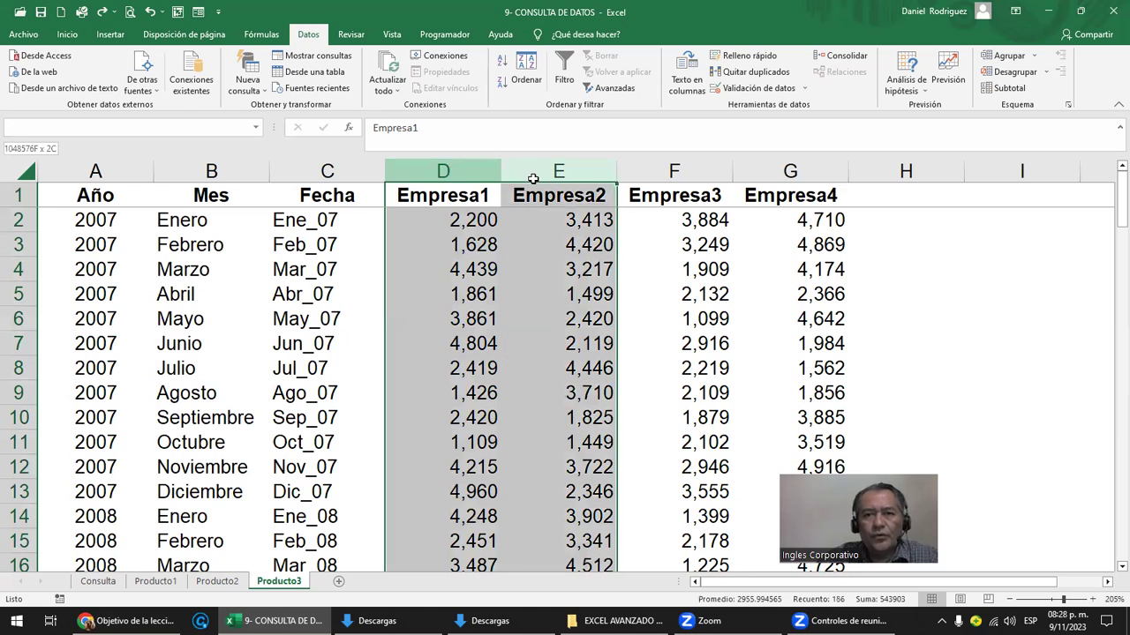
mouse_move(450, 171)
left_mouse_down()
mouse_move(762, 182)
mouse_move(767, 198)
left_mouse_up()
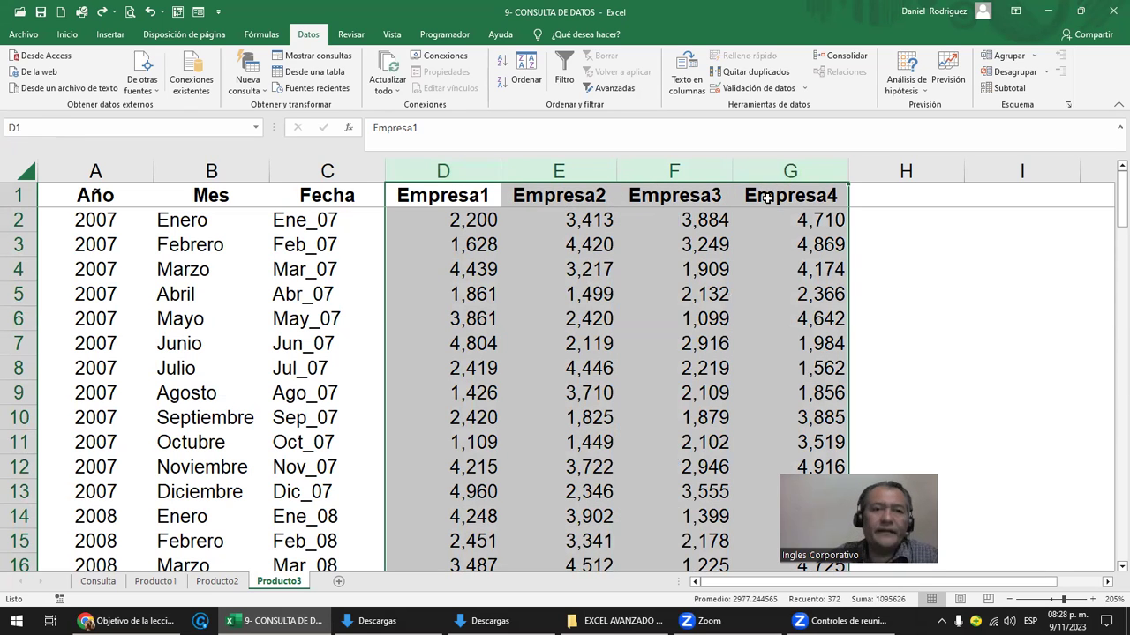
left_click(302, 228)
left_click(327, 170)
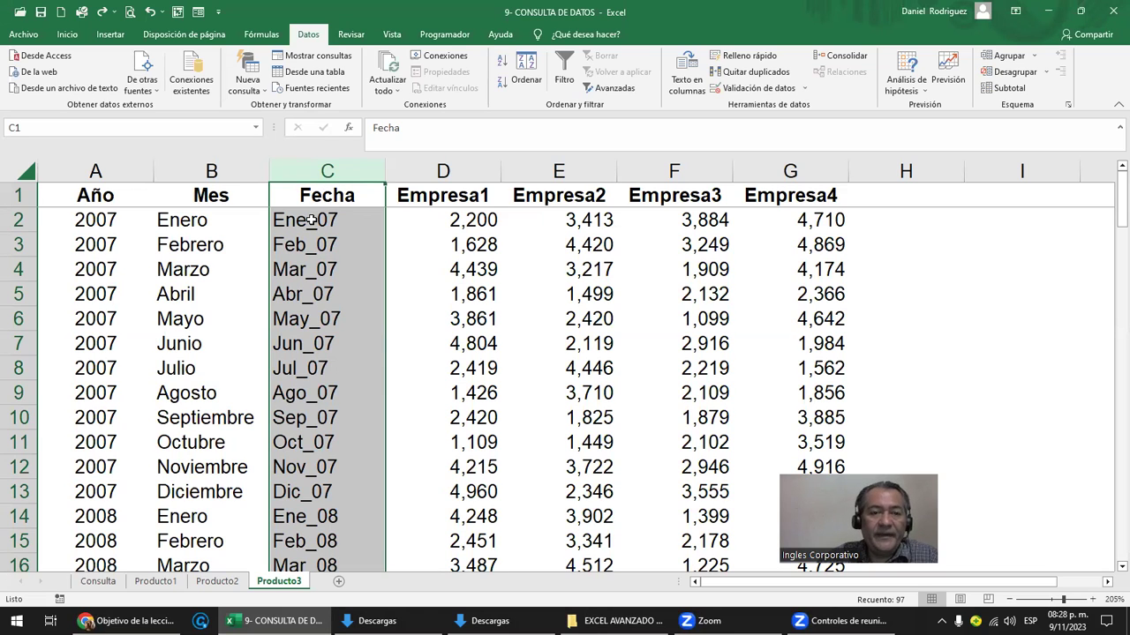
left_click(315, 221)
double_click(315, 222)
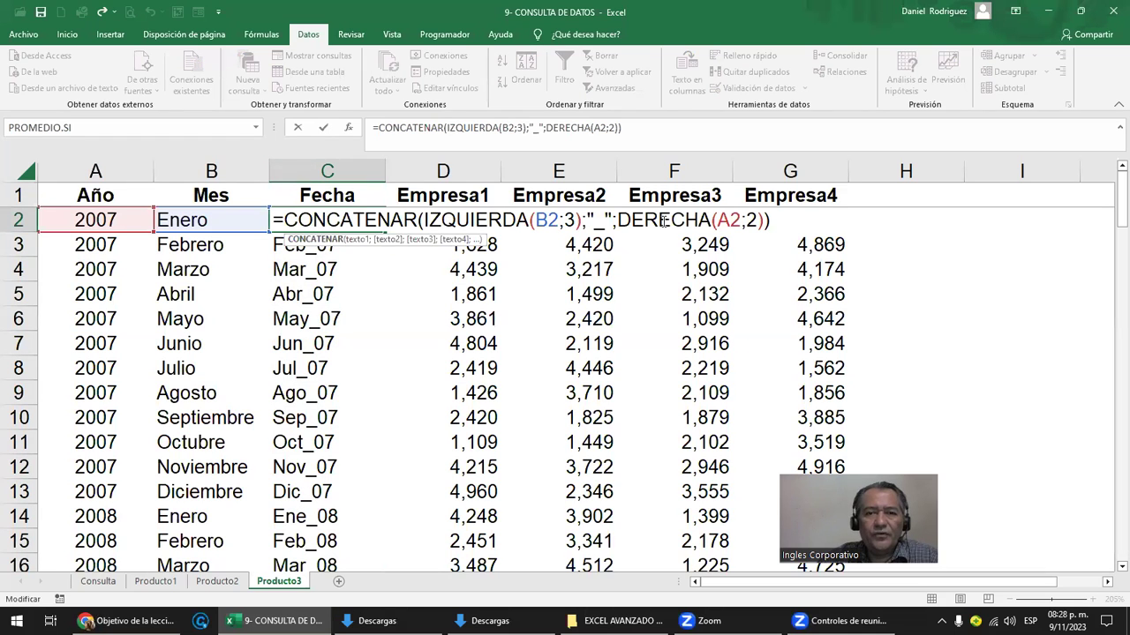
key("Escape")
Compare Consulta B8's CONCATENAR label formula with Producto3's C2 key formula
left_click(97, 581)
left_click(200, 390)
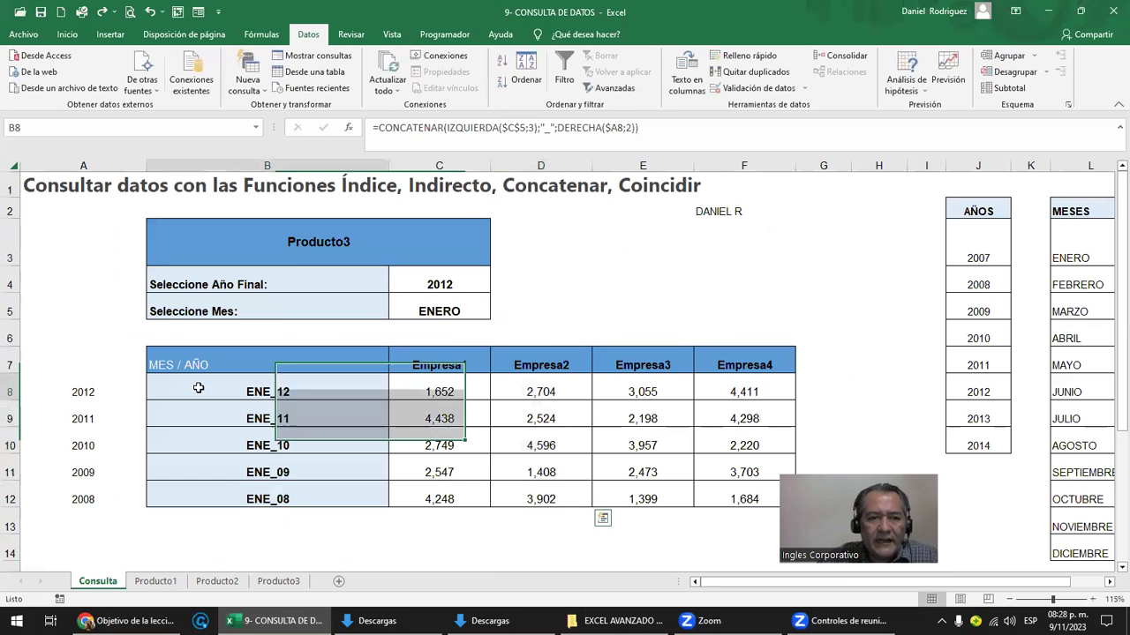
double_click(202, 391)
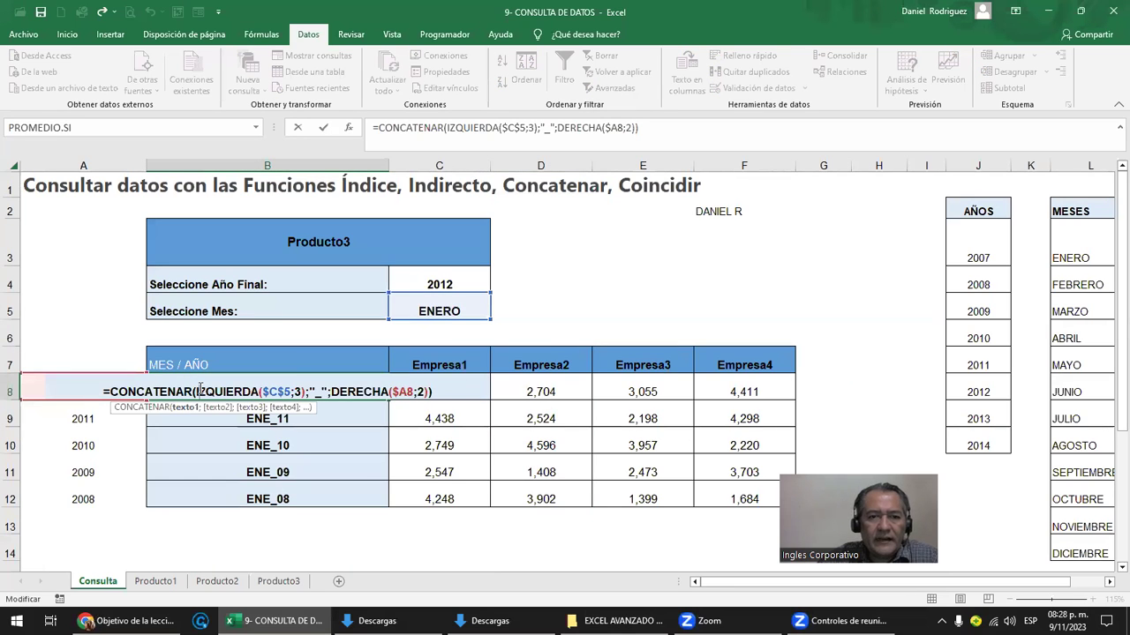
key("Escape")
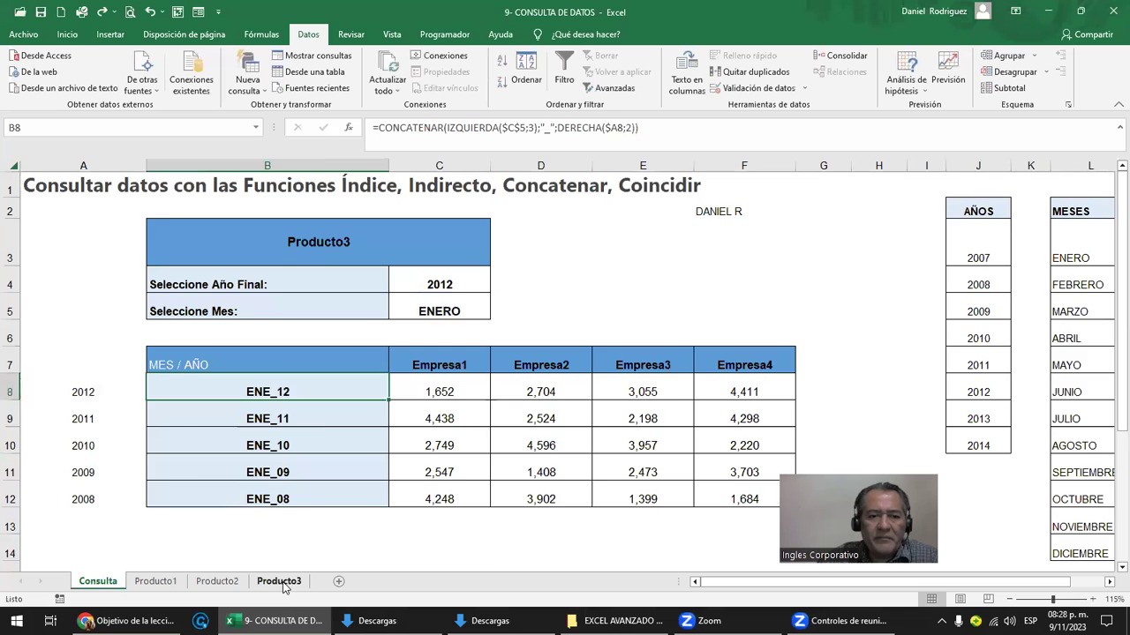
left_click(281, 582)
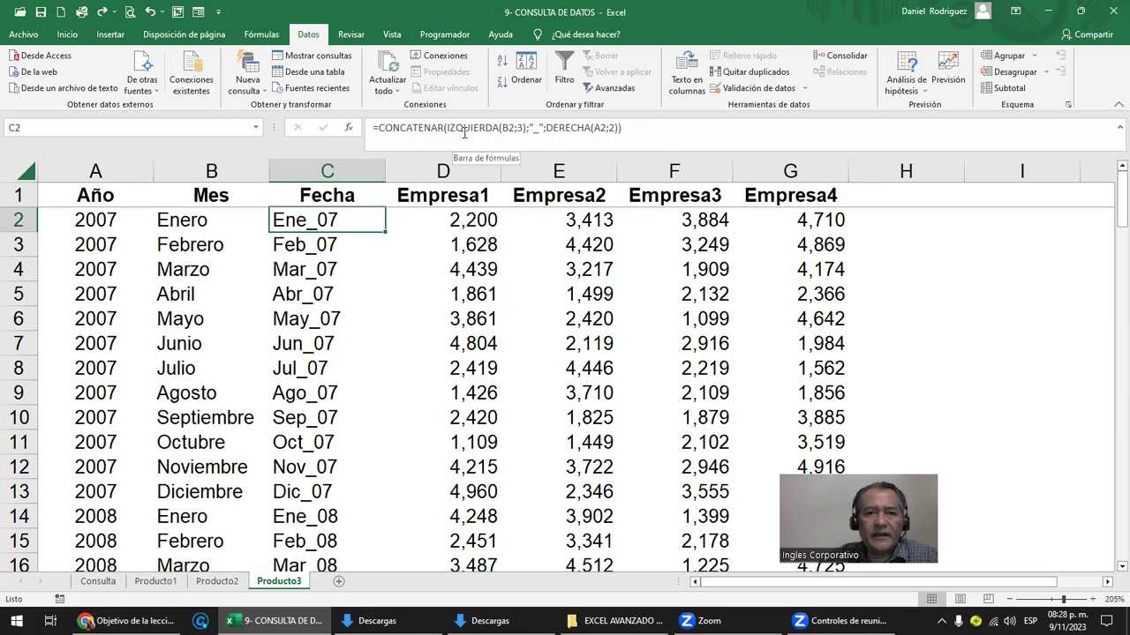
double_click(314, 221)
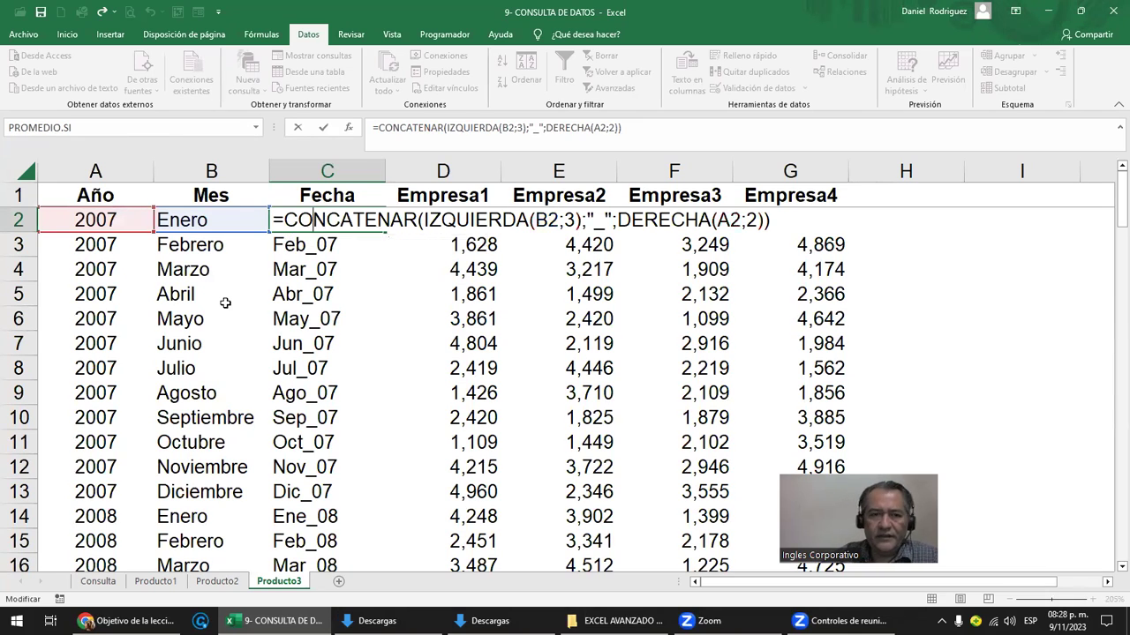
key("Return")
left_click(325, 217)
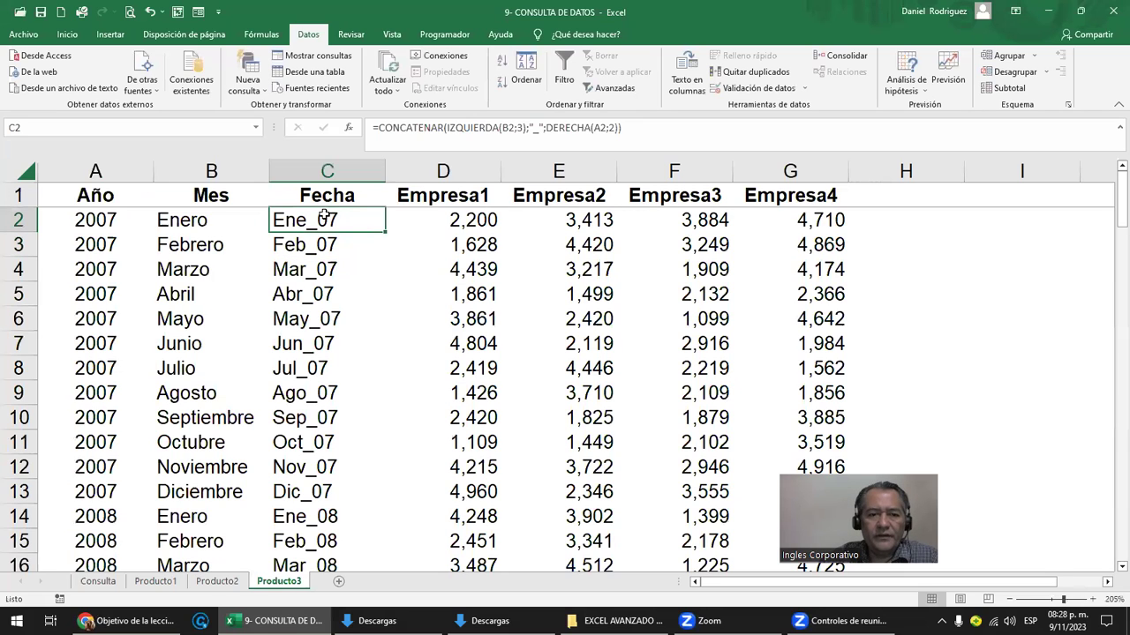
left_click(97, 582)
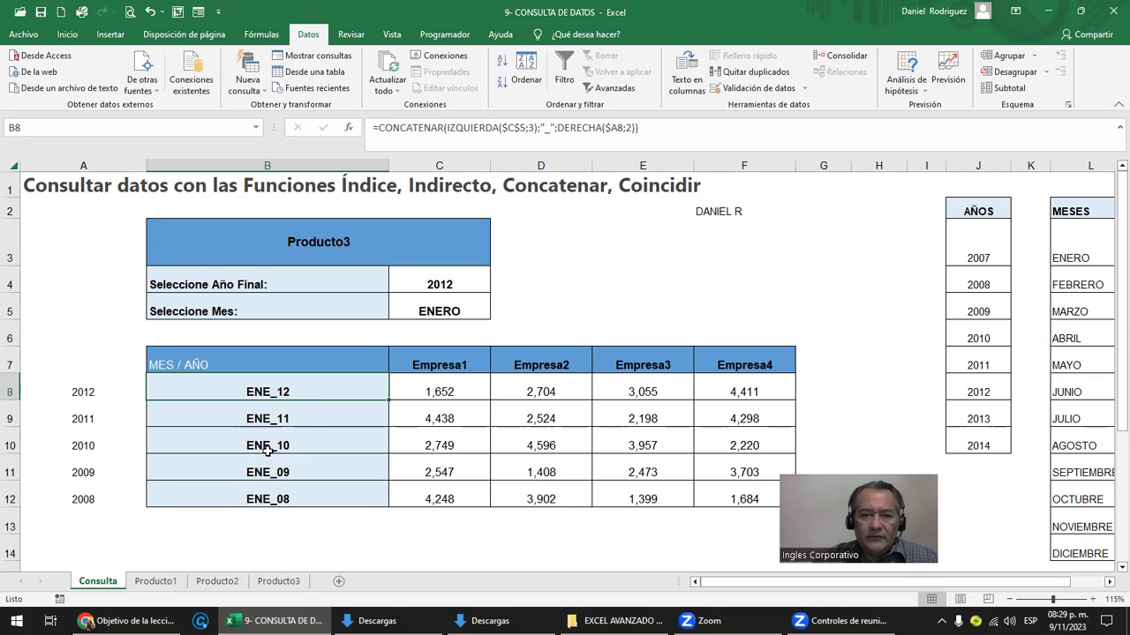
Choose Producto1 in the B3 product dropdown and review the updated Empresa figures
left_click(340, 240)
left_click(498, 261)
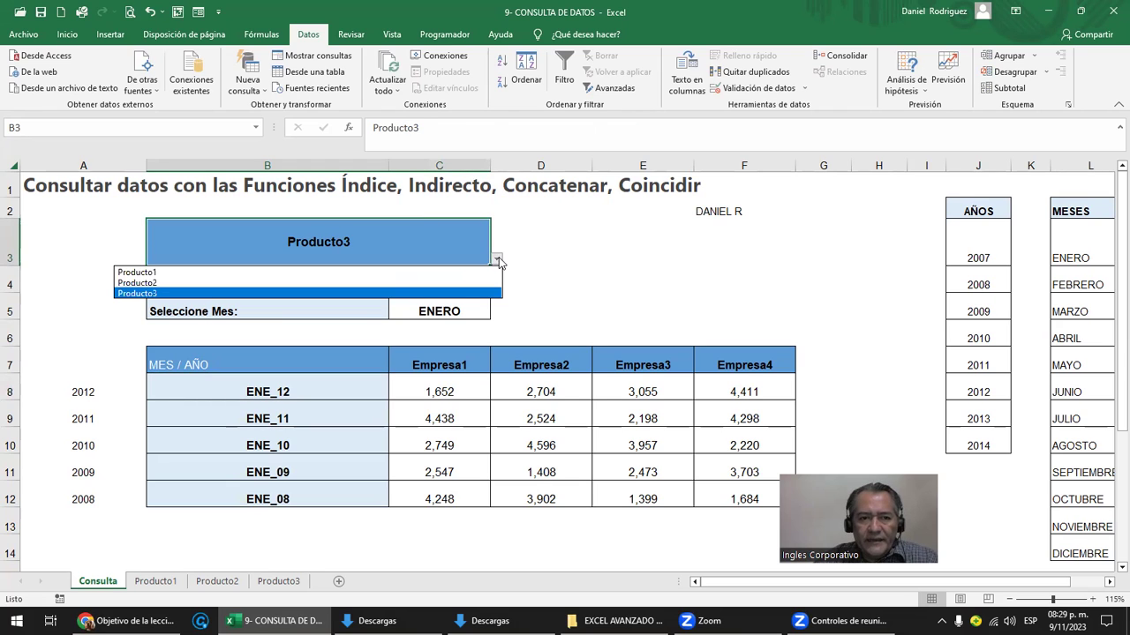
left_click(157, 273)
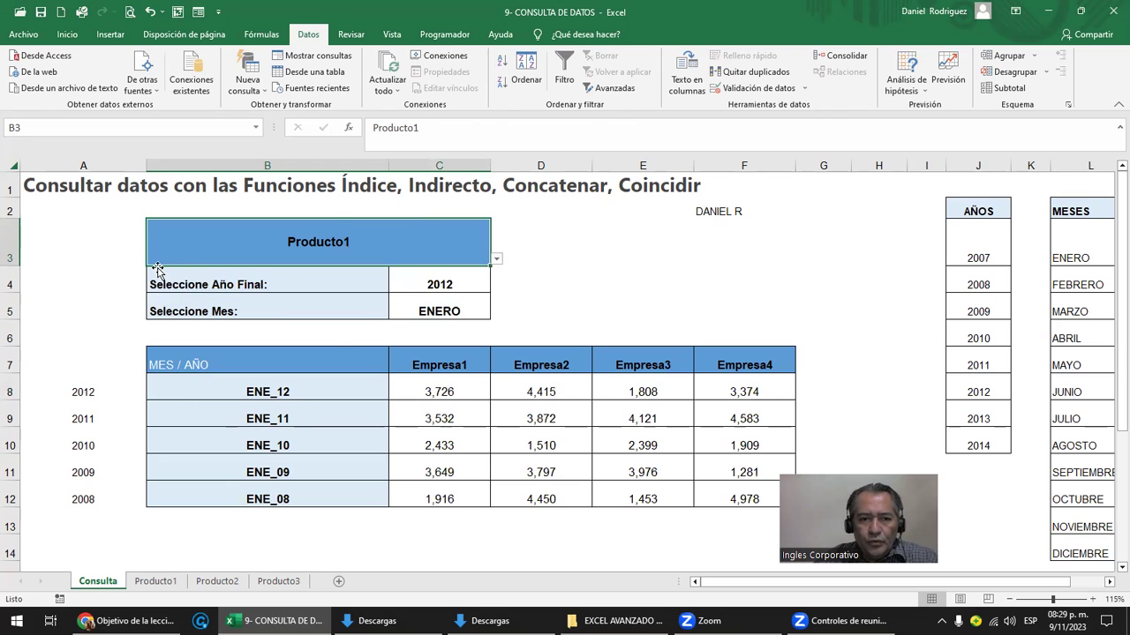
mouse_move(439, 392)
left_mouse_down()
mouse_move(603, 404)
mouse_move(744, 490)
left_mouse_up()
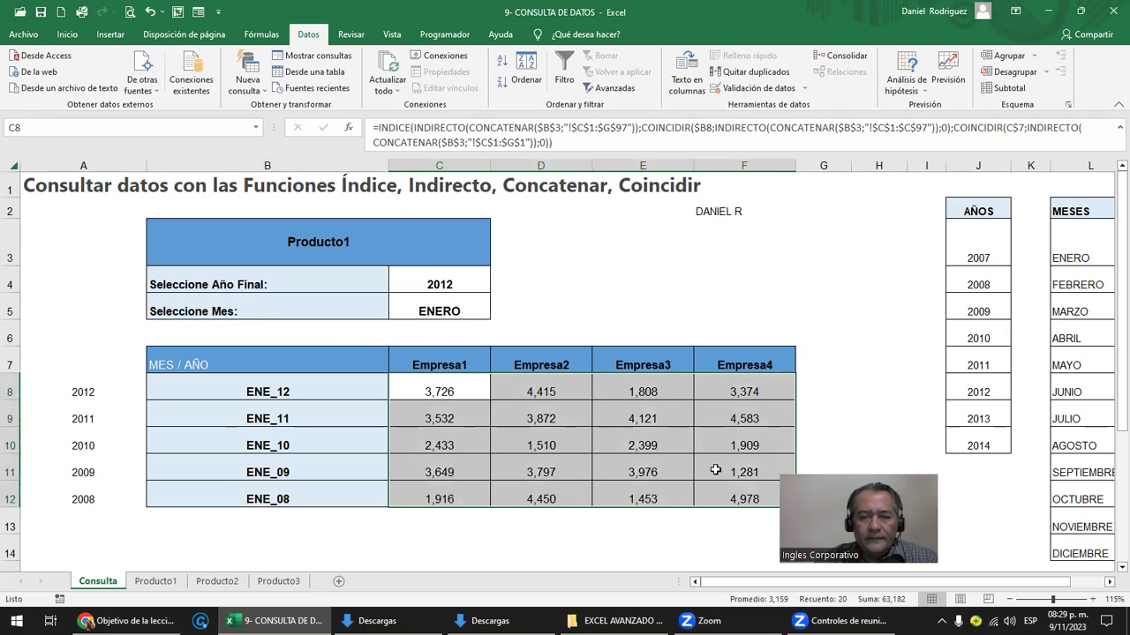
left_click(464, 363)
left_click(644, 274)
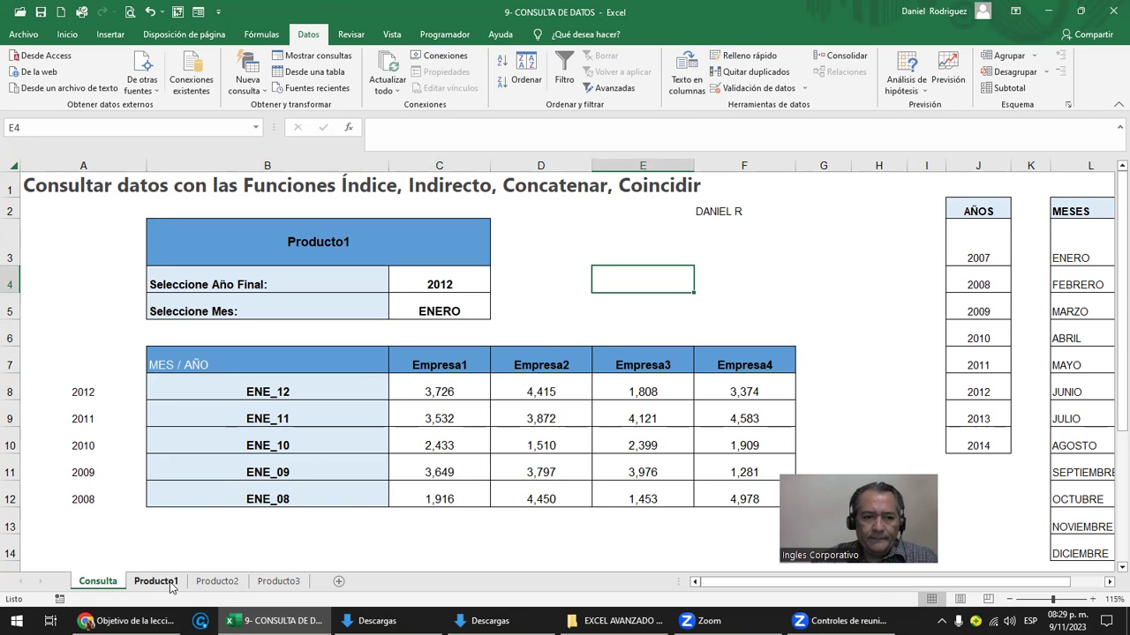
left_click(317, 540)
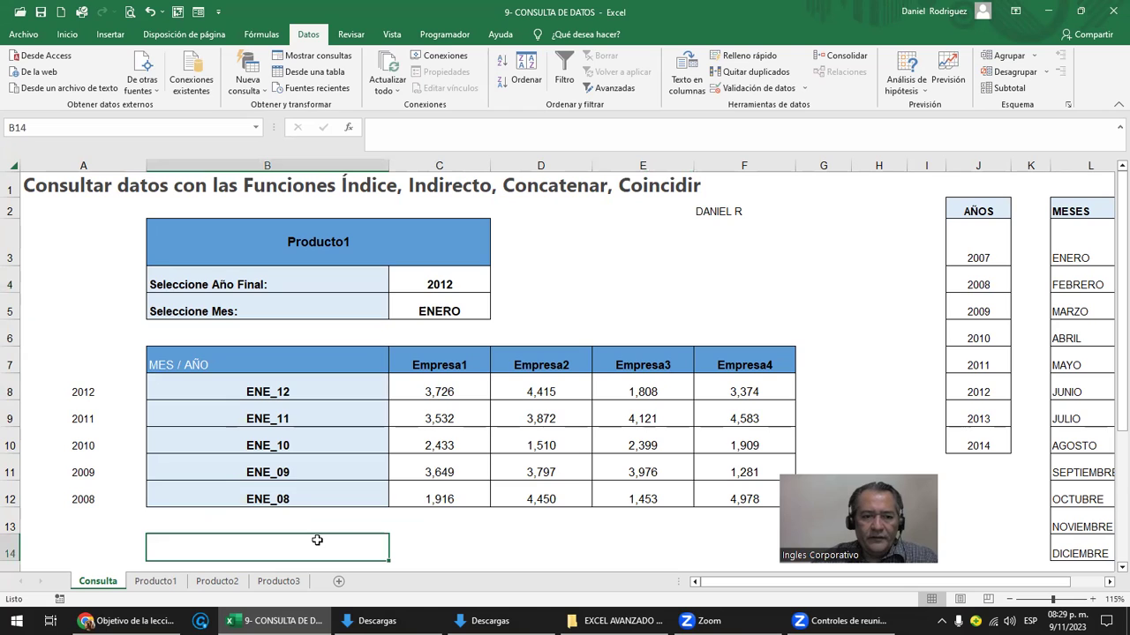
left_click(663, 261)
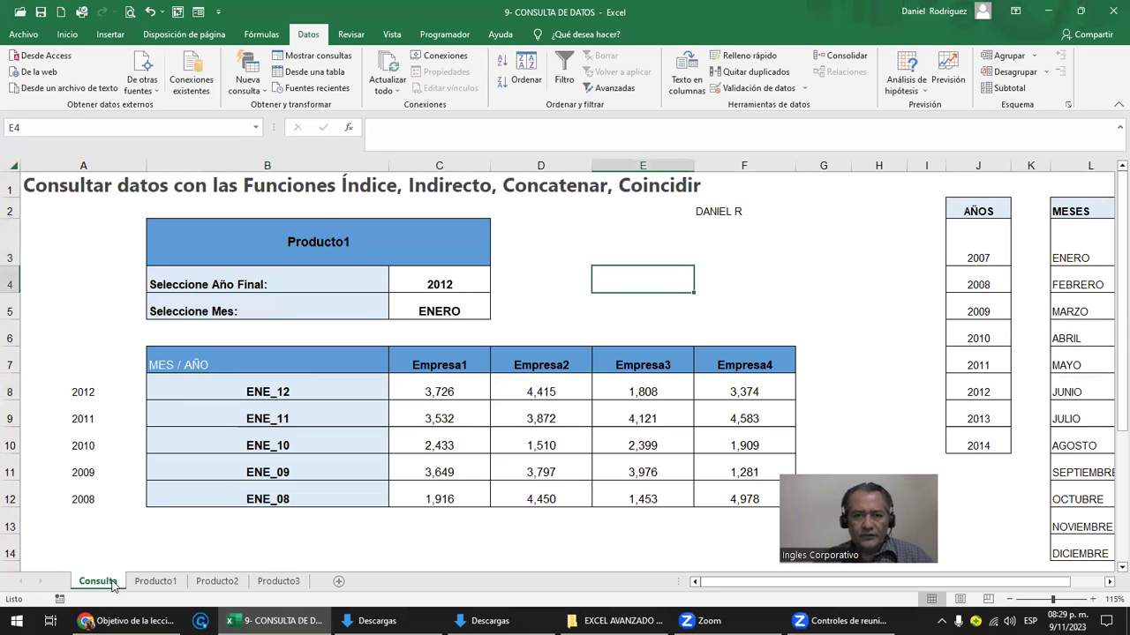
Label E3 'suma' and total G2 from Producto1, Producto2 and Producto3 in E4 (12,297)
type("suma")
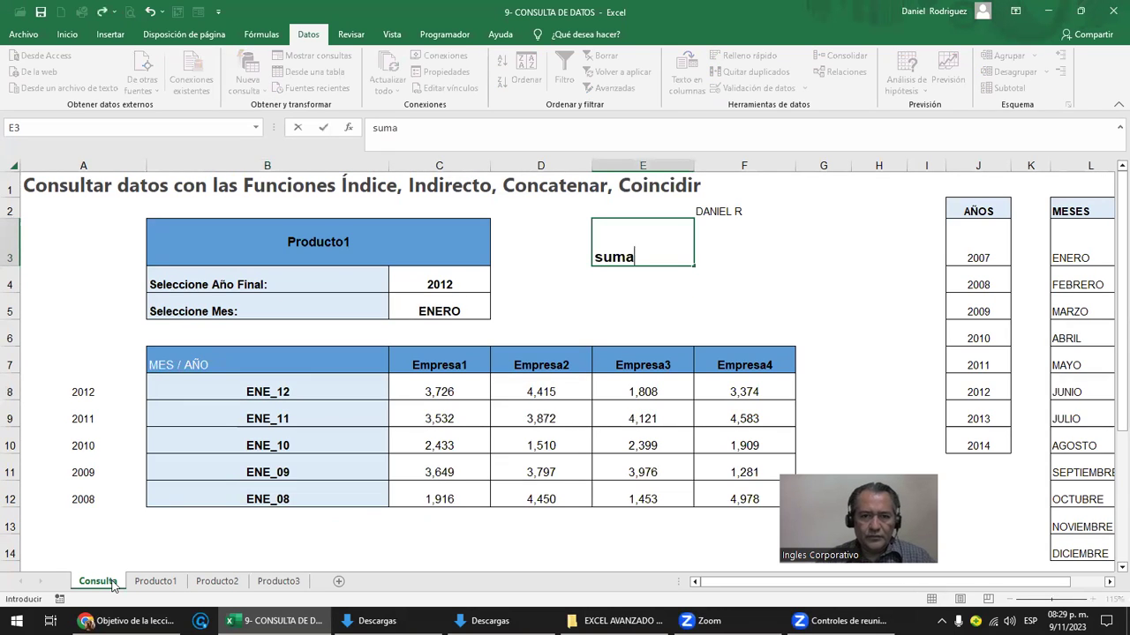
key("Return")
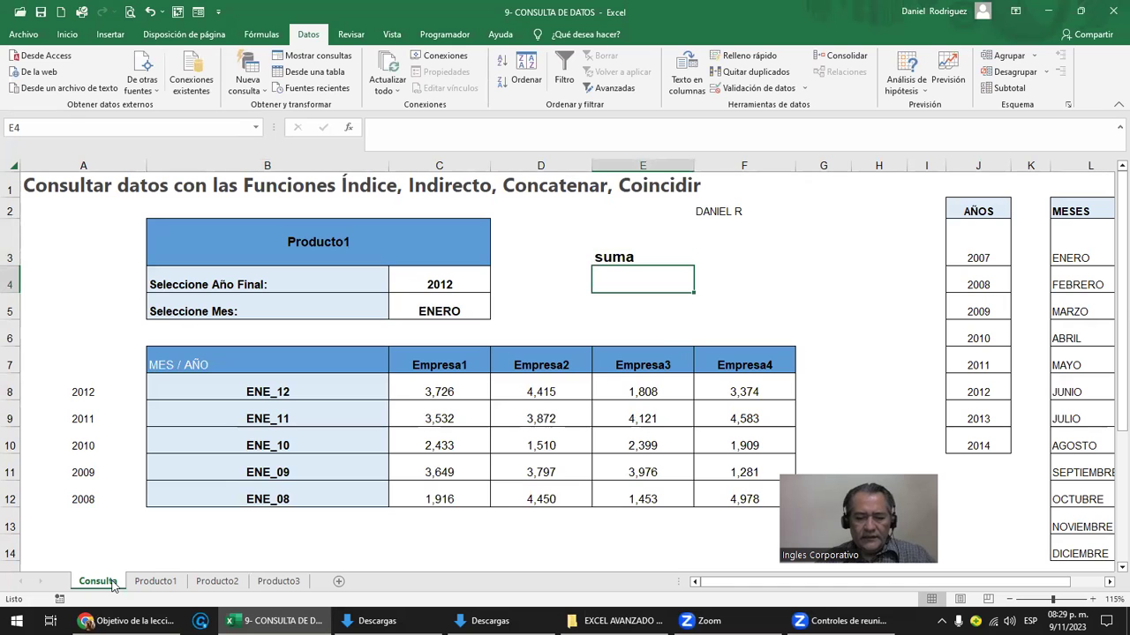
type("=")
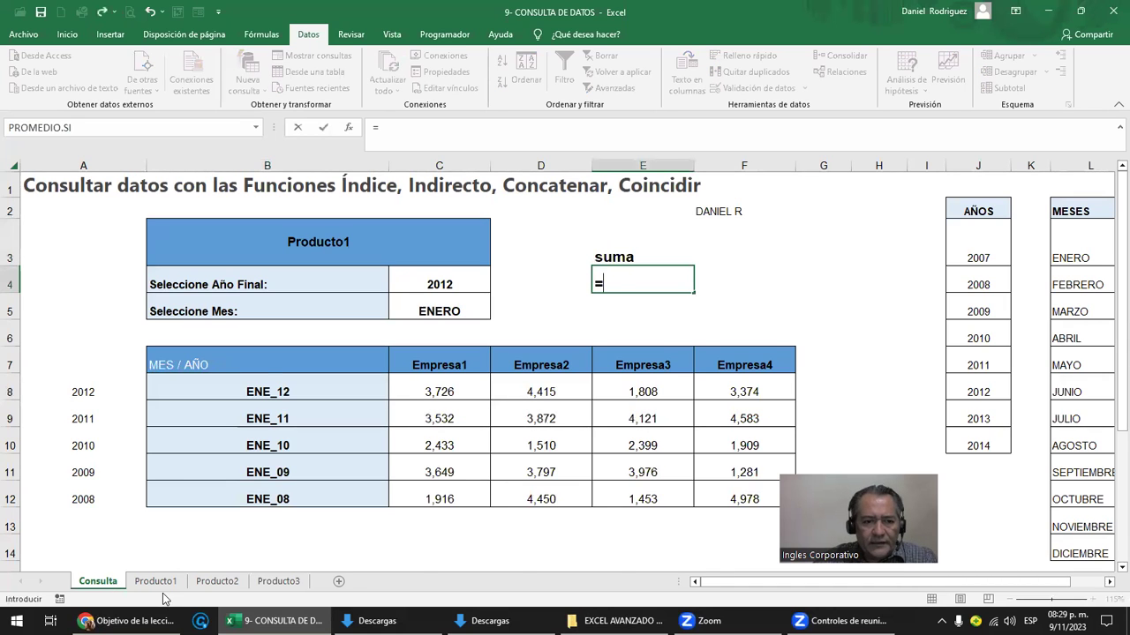
left_click(157, 582)
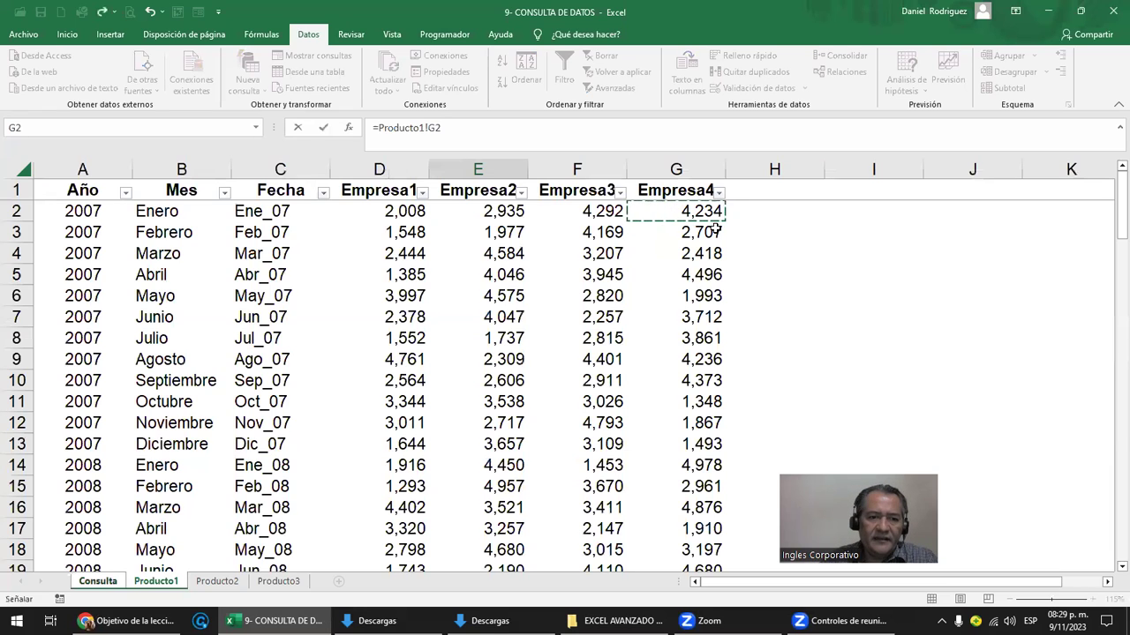
type("+")
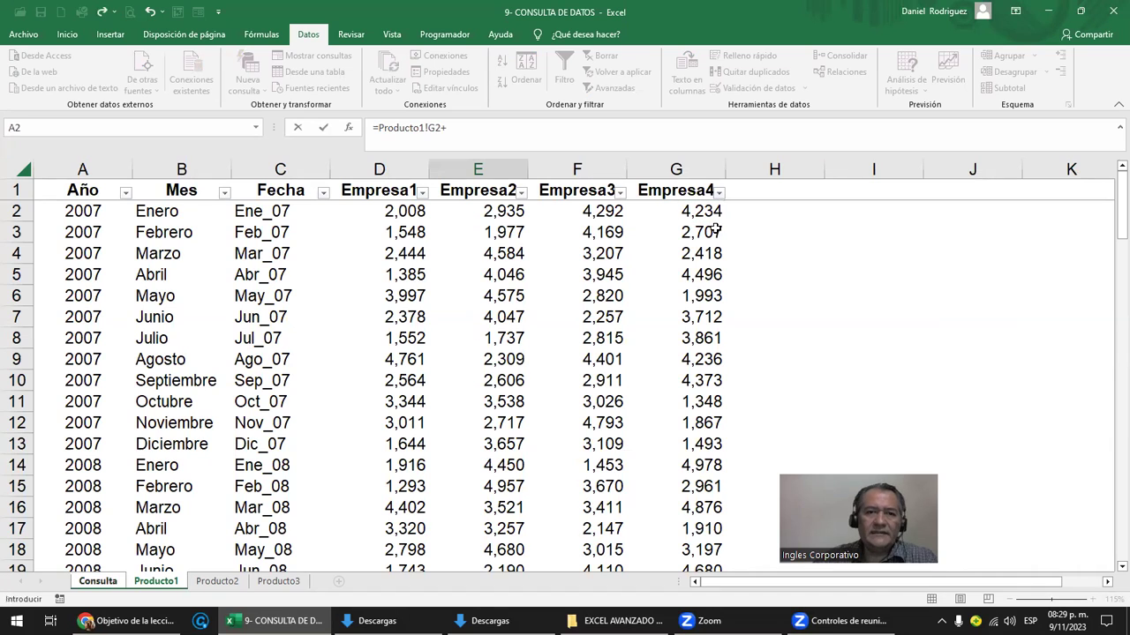
left_click(213, 585)
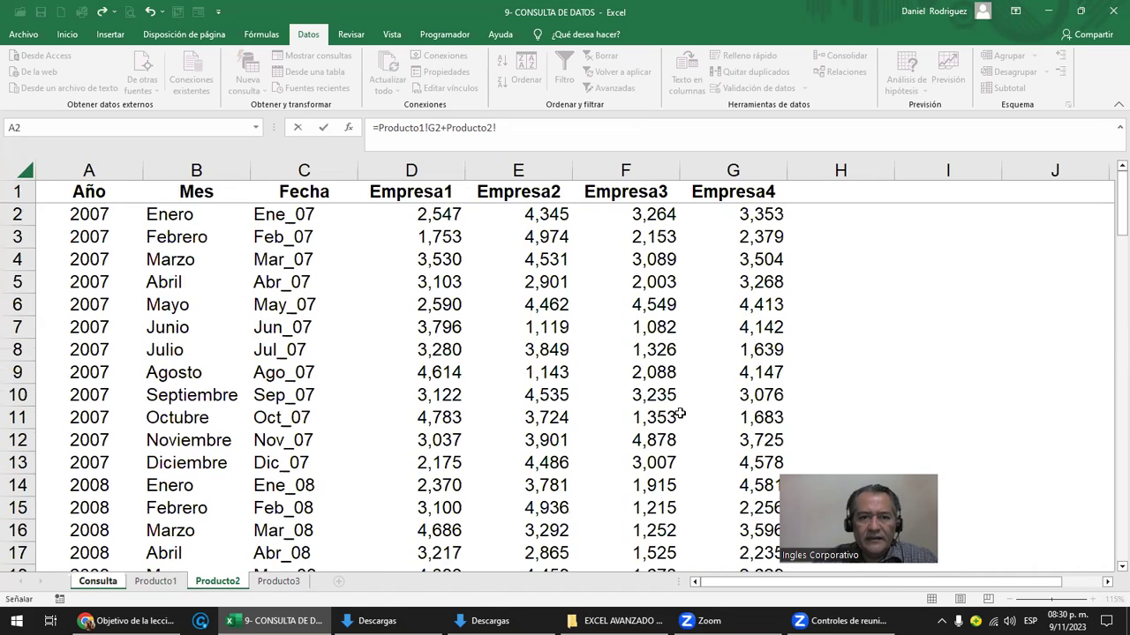
left_click(764, 214)
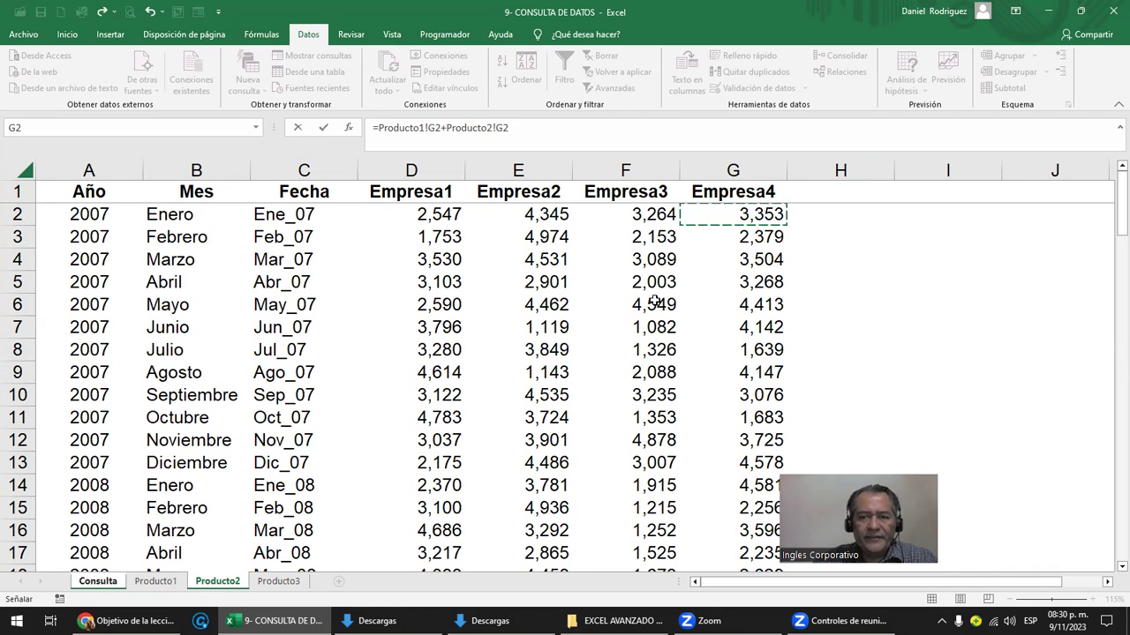
type("+")
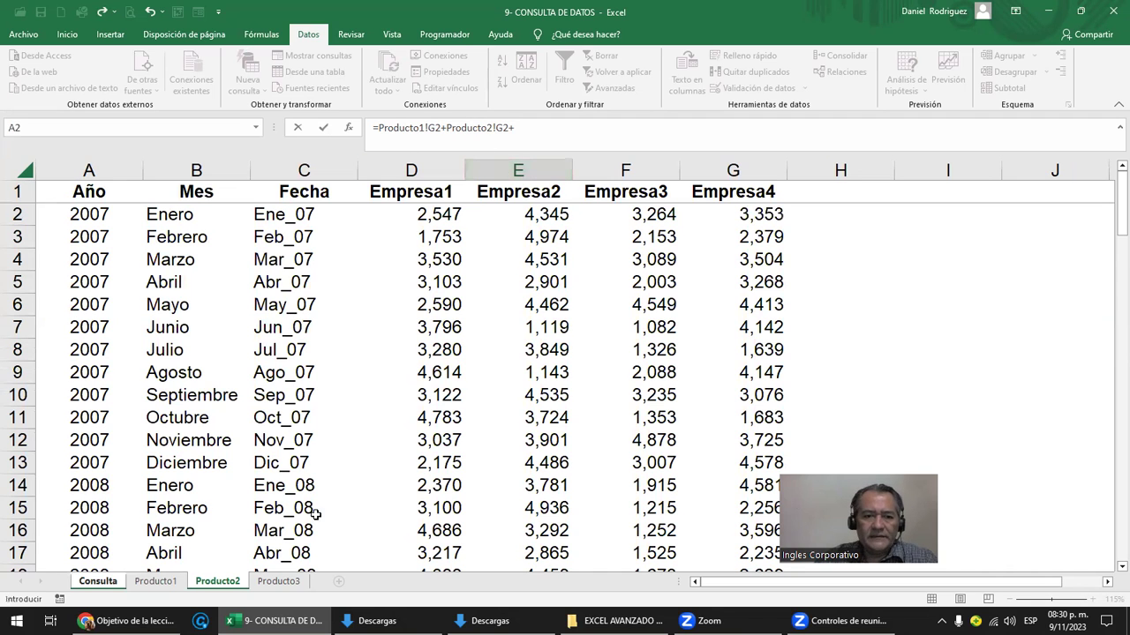
left_click(280, 582)
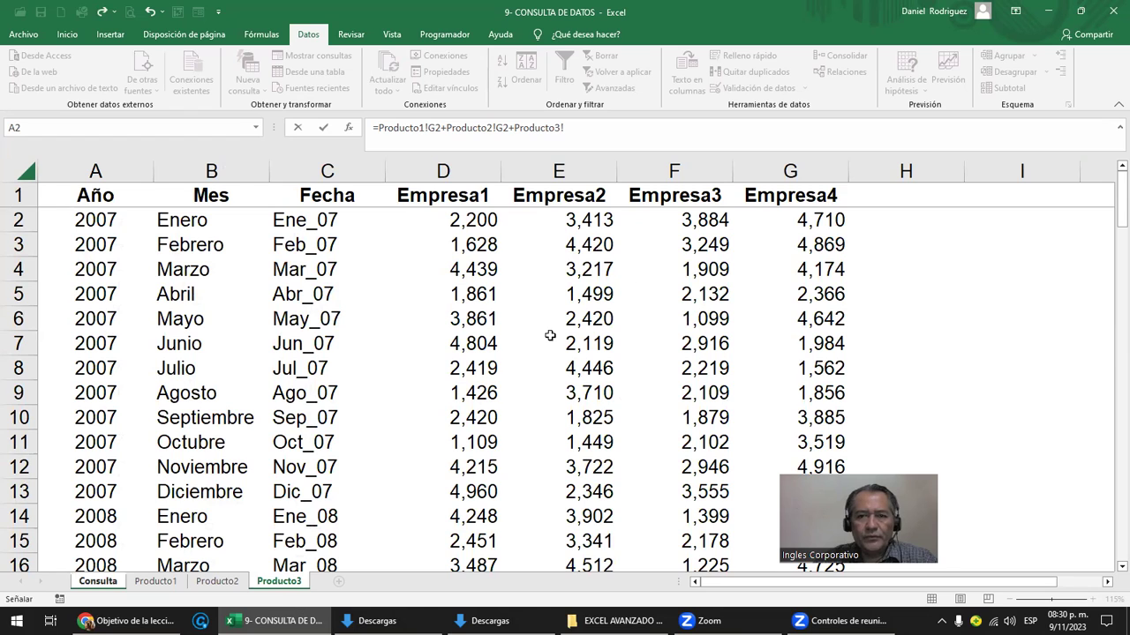
left_click(800, 218)
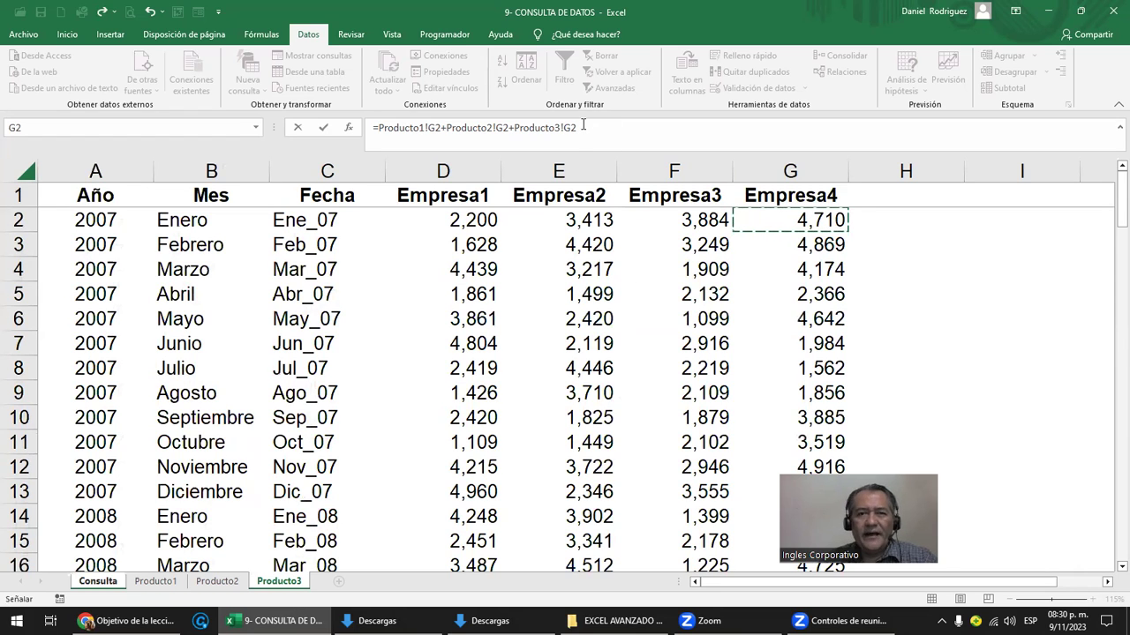
key("Return")
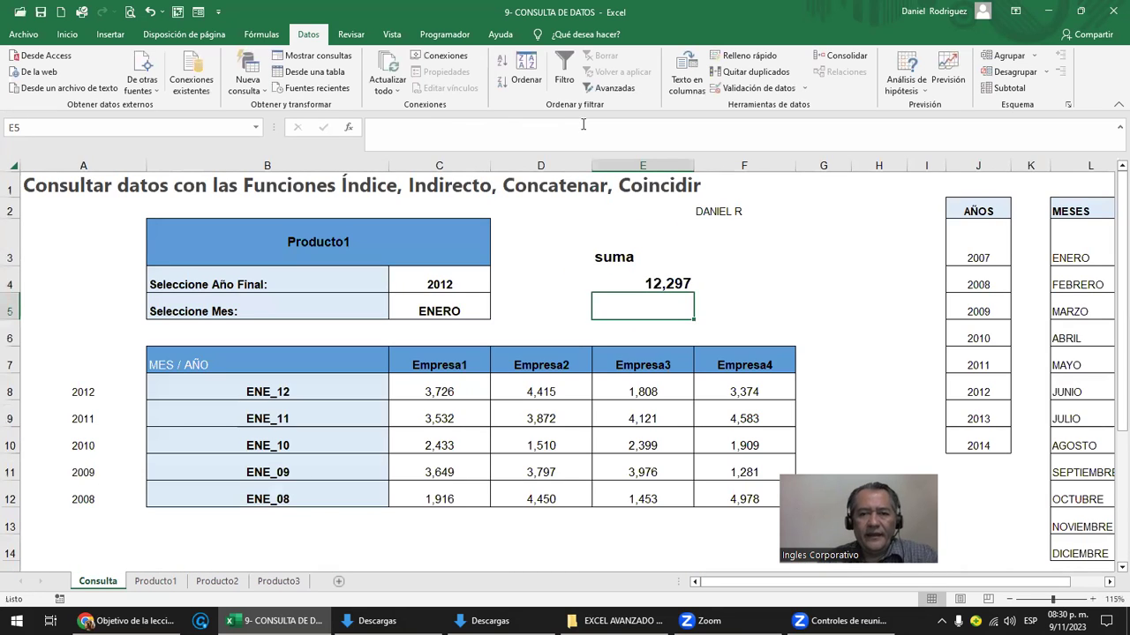
key("Up")
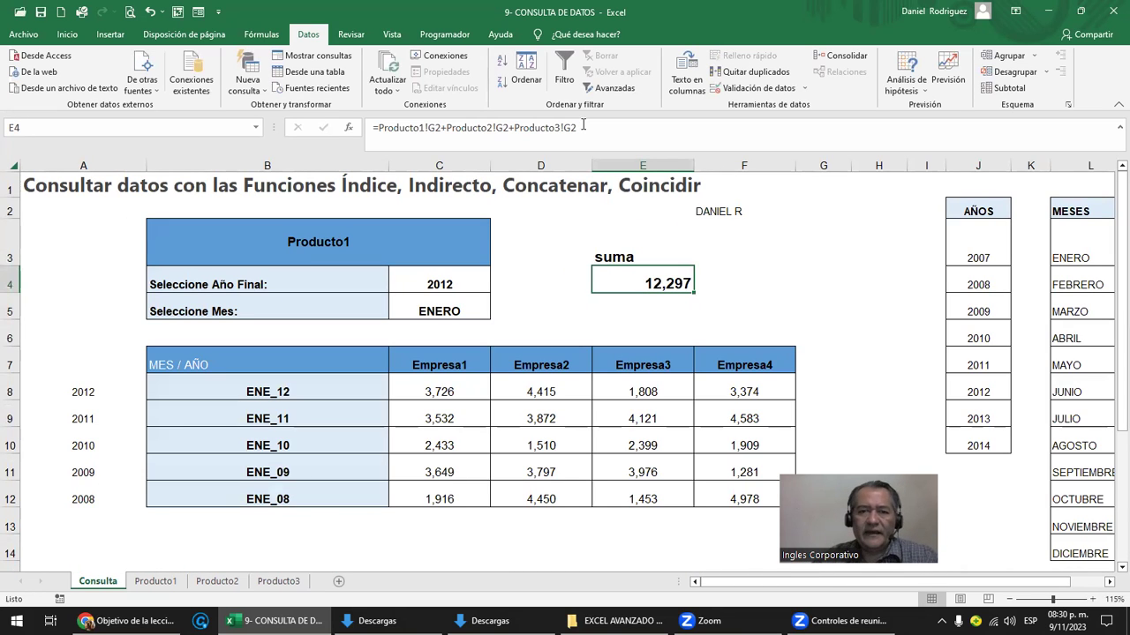
Review E4's three-sheet G2 sum formula unchanged, then open C8's INDICE formula in-cell
key("F2")
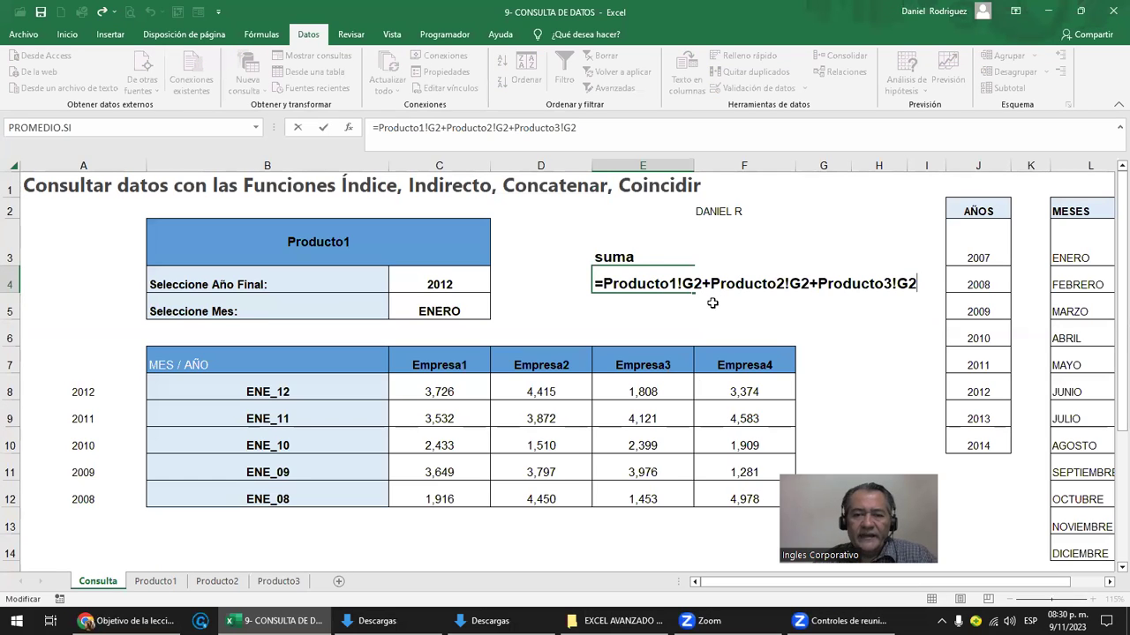
double_click(687, 283)
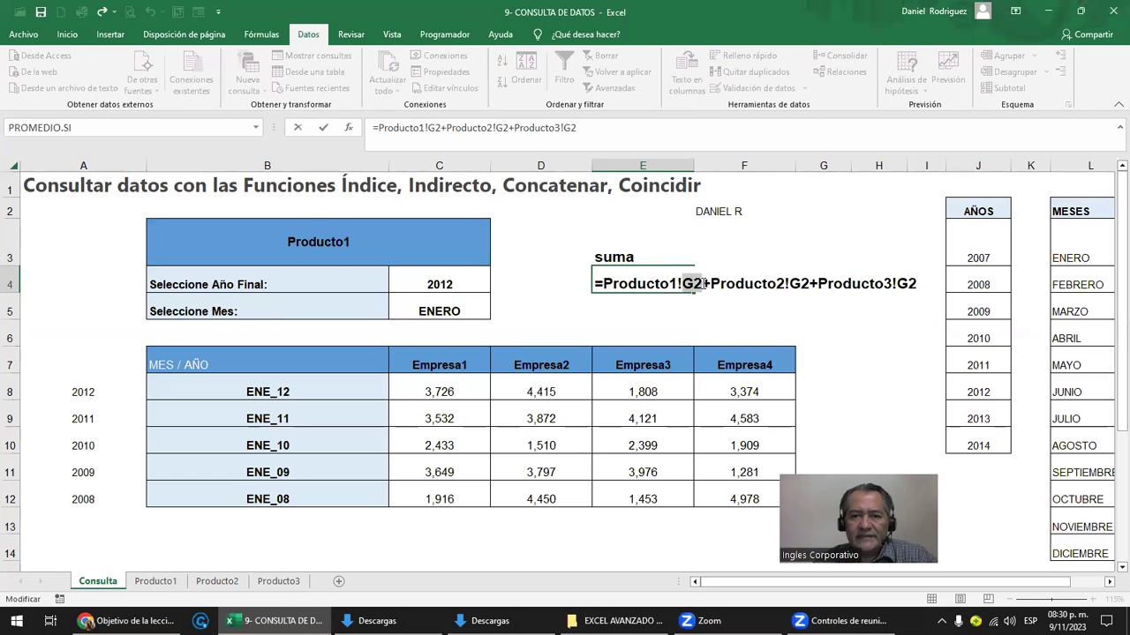
double_click(798, 284)
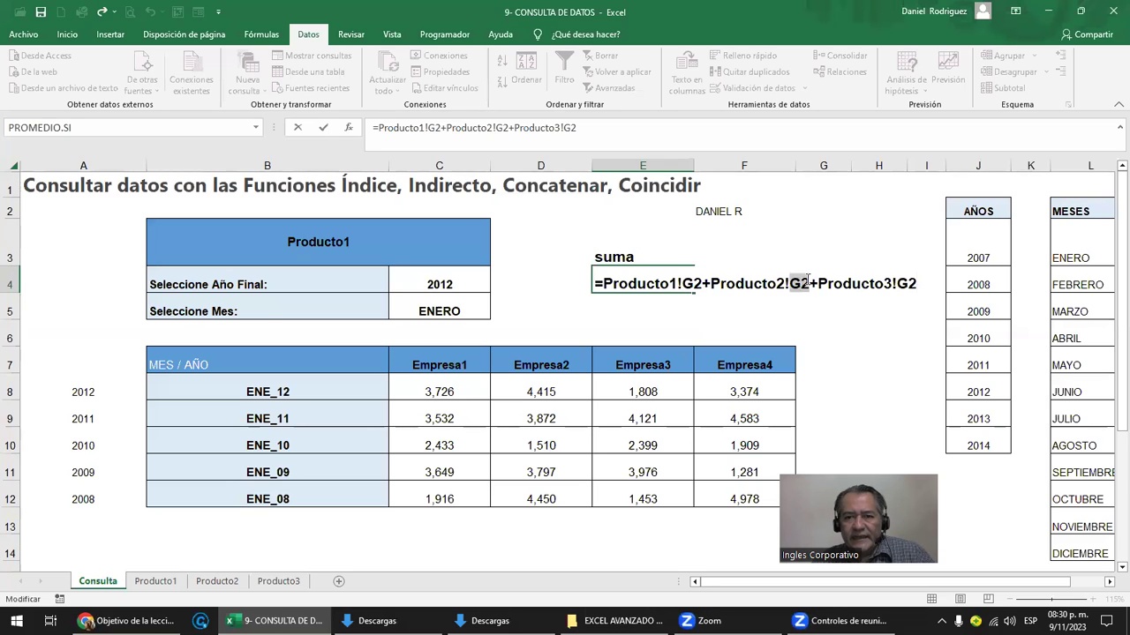
double_click(904, 283)
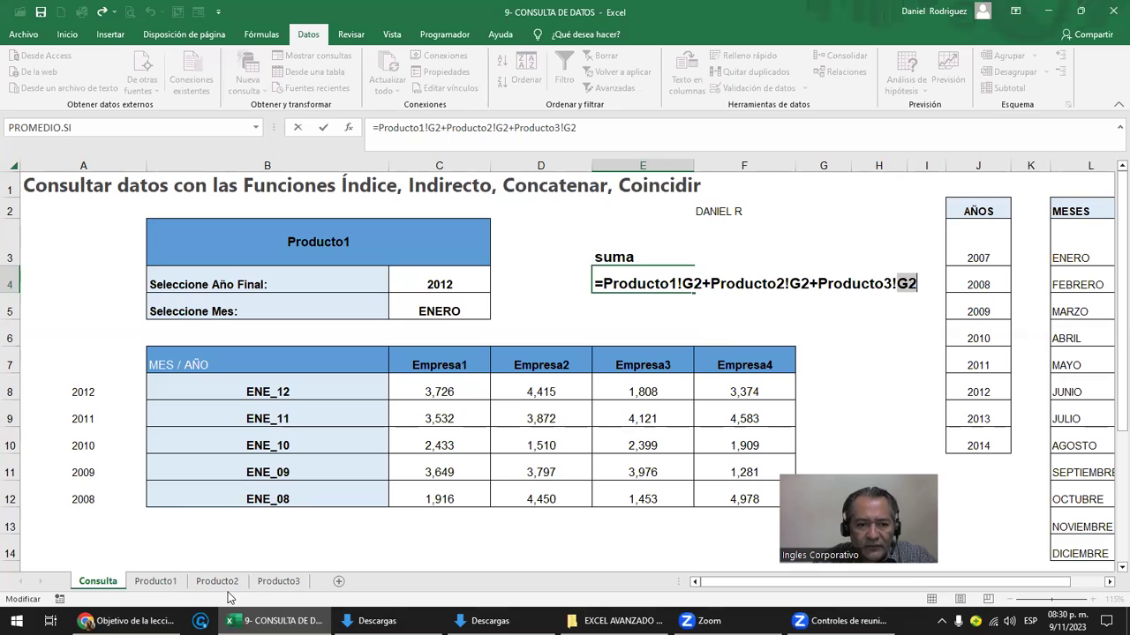
left_click(671, 284)
left_click_drag(703, 283, 597, 303)
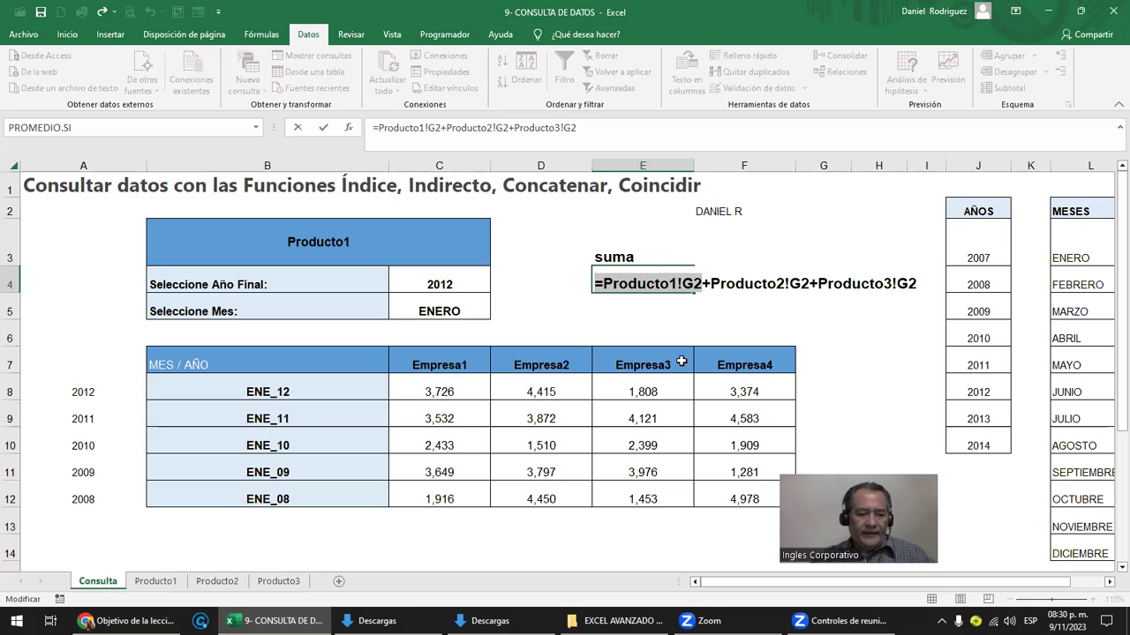
key("Escape")
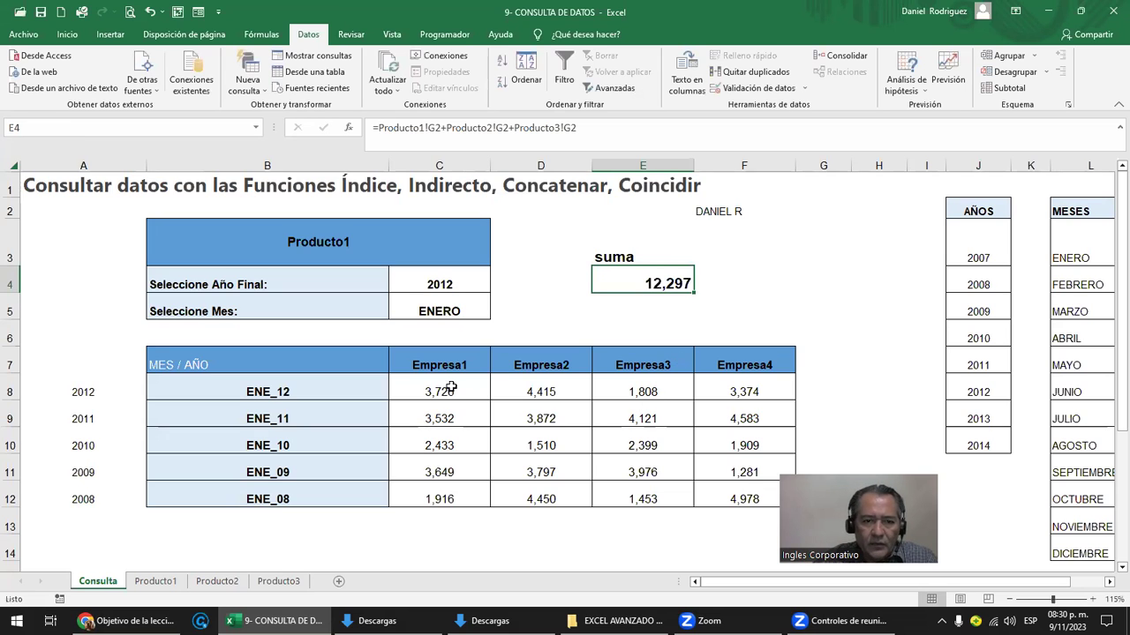
left_click(434, 389)
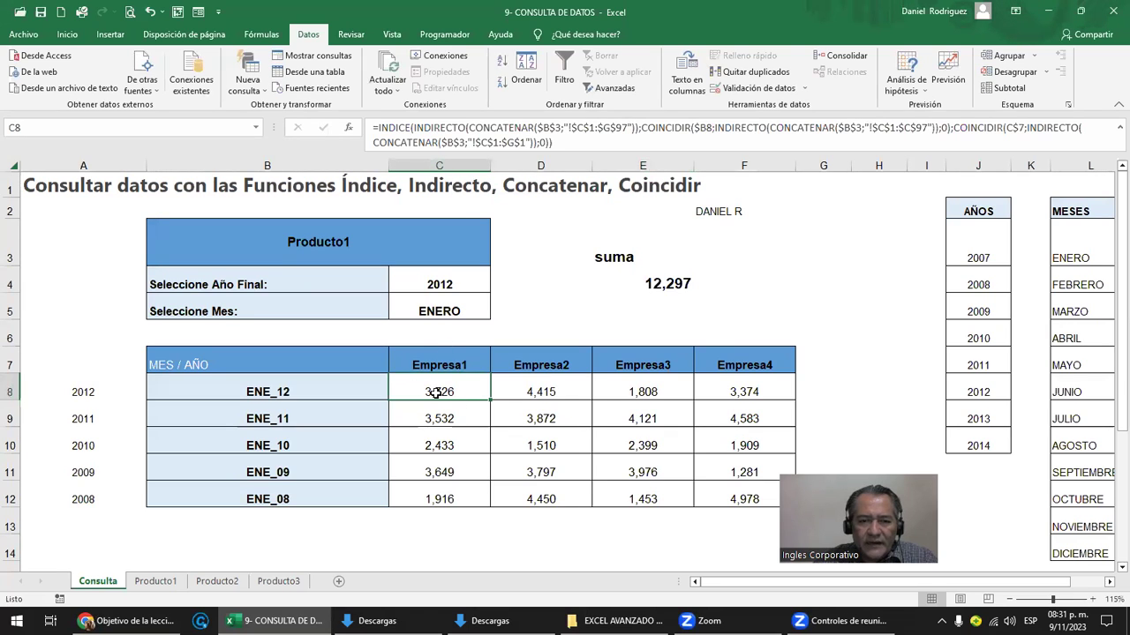
double_click(438, 392)
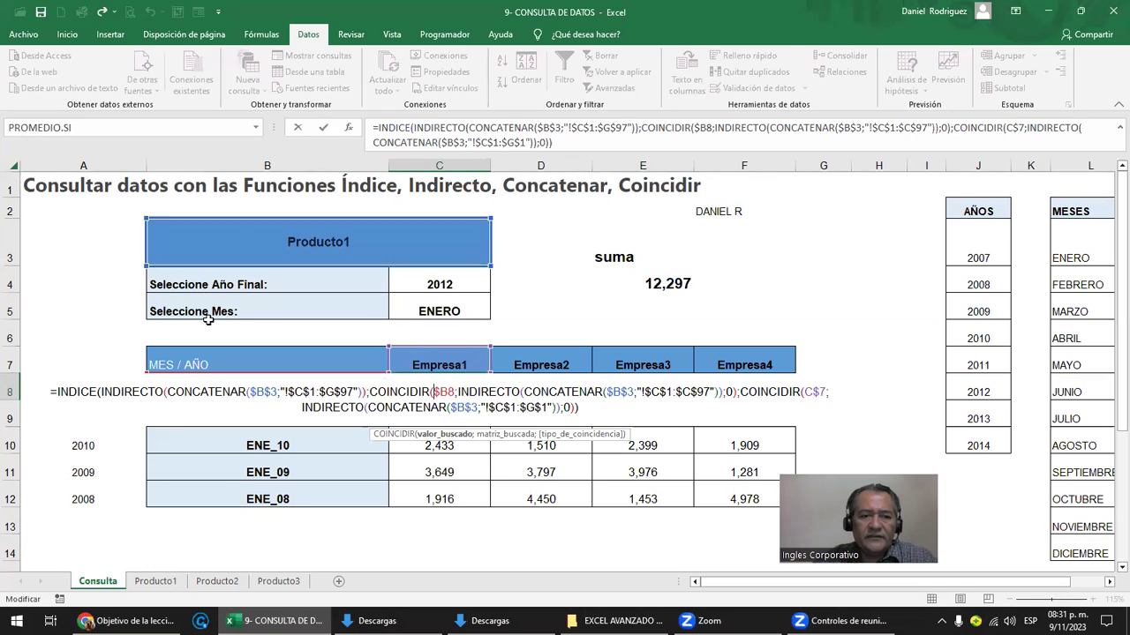
Read the reference INDICE formula on the Inglés Corporativo lesson page, then return to Excel
left_click(132, 620)
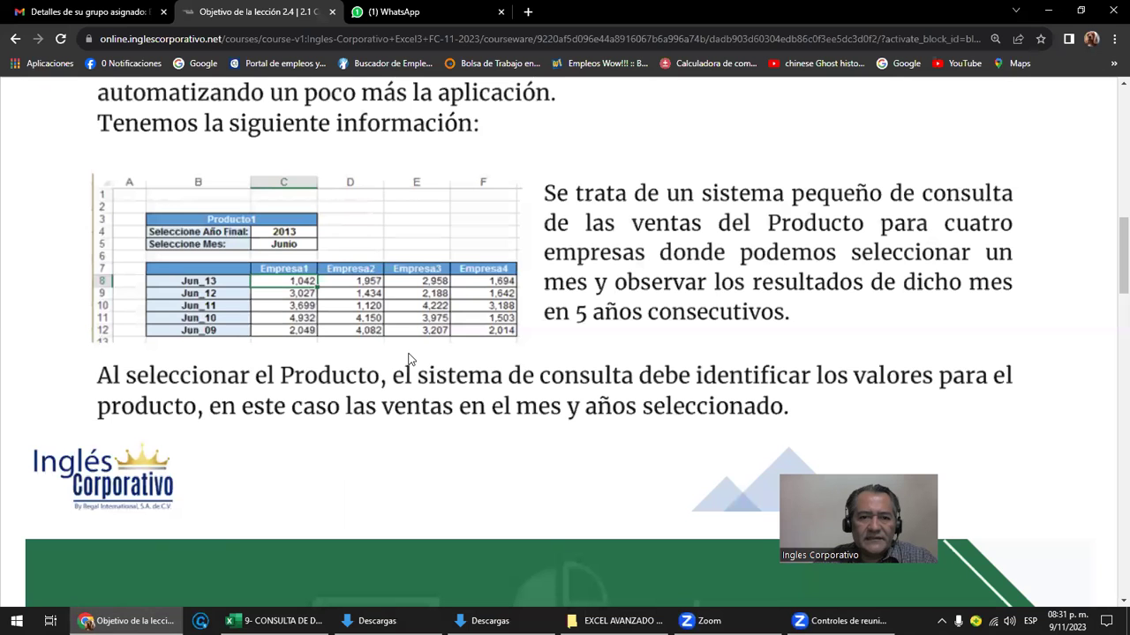
scroll(408, 357, "down", 1)
scroll(408, 358, "down", 4)
scroll(407, 357, "down", 2)
scroll(407, 358, "down", 3)
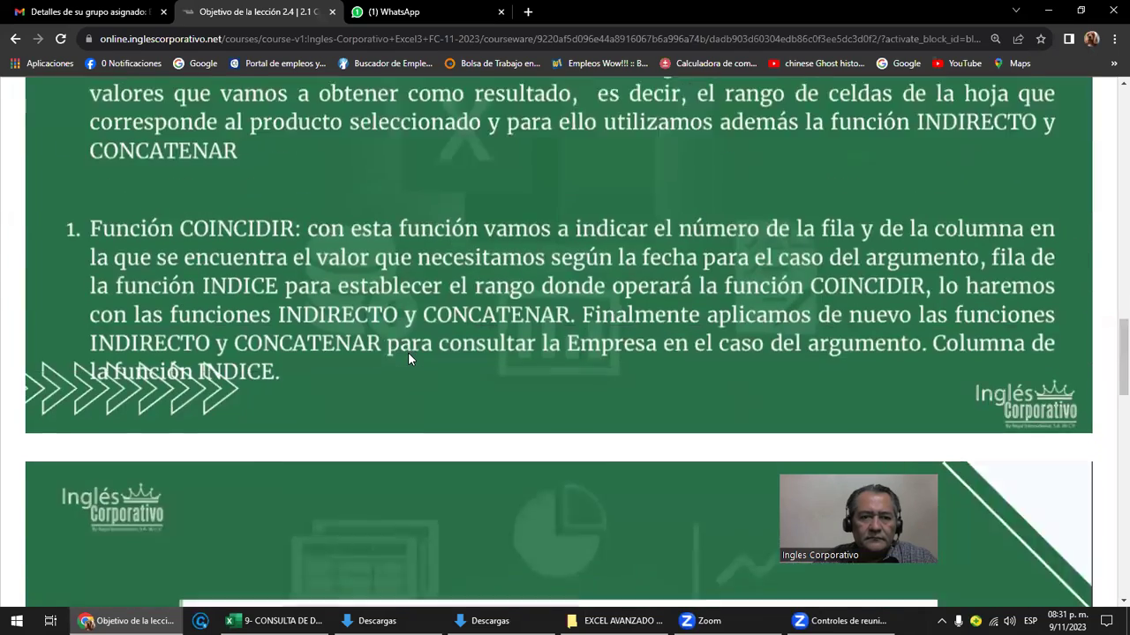
scroll(408, 357, "down", 3)
scroll(407, 358, "down", 4)
scroll(407, 357, "down", 2)
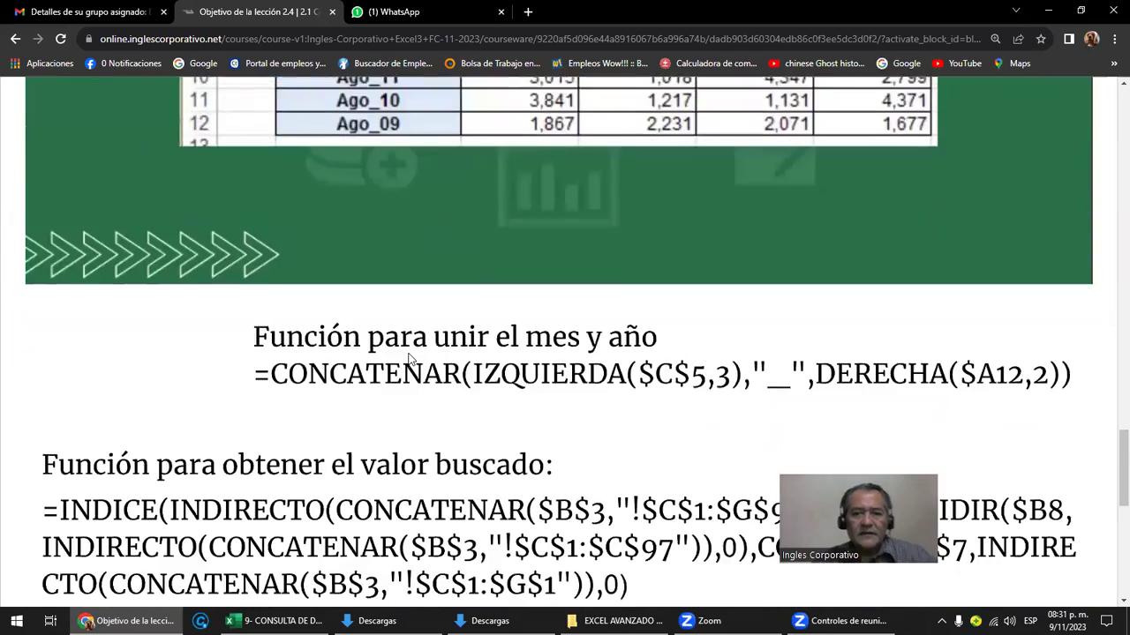
scroll(408, 358, "down", 1)
scroll(408, 357, "down", 2)
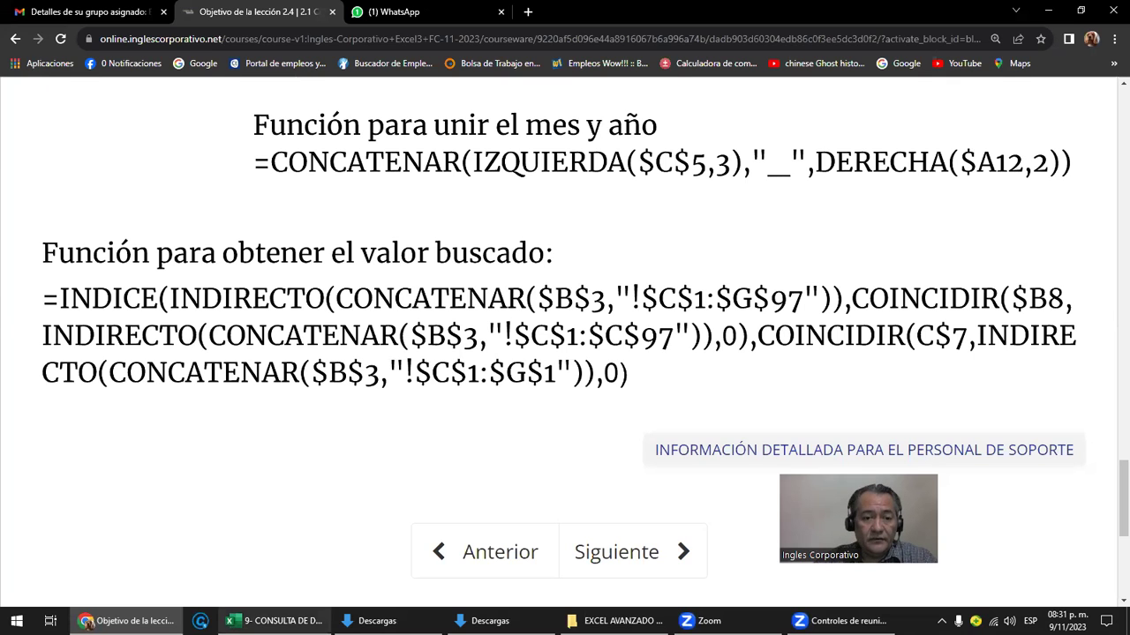
left_click(274, 620)
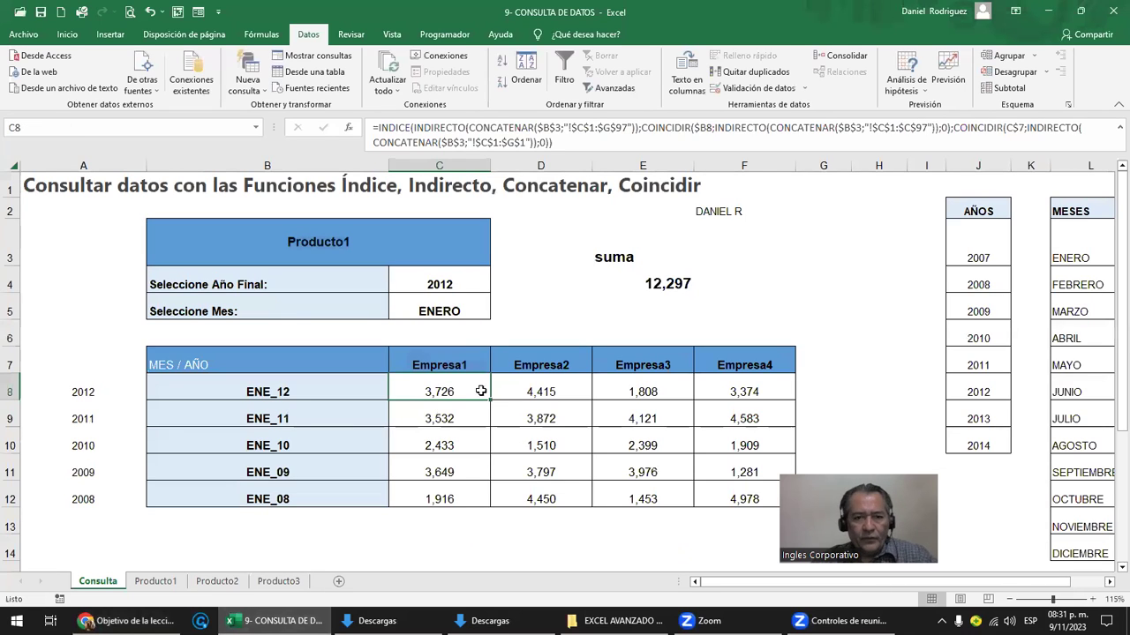
Commit C8's INDICE lookup formula and check the ENE_12 results row
key("Return")
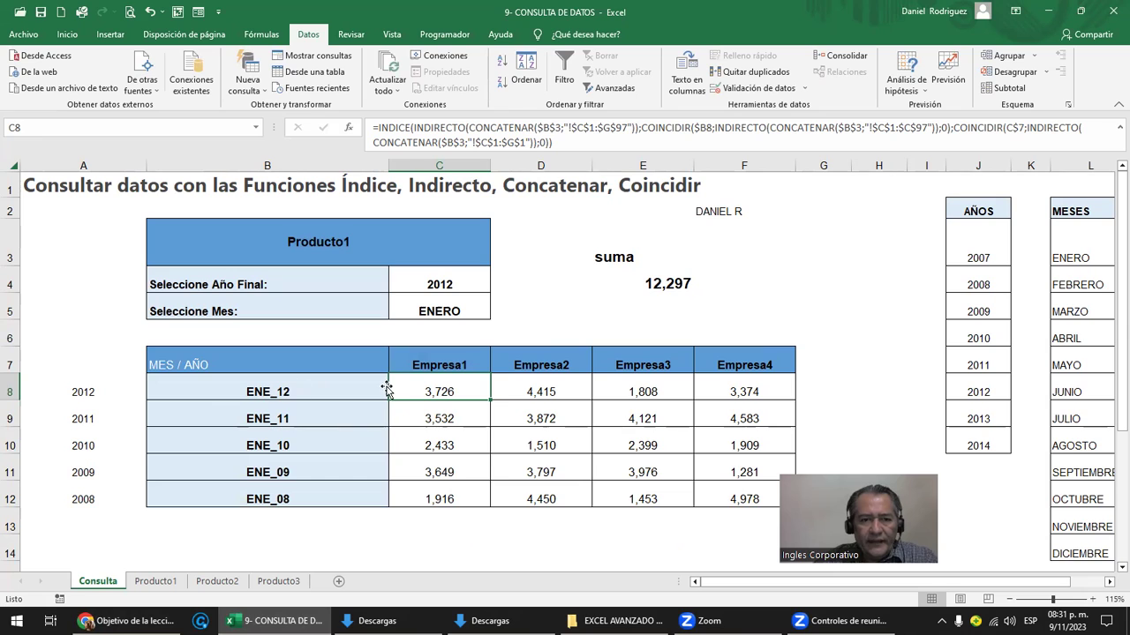
left_click(11, 392)
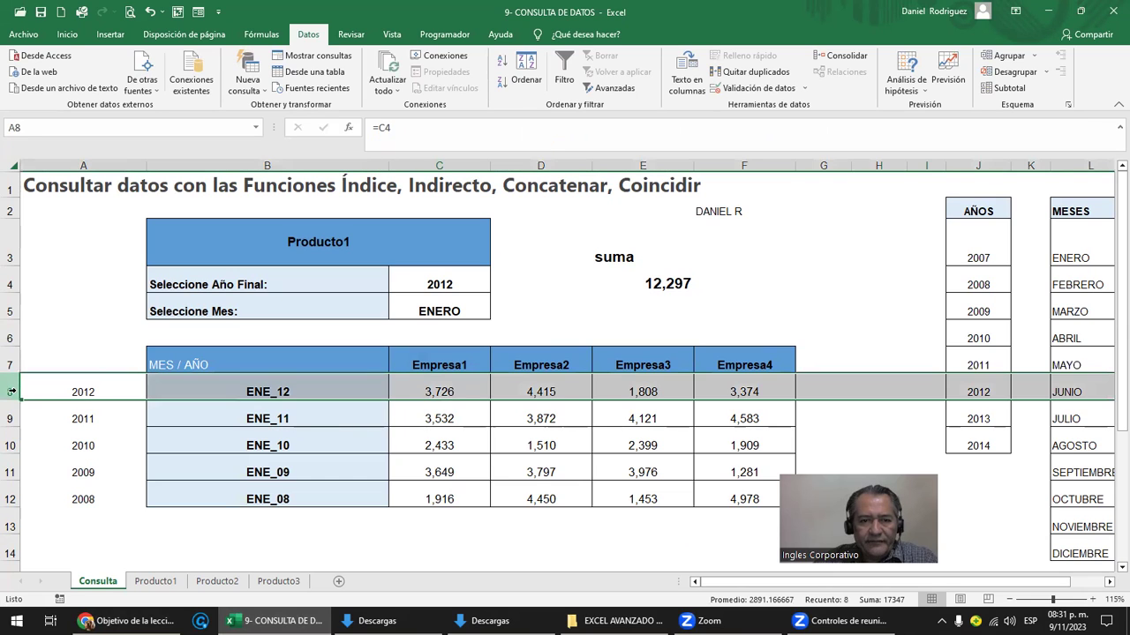
left_click(449, 362)
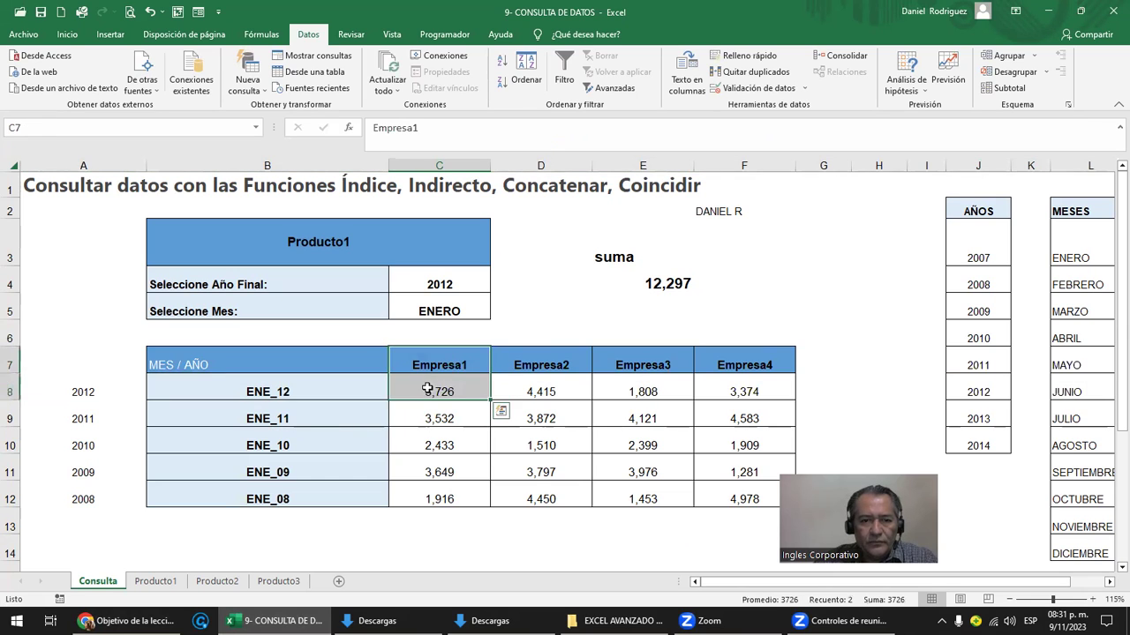
left_click(427, 388)
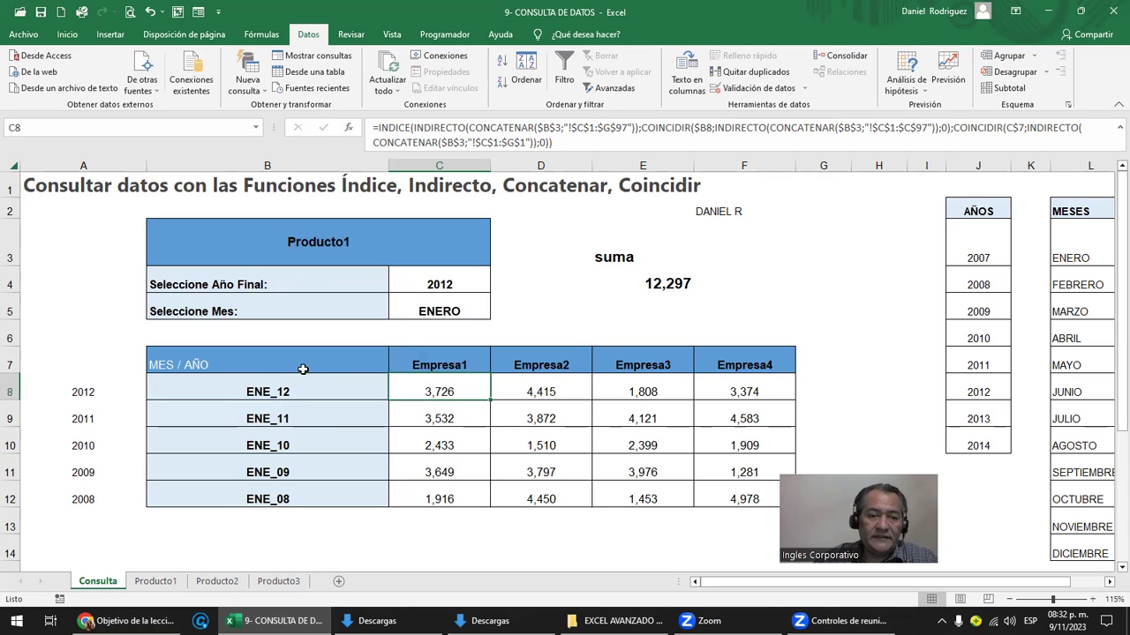
Set the final year in C4 to 2007 and compare results with Producto1's Enero 2007 values
left_click(156, 582)
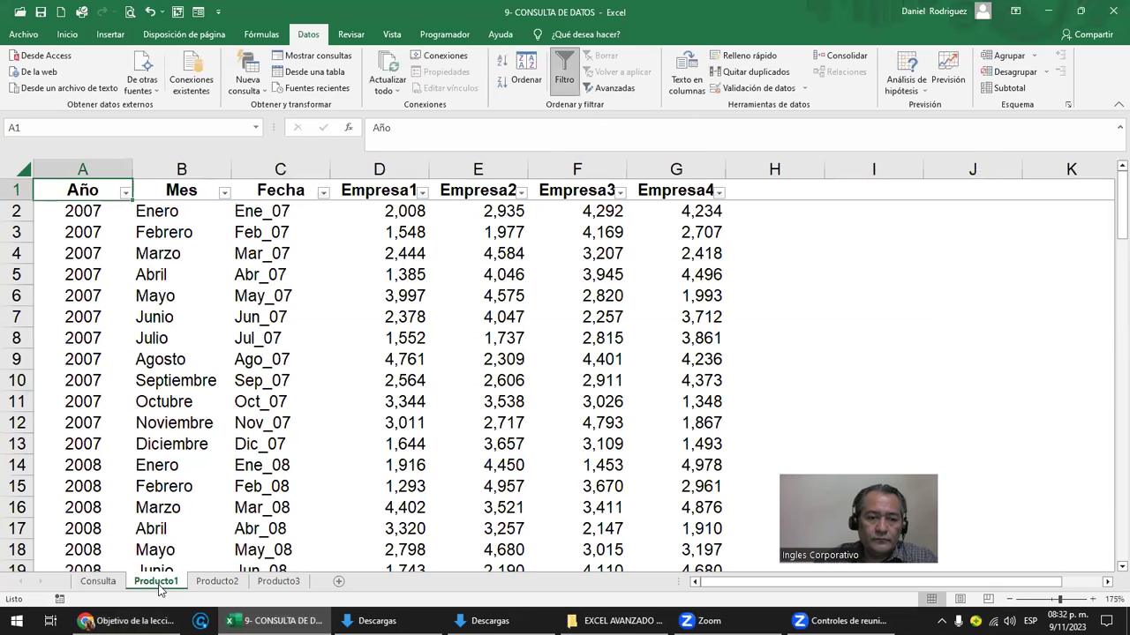
left_click(278, 581)
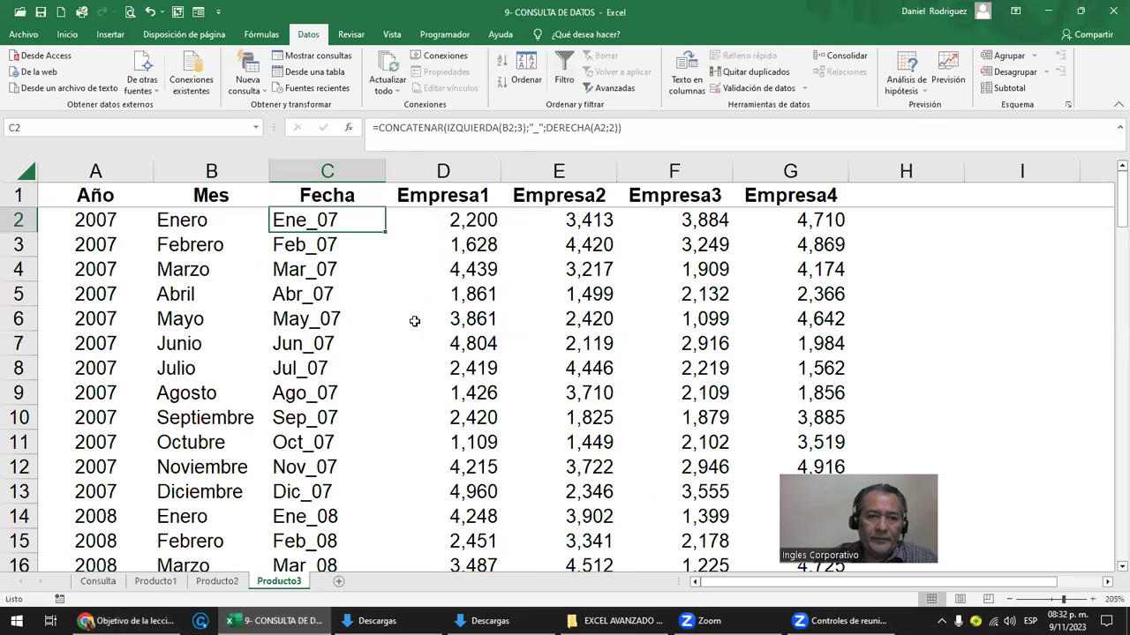
left_click(98, 581)
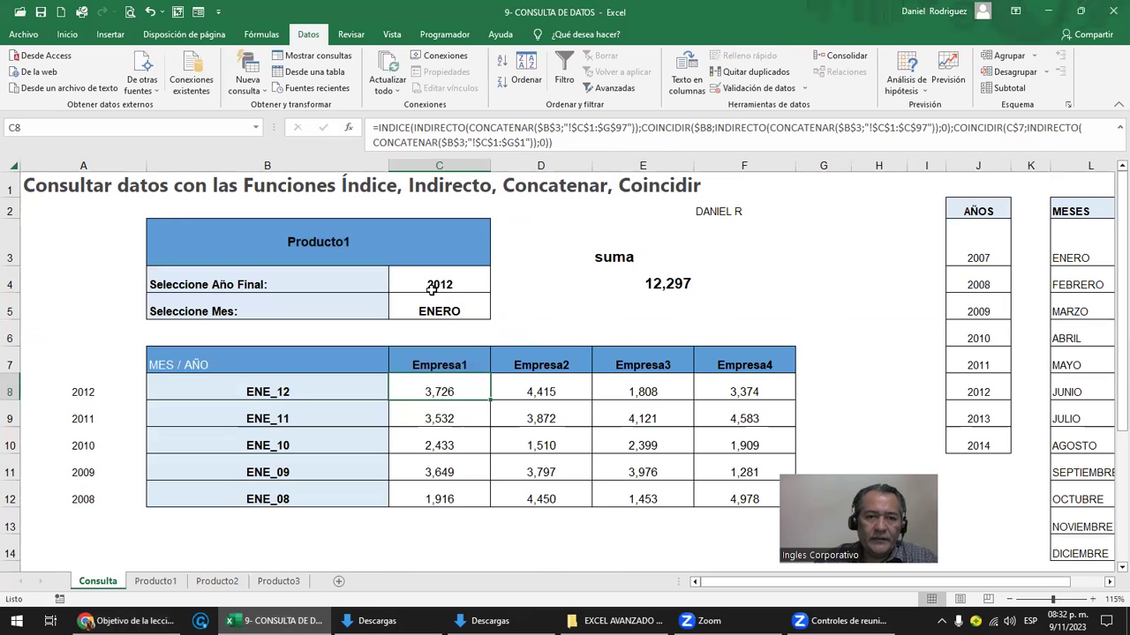
left_click(432, 293)
type("2007")
key("Return")
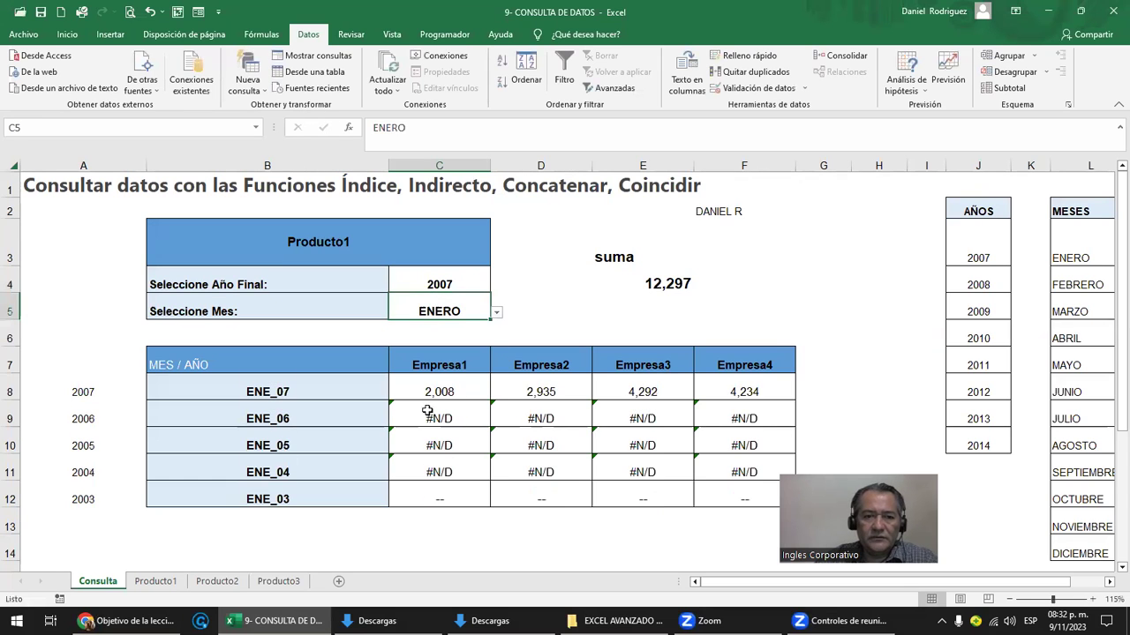
left_click(437, 395)
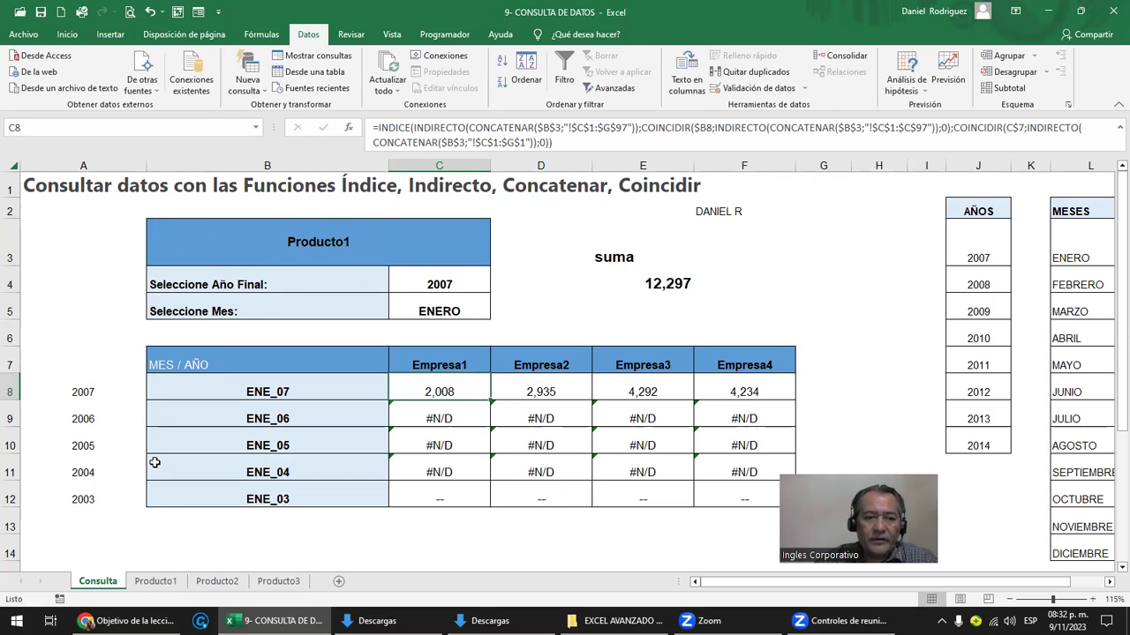
left_click(168, 582)
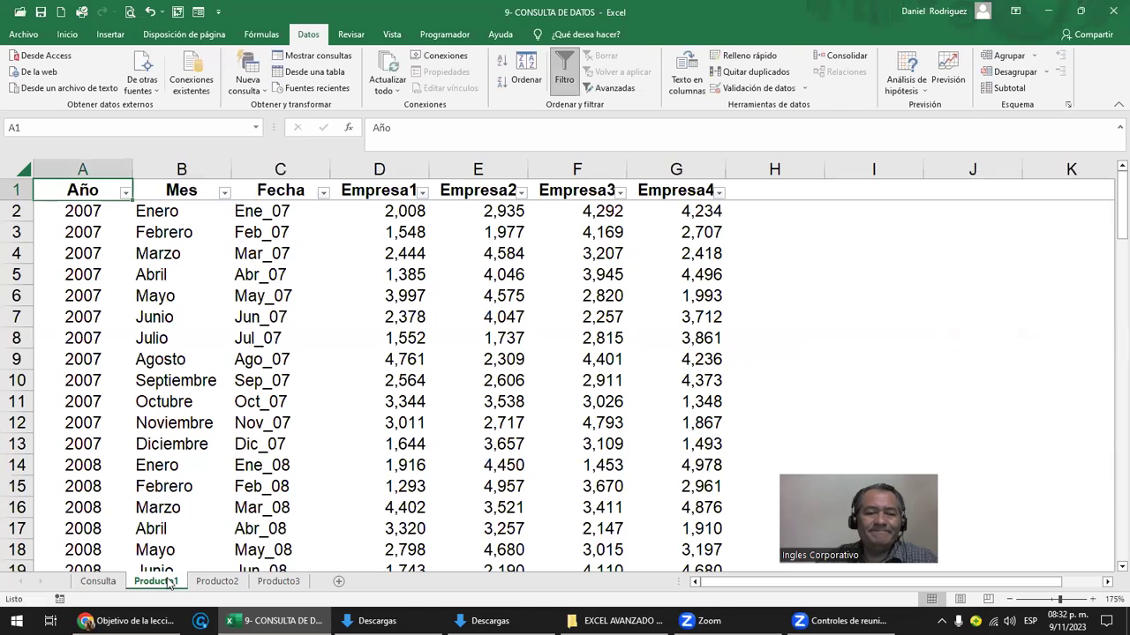
left_click(98, 582)
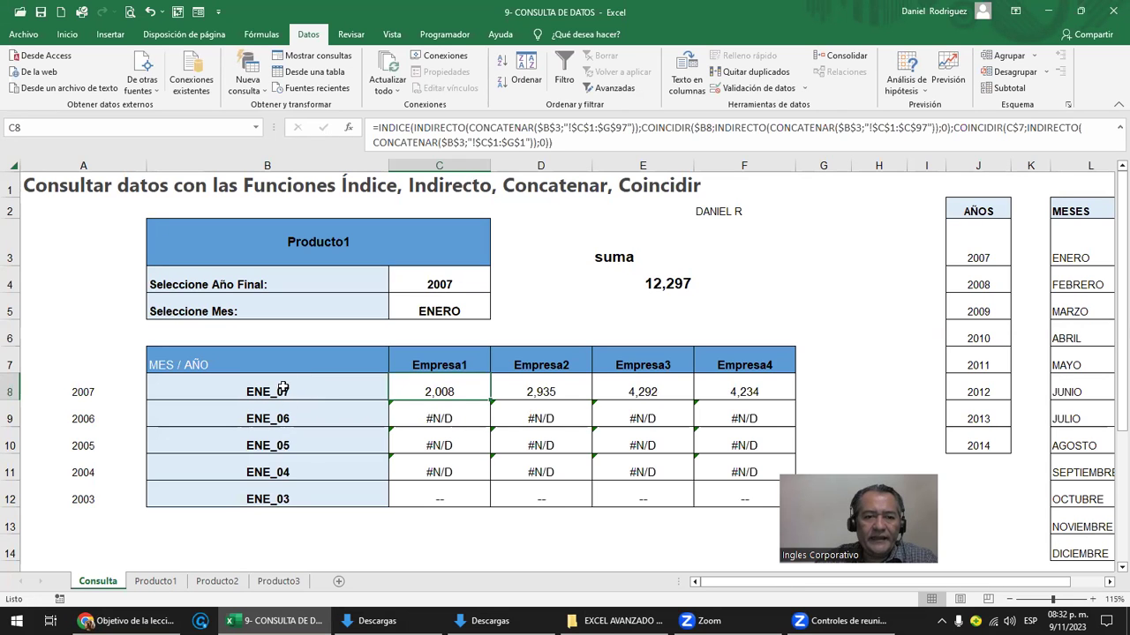
left_click(157, 582)
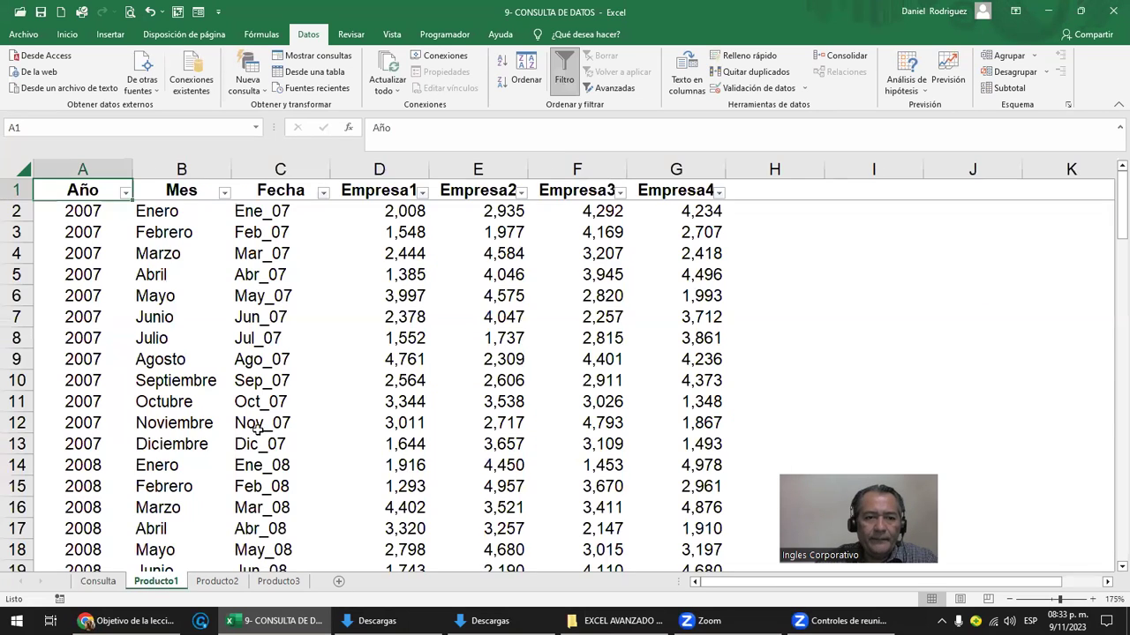
left_click(280, 210)
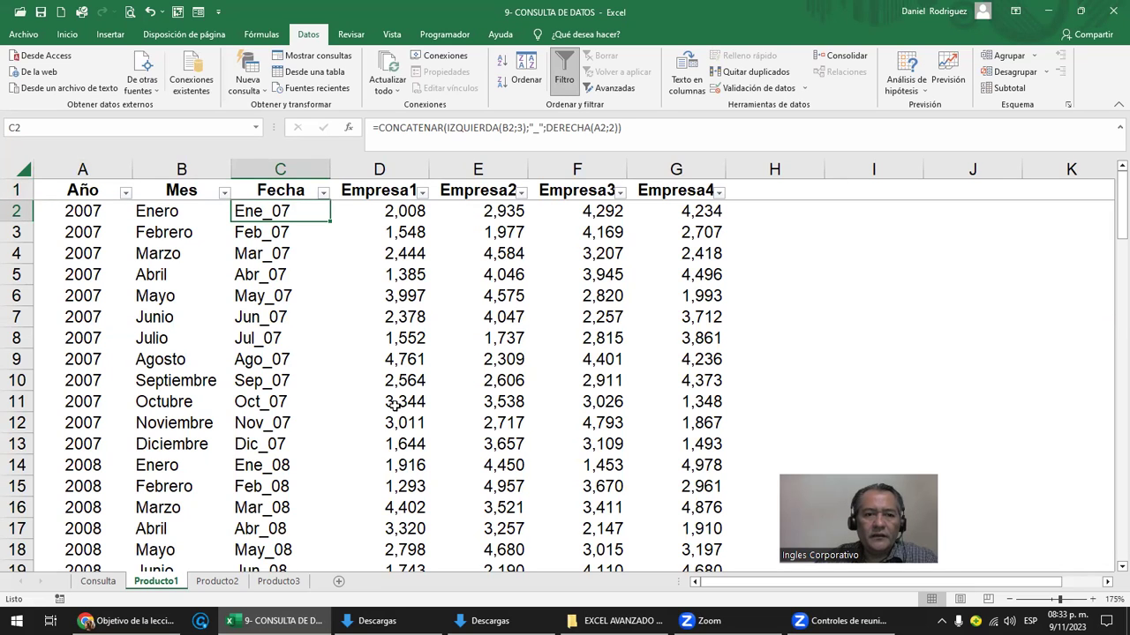
left_click_drag(279, 169, 693, 251)
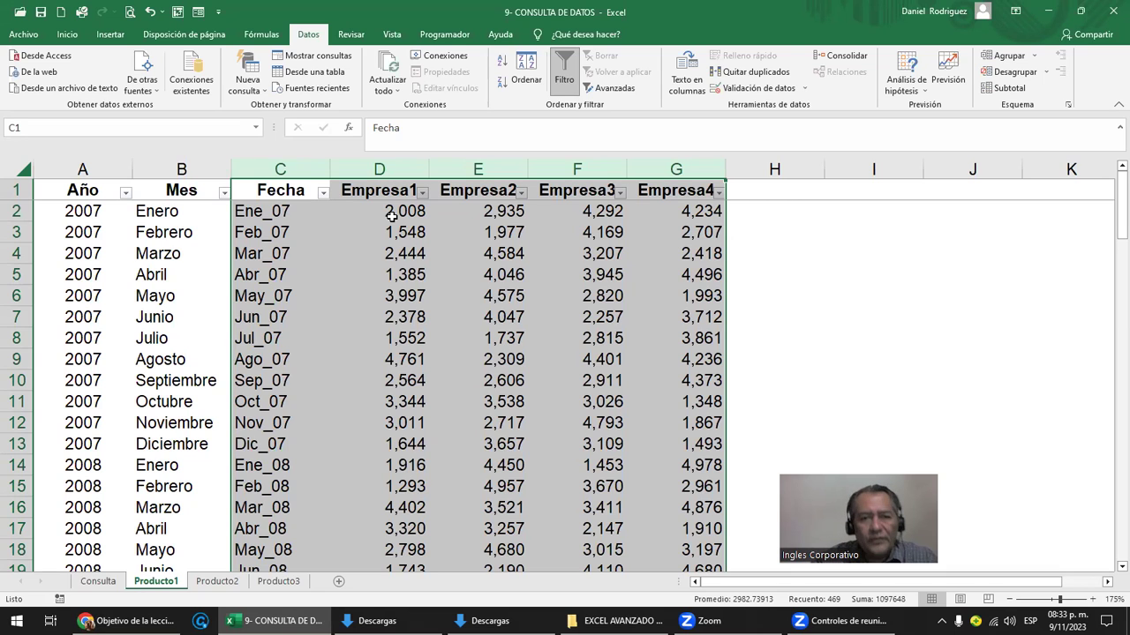
left_click_drag(281, 168, 662, 163)
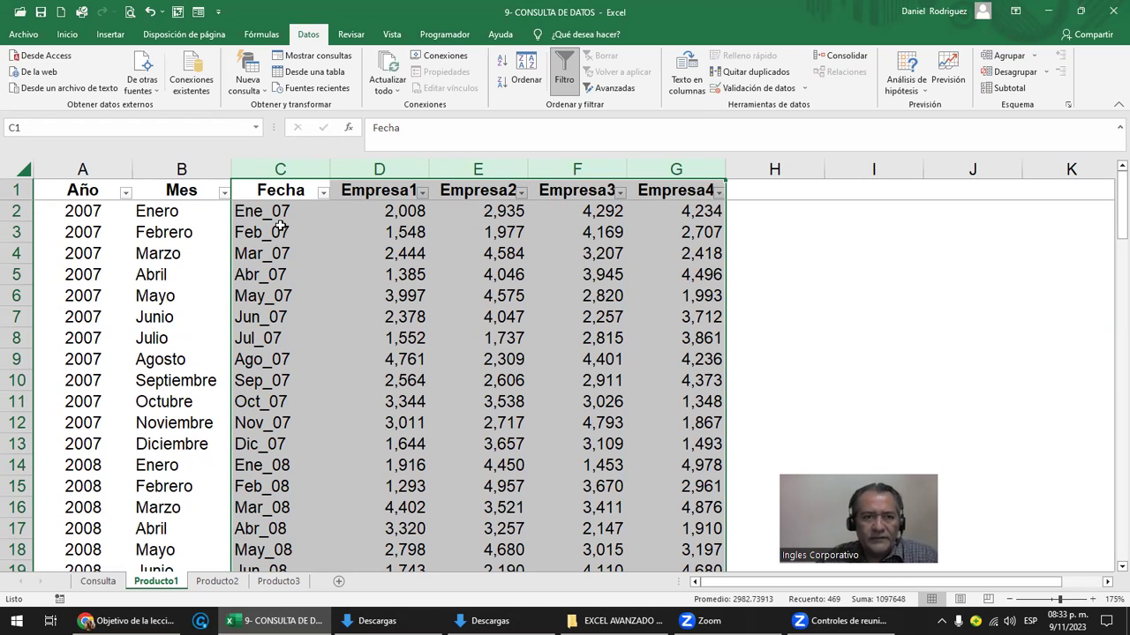
left_click(102, 584)
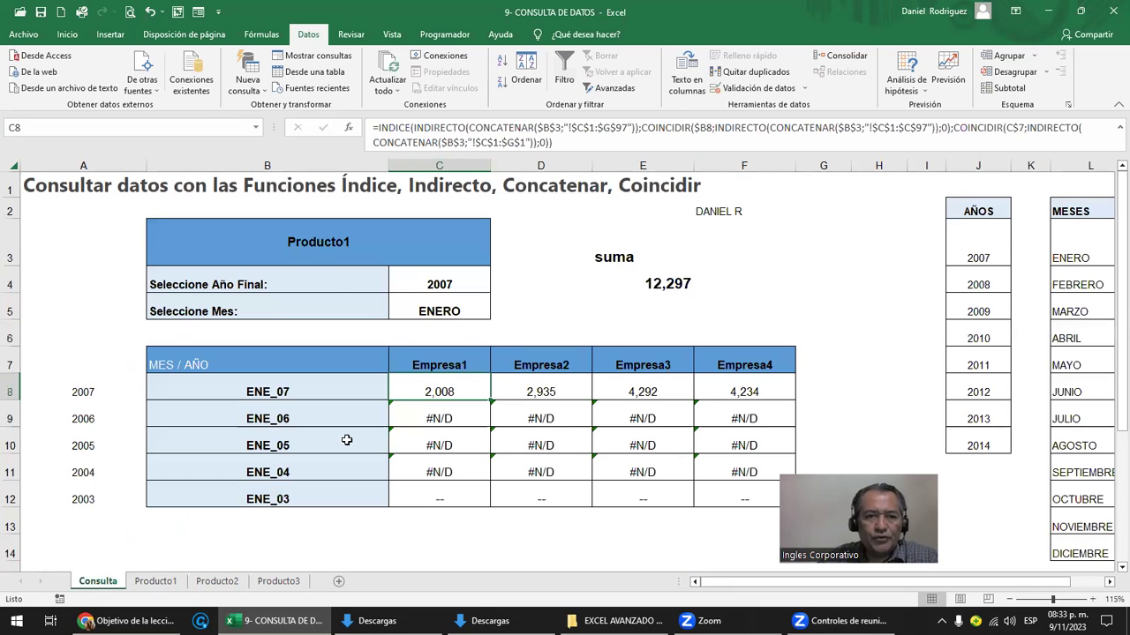
Open C8's formula and highlight the INDIRECTO(CONCATENAR($B$3;"!$C$1:$G$97")) range argument
left_click(316, 248)
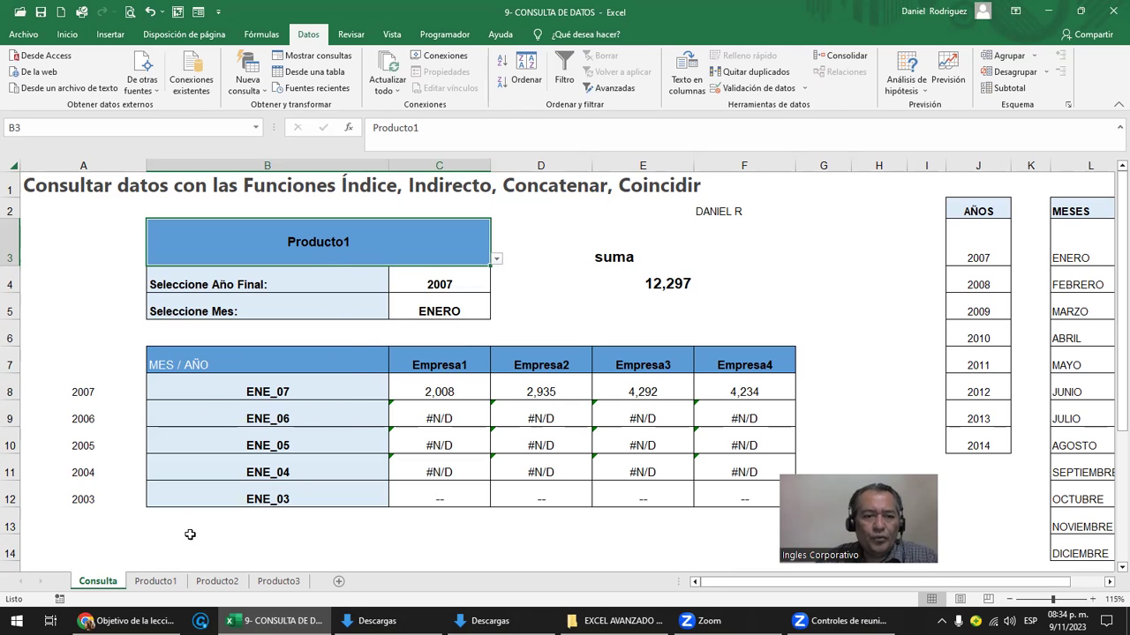
double_click(435, 390)
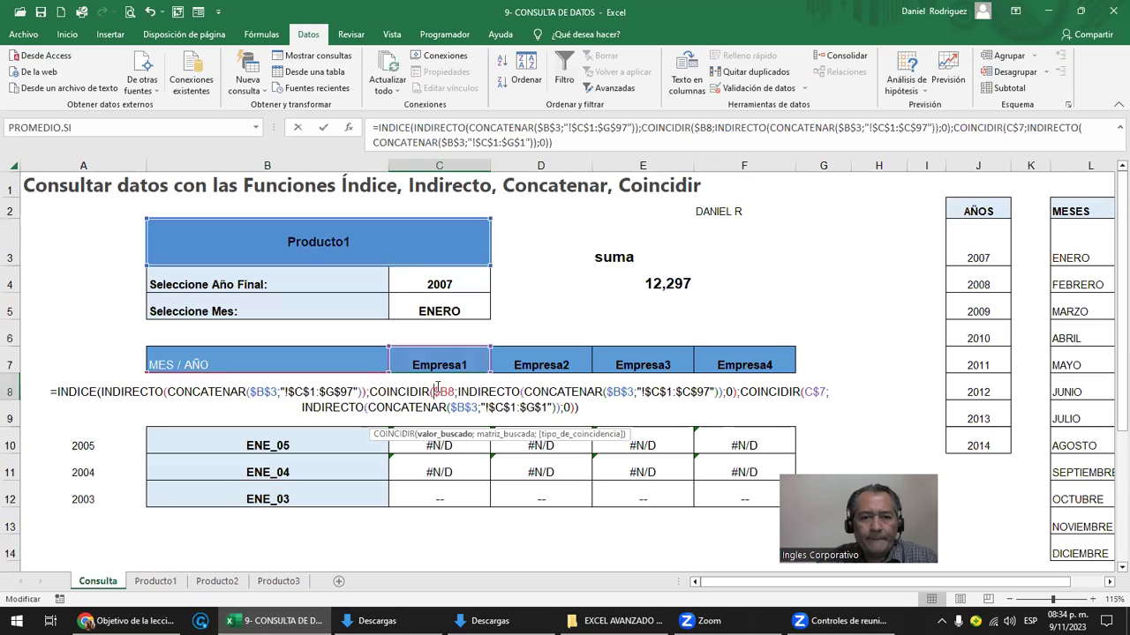
left_click(81, 391)
left_click(112, 395)
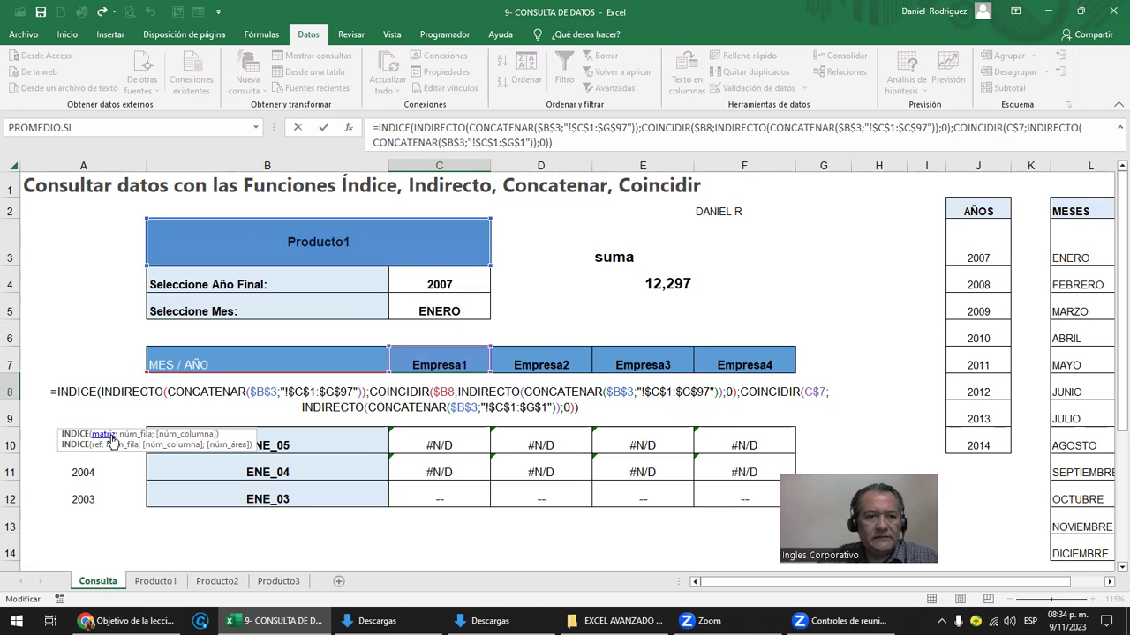
left_click(137, 392)
left_click_drag(97, 392, 367, 392)
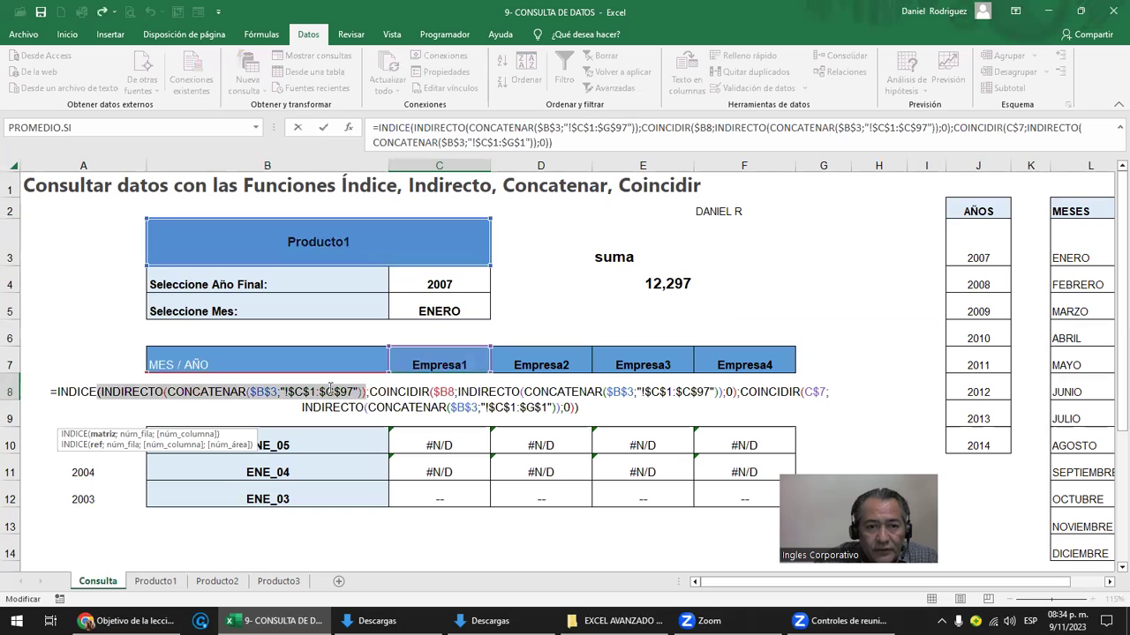
Select the Producto1 data range C1:G97 from Fecha through Empresa4
left_click(159, 582)
left_click(276, 211)
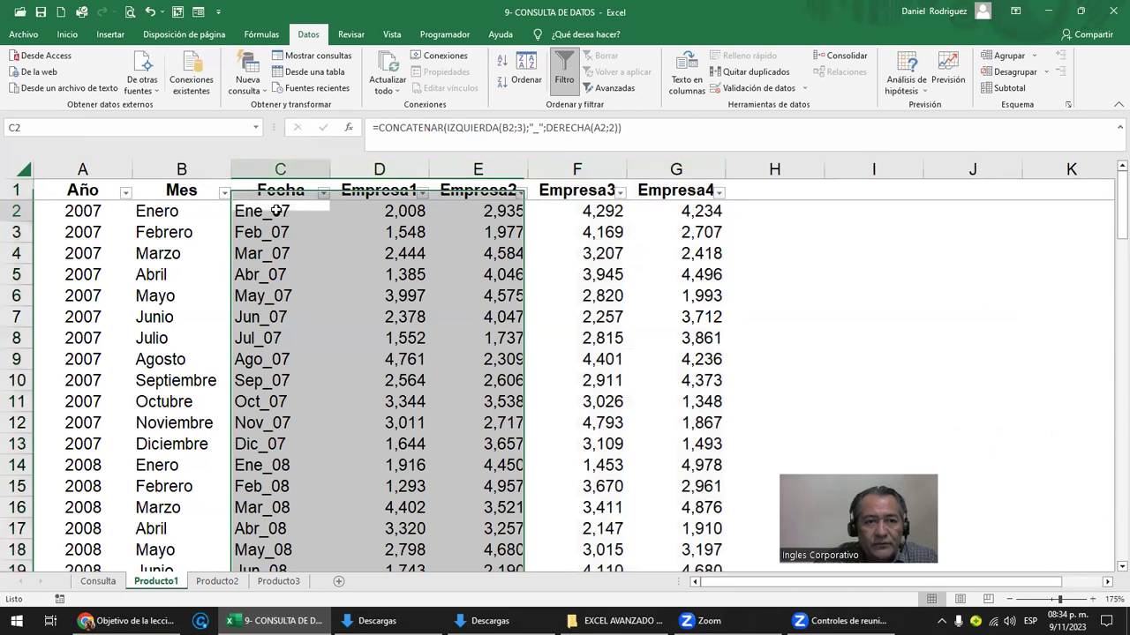
left_click(277, 190)
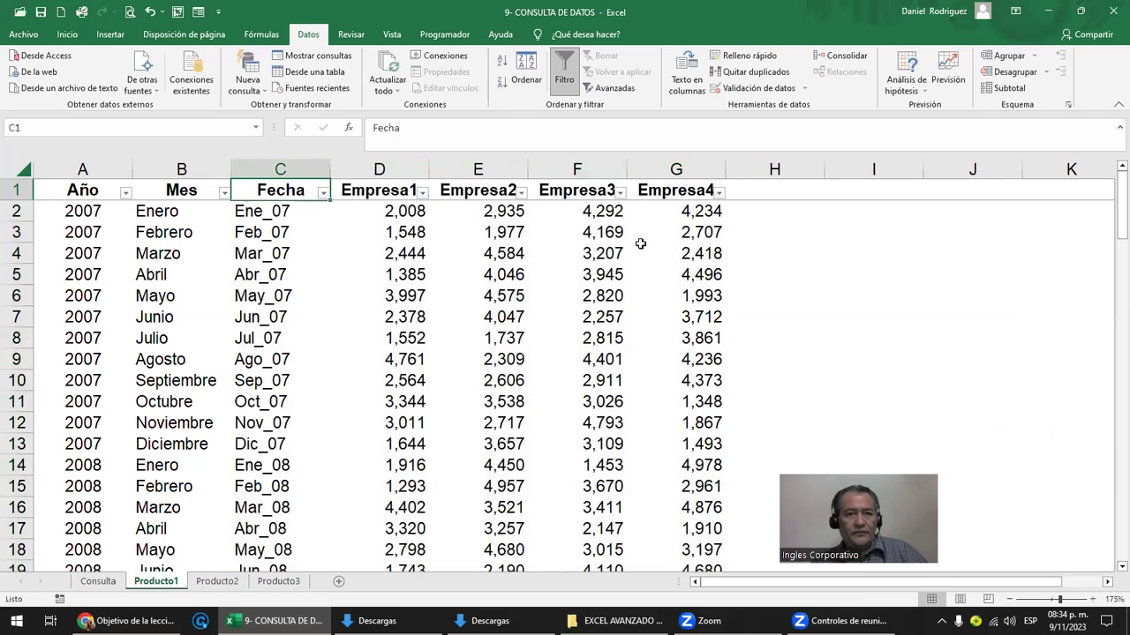
key("shift+Right")
key("shift+Right")
key("shift+Right")
key("shift+Right")
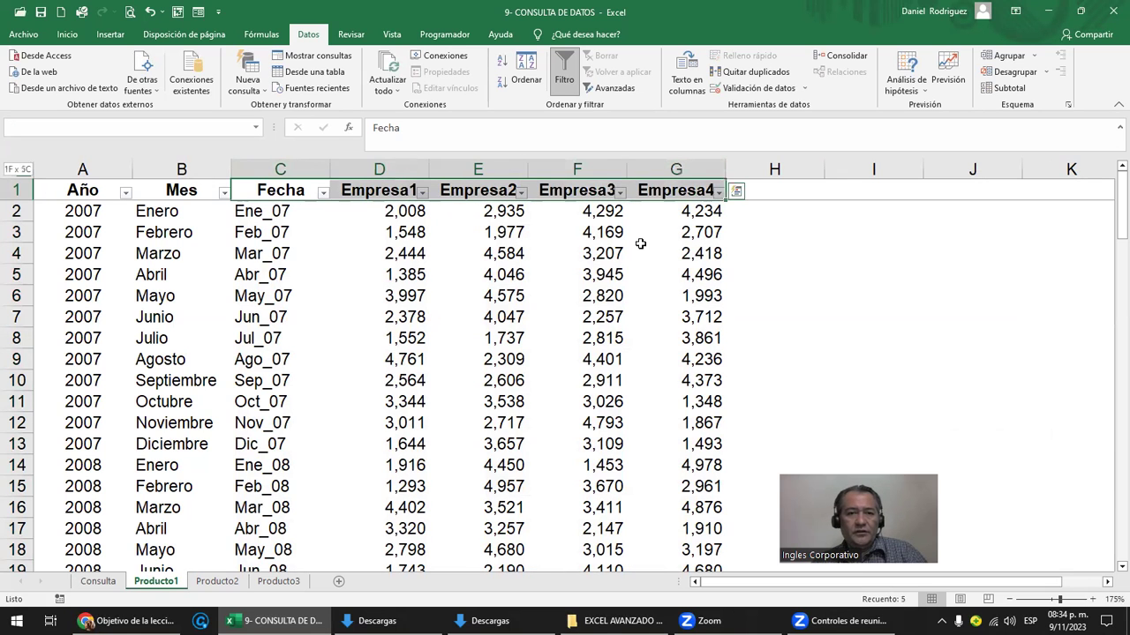
key("shift+Down")
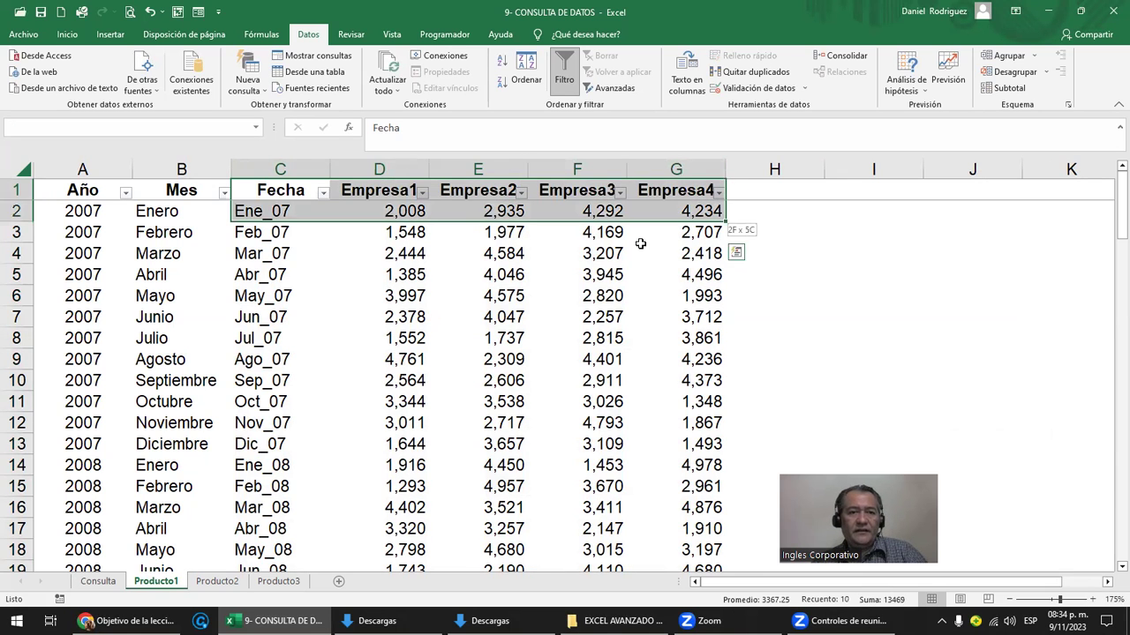
key("ctrl+shift+Down")
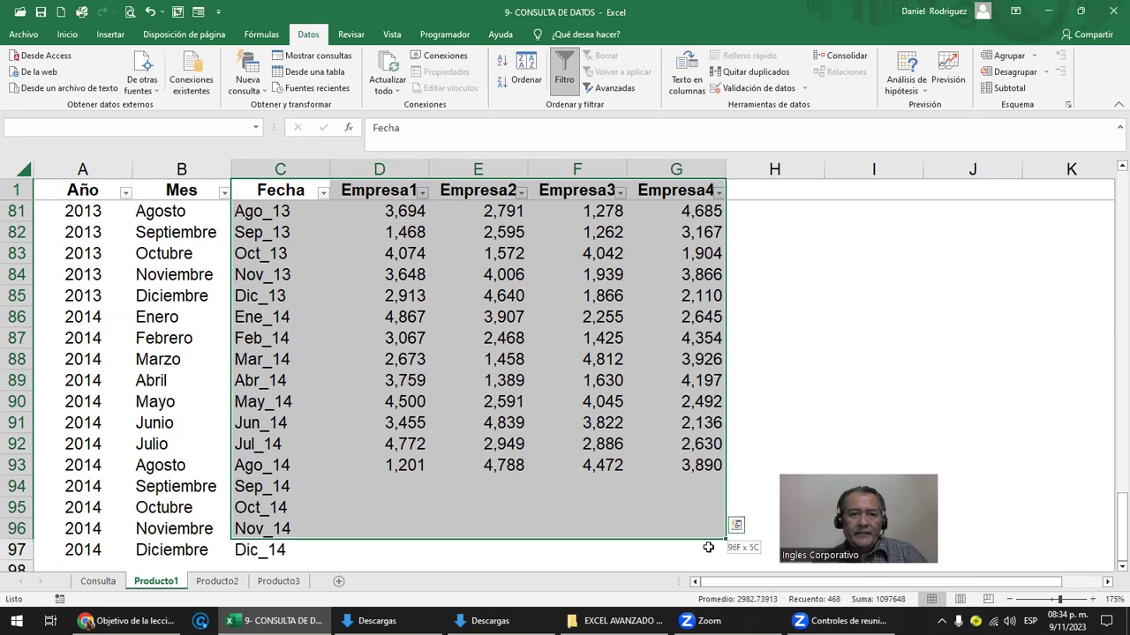
key("shift+BackSpace")
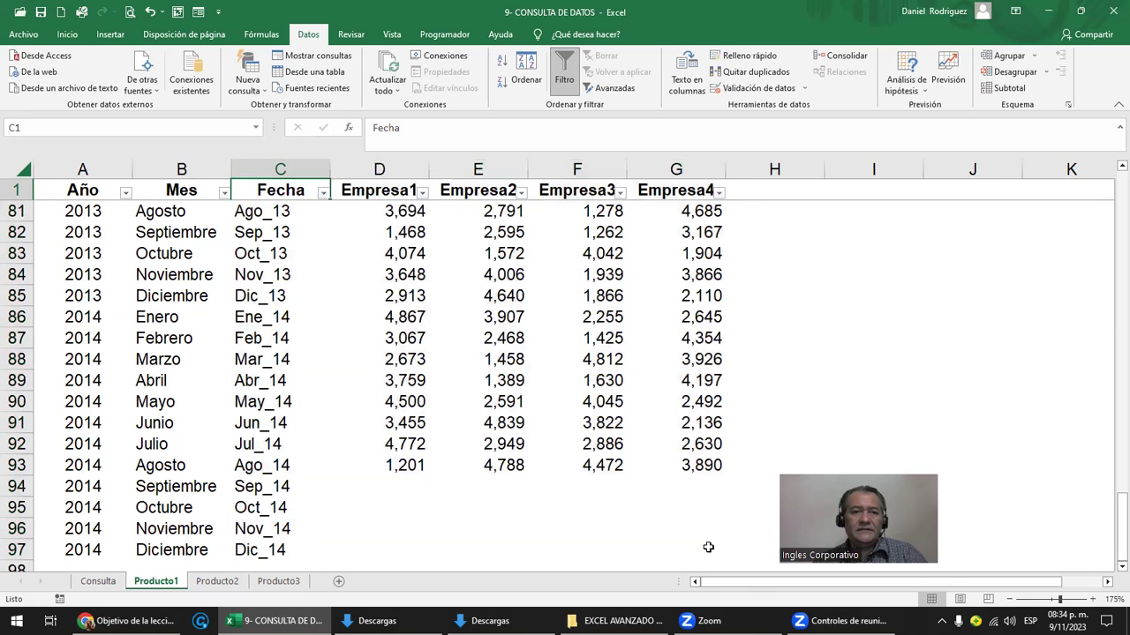
key("ctrl+BackSpace")
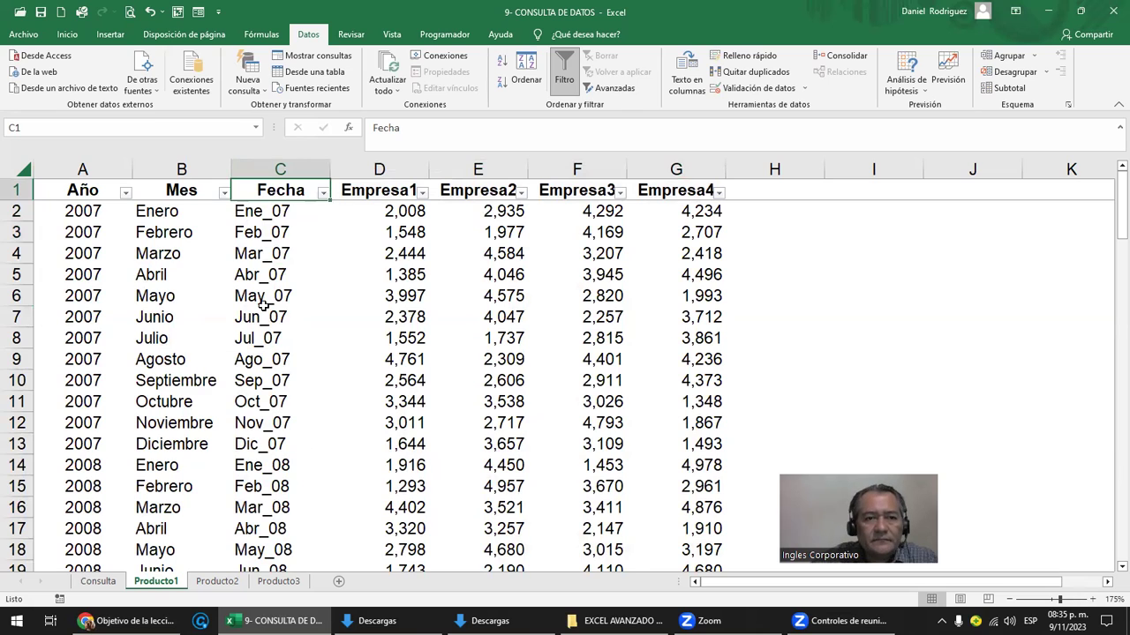
Select columns C:G, view C2's CONCATENAR Fecha key formula, and return to Consulta
left_click(294, 167)
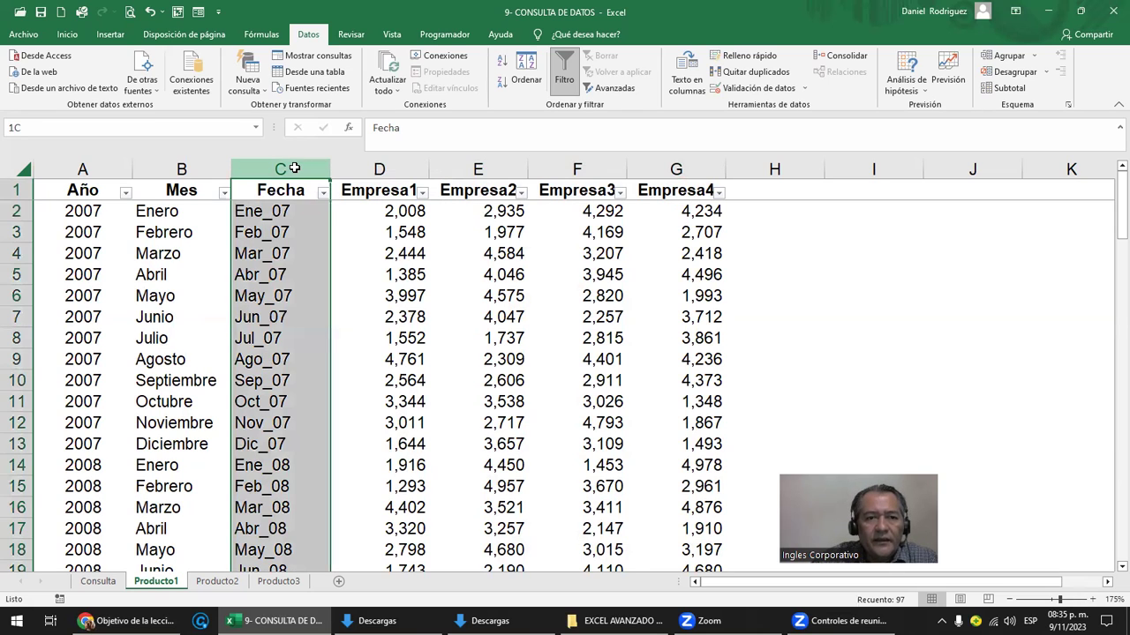
left_click_drag(294, 164, 348, 171)
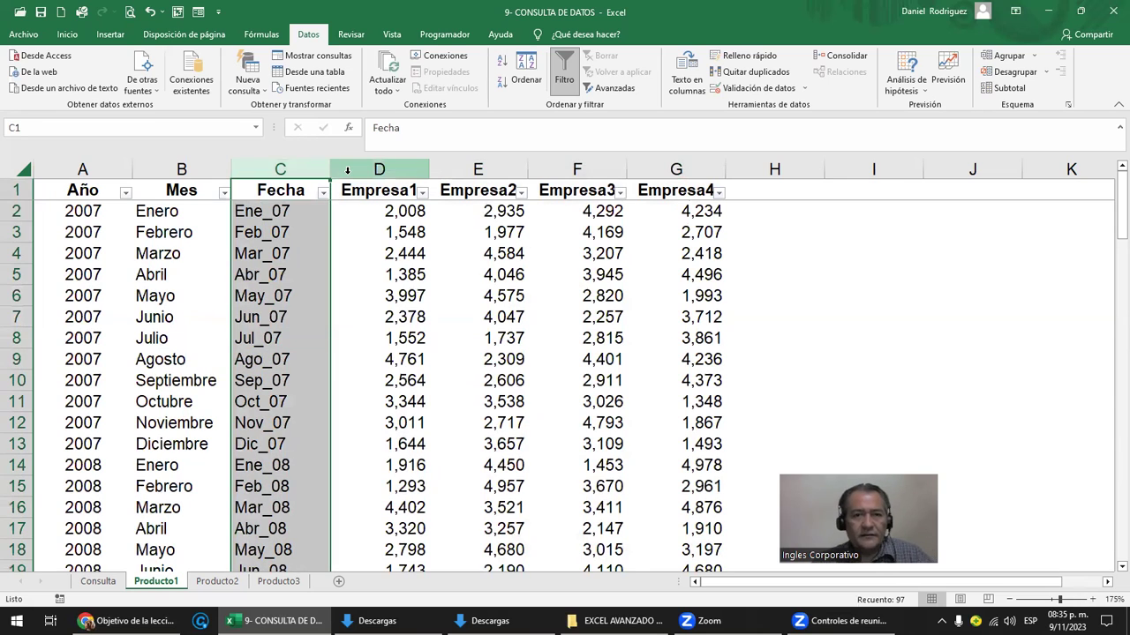
key("shift+Right")
key("shift+Right")
key("shift+Right")
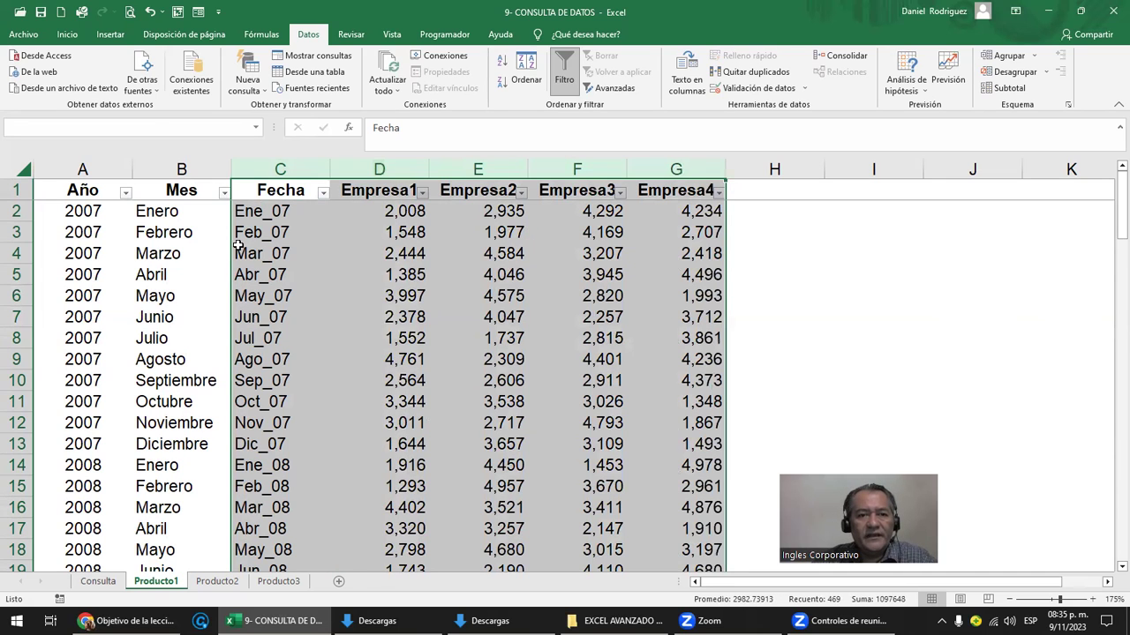
double_click(270, 207)
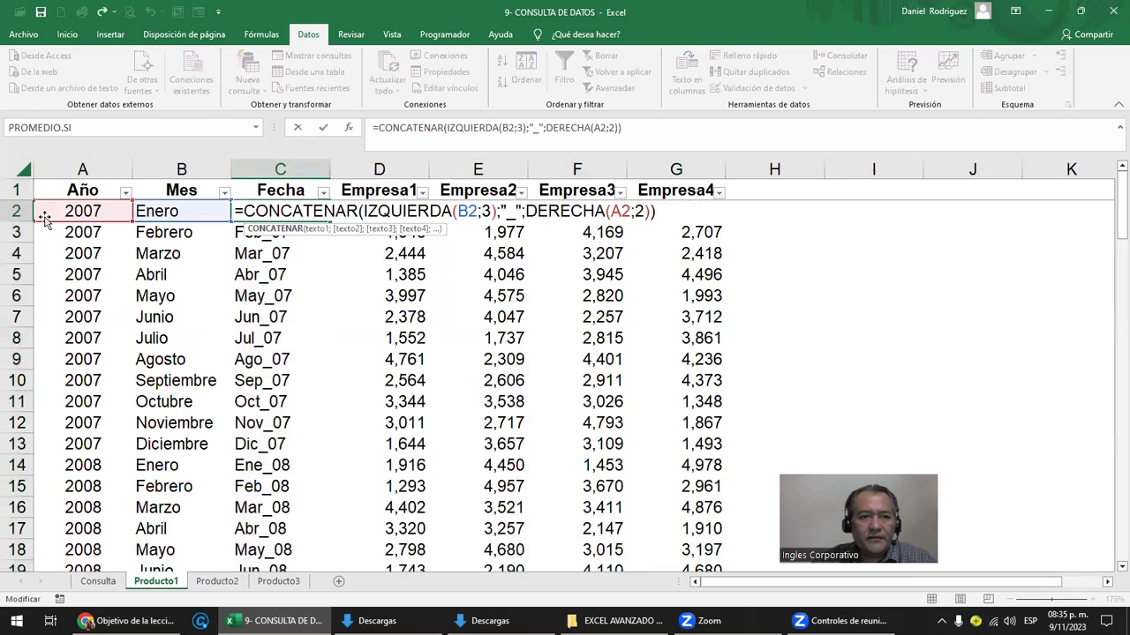
key("Escape")
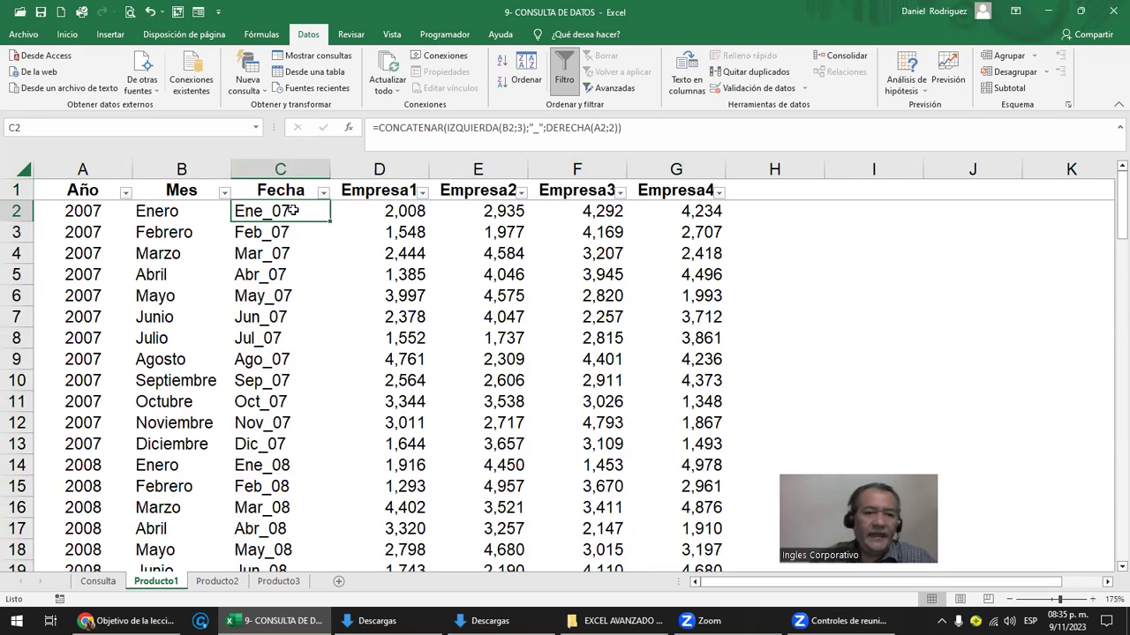
left_click(98, 580)
Color the ENE_07 to ENE_03 labels in B8:B12 standard red
left_click(278, 390)
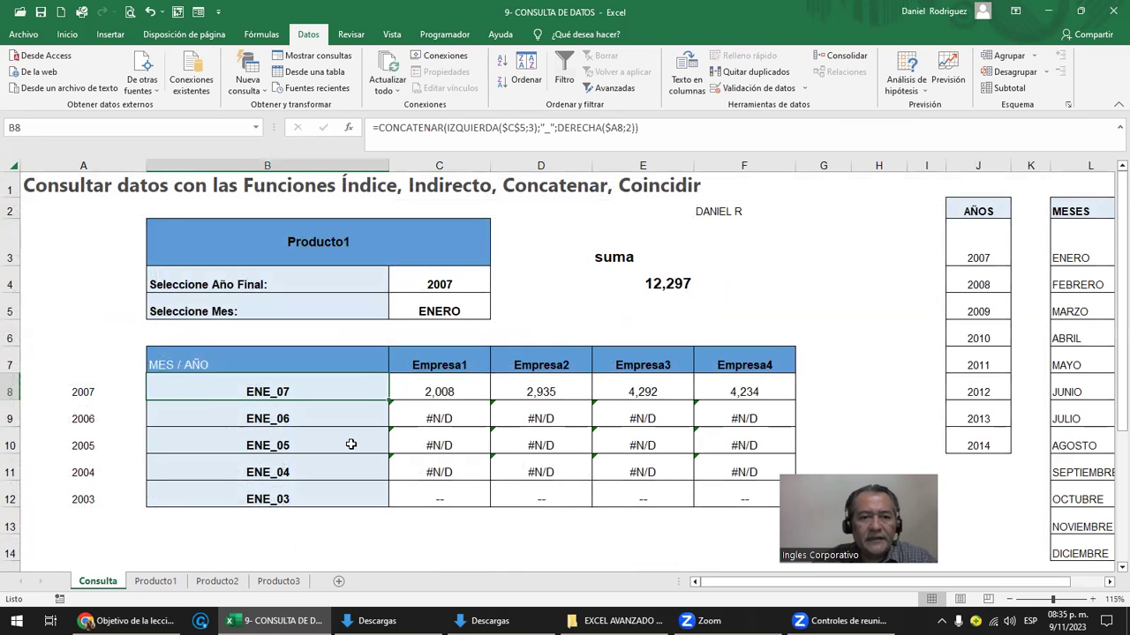
left_click_drag(336, 389, 338, 499)
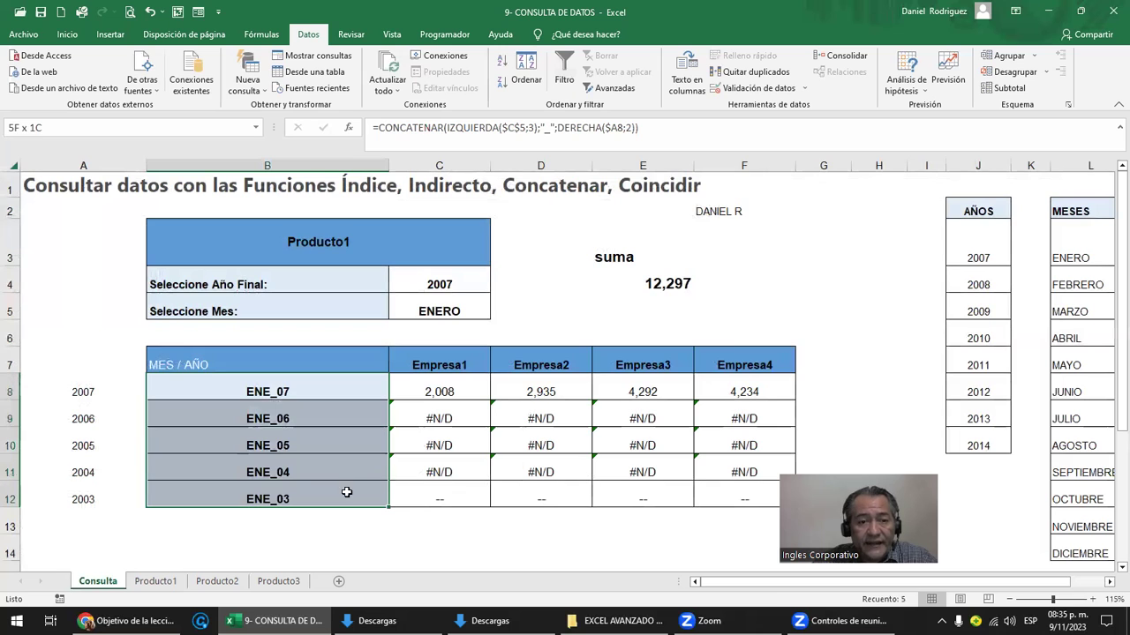
left_click(67, 34)
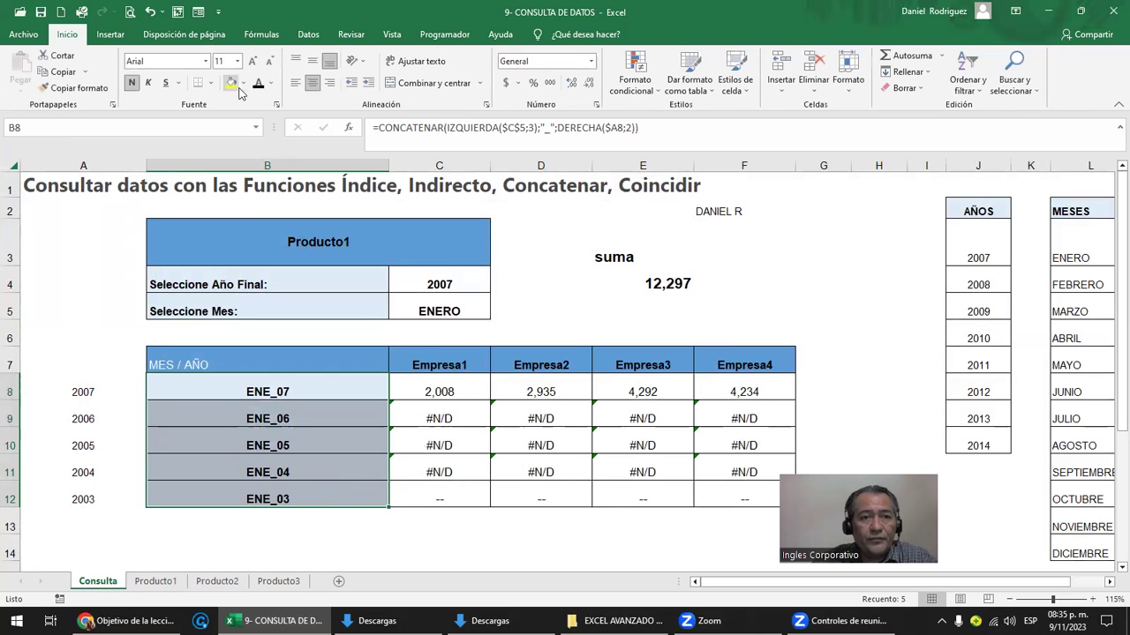
left_click(271, 83)
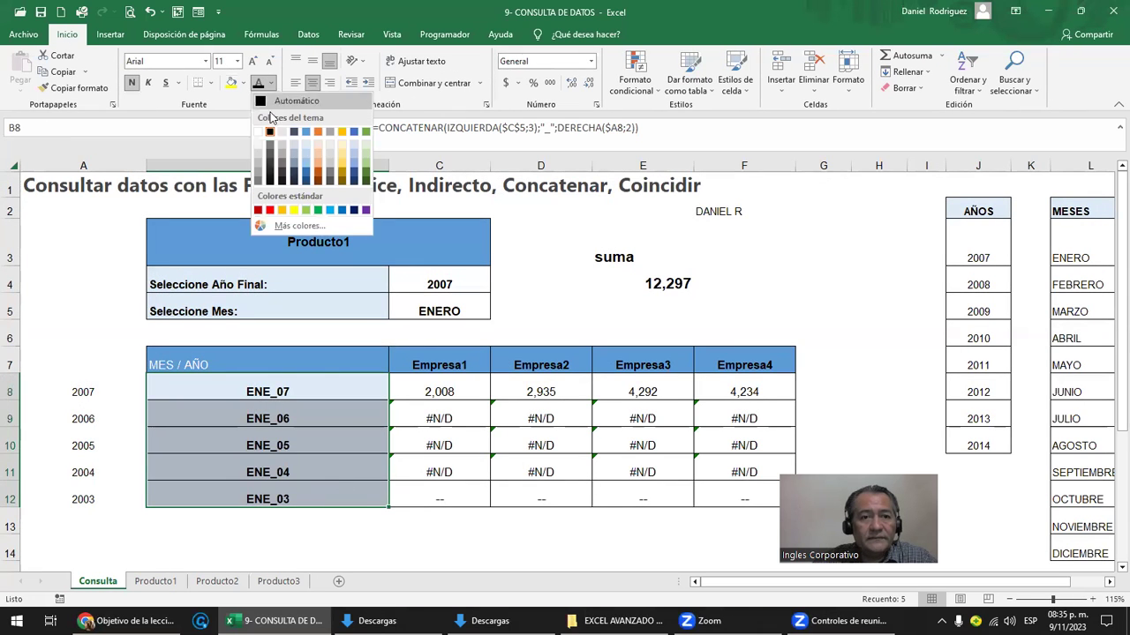
left_click(257, 209)
Check the contents of C8, B3, B8 and E4
left_click(442, 399)
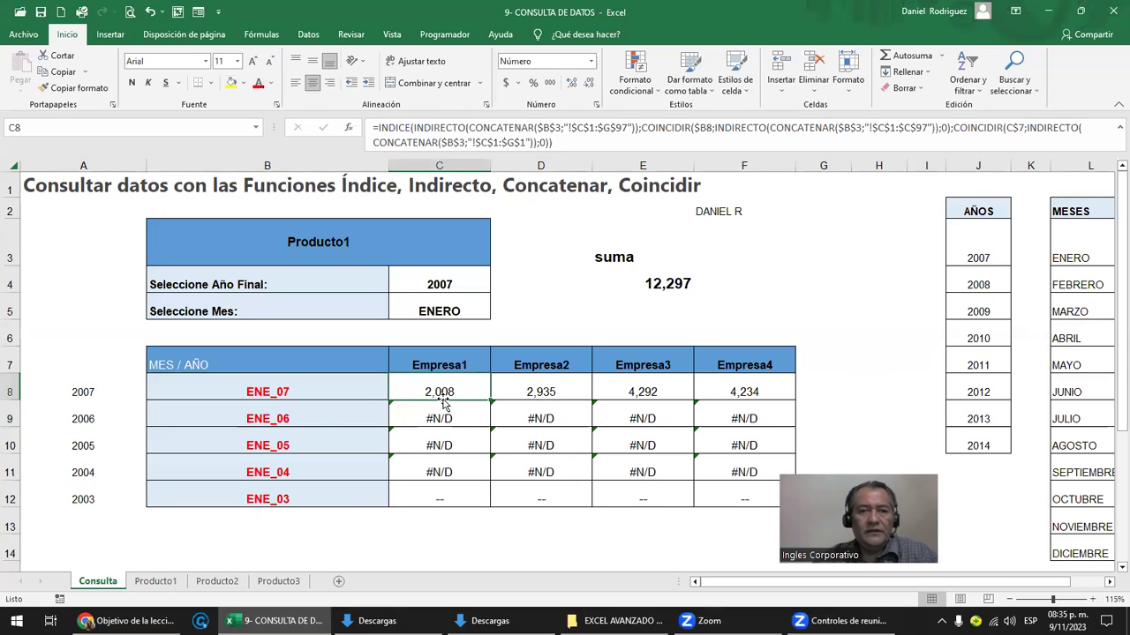
left_click(296, 244)
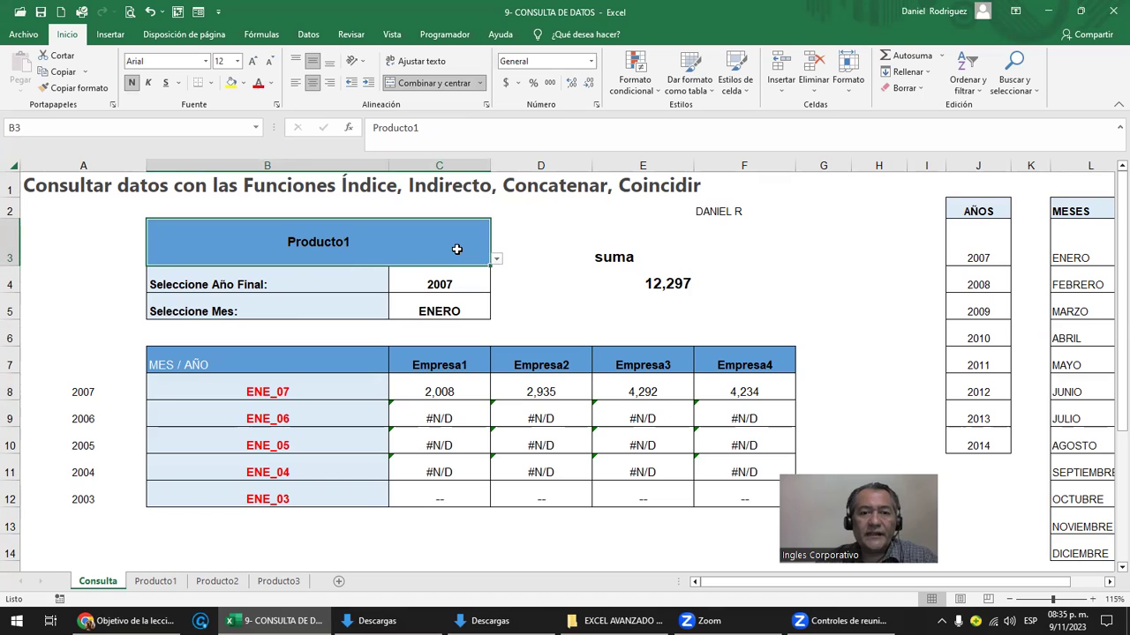
left_click(290, 389)
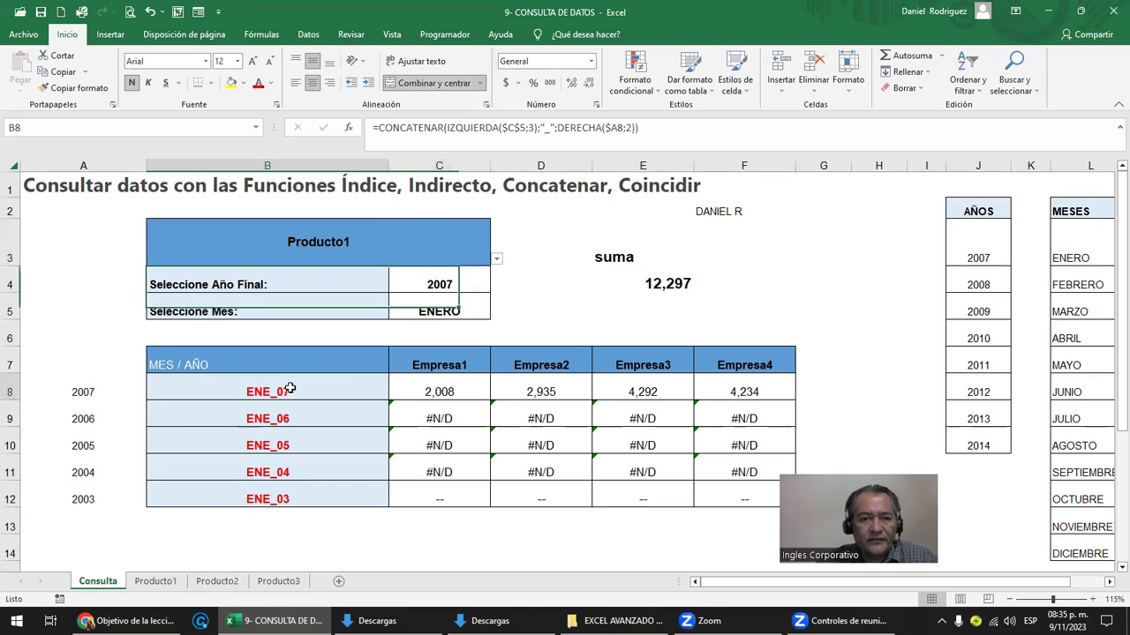
left_click(680, 289)
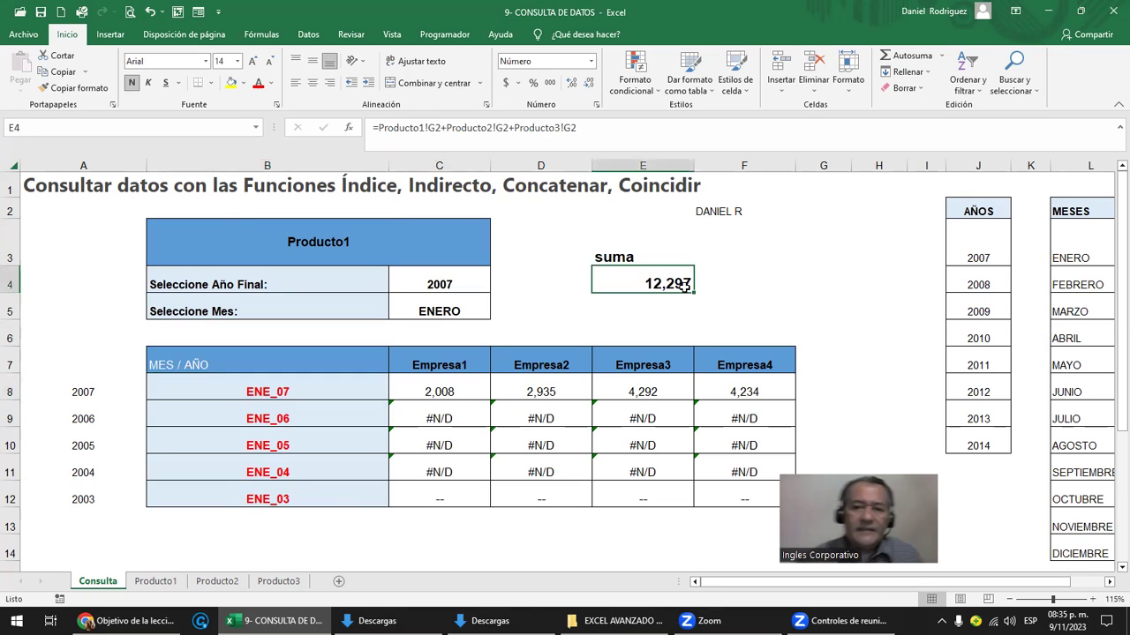
Clear the suma label and total, then set E3 to =B3 to show the product name
key("Delete")
key("Up")
key("Delete")
key("Down")
key("Up")
type("=")
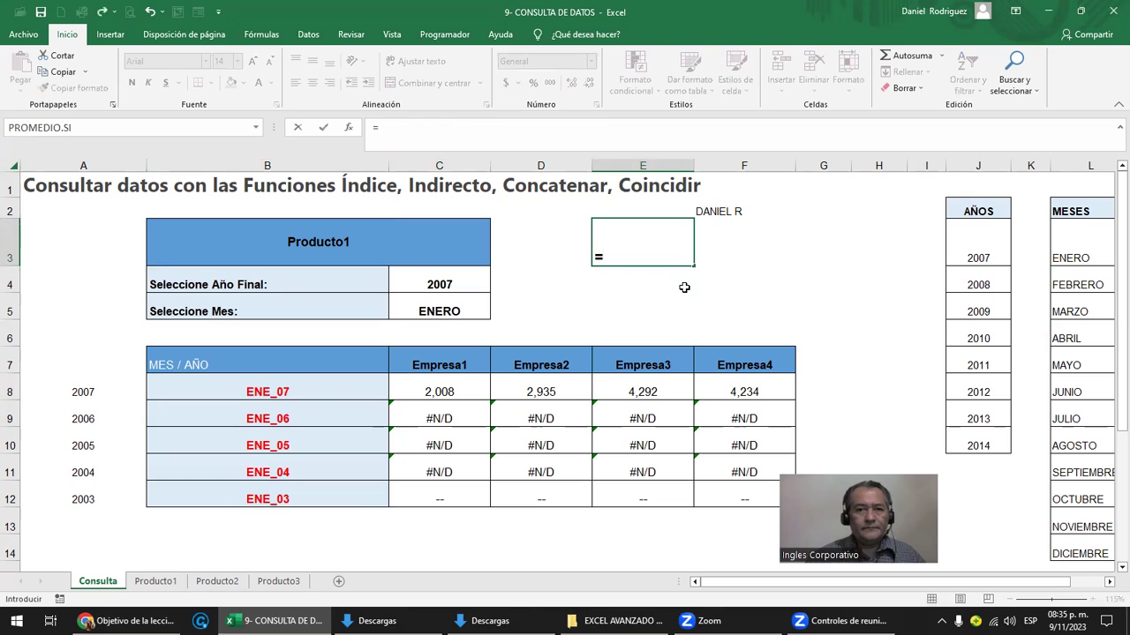
key("Left")
key("Left")
key("Return")
key("Right")
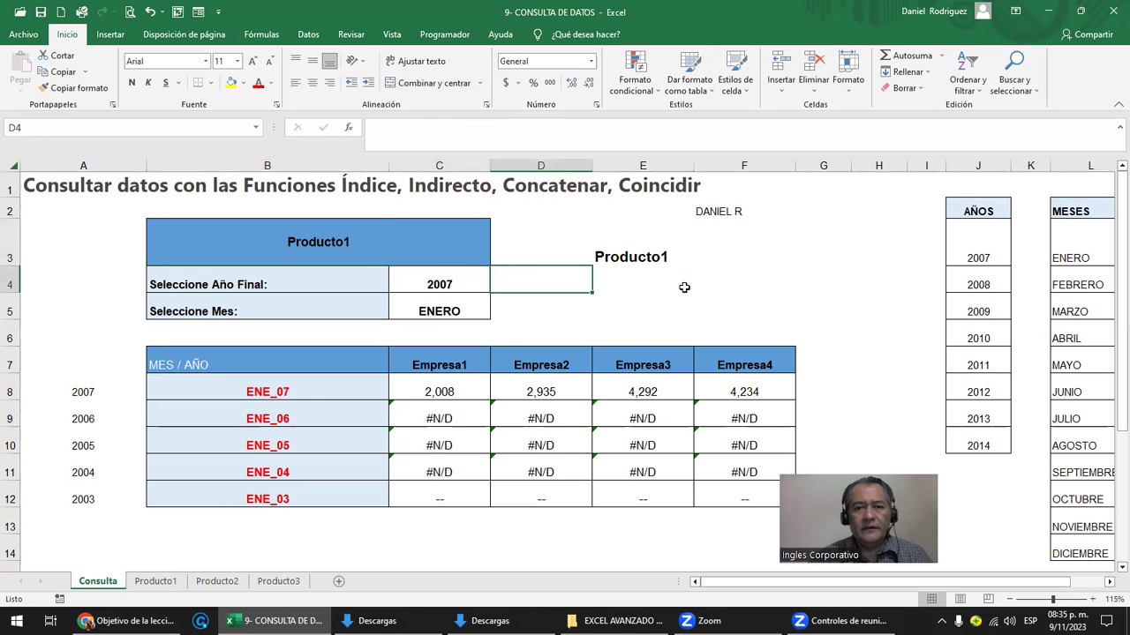
key("Right")
key("Up")
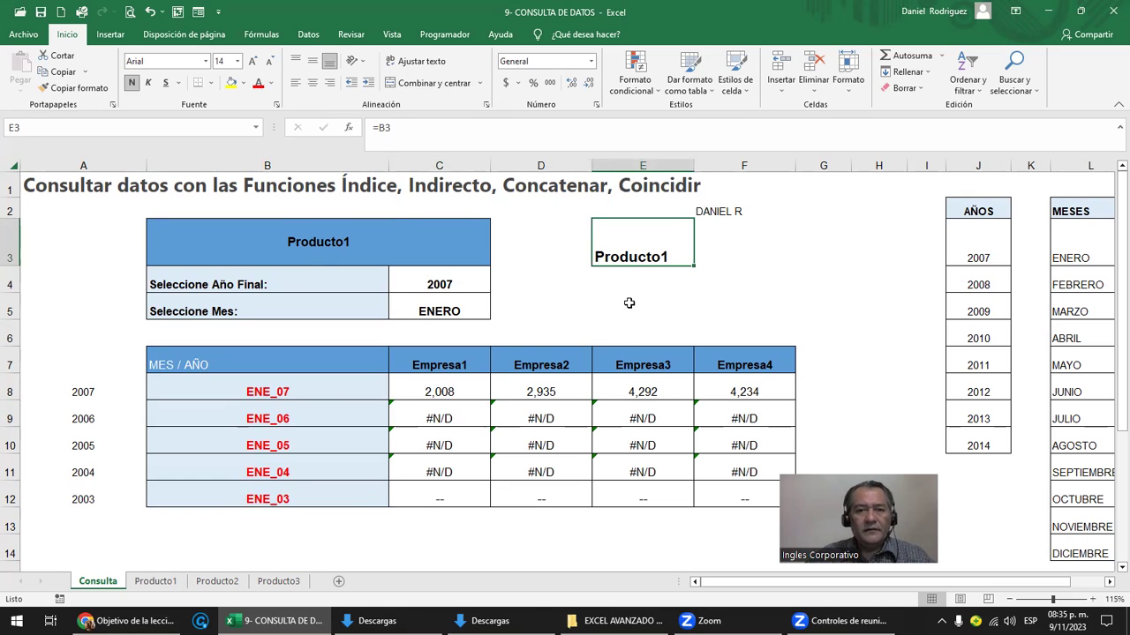
Review the INDIRECTO part of C8's lookup formula without changing it
left_click(469, 391)
double_click(470, 391)
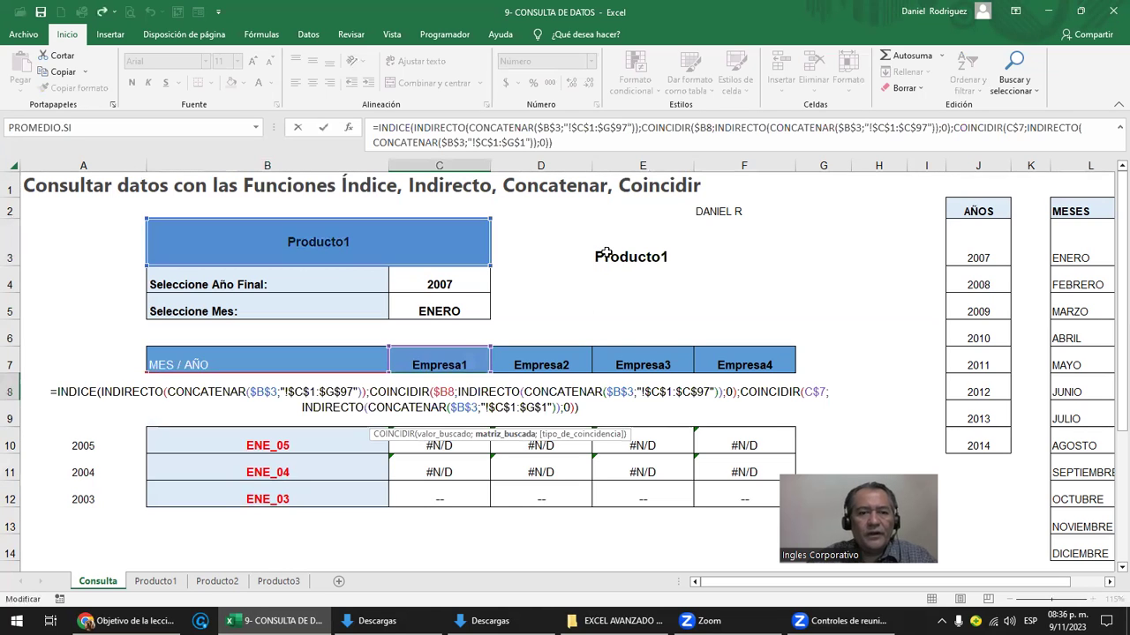
left_click(177, 394)
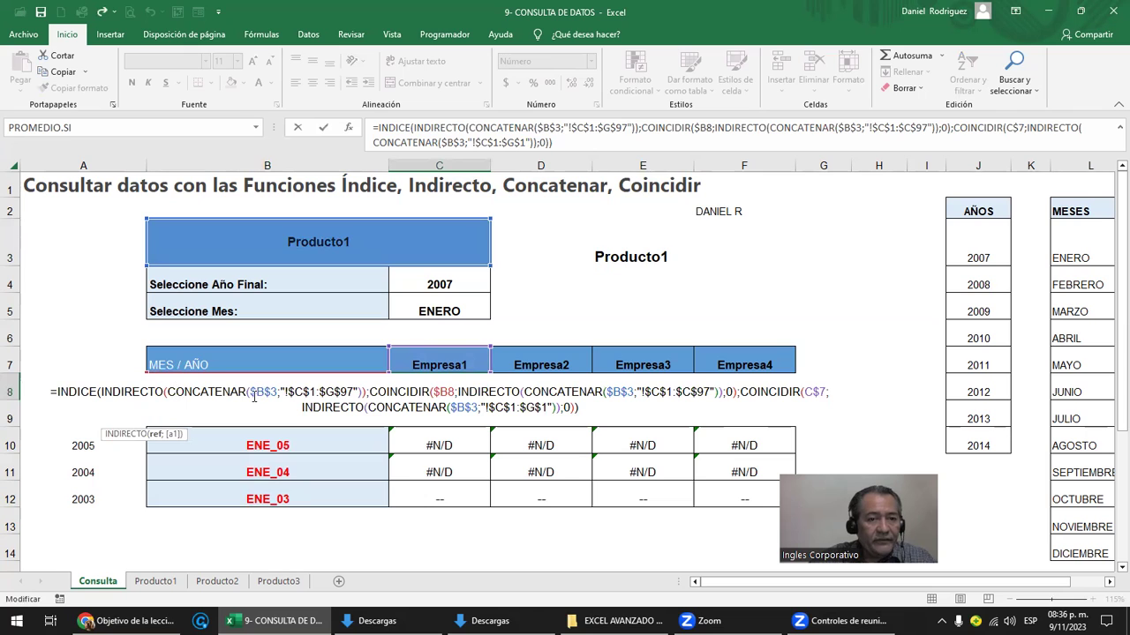
left_click_drag(252, 392, 366, 395)
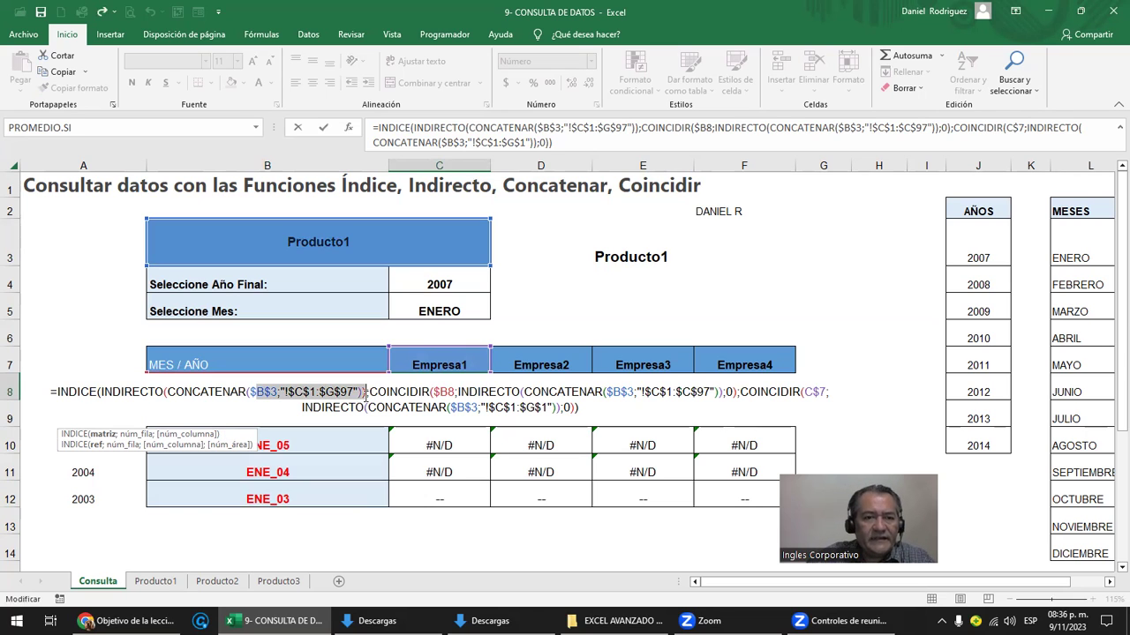
left_click(628, 292)
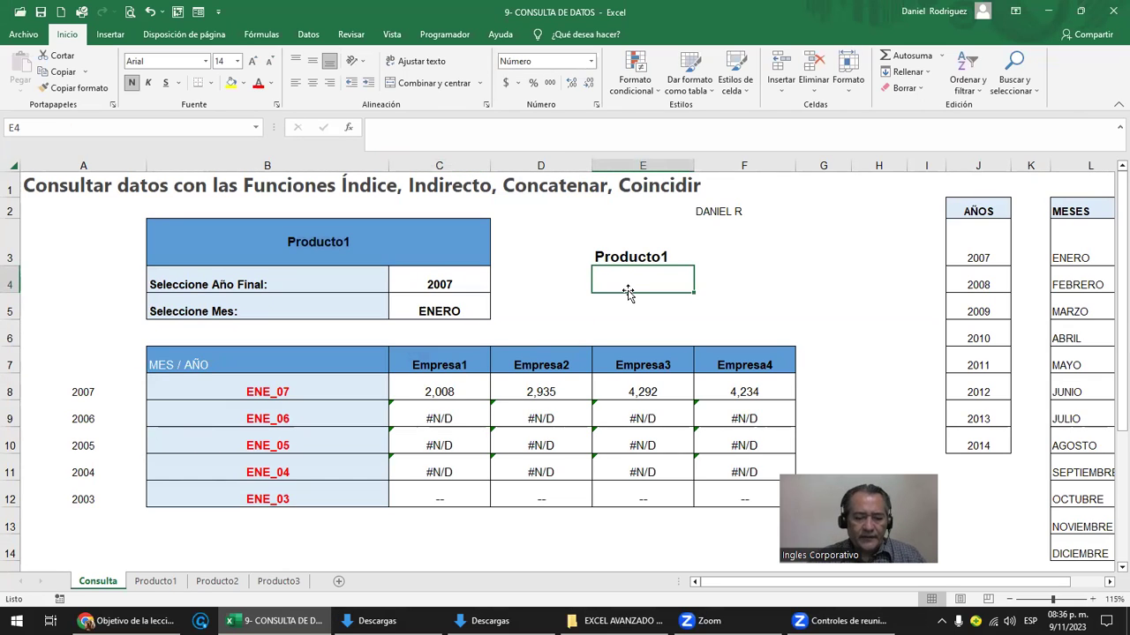
left_click(437, 396)
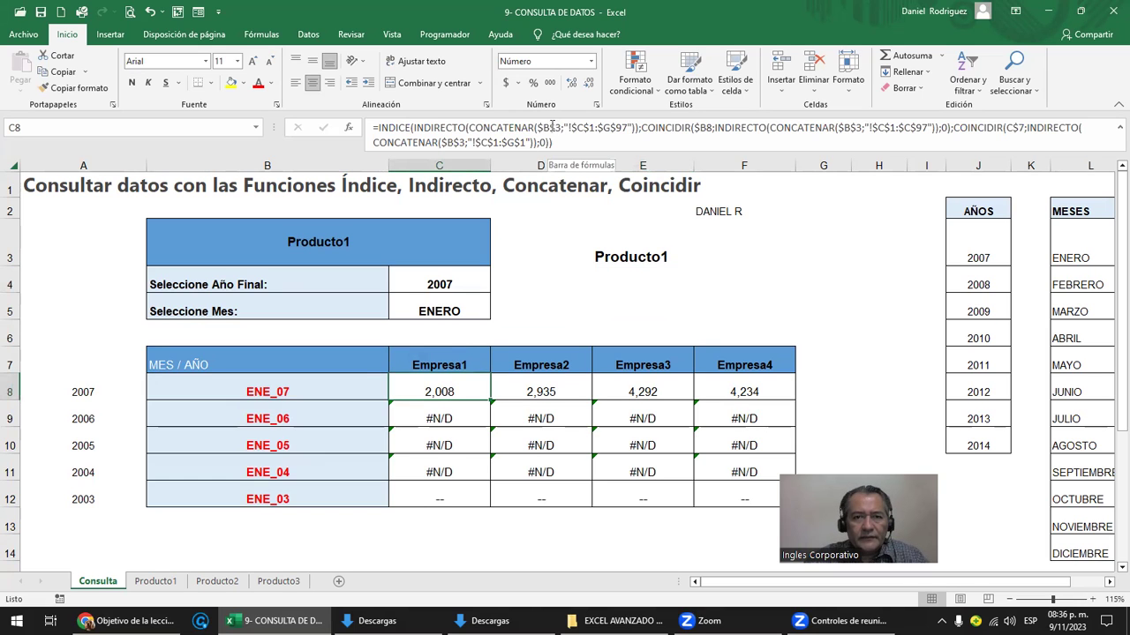
Paste the copied range argument into E4 and strip its parenthesis, quote and dollar characters
left_click_drag(536, 127, 623, 129)
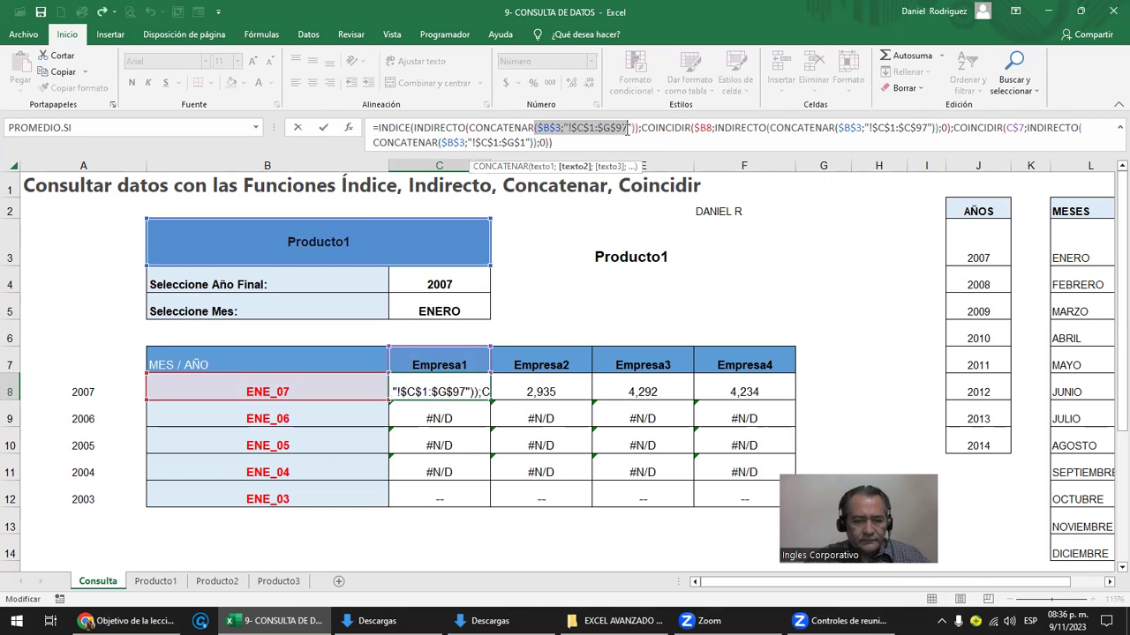
key("Escape")
left_click(629, 281)
type("($B$3;\"!$C$1:$G$97")
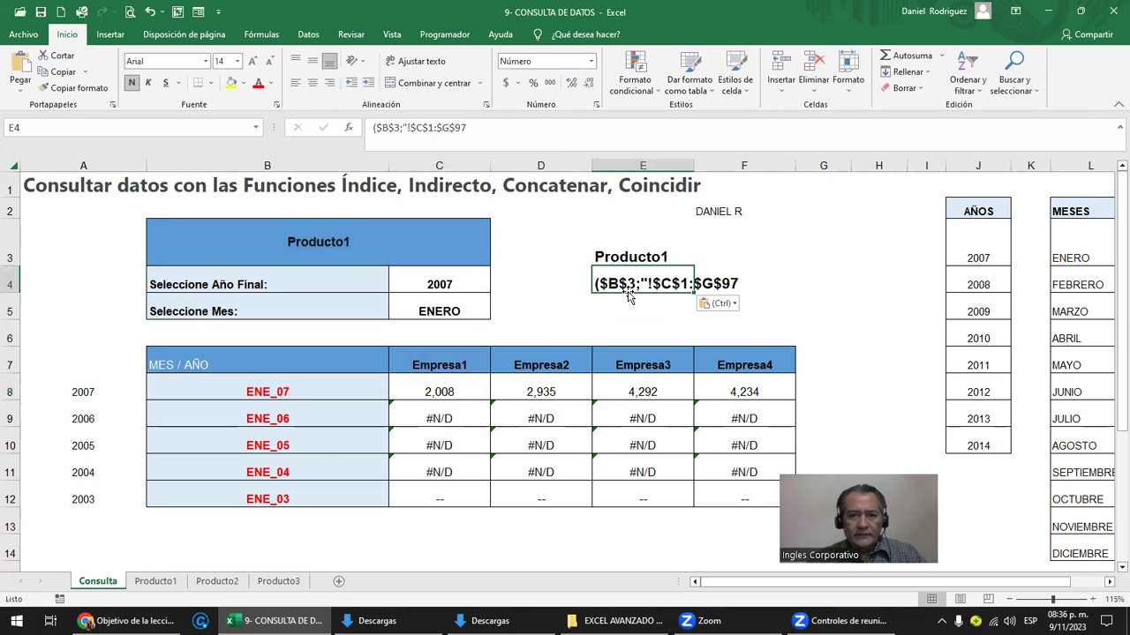
key("F2")
key("Home")
key("Delete")
key("Delete")
key("Right")
key("Delete")
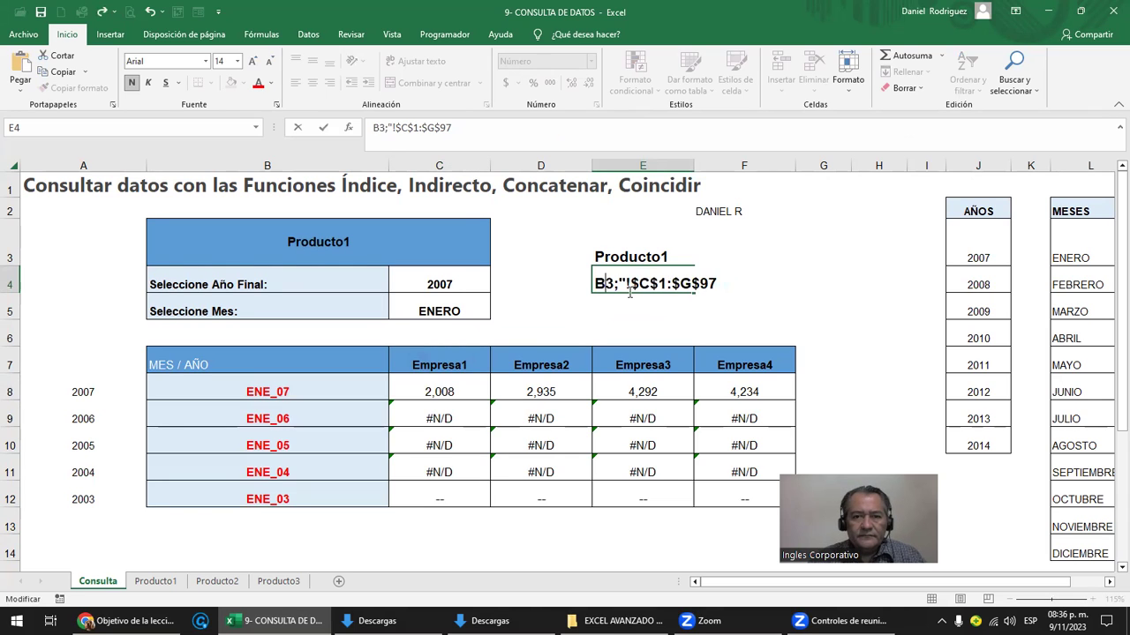
key("Left")
key("Delete")
key("Delete")
key("Delete")
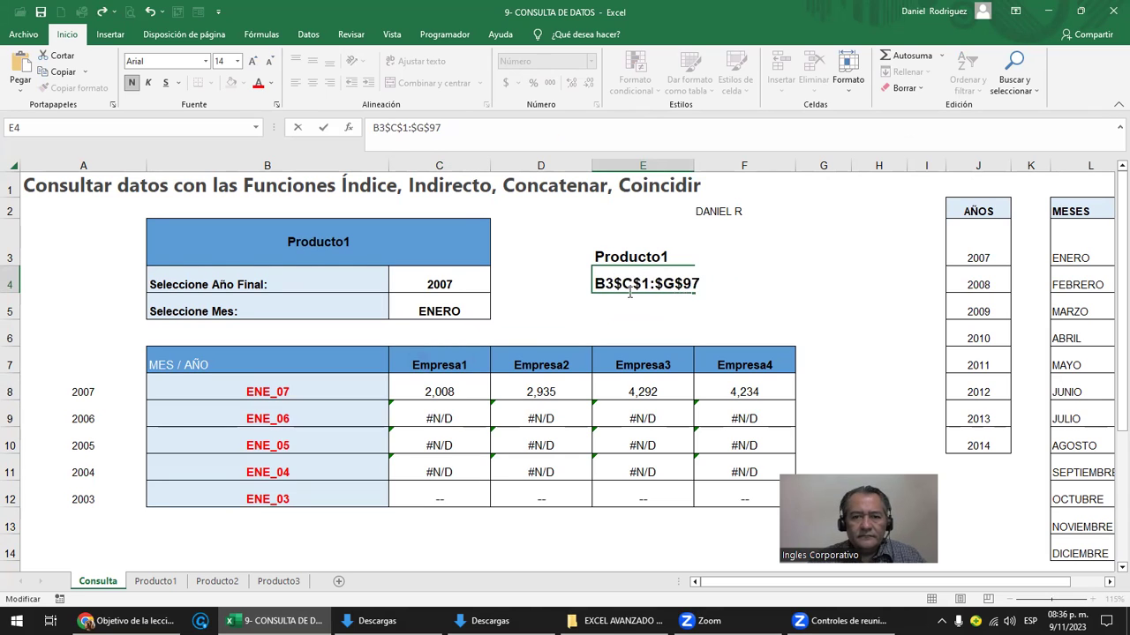
key("Delete")
key("Delete")
key("Delete")
key("Delete")
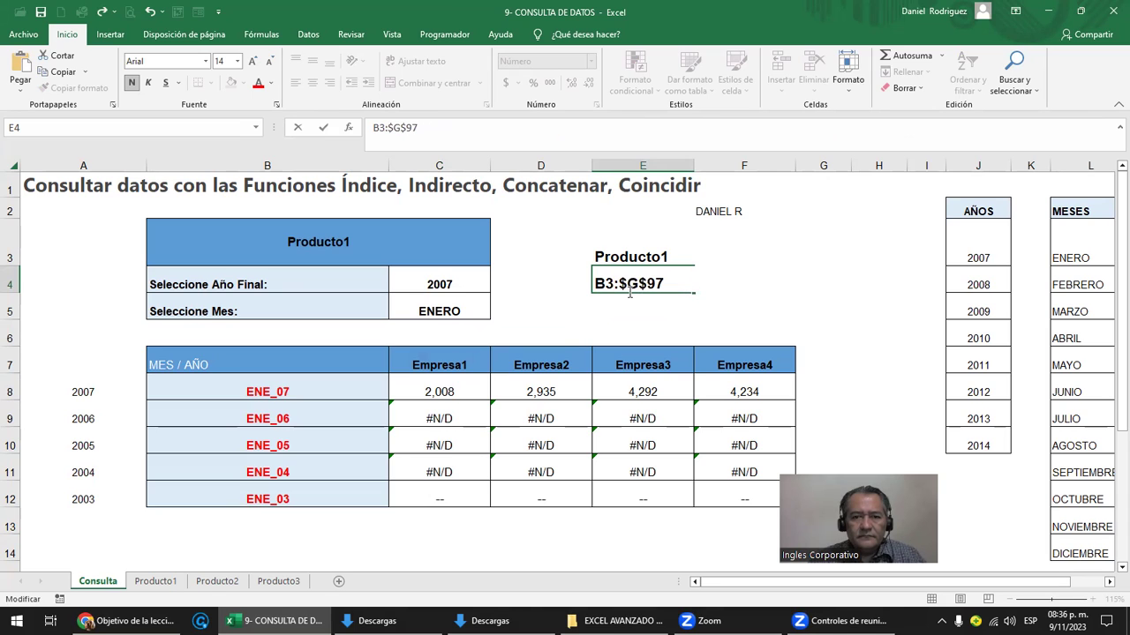
left_click(631, 294)
key("Delete")
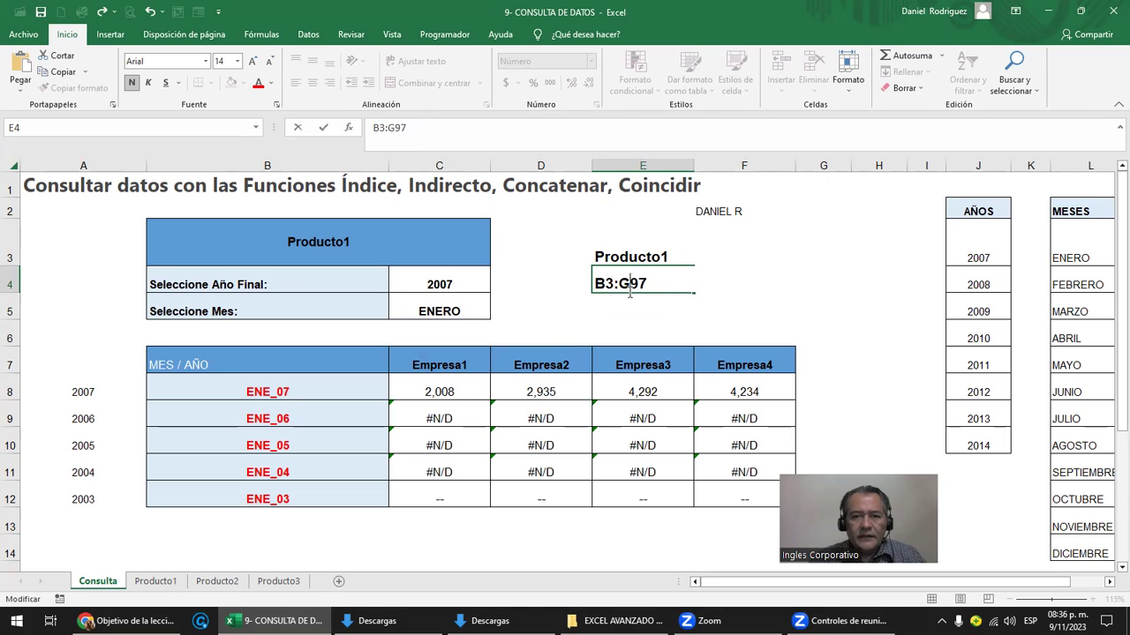
key("Return")
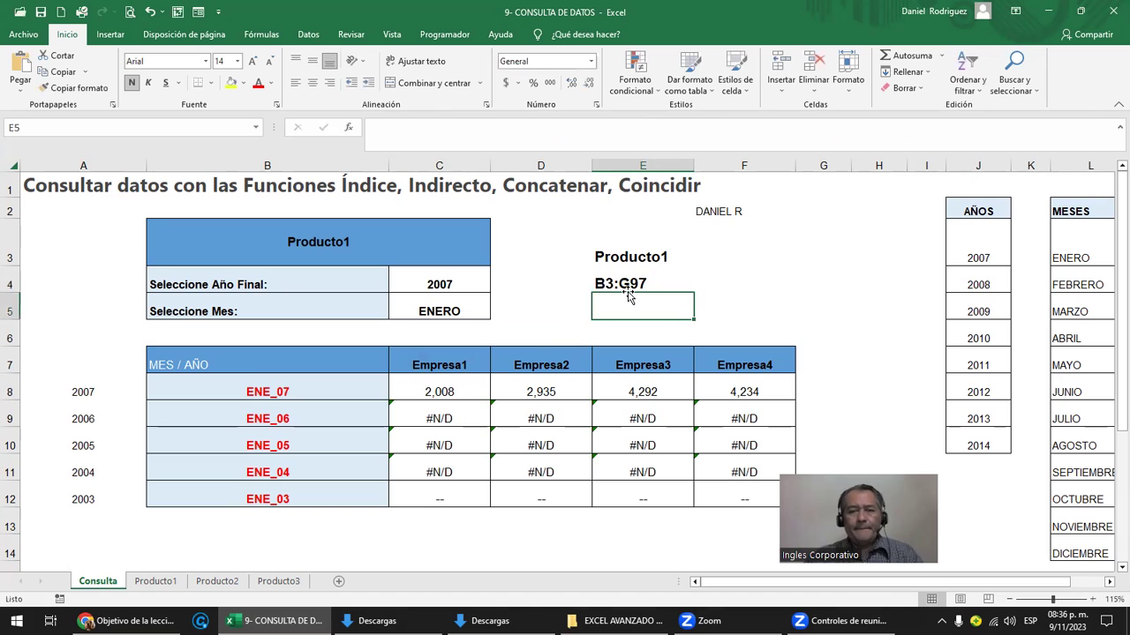
Check Producto1's Feb_07 key, then re-paste the range text in E4 and trim it to C1:G97
left_click(631, 294)
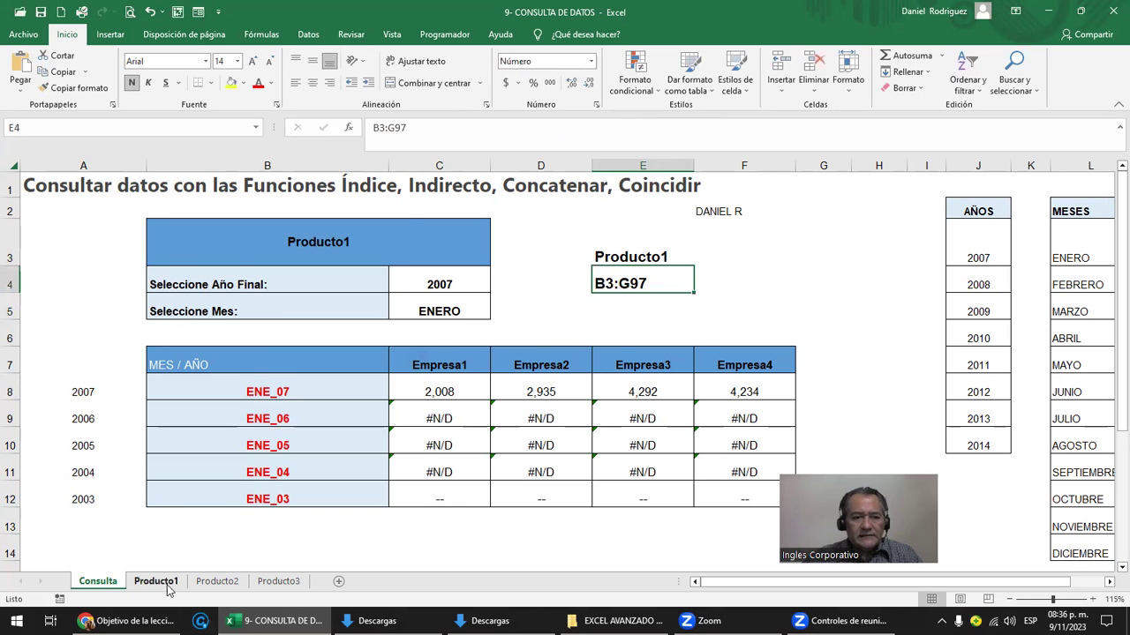
left_click(163, 583)
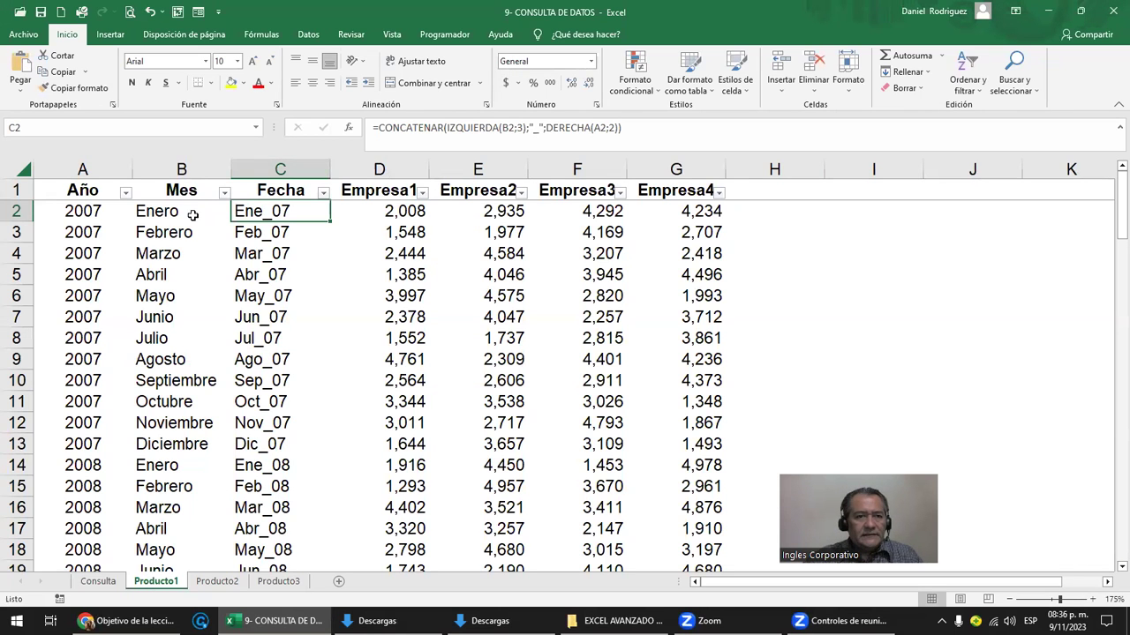
left_click(247, 231)
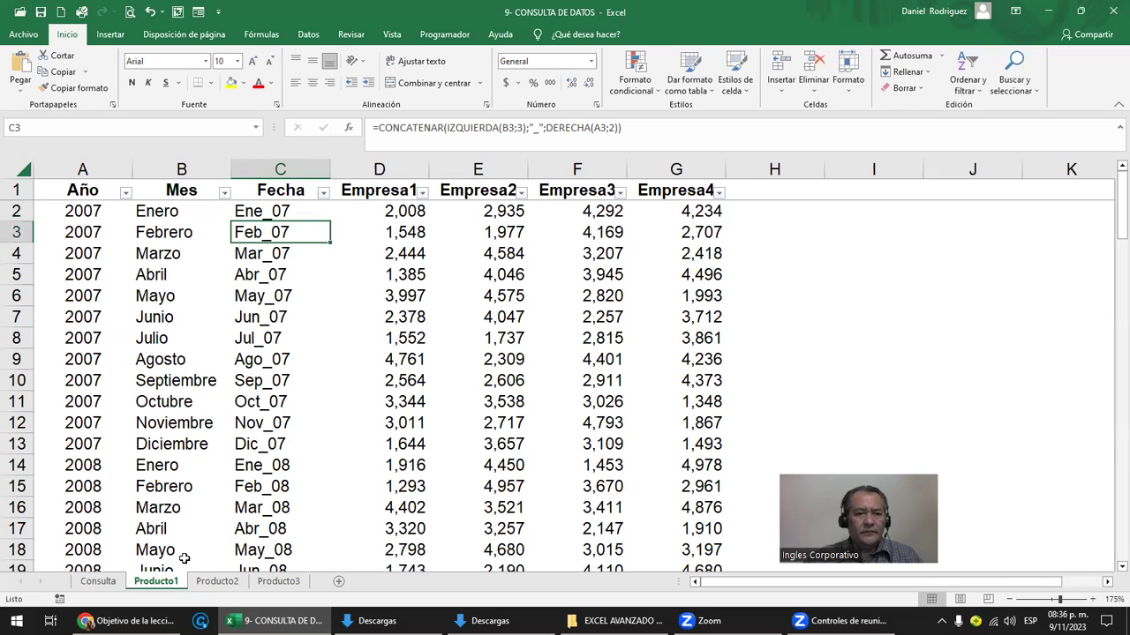
left_click(99, 583)
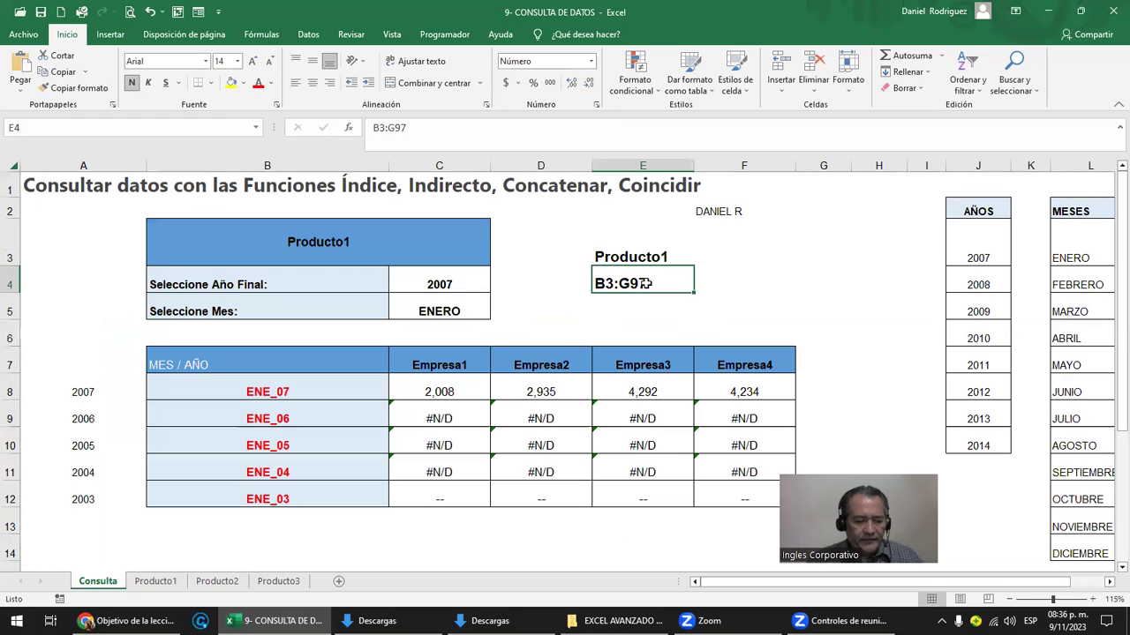
type("($B$3;\"!$C$1:$G$97")
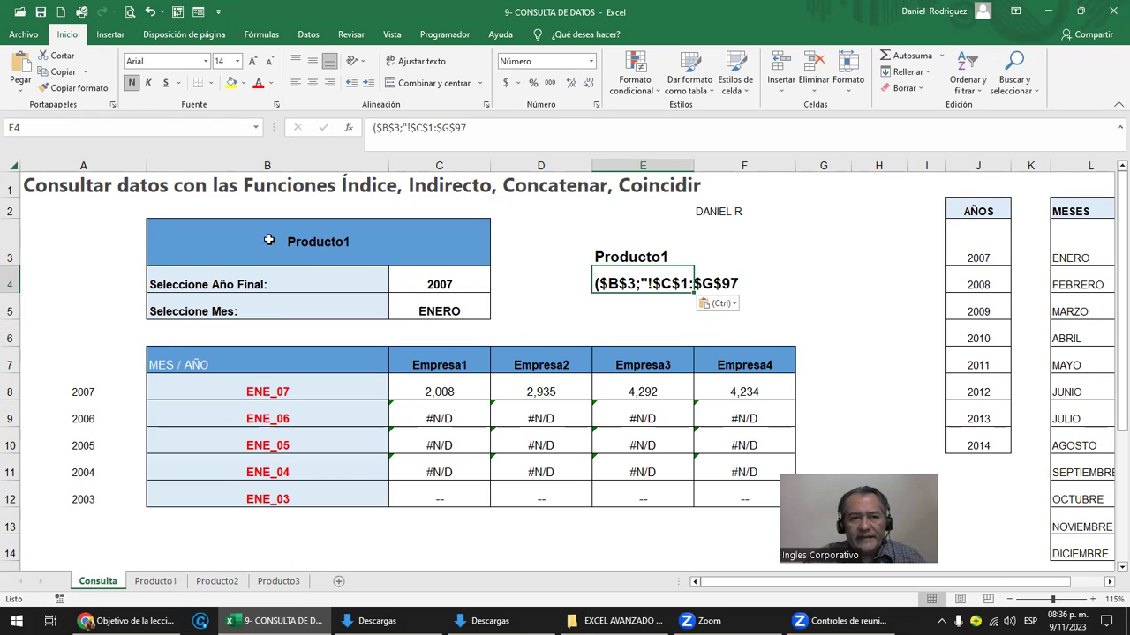
double_click(599, 283)
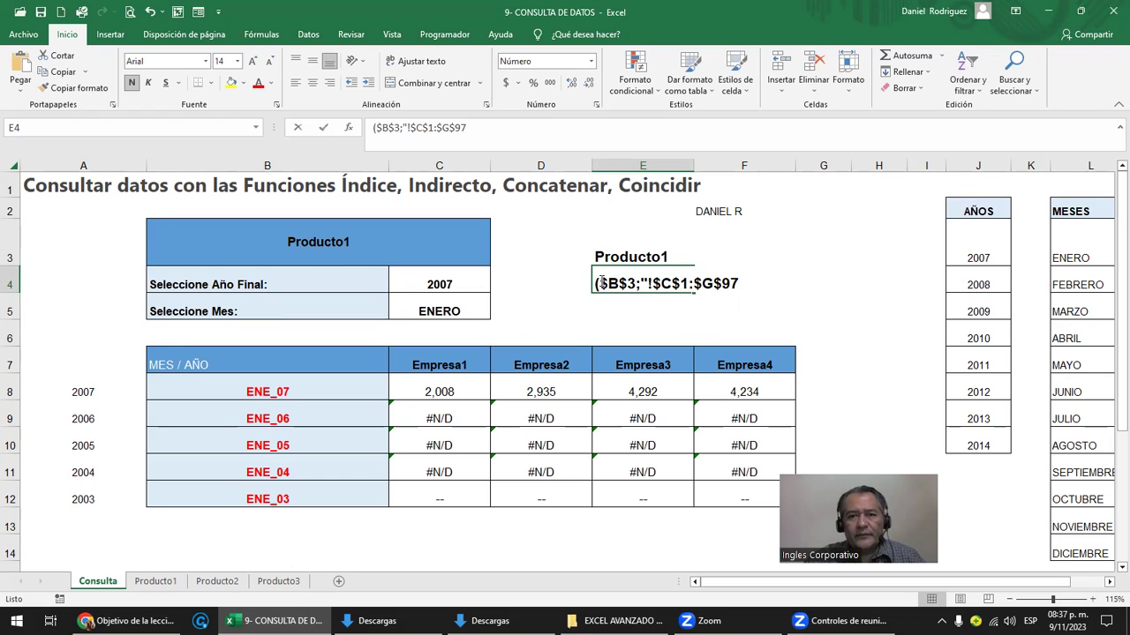
key("Delete")
key("Delete")
key("Delete")
key("Delete")
key("Delete")
key("Delete")
key("Delete")
key("Delete")
key("Delete")
key("Right")
key("Delete")
key("Right")
key("Delete")
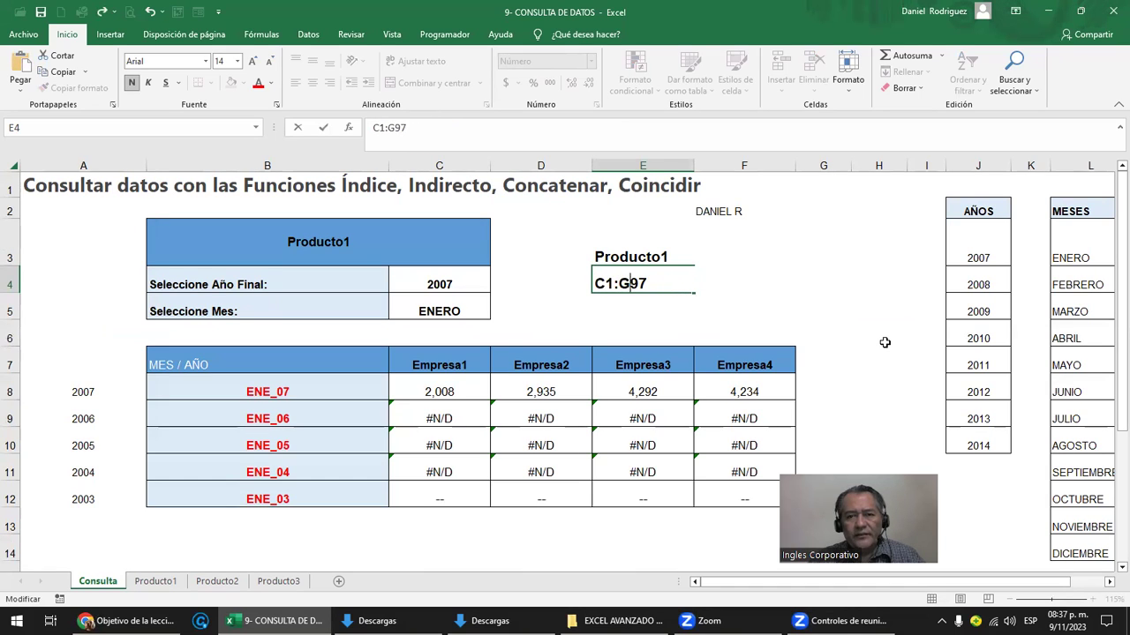
key("Return")
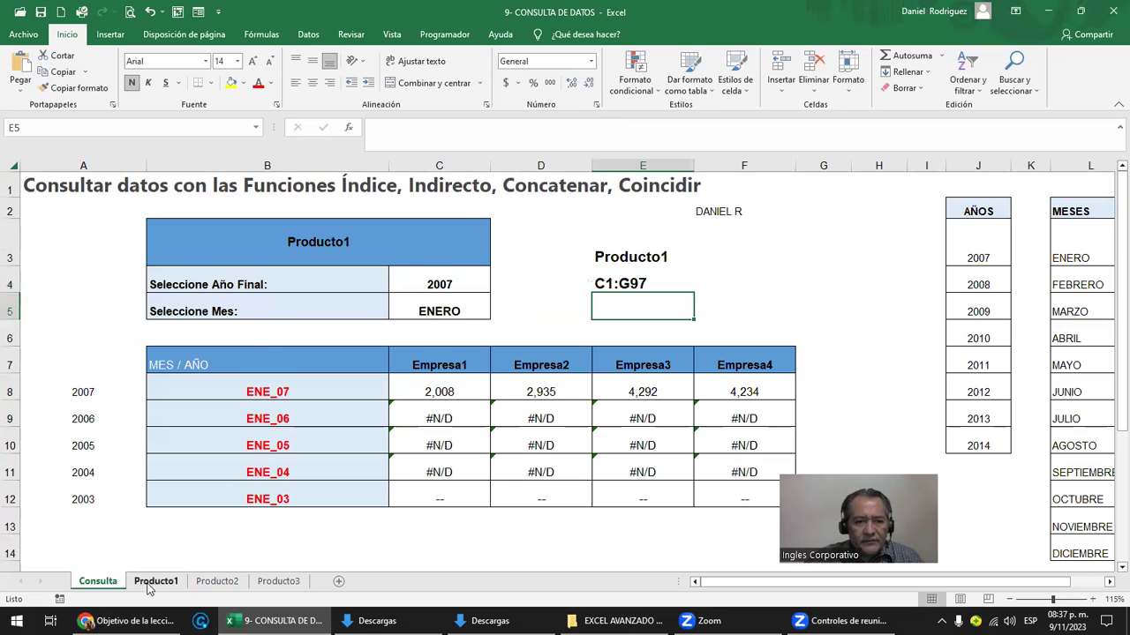
Confirm the Producto1 table spans C1:G97, then move the C1:G97 text from E4 to E5
left_click(155, 582)
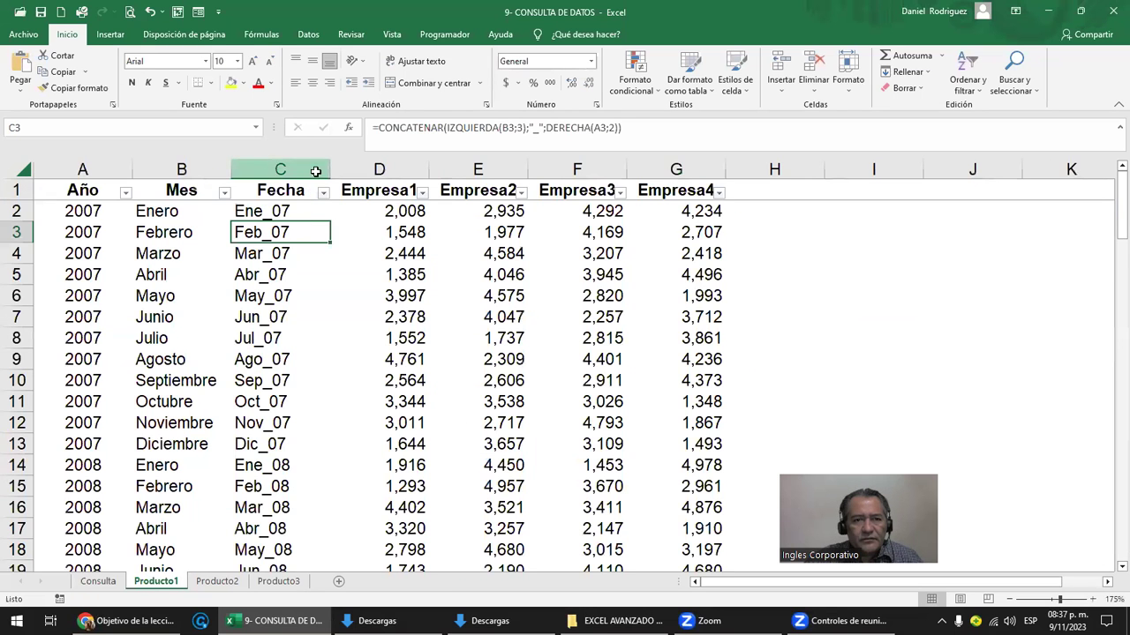
left_click(279, 191)
key("ctrl+shift+Down")
key("ctrl+shift+Right")
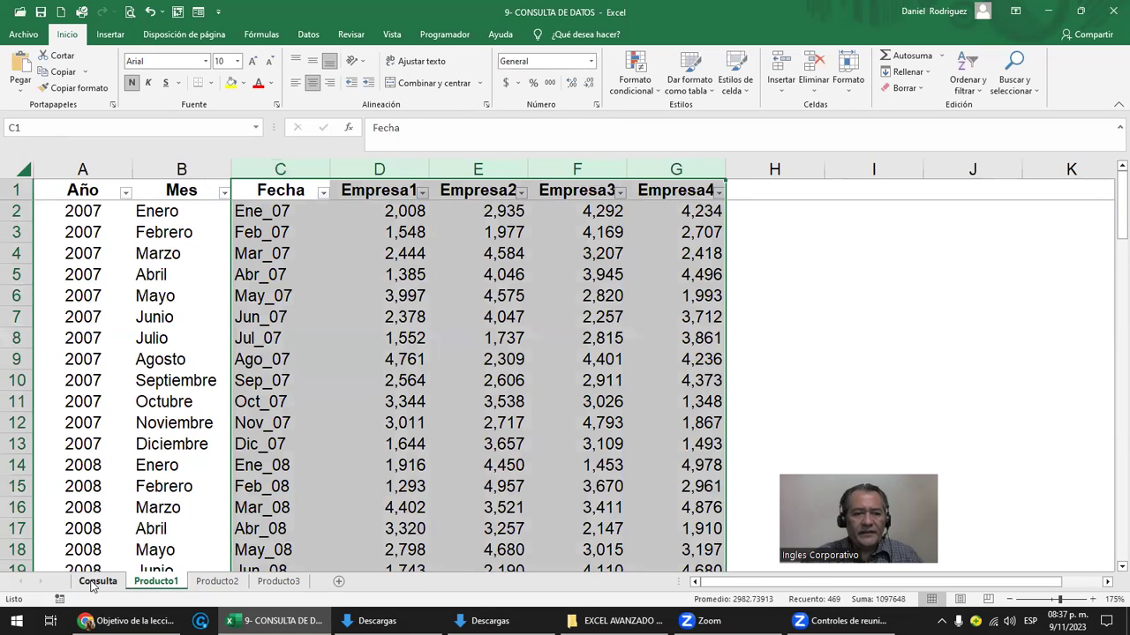
left_click(98, 583)
left_click(642, 282)
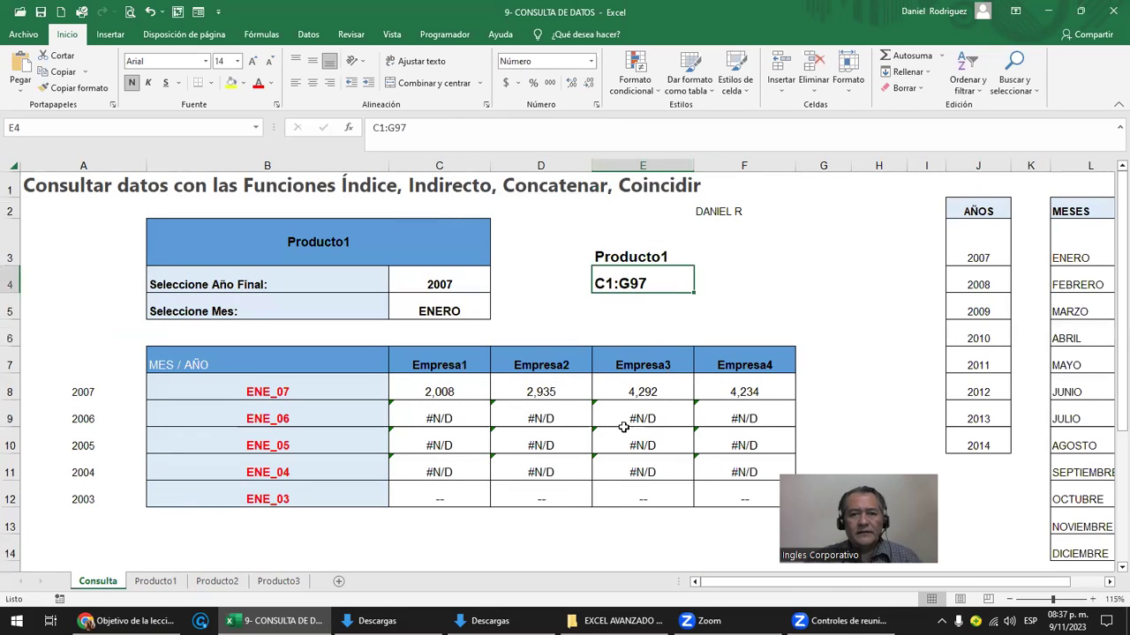
left_click(657, 256)
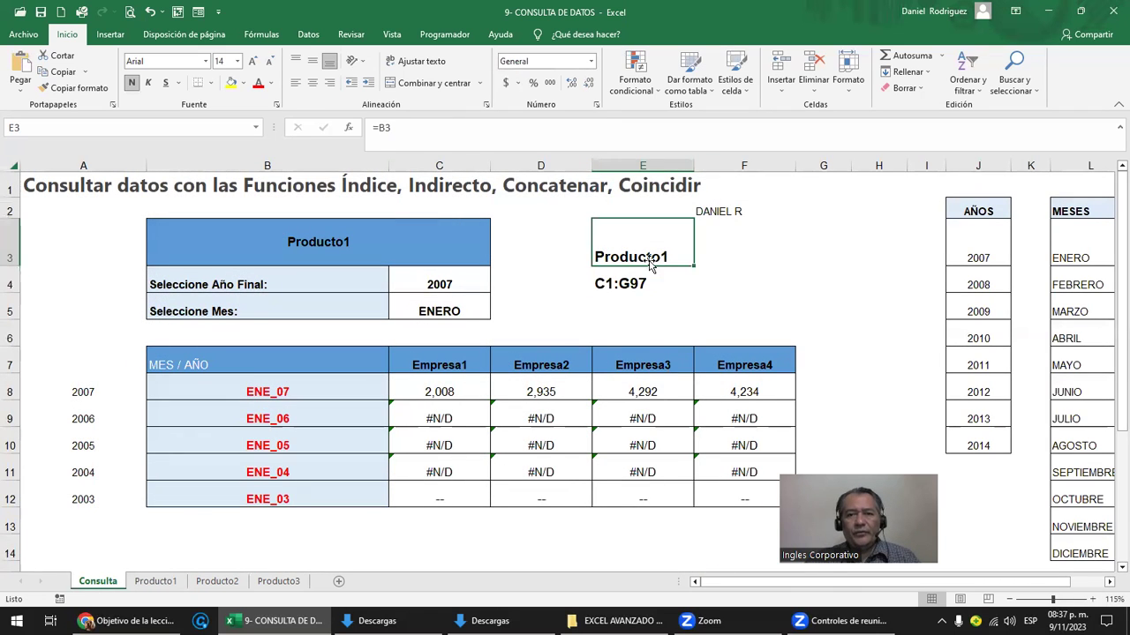
left_click(623, 282)
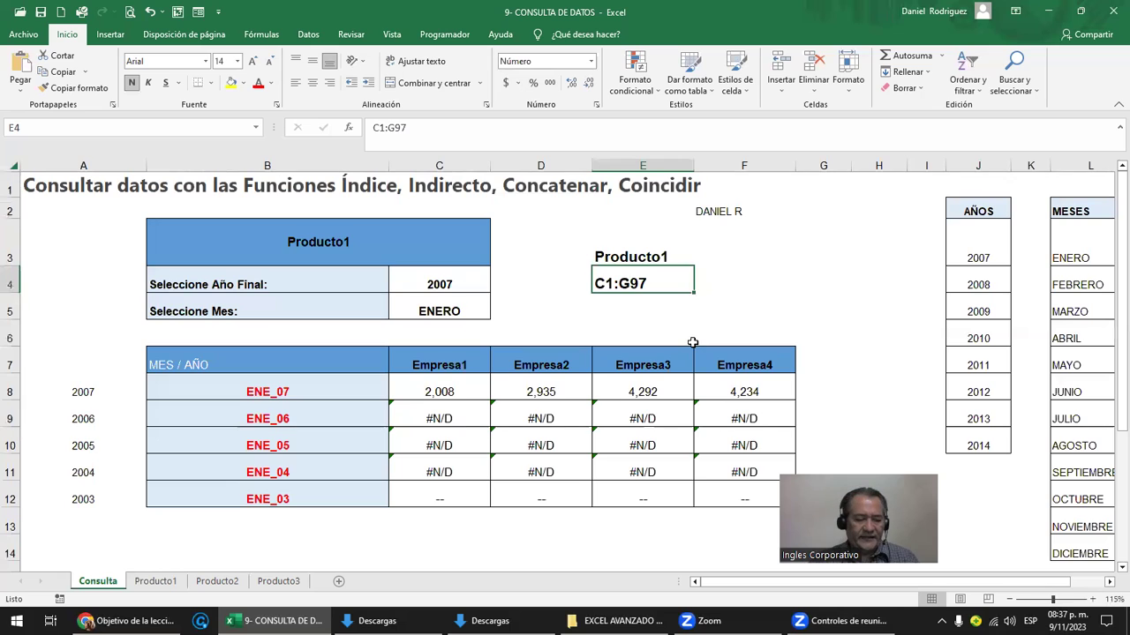
key("ctrl+z")
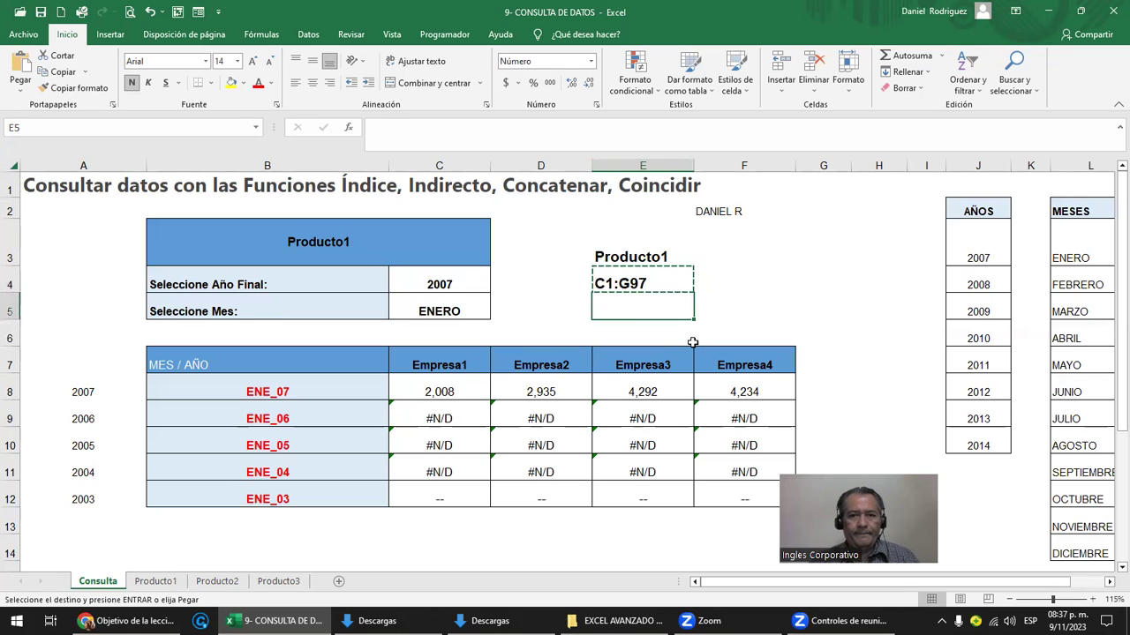
key("ctrl+z")
key("ctrl+z")
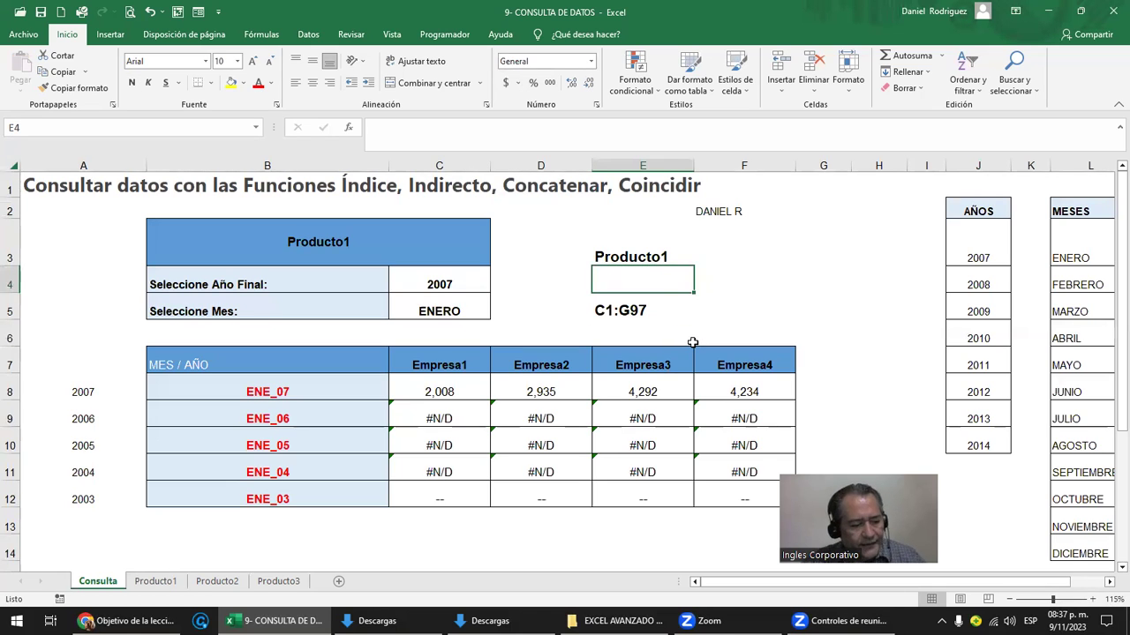
Enter ! in E4, set E3:E5's font size, and enlarge the exclamation mark to 16
key("F2")
type("!")
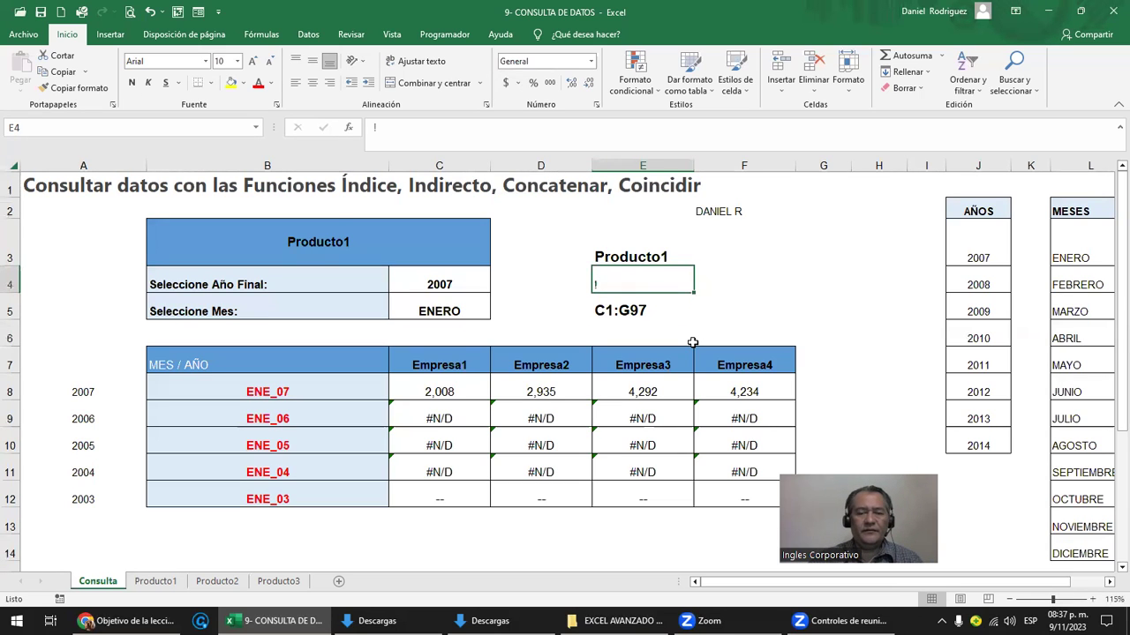
key("Up")
key("shift+Down")
key("shift+Down")
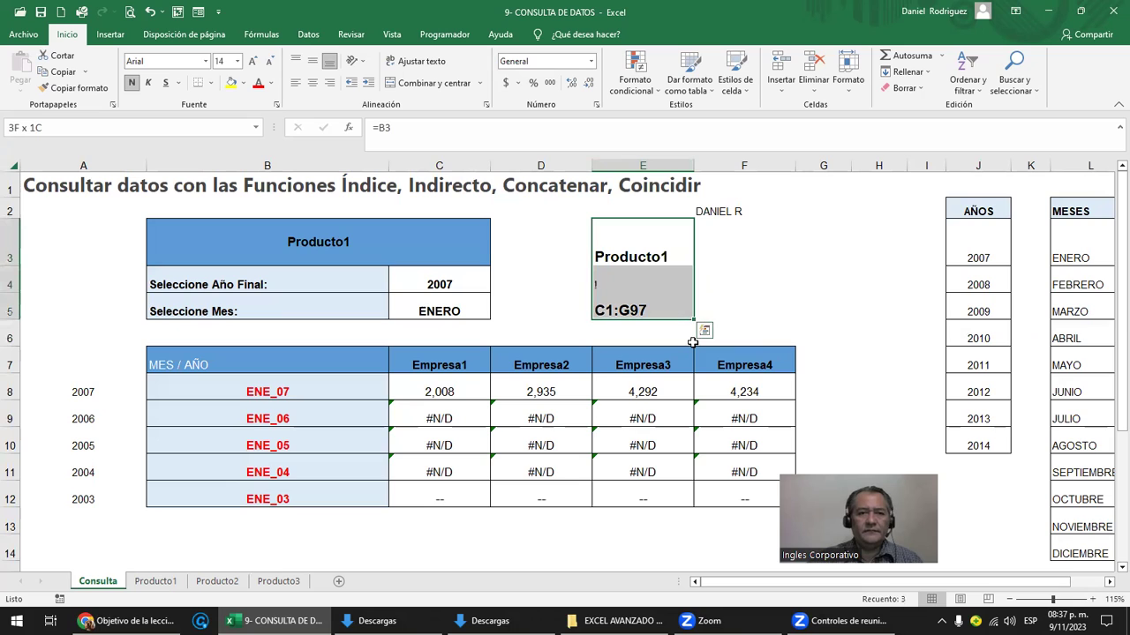
left_click(221, 61)
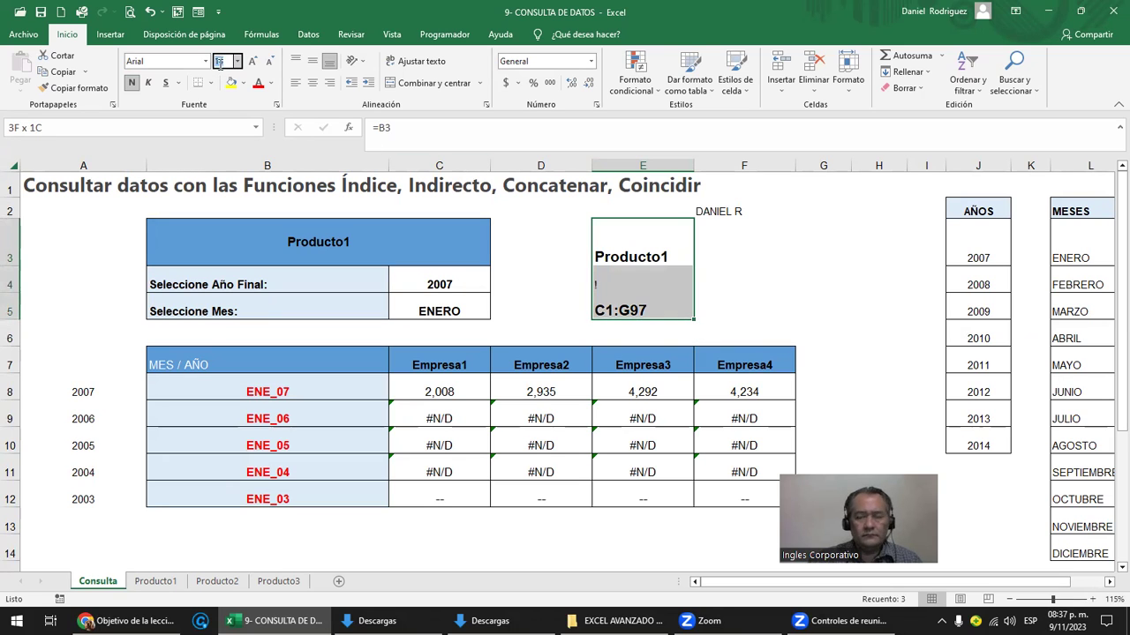
key("Return")
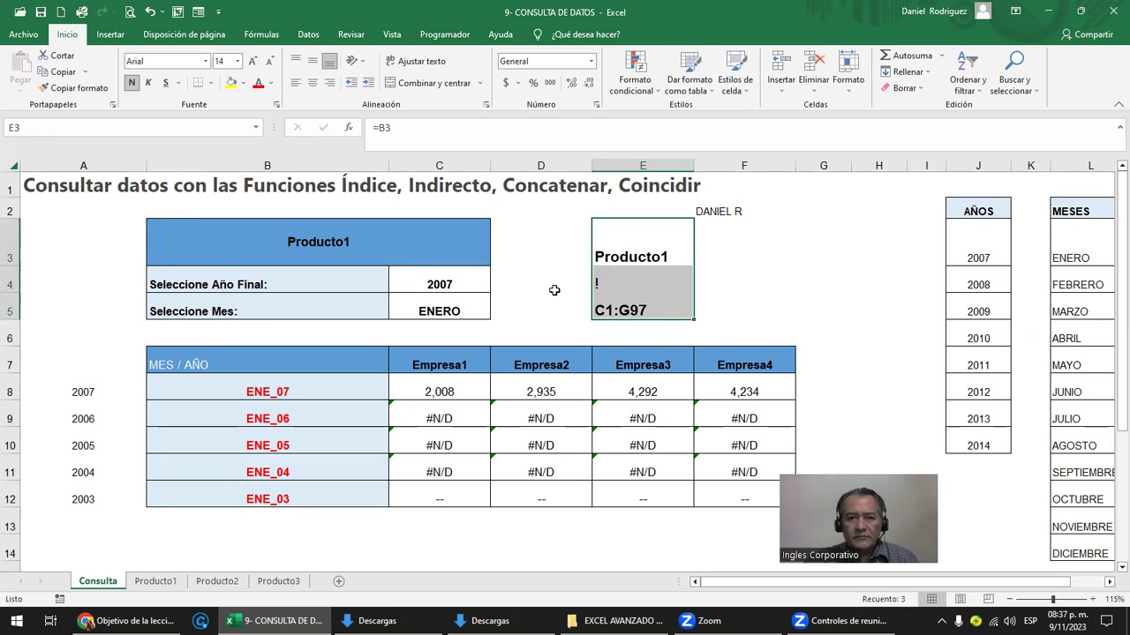
left_click(618, 284)
left_click(254, 63)
left_click(653, 250)
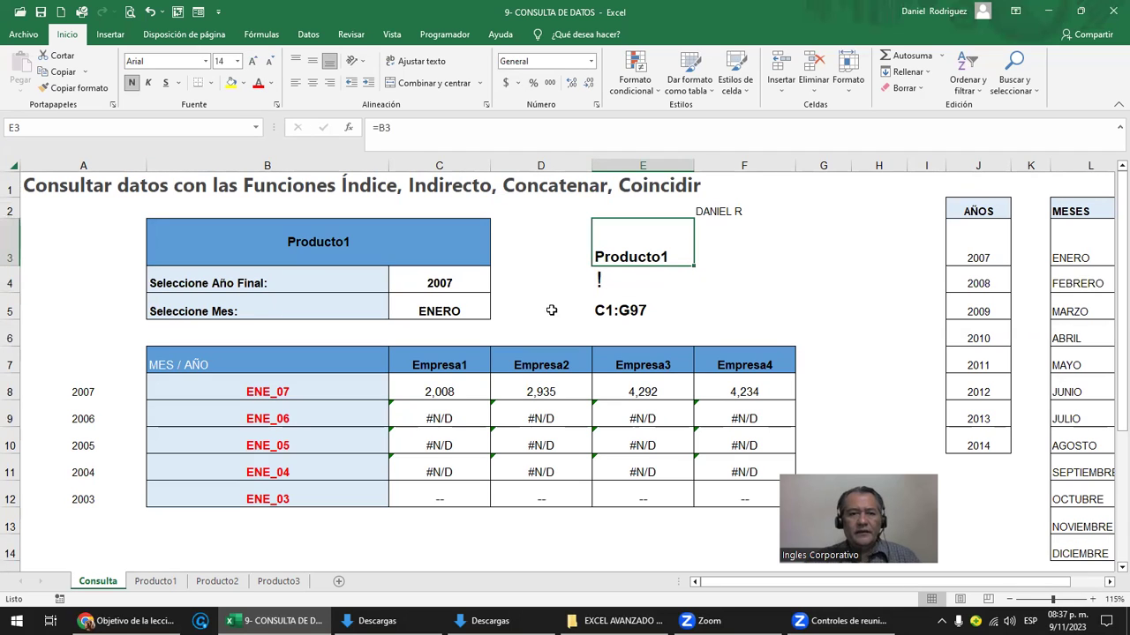
double_click(418, 391)
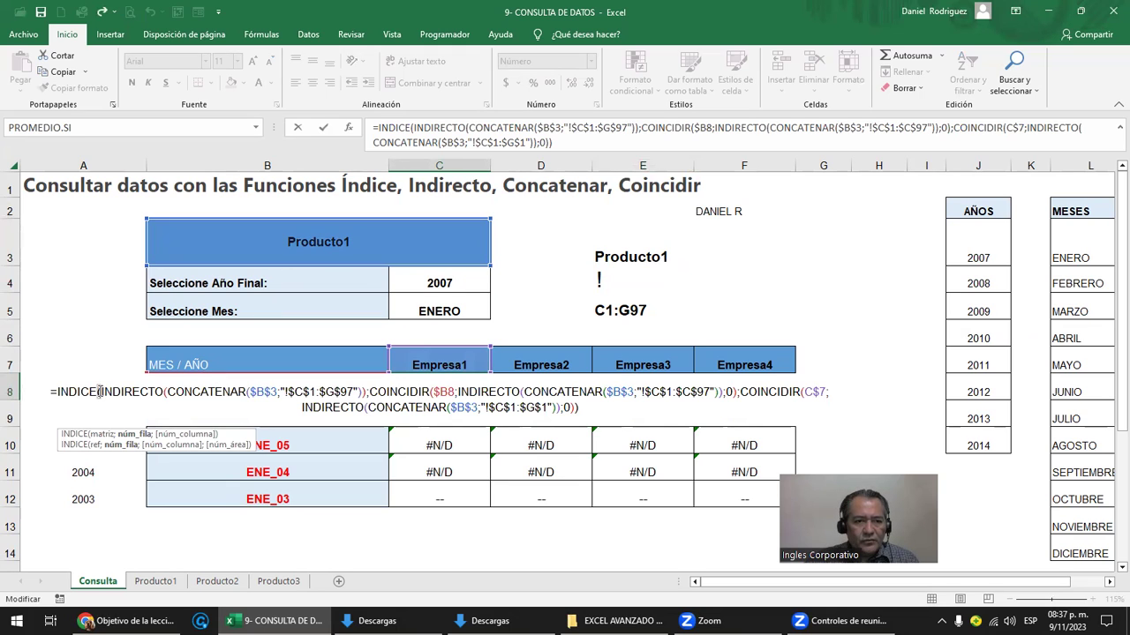
left_click_drag(100, 391, 370, 391)
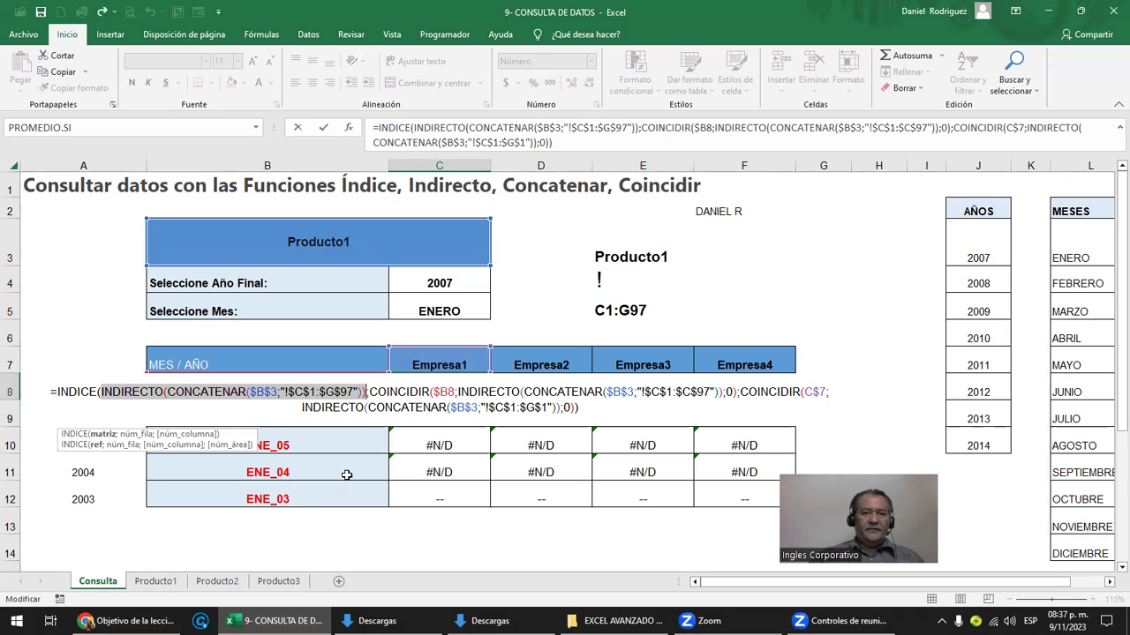
key("Return")
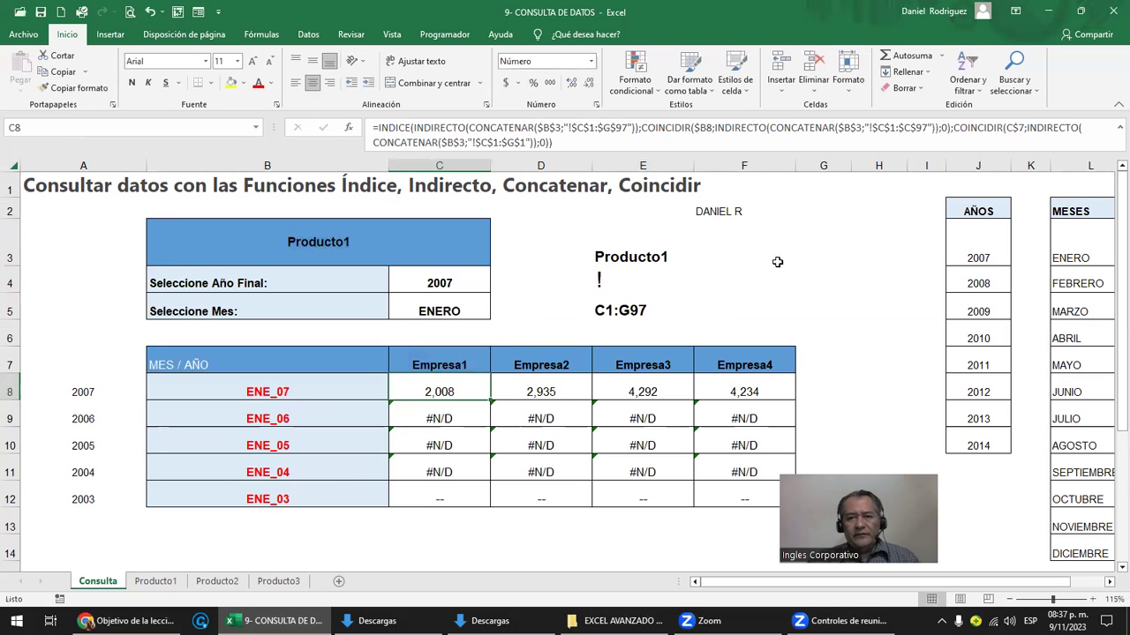
left_click(774, 256)
Enter =E3&E4&E5 in F5 so it displays Producto1!C1:G97
left_click(770, 298)
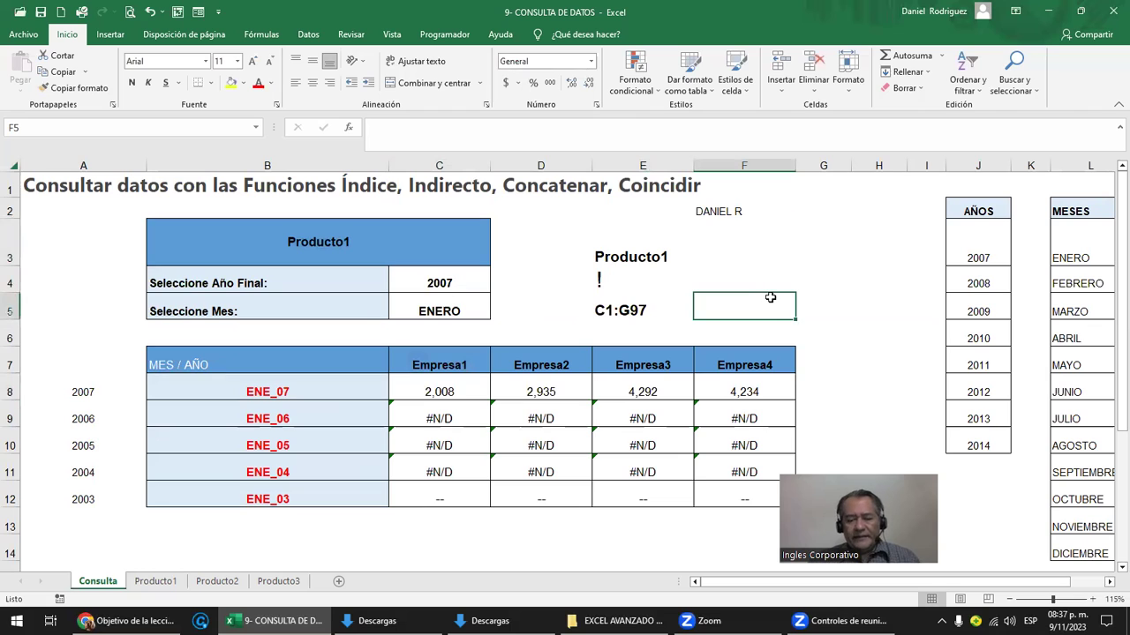
type("=")
key("Left")
key("Up")
key("Up")
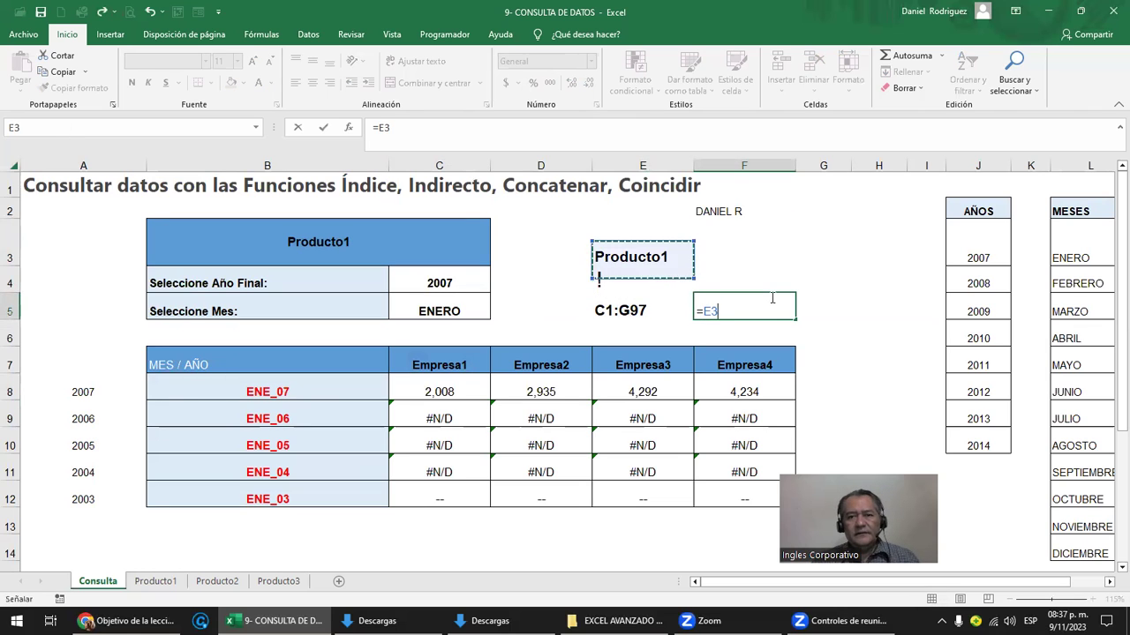
type("&")
key("Left")
key("Up")
type("&")
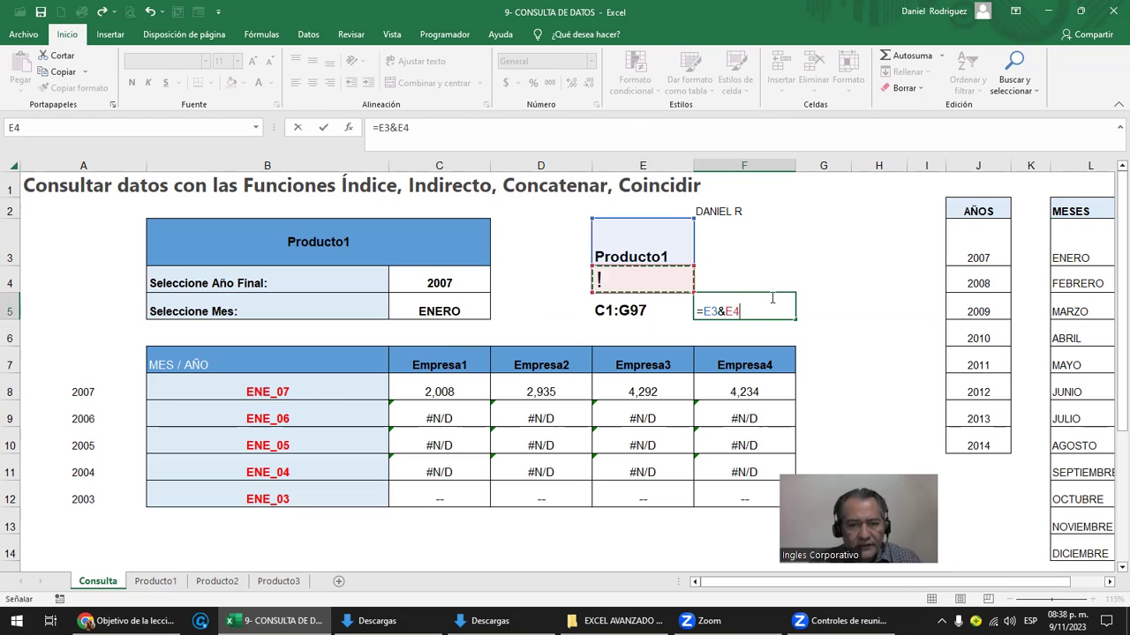
key("Left")
key("Return")
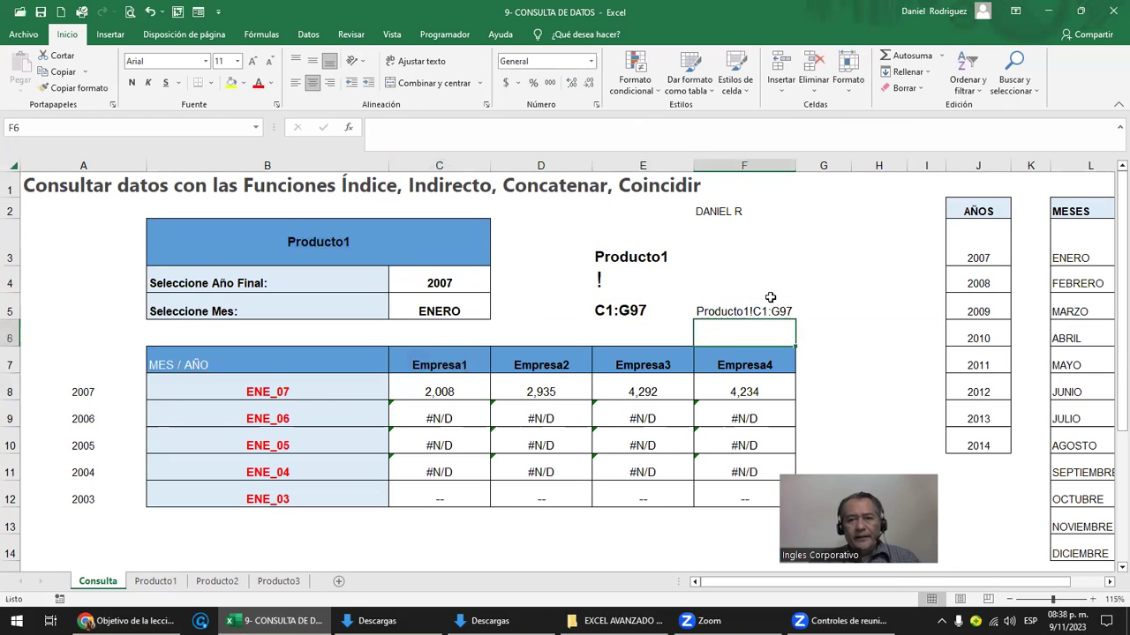
Compare F5's formula with the INDIRECTO range in C8, then select the B3:C5 query block
double_click(754, 310)
key("Escape")
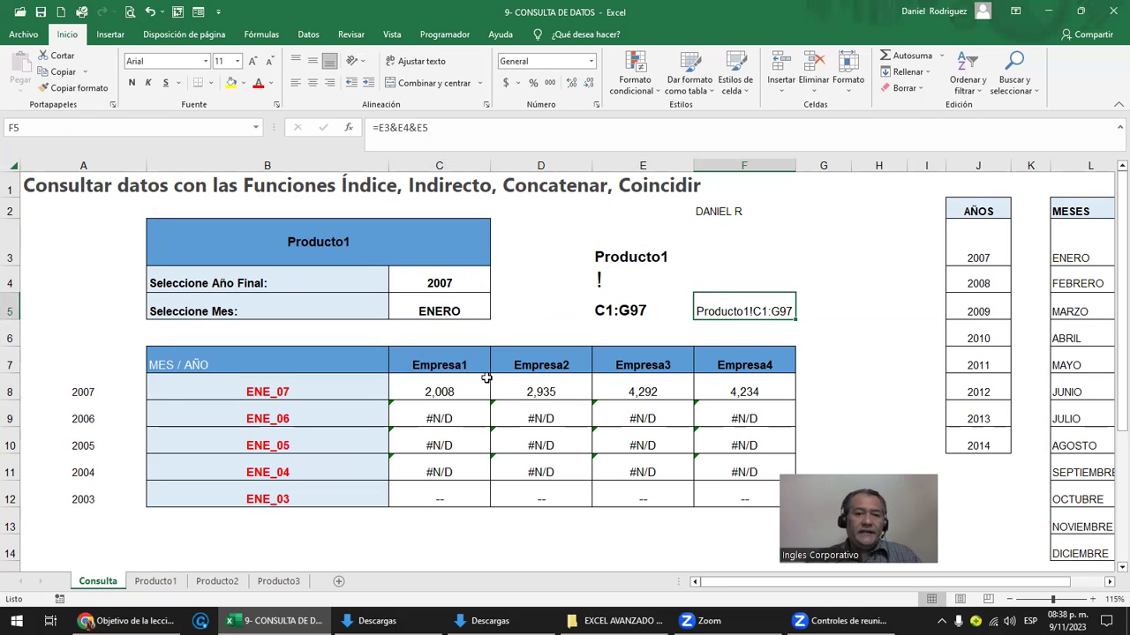
double_click(429, 391)
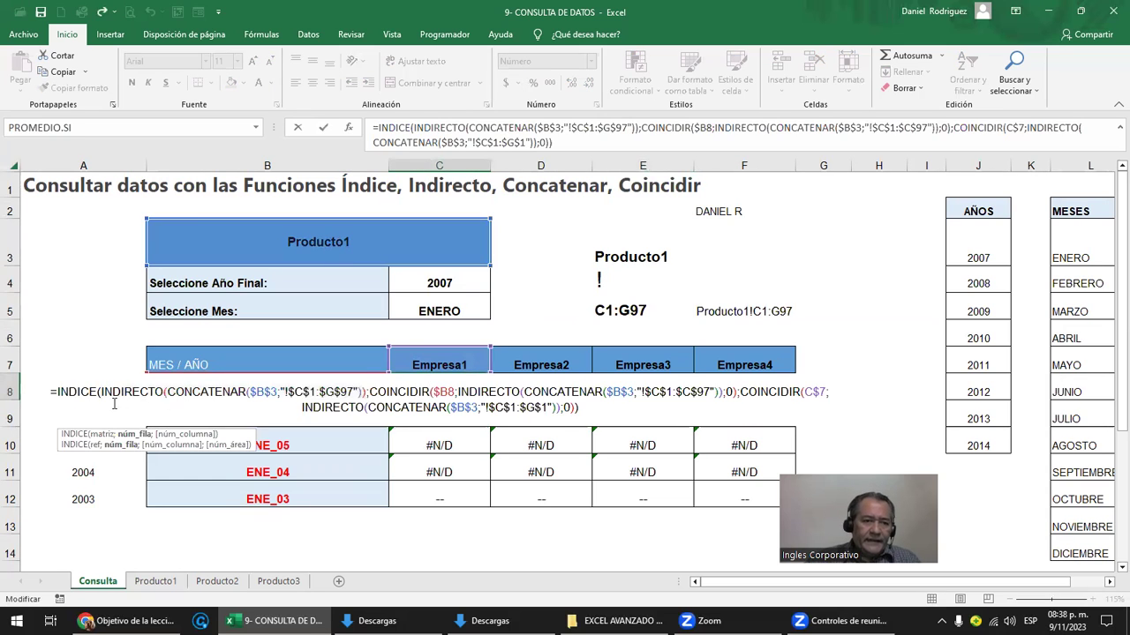
left_click_drag(100, 391, 361, 389)
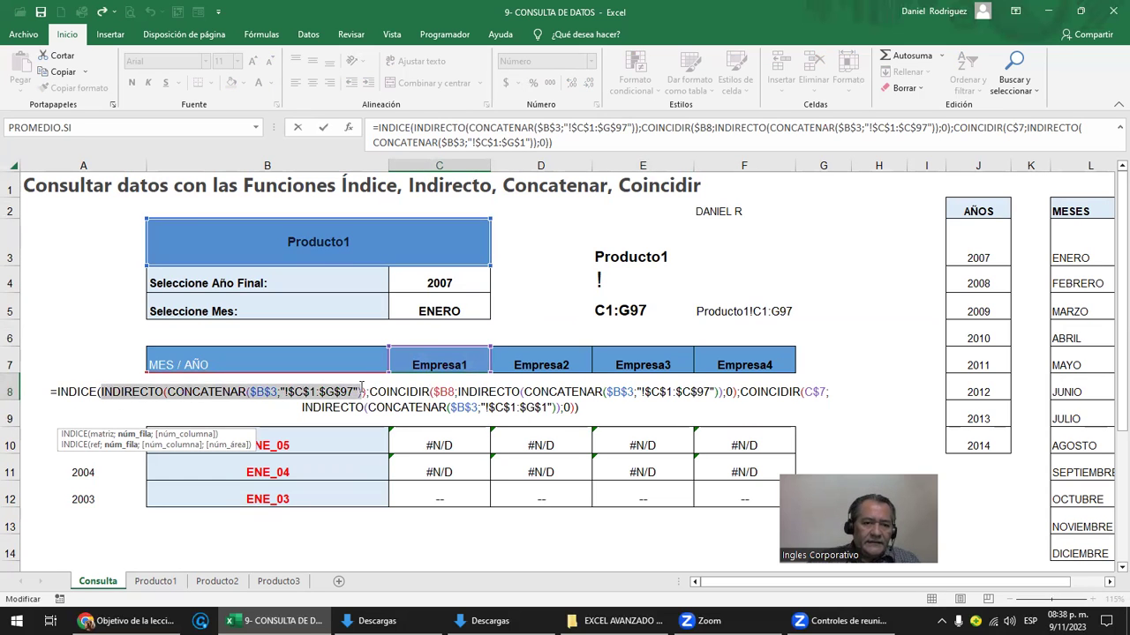
key("Escape")
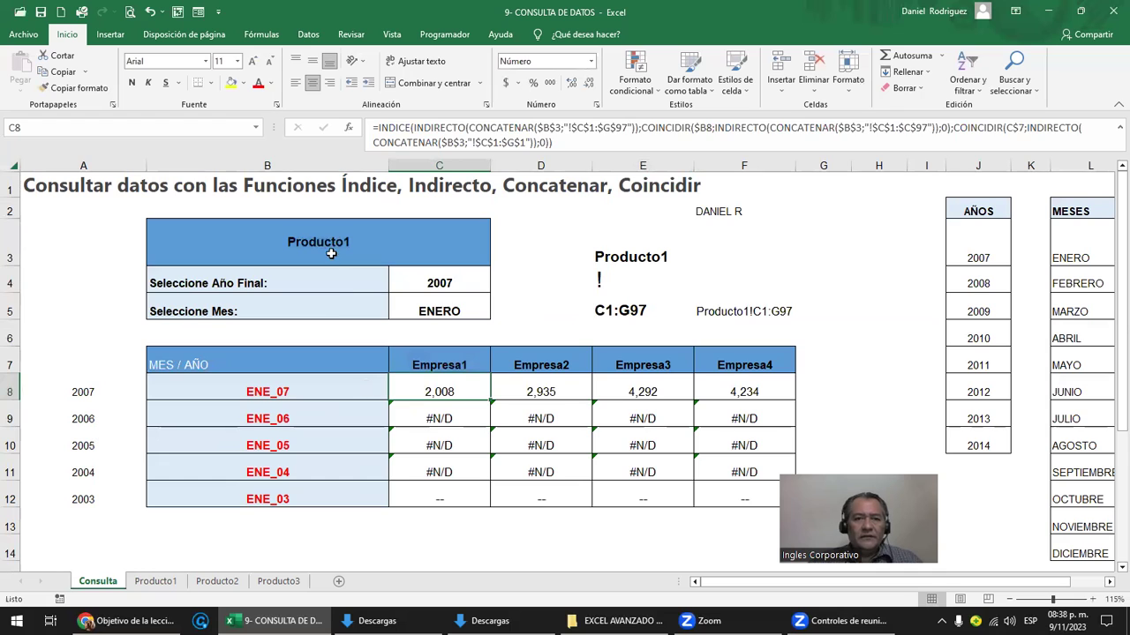
left_click(427, 251)
left_click_drag(426, 251, 448, 299)
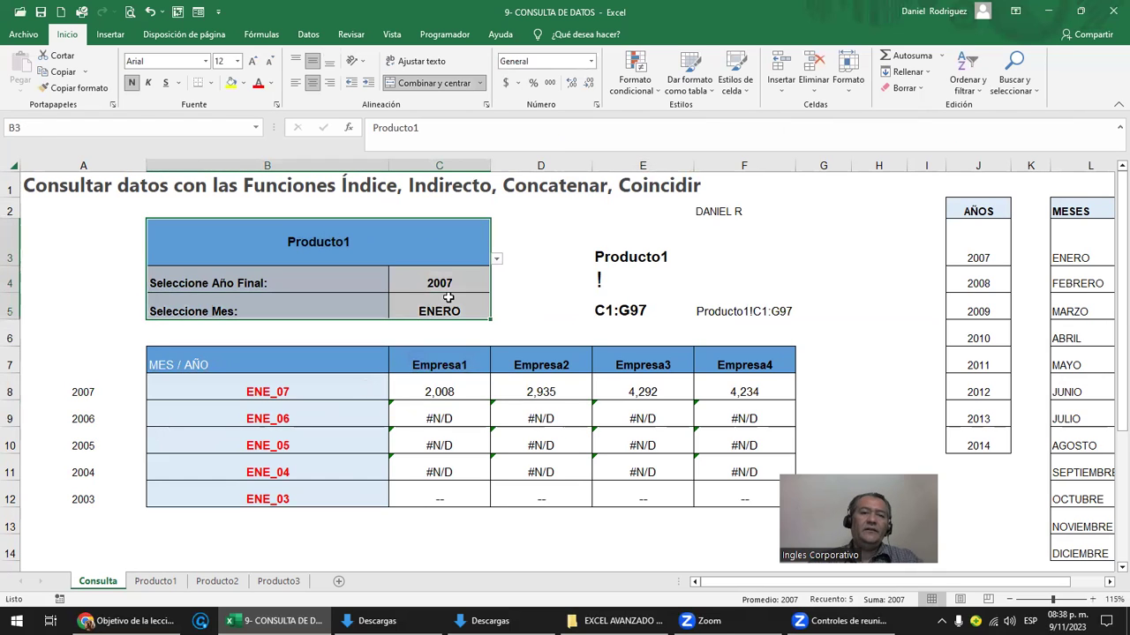
left_click(527, 271)
left_click(624, 268)
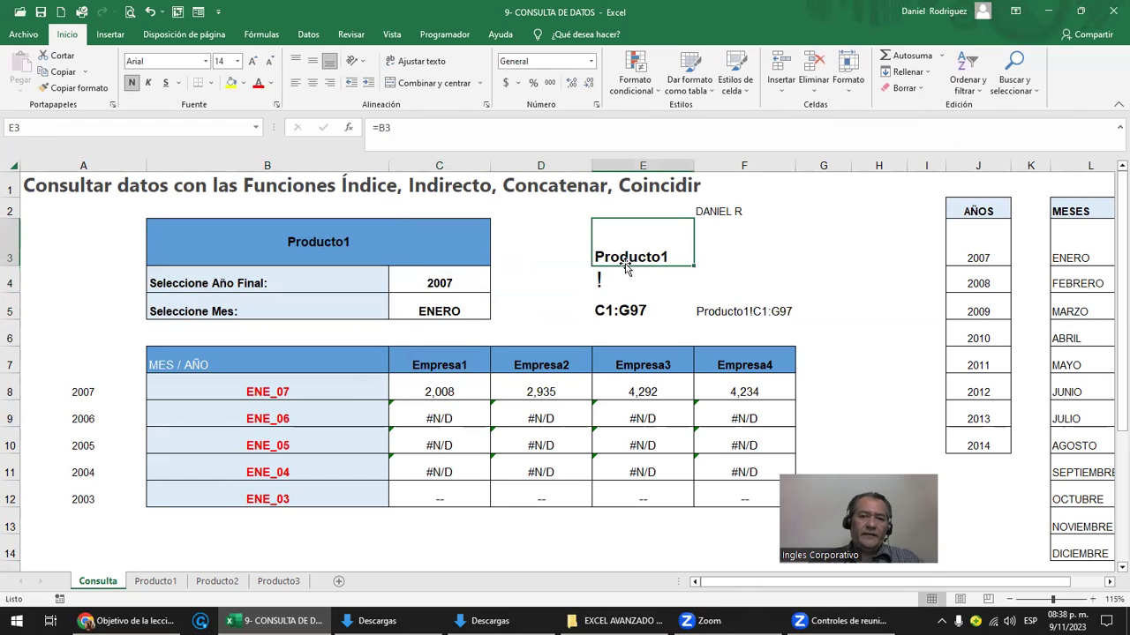
left_click(384, 253)
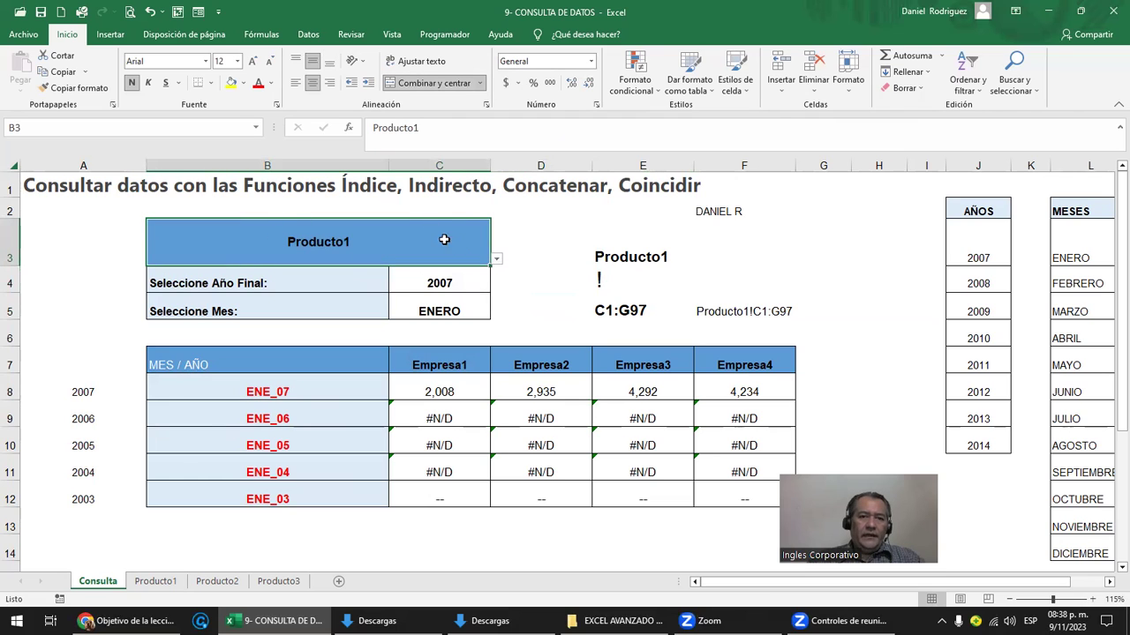
left_click(497, 259)
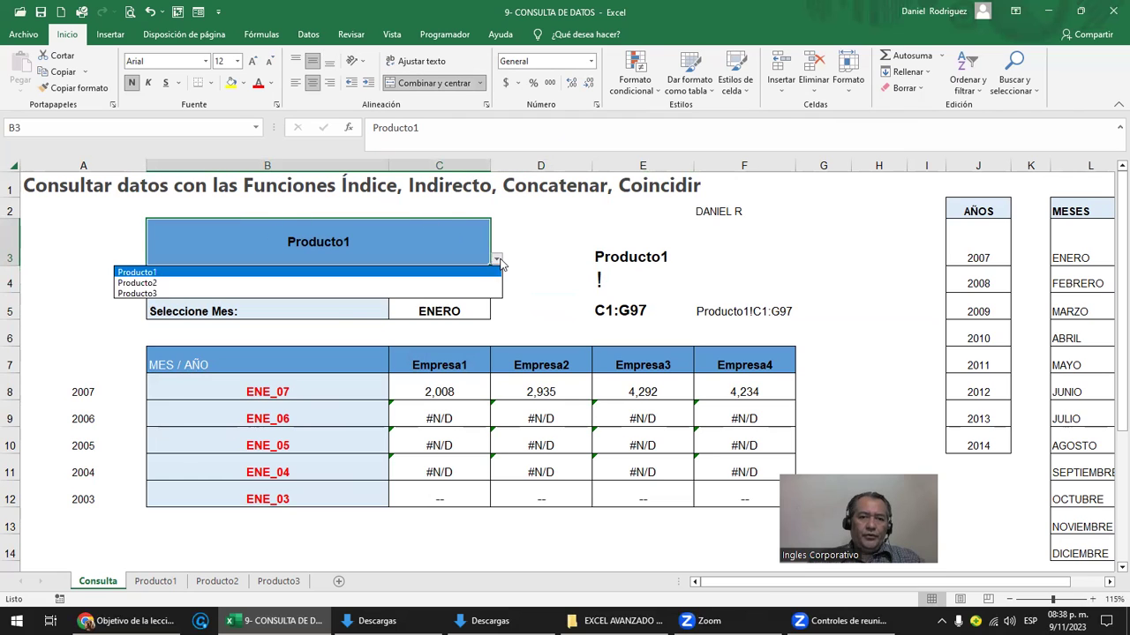
left_click(228, 283)
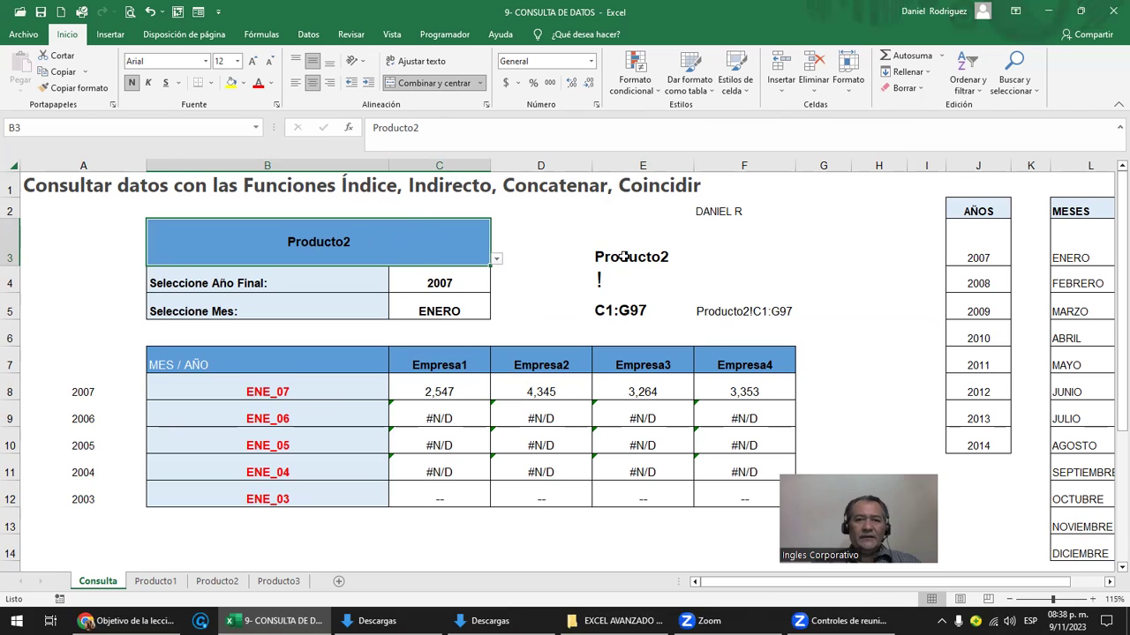
left_click(746, 312)
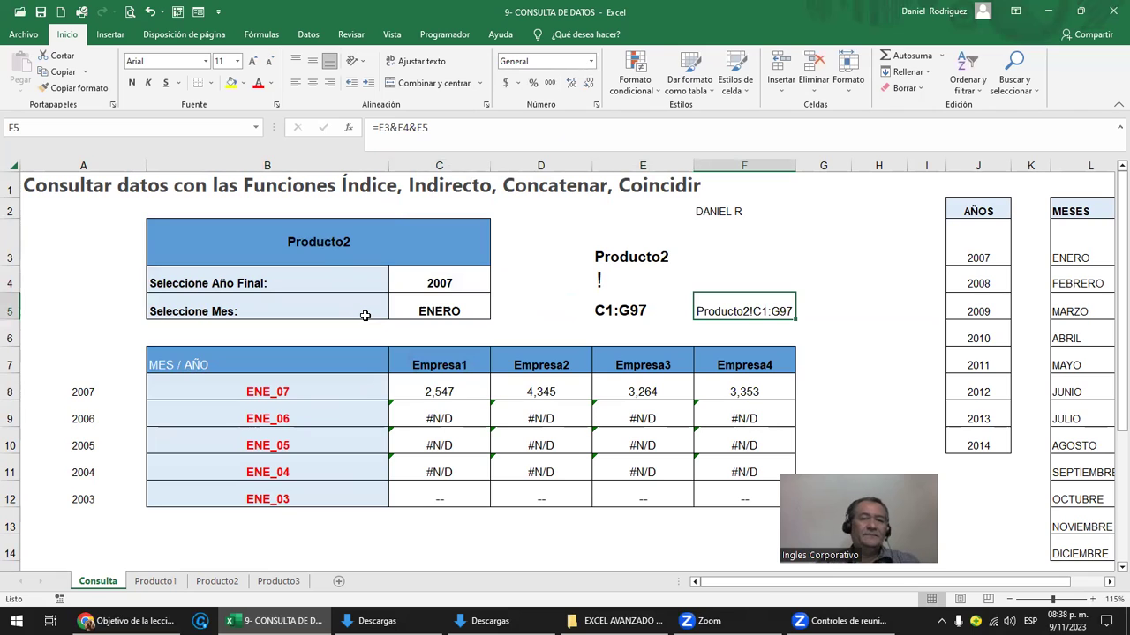
left_click(385, 227)
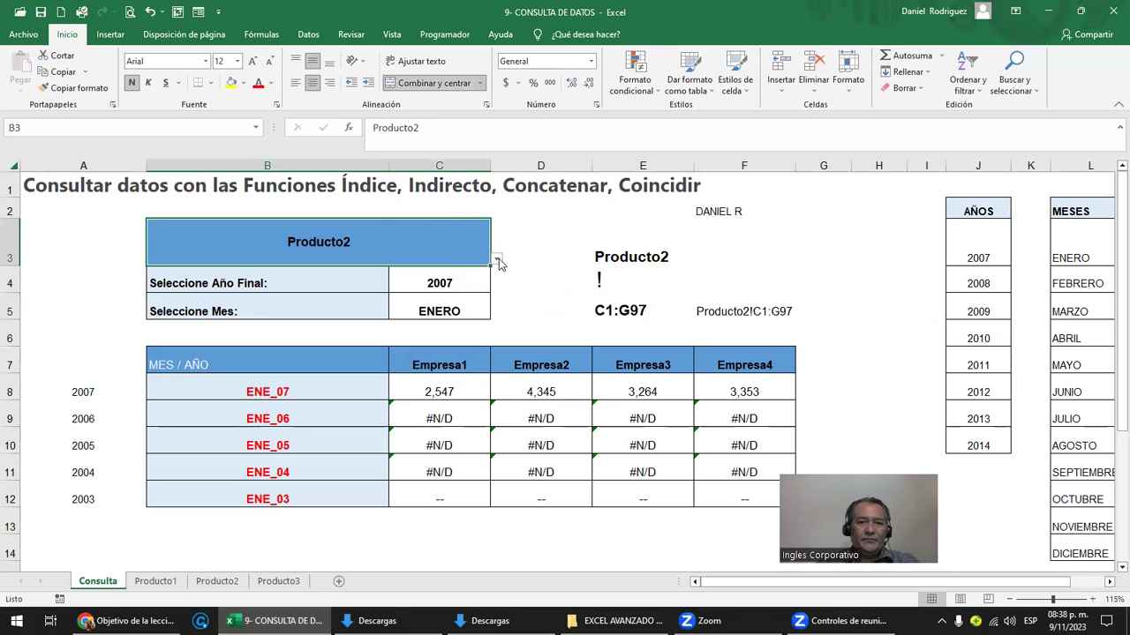
left_click(499, 260)
key("Escape")
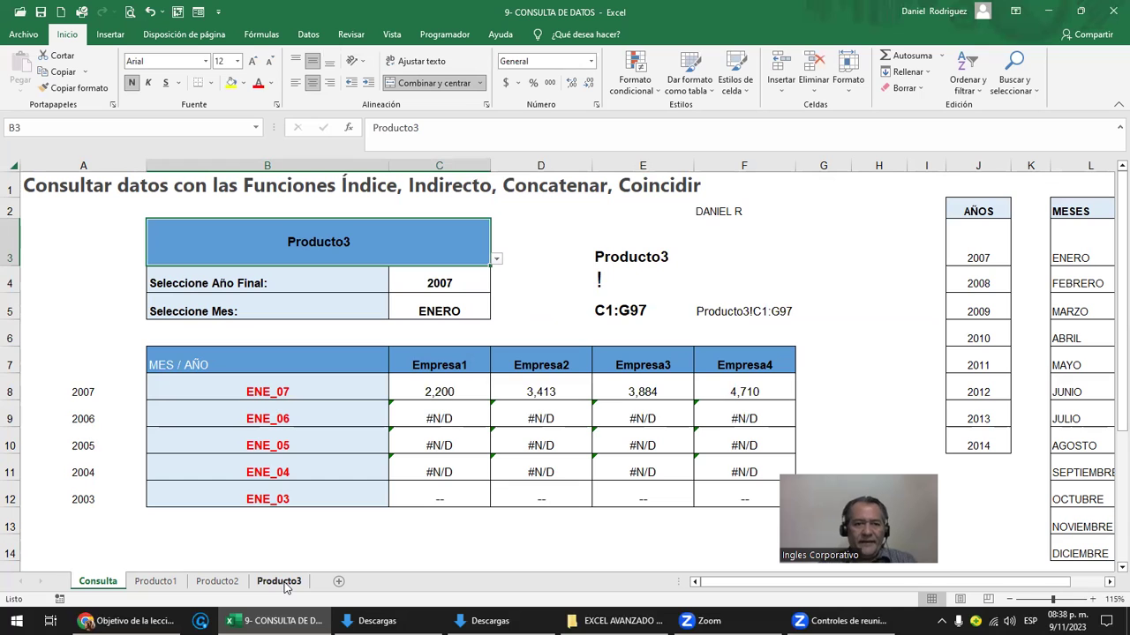
double_click(427, 385)
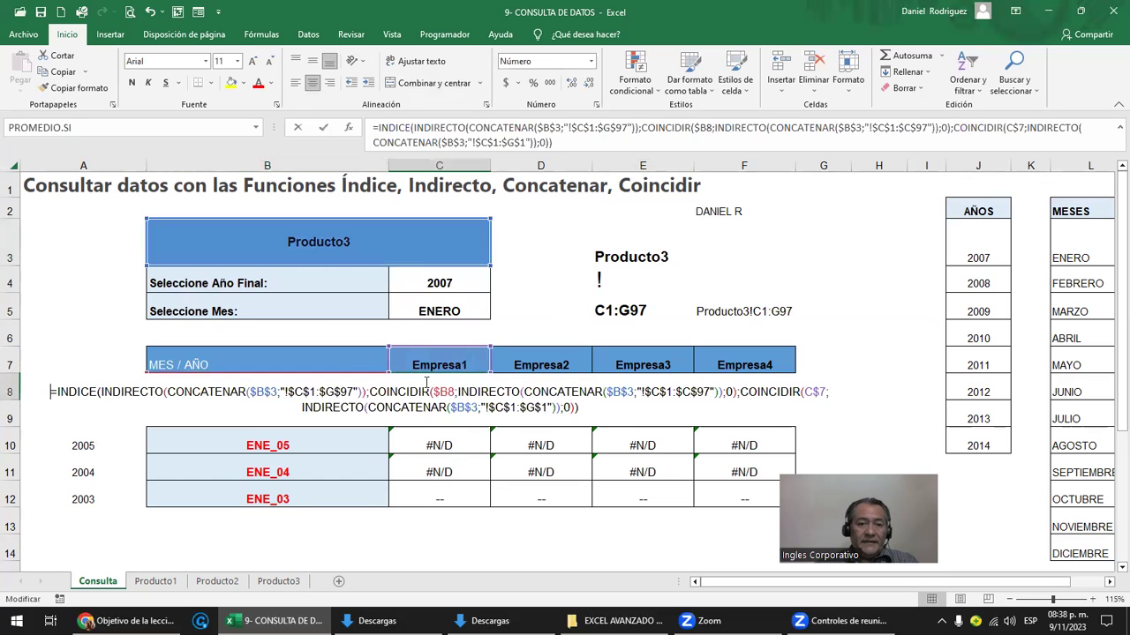
left_click(99, 396)
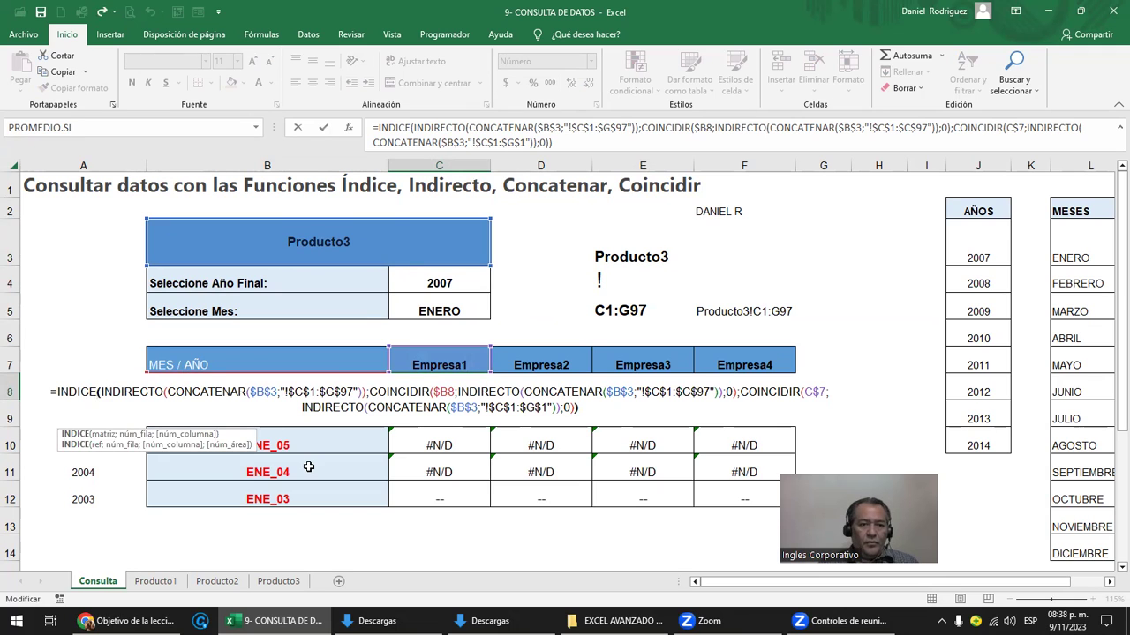
key("shift+Right")
key("shift+Right")
key("shift+Right")
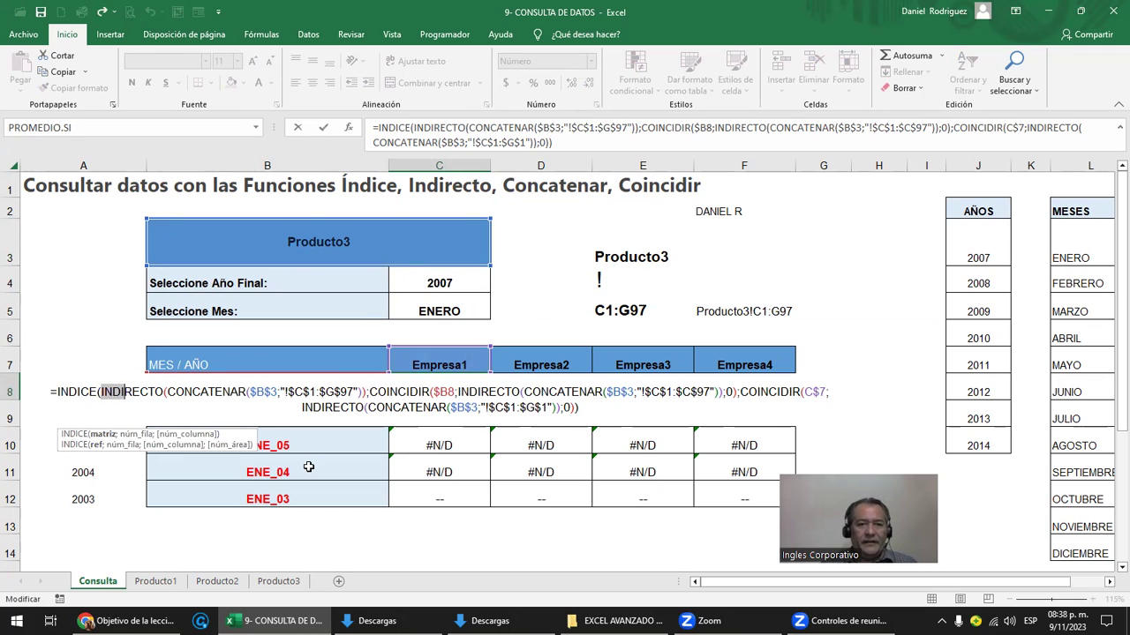
key("shift+Right")
key("shift+Right")
key("shift+Right")
key("shift+Right")
key("shift+Right")
key("shift+Right")
key("shift+Right")
key("shift+Right")
key("shift+Right")
key("shift+Right")
key("shift+Right")
key("shift+Right")
key("shift+Right")
key("shift+Right")
key("shift+Right")
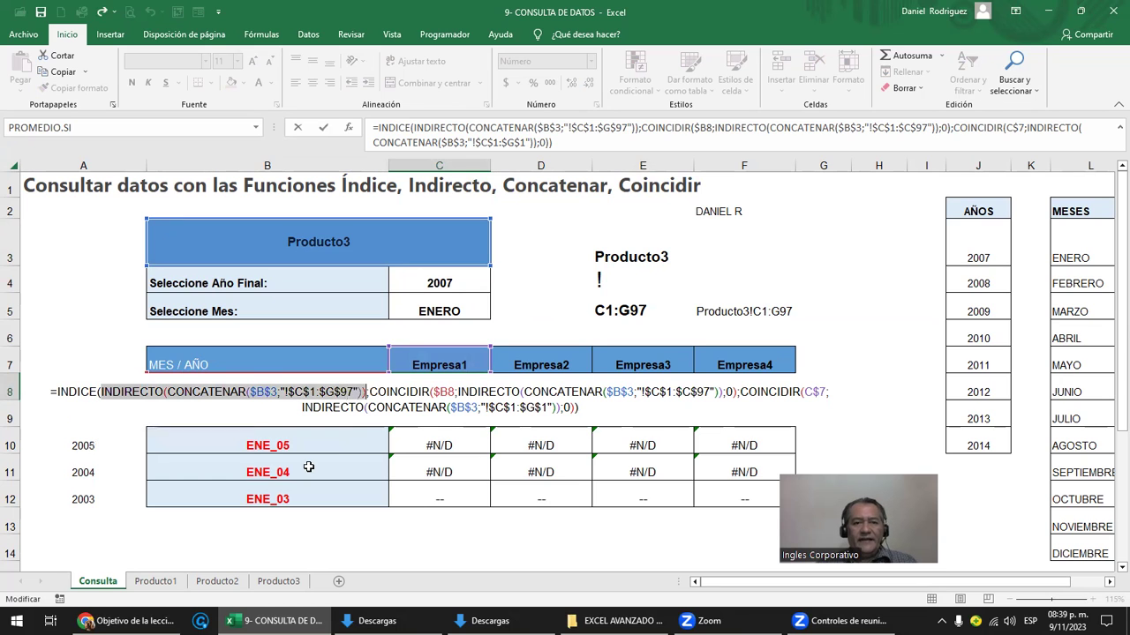
key("Escape")
left_click(318, 244)
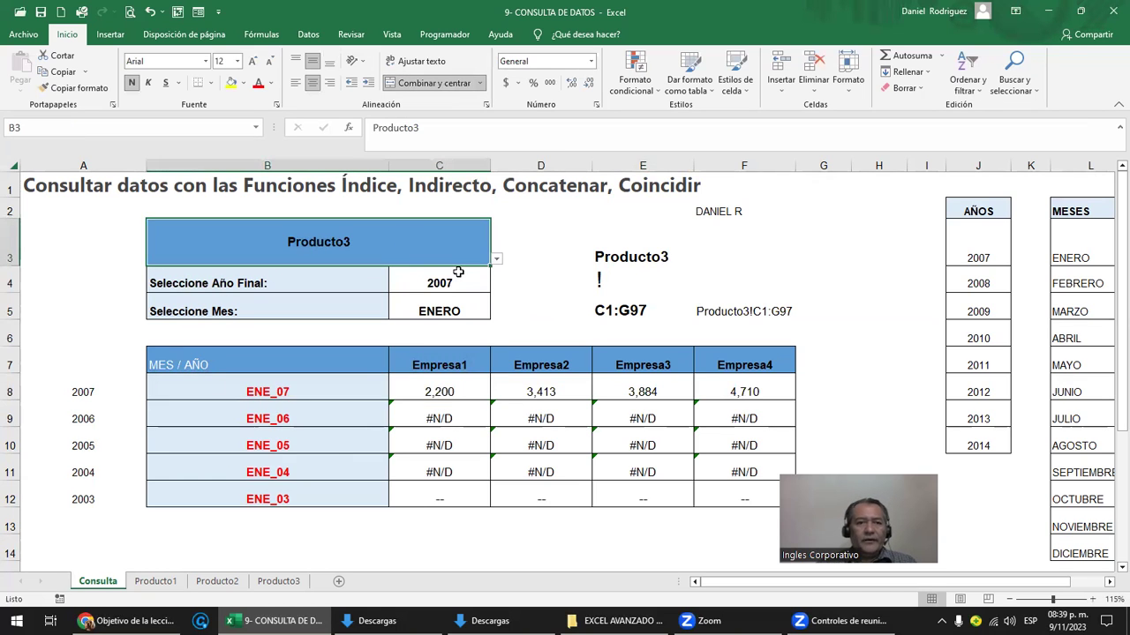
left_click(499, 259)
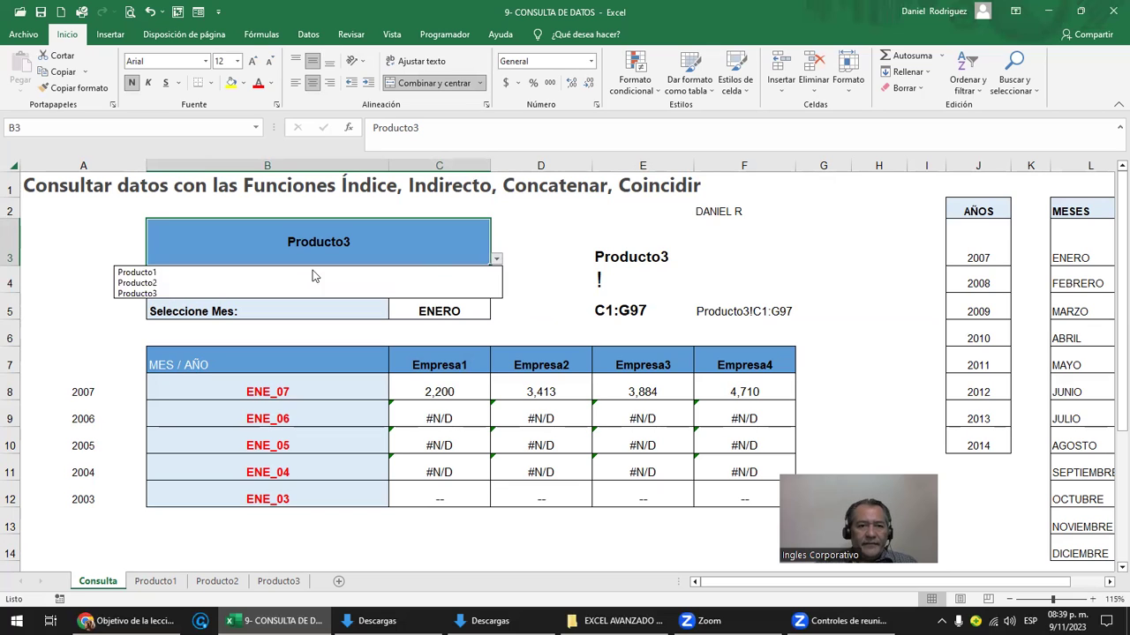
left_click(203, 270)
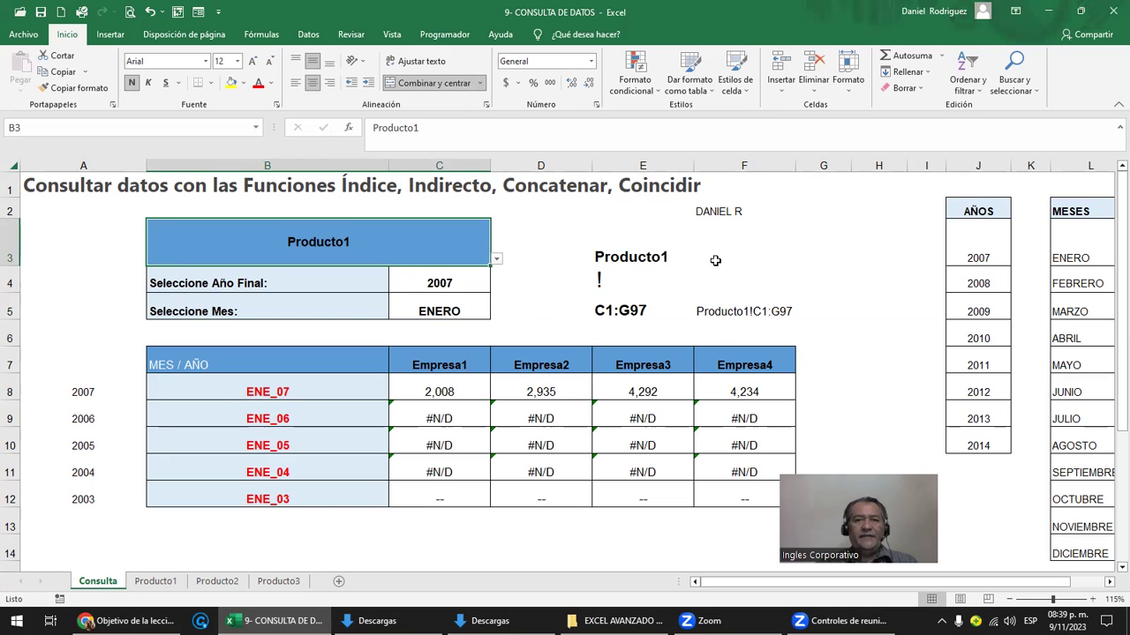
left_click(422, 385)
double_click(422, 385)
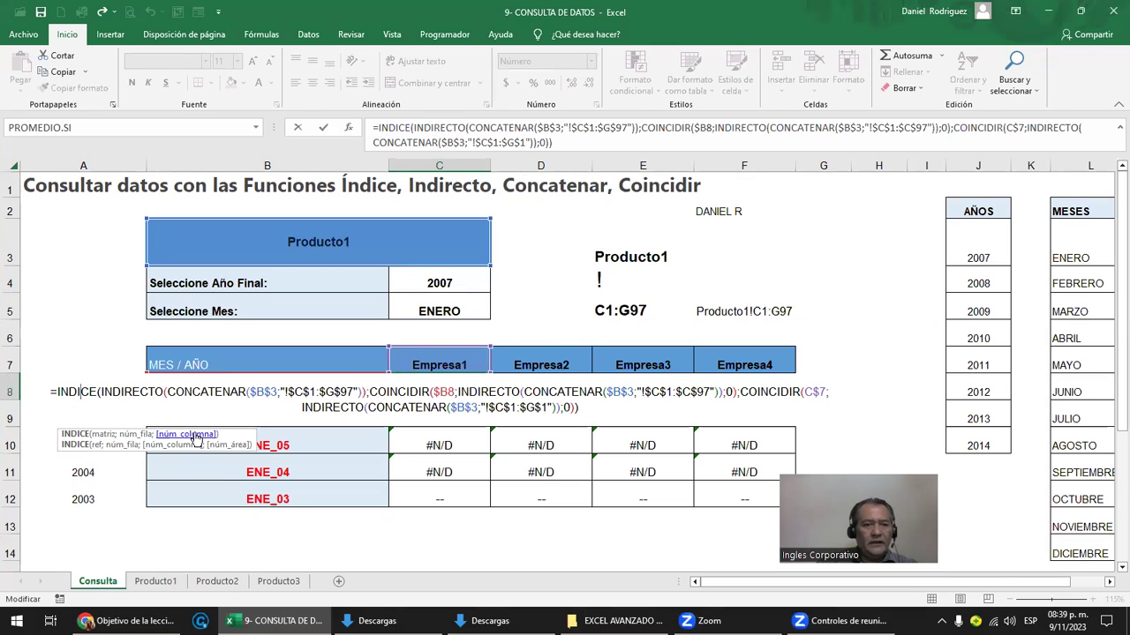
key("ctrl+Return")
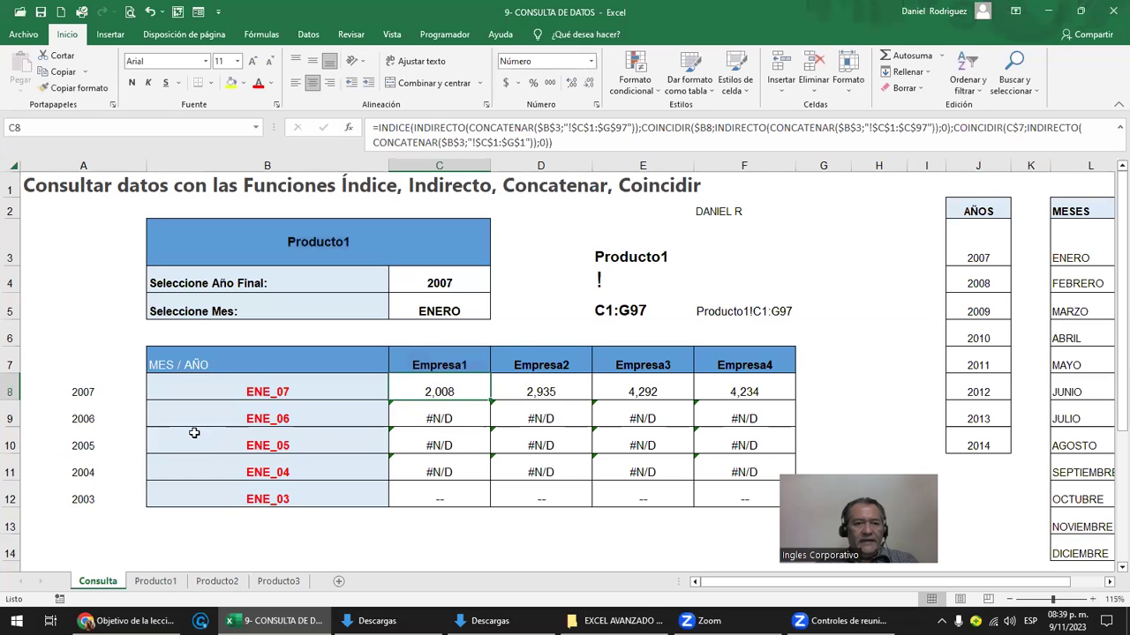
left_click_drag(326, 389, 314, 499)
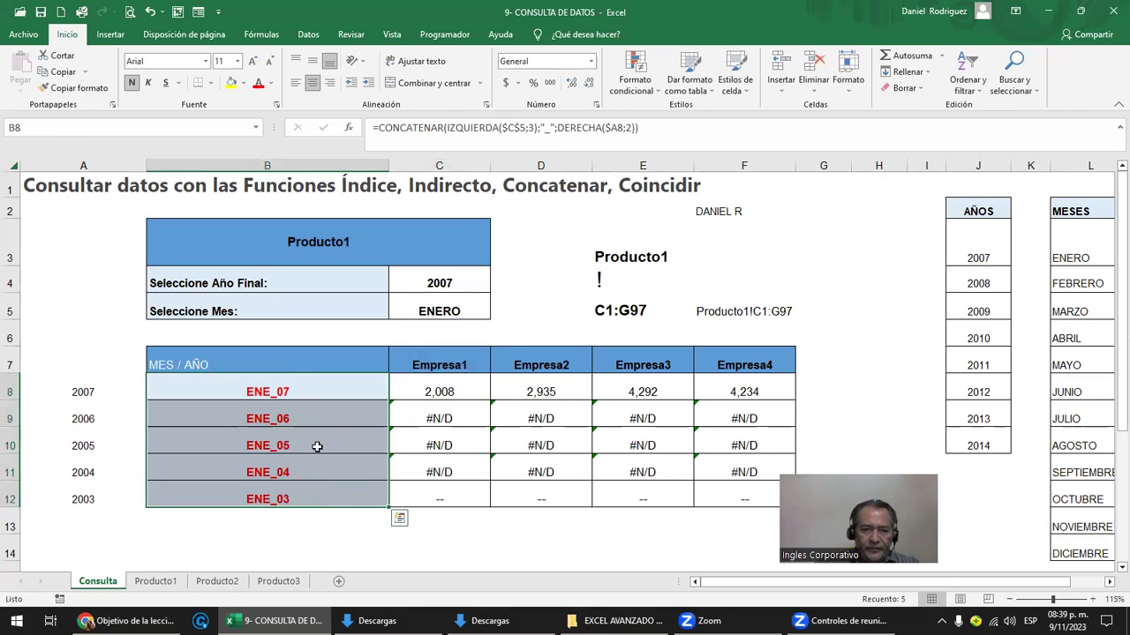
left_click_drag(308, 385, 313, 499)
left_click_drag(320, 384, 318, 492)
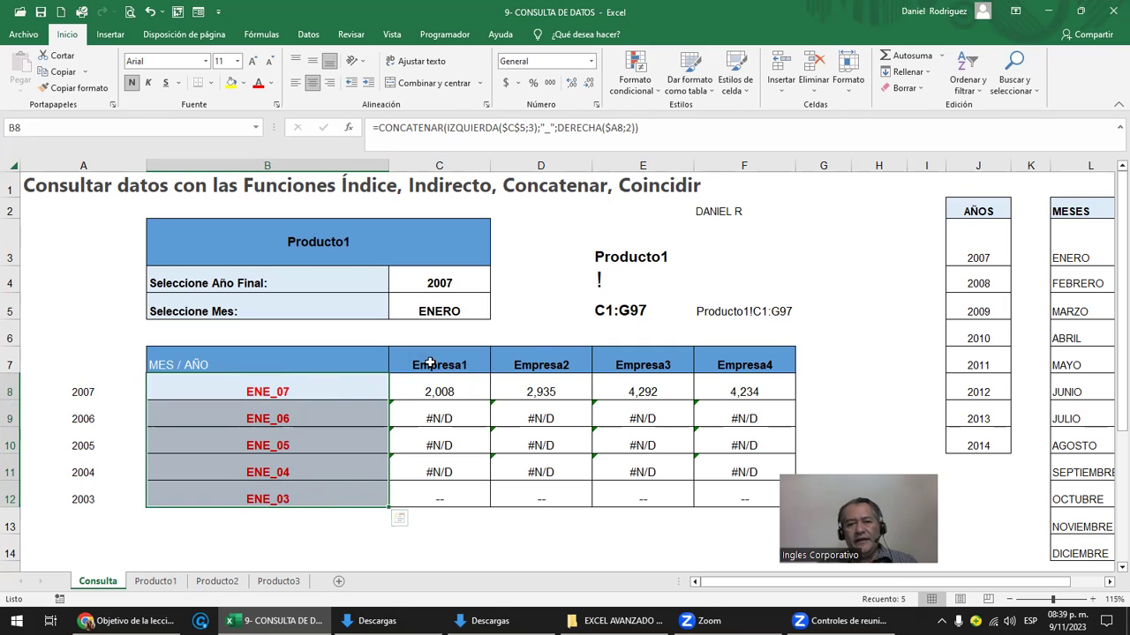
left_click_drag(428, 364, 744, 365)
left_click(311, 391)
left_click_drag(312, 391, 320, 499)
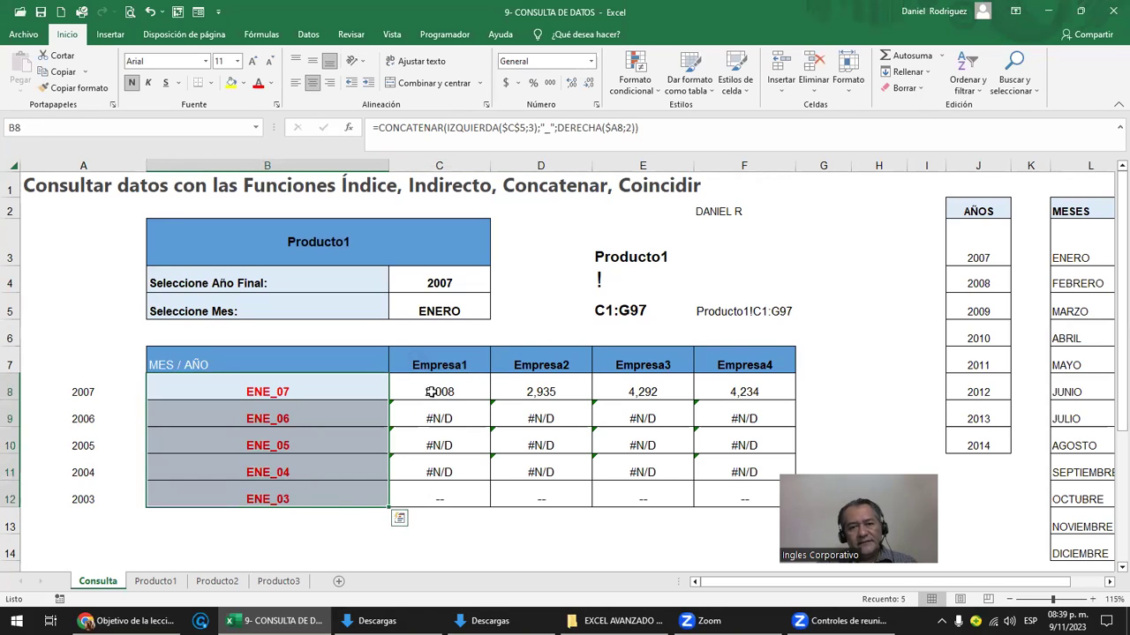
left_click_drag(437, 365, 760, 361)
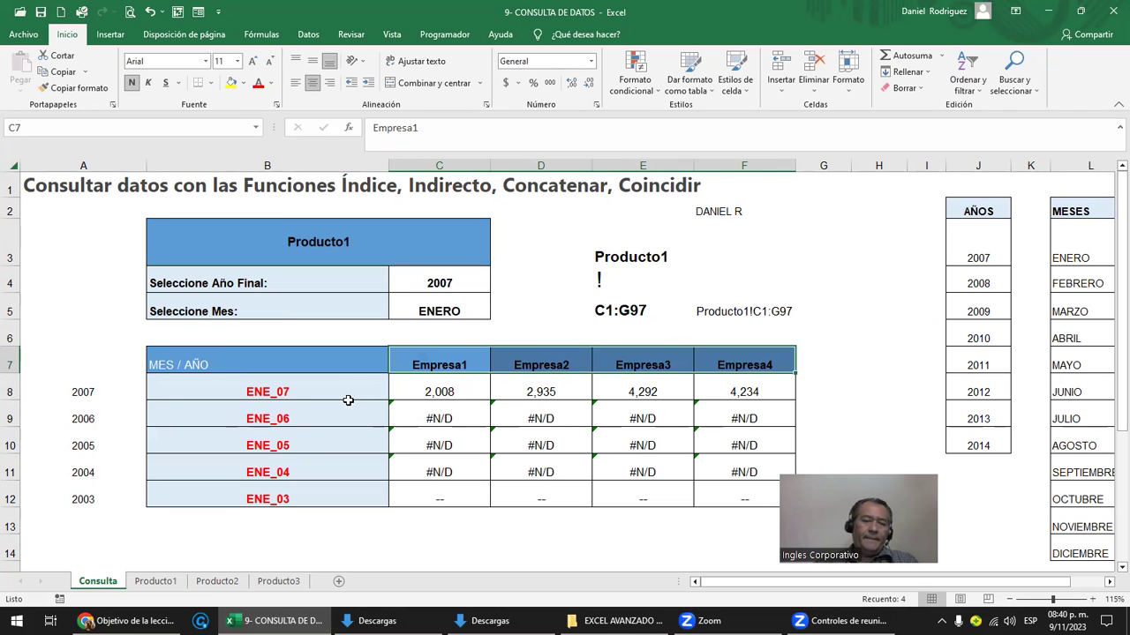
left_click(293, 388)
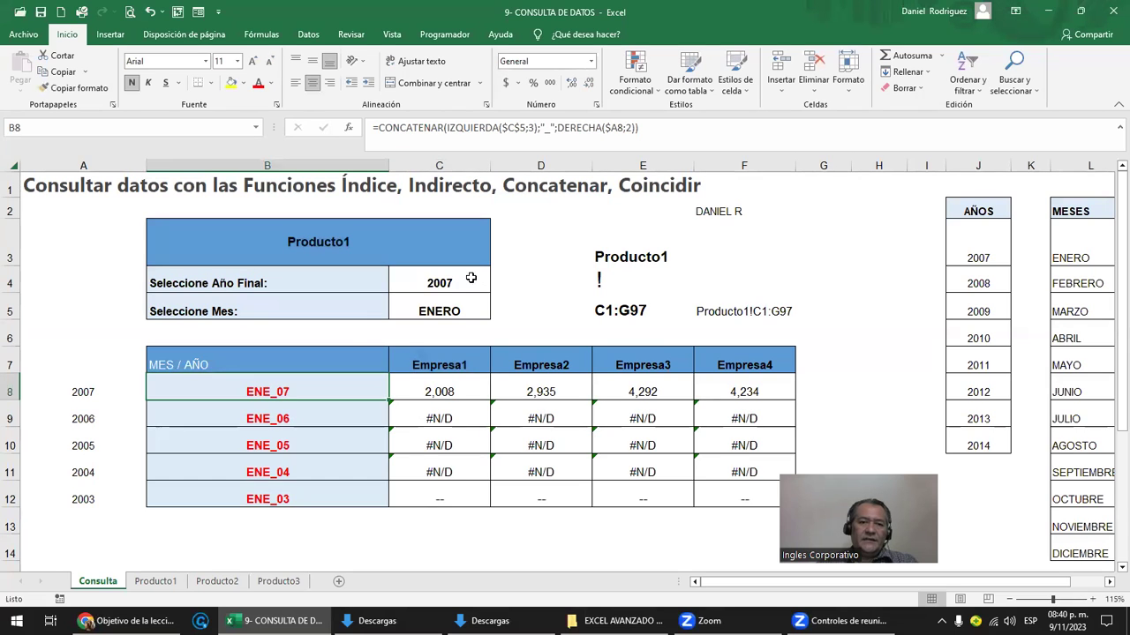
double_click(439, 391)
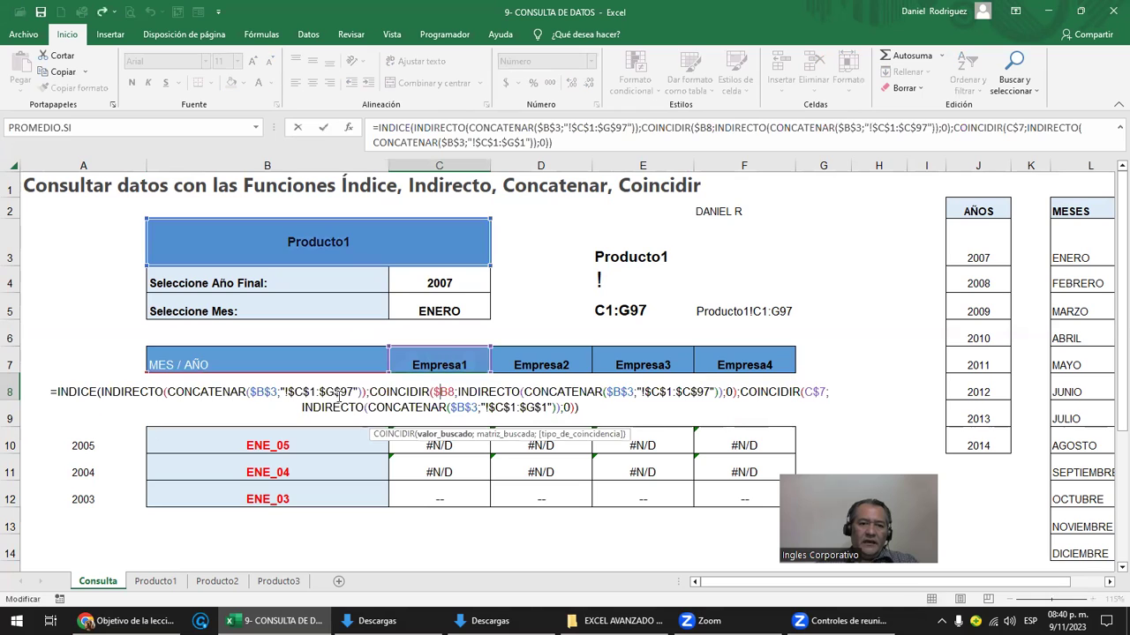
left_click(418, 391)
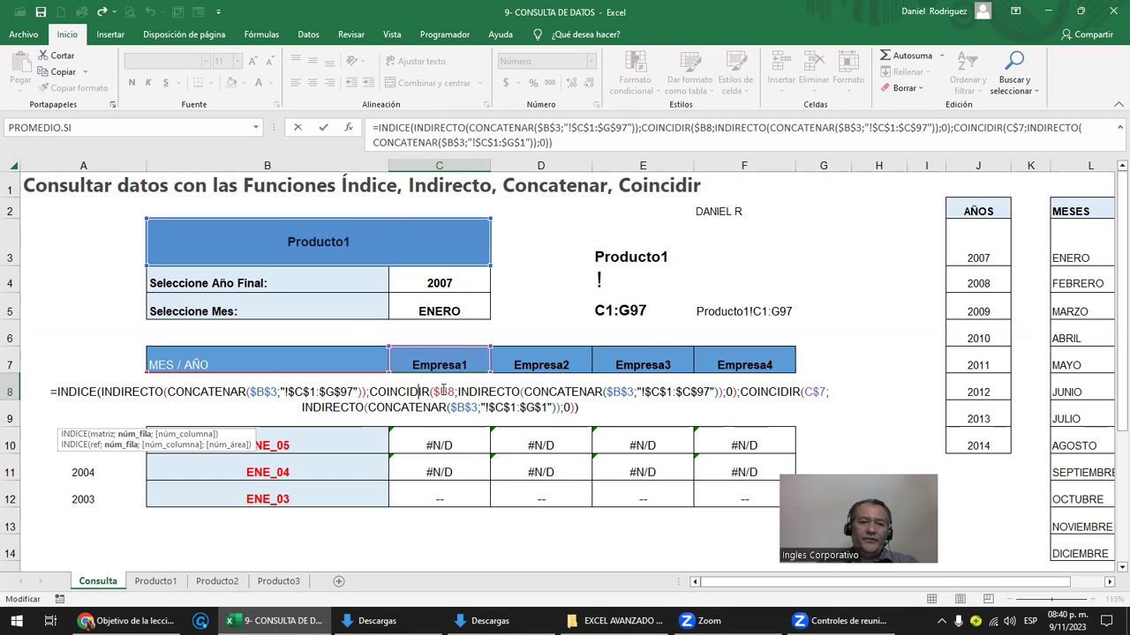
key("ctrl+Return")
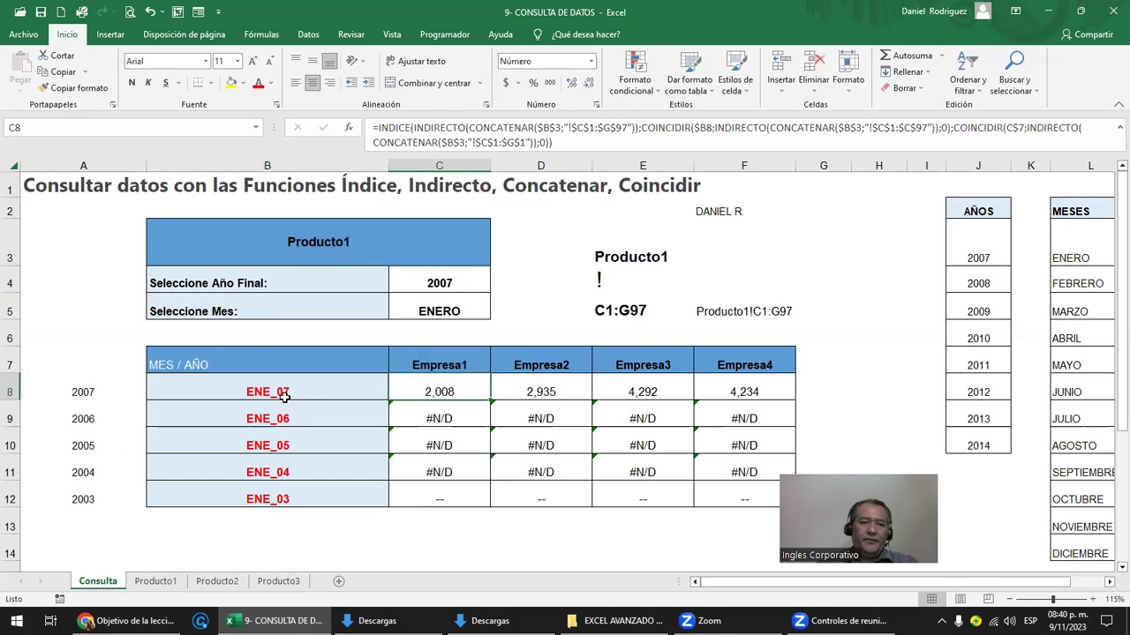
left_click(284, 396)
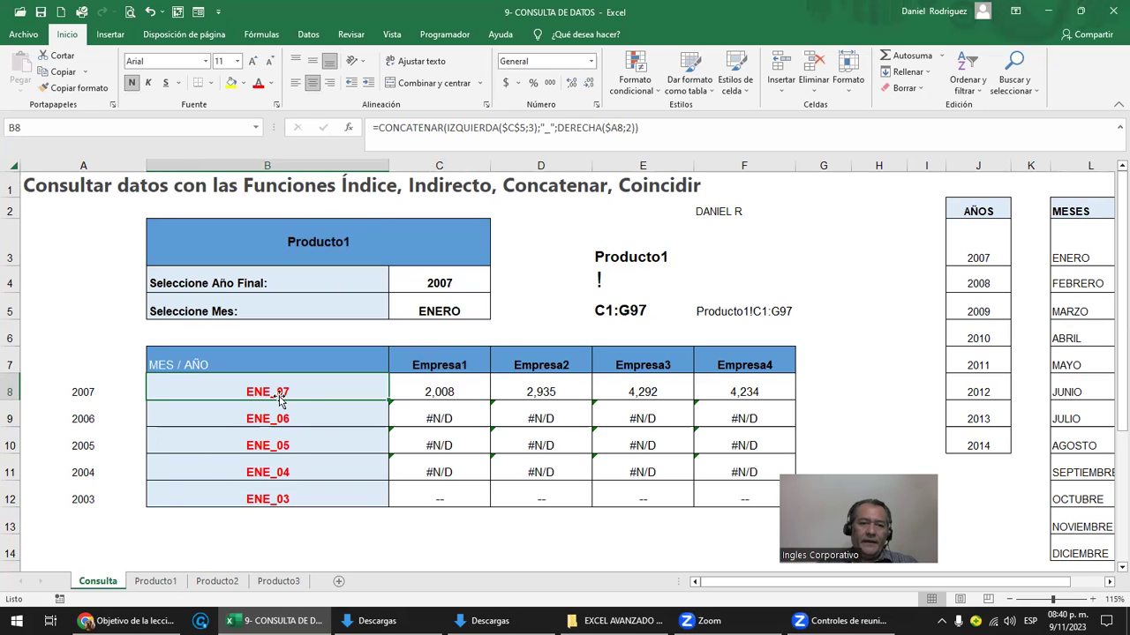
left_click(155, 582)
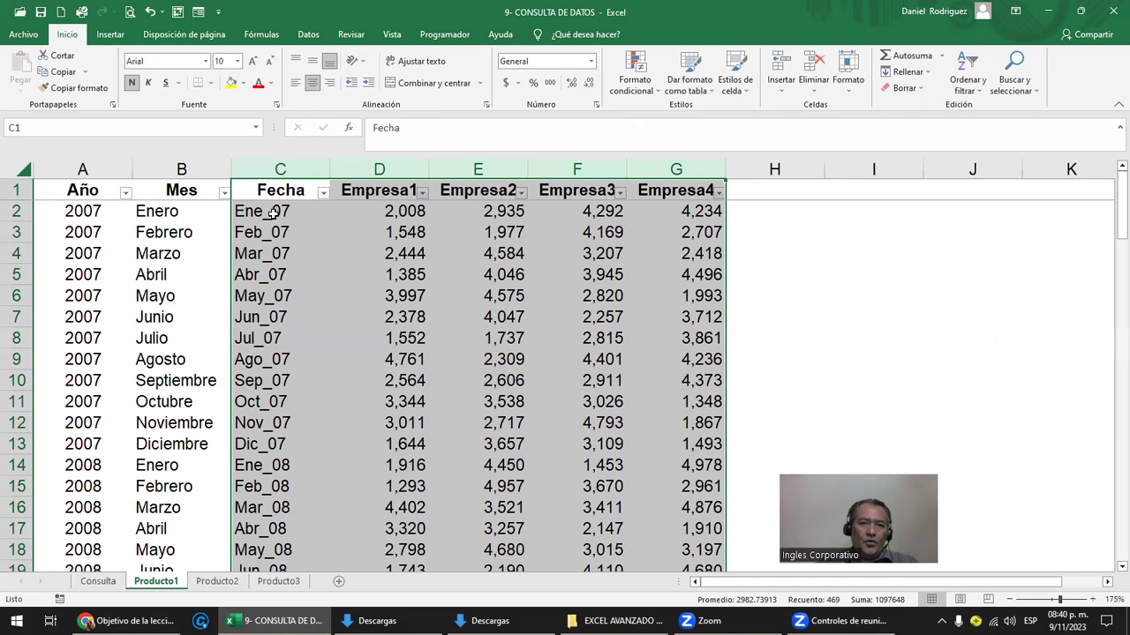
left_click(273, 214)
left_click(282, 168)
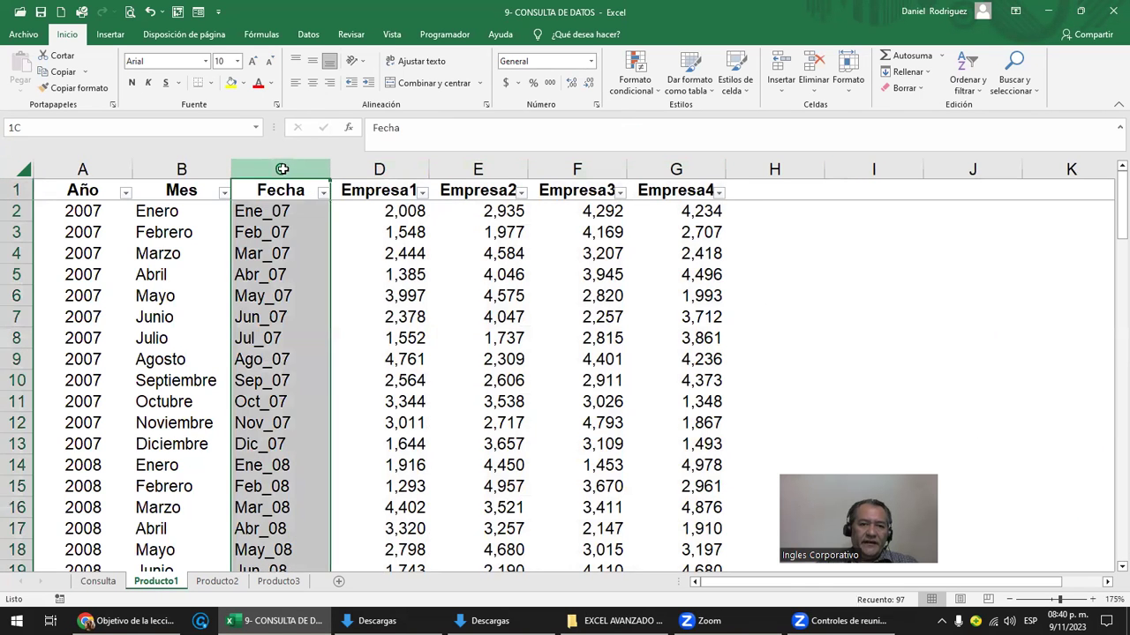
left_click_drag(282, 169, 693, 168)
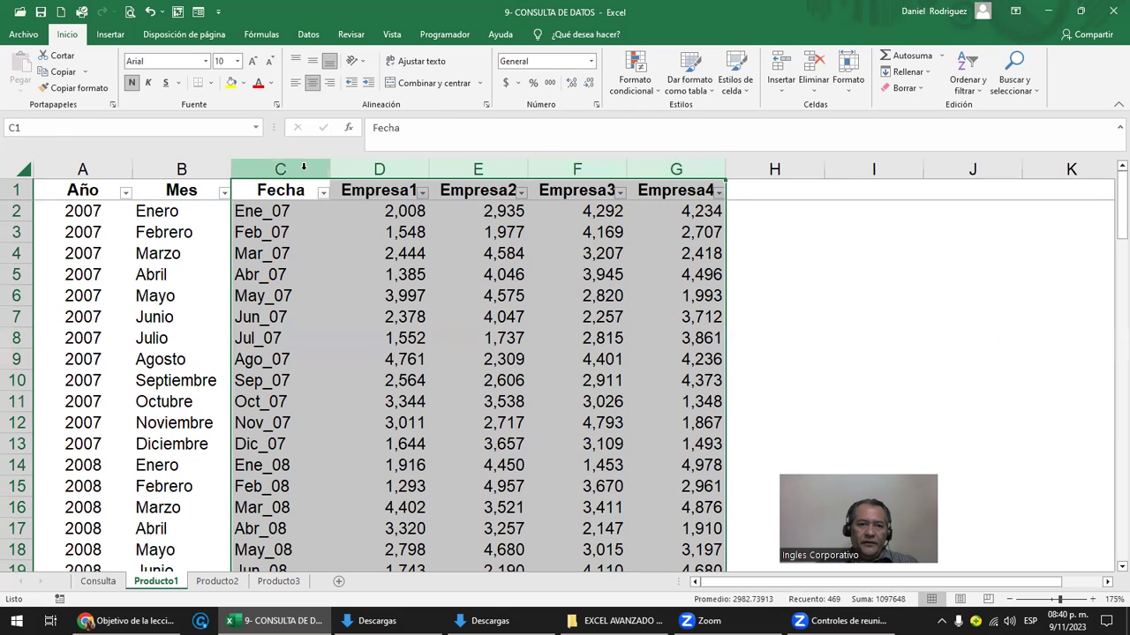
left_click(263, 207)
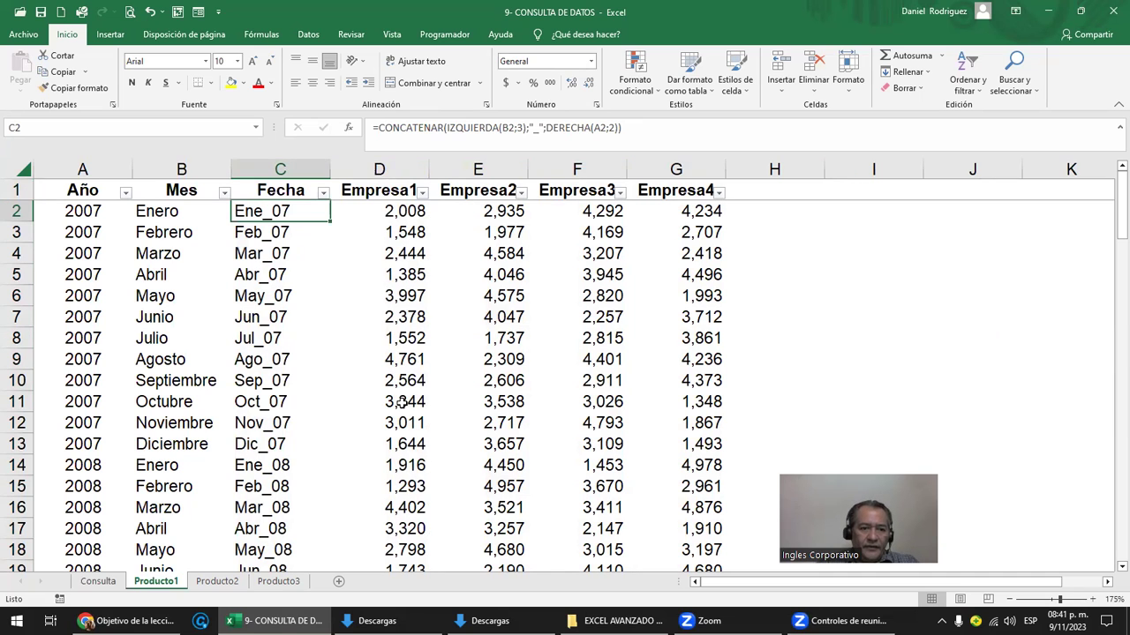
left_click(99, 581)
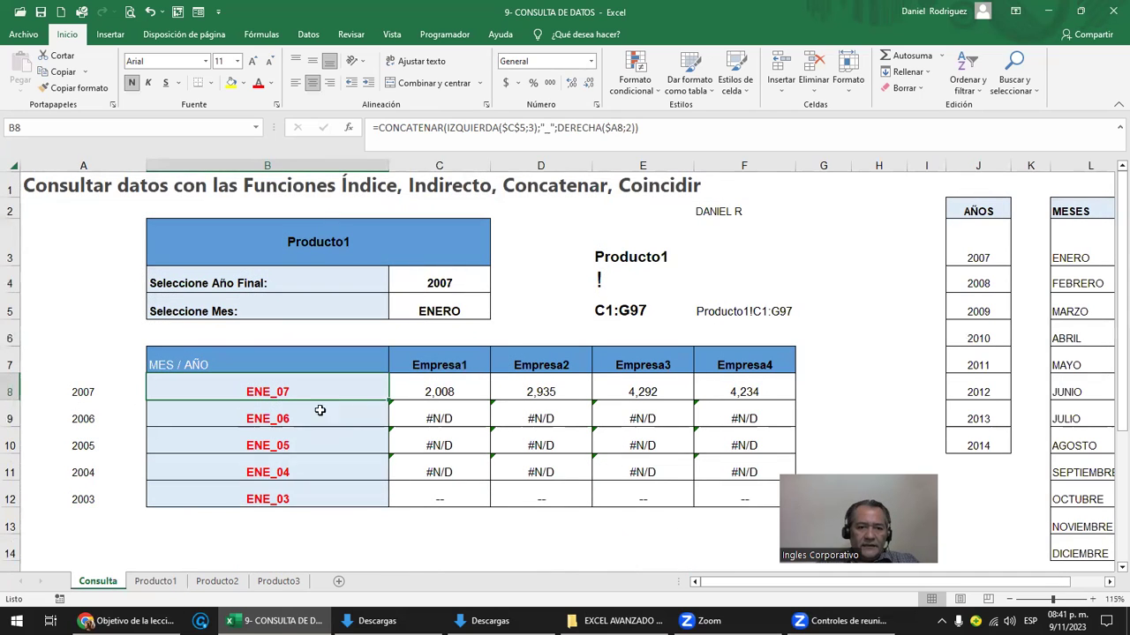
left_click(446, 396)
Commit C8's INDICE/INDIRECTO/CONCATENAR/COINCIDIR formula and check it against the Empresa1 header and B8
double_click(453, 392)
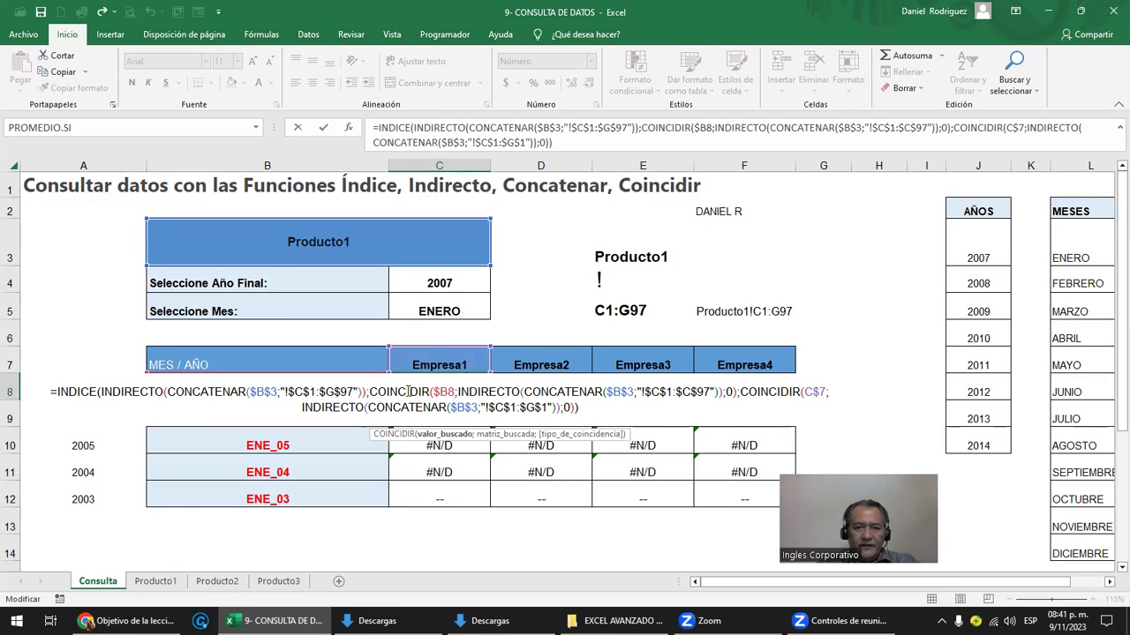
left_click(409, 391)
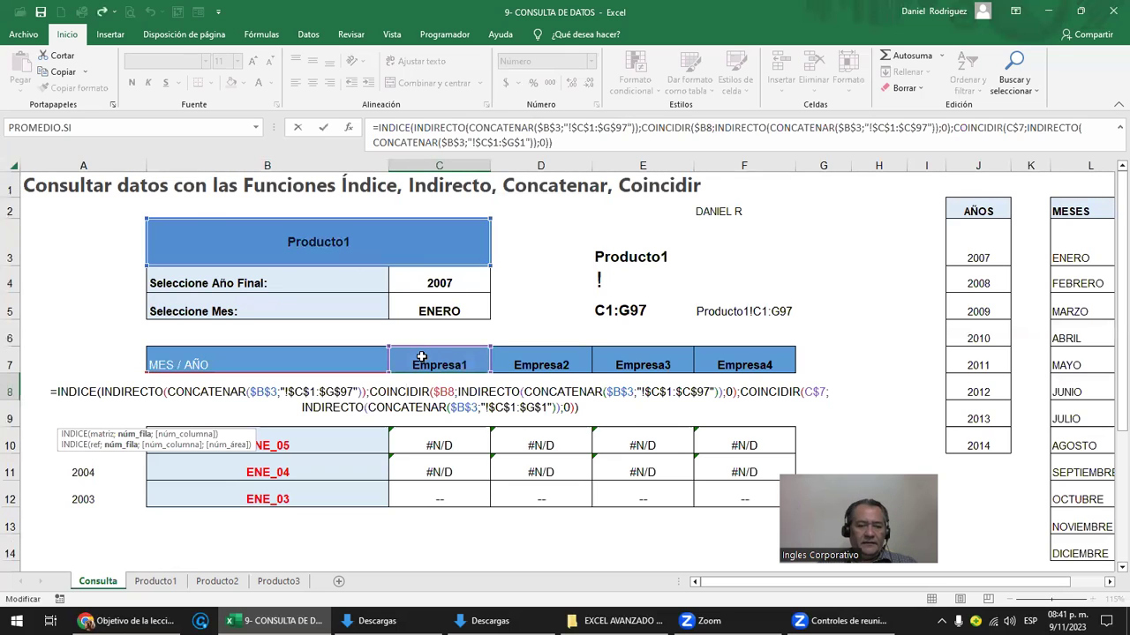
key("ctrl+Return")
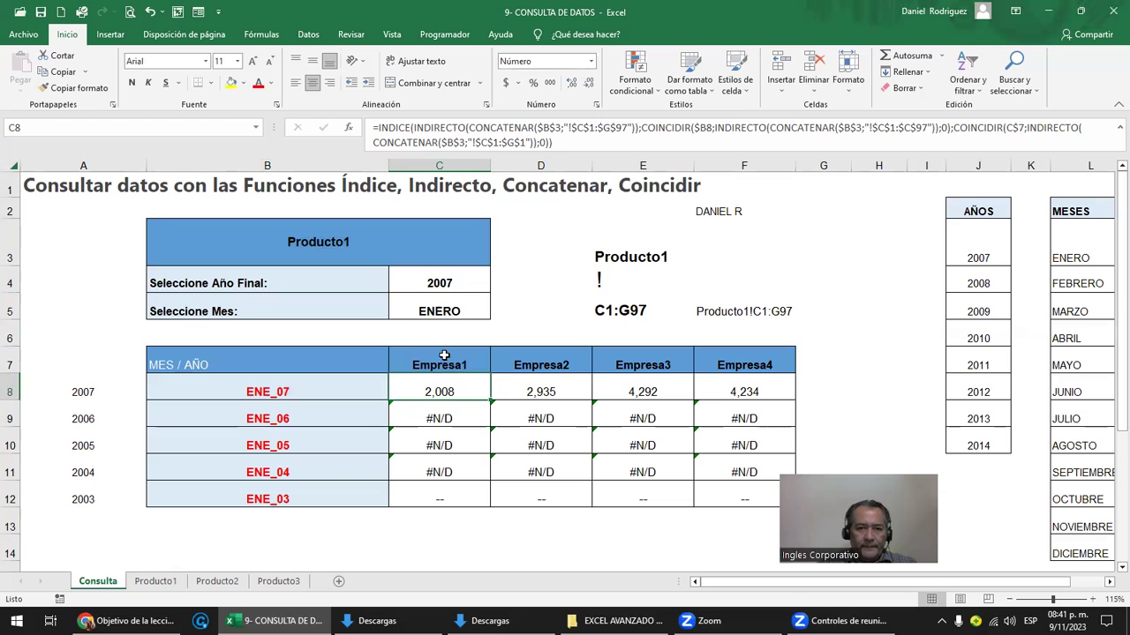
left_click_drag(444, 355, 447, 388)
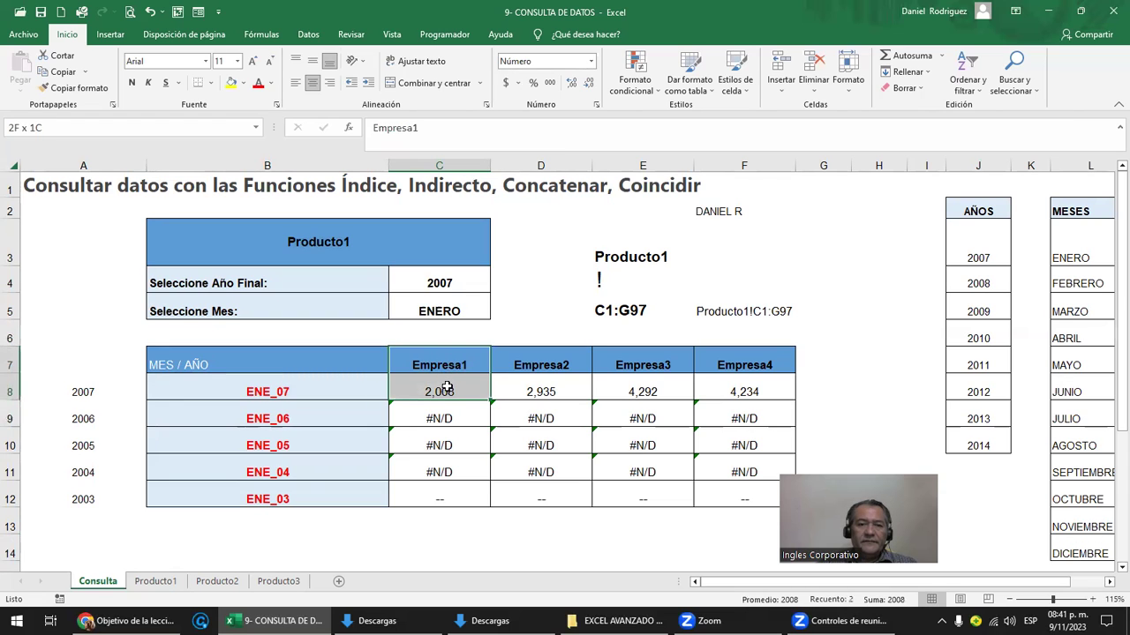
left_click(322, 391)
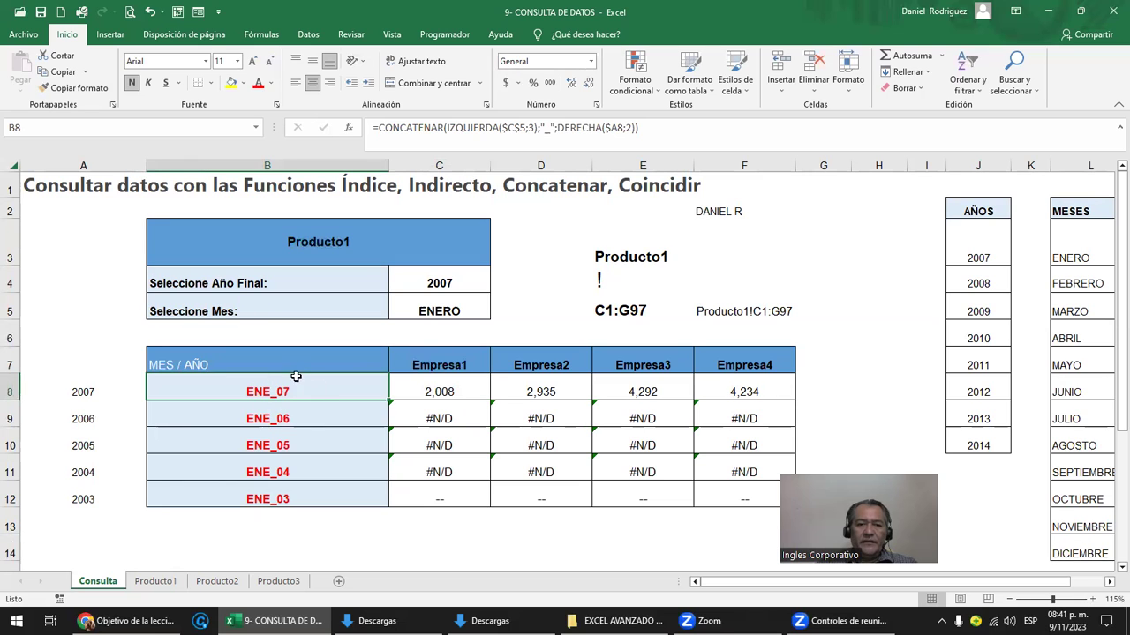
left_click_drag(444, 361, 440, 386)
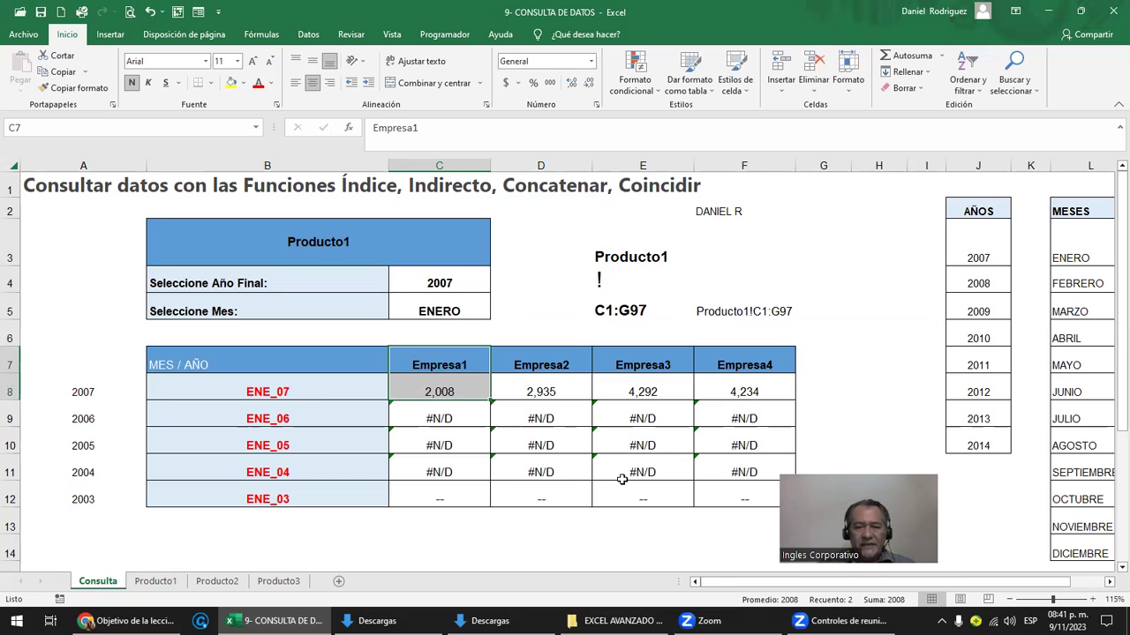
left_click(450, 364)
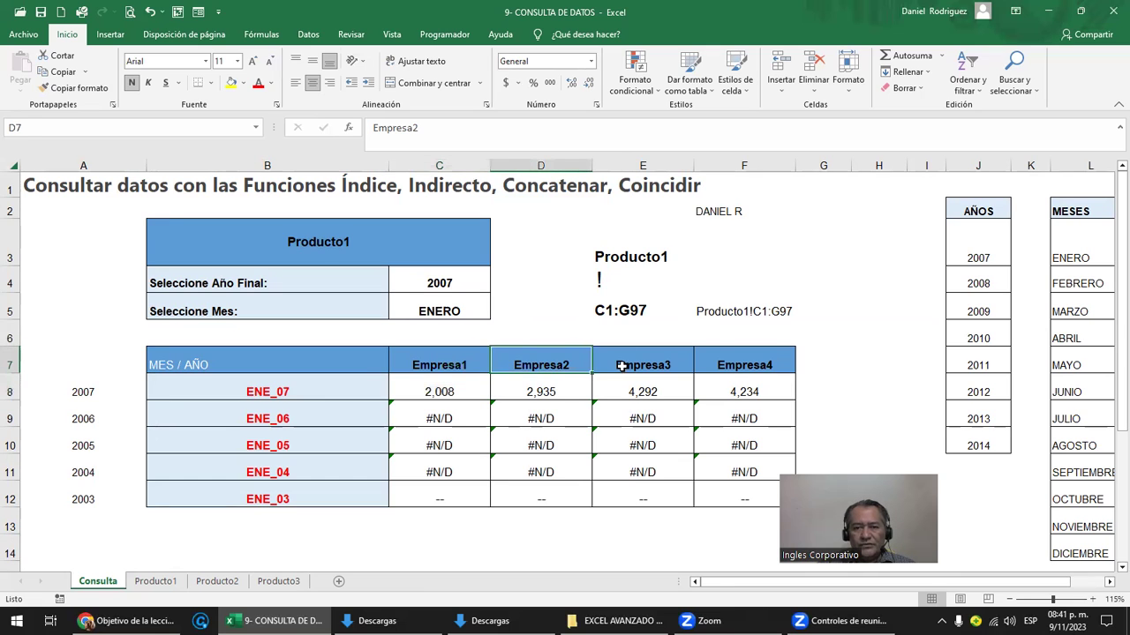
left_click_drag(520, 367, 462, 362)
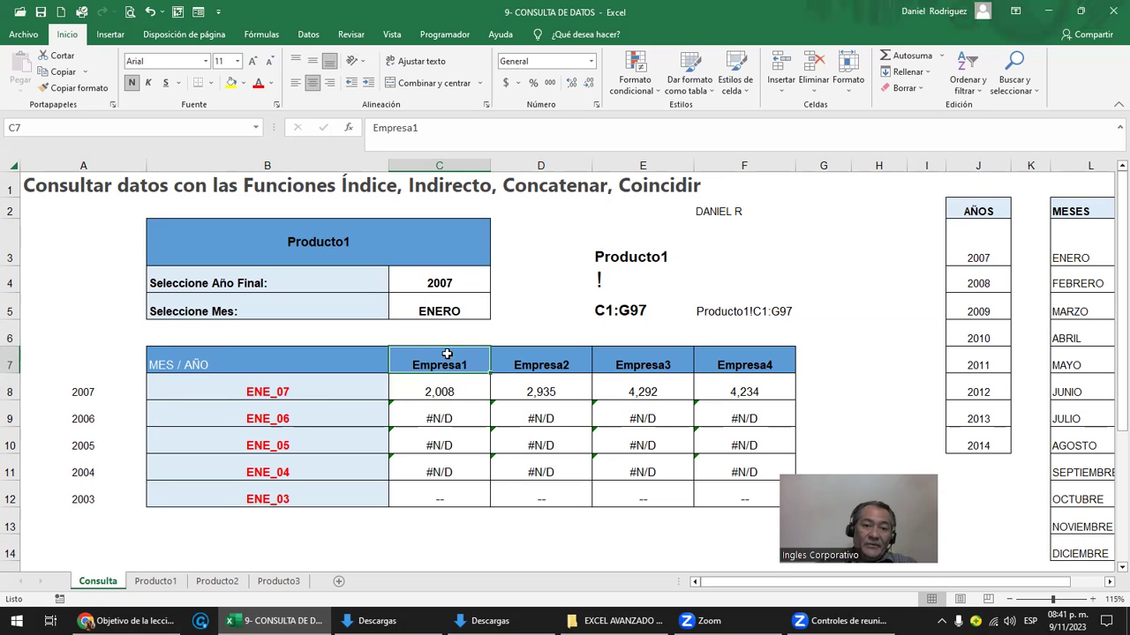
Recheck B8's month code and the Empresa headers, then revise C8's COINCIDIR column match and recommit
left_click(285, 382)
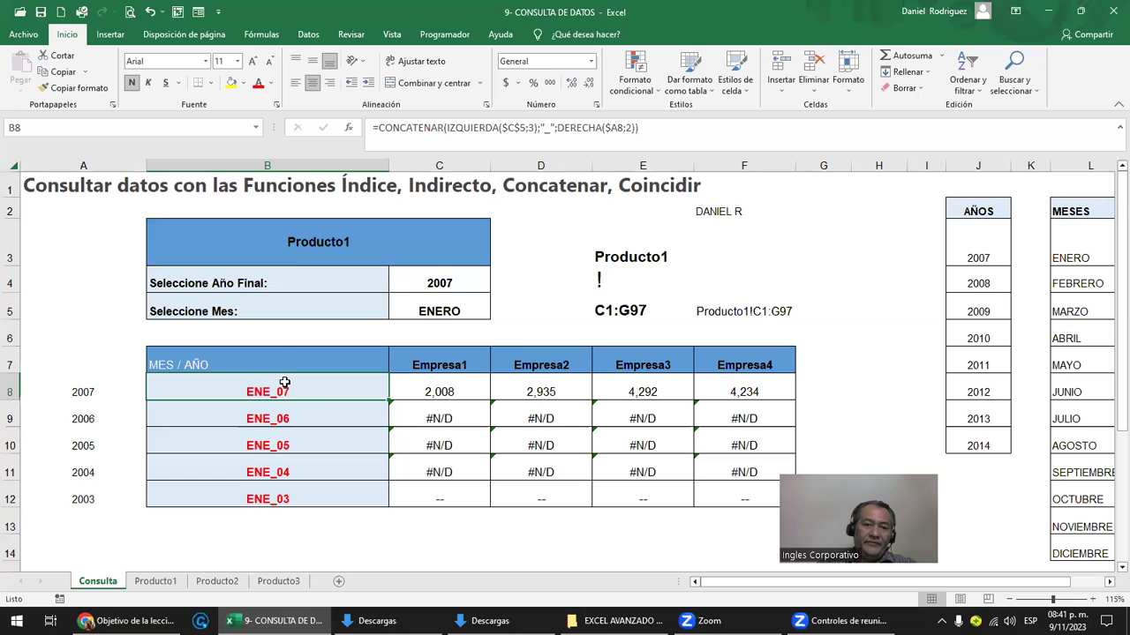
left_click(420, 365)
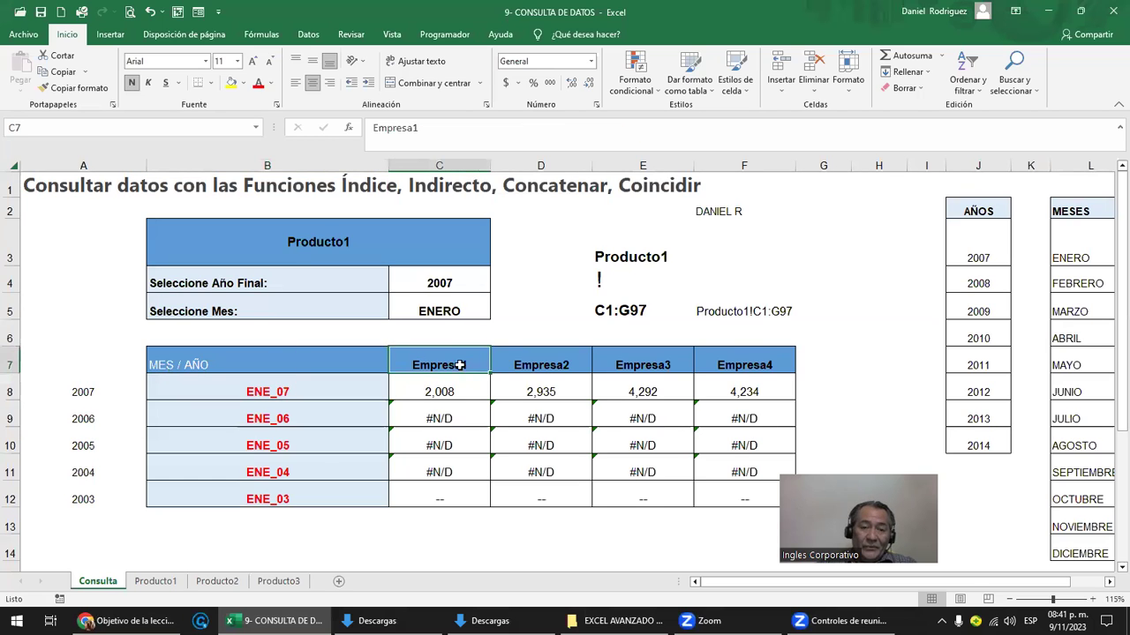
left_click(543, 381)
left_click(476, 362)
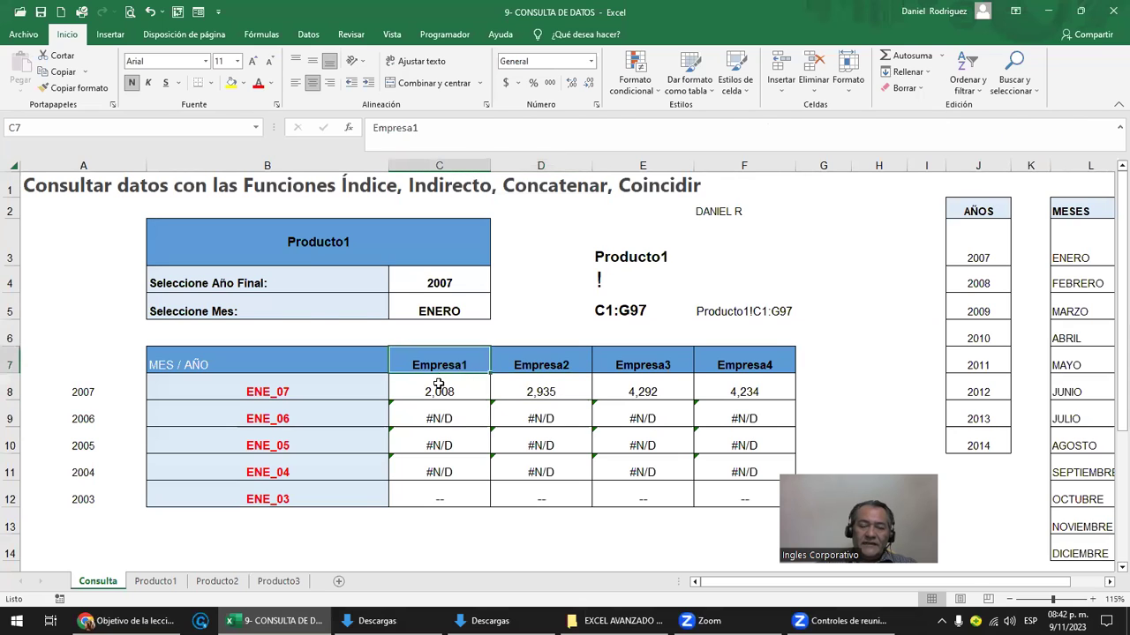
left_click(439, 384)
double_click(438, 384)
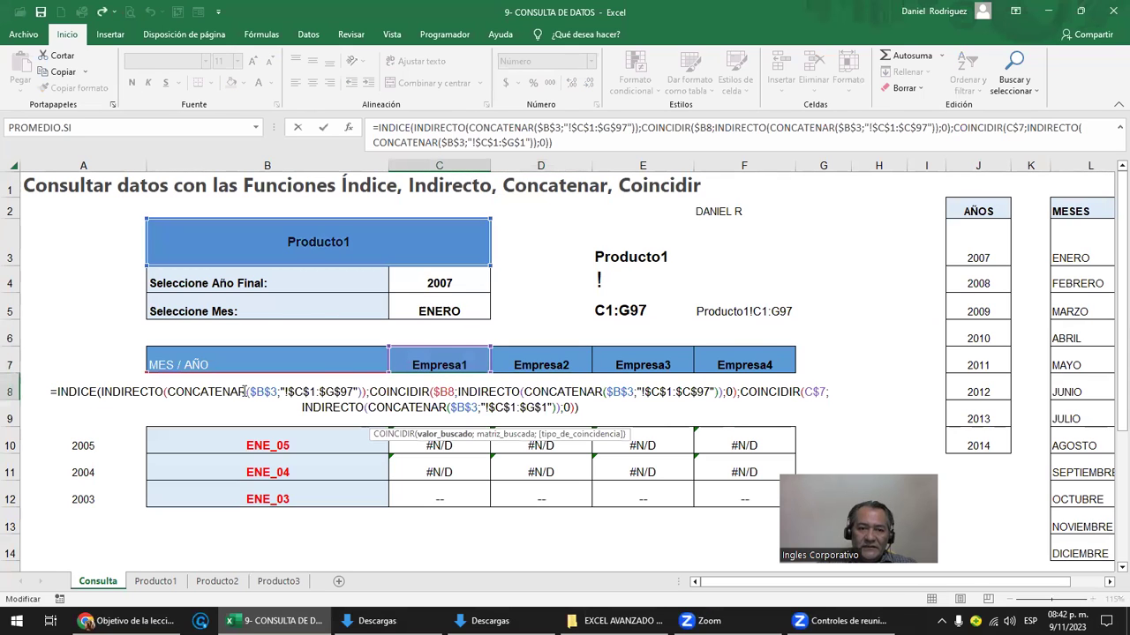
left_click(782, 396)
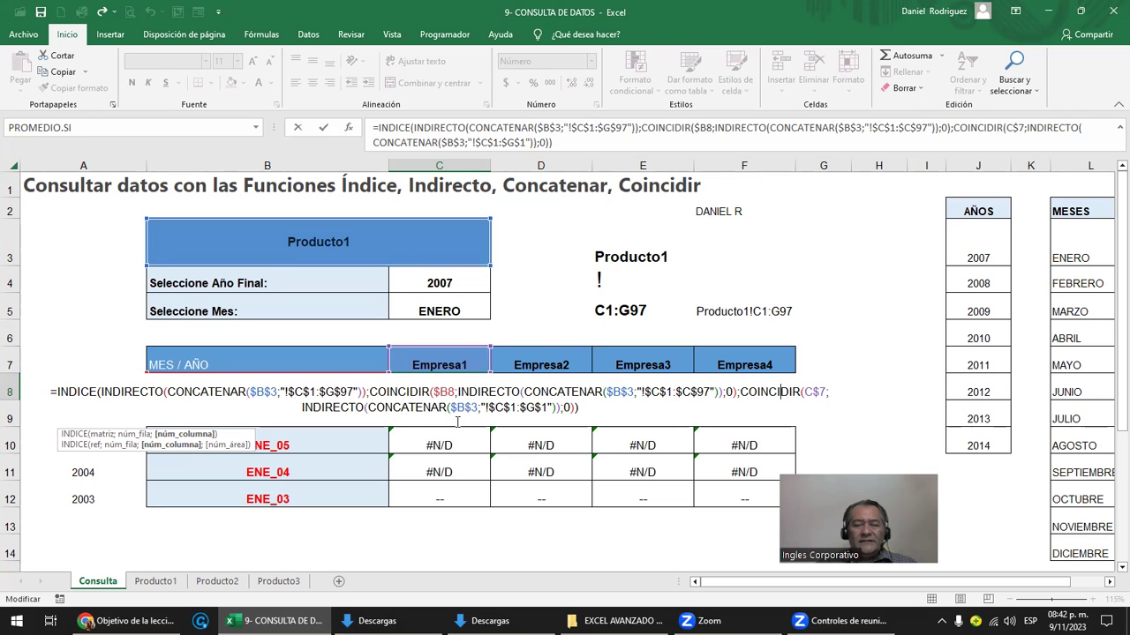
key("ctrl+Return")
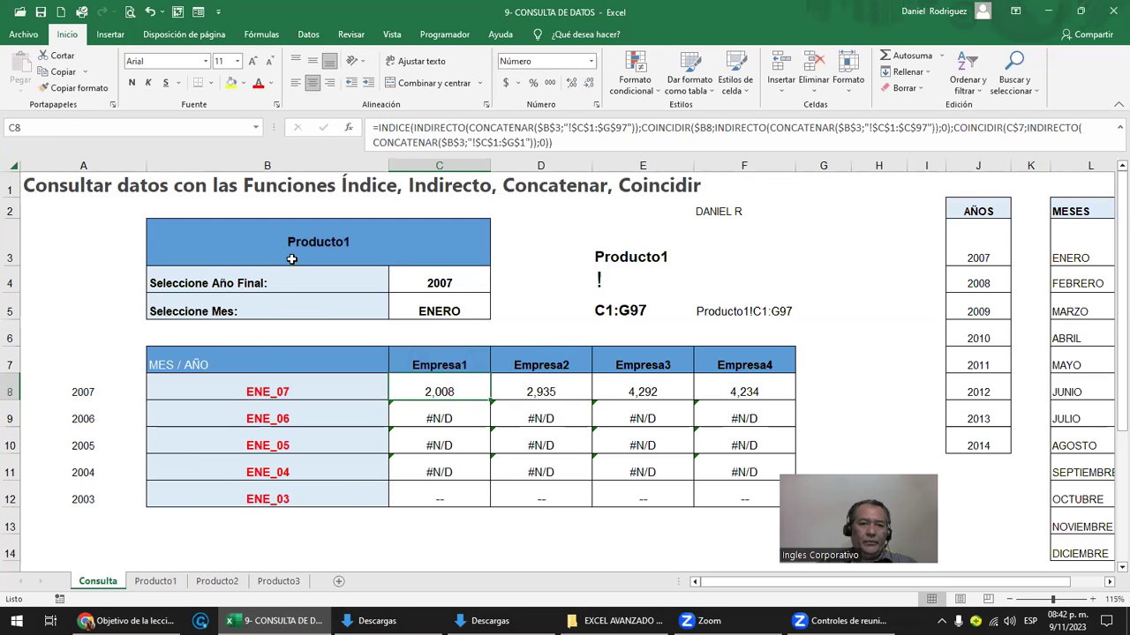
left_click(155, 581)
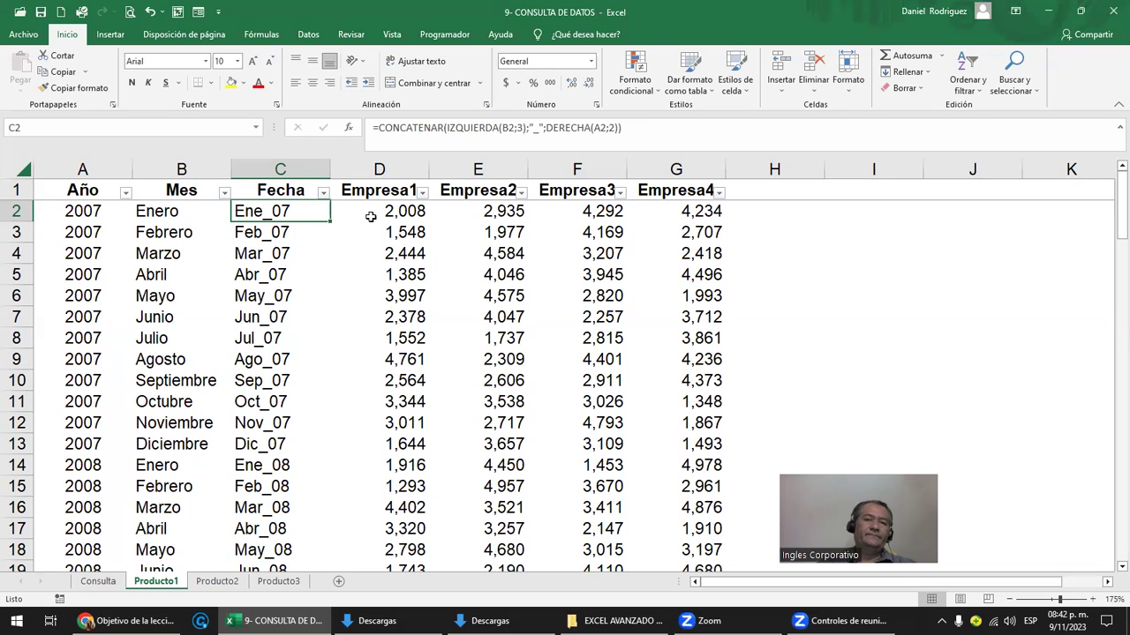
left_click_drag(381, 190, 678, 190)
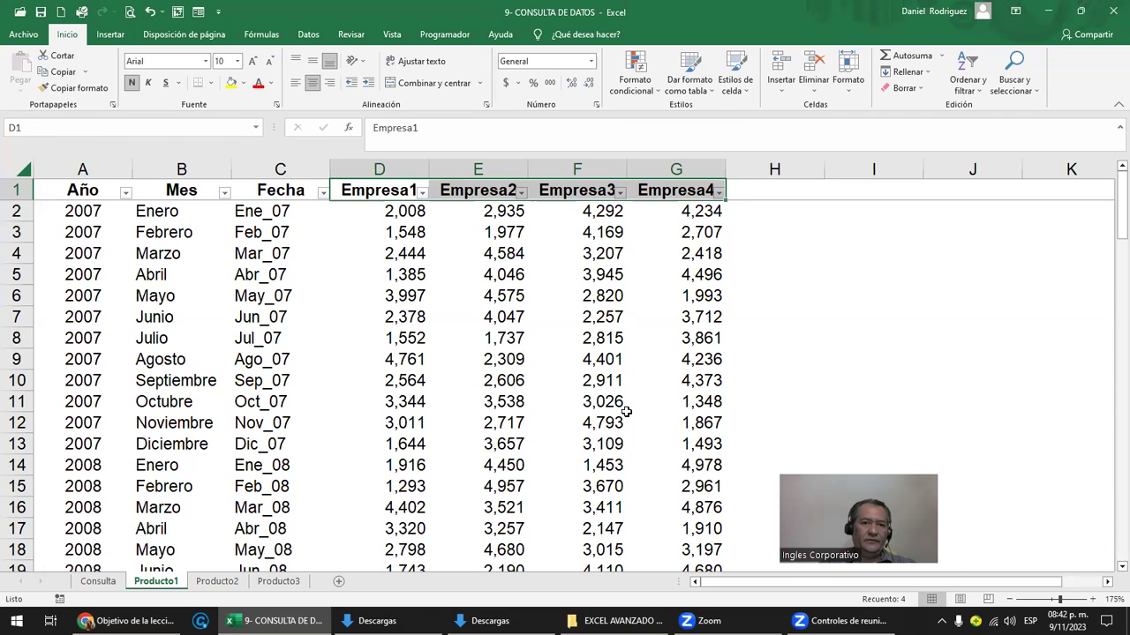
left_click_drag(287, 169, 699, 168)
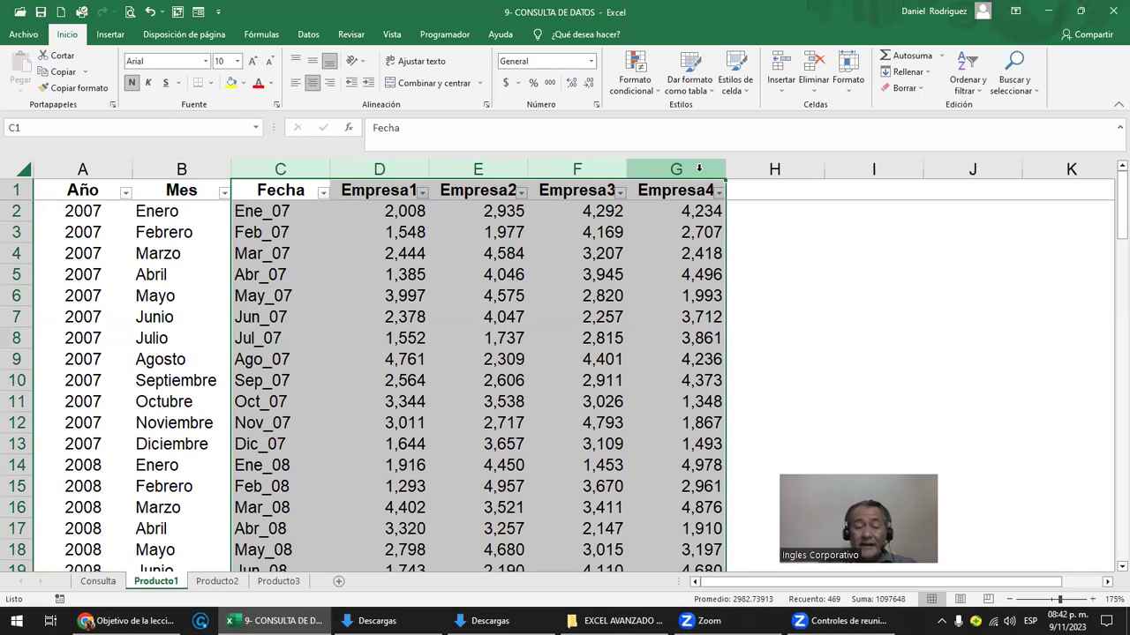
left_click(369, 192)
left_click_drag(368, 192, 672, 191)
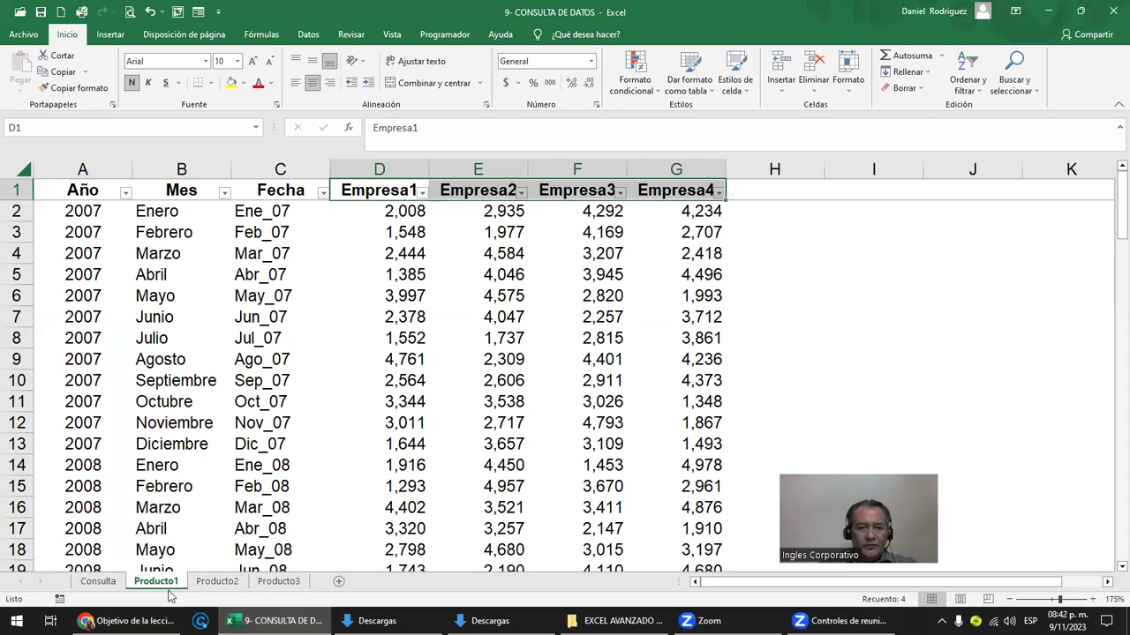
left_click(95, 583)
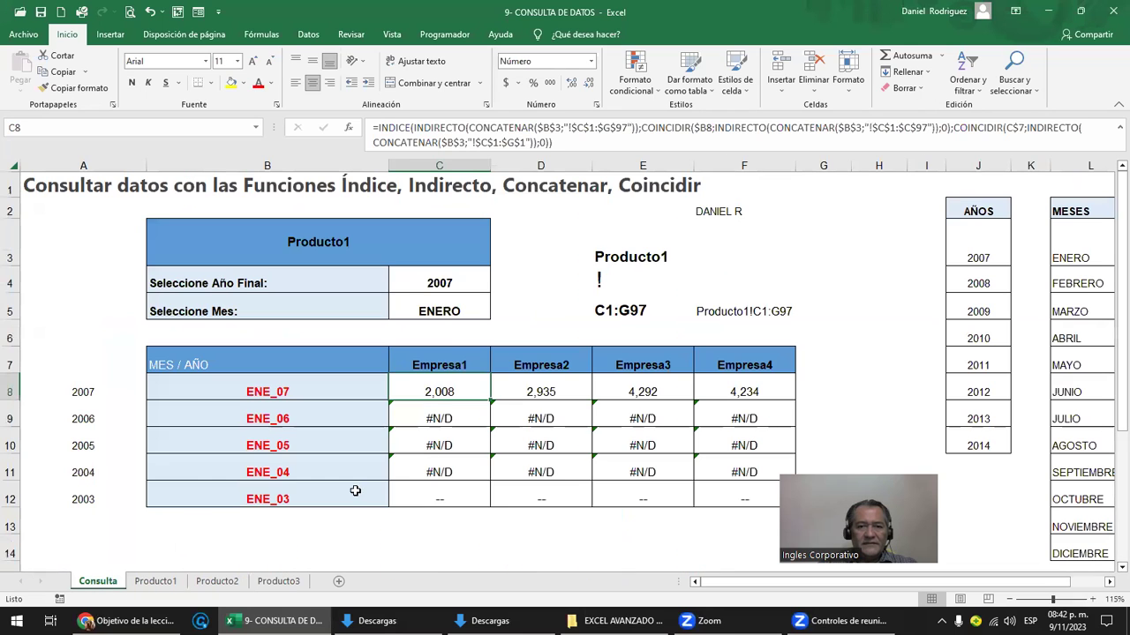
left_click(447, 364)
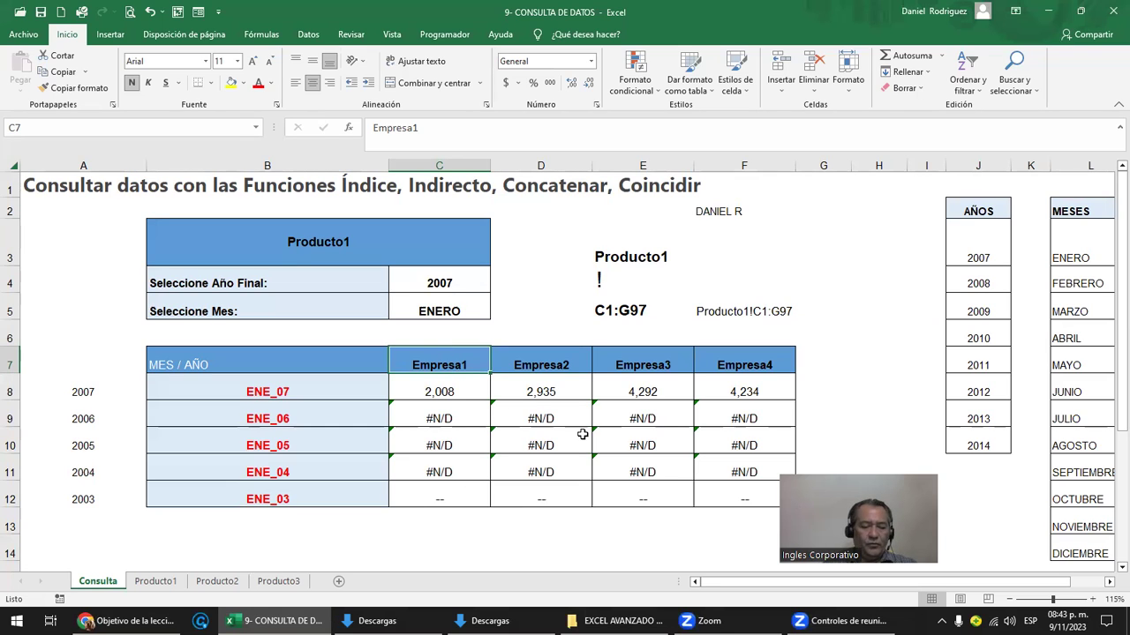
type("los")
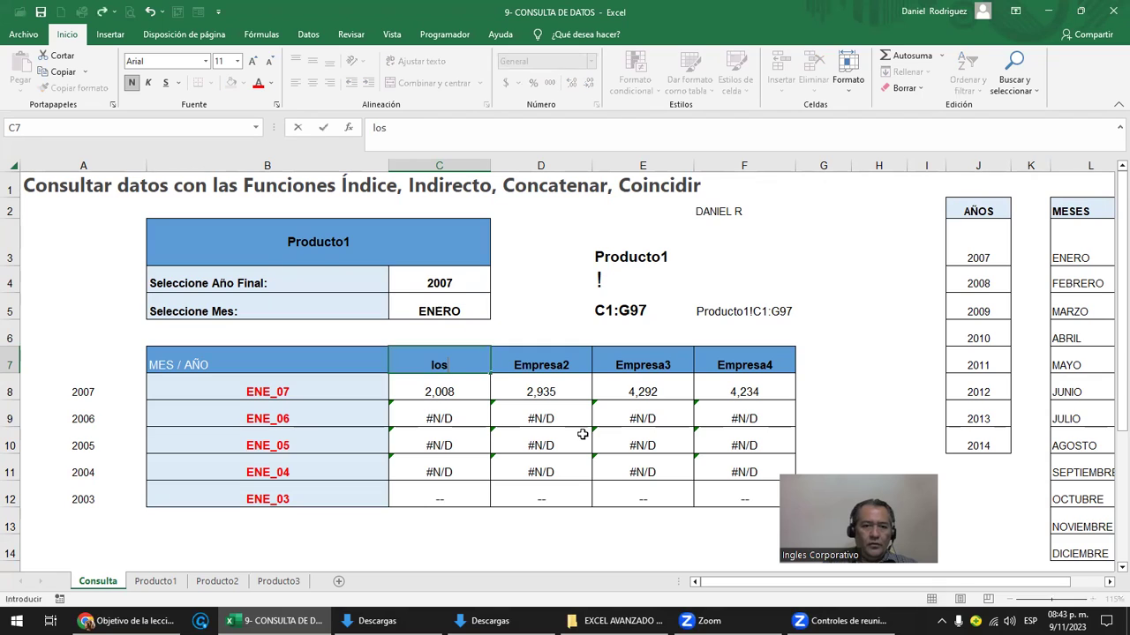
type(" gavilano")
key("BackSpace")
type("es")
key("Return")
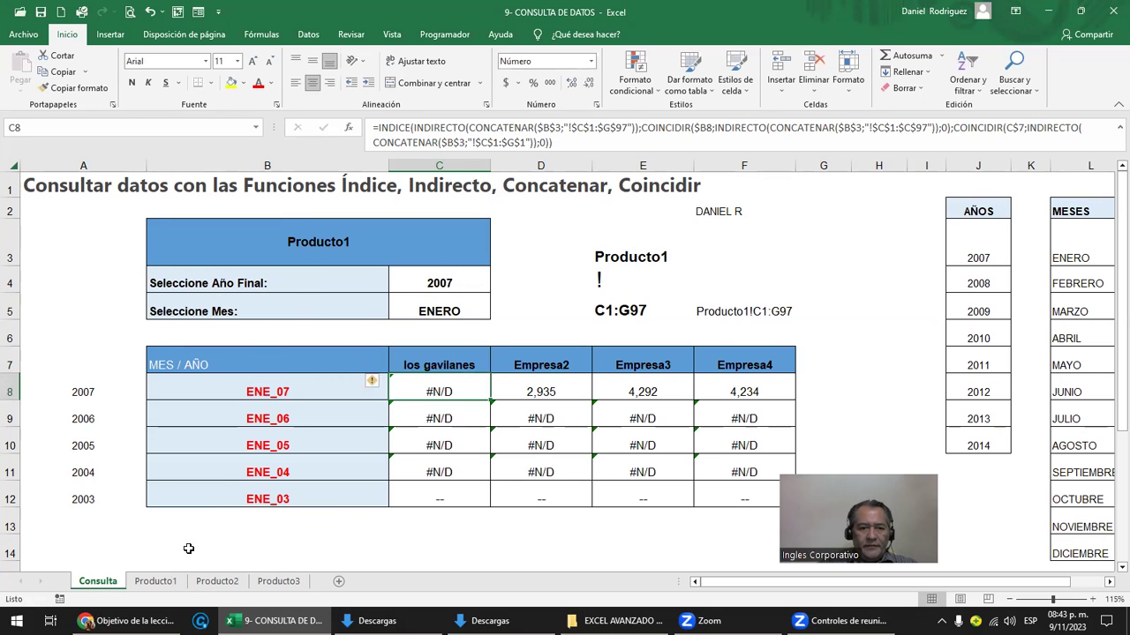
left_click(155, 581)
left_click(395, 189)
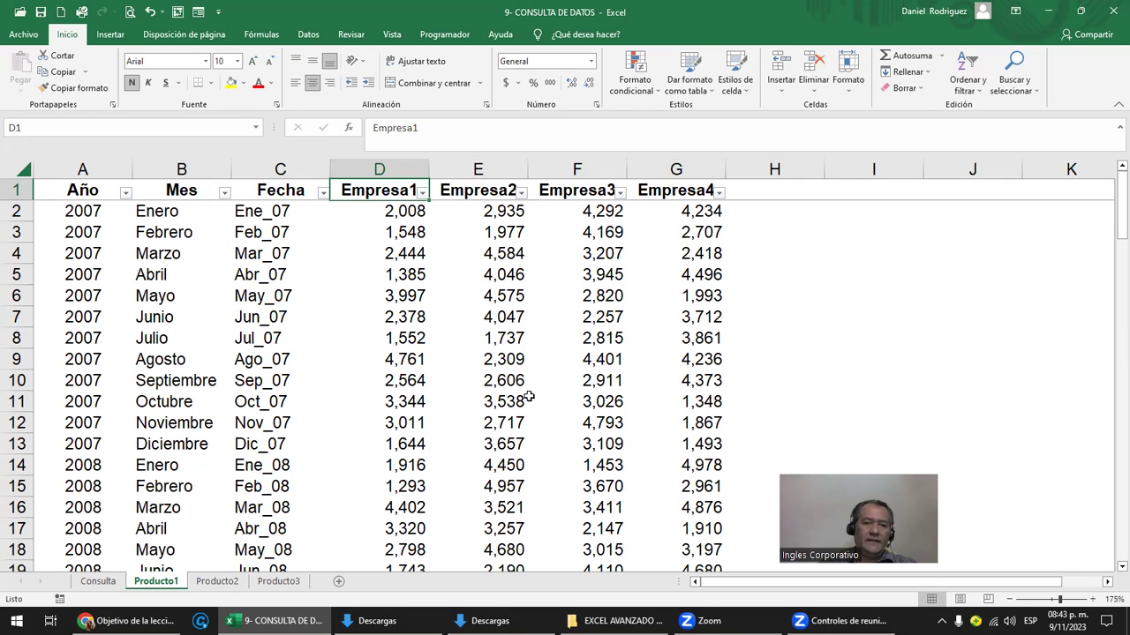
left_click(98, 581)
left_click_drag(430, 366, 753, 362)
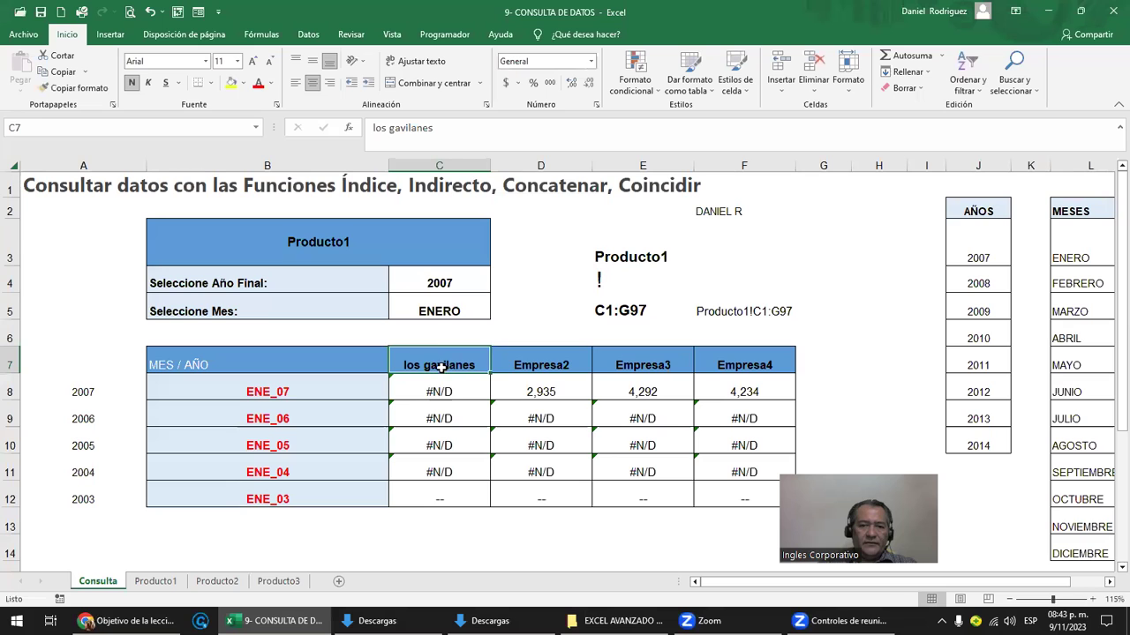
left_click(155, 581)
left_click_drag(427, 192, 706, 192)
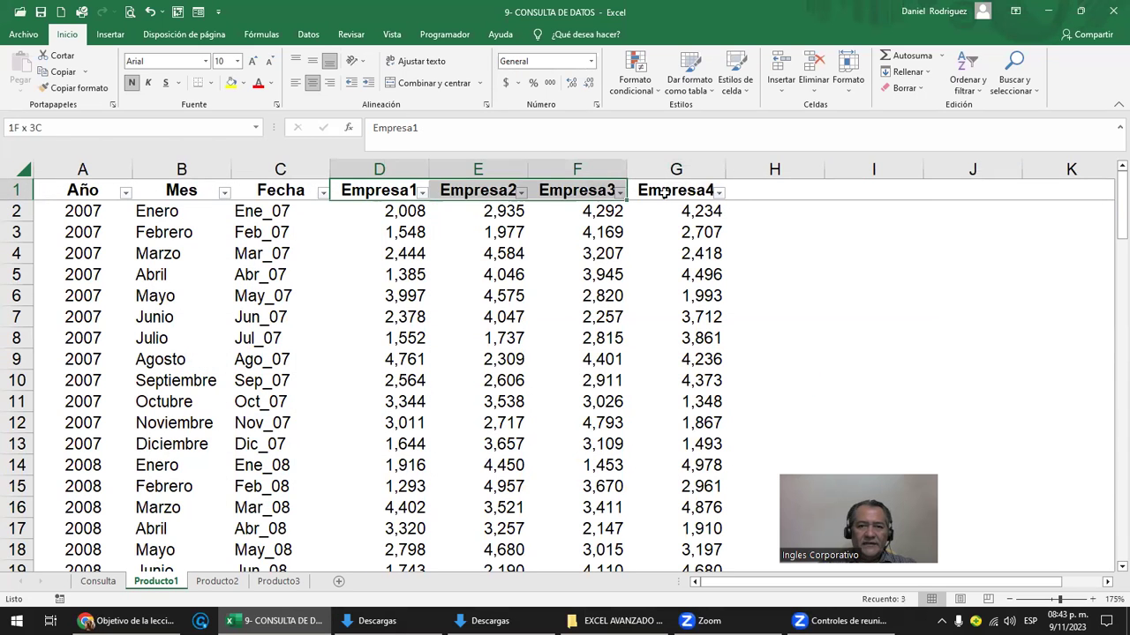
left_click(97, 582)
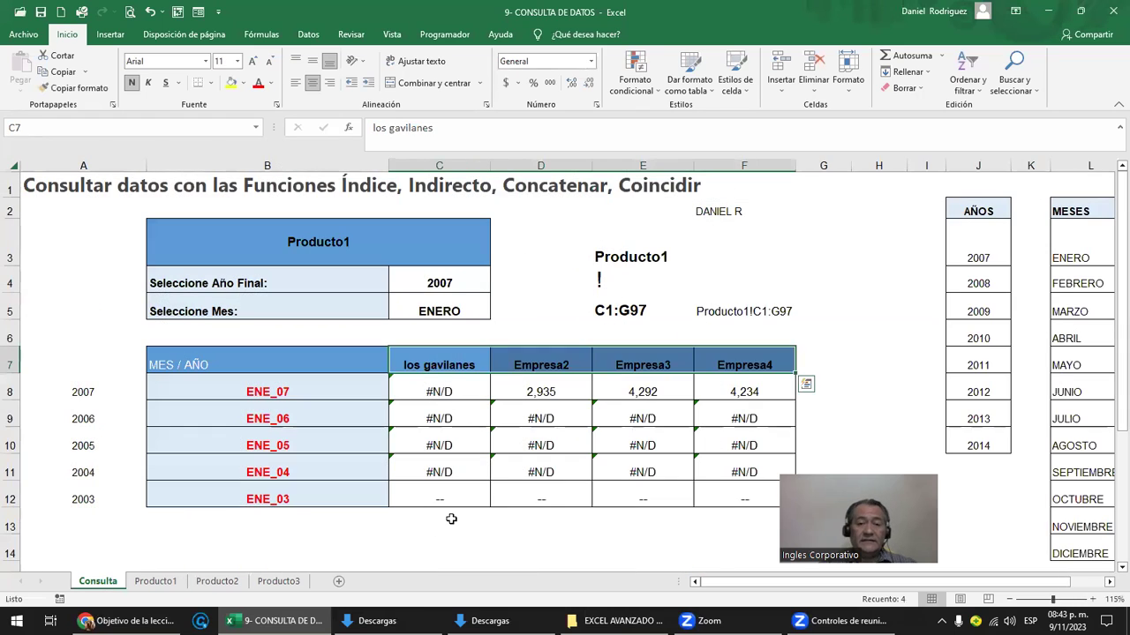
key("Return")
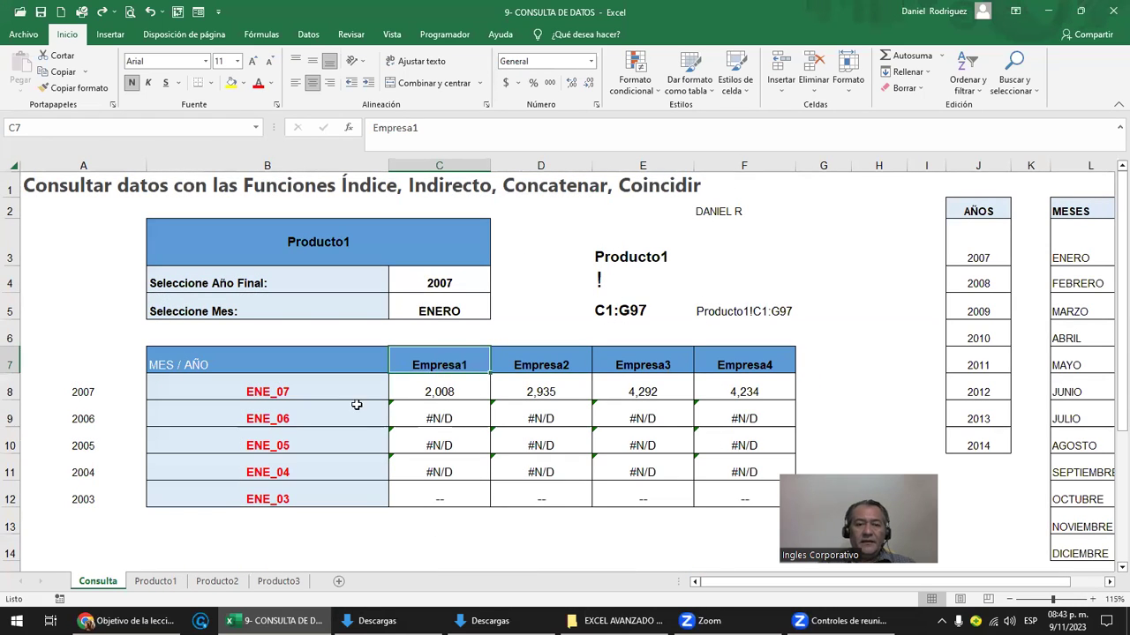
double_click(427, 393)
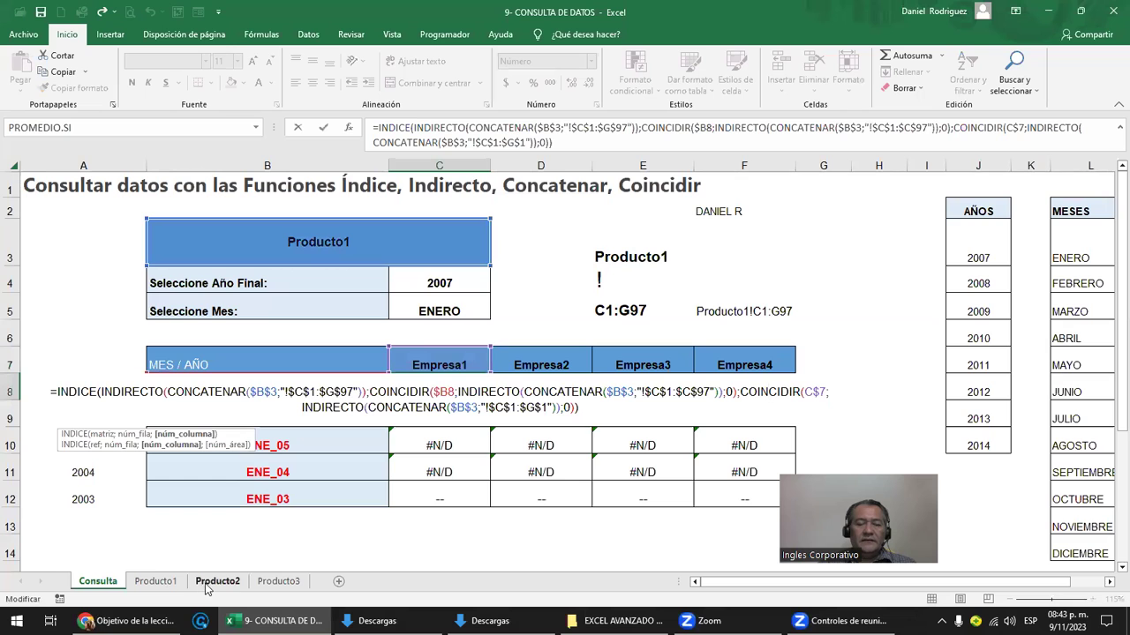
left_click(158, 585)
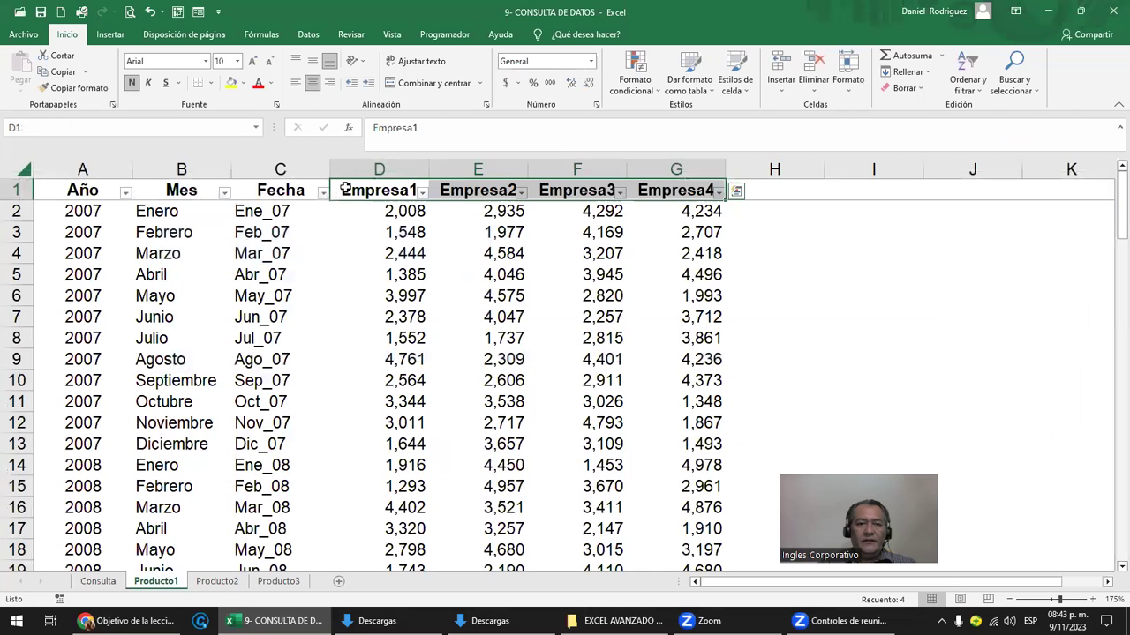
mouse_move(380, 190)
left_mouse_down()
mouse_move(689, 214)
mouse_move(719, 195)
left_mouse_up()
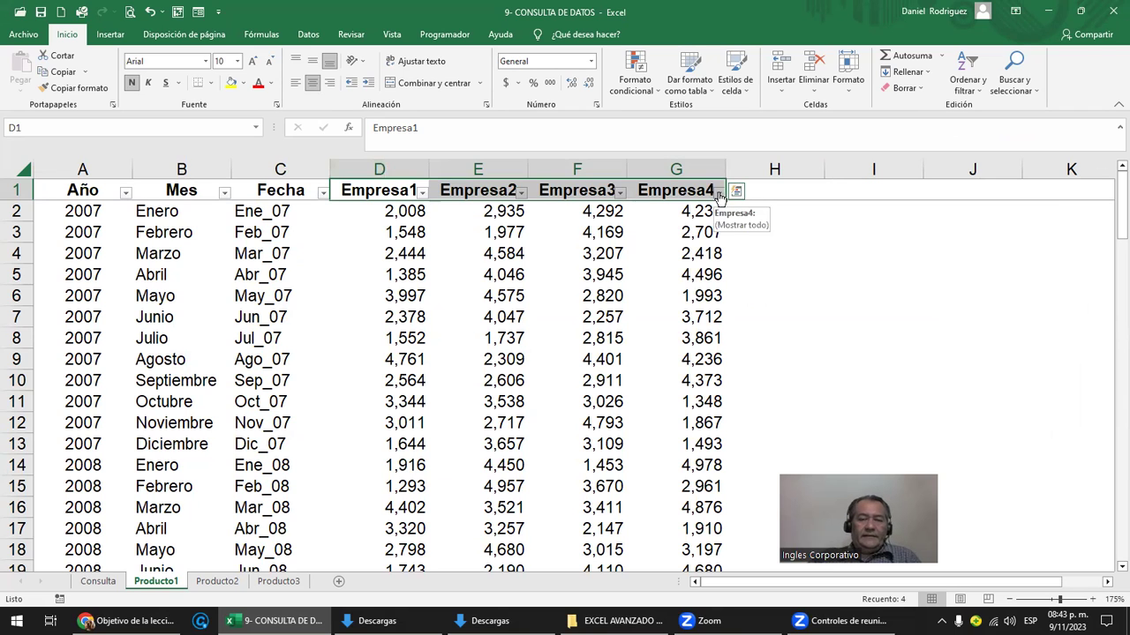
left_click_drag(380, 169, 723, 156)
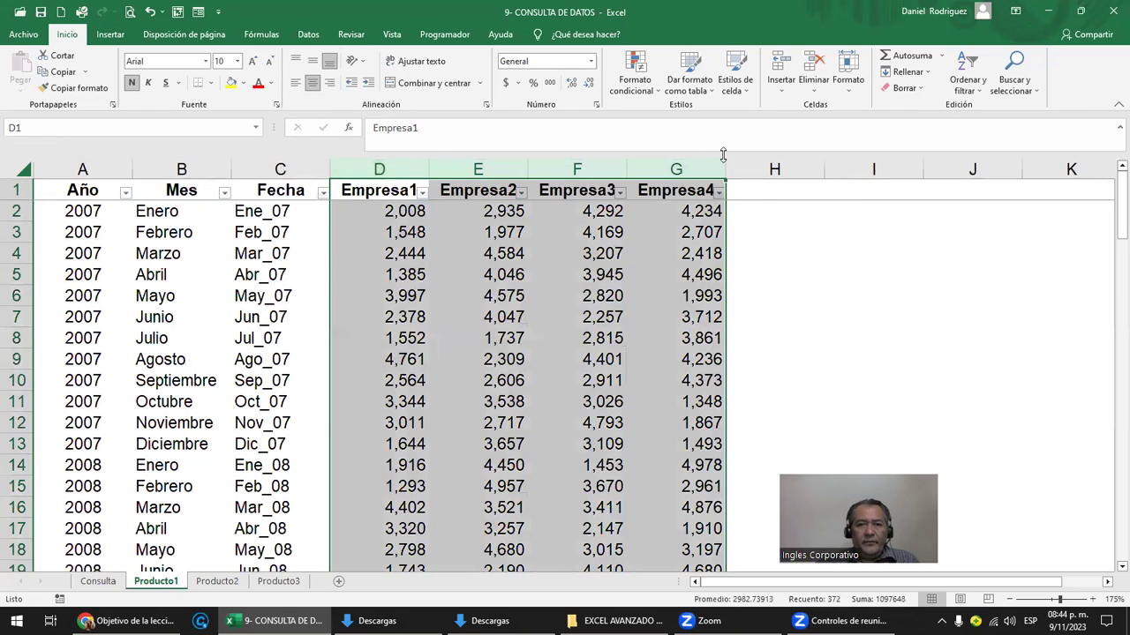
left_click(89, 579)
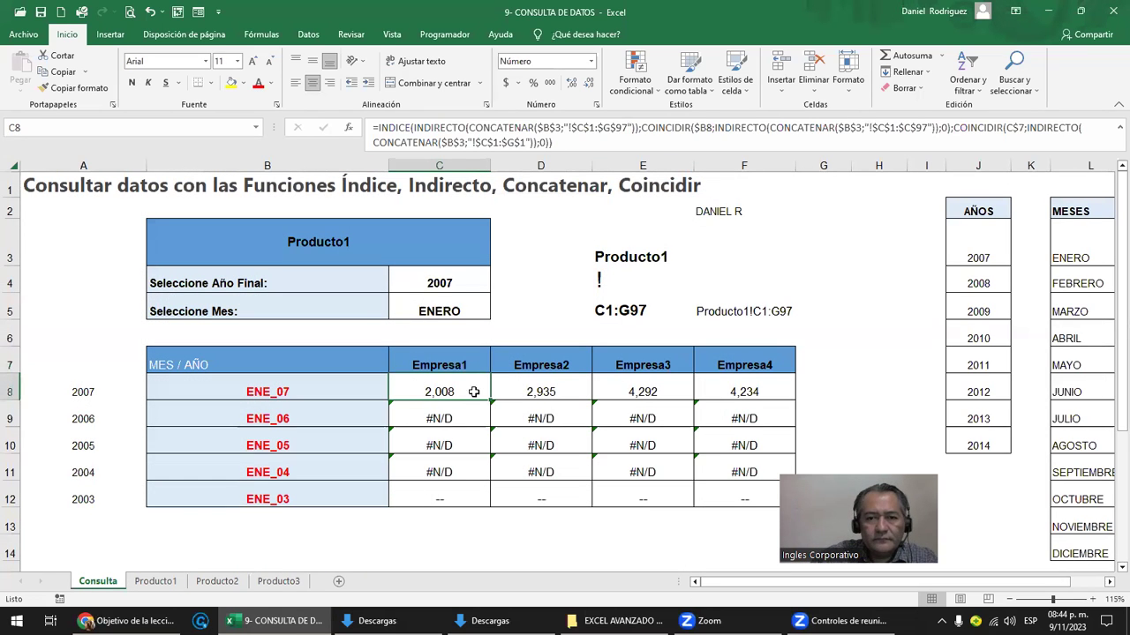
left_click(752, 390)
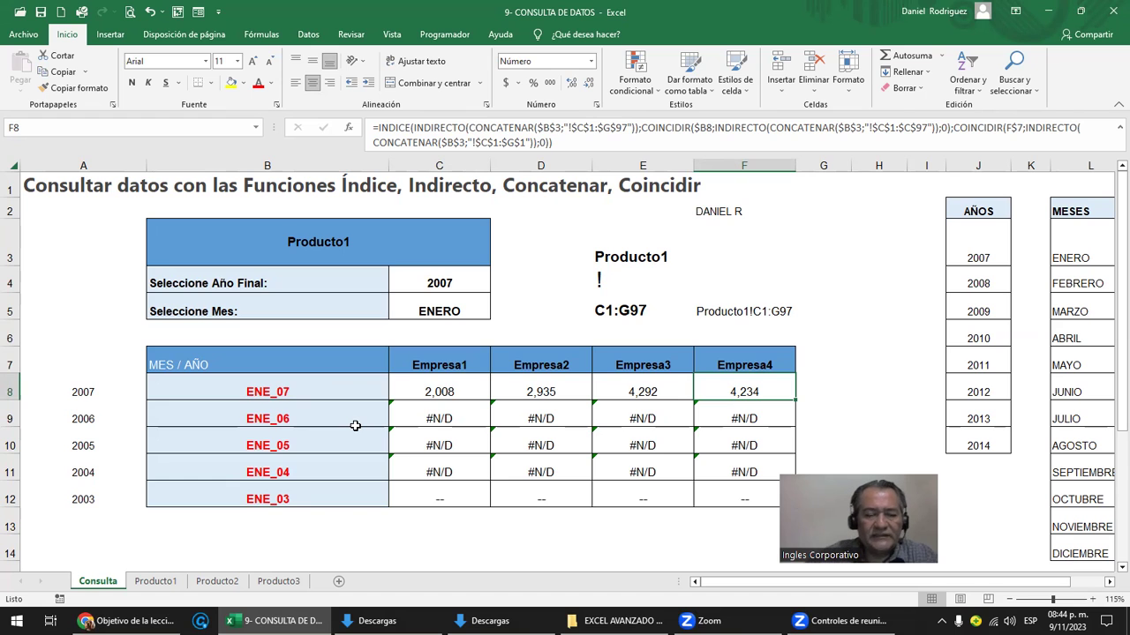
left_click(340, 394)
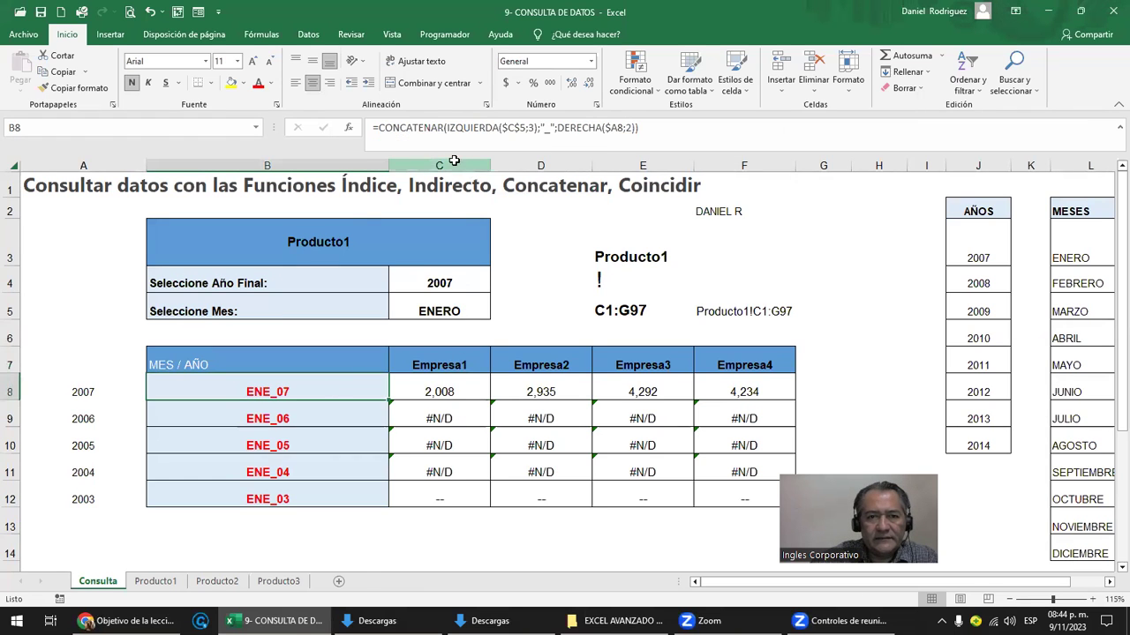
left_click_drag(455, 176, 834, 565)
left_click(156, 581)
left_click(273, 209)
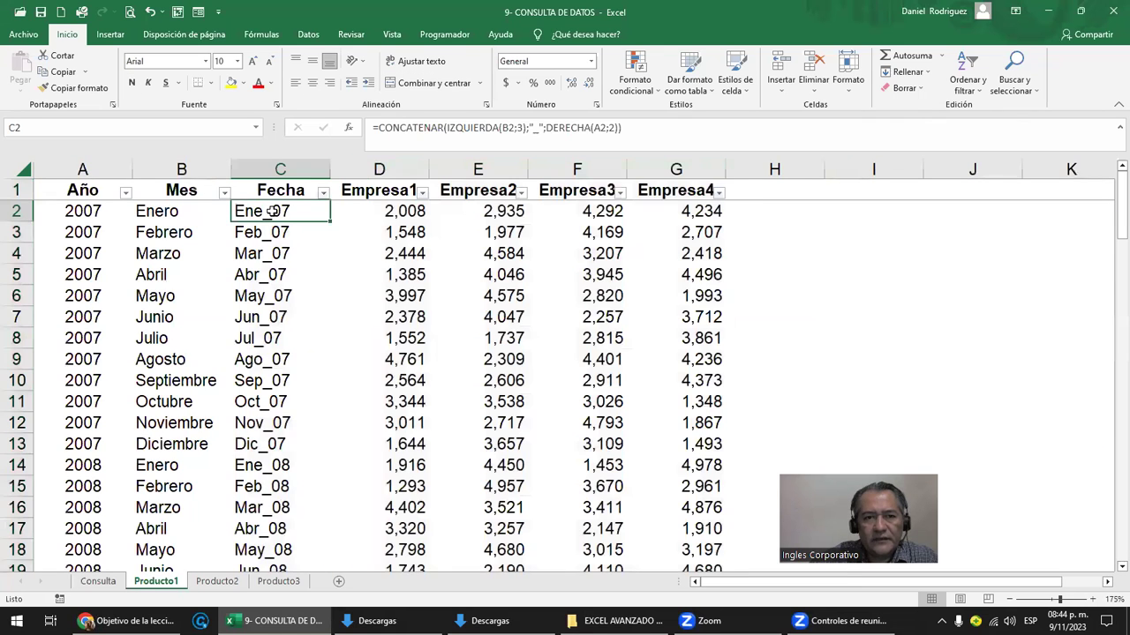
left_click_drag(305, 168, 682, 160)
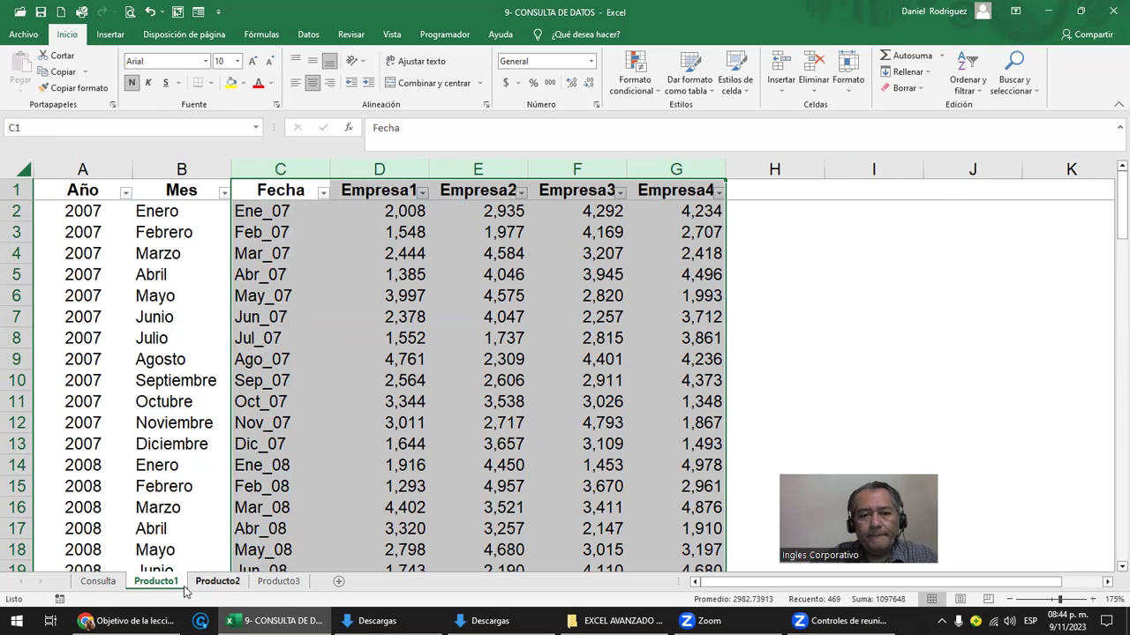
left_click(98, 580)
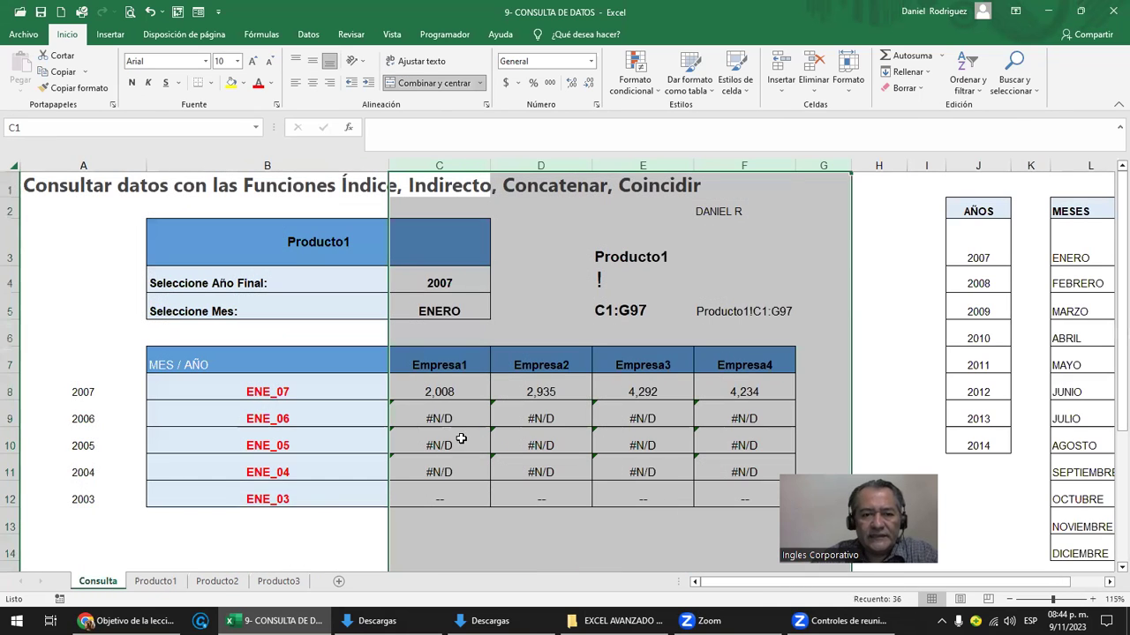
Pick Producto2 in the product cell and 2008 in the year cell from their dropdowns
left_click(430, 397)
left_click(377, 238)
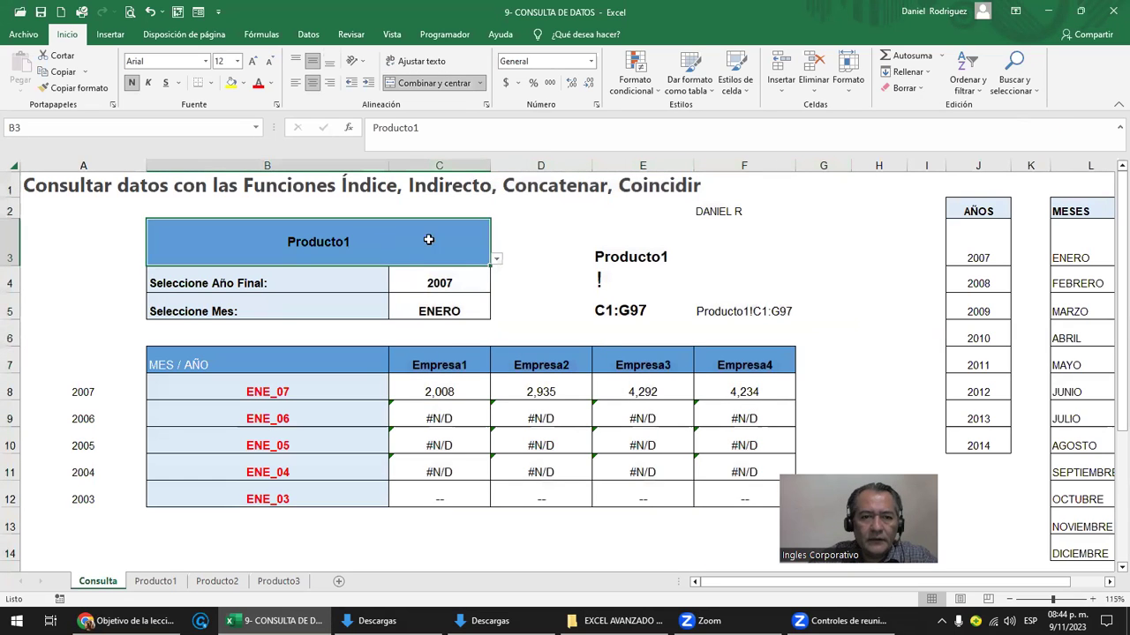
left_click(496, 258)
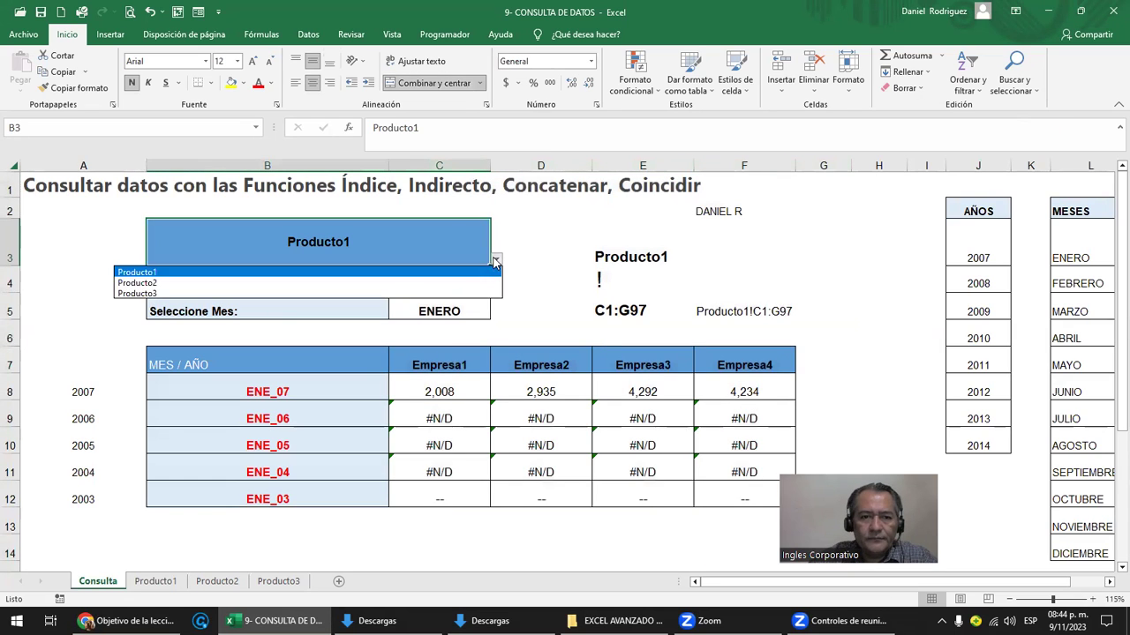
left_click(236, 287)
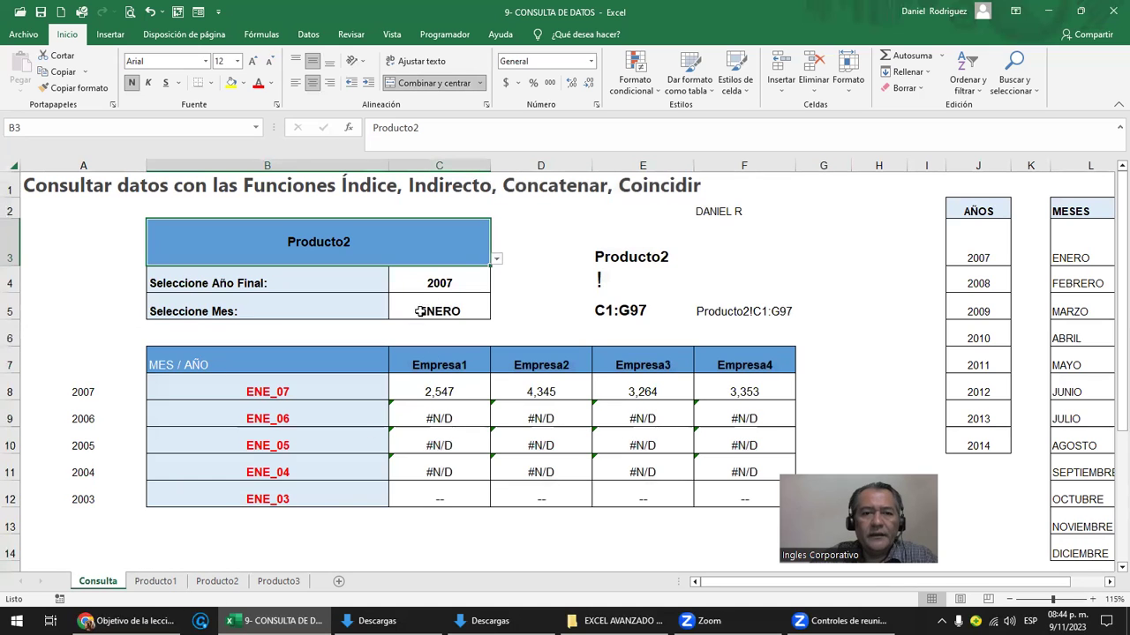
left_click(440, 284)
left_click(496, 285)
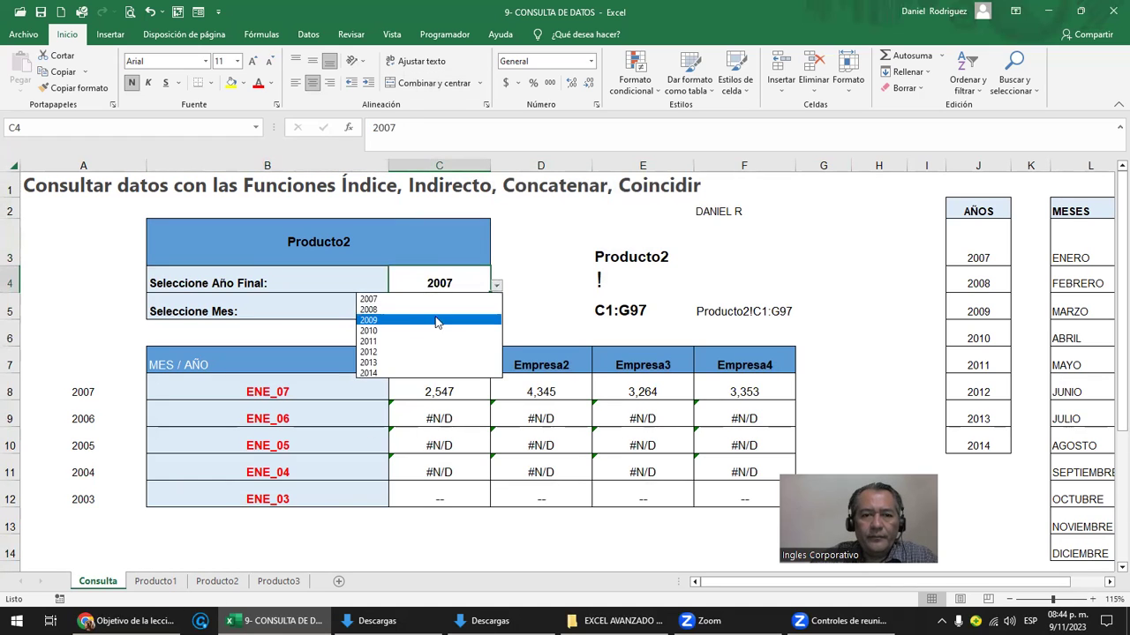
left_click(402, 311)
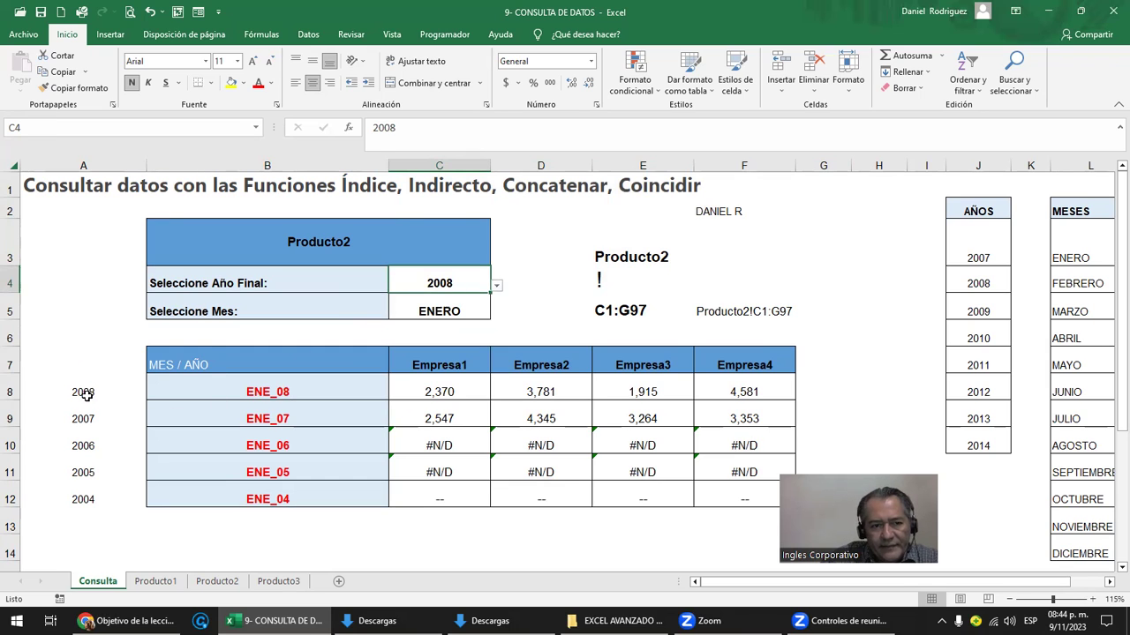
left_click_drag(83, 392, 90, 499)
Choose FEBRERO as the month and verify the formula building the FEB_08 label
left_click(447, 305)
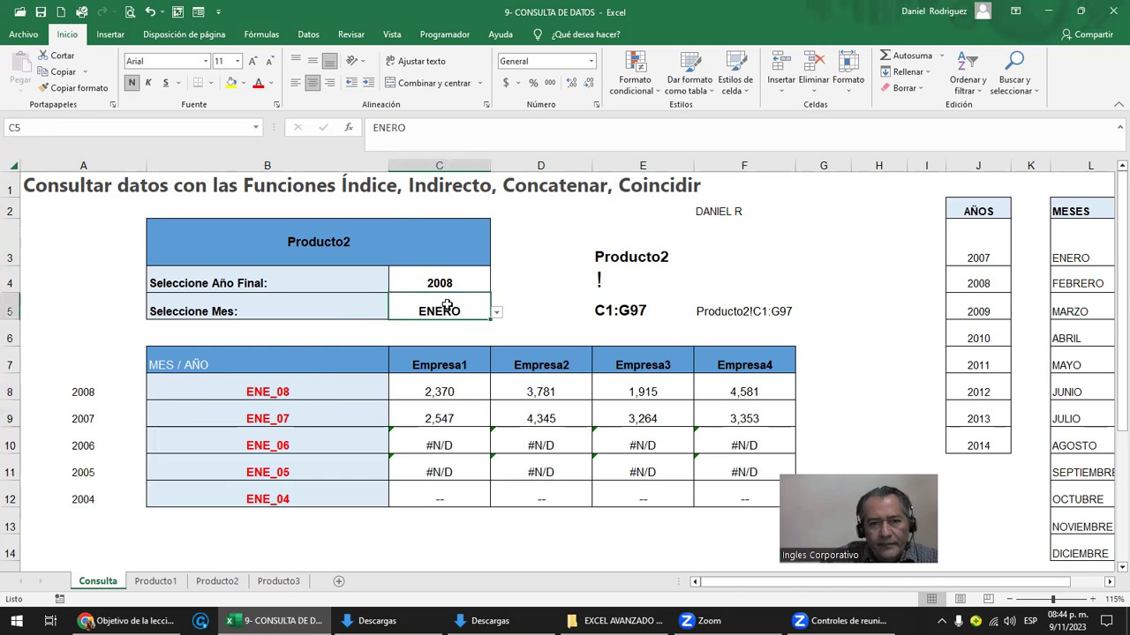
left_click(497, 313)
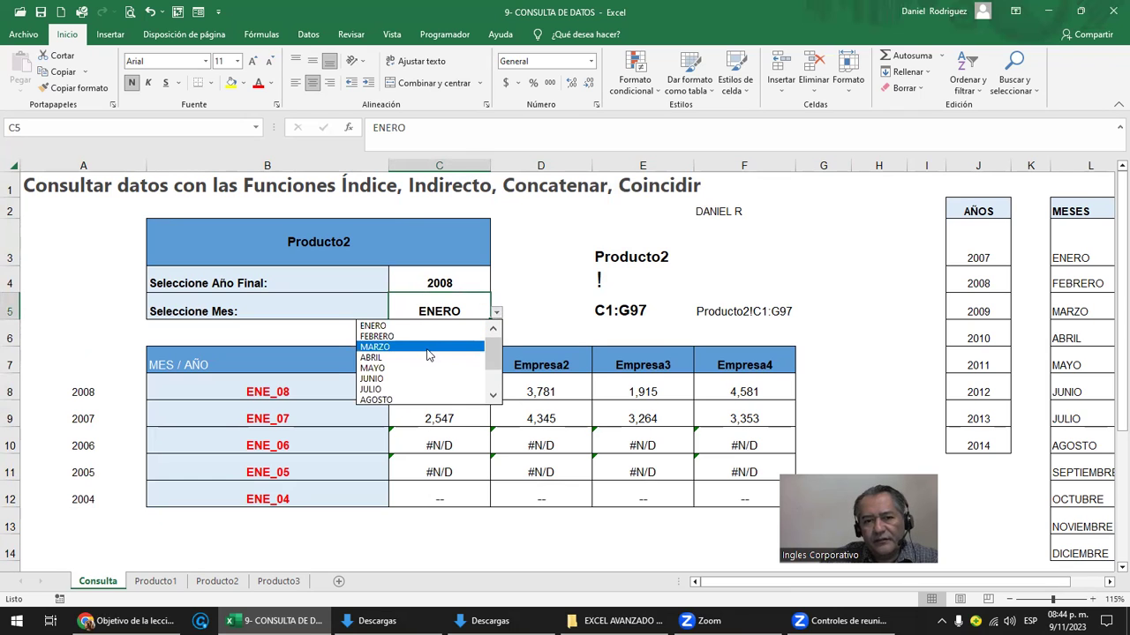
left_click(423, 336)
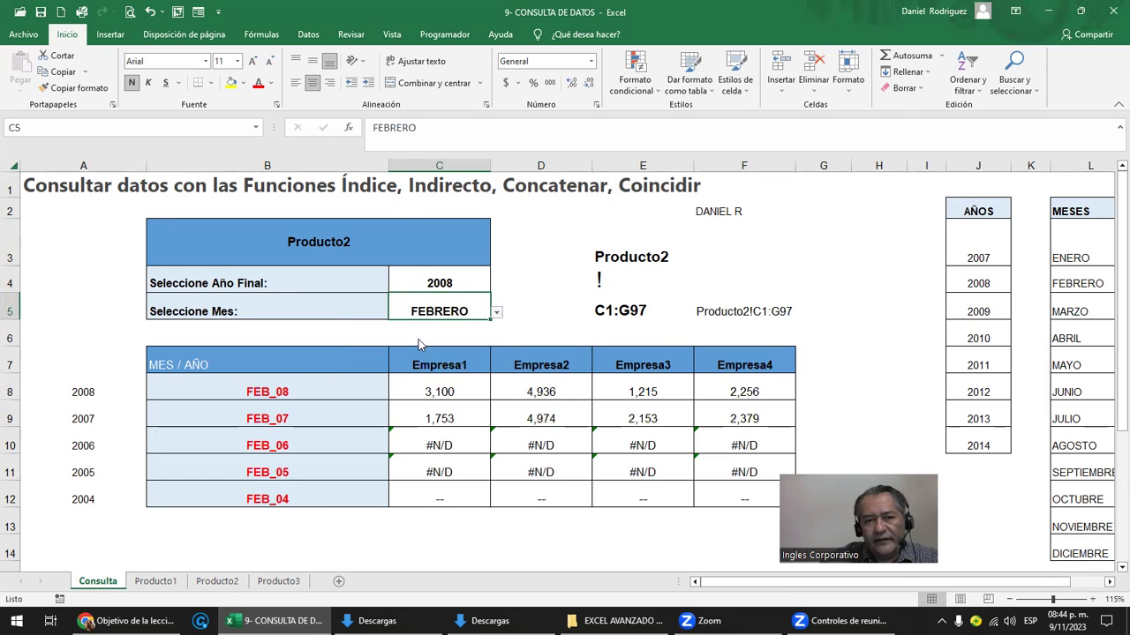
left_click(261, 397)
left_click(434, 279)
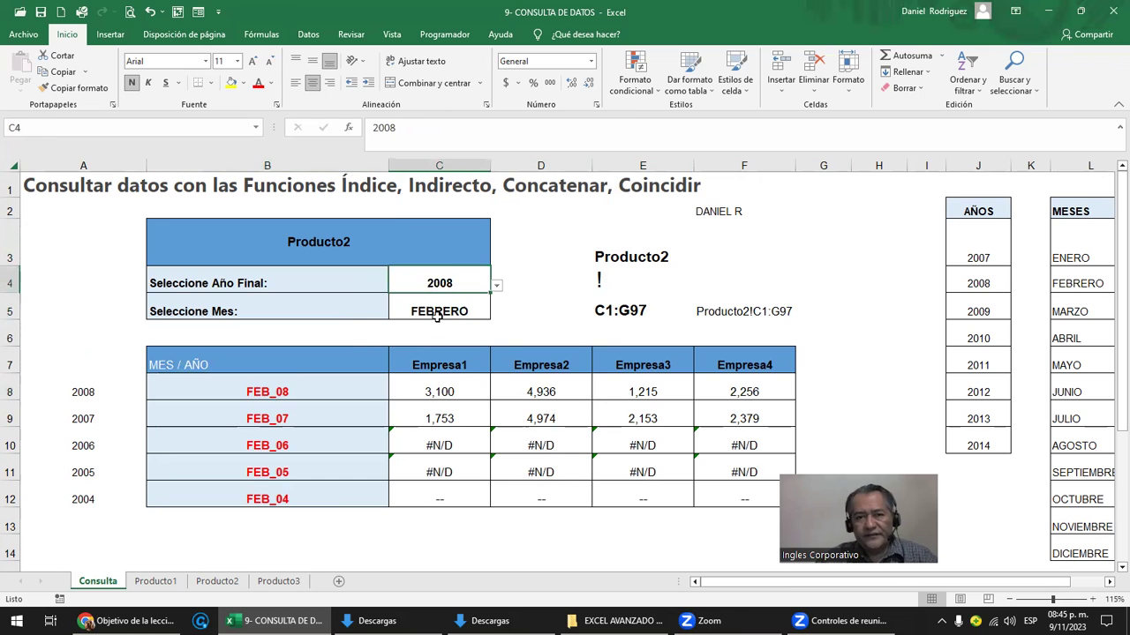
left_click(437, 316)
left_click(245, 393)
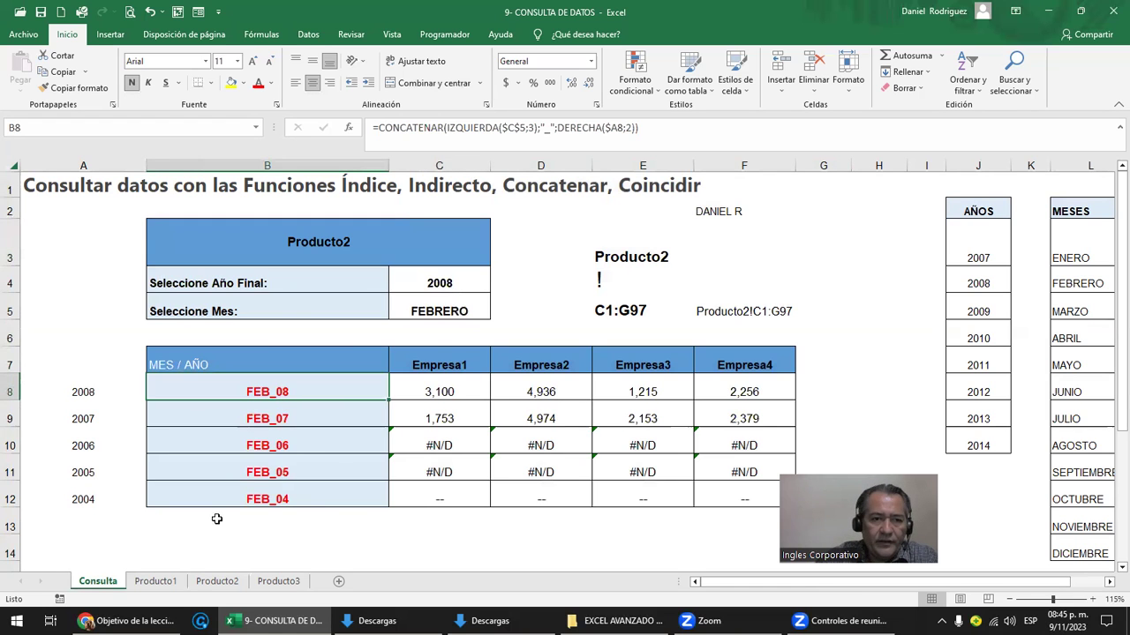
left_click(217, 581)
On Producto2, make column C and row 15 red and fill cell C15 yellow
left_click(168, 214)
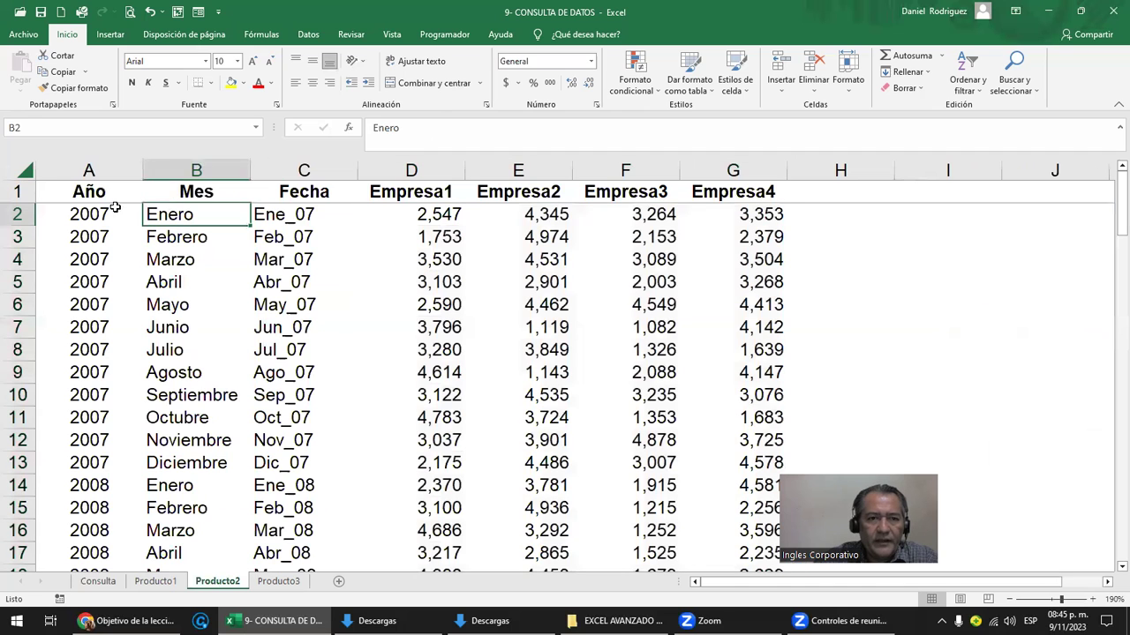
left_click(309, 170)
left_click(258, 85)
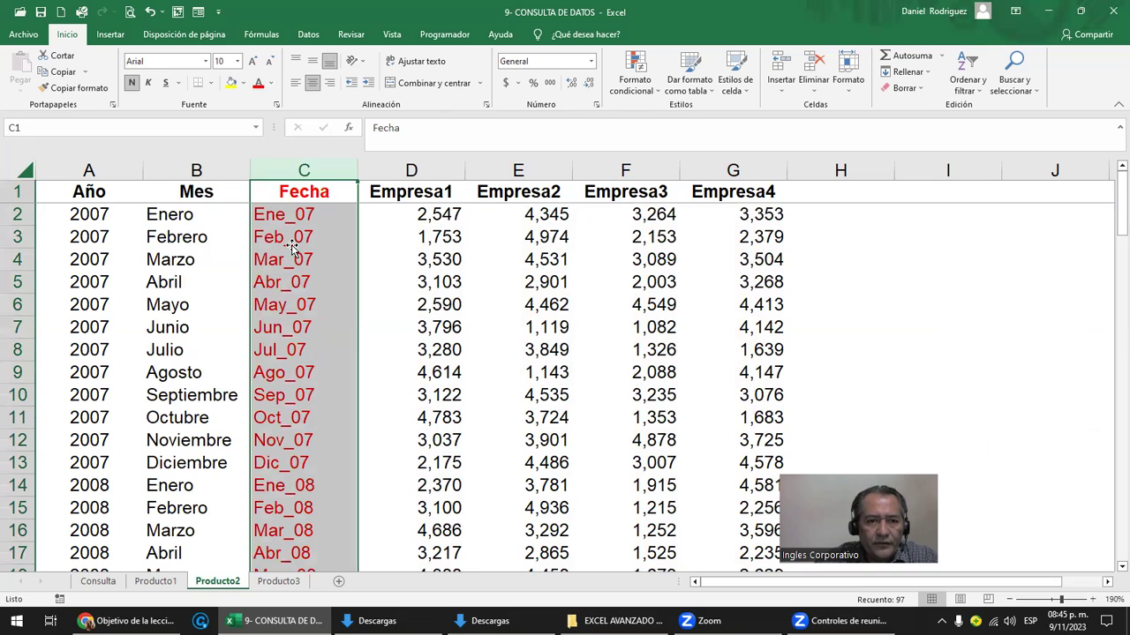
left_click(306, 516)
left_click(25, 514)
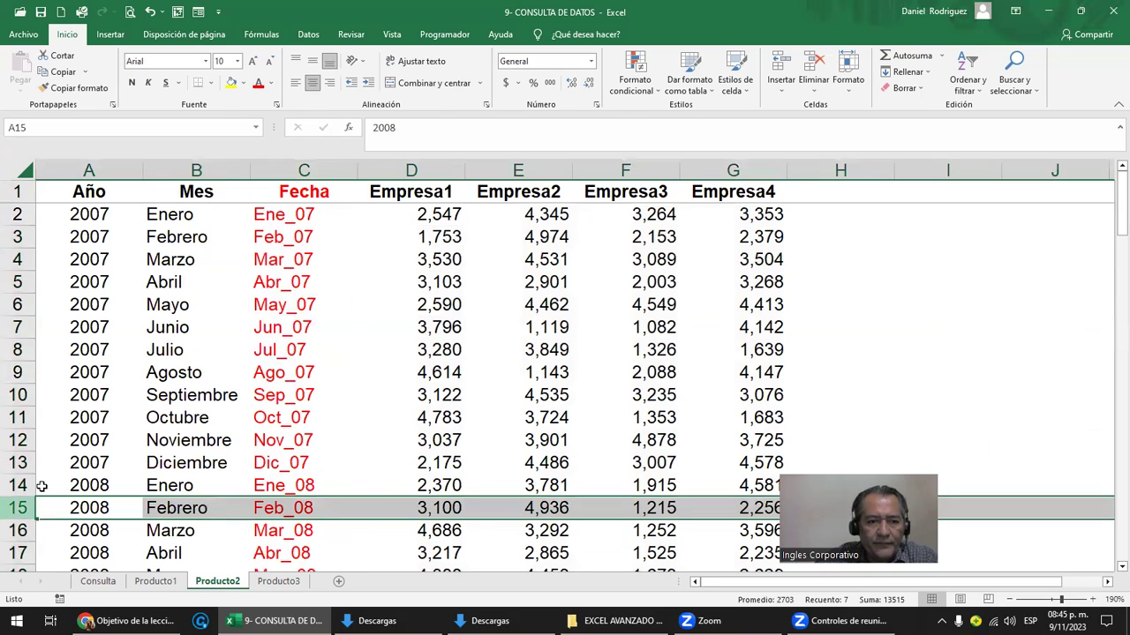
left_click(257, 85)
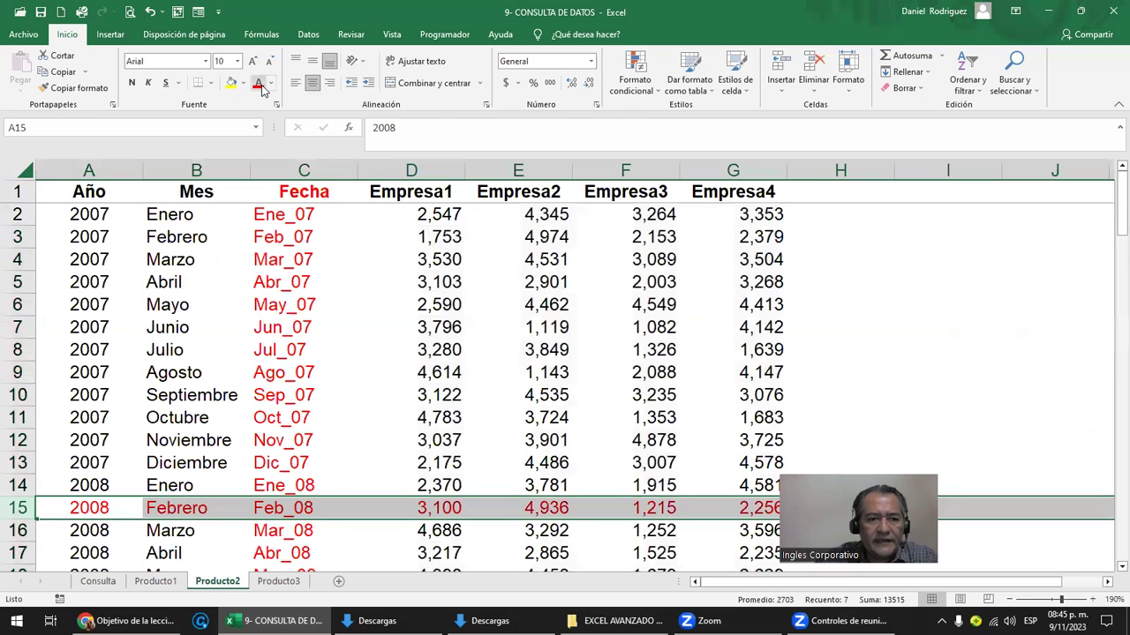
left_click(303, 514)
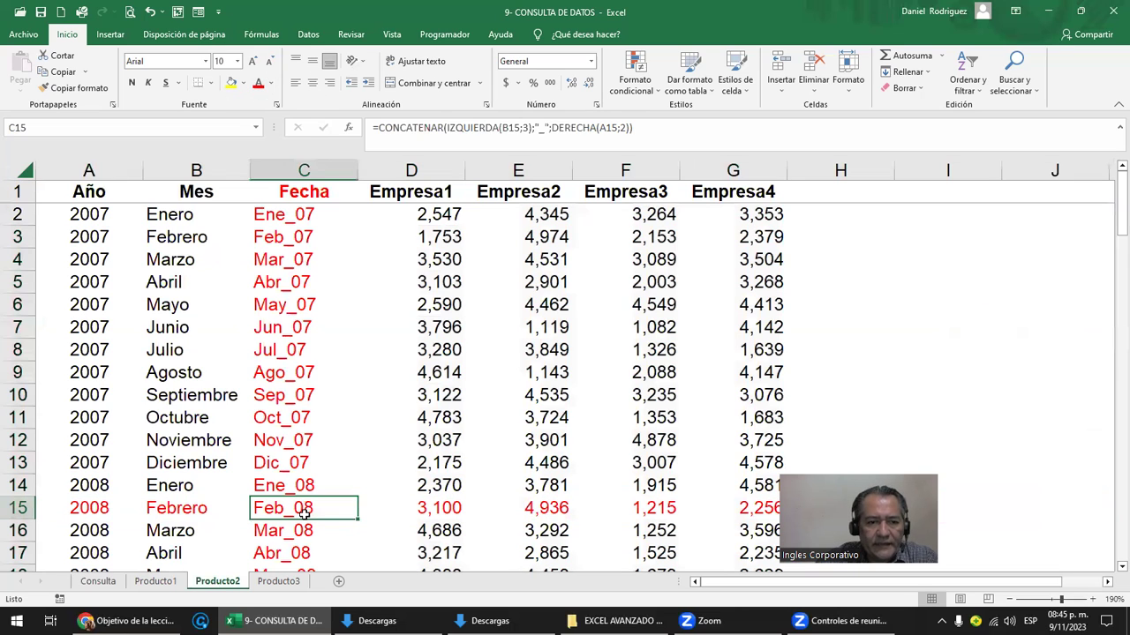
left_click(230, 83)
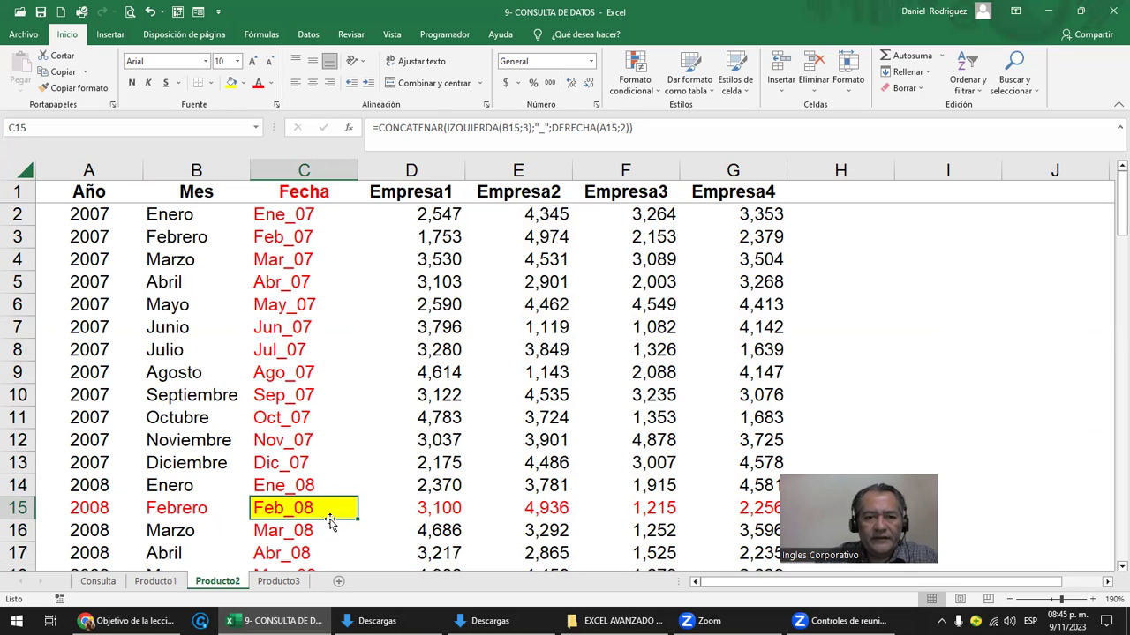
Mark the Empresa1–Empresa4 columns and Empresa1's February 2008 value, then return to Consulta
left_click(411, 169)
left_click(518, 169)
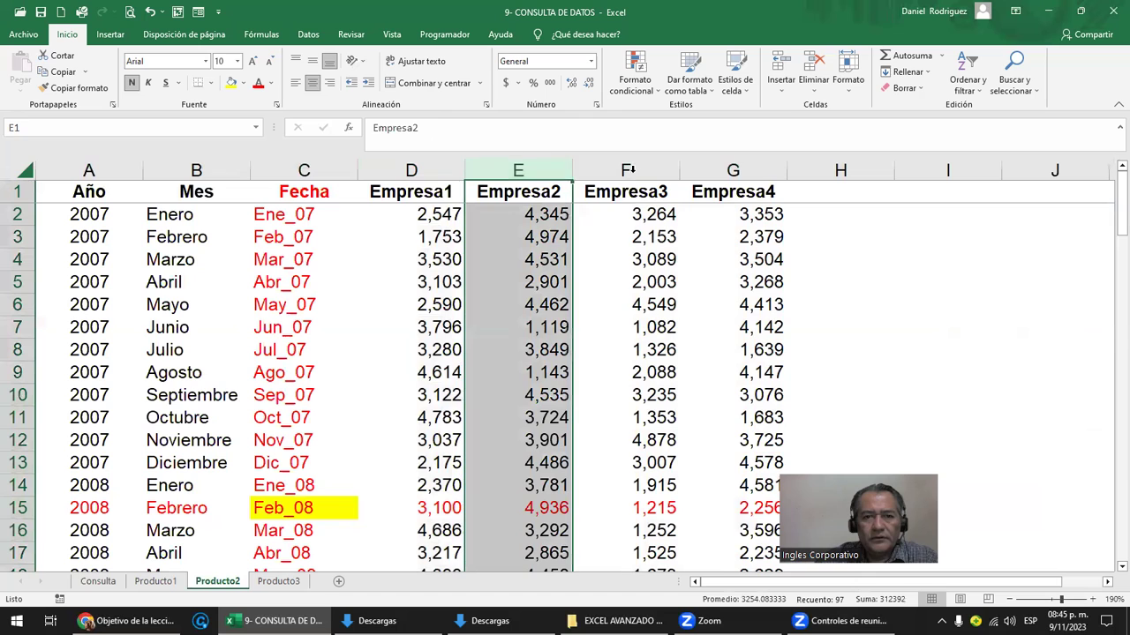
left_click(647, 168)
left_click(733, 170)
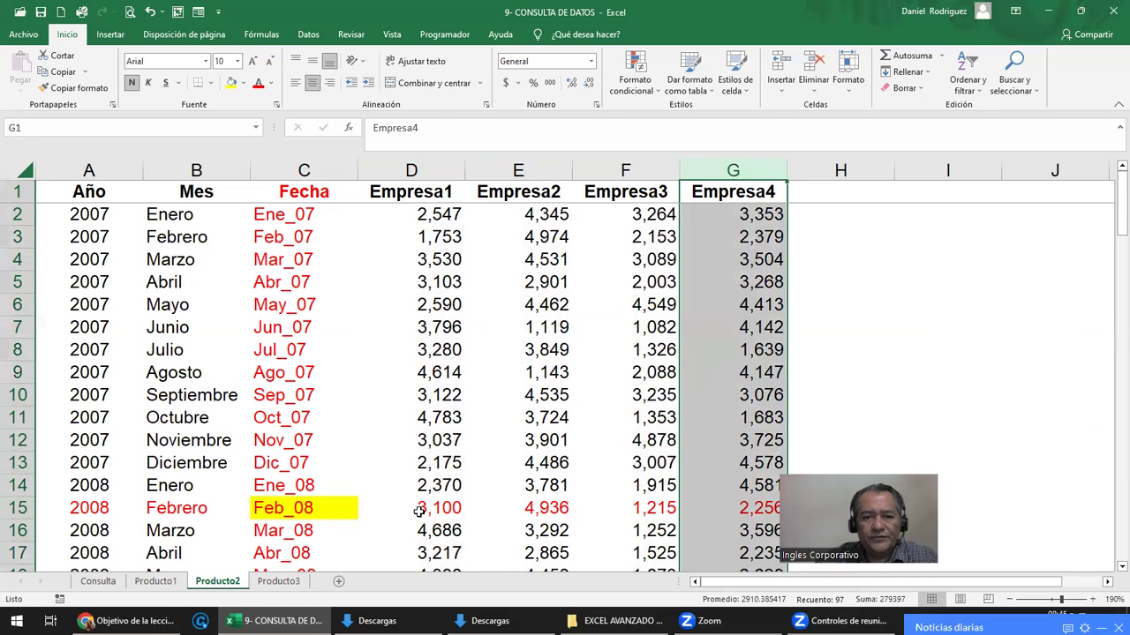
left_click(419, 510)
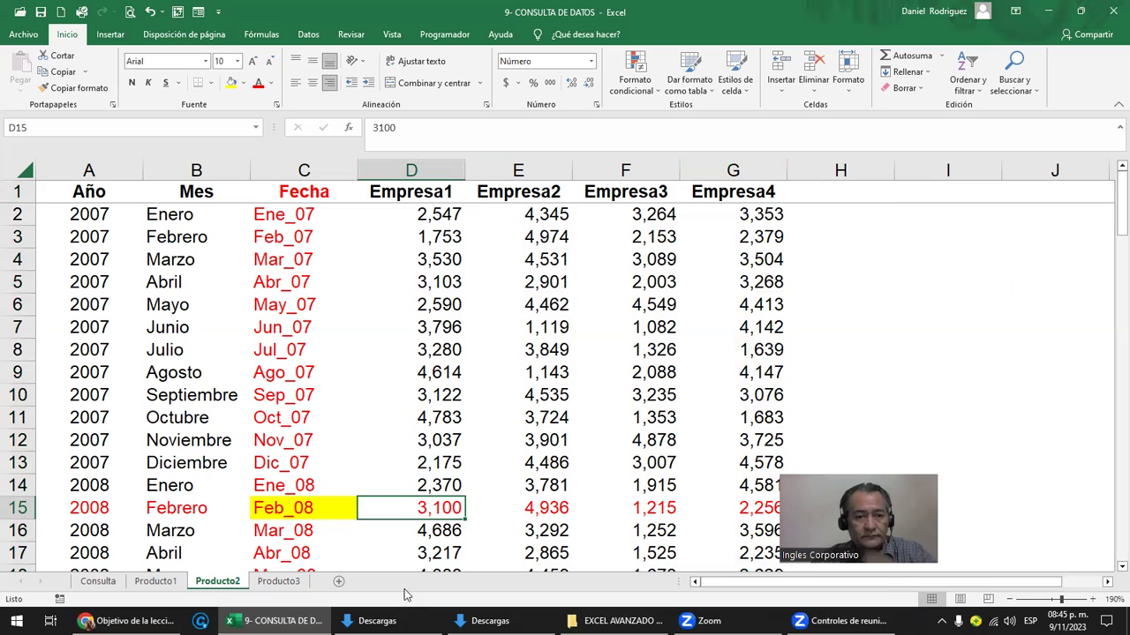
left_click(98, 582)
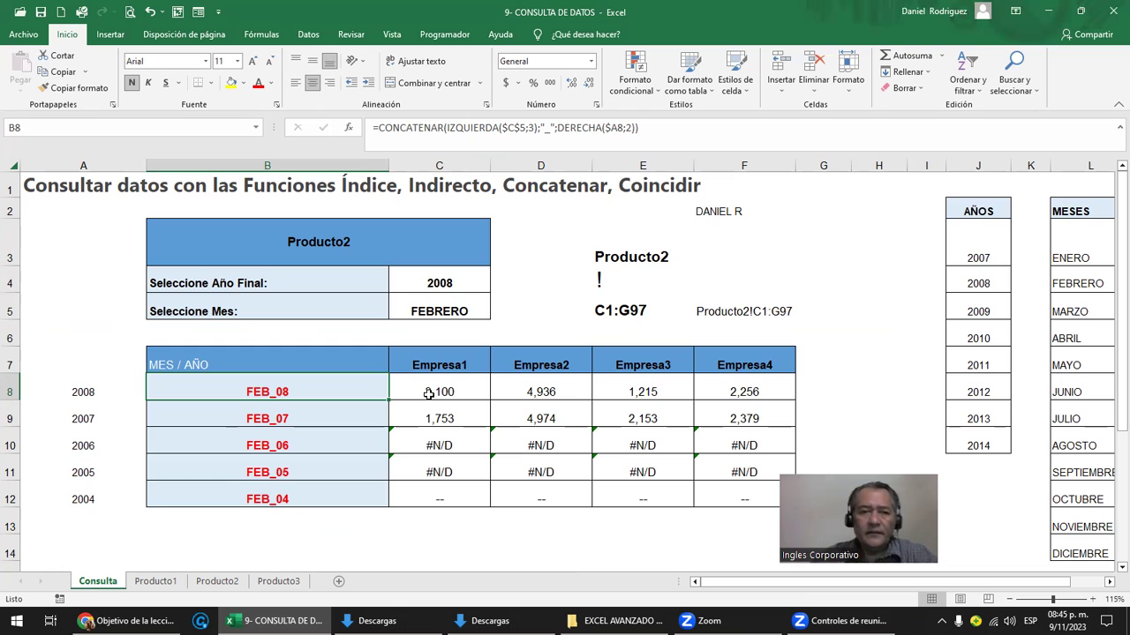
Inspect the column-matching COINCIDIR in C8's INDICE formula, then switch to the Producto2 sheet
double_click(428, 394)
left_click(789, 393)
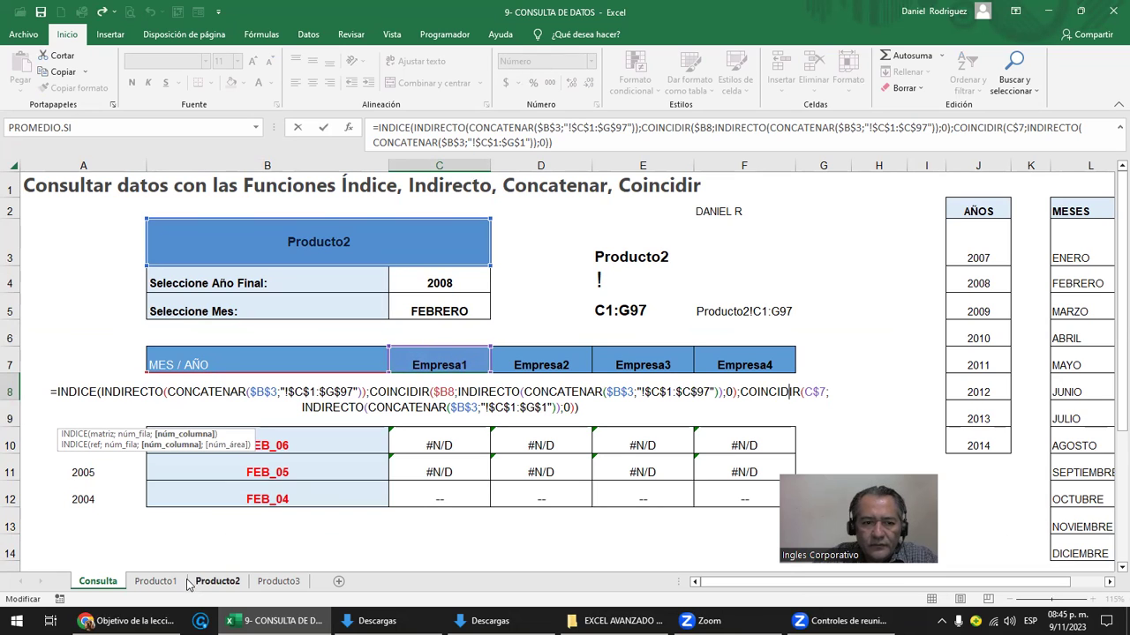
left_click(218, 582)
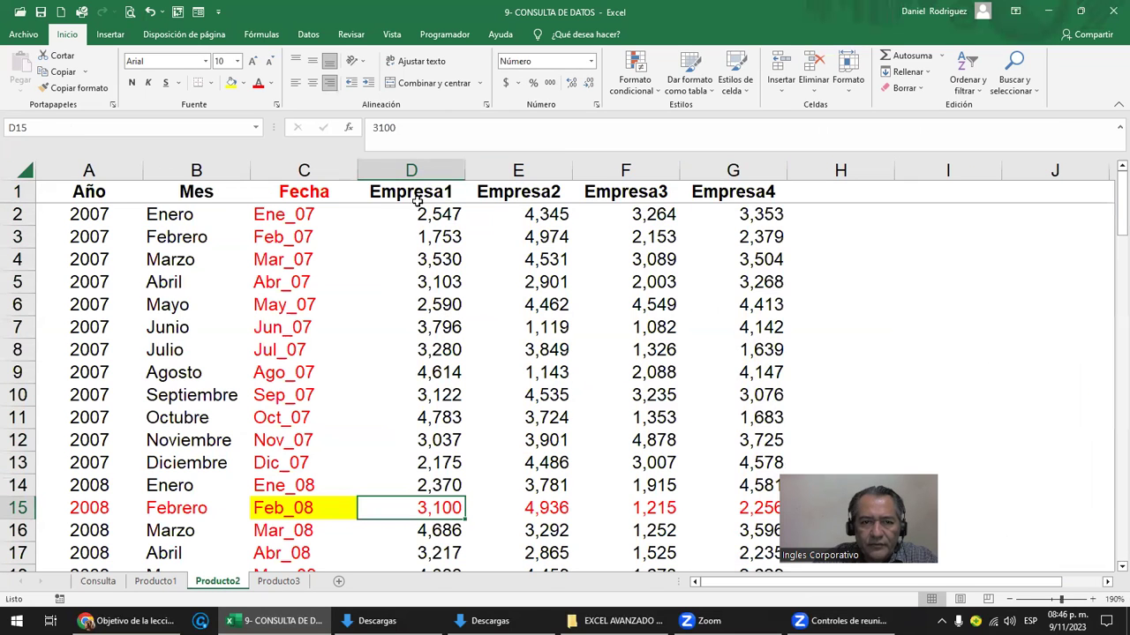
left_click_drag(409, 194, 713, 191)
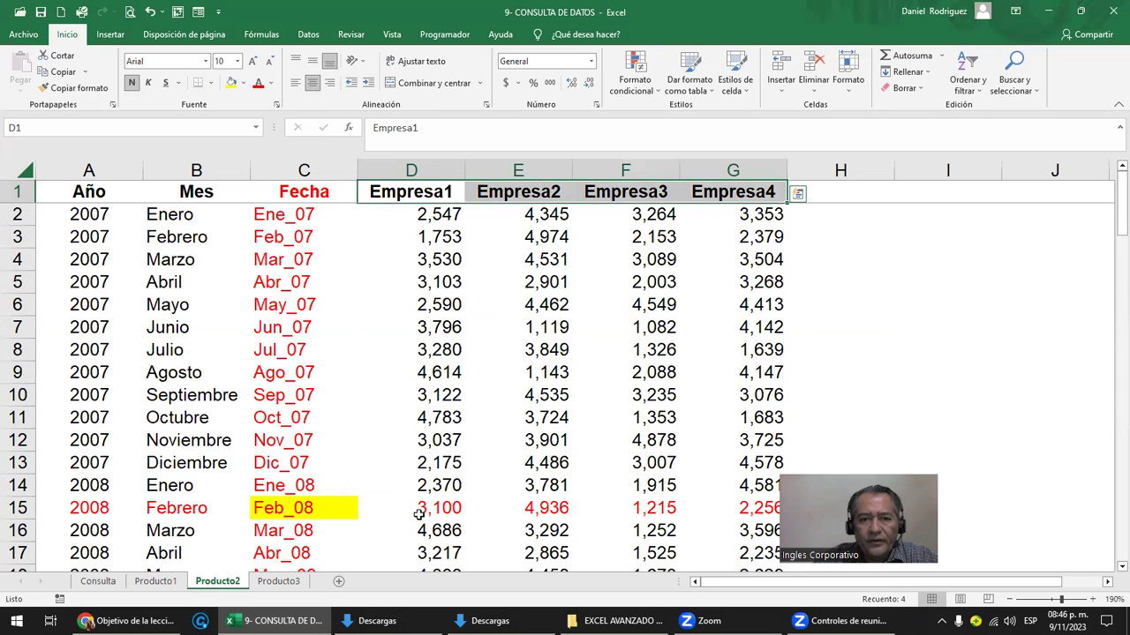
left_click(419, 514)
left_click(411, 193)
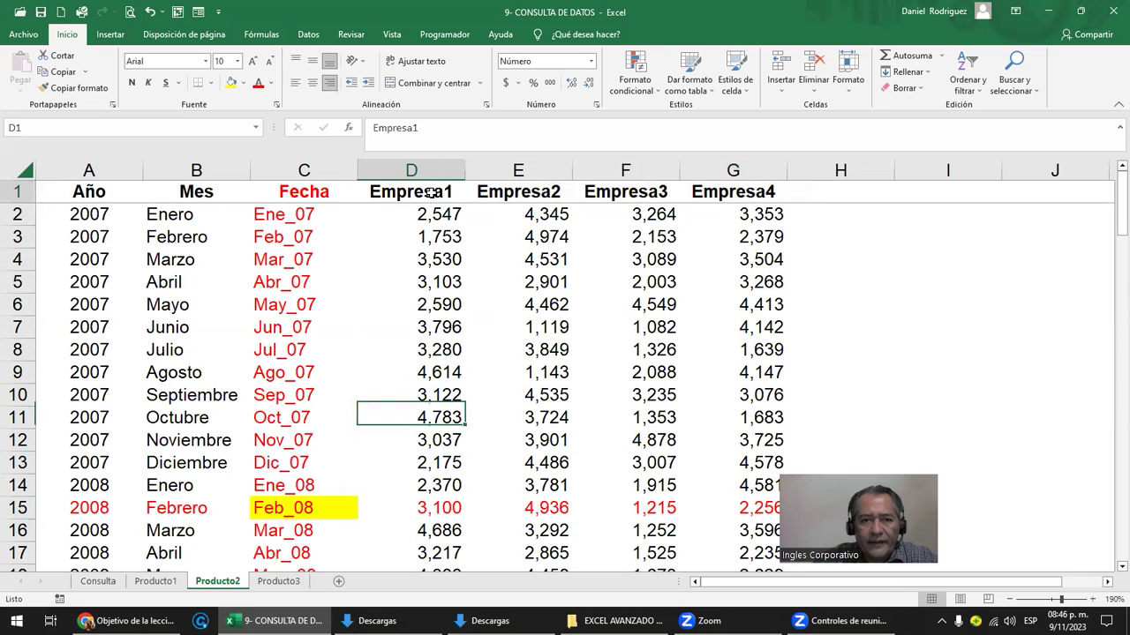
left_click(258, 83)
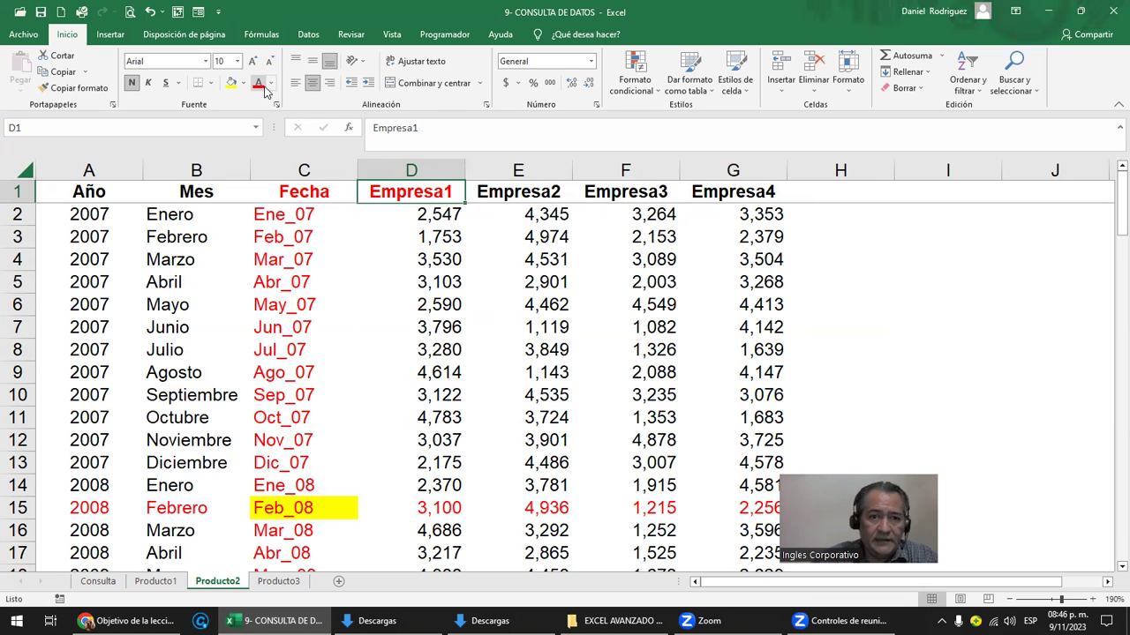
left_click_drag(414, 215, 750, 501)
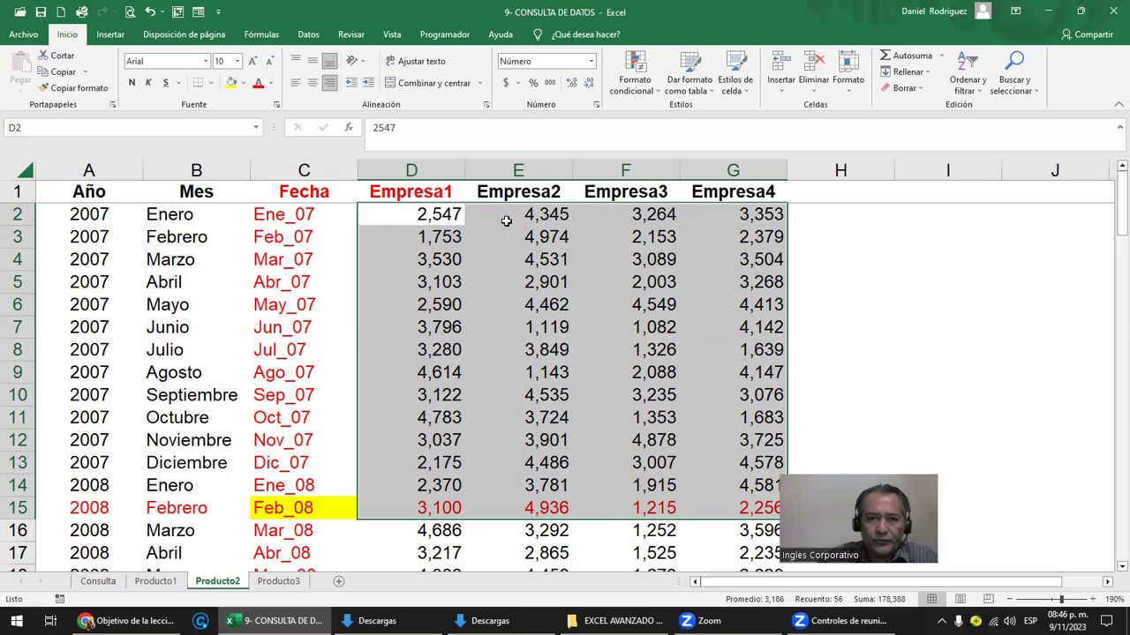
Rename Producto2's D1 header from 'Empresa1' to 'Empresa'
left_click(98, 581)
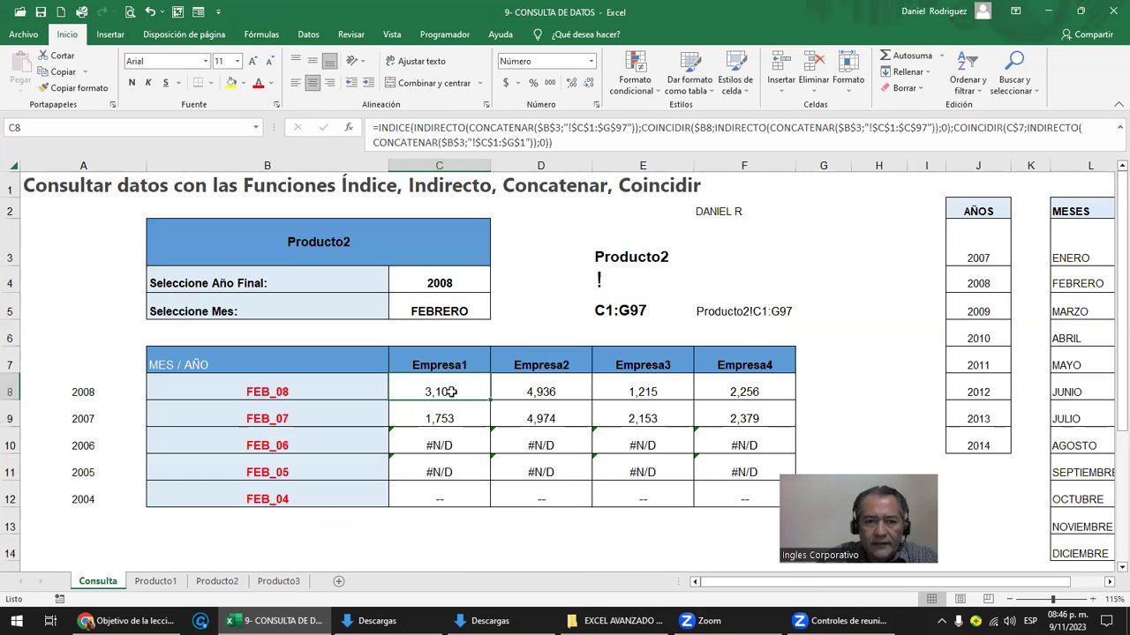
left_click(435, 362)
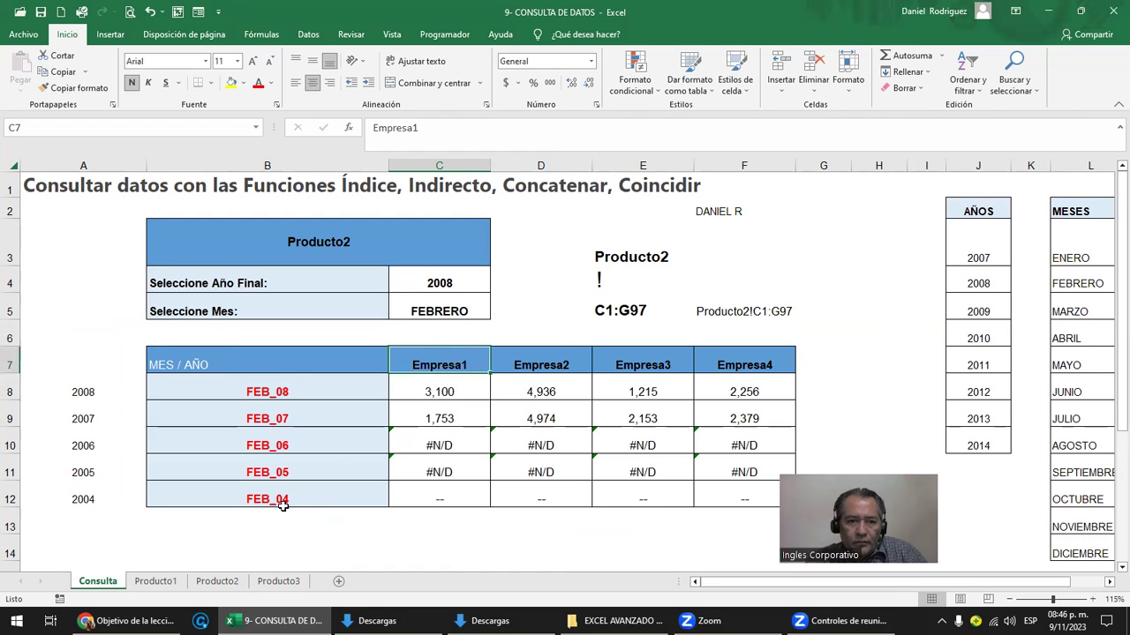
left_click(218, 581)
left_click(427, 192)
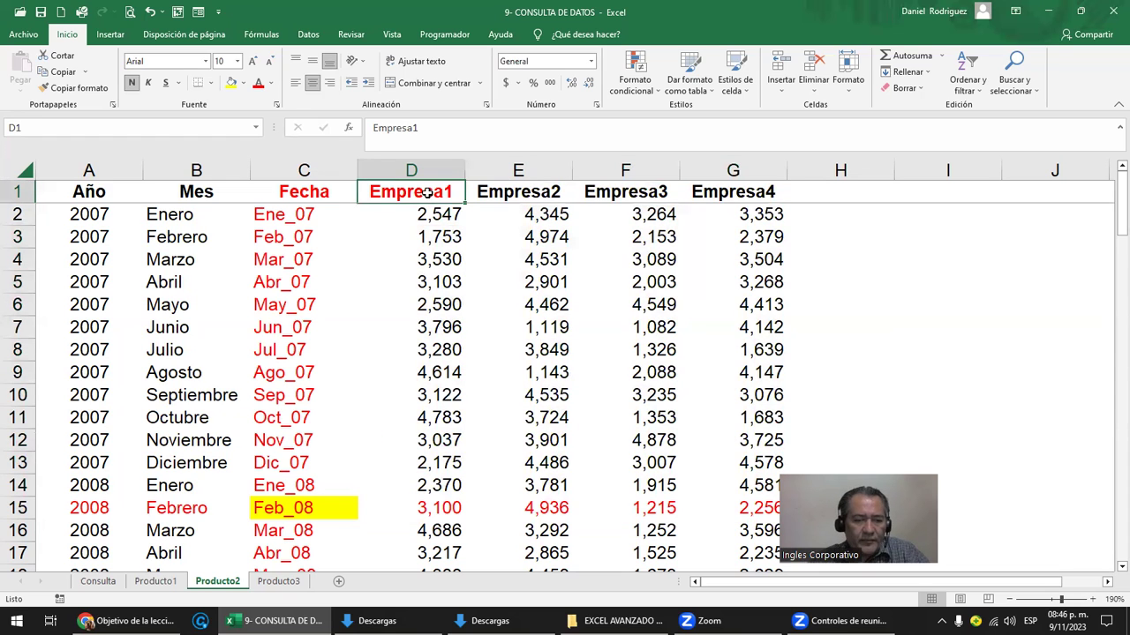
key("F2")
key("BackSpace")
key("Return")
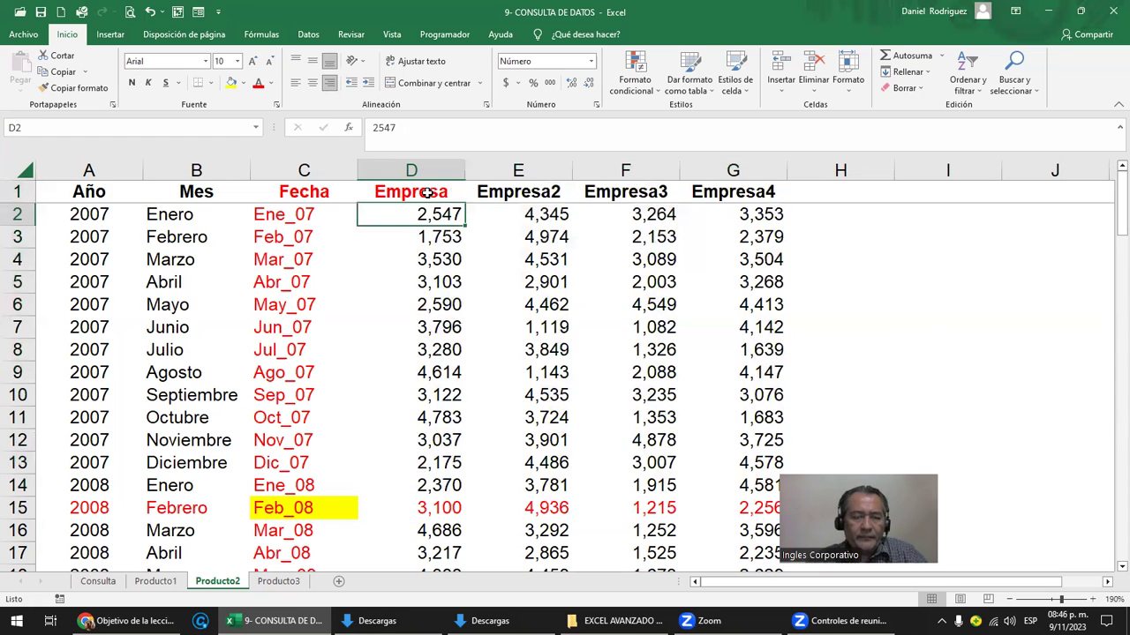
Check C8 on Consulta, rename Producto2's E1 header from 'Empresa2' to 'Empresa1', and view the results
left_click(97, 582)
left_click(447, 394)
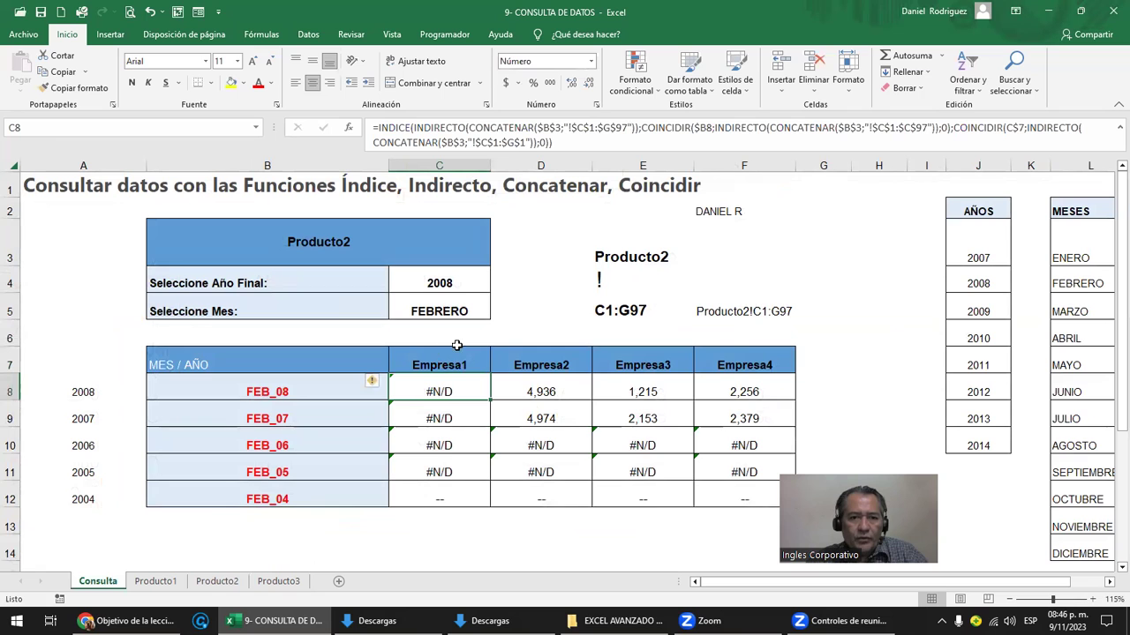
left_click(220, 581)
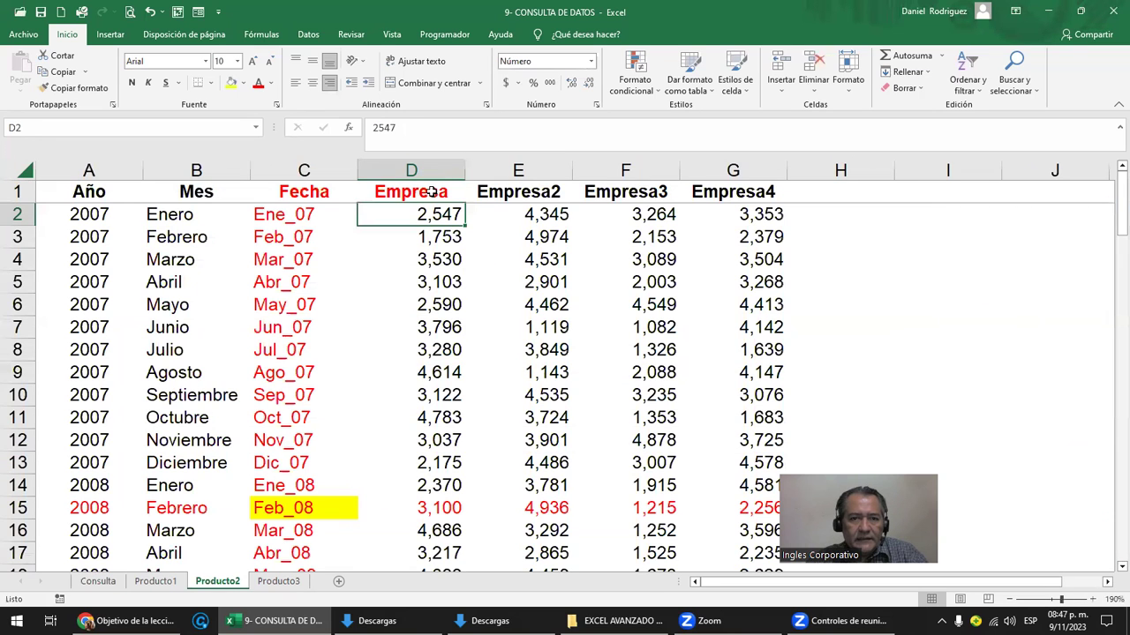
left_click(432, 191)
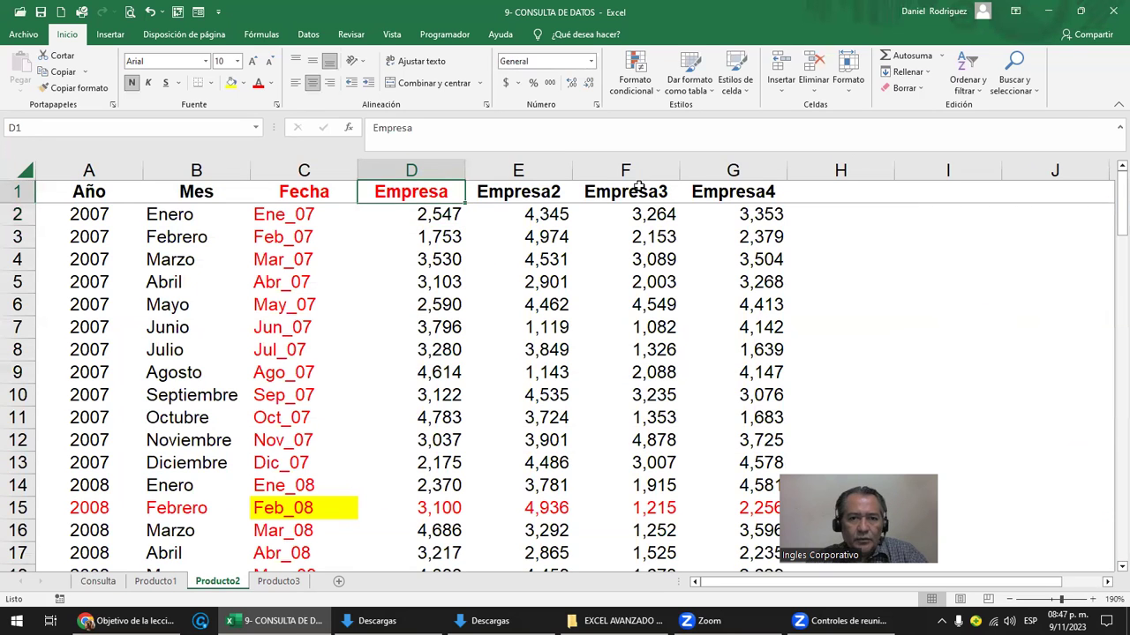
left_click(528, 194)
key("F2")
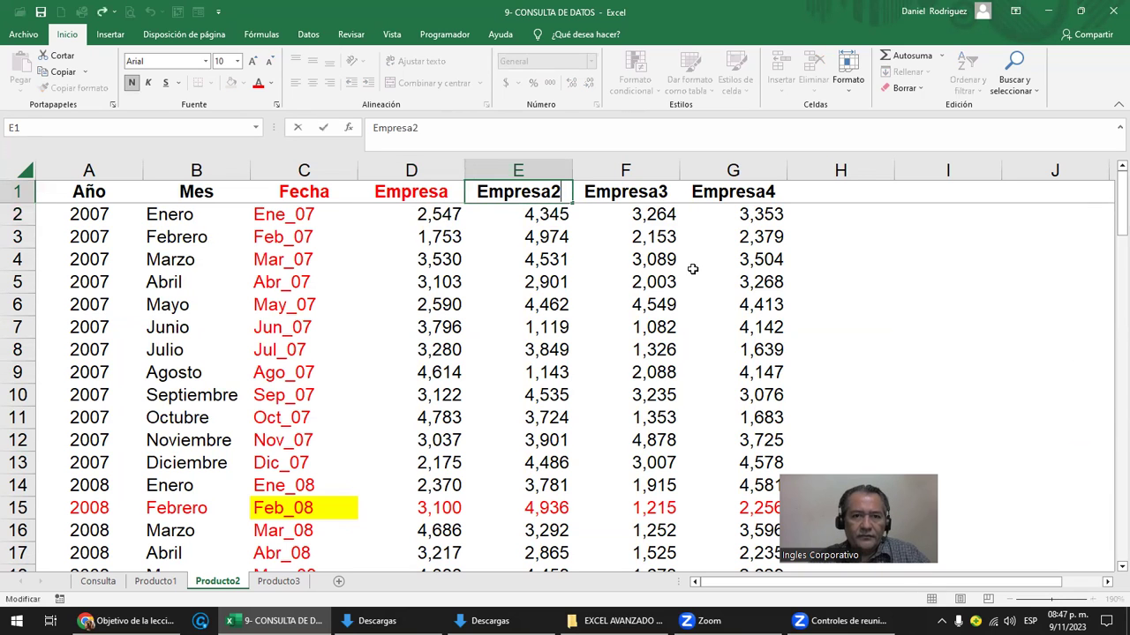
key("BackSpace")
type("1")
key("Return")
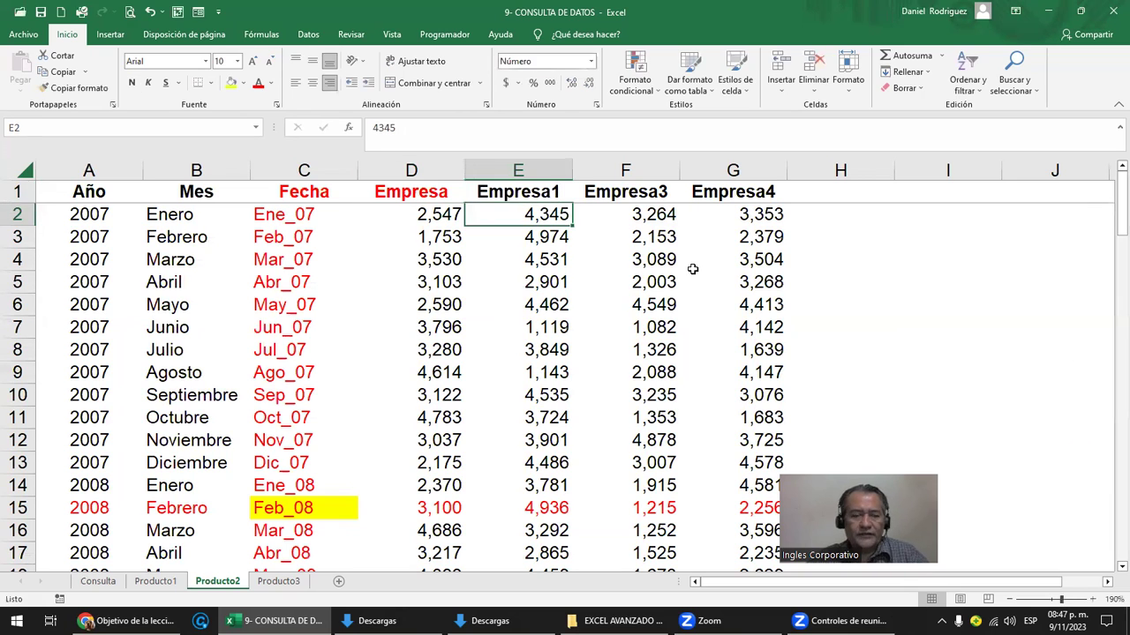
left_click(98, 582)
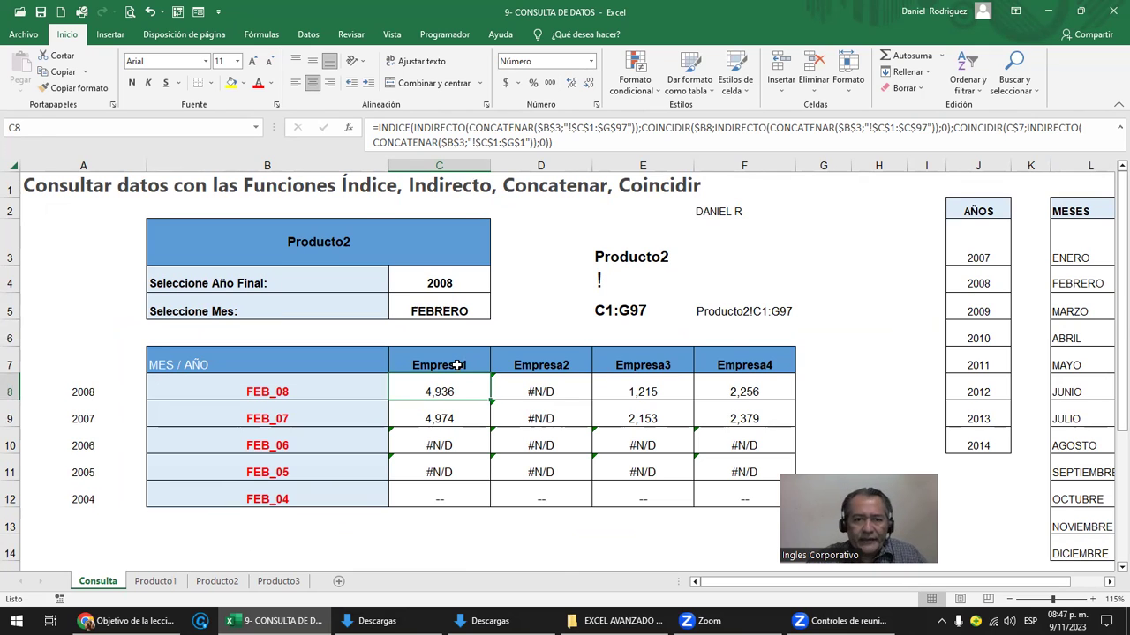
Compare Consulta's Empresa headers with Producto2's header row D1:G1
left_click(488, 360)
left_click_drag(488, 360, 737, 363)
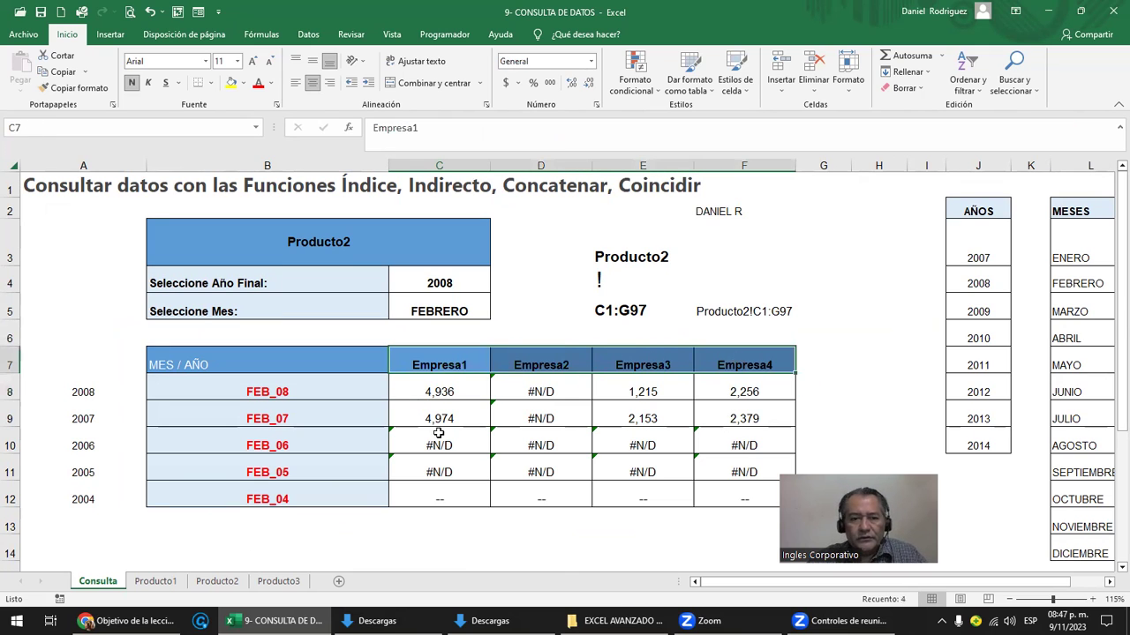
left_click(216, 582)
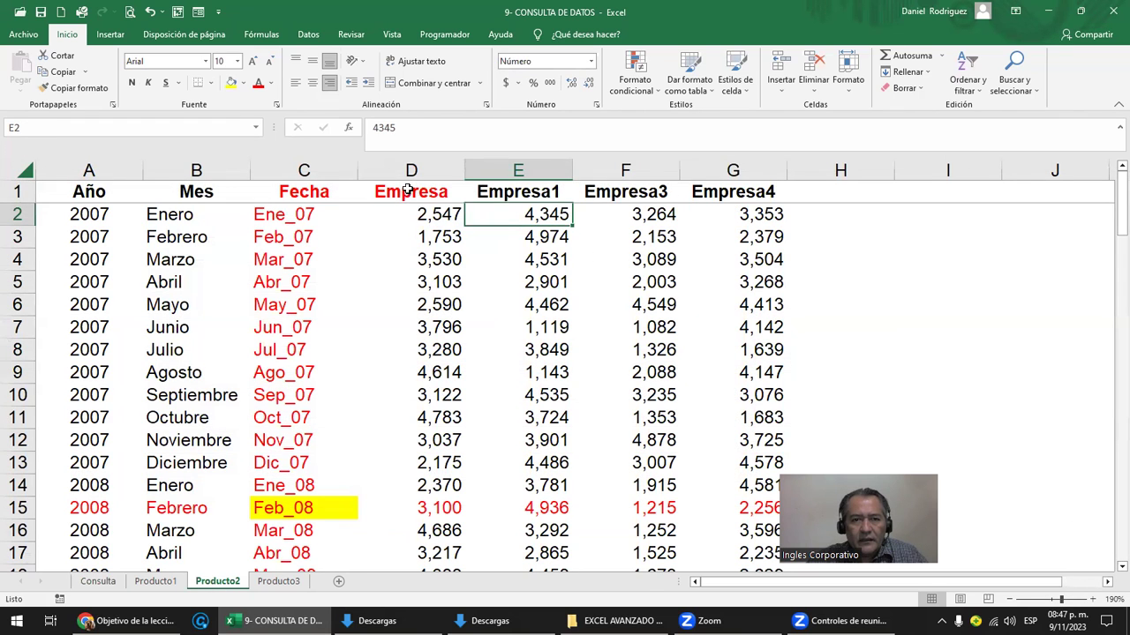
left_click_drag(408, 190, 749, 192)
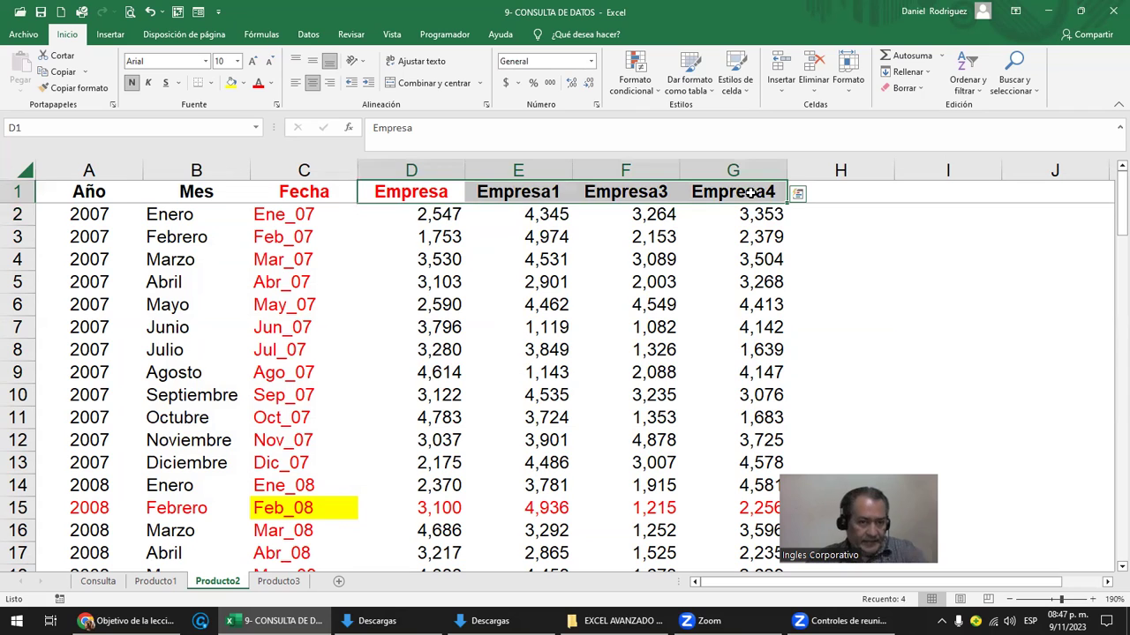
Change Producto2's E1 back to Empresa2 and D1 to Empresa1, then go to Producto1
left_click(521, 190)
key("F2")
key("BackSpace")
type("2")
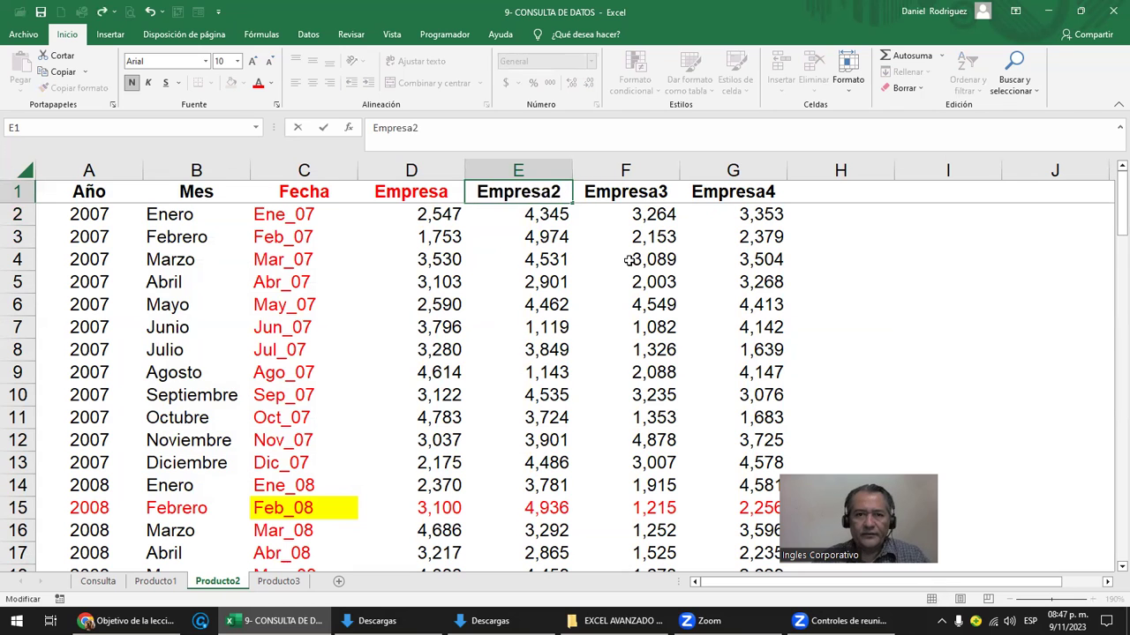
key("Return")
key("Up")
key("Left")
key("F2")
type("1")
key("Return")
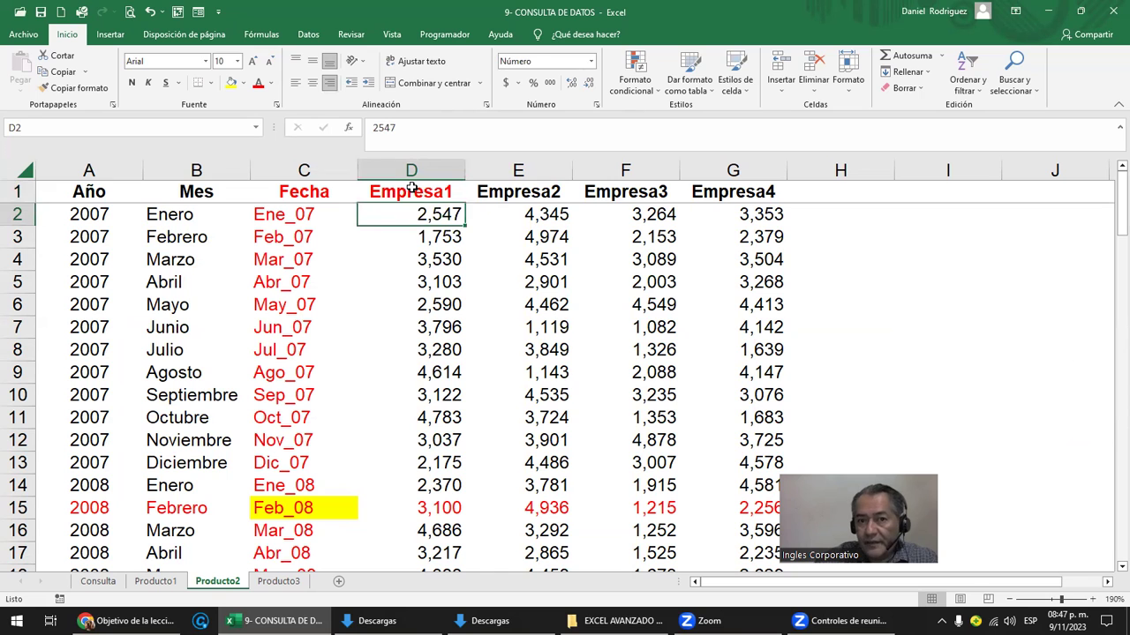
left_click(411, 189)
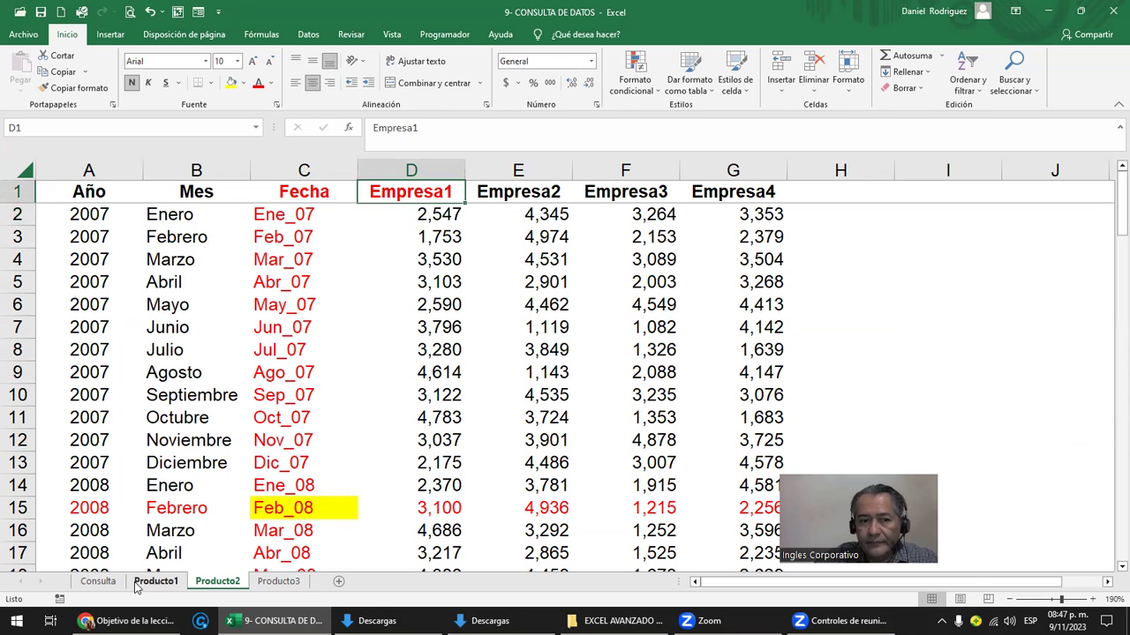
left_click(157, 582)
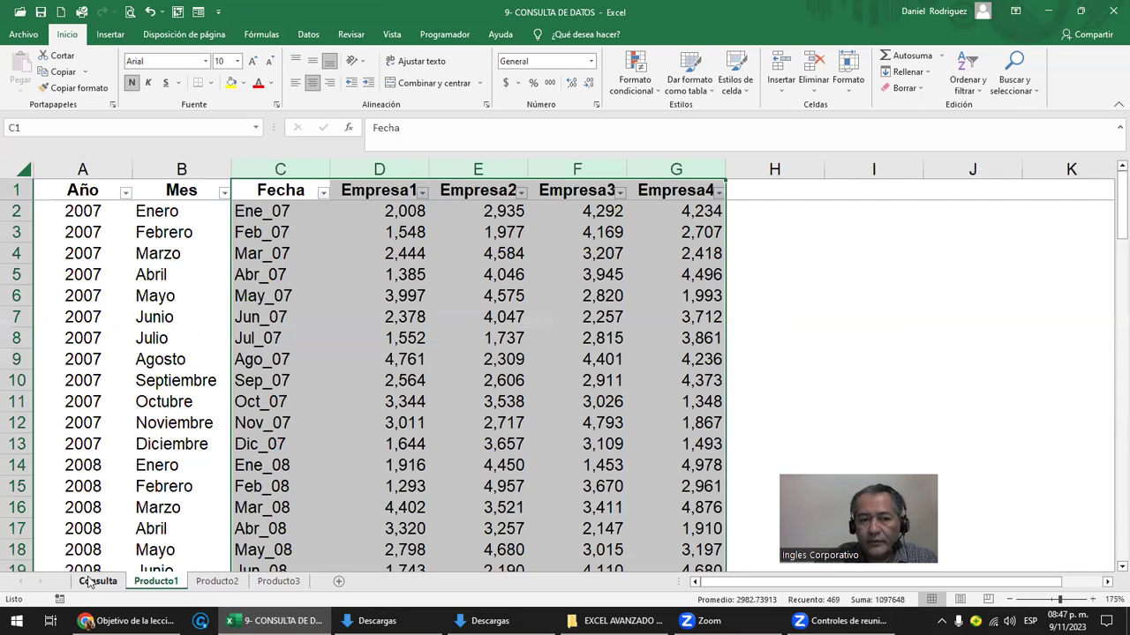
Check Consulta's FEB_08 Empresa1 lookup result in C8 against its header
left_click(98, 582)
left_click(428, 391)
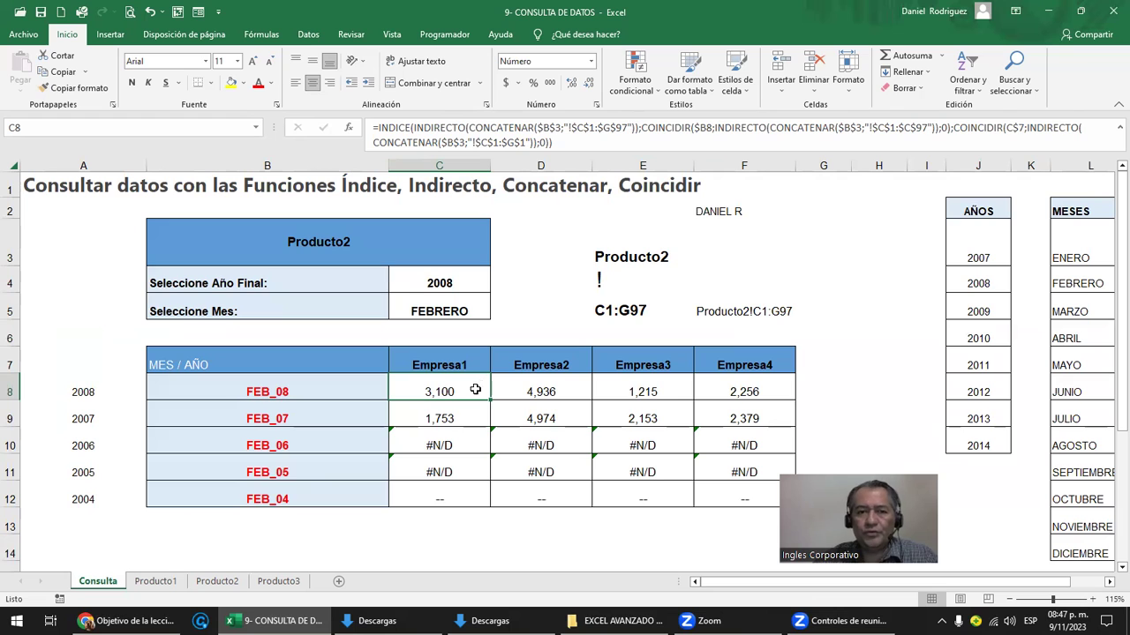
left_click(452, 368)
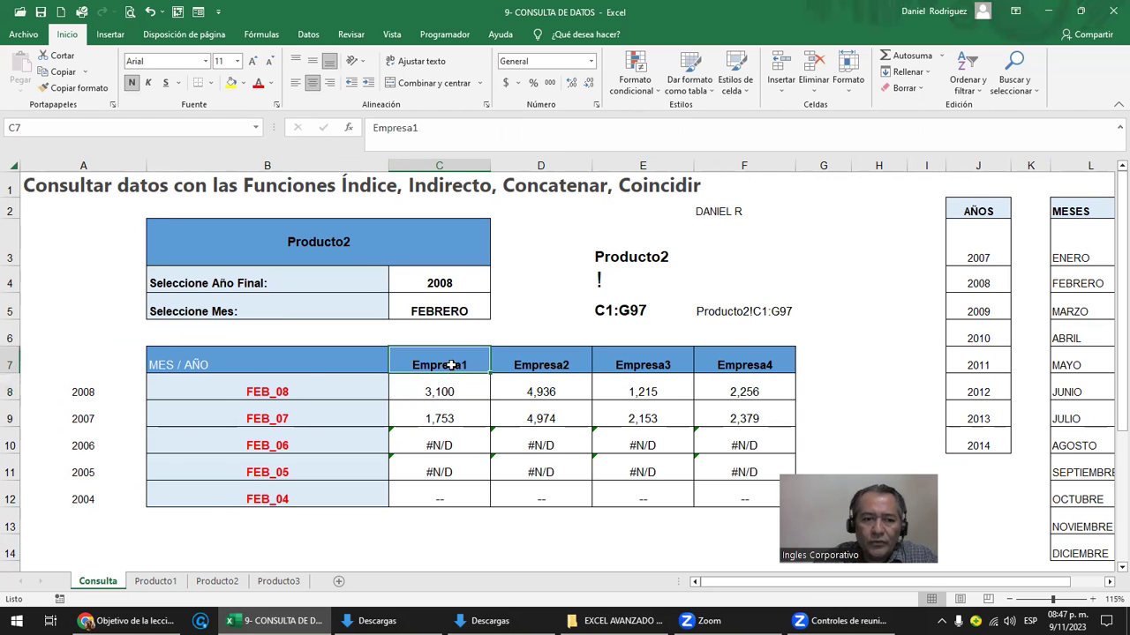
On Producto2, inspect the Feb_08 row's 3,100 Empresa1 value, its date formula, and the Empresa figures
left_click(216, 581)
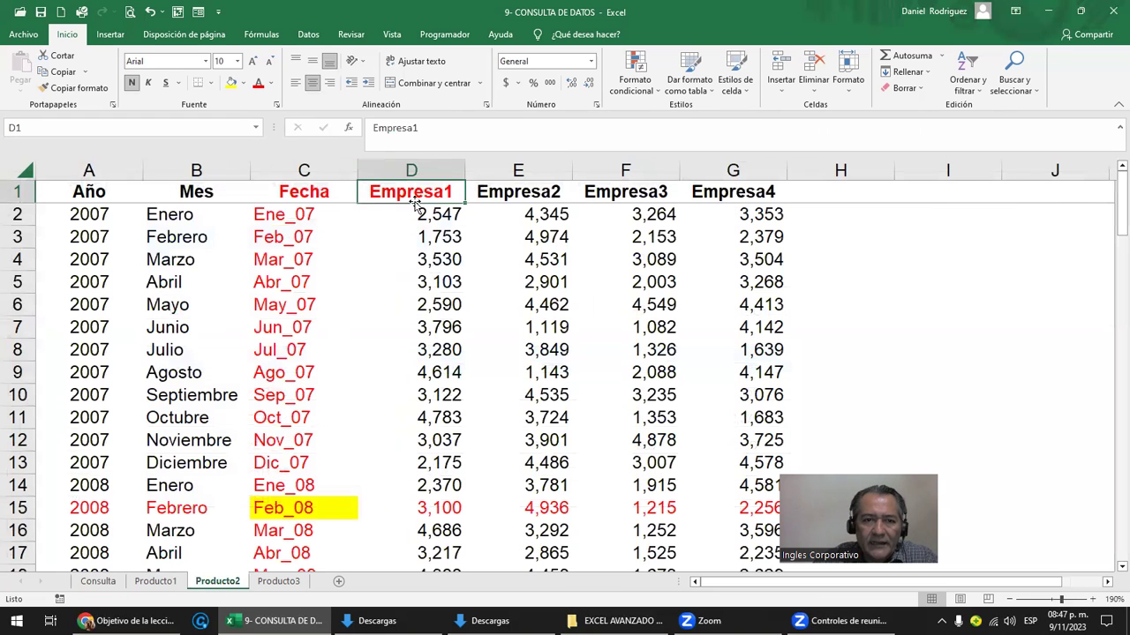
left_click(440, 506)
left_click(278, 515)
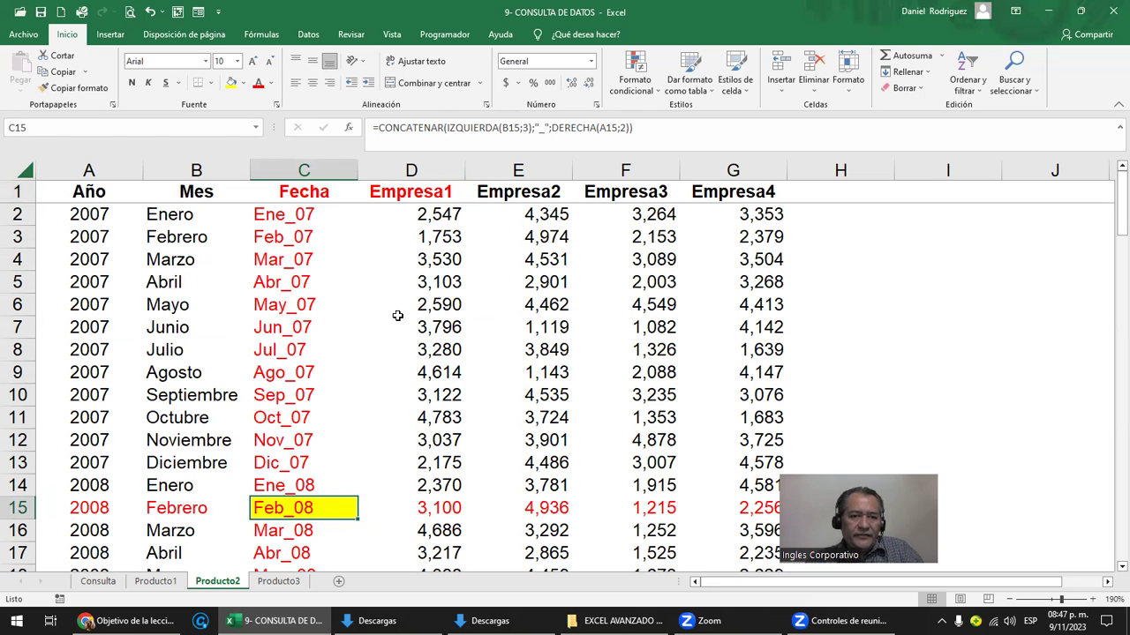
left_click(413, 194, "ctrl")
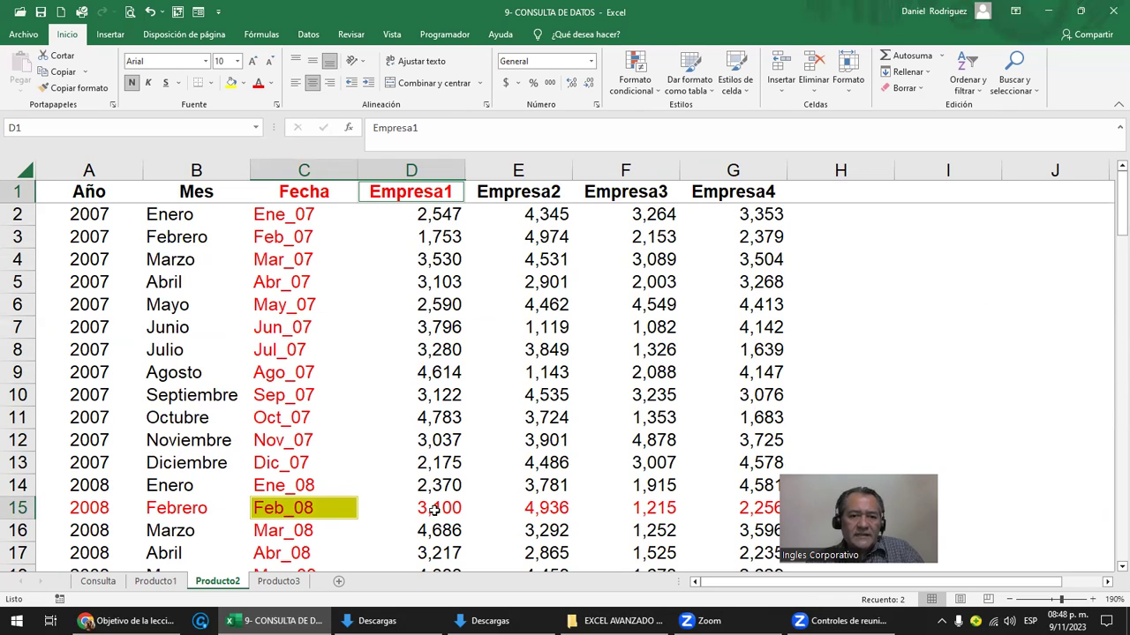
left_click(434, 507)
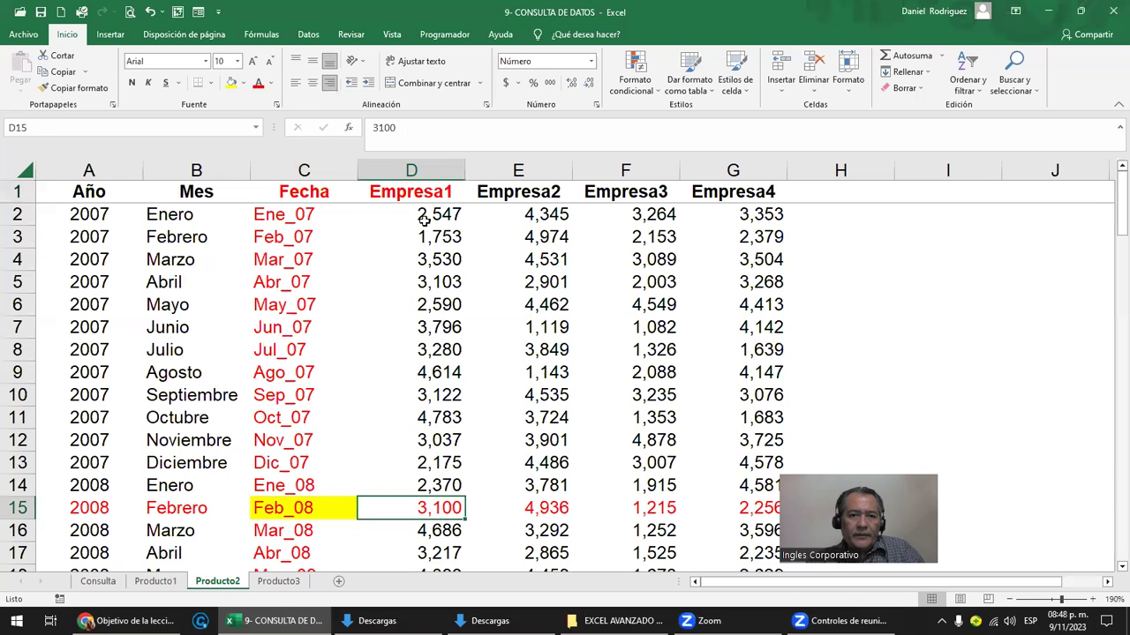
left_click_drag(424, 221, 736, 498)
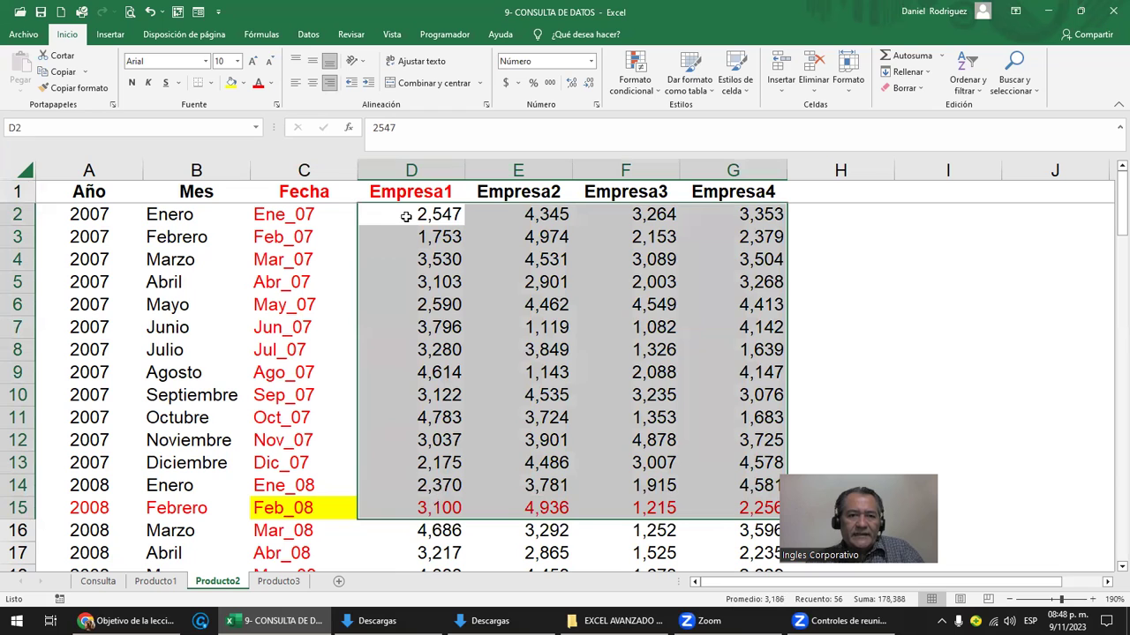
left_click(442, 510)
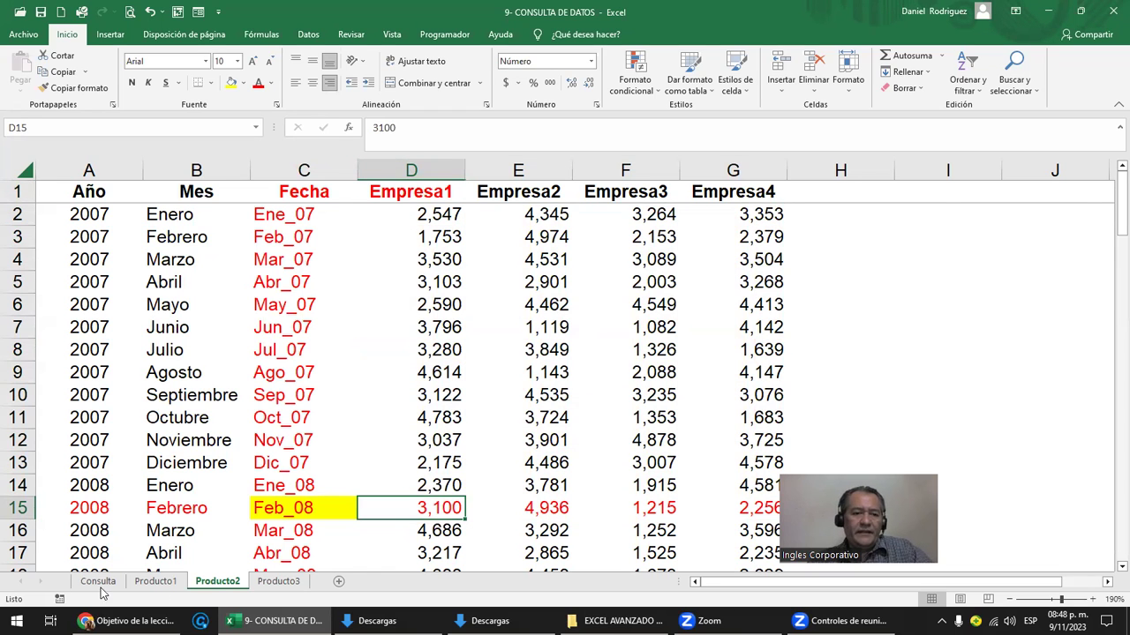
left_click(97, 582)
Review the row 8 lookup formulas for Empresa1 through Empresa4
left_click(438, 392)
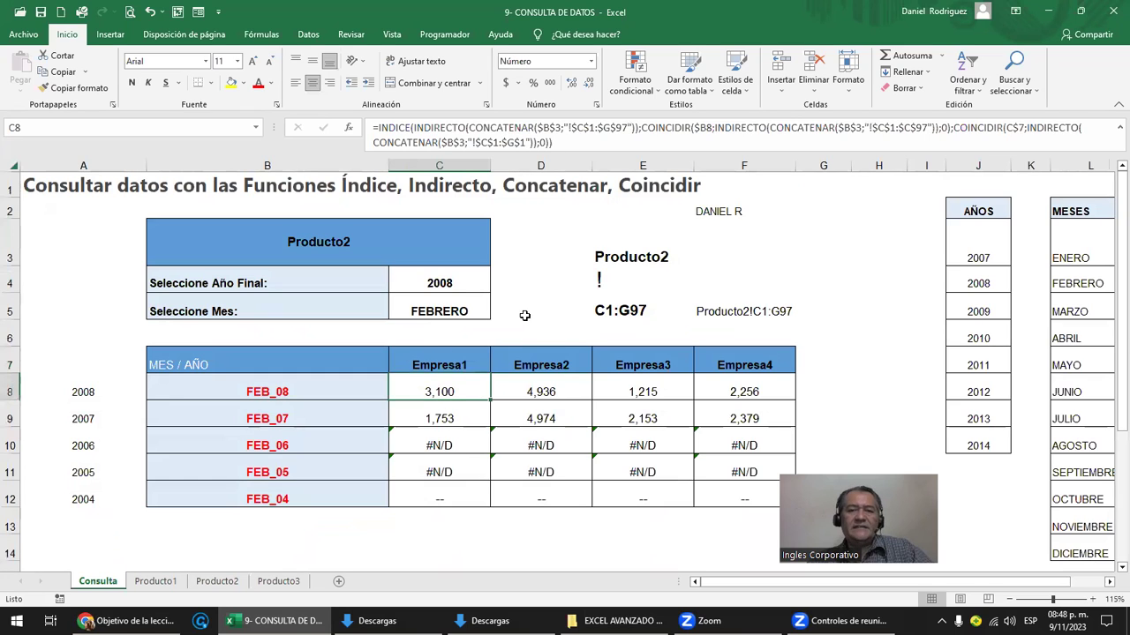
left_click(539, 390)
left_click(445, 390)
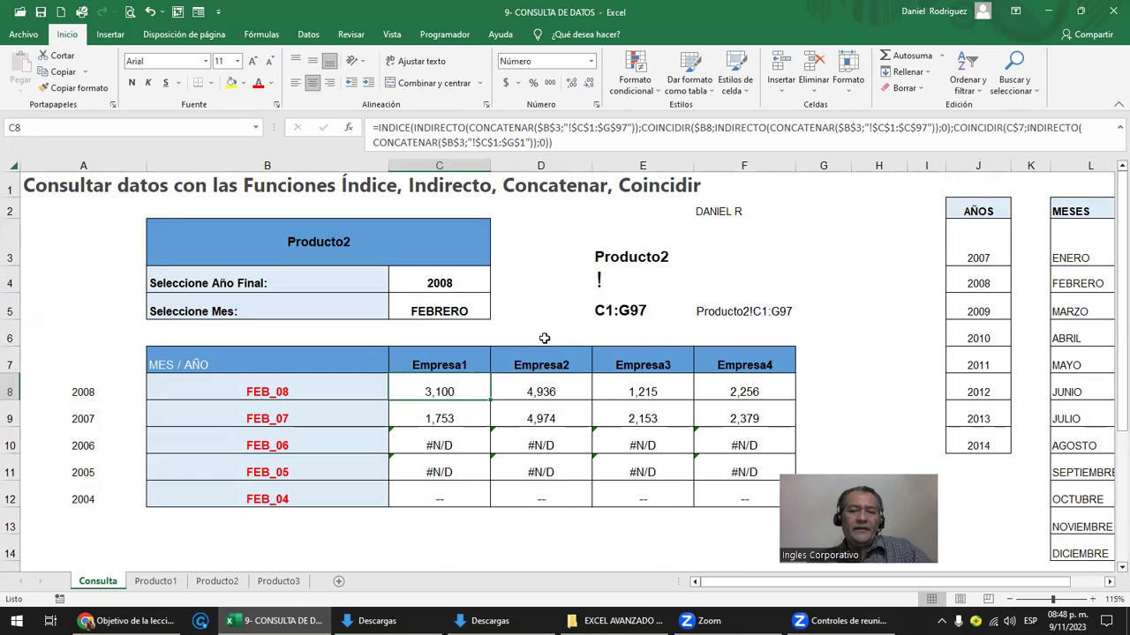
left_click(542, 391)
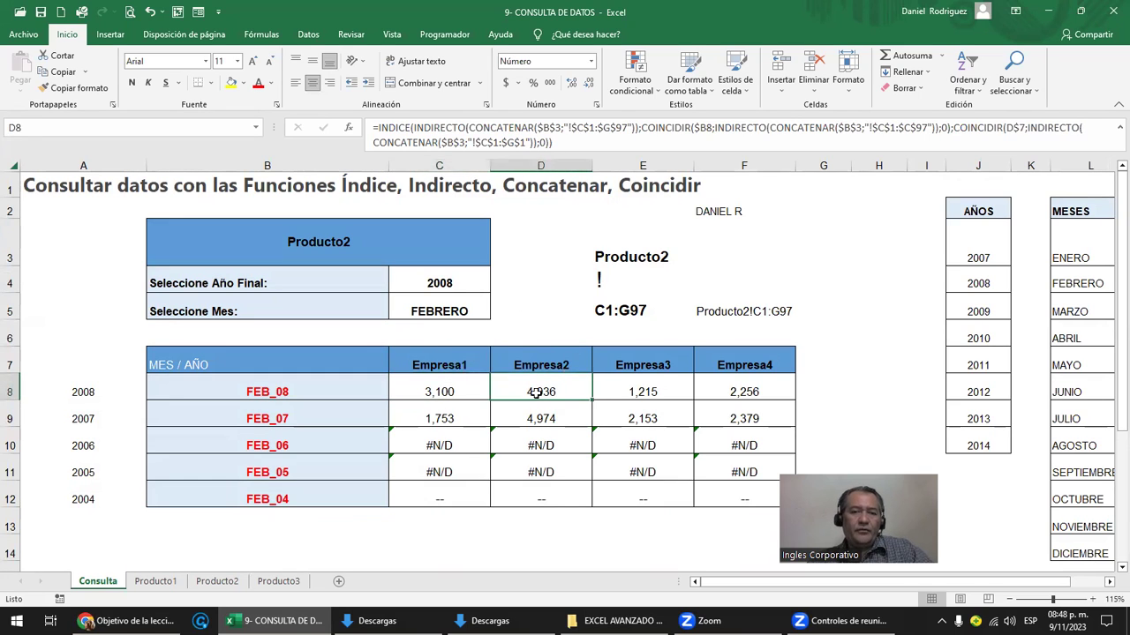
left_click(642, 395)
left_click(750, 386)
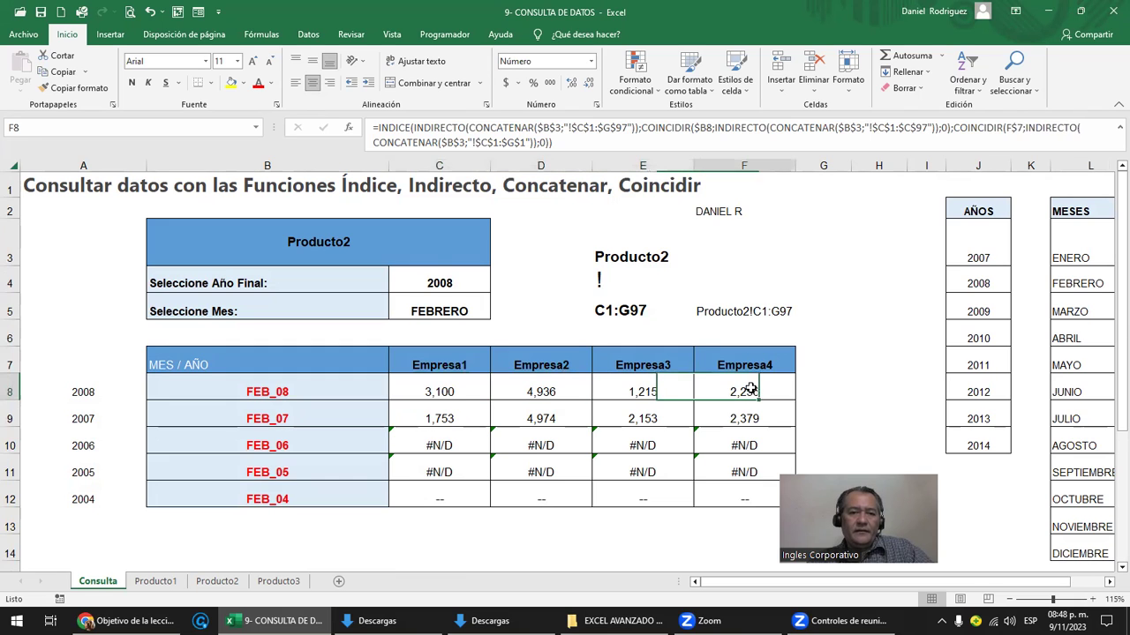
Set the final year in C4 to 2014
left_click(481, 293)
type("2014")
key("Return")
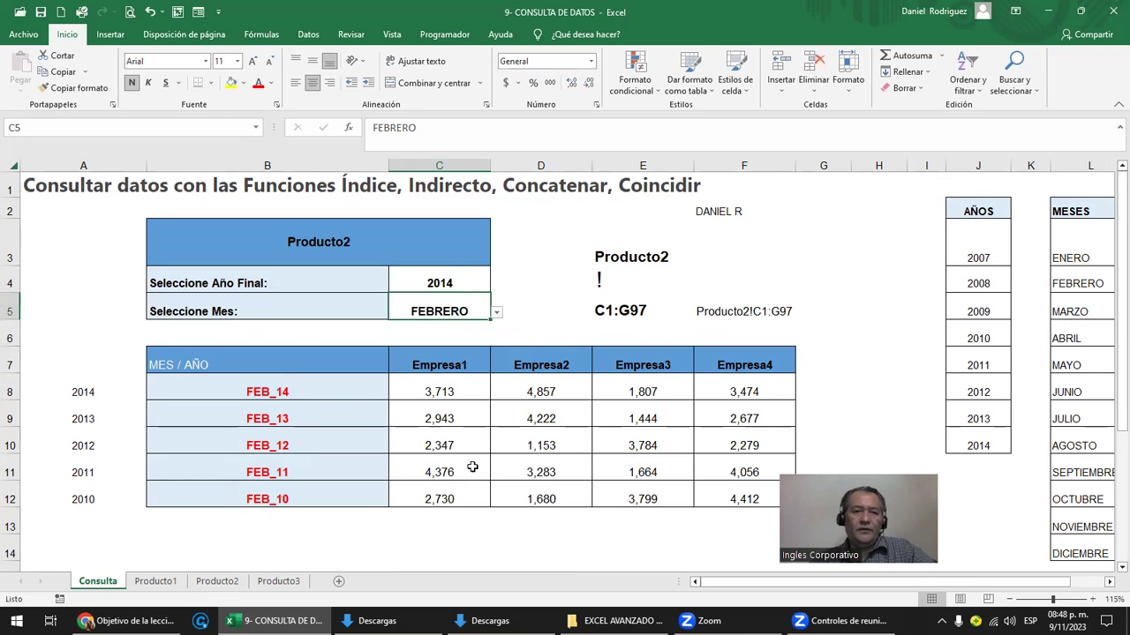
Clear the contents of lookup table rows 9 to 12
left_click(353, 396)
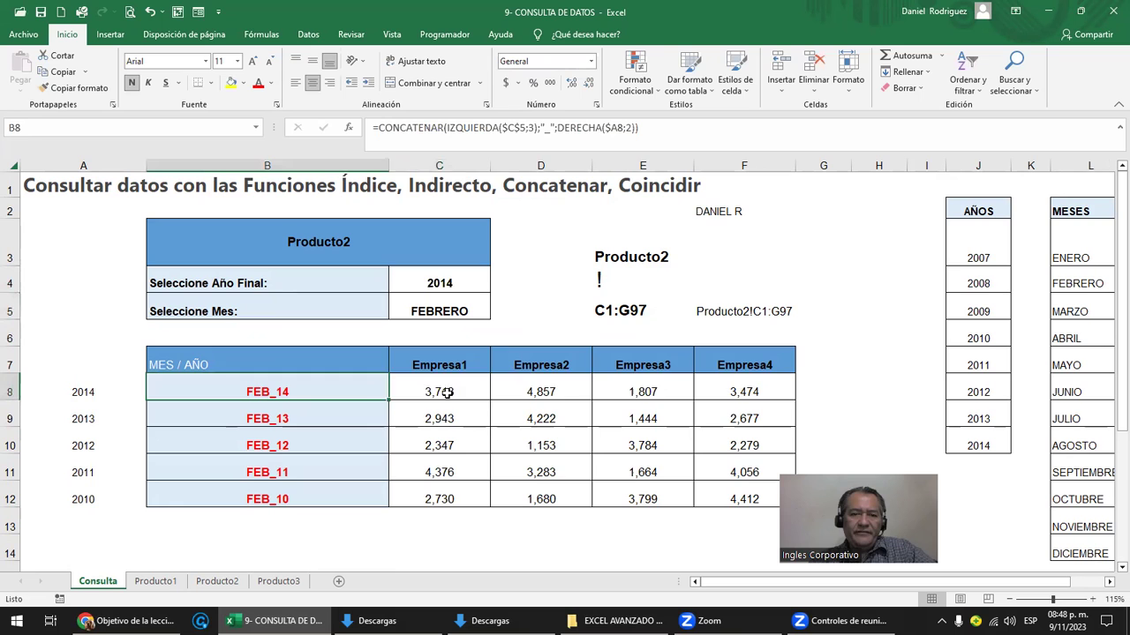
left_click_drag(447, 393, 777, 393)
left_click_drag(385, 421, 775, 503)
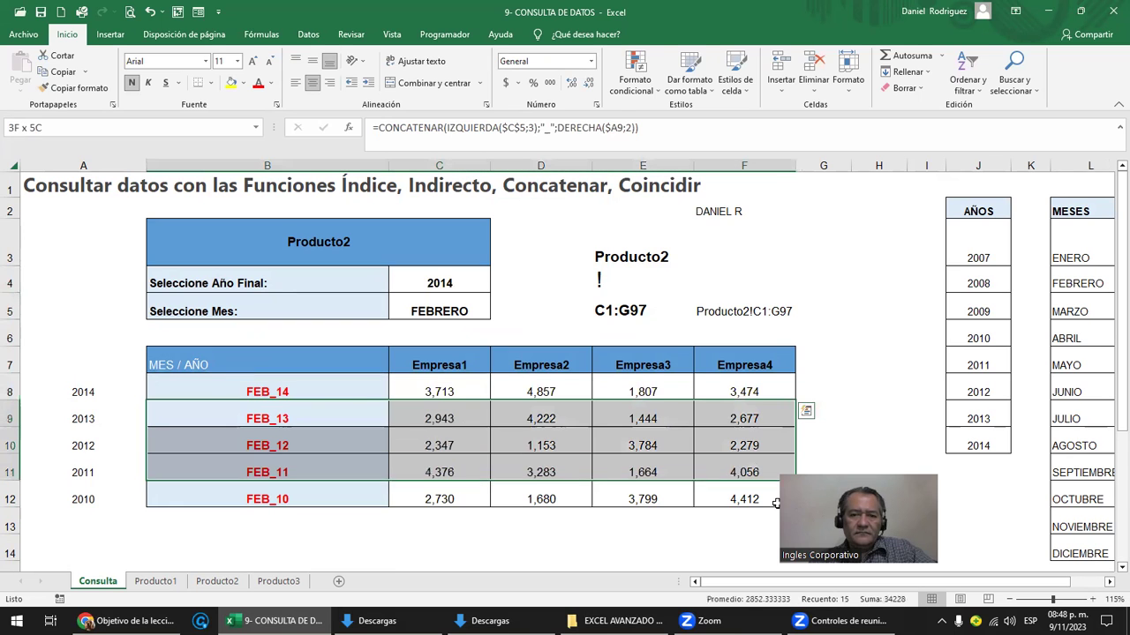
key("Delete")
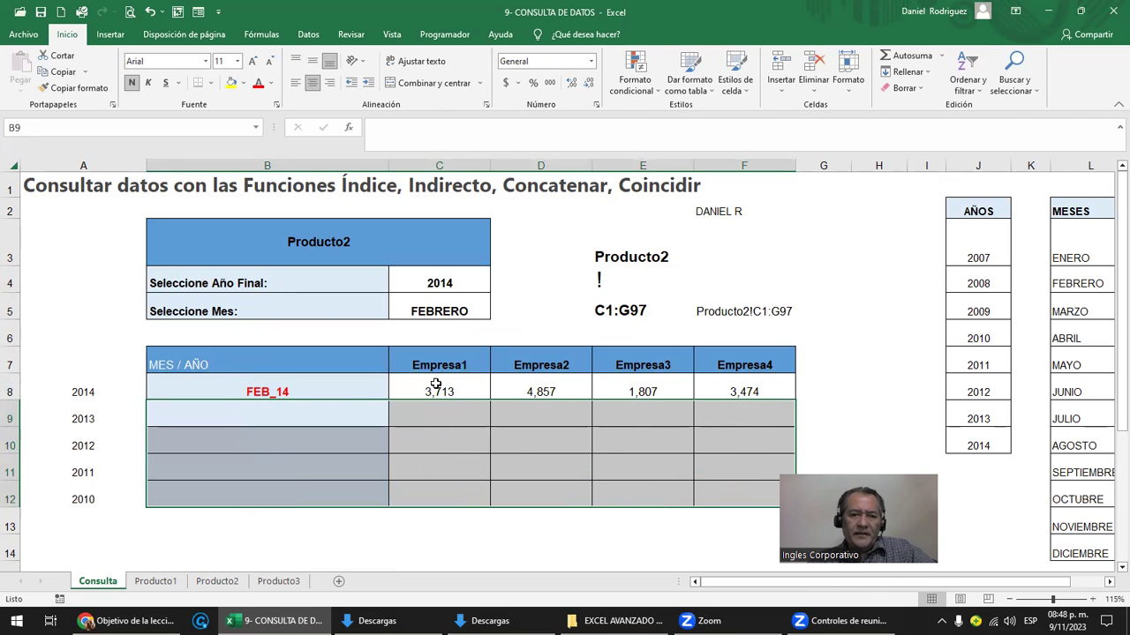
Fill row 8's formulas down through row 12 to restore FEB_13 to FEB_10
left_click(435, 386)
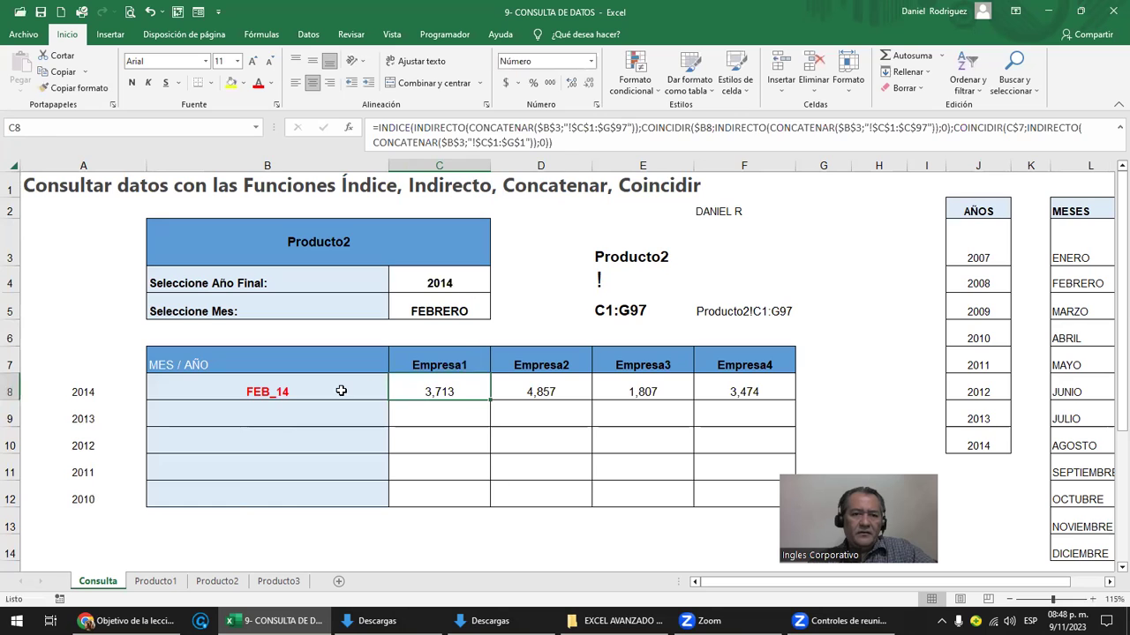
left_click_drag(341, 391, 759, 393)
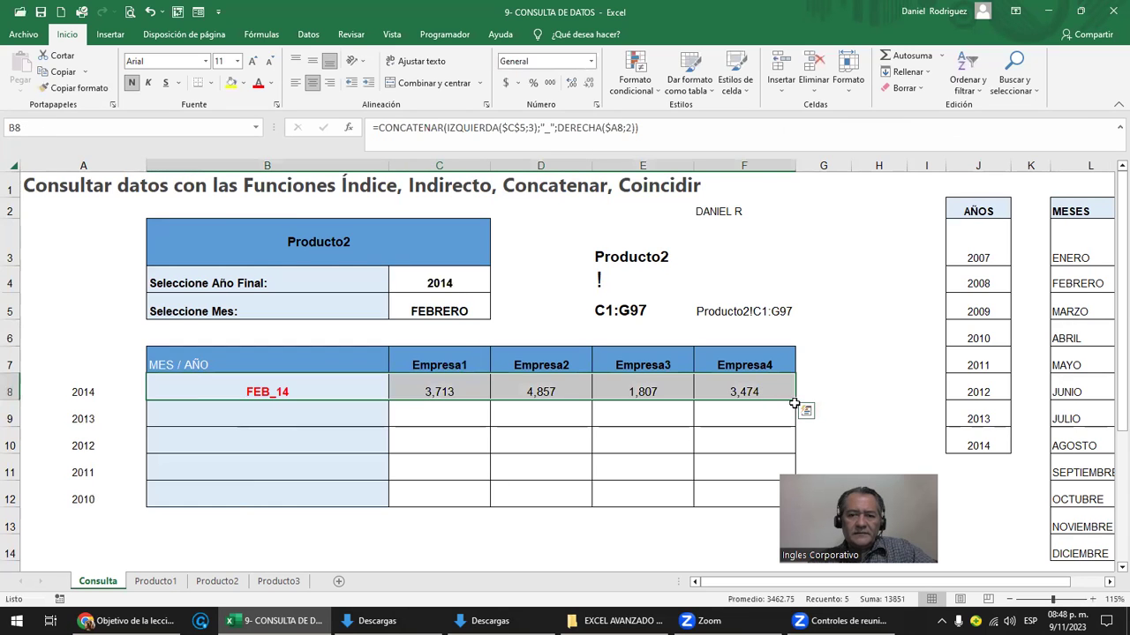
mouse_move(336, 398)
left_mouse_down()
mouse_move(800, 400)
mouse_move(794, 499)
left_mouse_up()
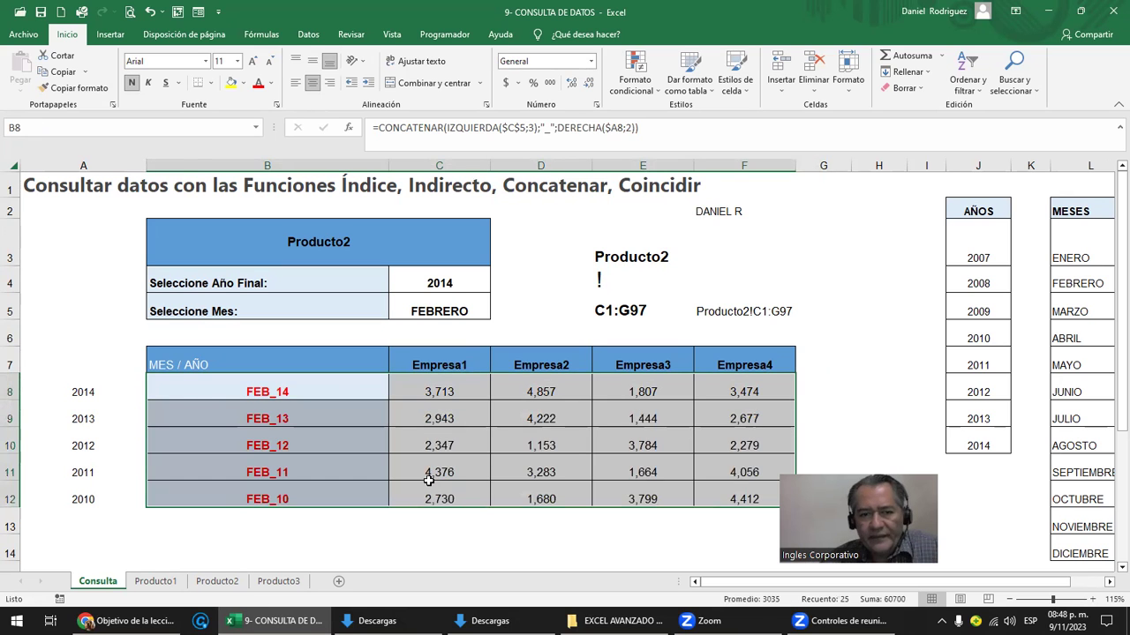
left_click(344, 541)
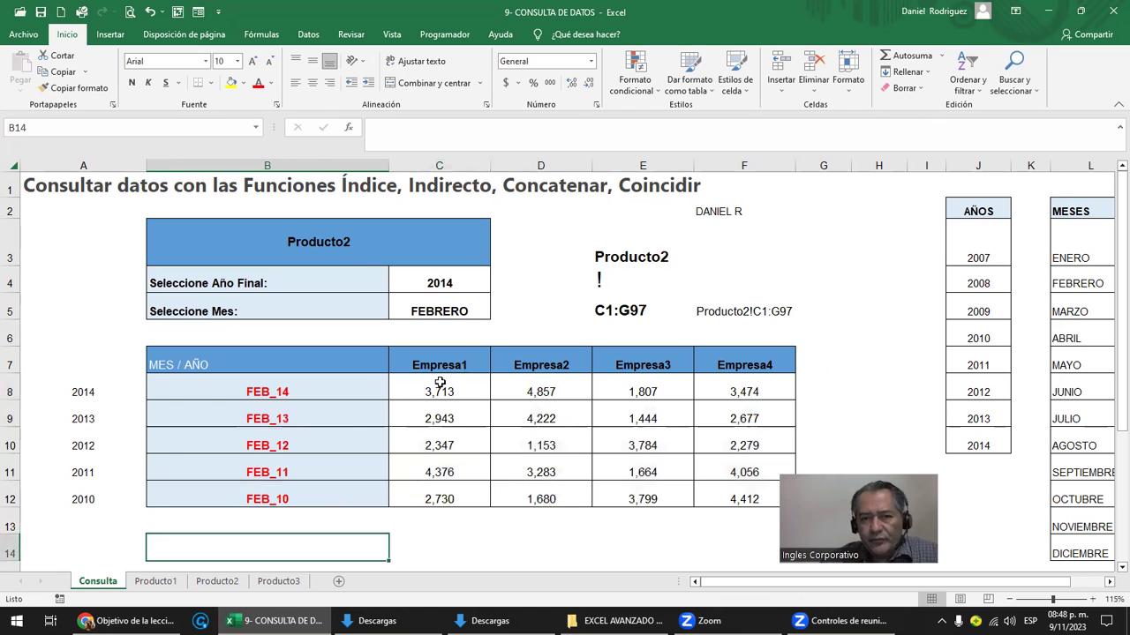
left_click(436, 386)
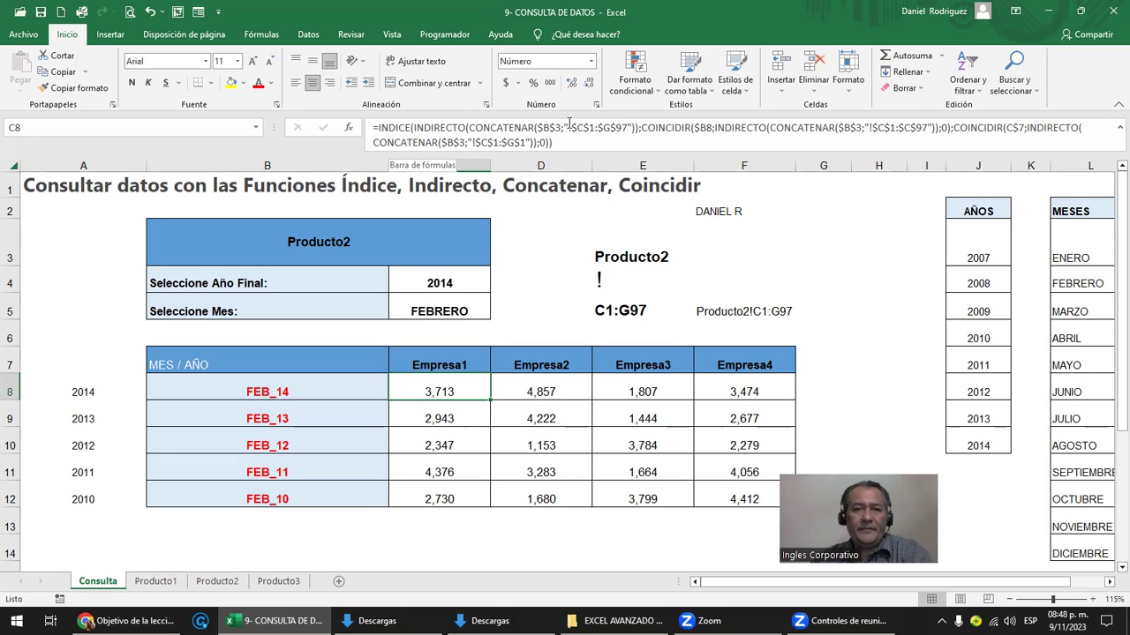
left_click(393, 127)
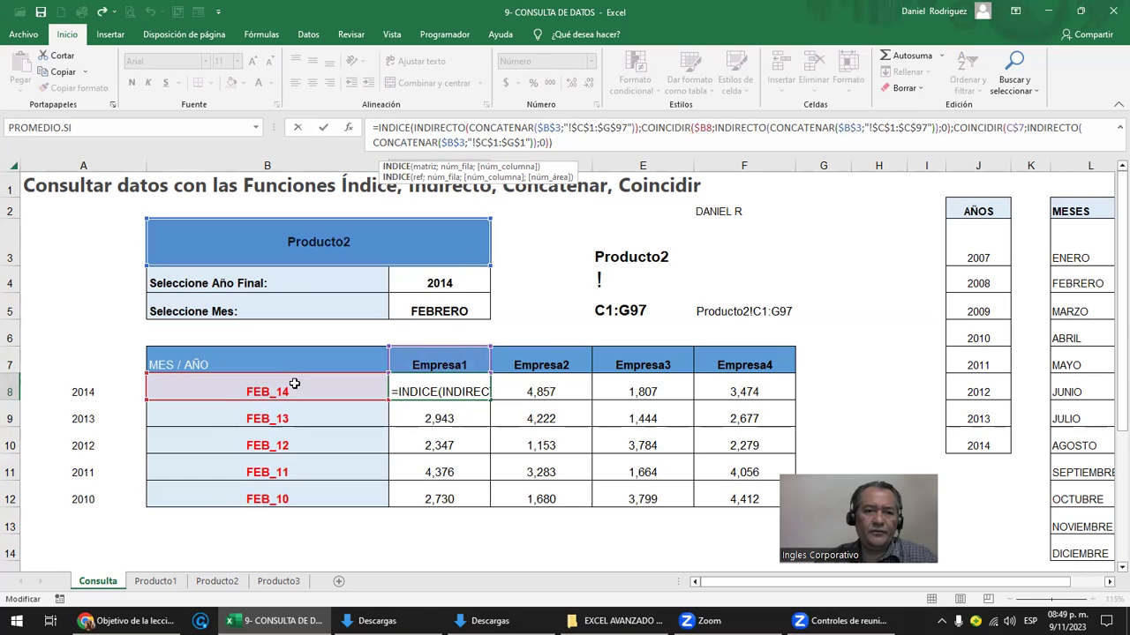
left_click(155, 581)
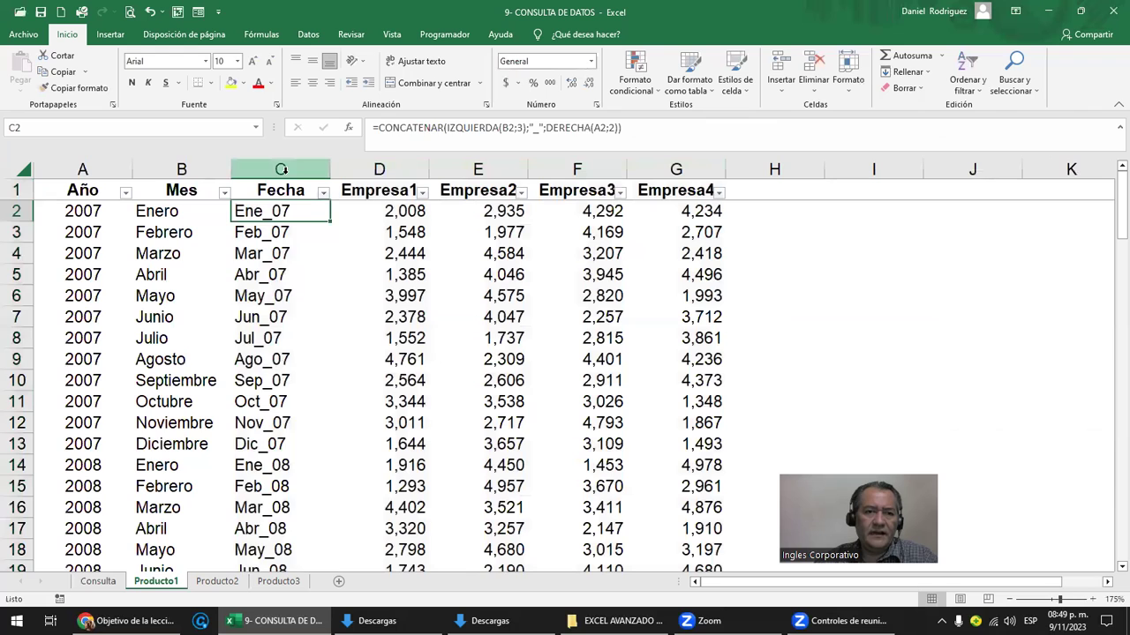
left_click(282, 168)
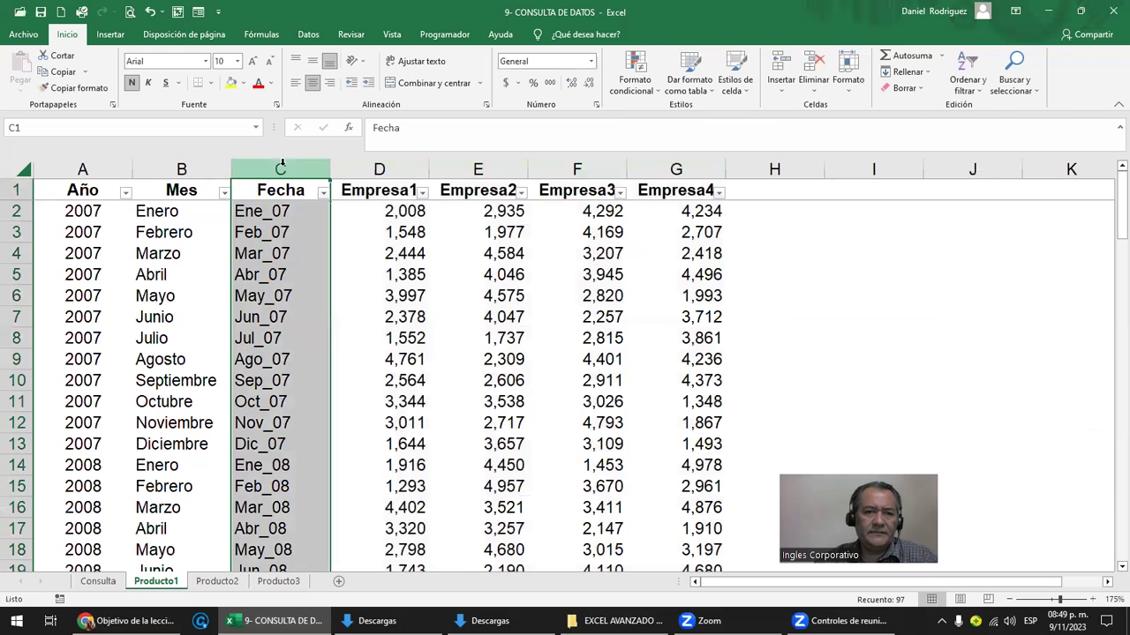
left_click(262, 212)
left_click(269, 166)
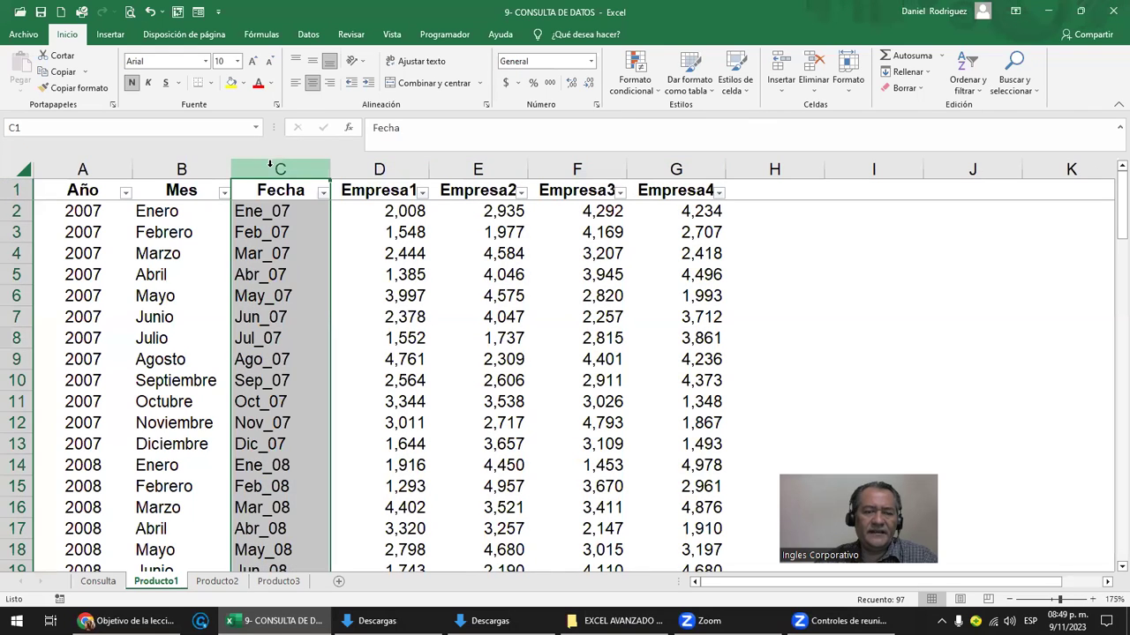
left_click(274, 210)
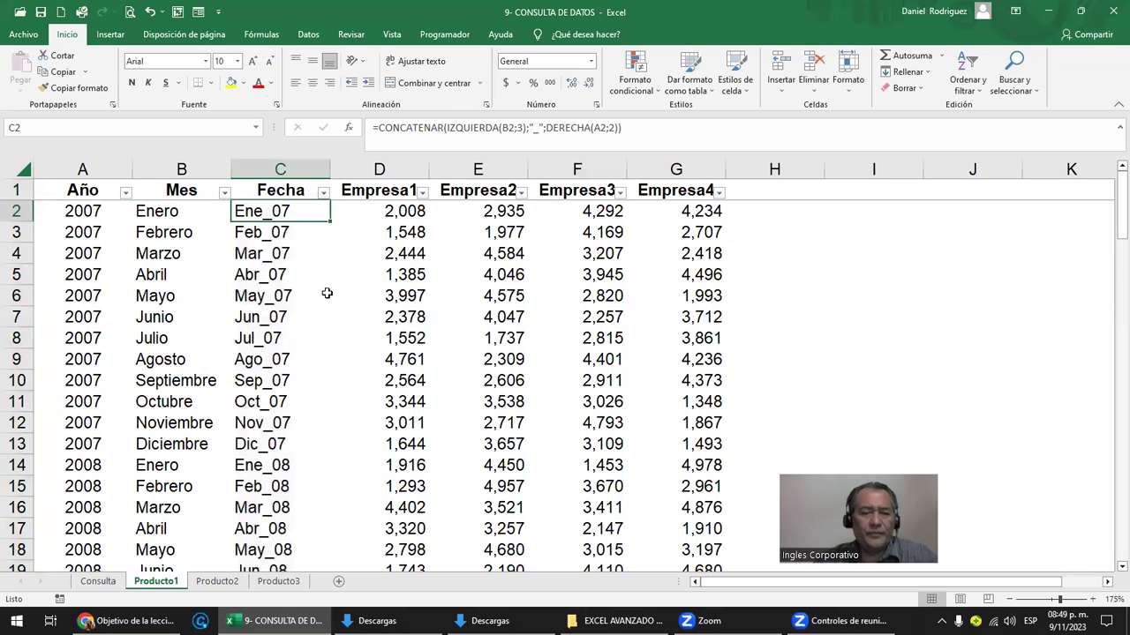
left_click(104, 581)
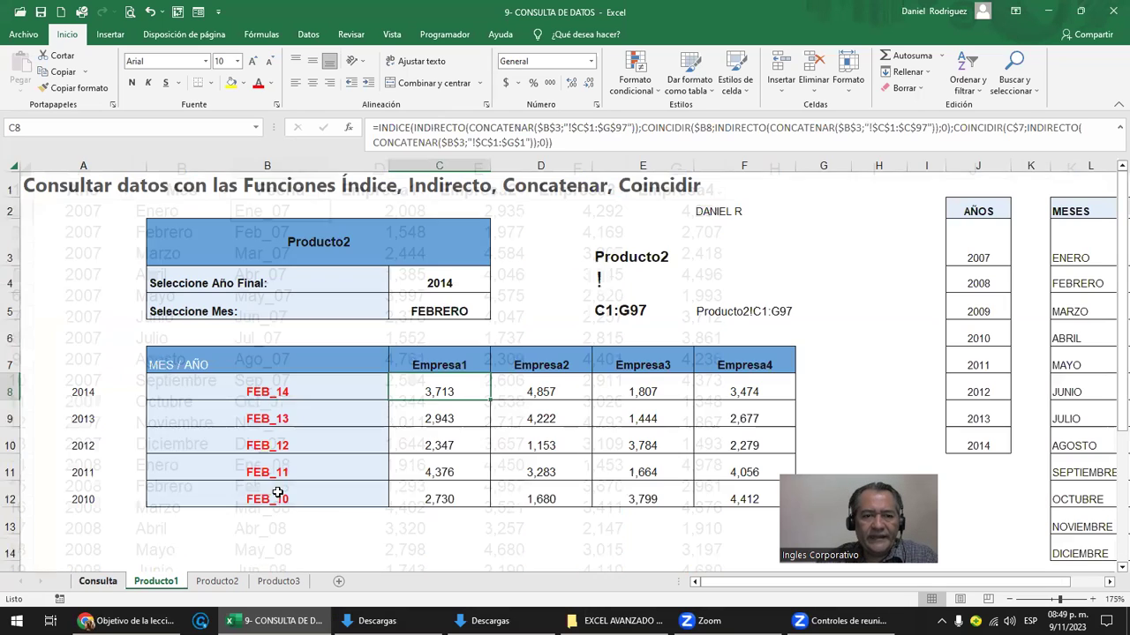
left_click_drag(306, 390, 312, 497)
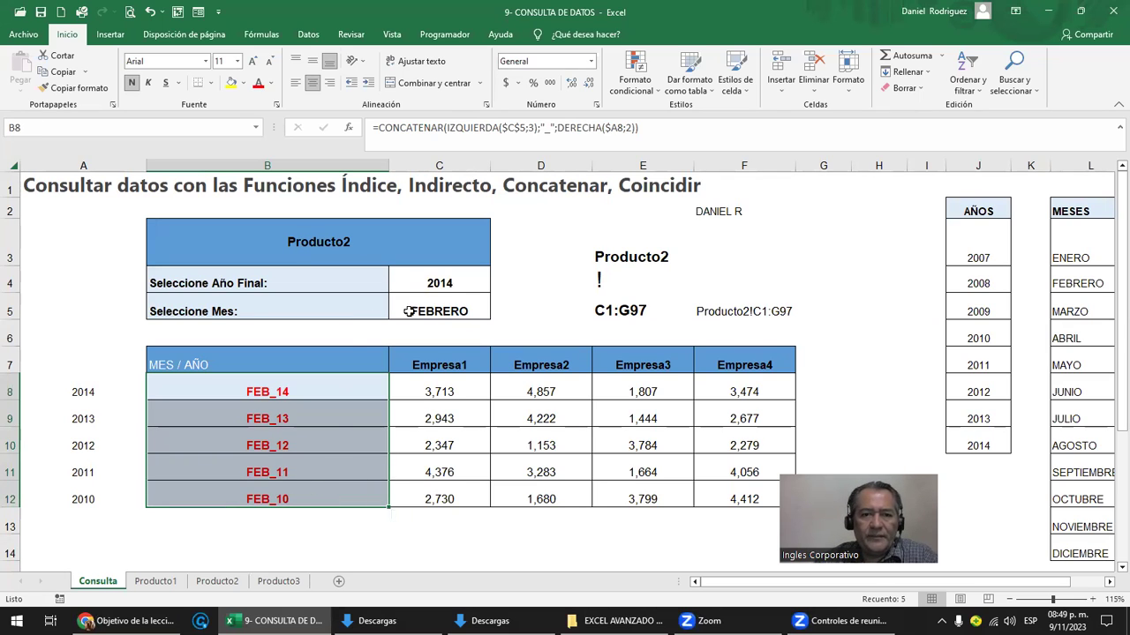
left_click(451, 284)
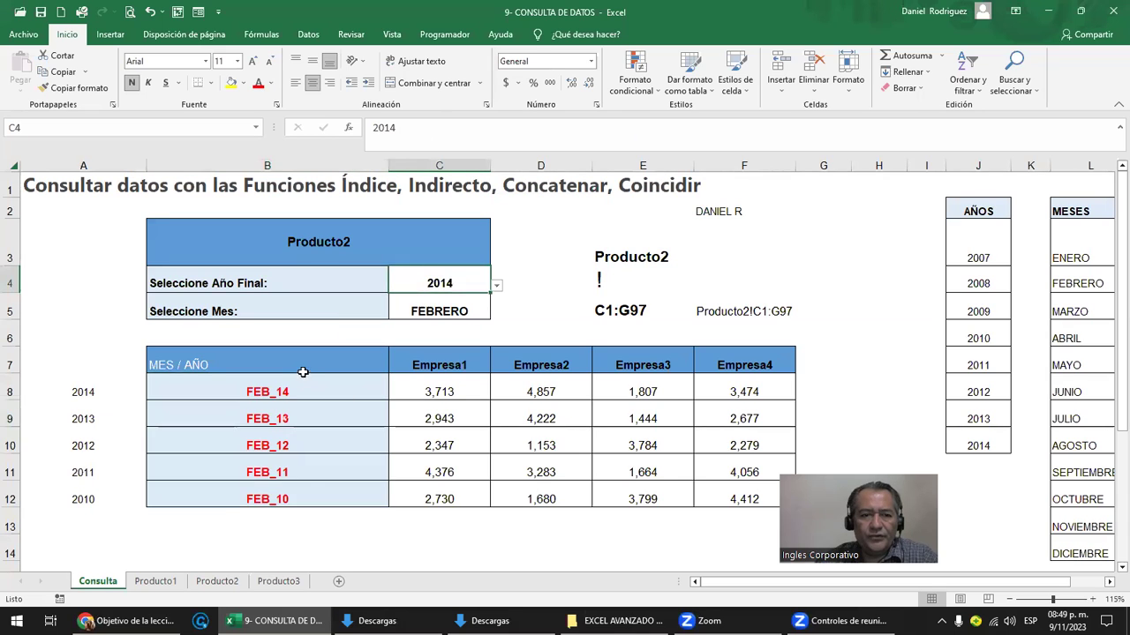
left_click(453, 370)
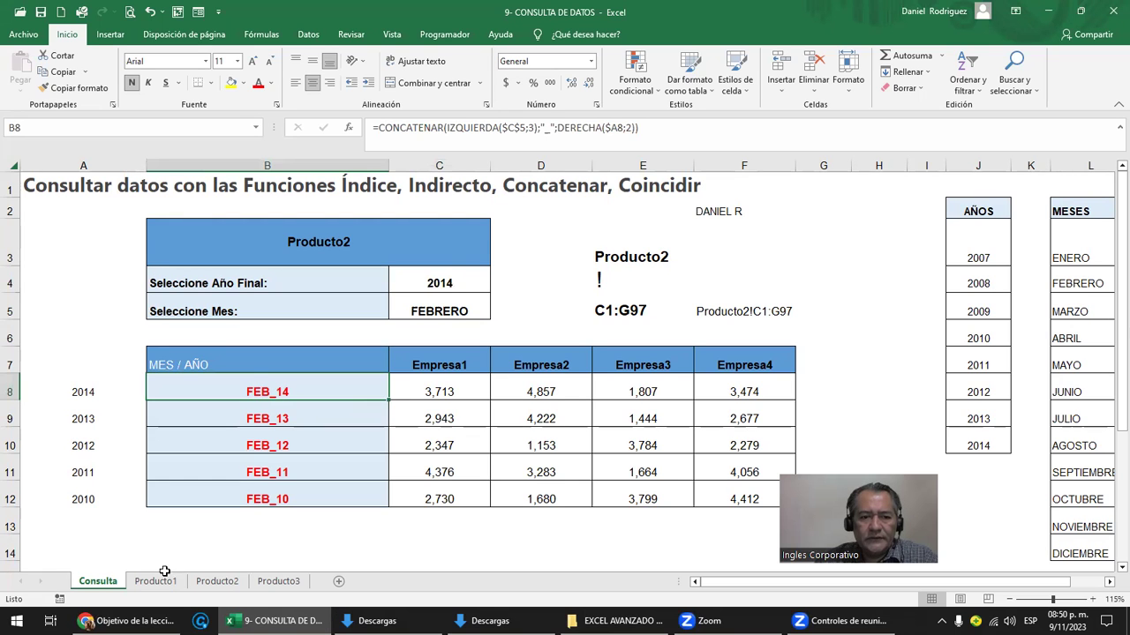
On Producto2, check the Feb_08 date formula and select the Fecha column through Empresa4
left_click(219, 581)
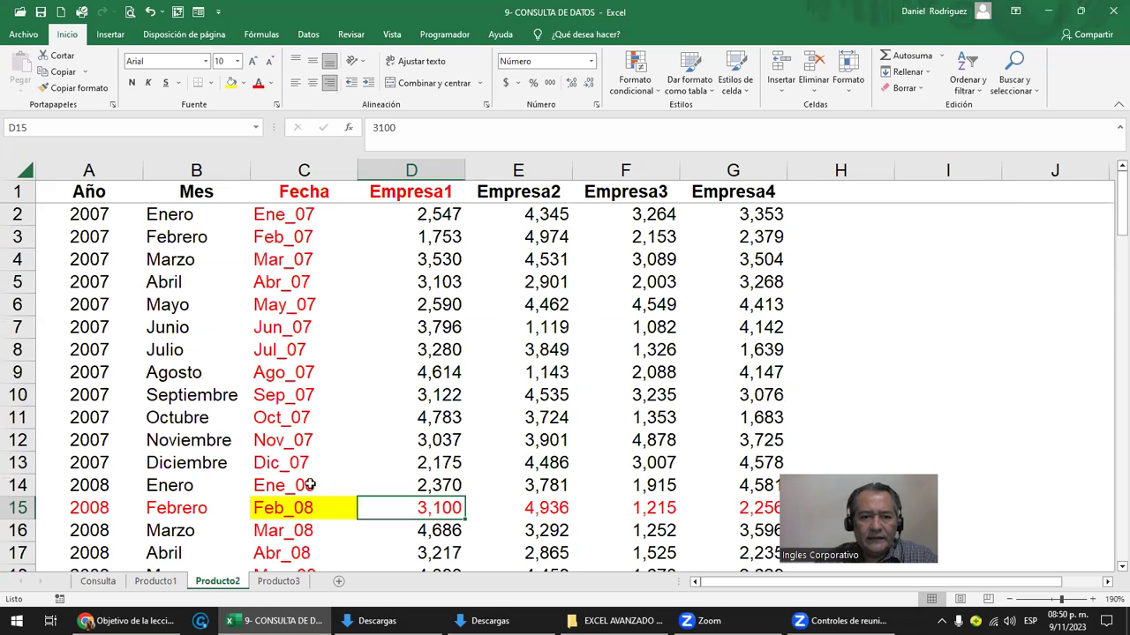
left_click(286, 510)
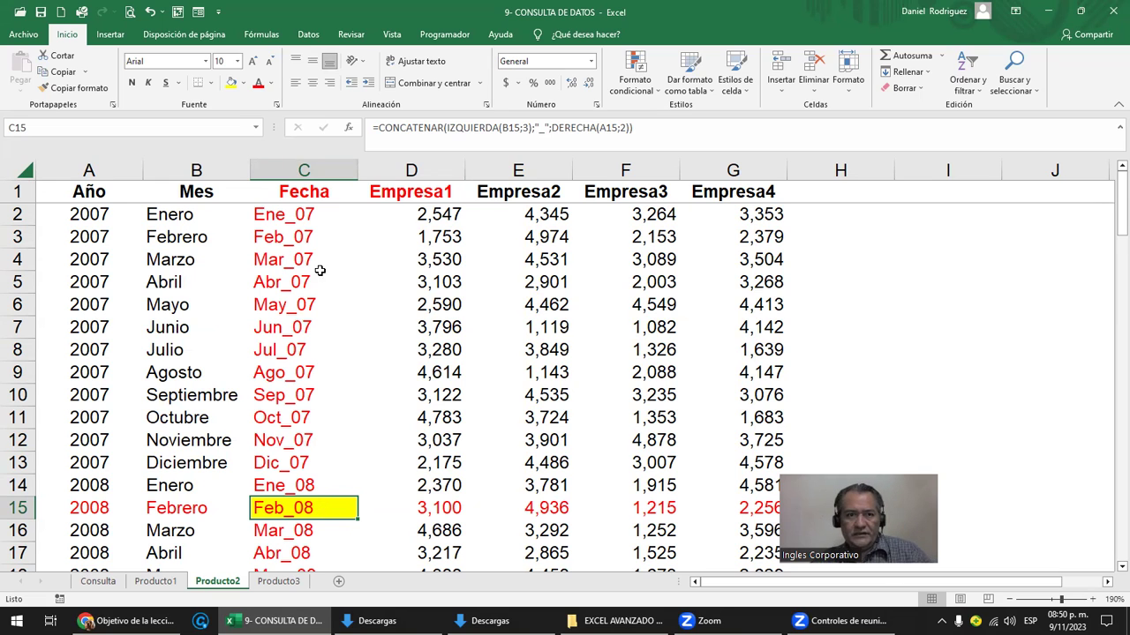
left_click(304, 169)
left_click_drag(451, 164, 773, 170)
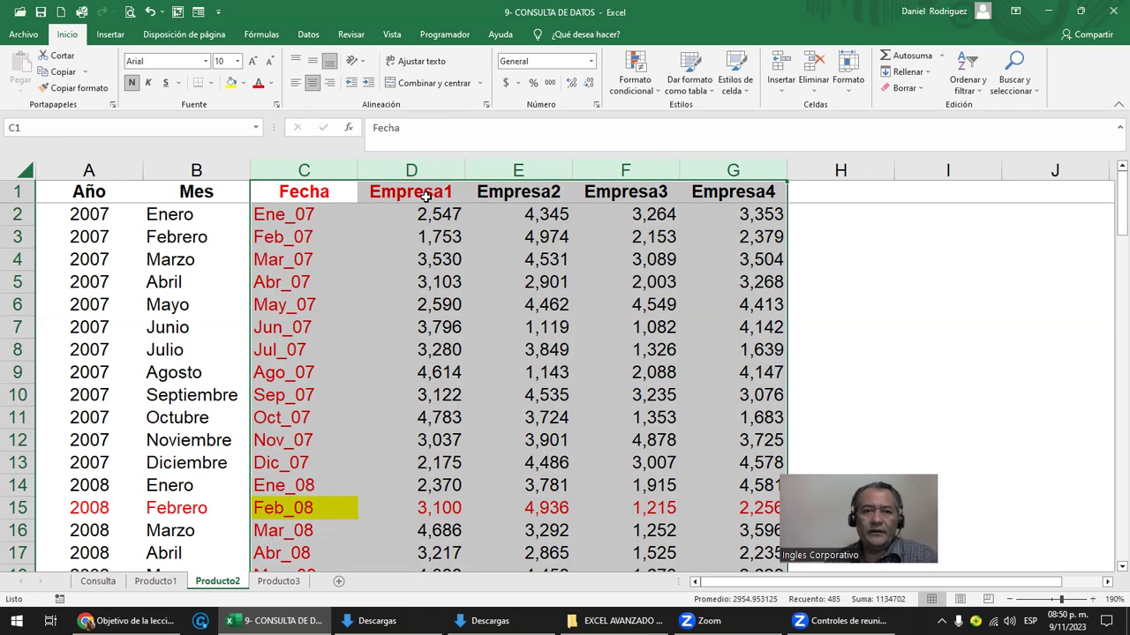
left_click(308, 173)
left_click_drag(304, 171, 733, 170)
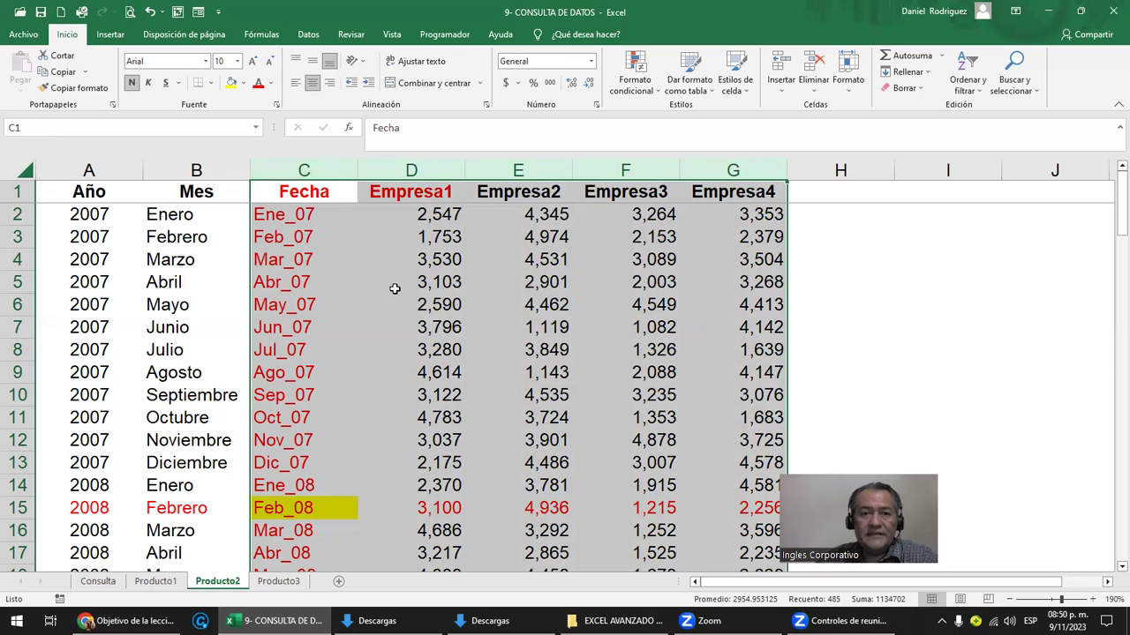
left_click(434, 217)
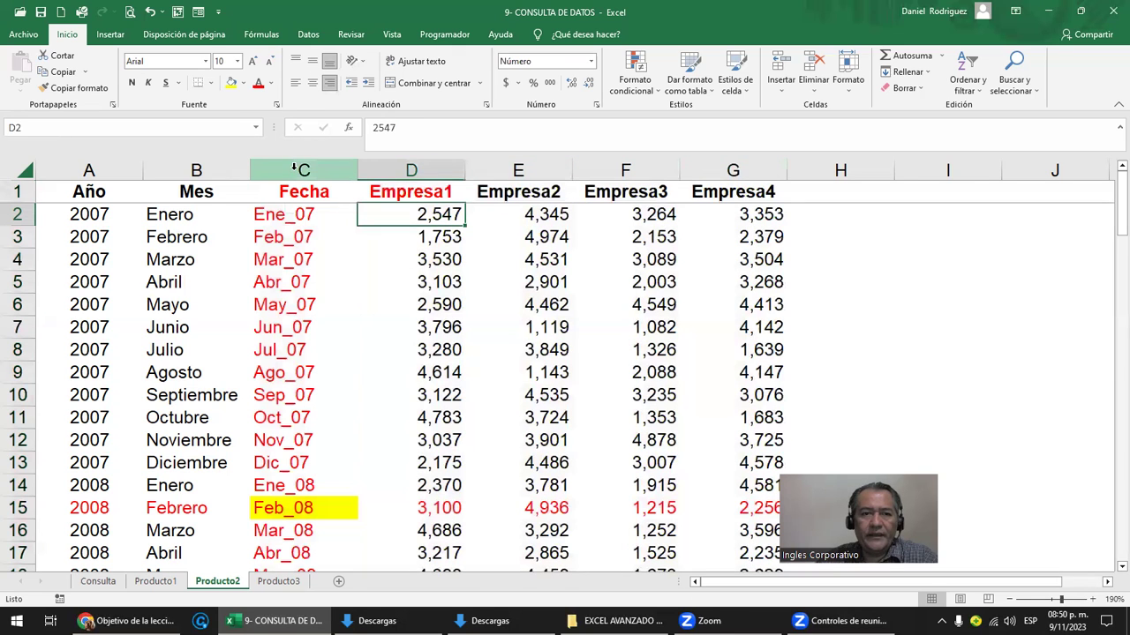
left_click(296, 170)
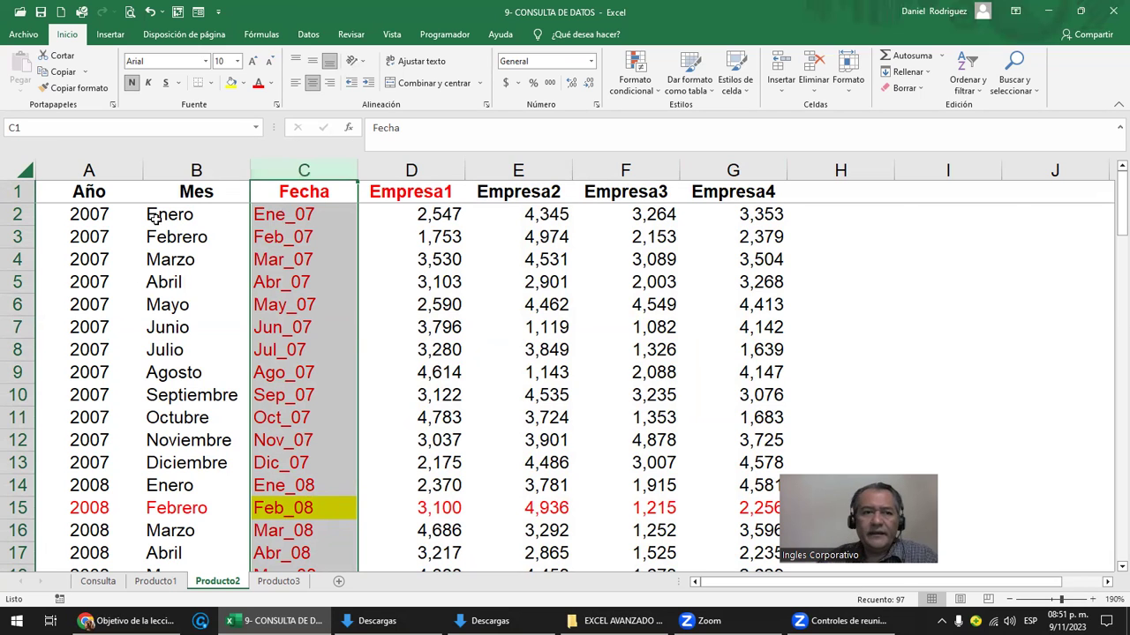
left_click(21, 191)
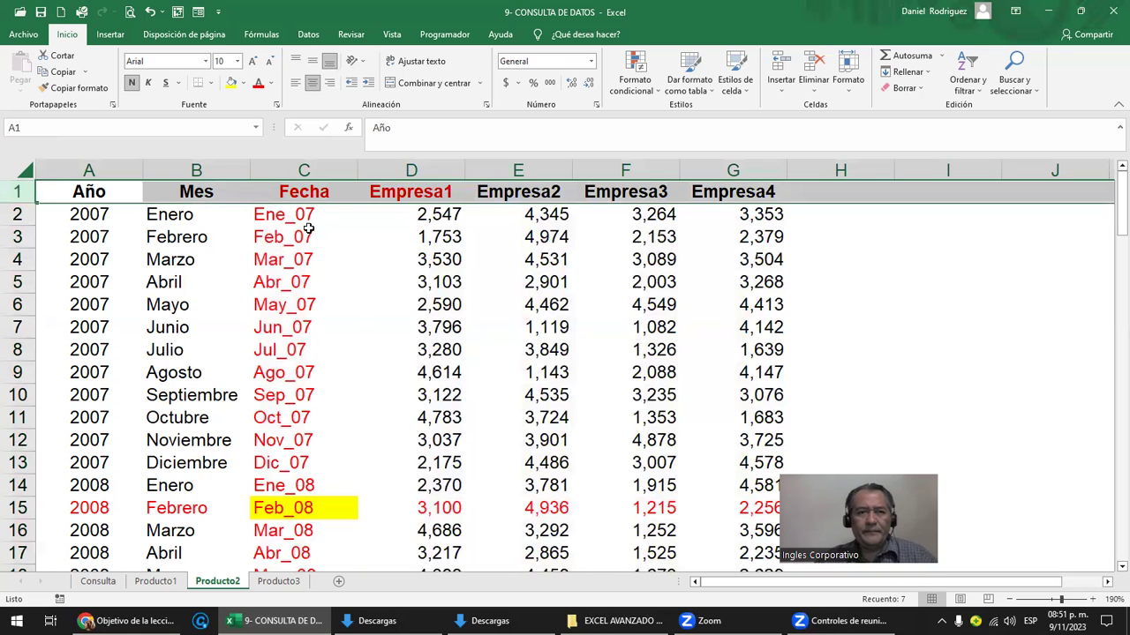
left_click(309, 167)
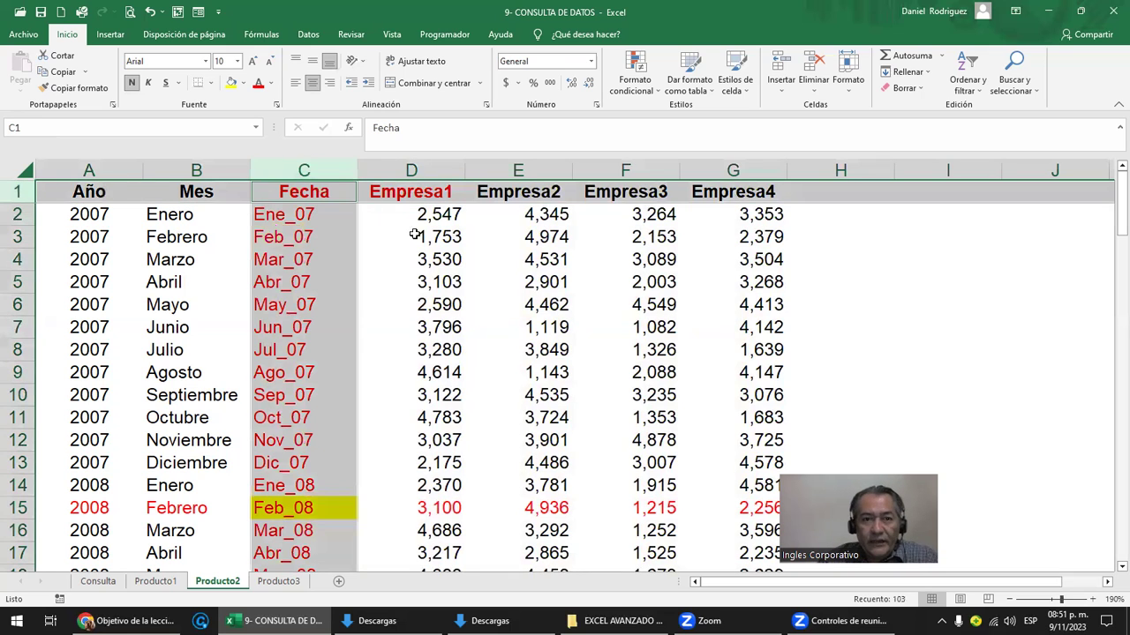
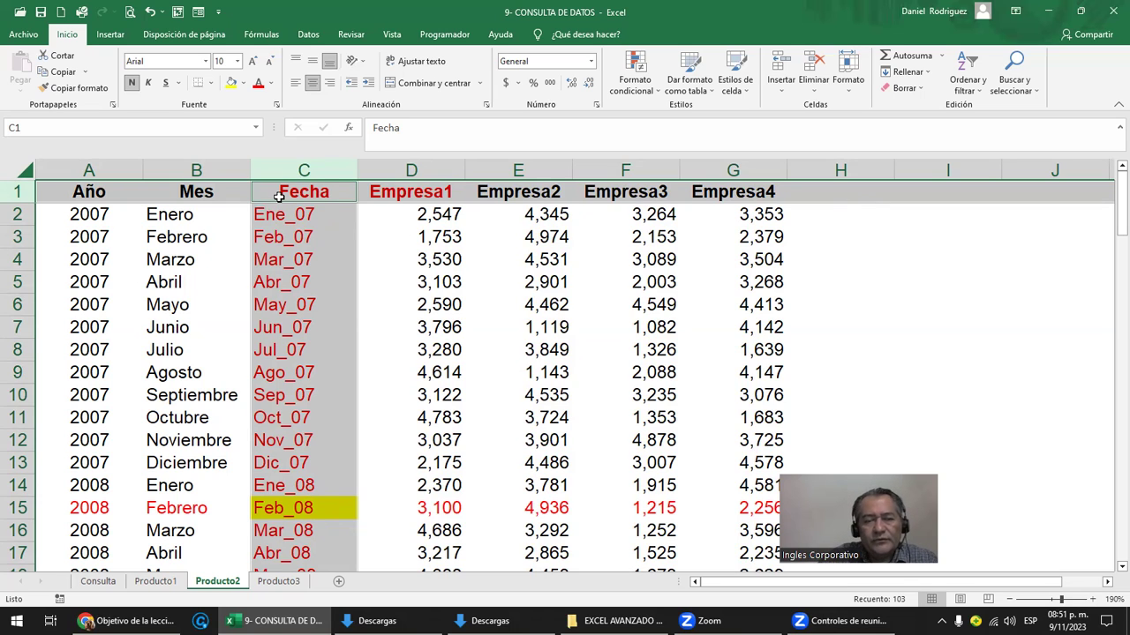
Select the Fecha entries C1:C17 on Producto2 and cut them
left_click(312, 167)
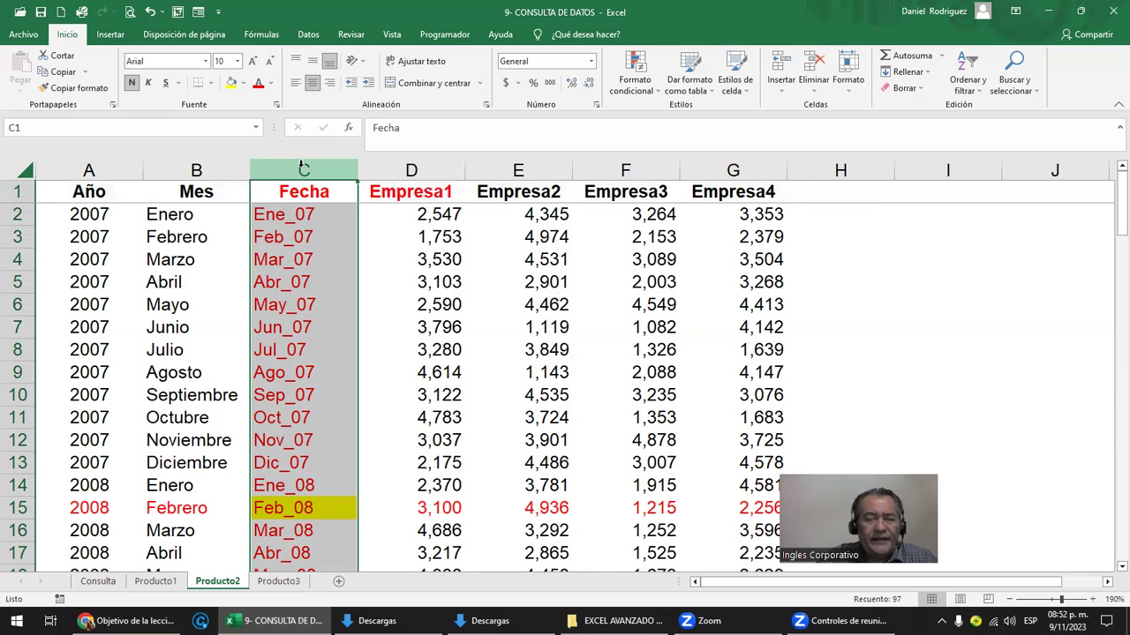
left_click(18, 191)
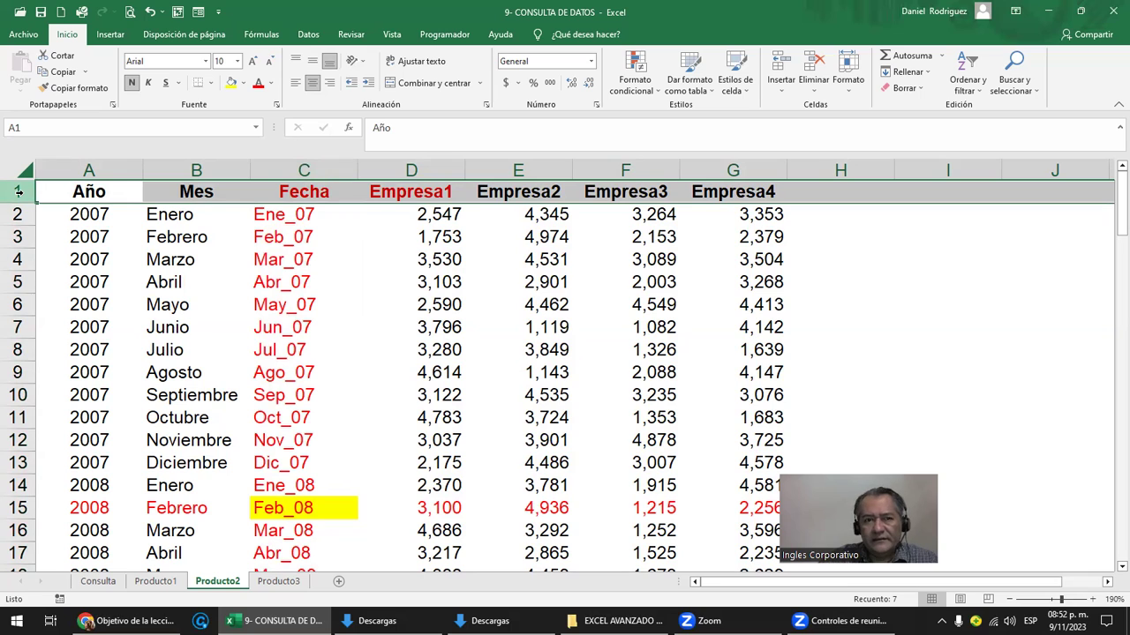
left_click(304, 169)
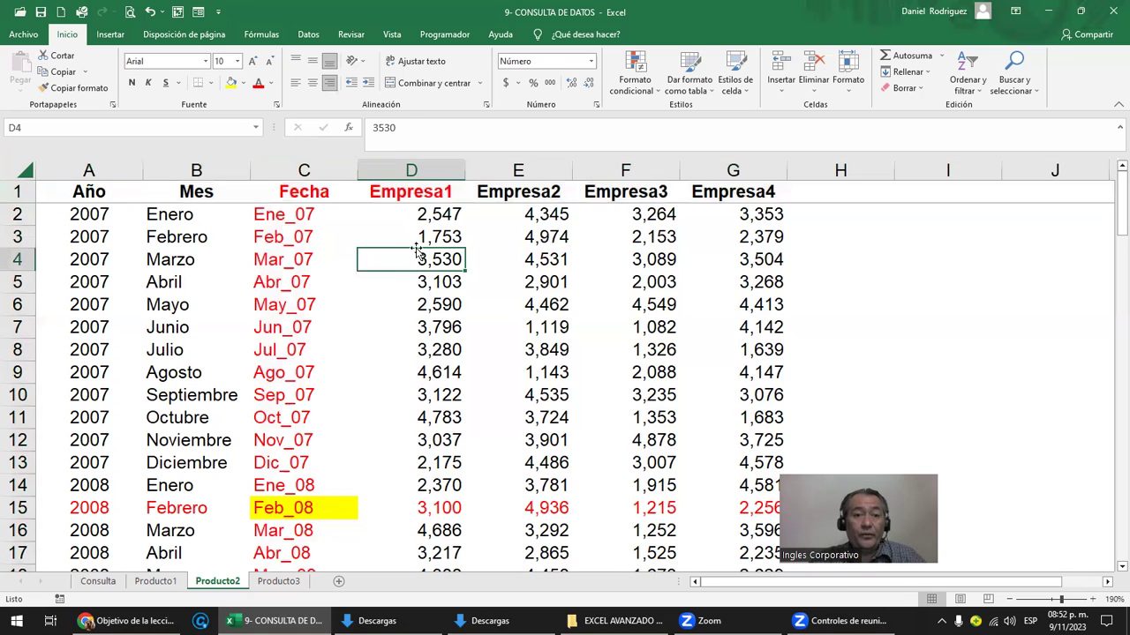
left_click(314, 168)
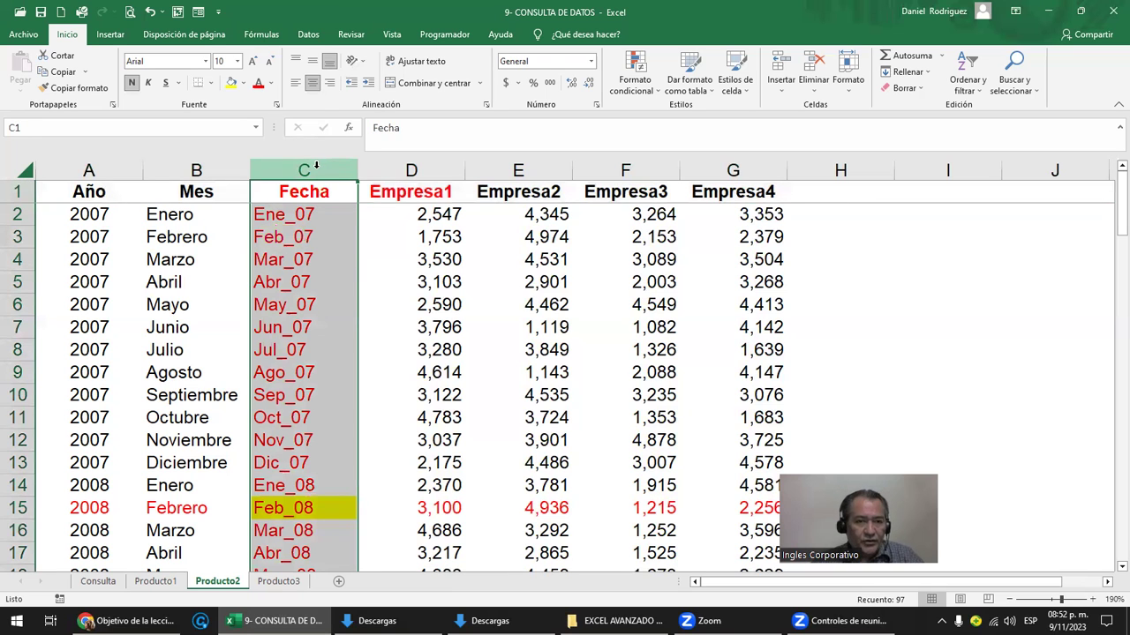
key("ctrl+Right")
key("ctrl+Right")
key("ctrl+Home")
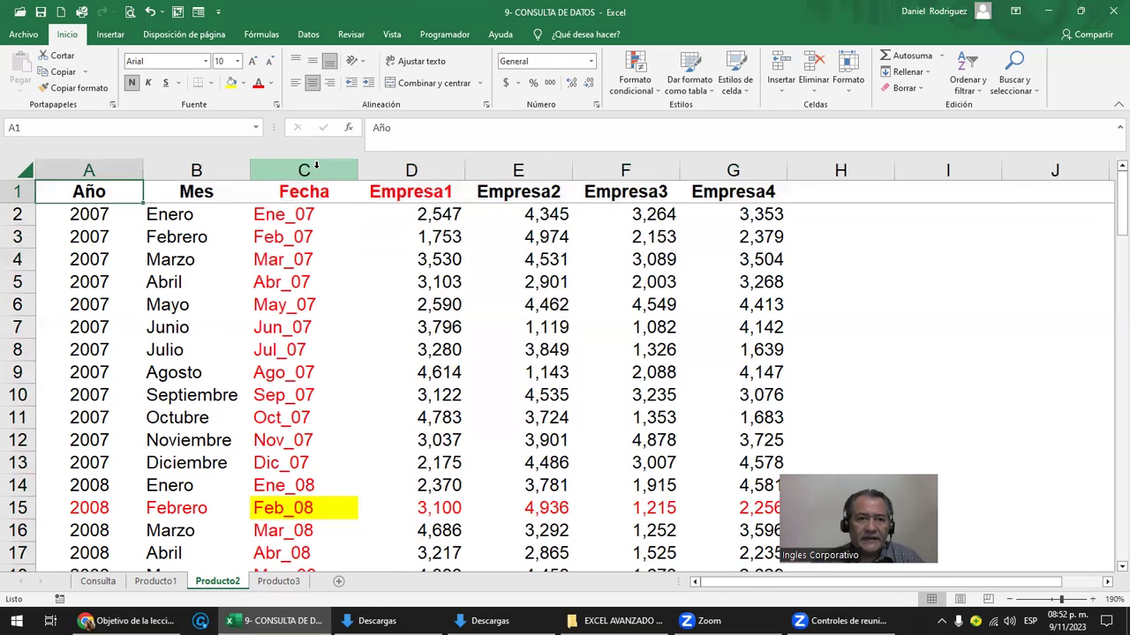
mouse_move(316, 165)
left_mouse_down()
mouse_move(709, 155)
mouse_move(313, 169)
left_mouse_up()
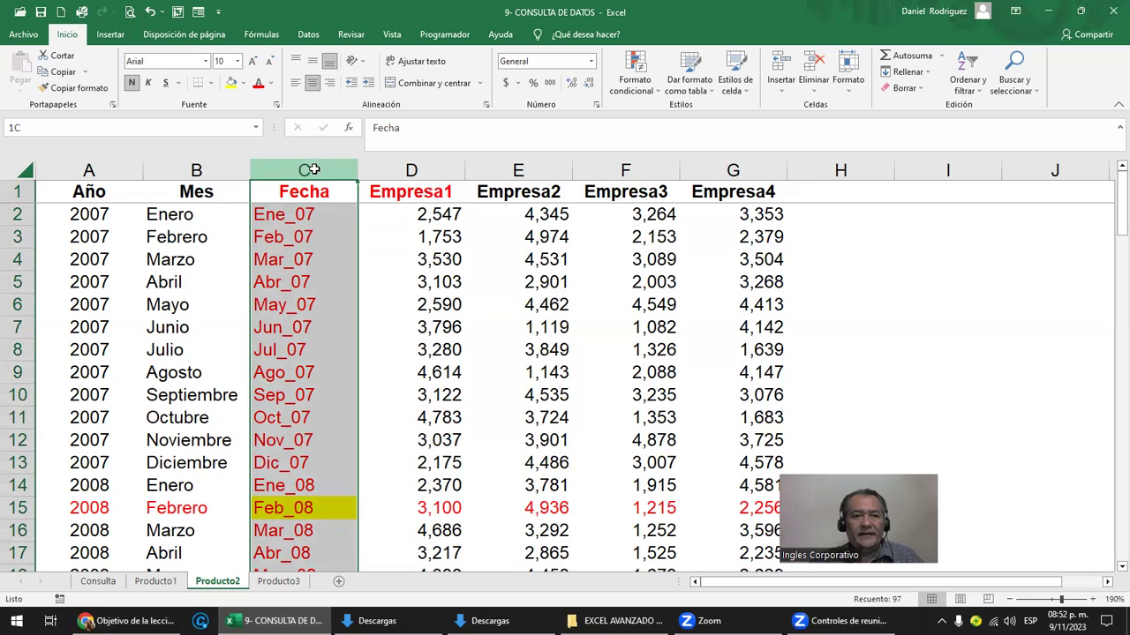
left_click_drag(308, 192, 324, 547)
key("ctrl+c")
Move the Fecha dates C1:C17 into column H starting at H1
left_click(854, 187)
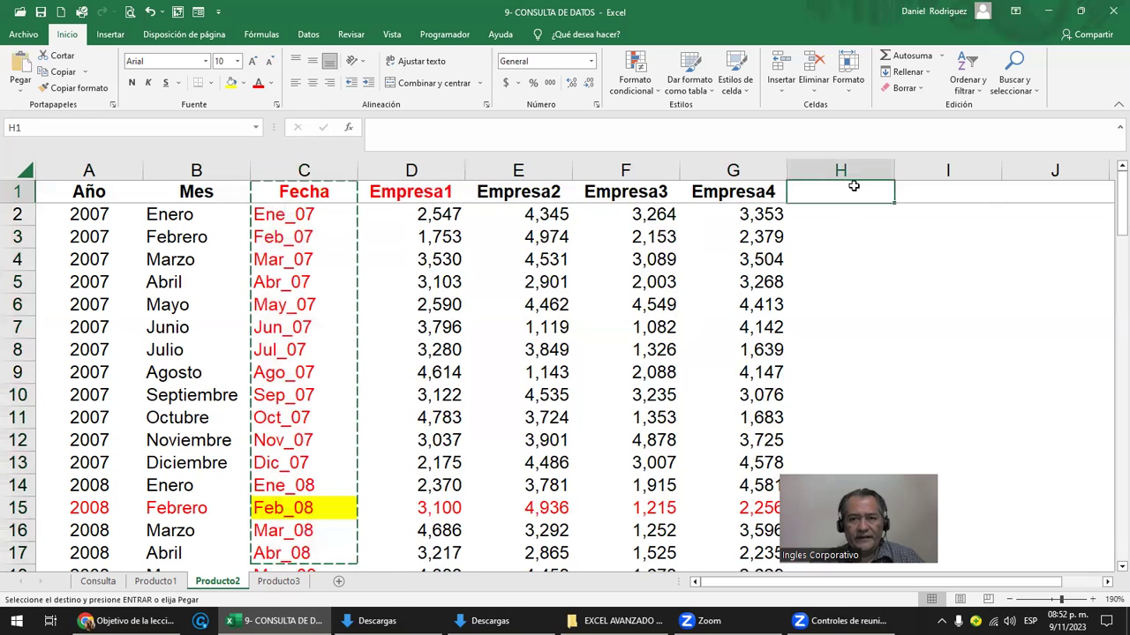
key("ctrl+c")
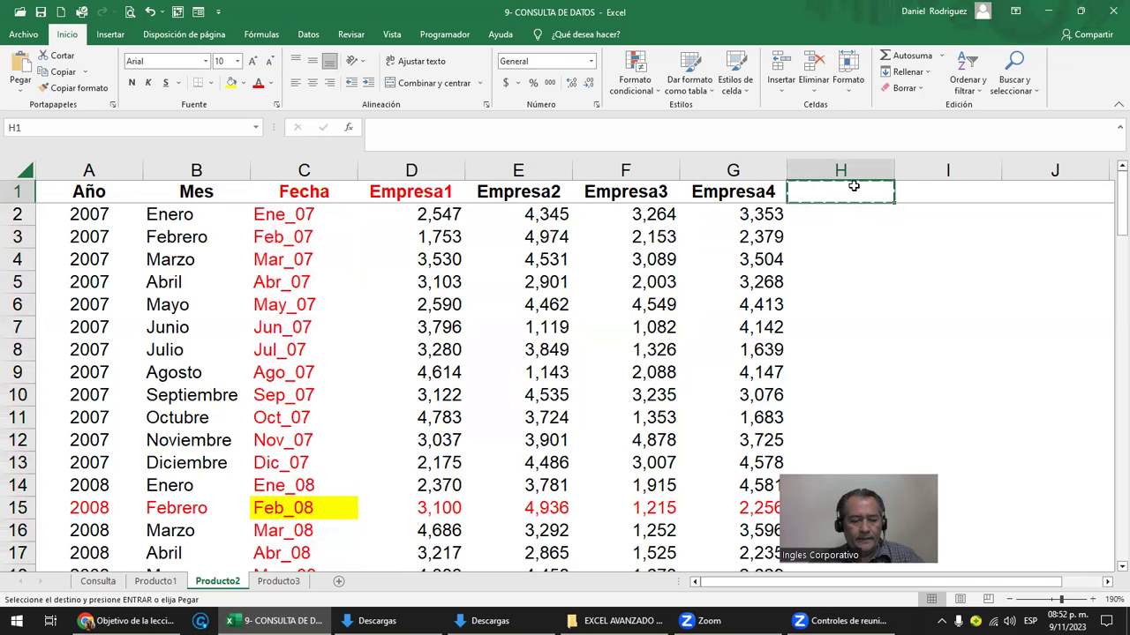
mouse_move(305, 189)
left_mouse_down()
mouse_move(325, 500)
mouse_move(318, 565)
left_mouse_up()
key("ctrl+c")
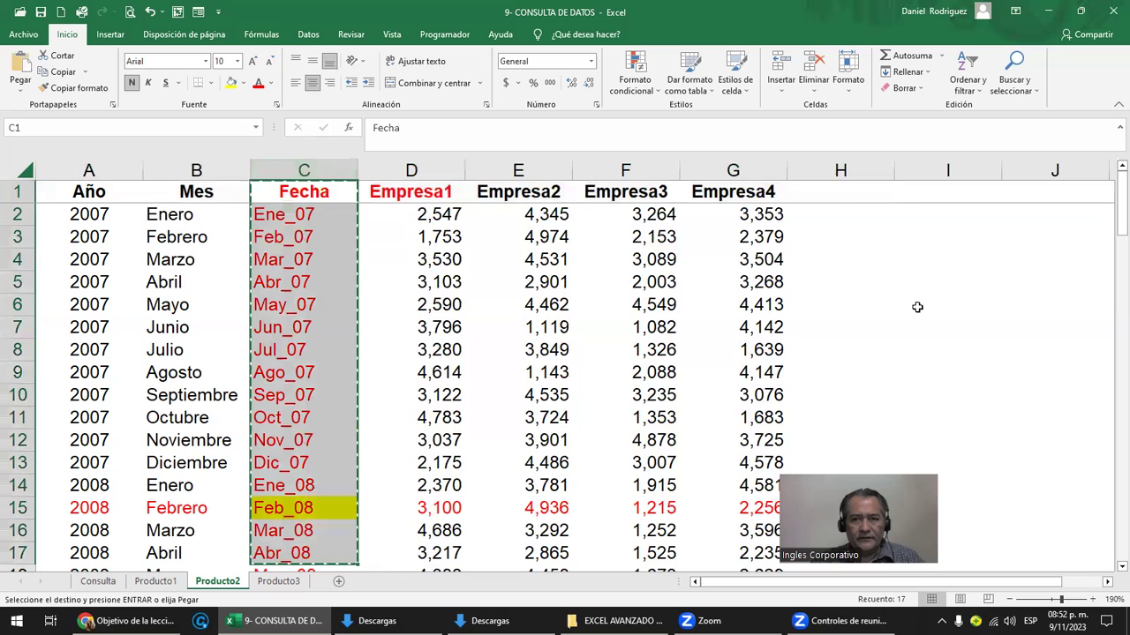
left_click(842, 190)
key("ctrl+v")
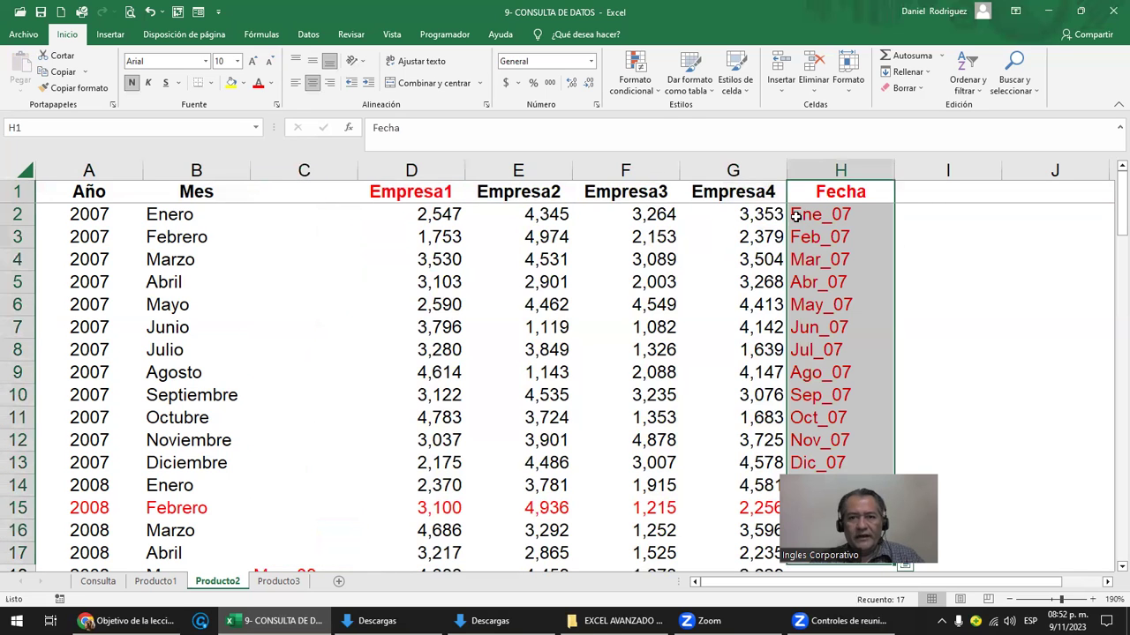
Undo the move so the dates return to column C, then go to the Consulta sheet
left_click_drag(758, 166, 411, 169)
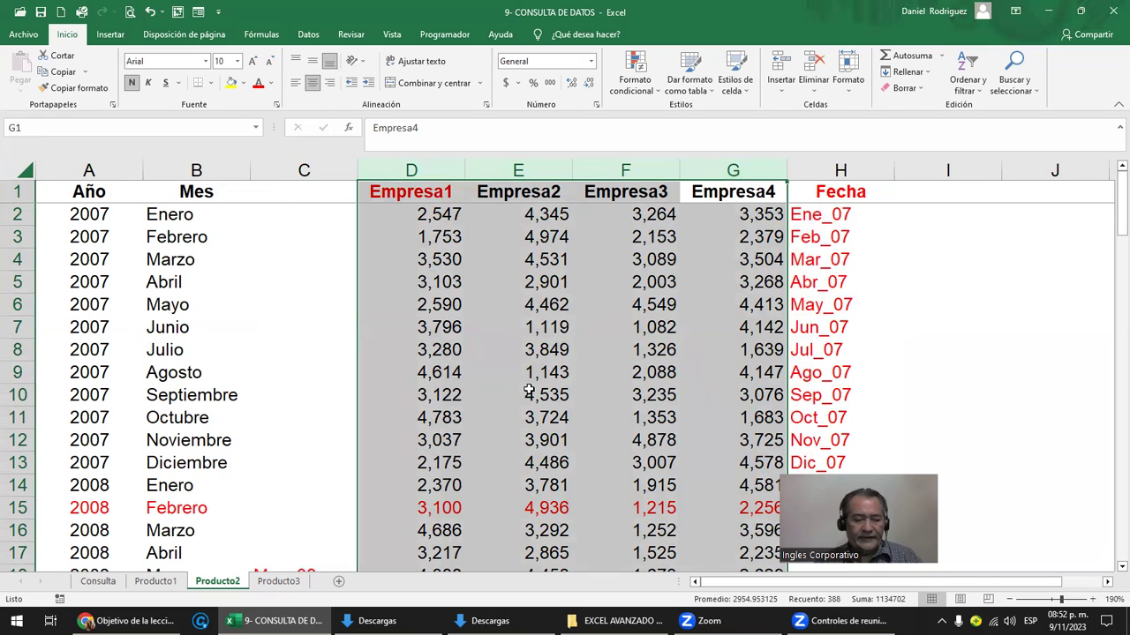
key("ctrl+z")
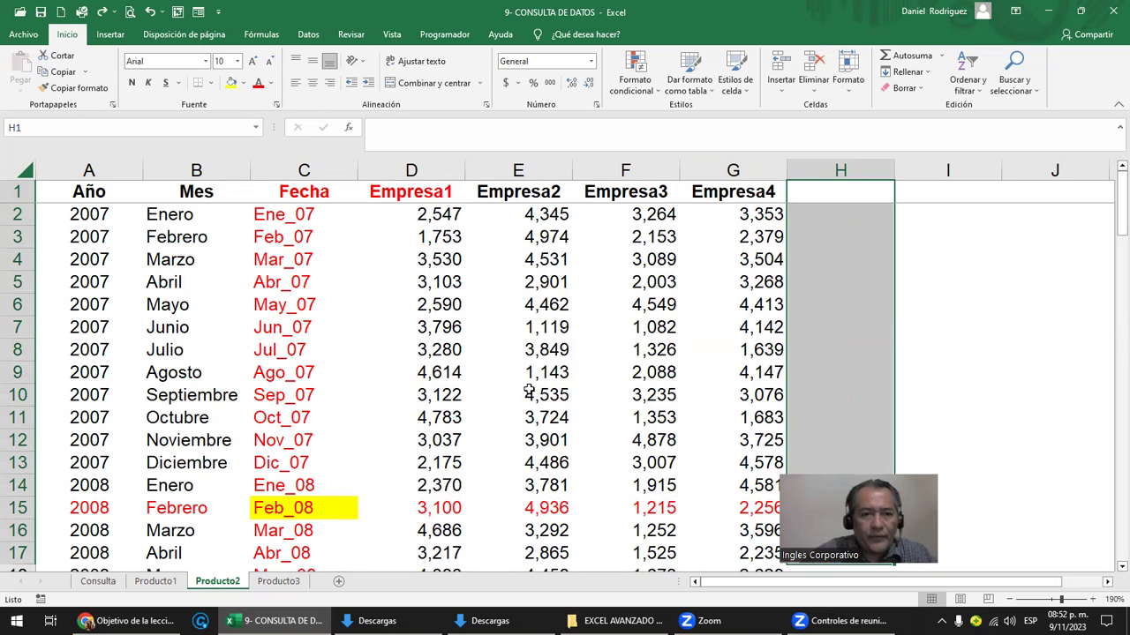
left_click_drag(309, 193, 726, 559)
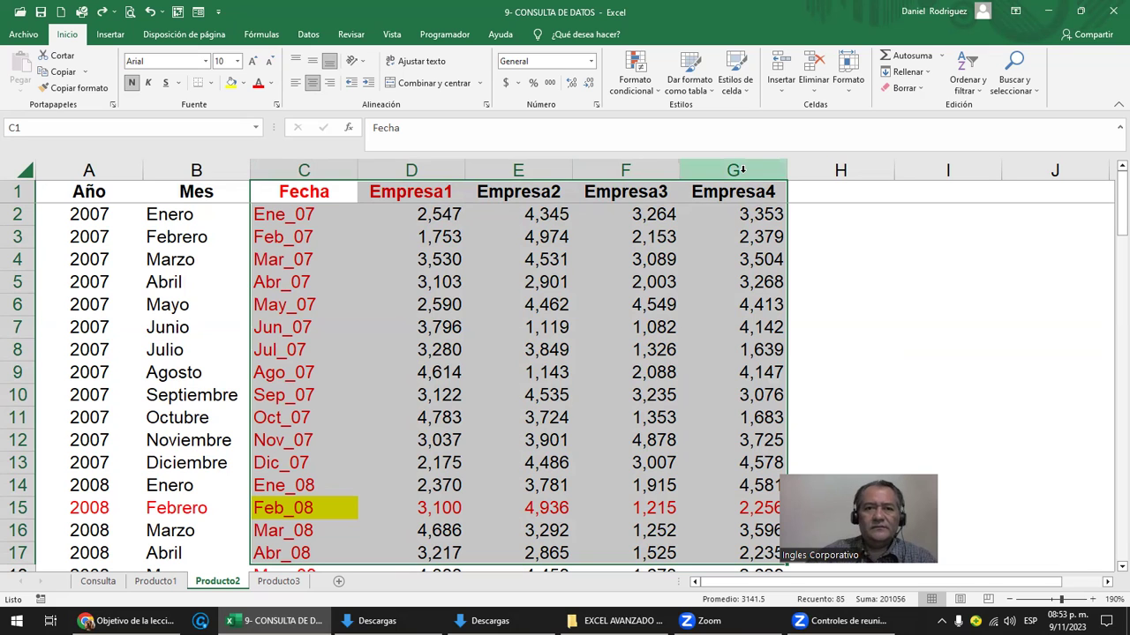
left_click(722, 227)
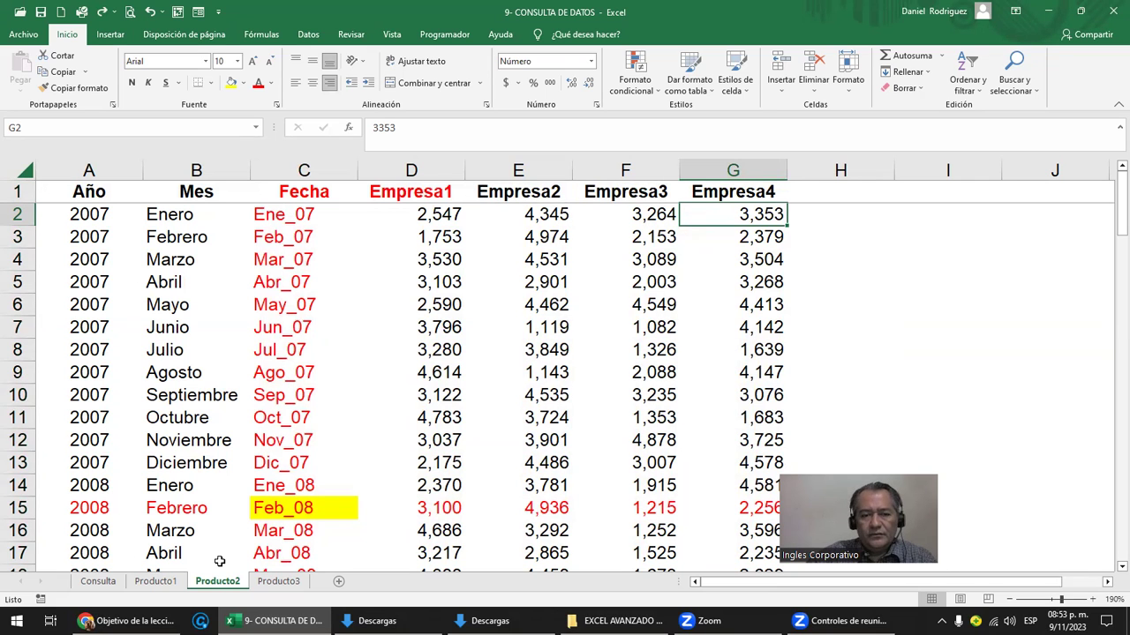
left_click(98, 581)
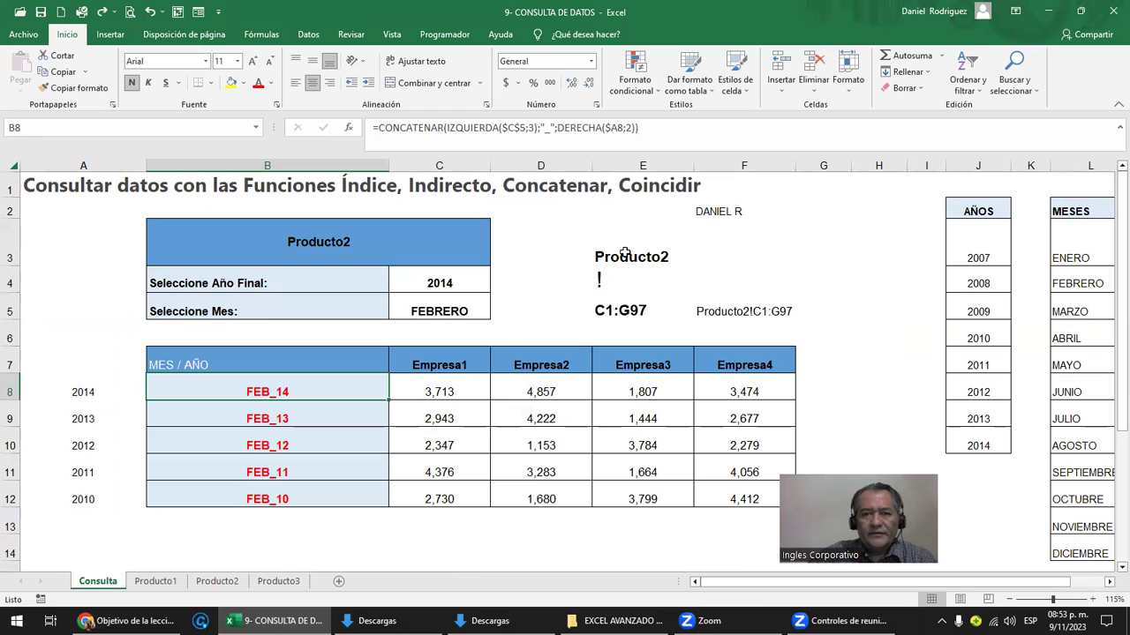
Review the helper cells and the INDICE/INDIRECTO lookup formula in C8 without changing it
left_click_drag(624, 254, 719, 331)
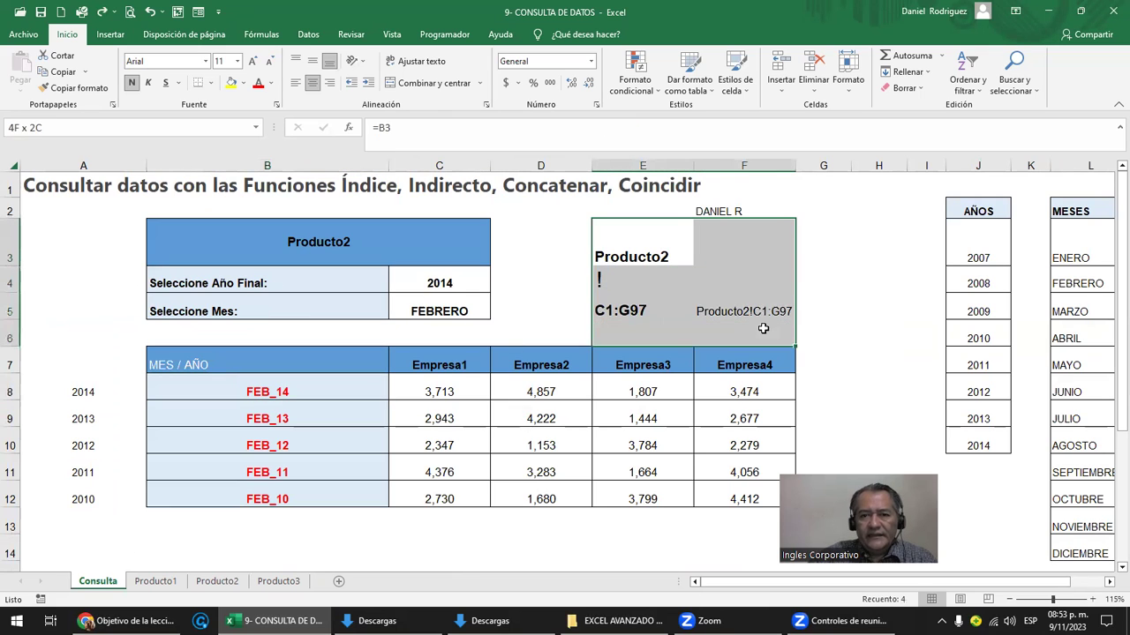
left_click(626, 256)
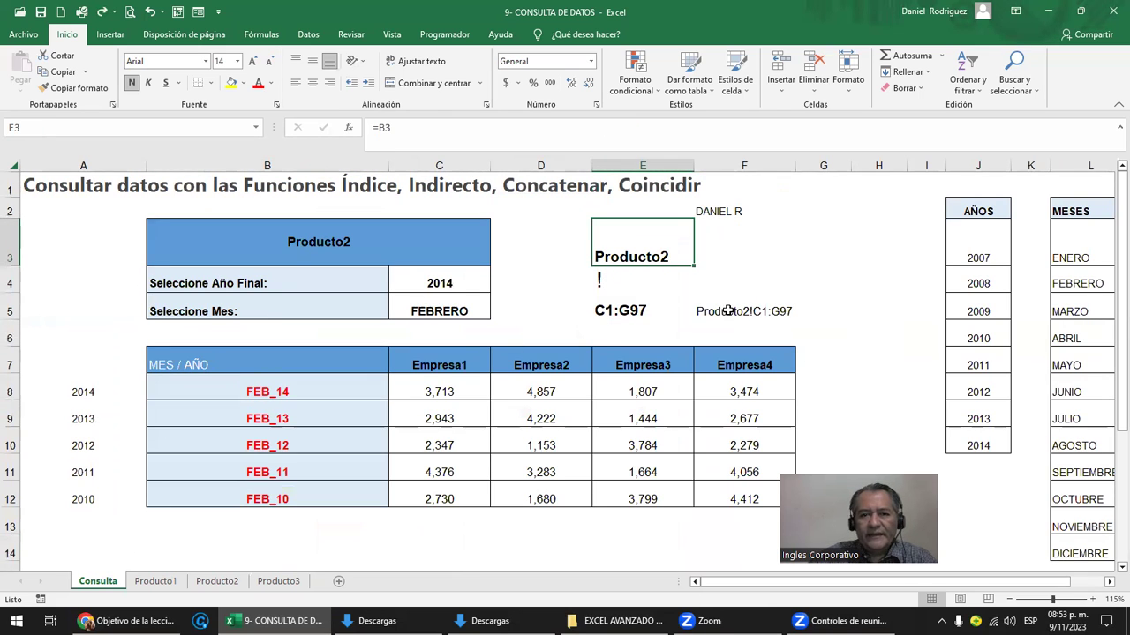
double_click(436, 388)
left_click(130, 390)
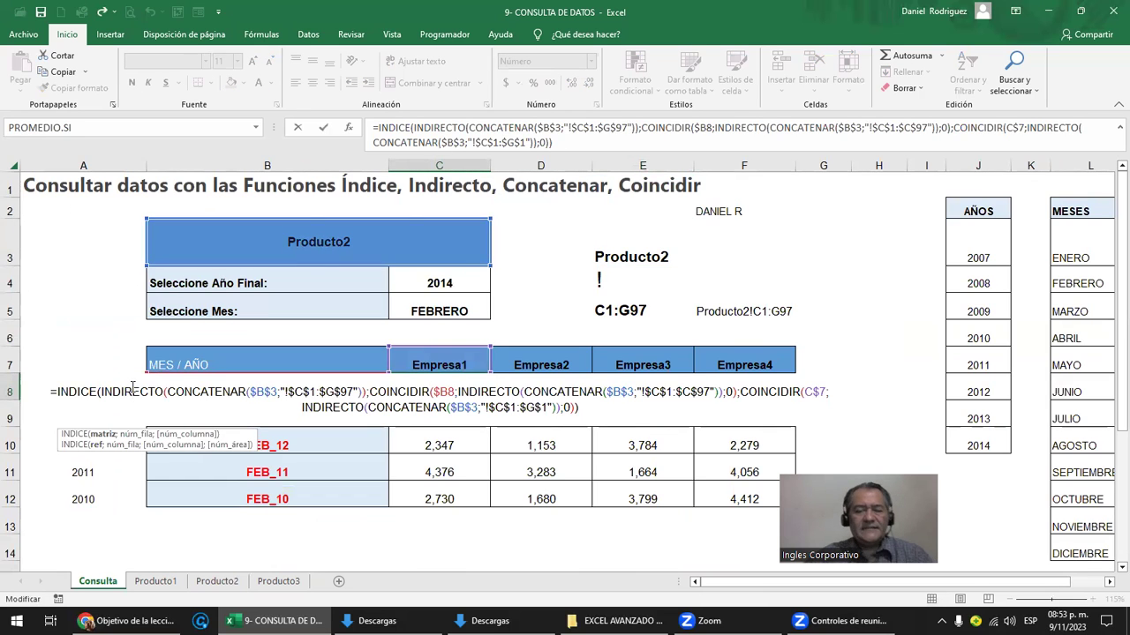
key("Escape")
Clear the 2013–2010 result rows B9:F12, keeping only the FEB_14 row
mouse_move(262, 394)
left_mouse_down()
mouse_move(278, 498)
mouse_move(305, 498)
left_mouse_up()
left_click_drag(445, 372, 738, 360, "ctrl")
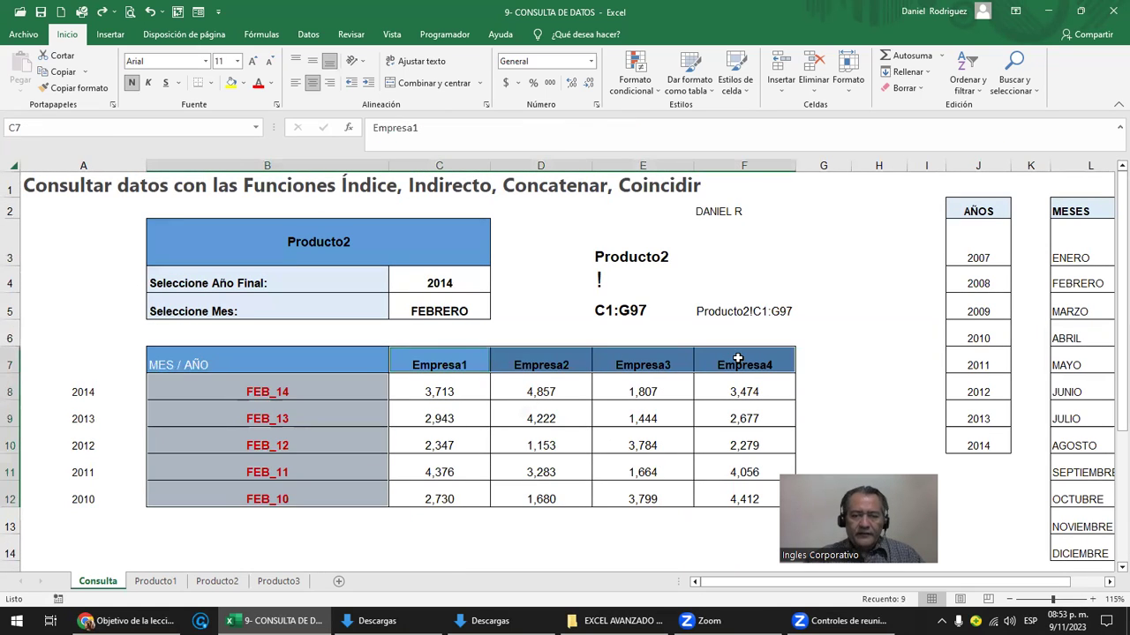
left_click(450, 388)
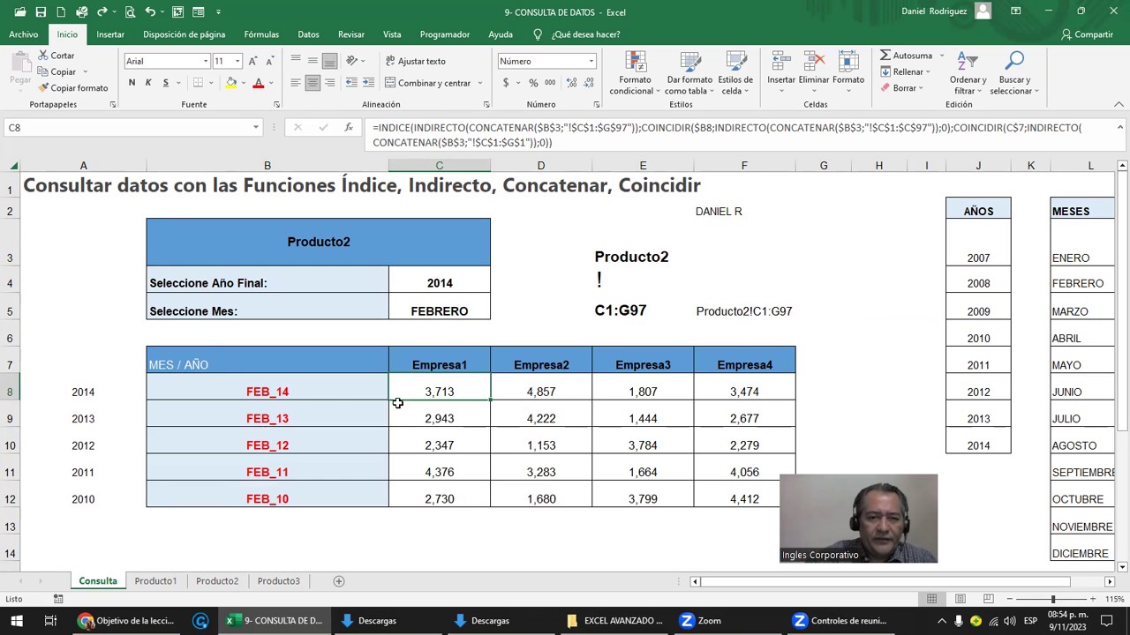
left_click_drag(299, 411, 745, 493)
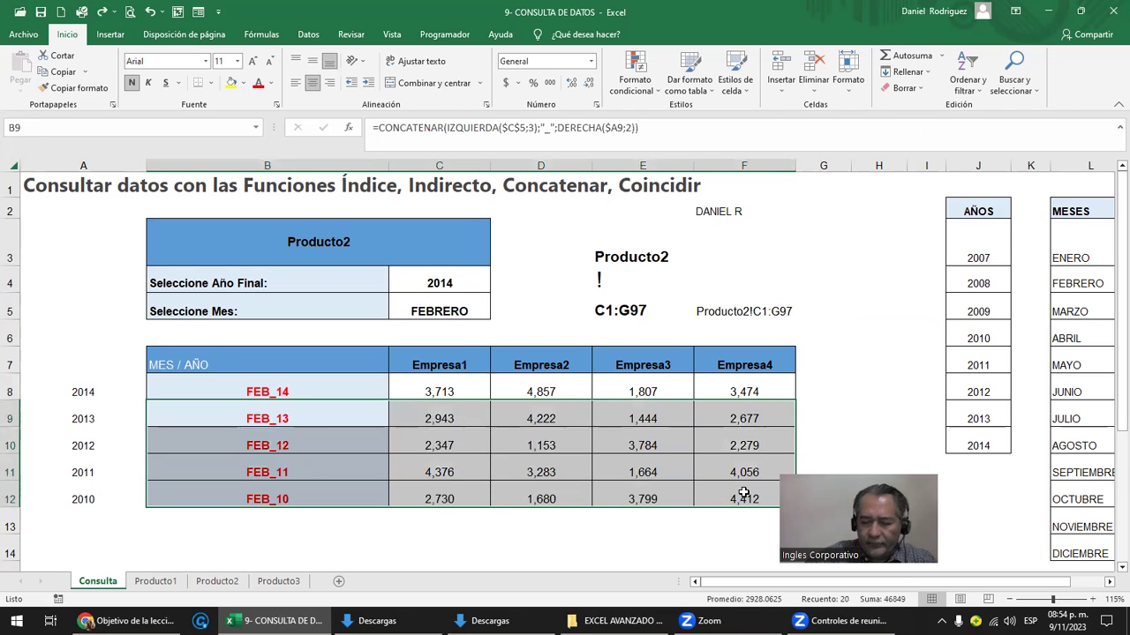
key("Delete")
left_click(304, 385)
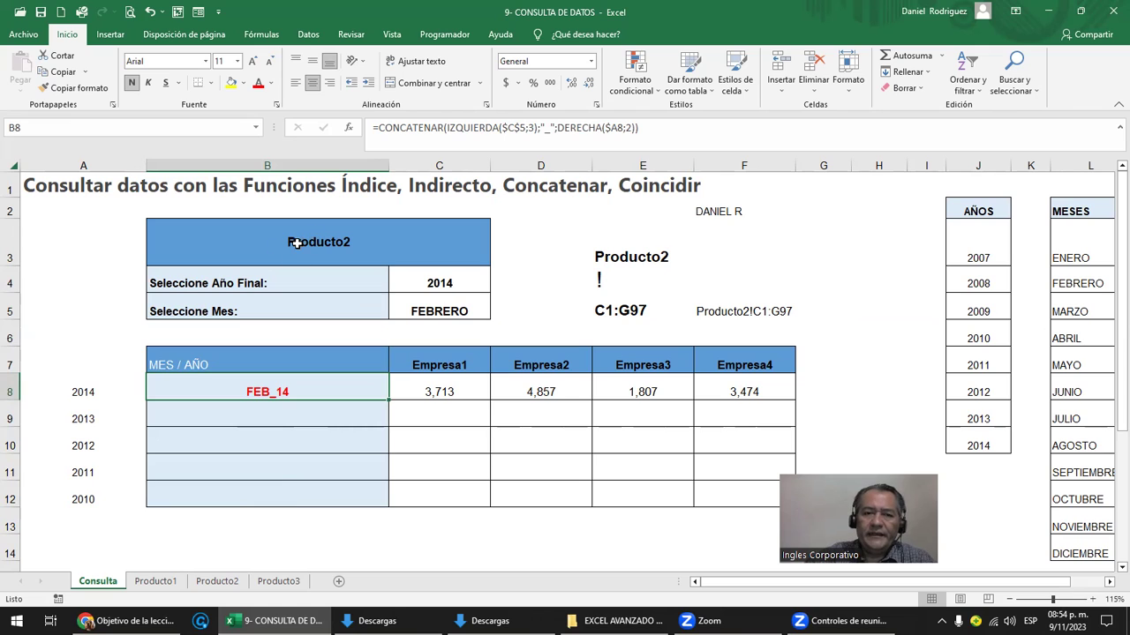
left_click(301, 244)
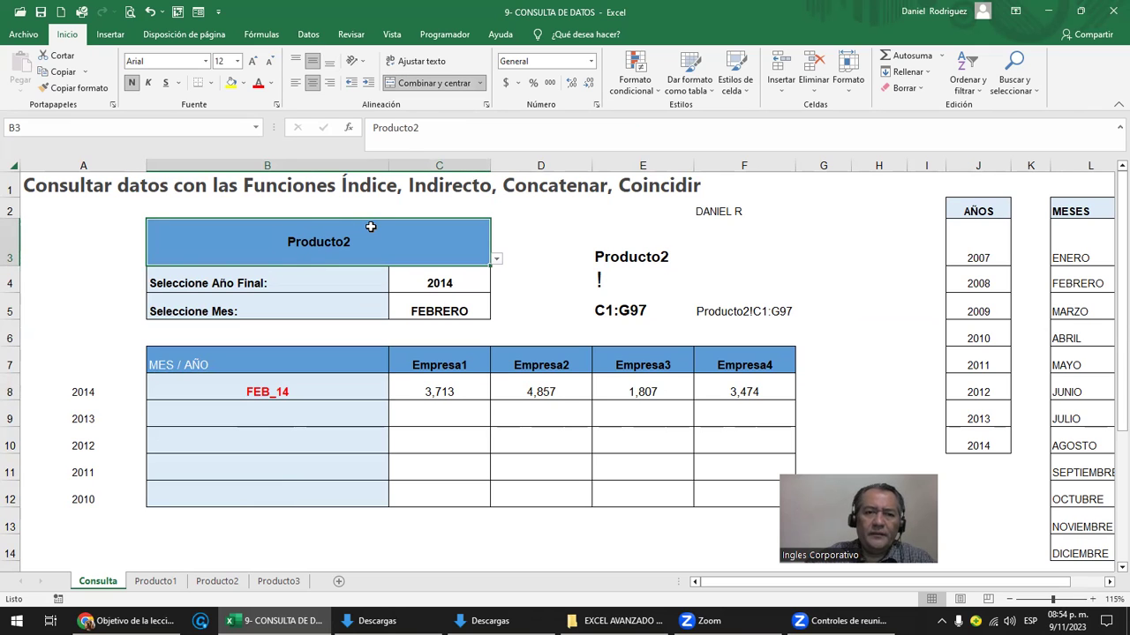
left_click(449, 365)
left_click(535, 365)
left_click(631, 364)
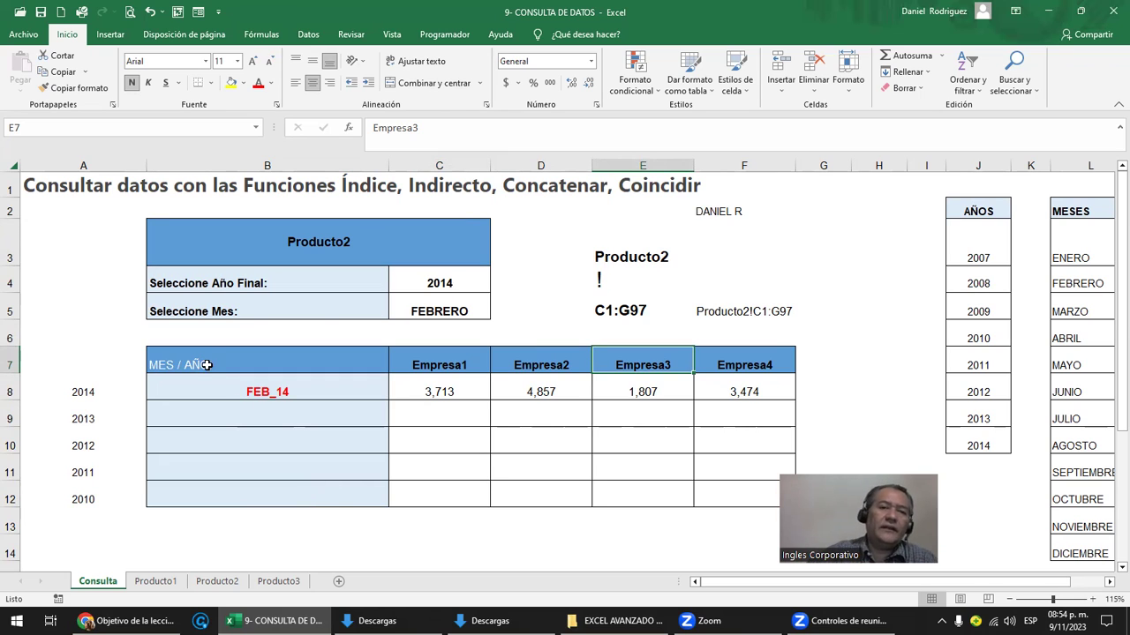
left_click(322, 232)
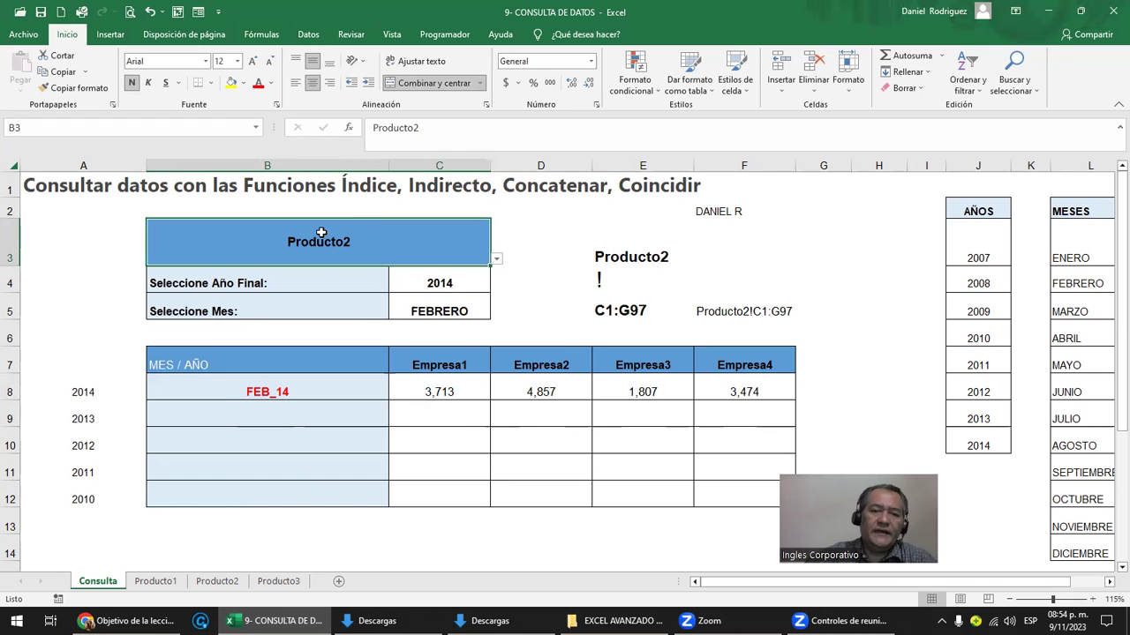
left_click_drag(432, 362, 746, 361)
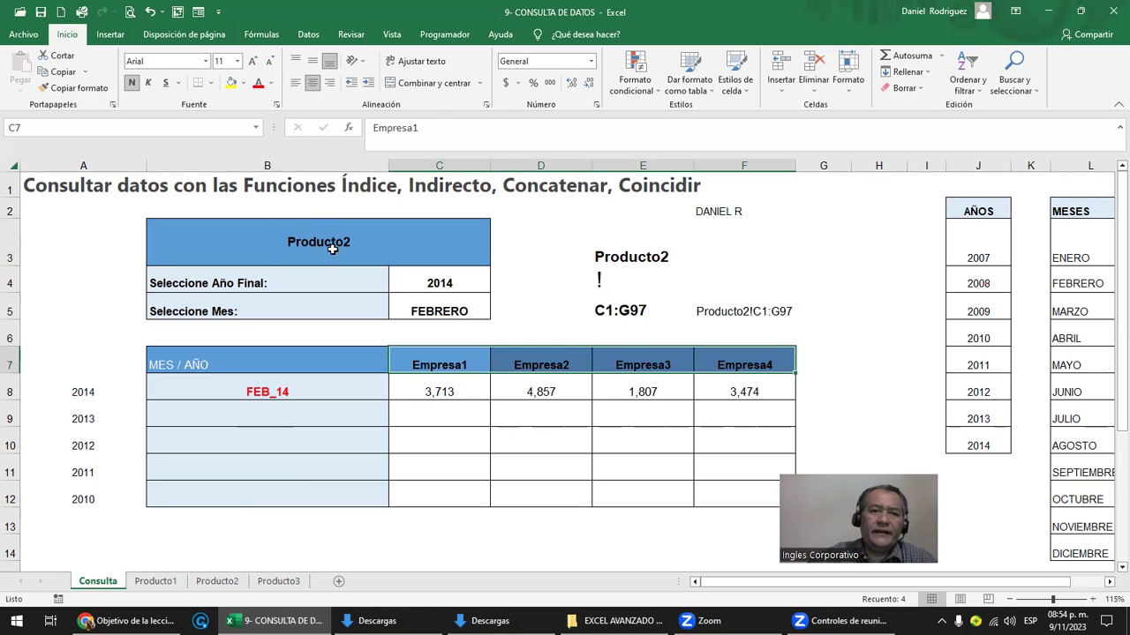
left_click(324, 238)
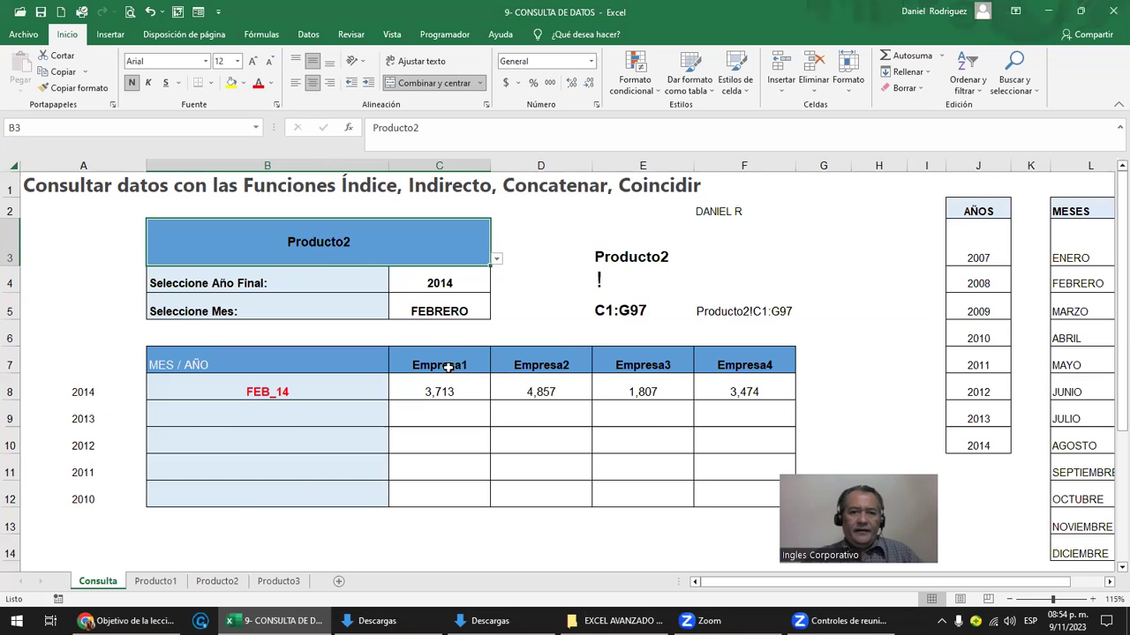
left_click_drag(448, 367, 768, 354)
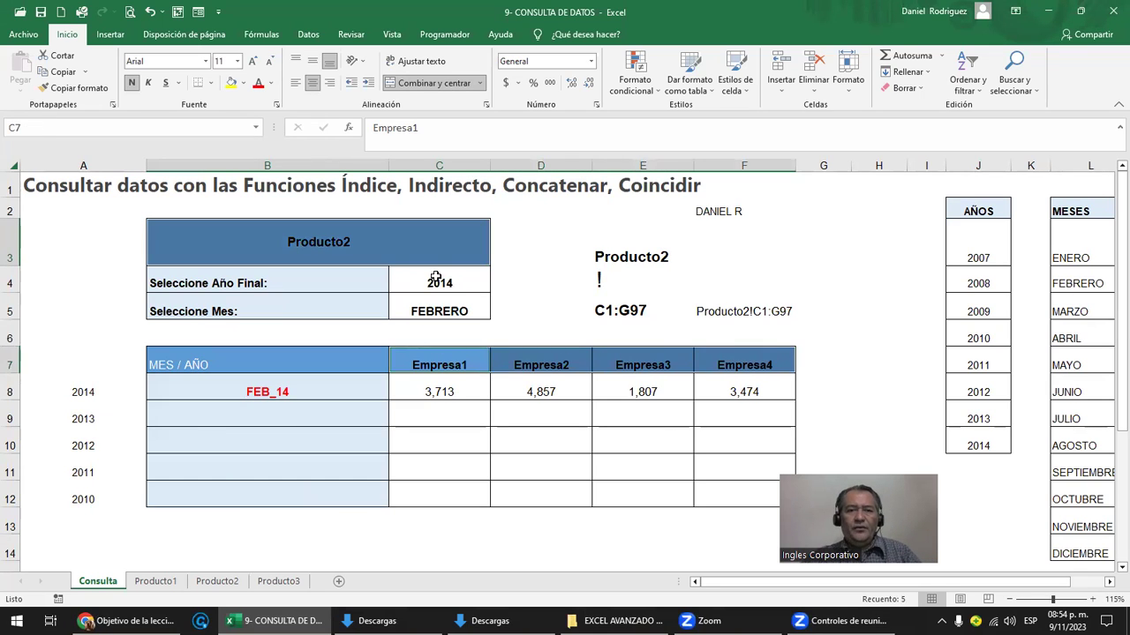
left_click_drag(436, 275, 434, 309)
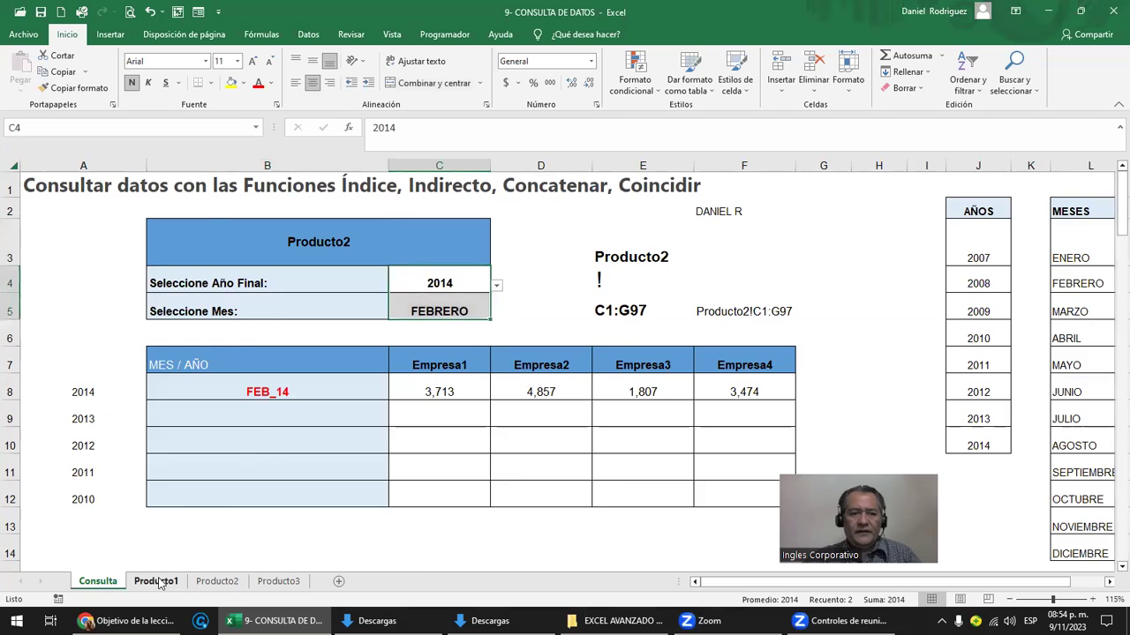
left_click(156, 581)
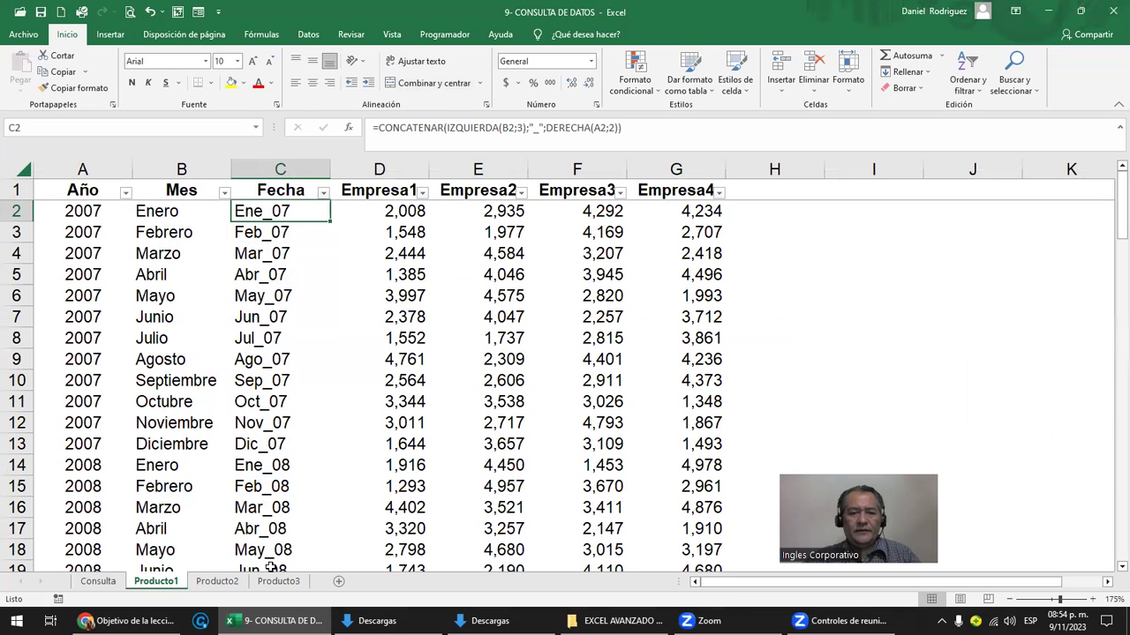
left_click(94, 583)
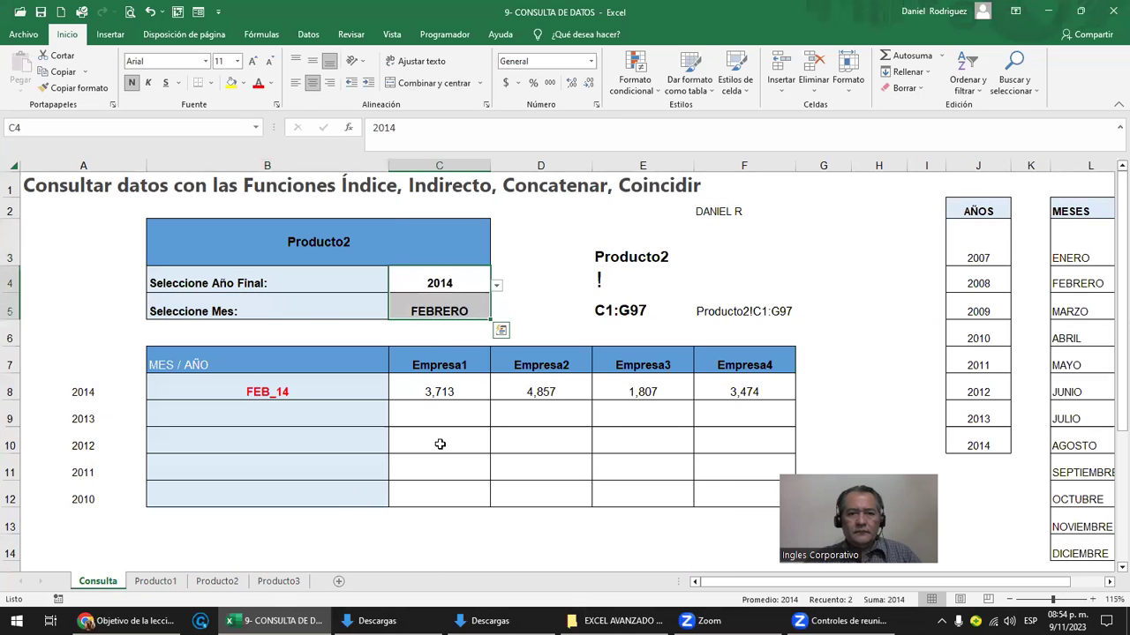
left_click(324, 237)
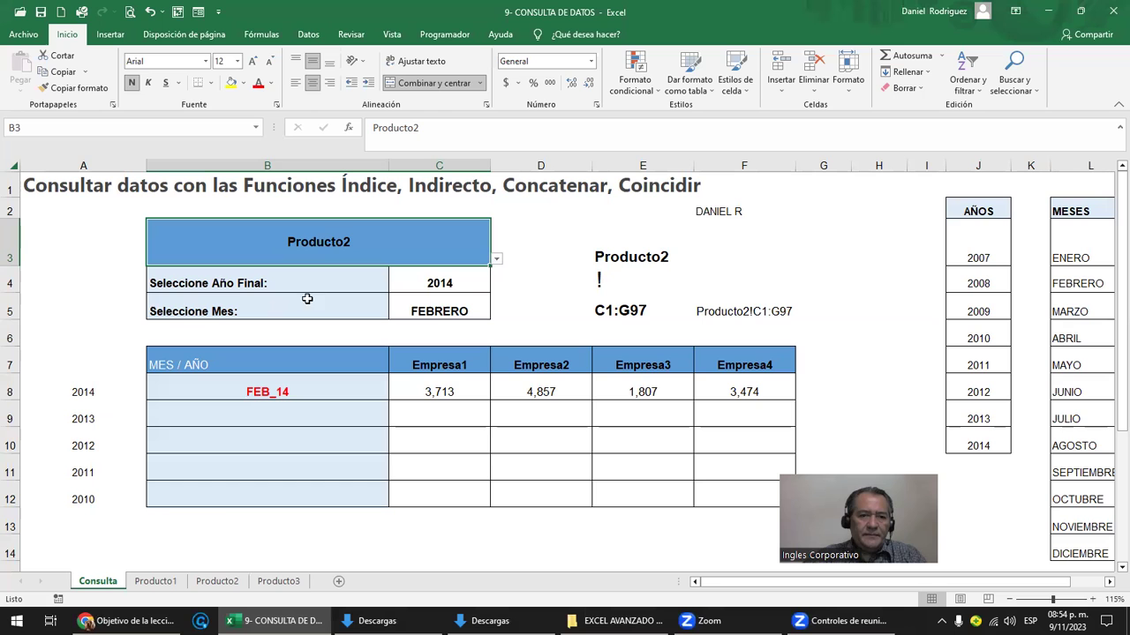
left_click(159, 581)
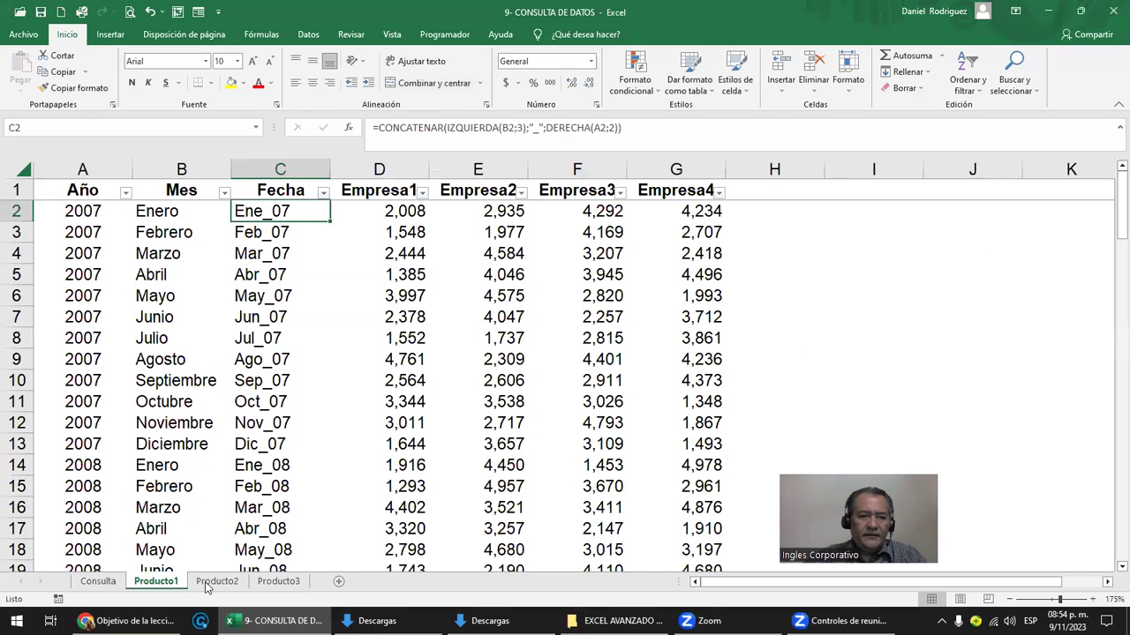
left_click(217, 582)
left_click(279, 581)
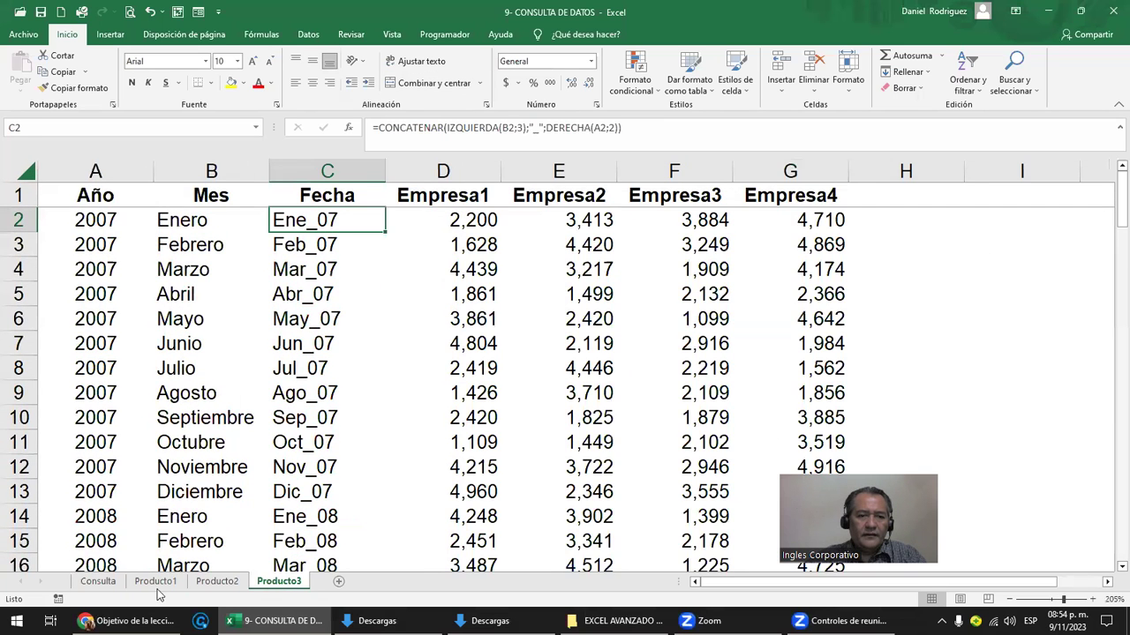
left_click(156, 581)
left_click(98, 581)
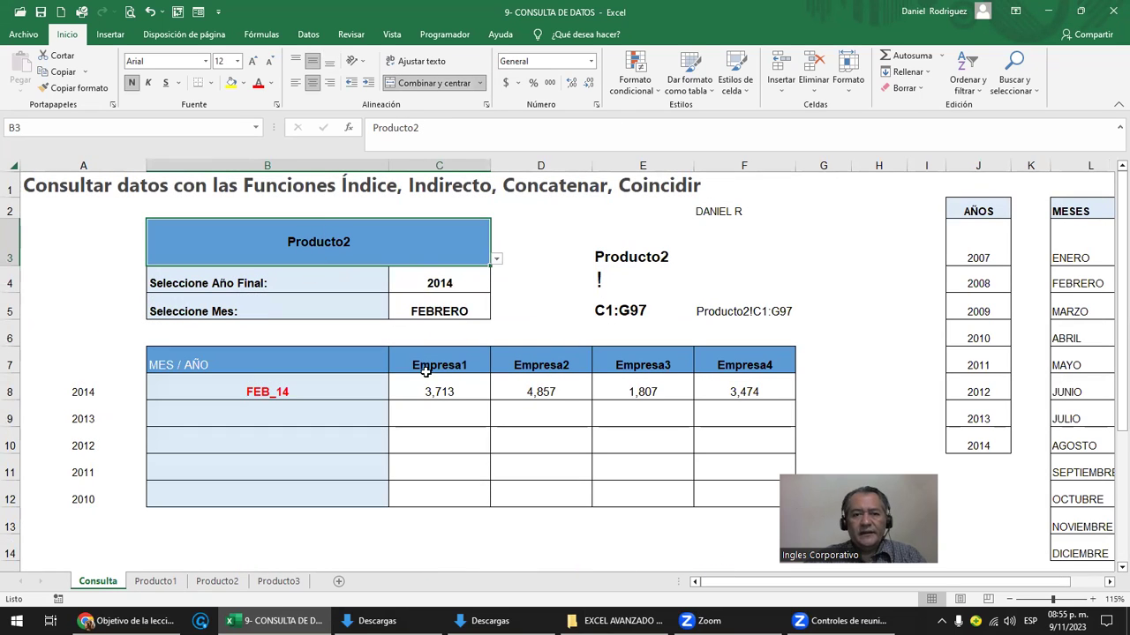
left_click_drag(442, 373, 441, 497)
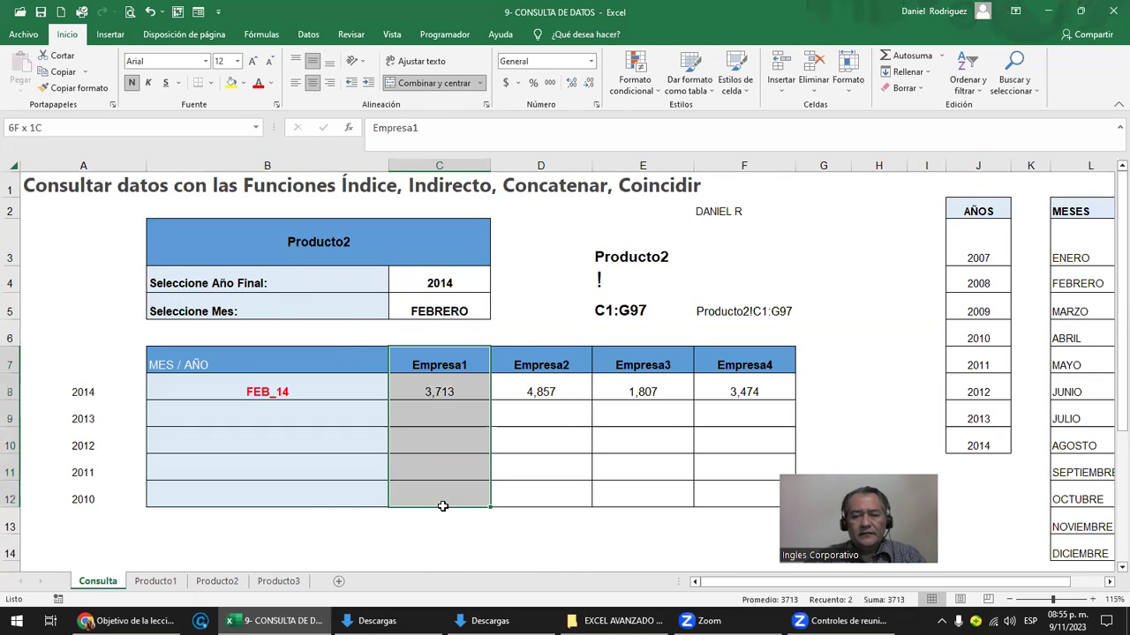
left_click_drag(552, 368, 568, 497)
left_click_drag(664, 370, 694, 495)
left_click_drag(757, 368, 777, 493)
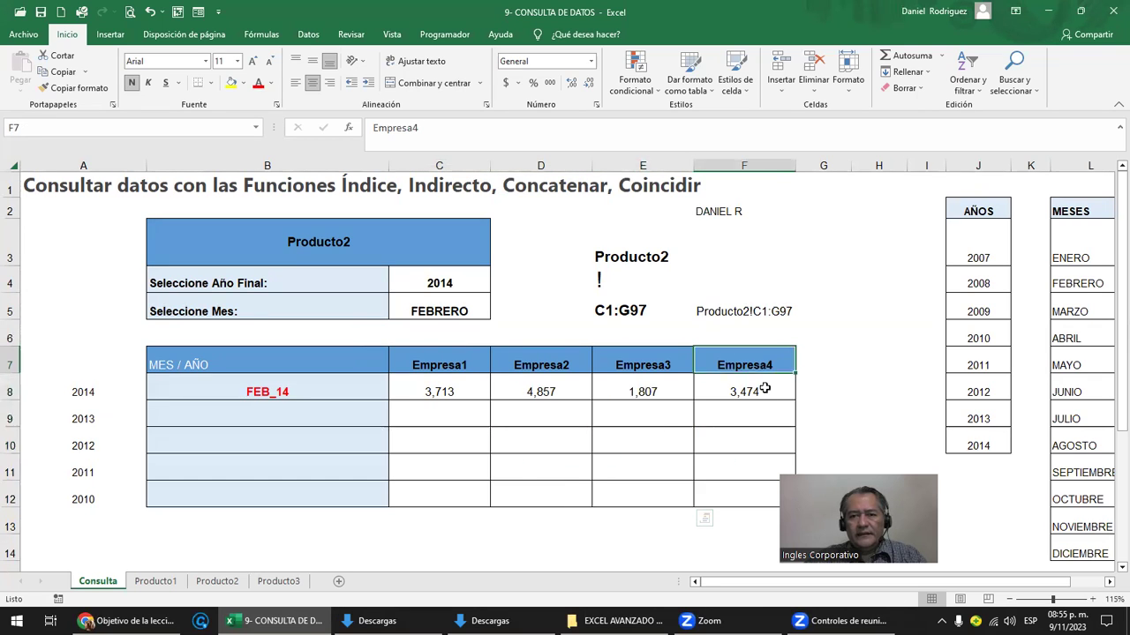
left_click(449, 362)
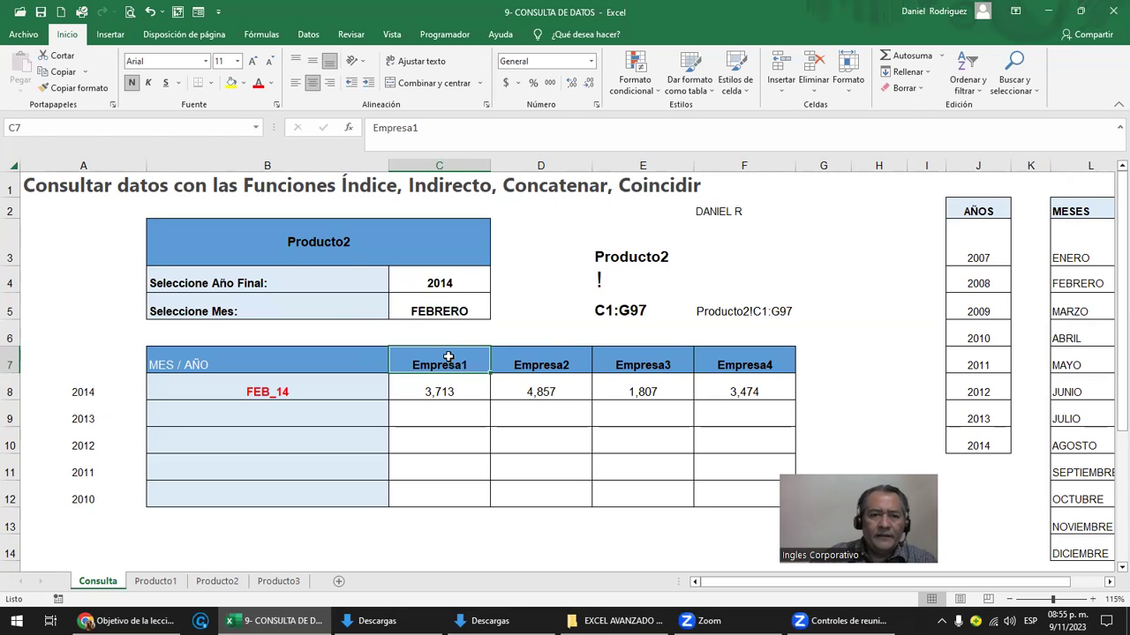
left_click(351, 243)
left_click_drag(451, 388, 690, 356)
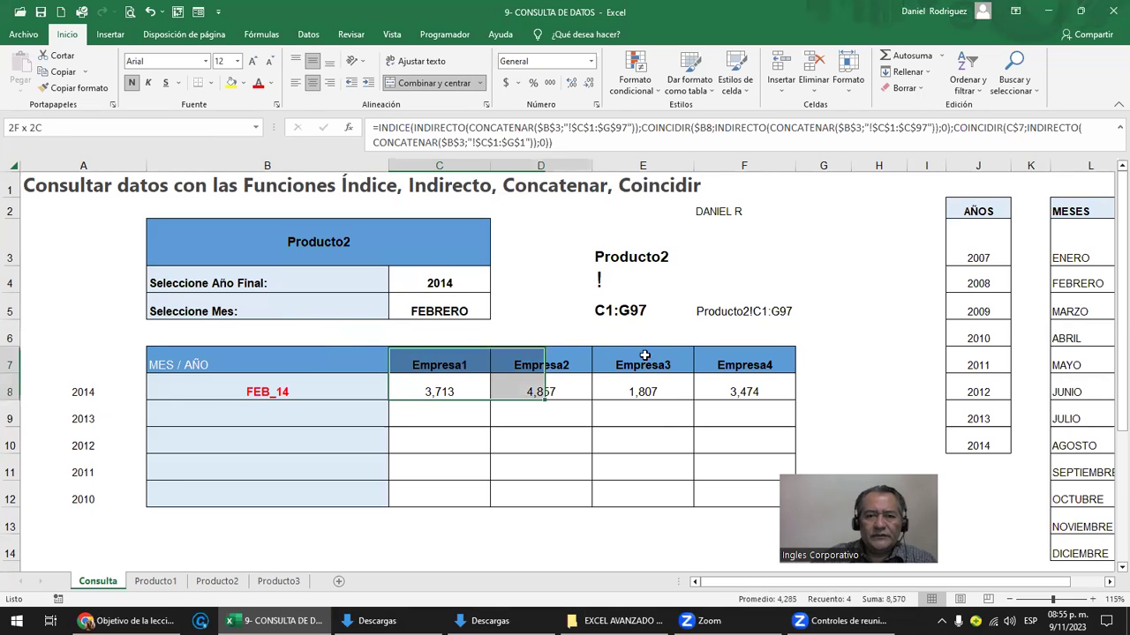
left_click_drag(450, 366, 667, 488)
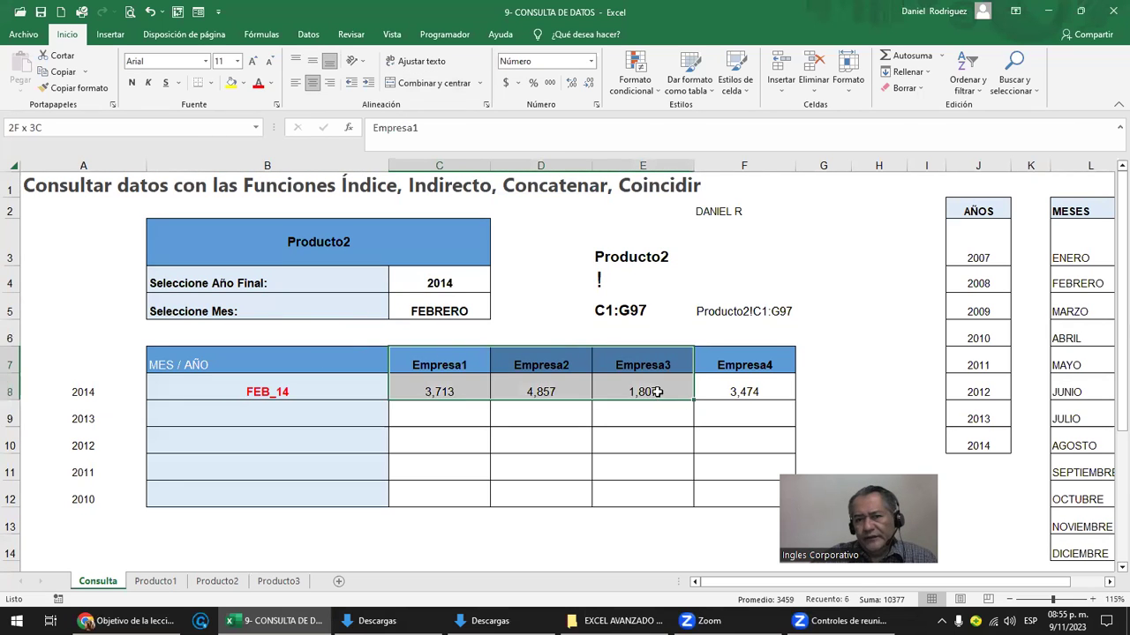
left_click(759, 391)
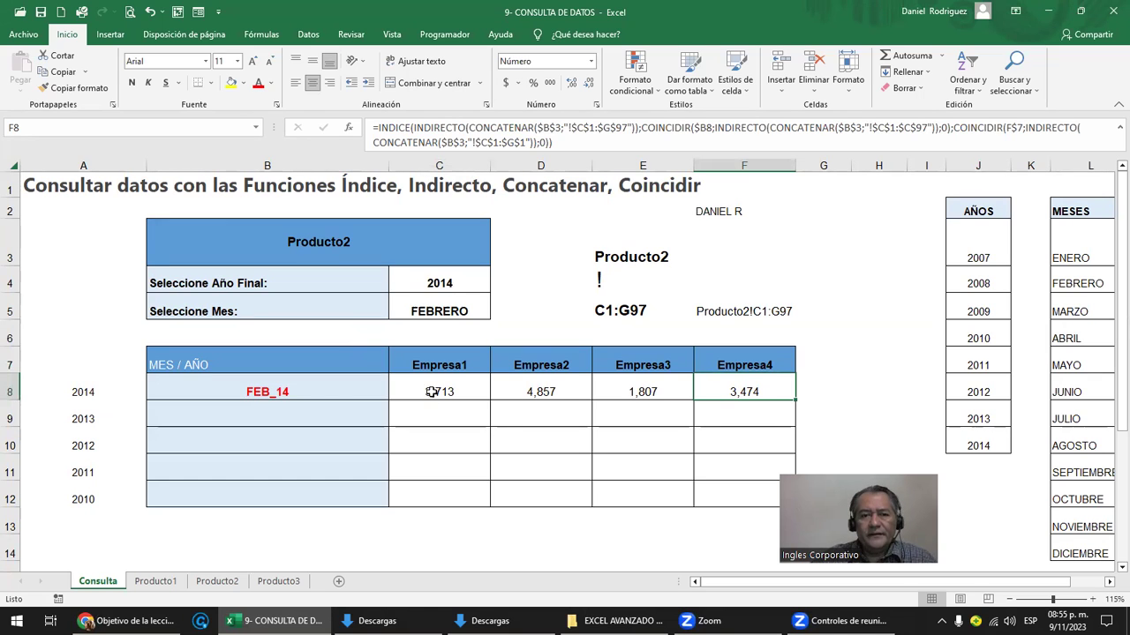
left_click(449, 290)
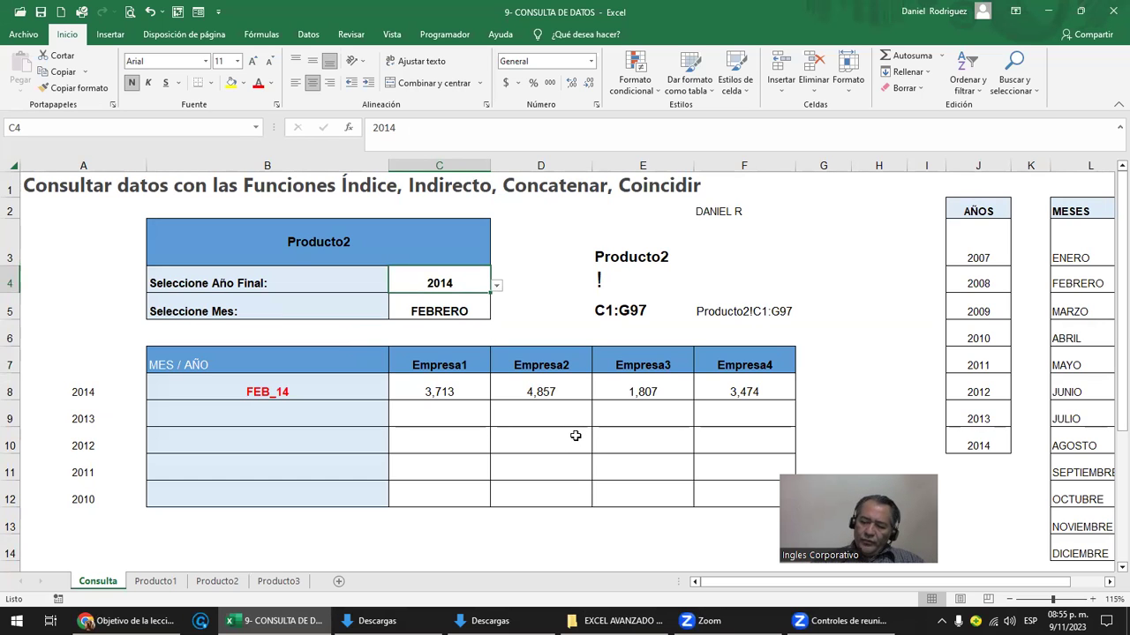
Enter 2009 as the final year in C4
type("2009")
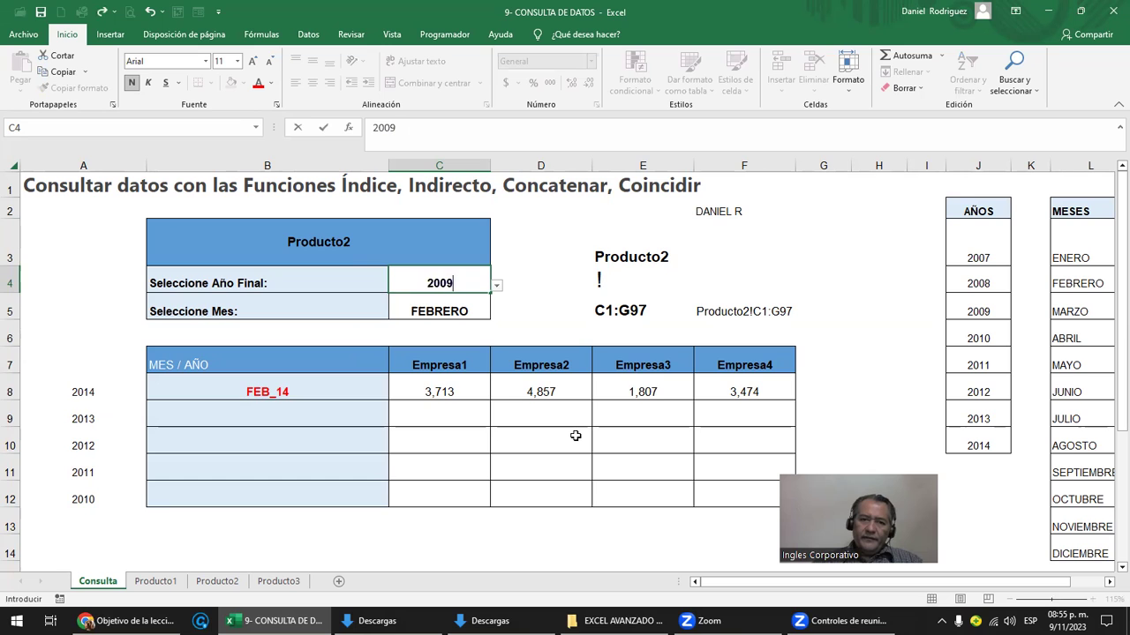
key("Return")
mouse_move(300, 391)
left_mouse_down()
mouse_move(714, 386)
mouse_move(787, 404)
mouse_move(794, 500)
left_mouse_up()
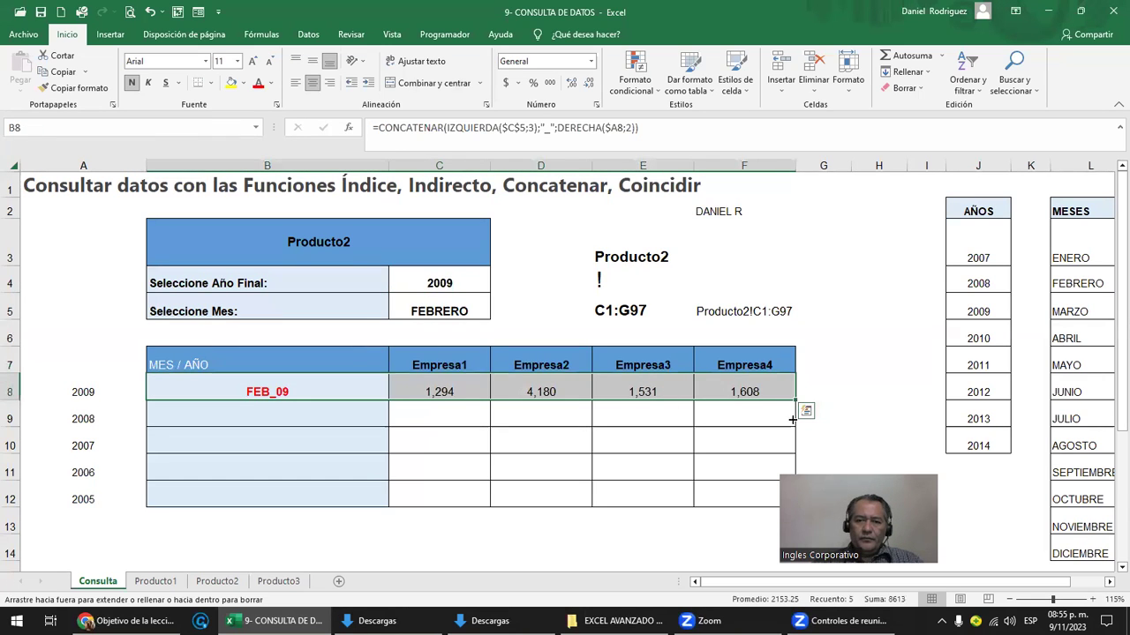
Inspect the FEB_06 label and Empresa1–4 formulas that return #N/D
left_click(320, 475)
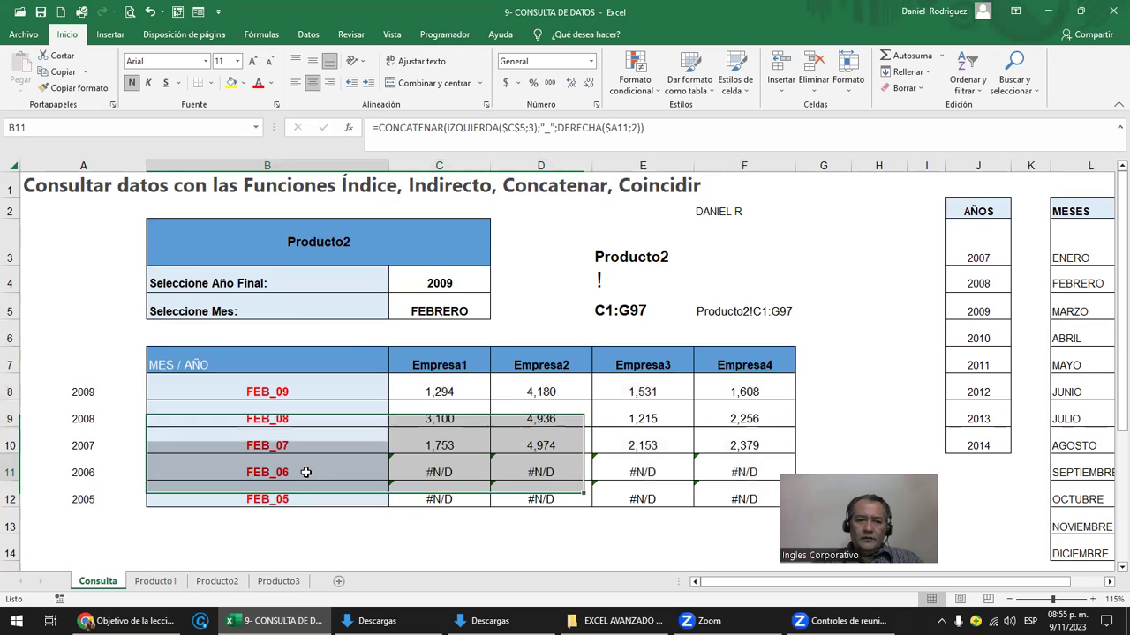
left_click(440, 473)
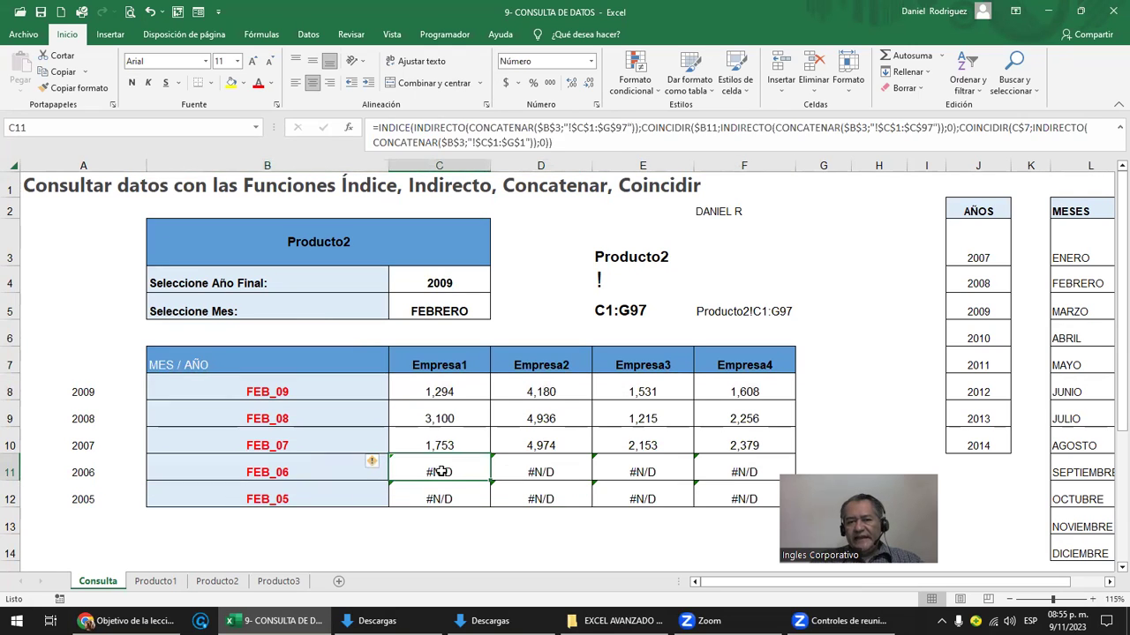
left_click(554, 473)
left_click(636, 472)
left_click(731, 468)
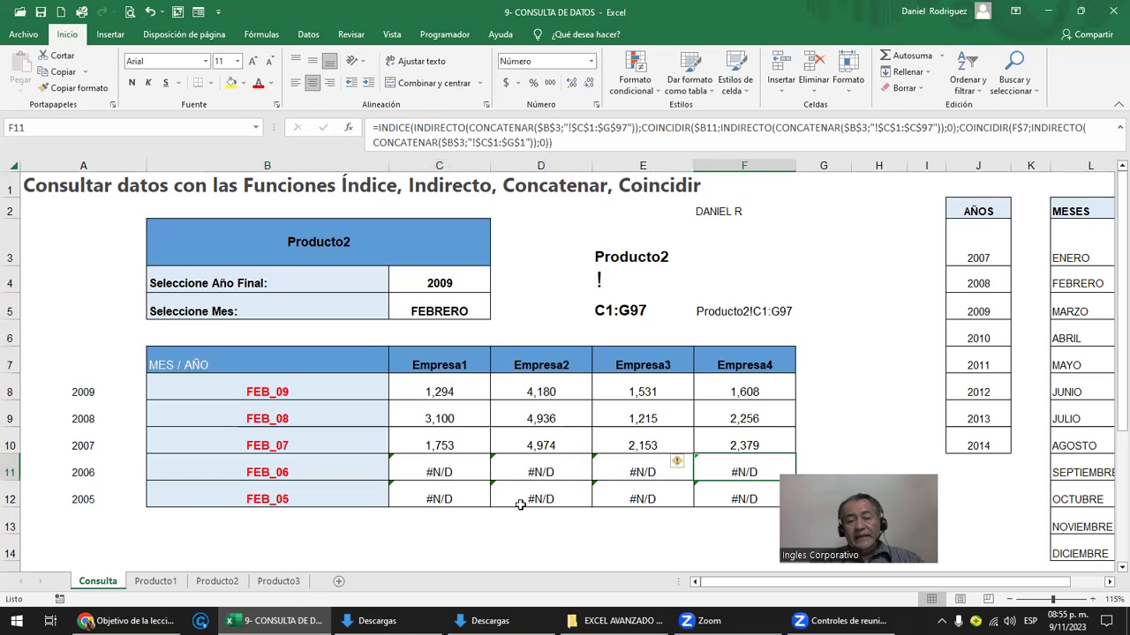
left_click(437, 475)
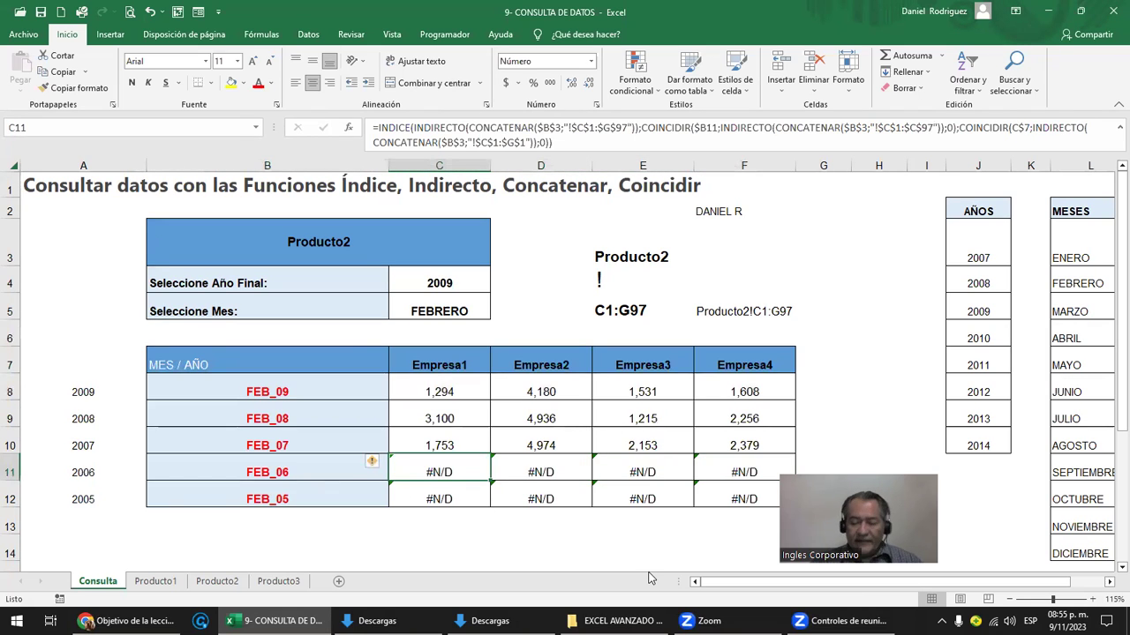
Wrap the Empresa1 2006 formula in SI.ERROR( … ;" --") so errors show --
type("-D11")
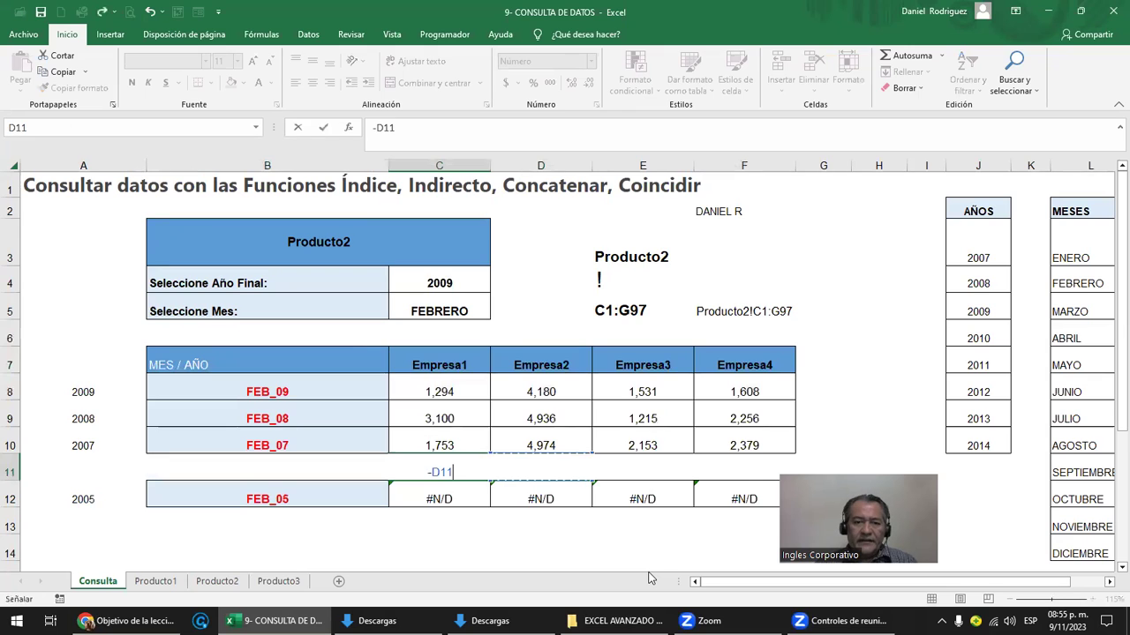
key("Escape")
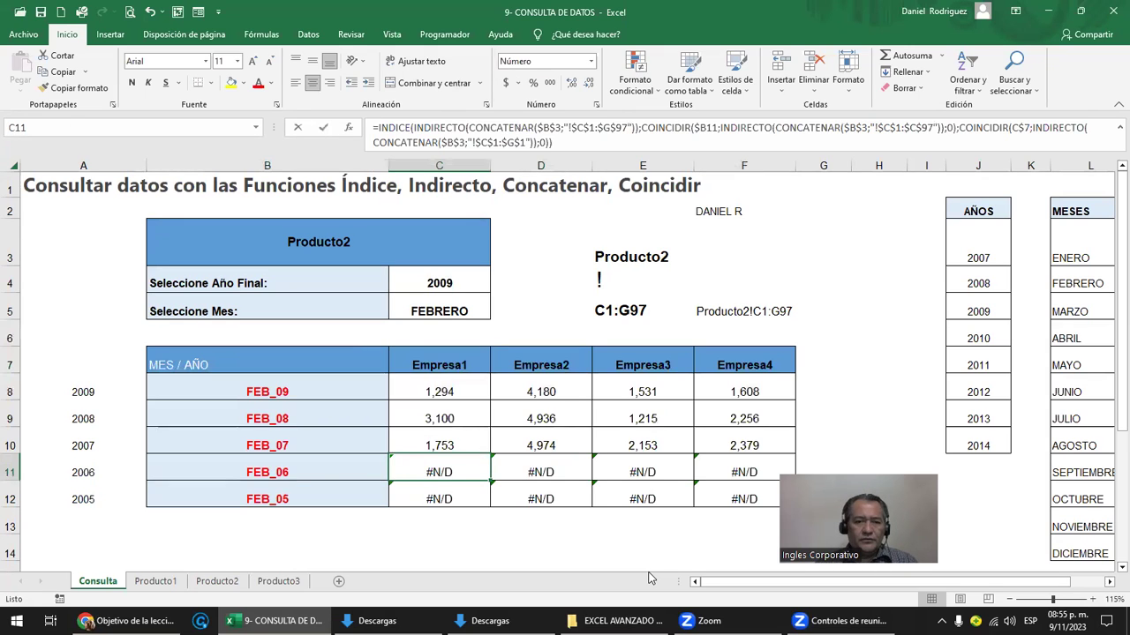
key("F2")
left_click(55, 473)
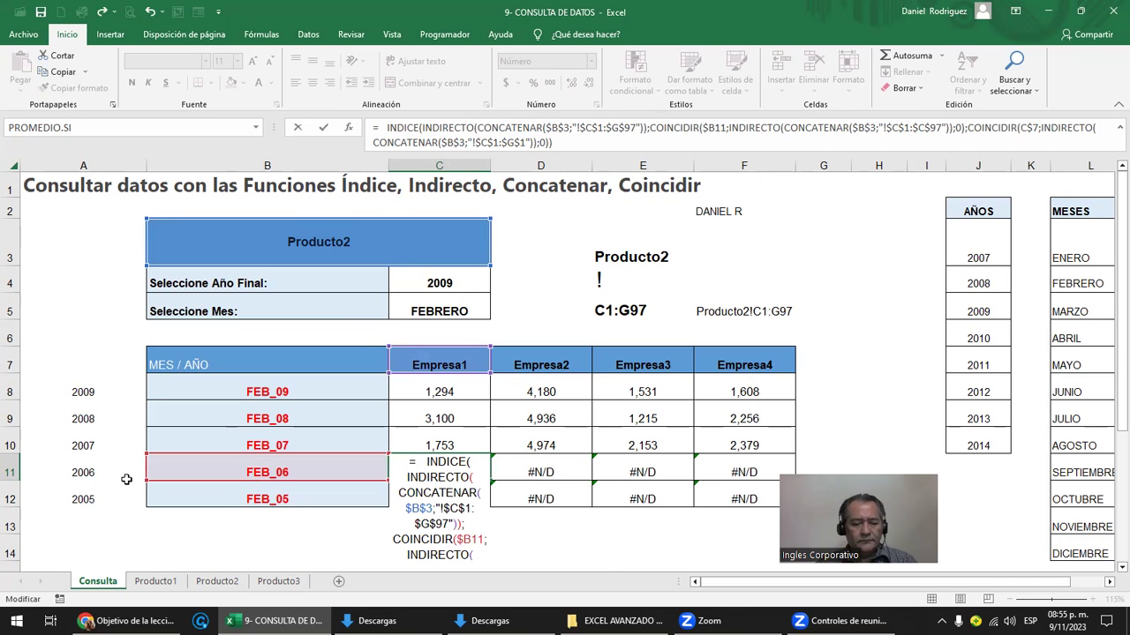
type("s")
key("BackSpace")
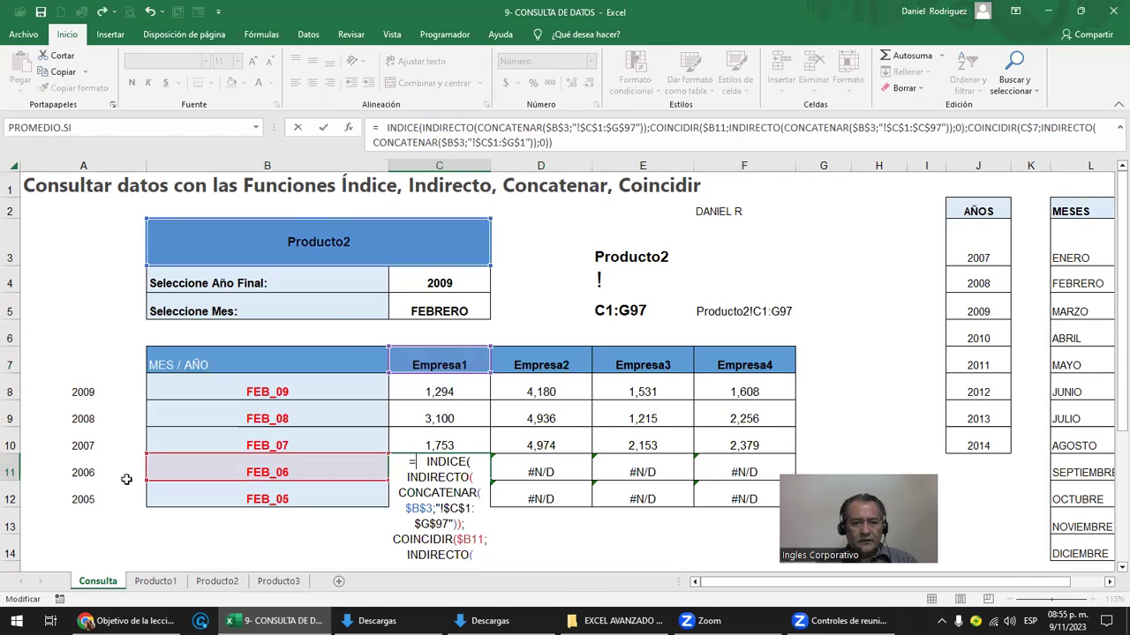
type("SI.ERROR")
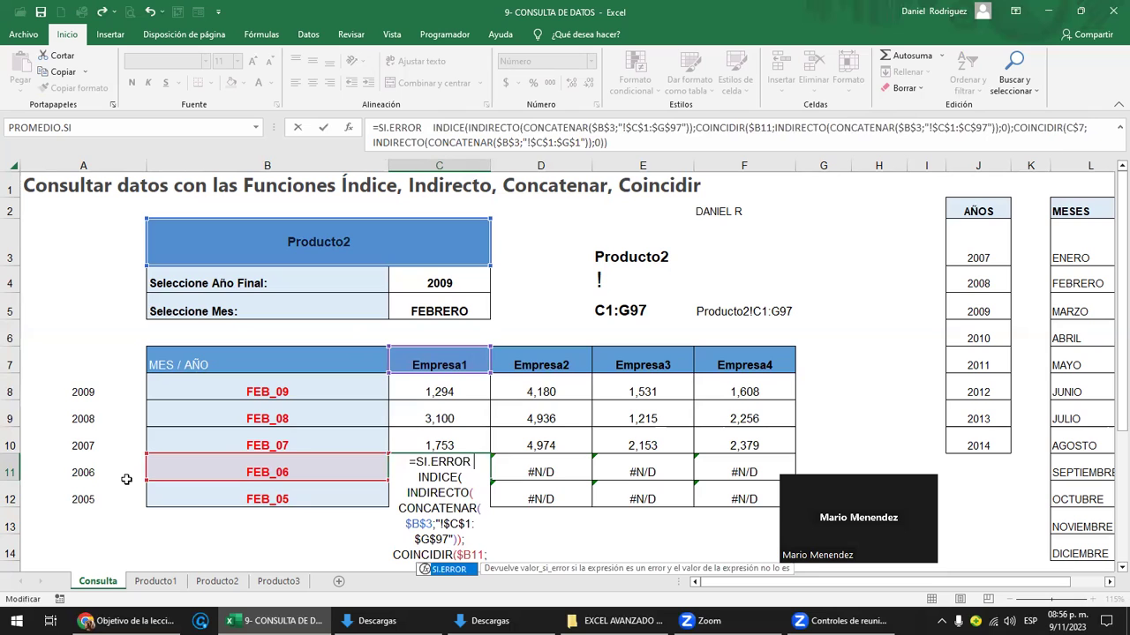
type(" (")
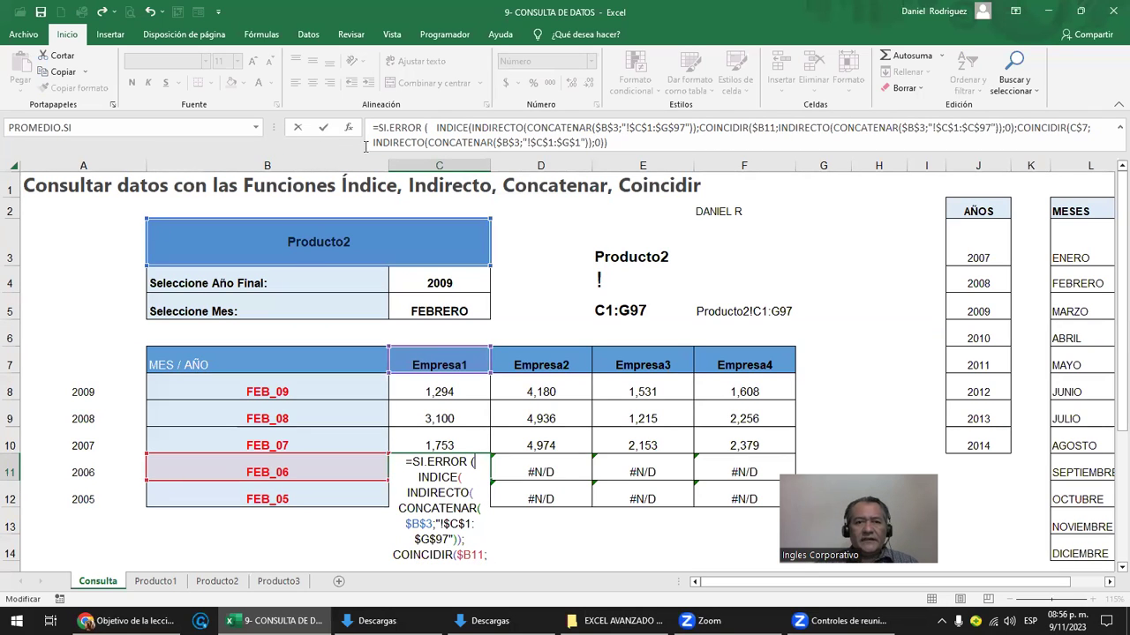
left_click(429, 128)
key("Delete")
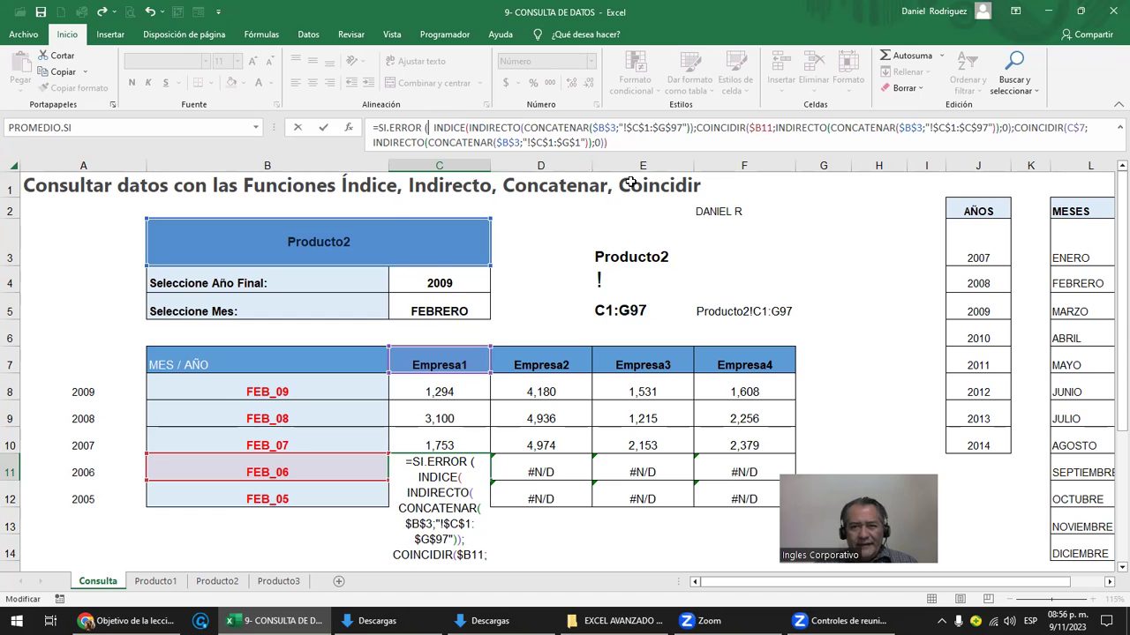
left_click(622, 142)
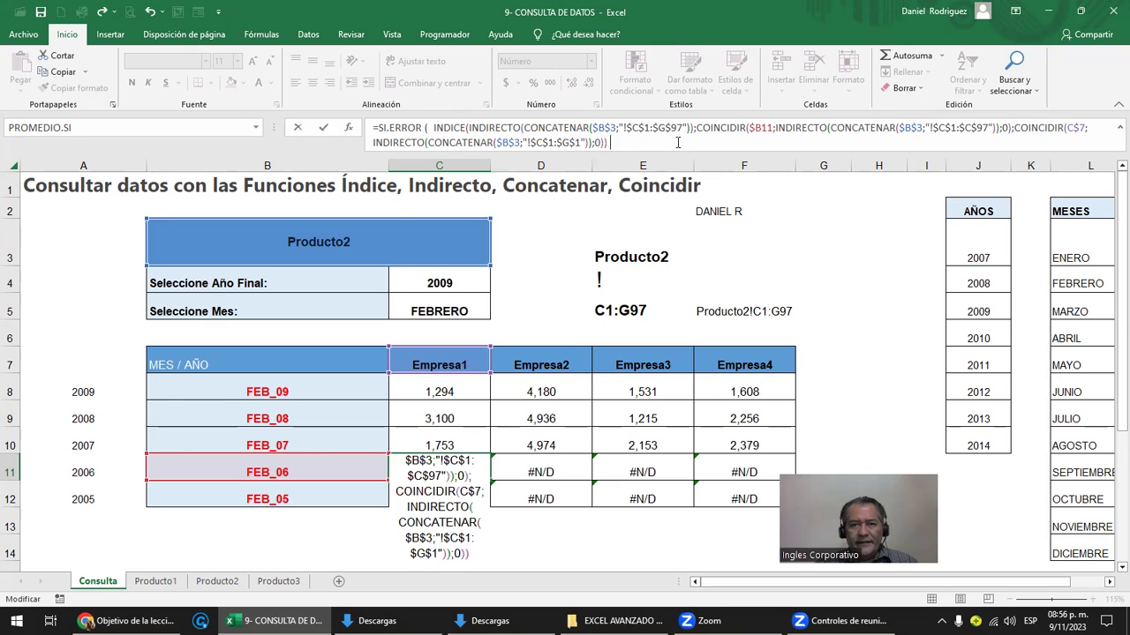
type("; ")
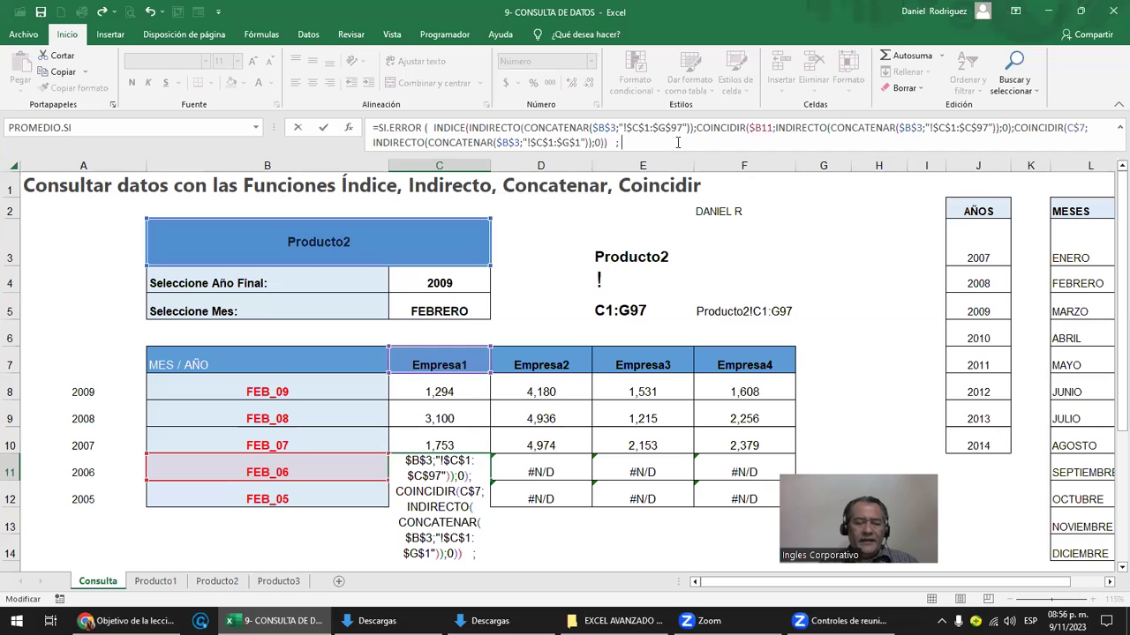
type("\"")
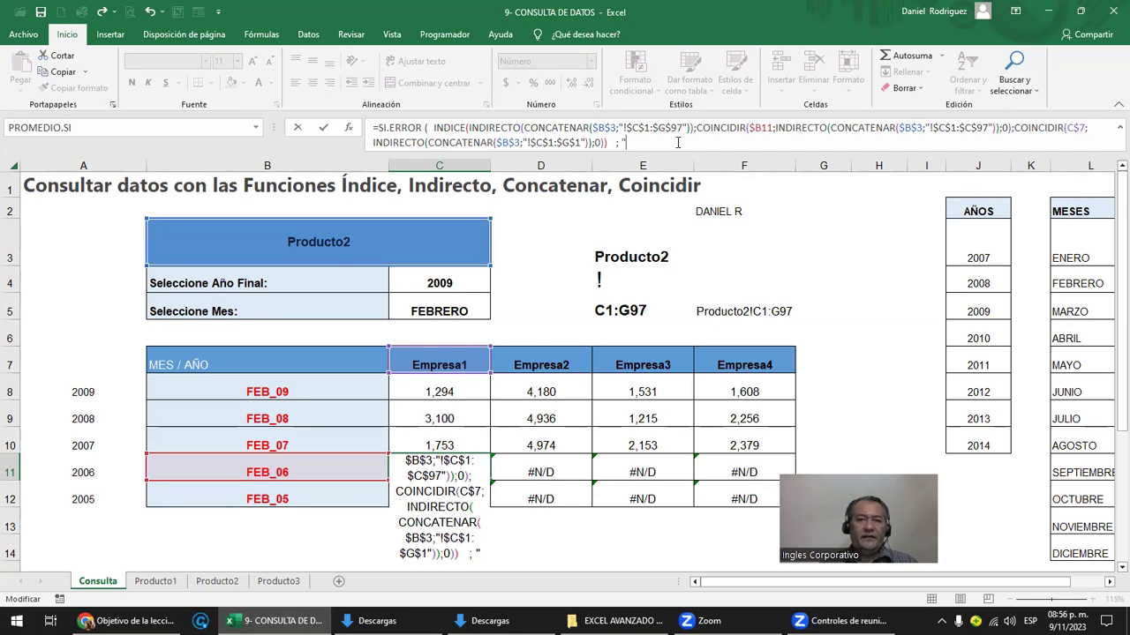
type(" --")
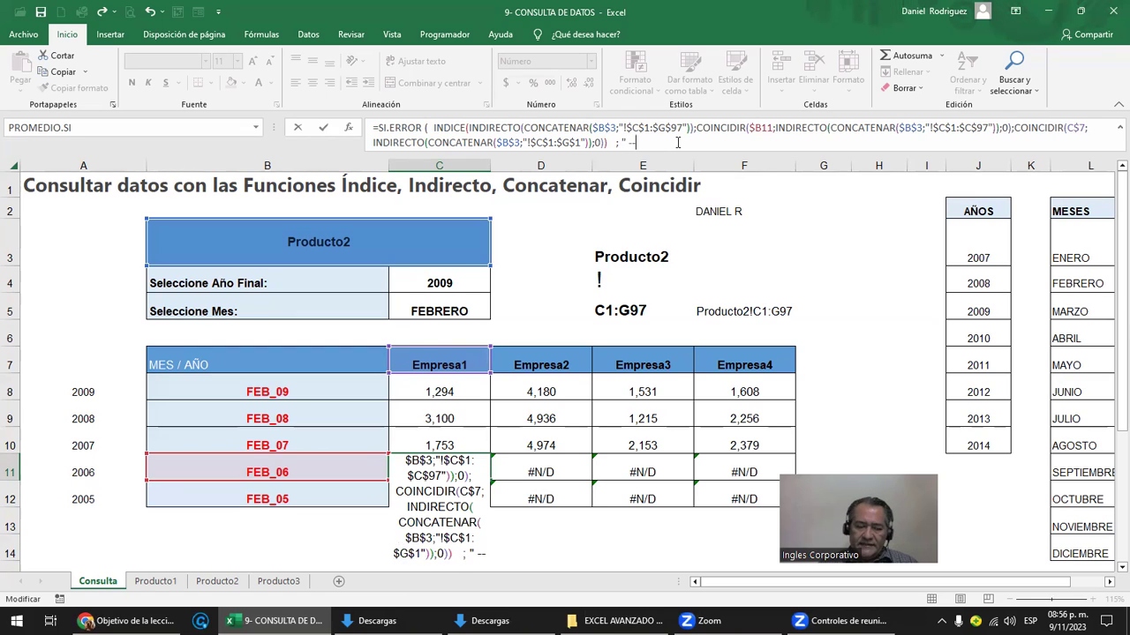
type("\"")
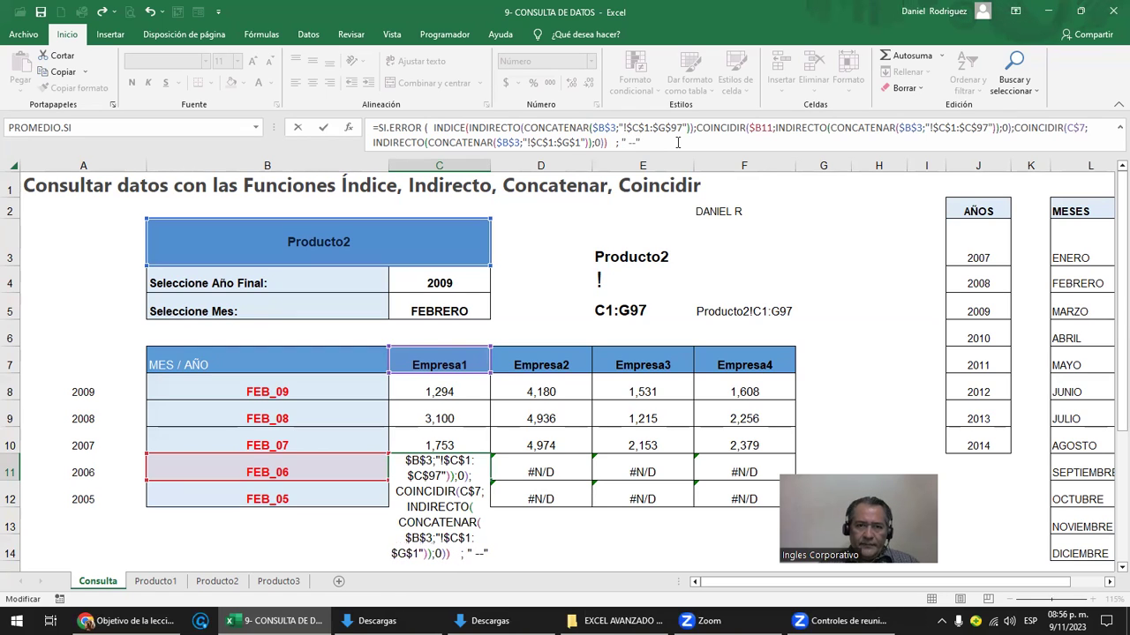
type(")")
key("Return")
key("Return")
Copy the SI.ERROR formula into all result cells C8:F12
key("Up")
key("ctrl+c")
key("Up")
key("Up")
key("Up")
key("shift+Right")
key("shift+Right")
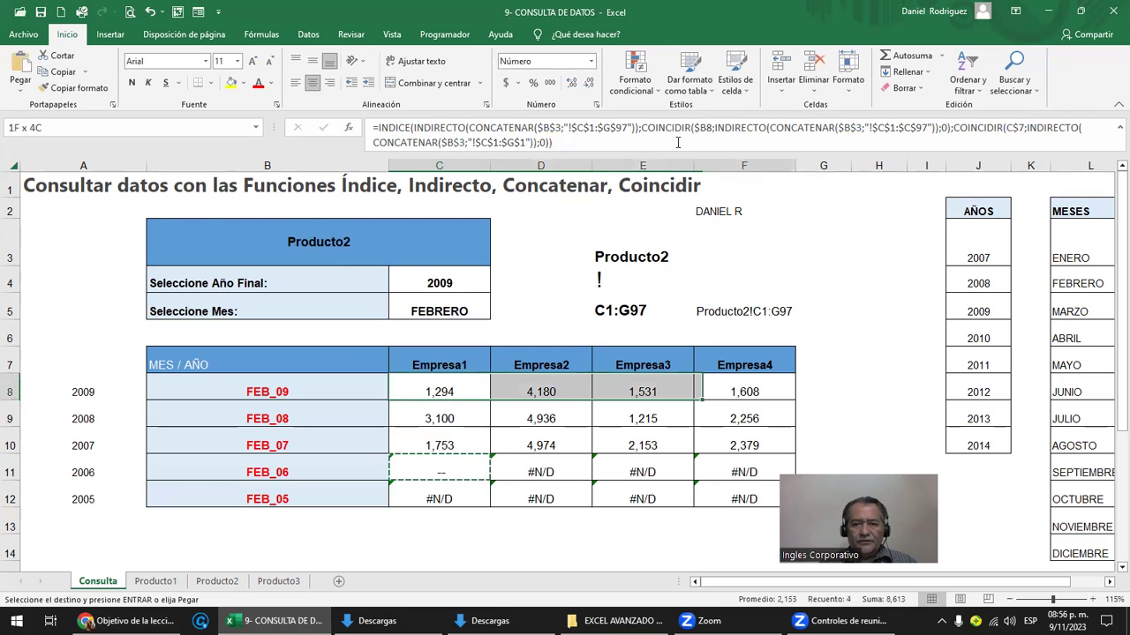
key("shift+Down")
key("shift+Down")
key("shift+Down")
key("shift+Down")
key("Return")
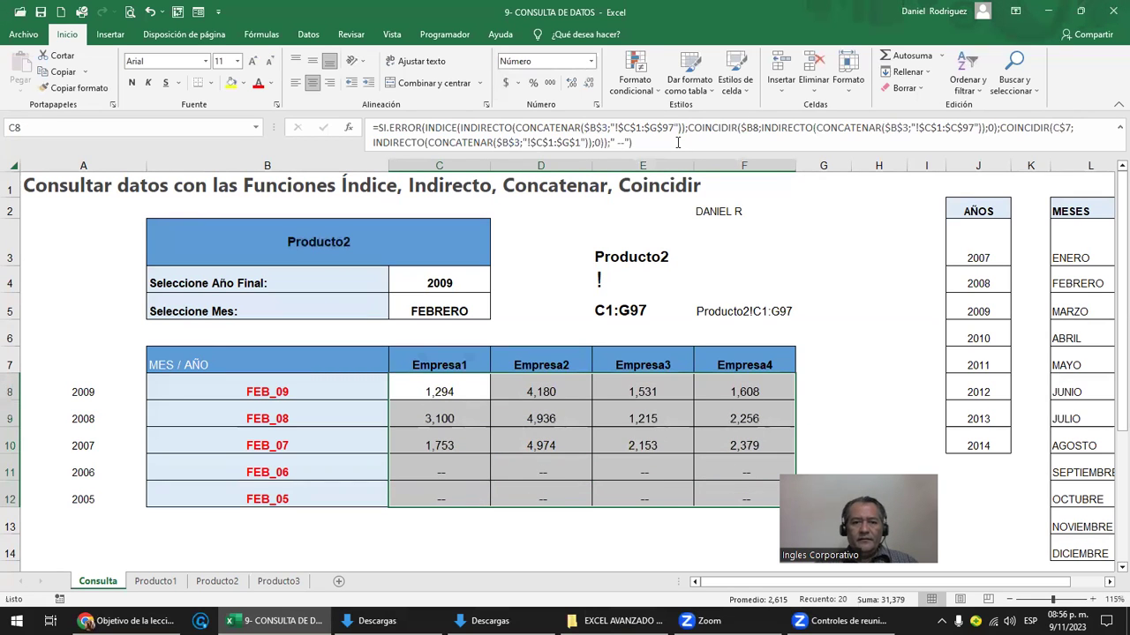
Change the final year in C4 to 2008
left_click(465, 468)
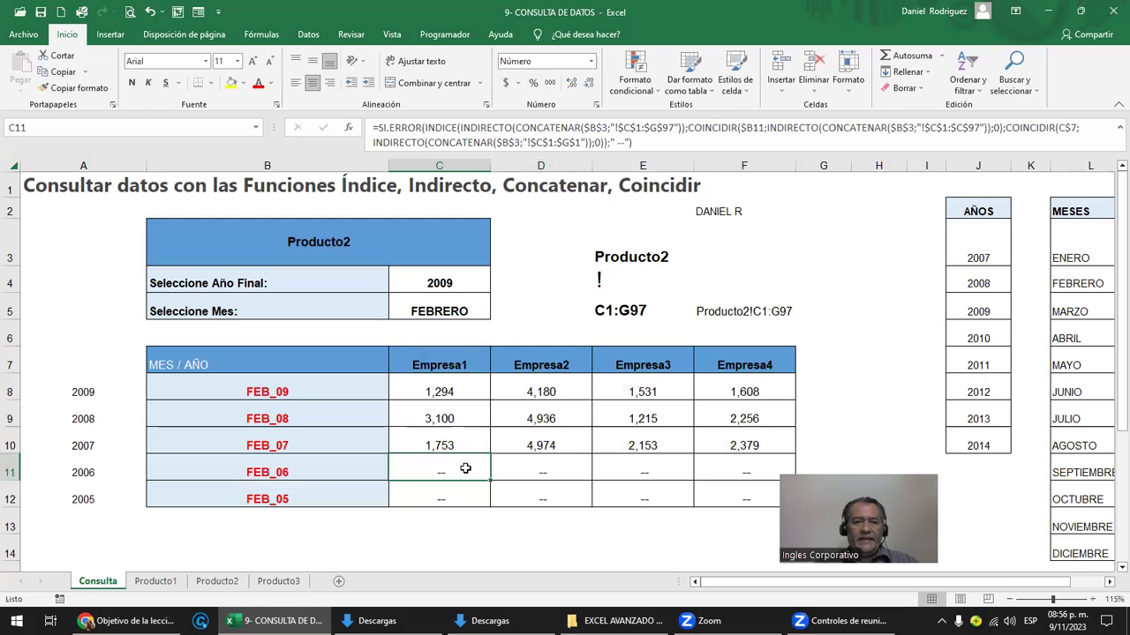
left_click(457, 281)
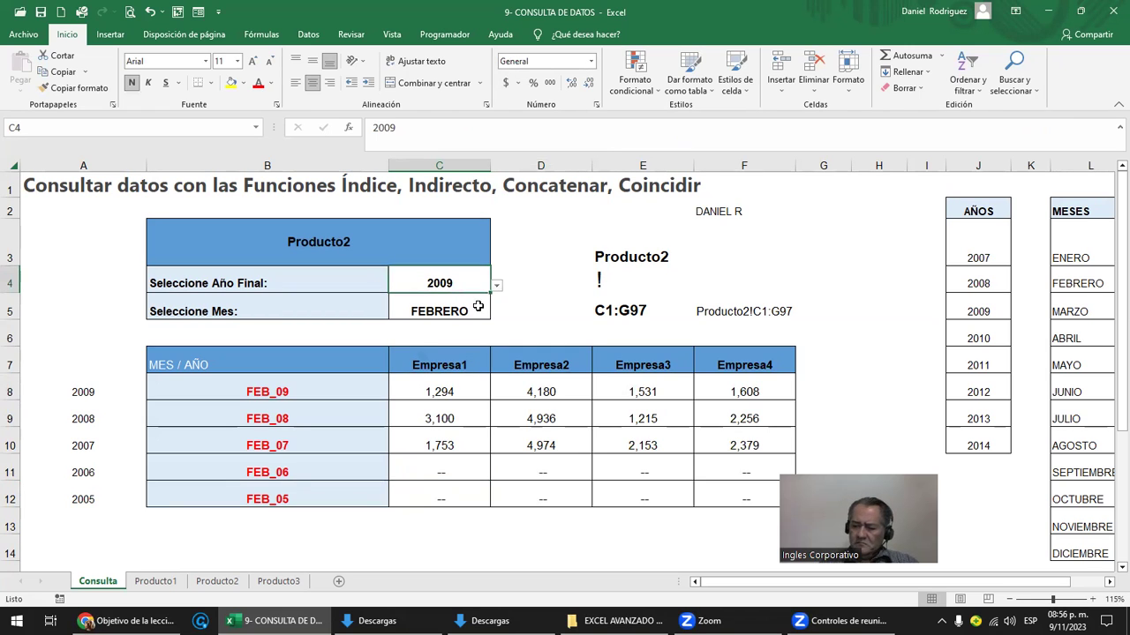
type("208")
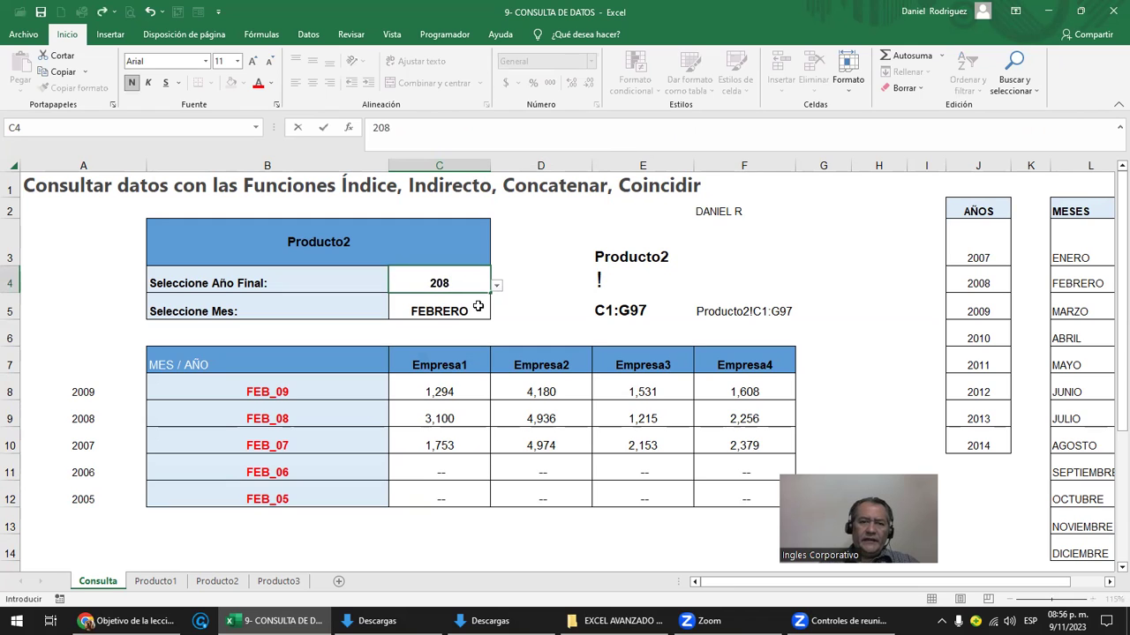
key("BackSpace")
key("BackSpace")
type("08")
key("Return")
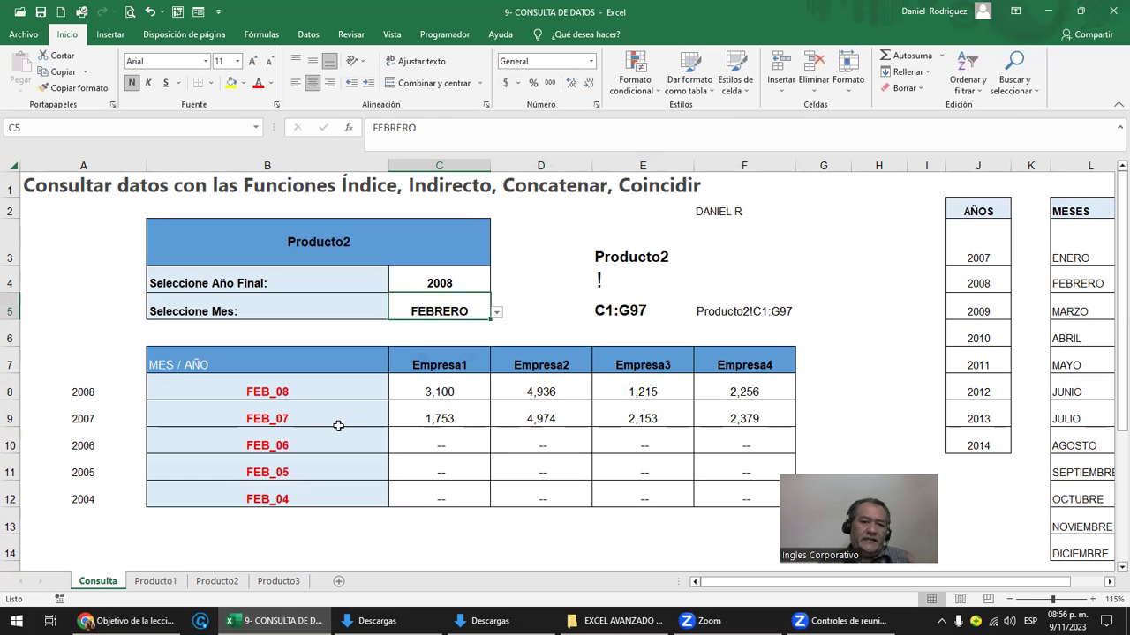
Check that the 2004 Empresa1 formula ends with the " --" fallback, leaving it unchanged
left_click_drag(440, 446, 725, 488)
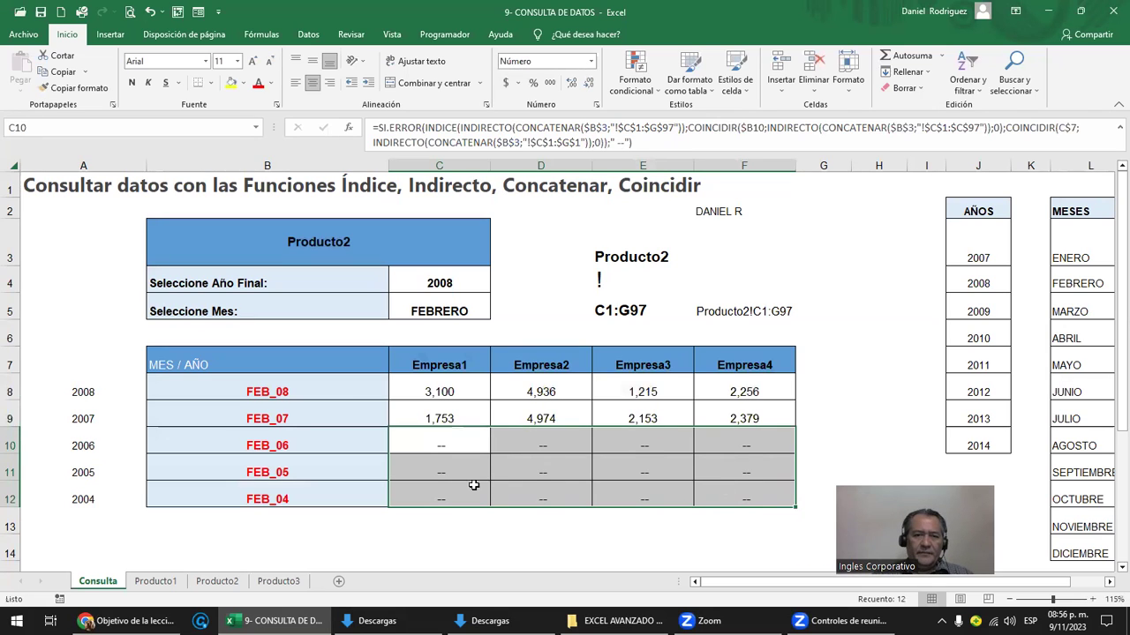
left_click(439, 497)
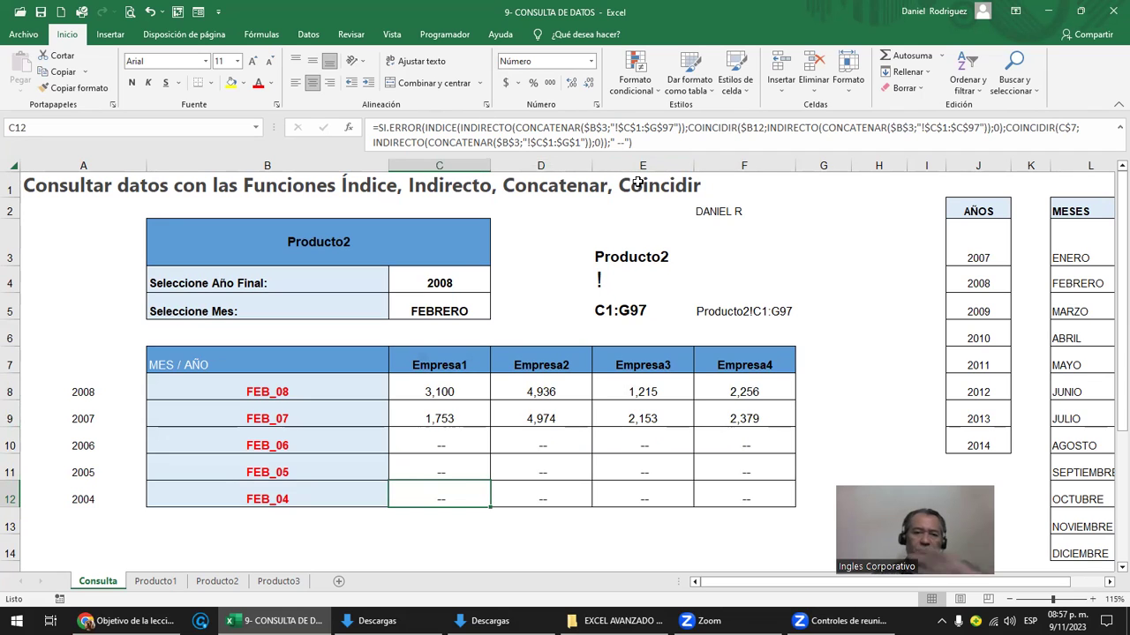
left_click(615, 142)
left_click(794, 141)
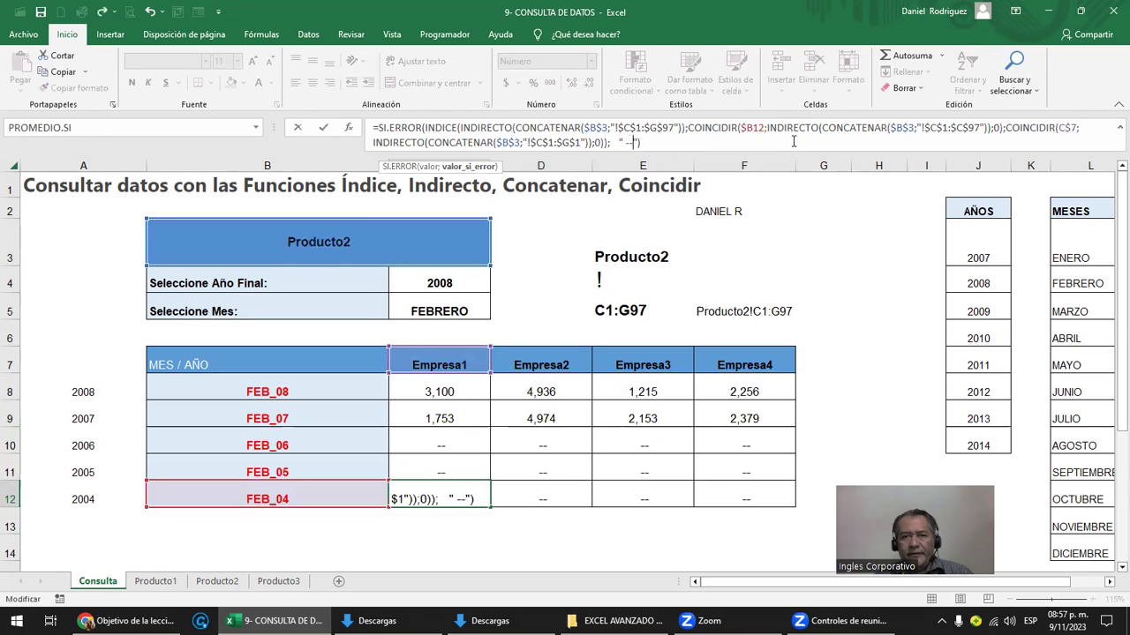
key("Return")
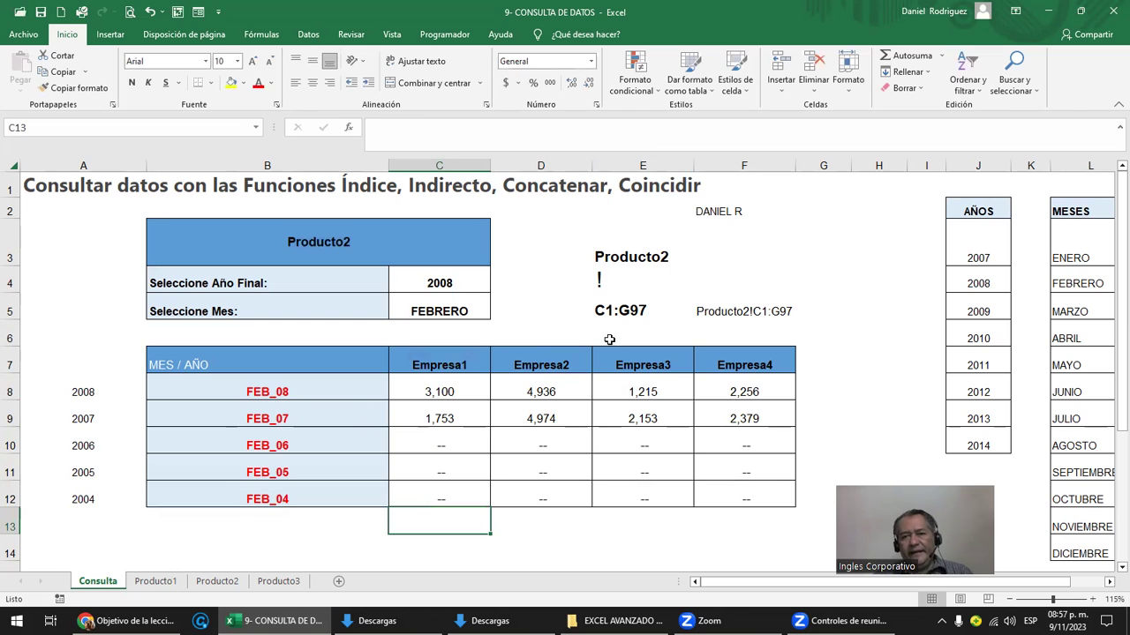
Clear the helper cells E3:F5 showing Producto2, ! and C1:G97
left_click_drag(617, 249, 759, 311)
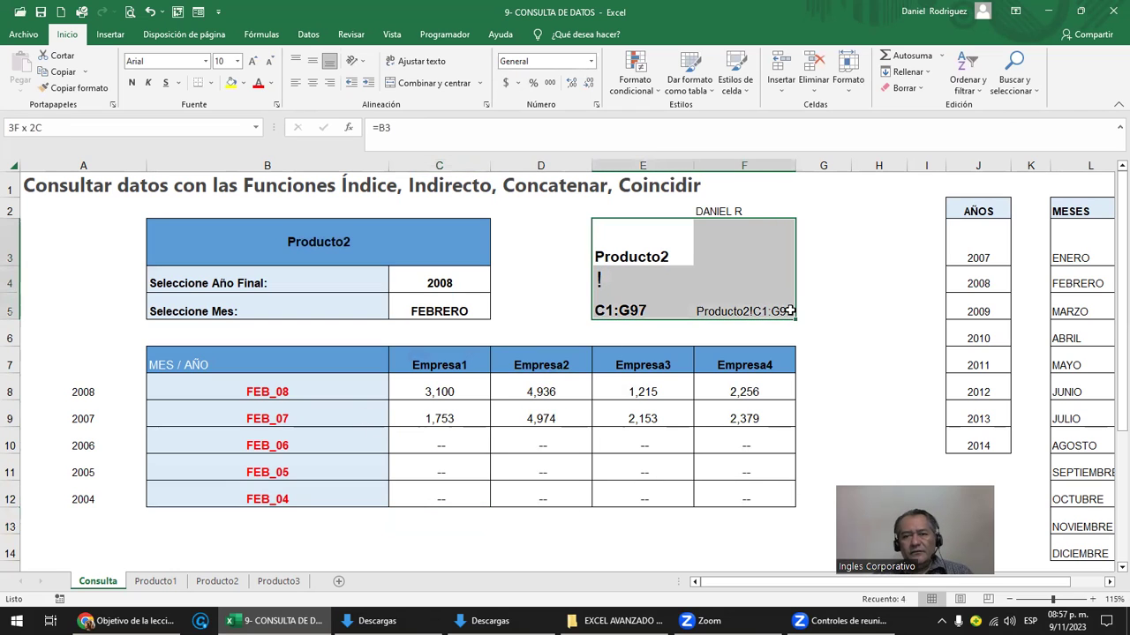
key("Delete")
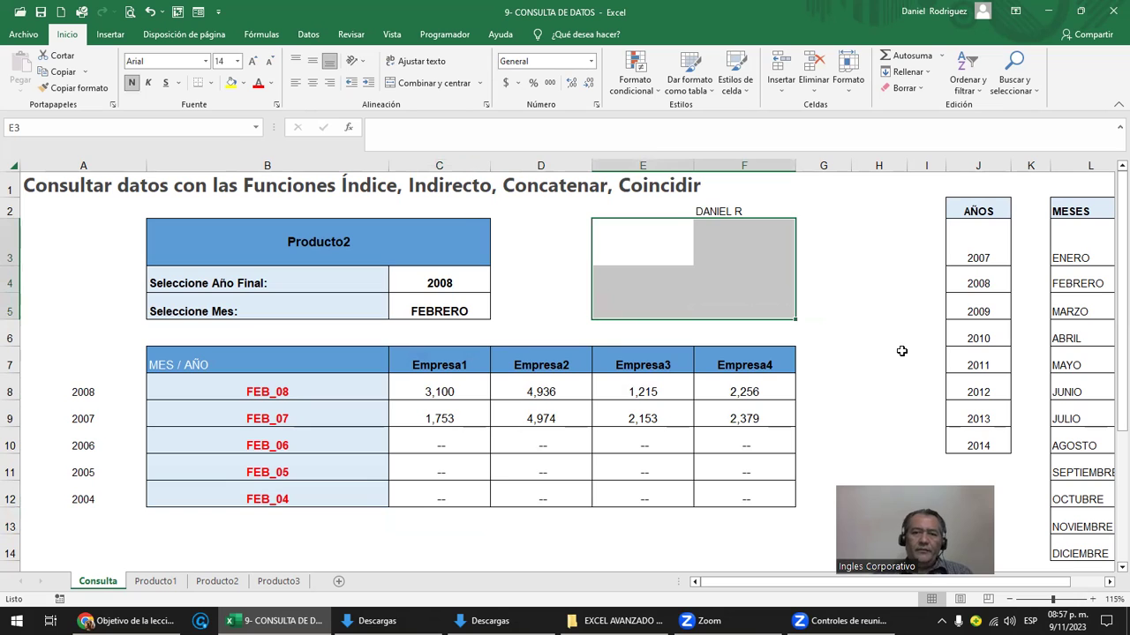
left_click(704, 210)
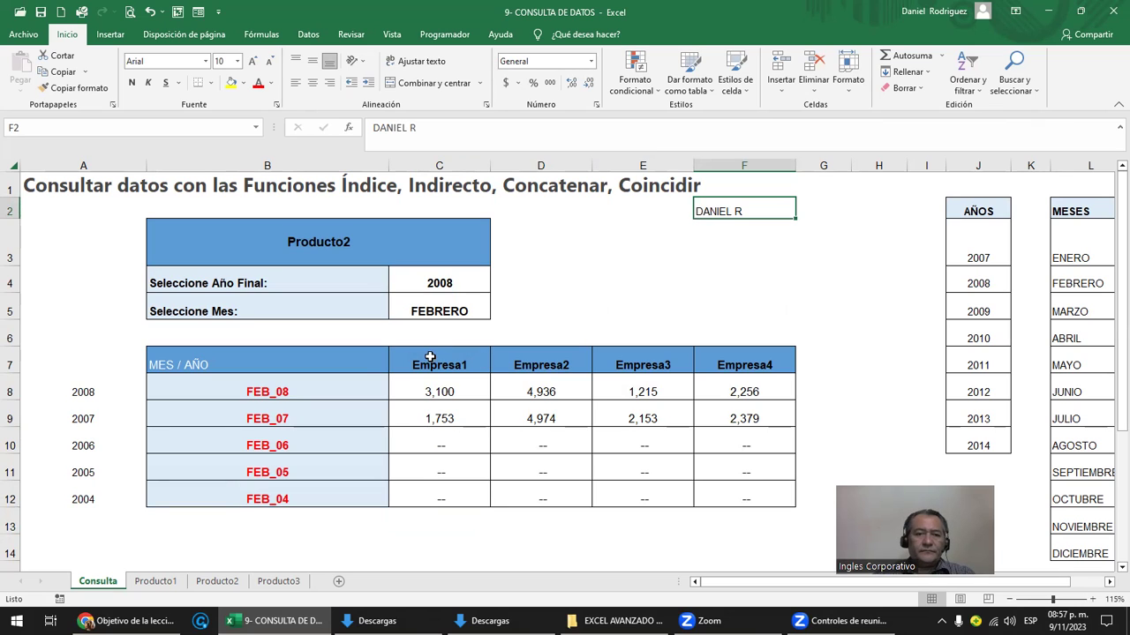
Review the year 2008, the AÑOS list, month FEBRERO and the ENERO–DICIEMBRE list
left_click(431, 281)
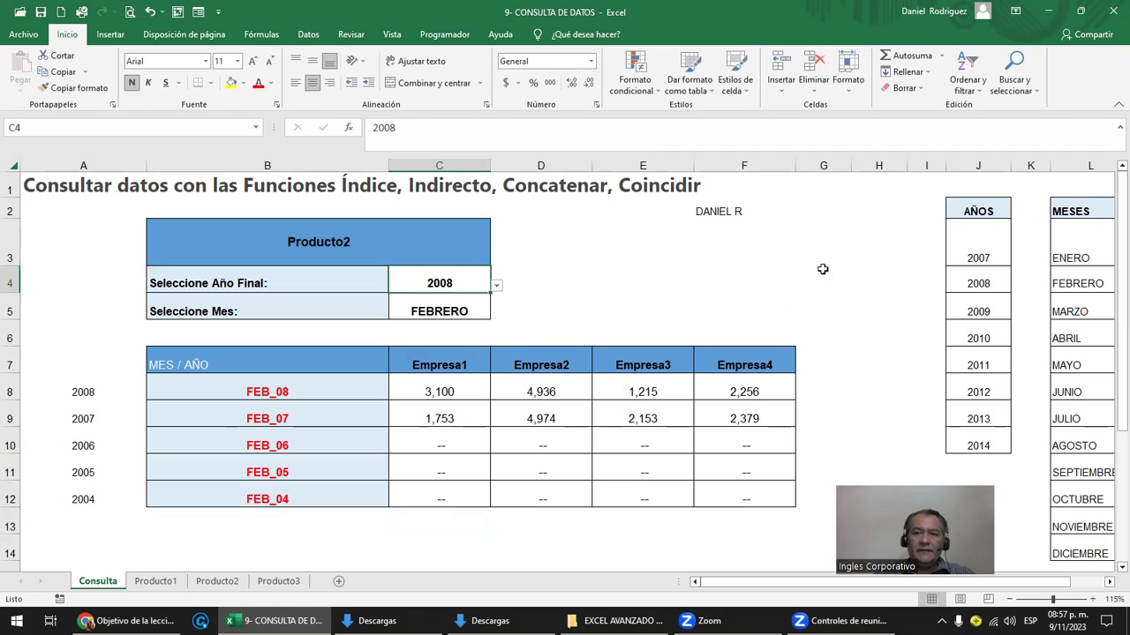
left_click_drag(978, 211, 980, 435)
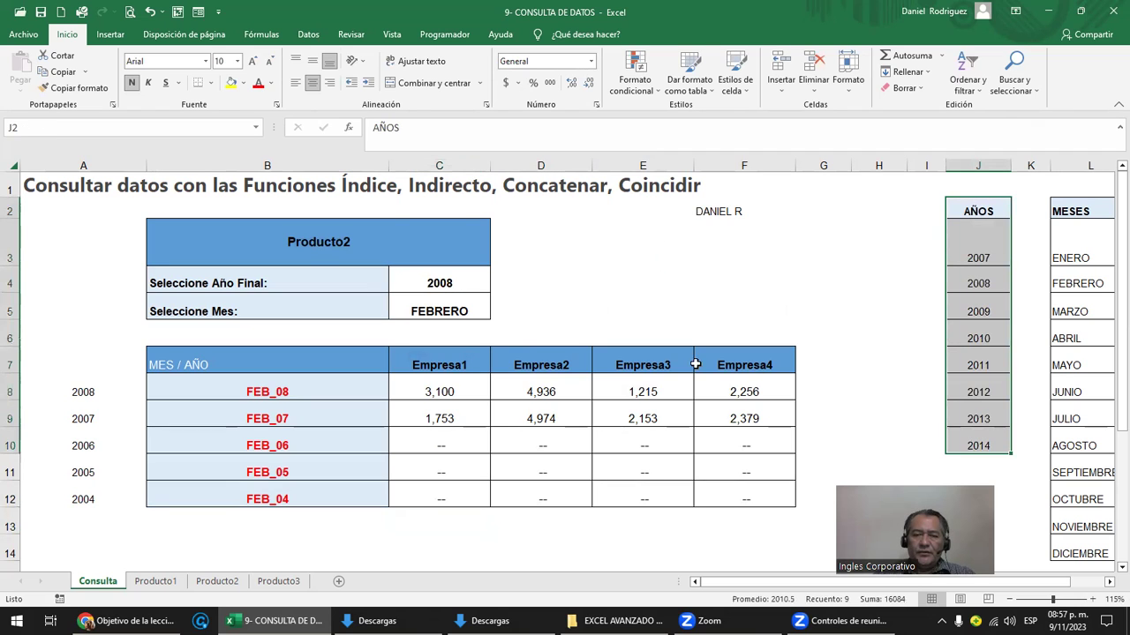
left_click(448, 316)
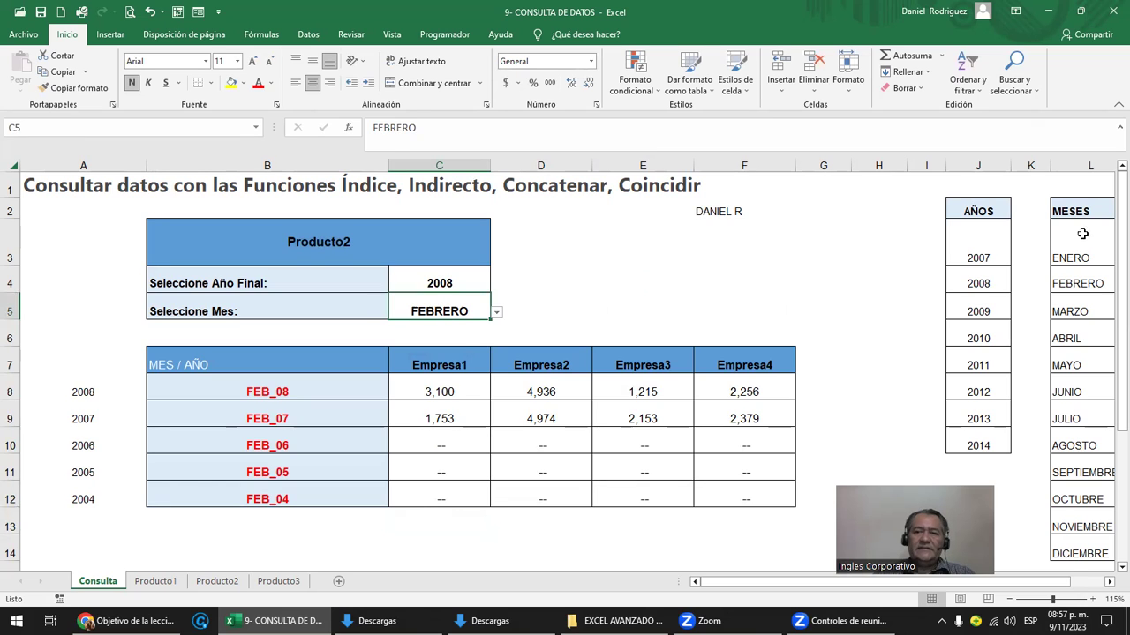
left_click_drag(1082, 234, 1061, 540)
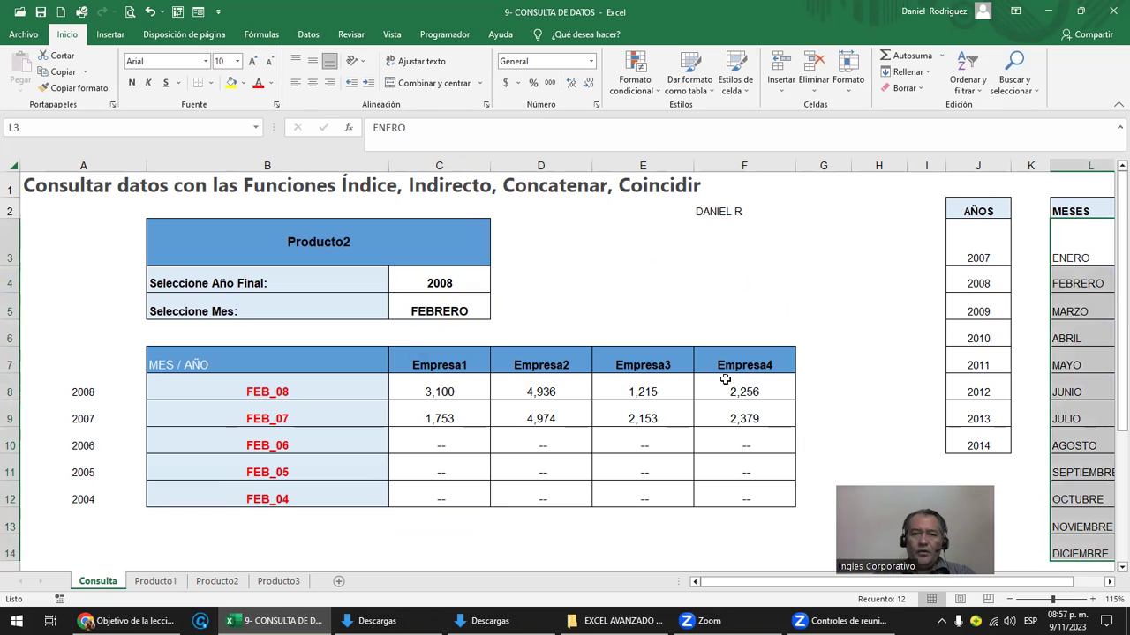
left_click(611, 296)
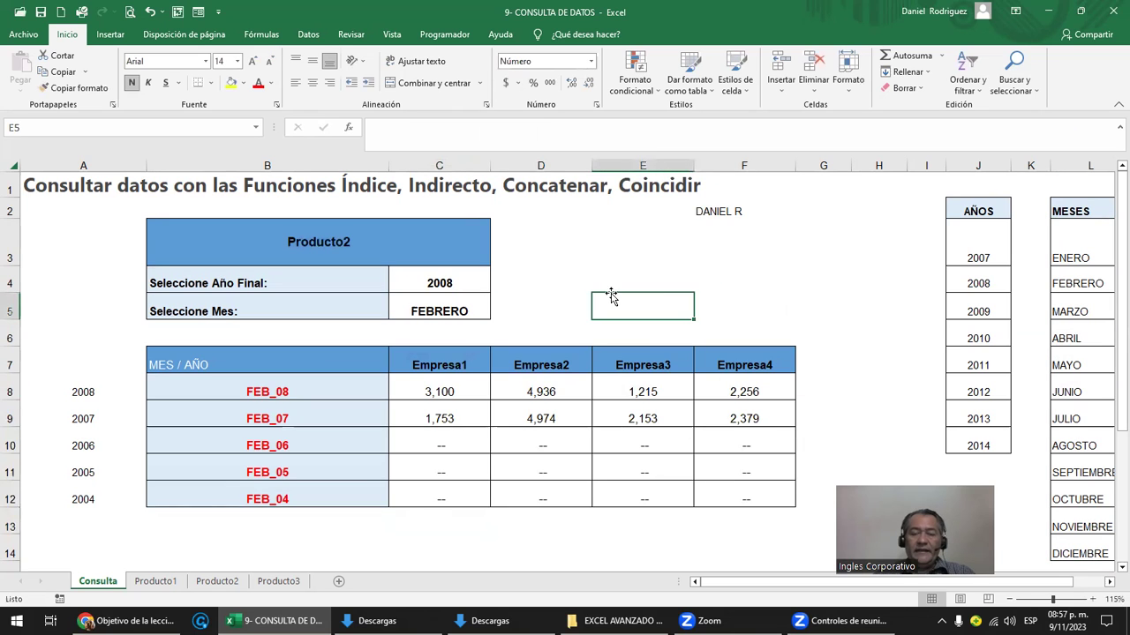
left_click(300, 392)
left_click(416, 389)
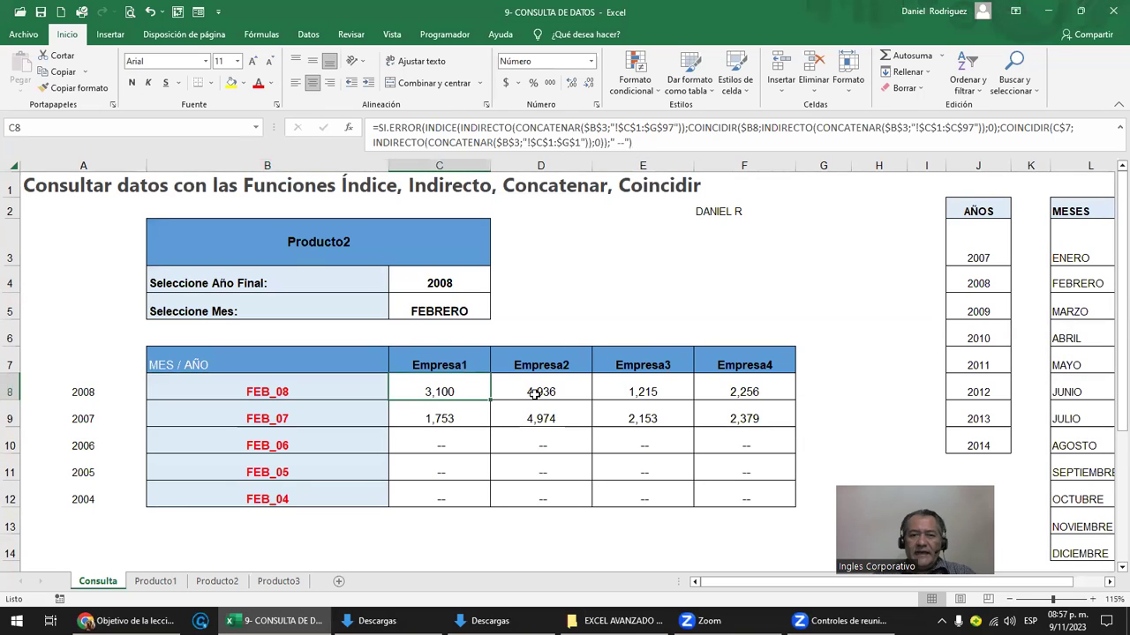
left_click_drag(341, 391, 761, 386)
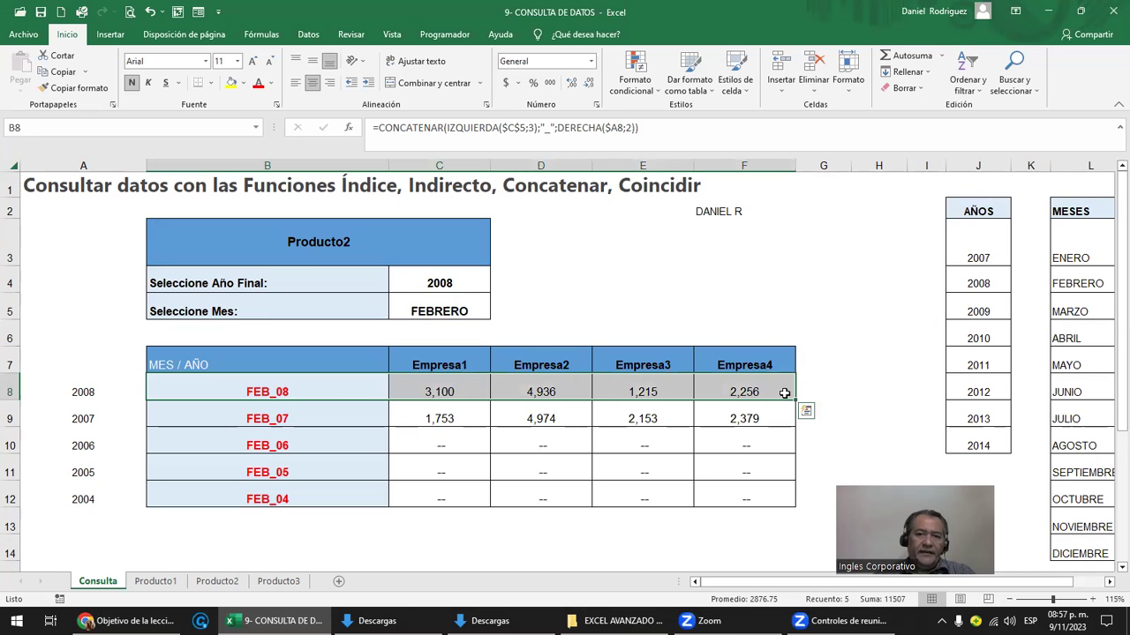
left_click_drag(796, 404, 798, 501)
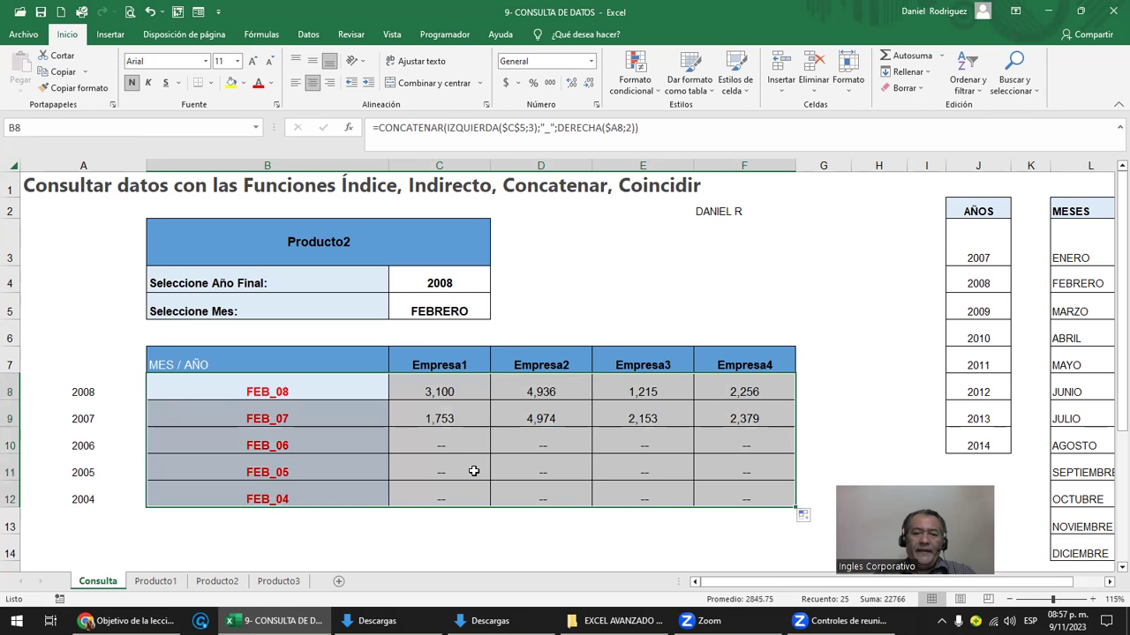
left_click(458, 449)
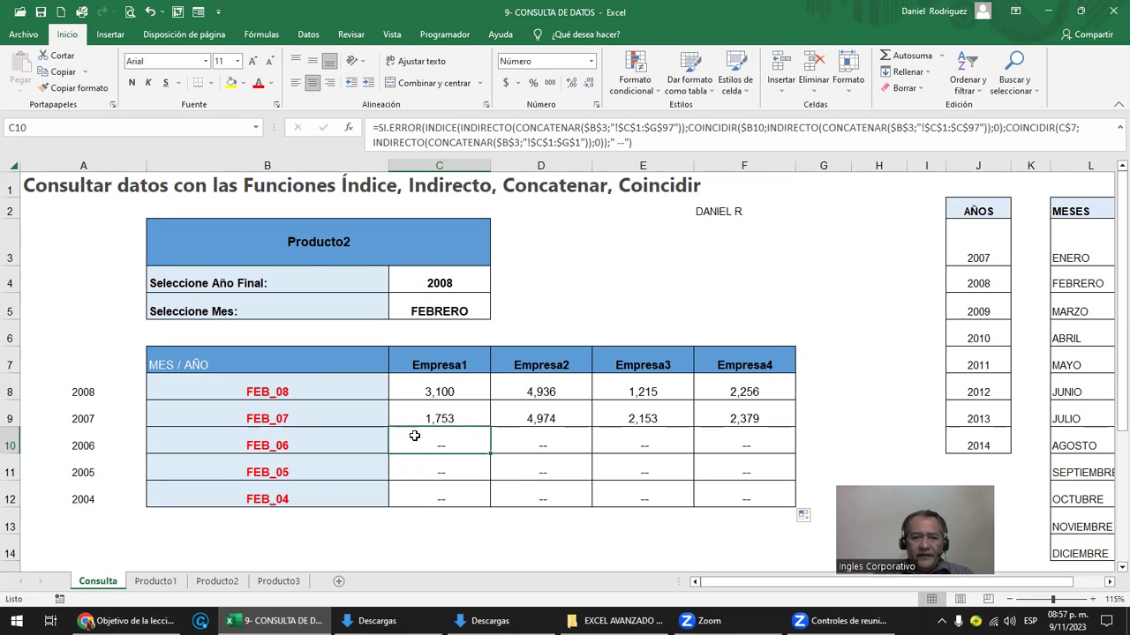
left_click_drag(440, 434, 719, 492)
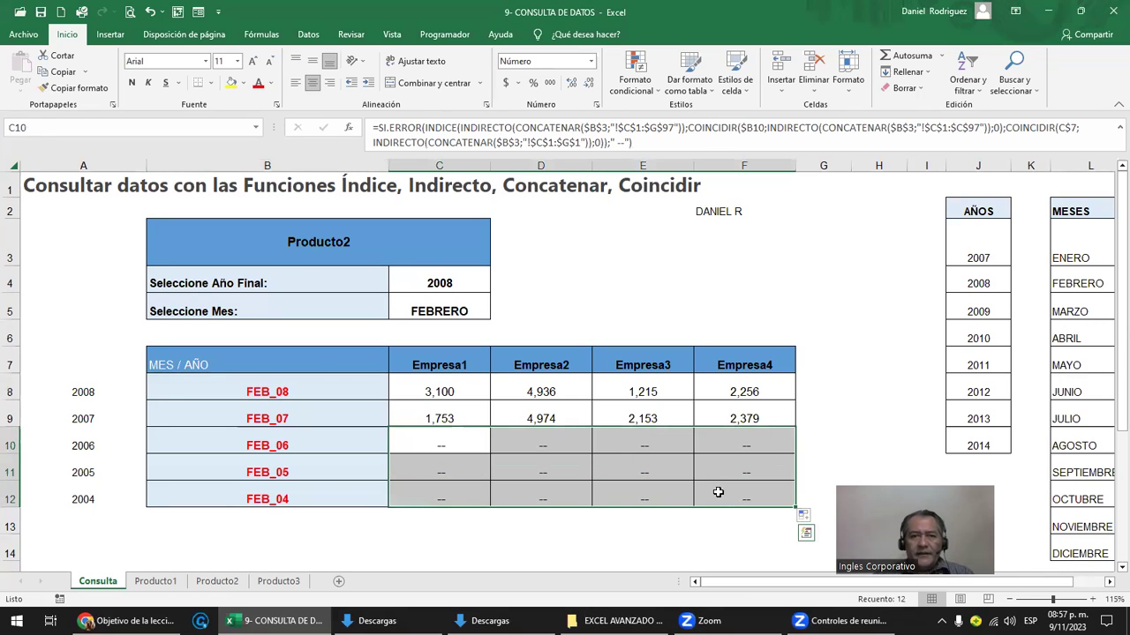
left_click(641, 144)
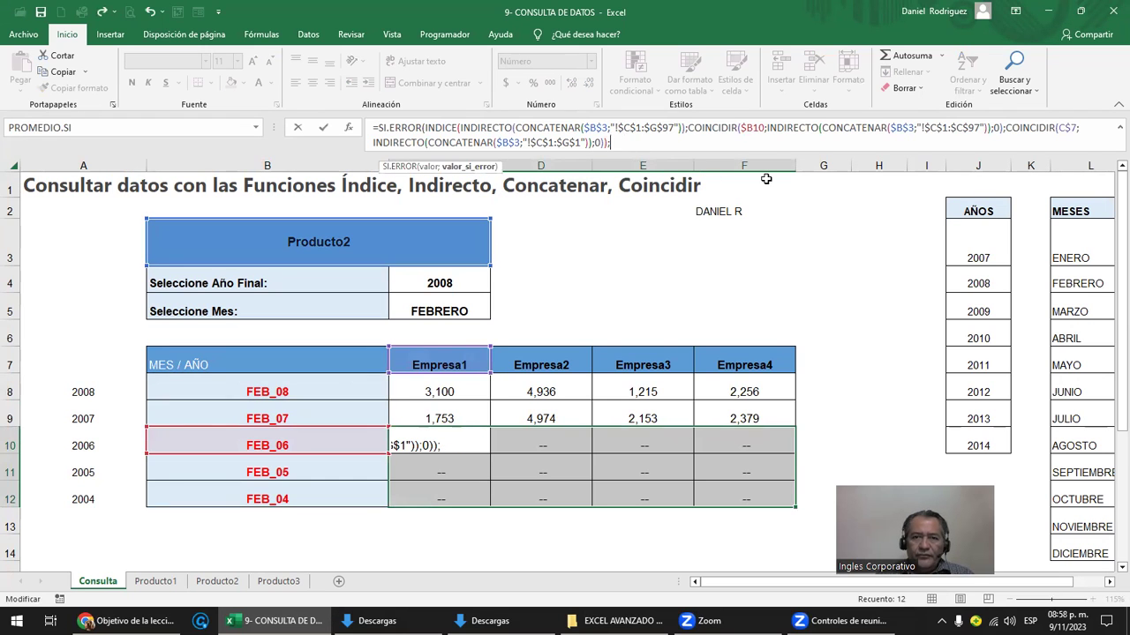
key("Up")
key("Left")
key("Left")
key("Left")
key("Left")
key("Left")
key("Left")
key("Left")
key("Left")
key("Left")
key("Home")
key("Delete")
key("Delete")
key("Delete")
key("Delete")
key("Delete")
key("Delete")
key("Delete")
key("Delete")
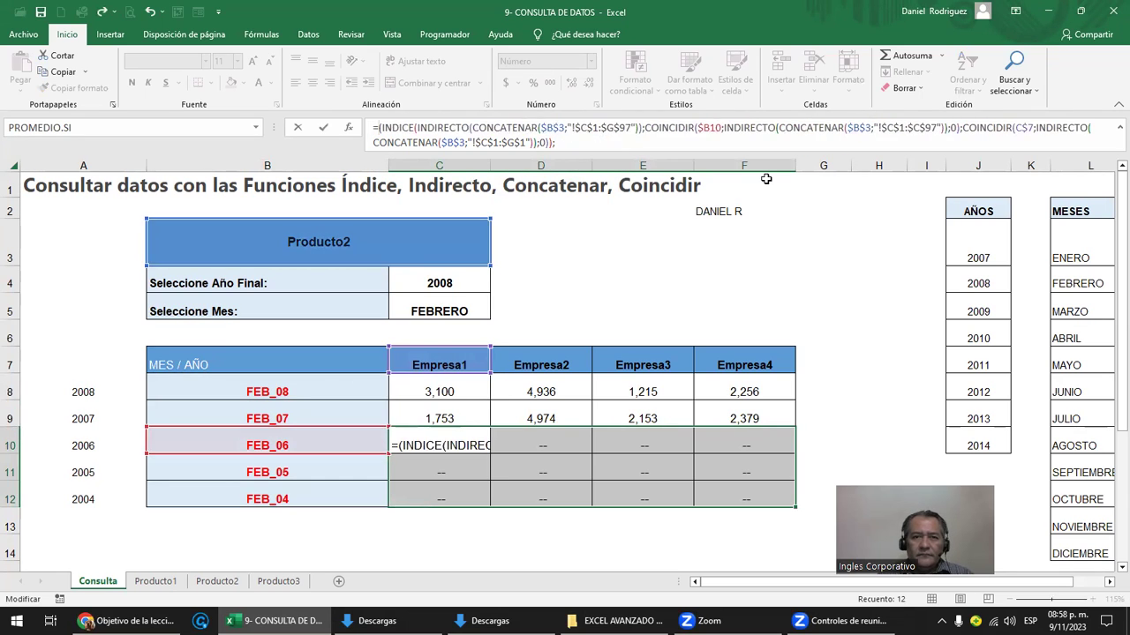
key("Return")
key("Return")
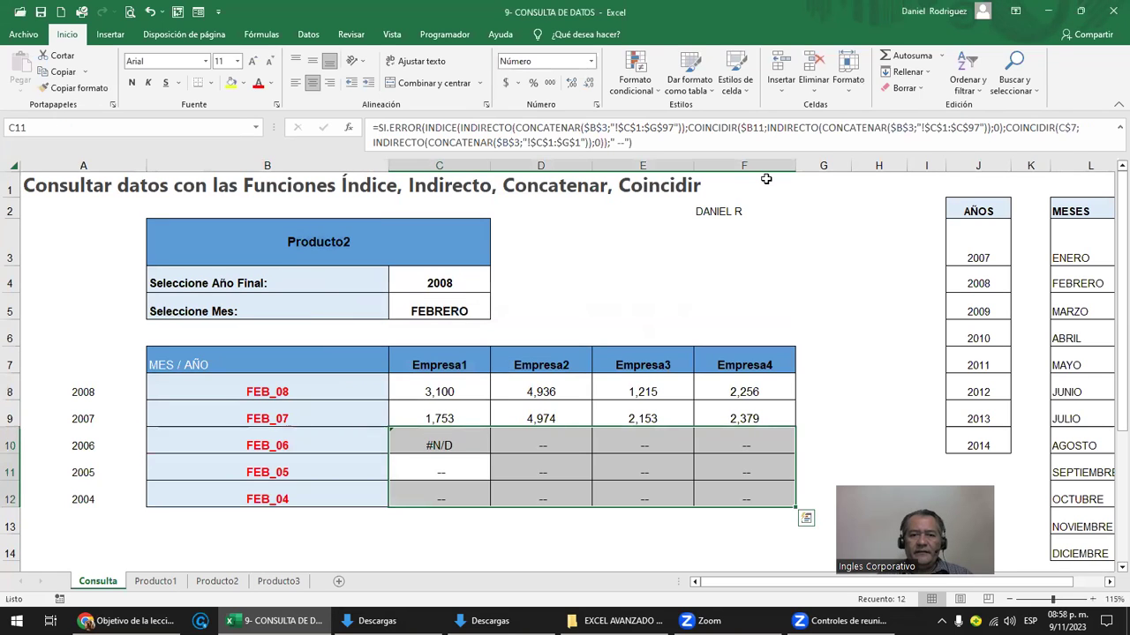
key("Up")
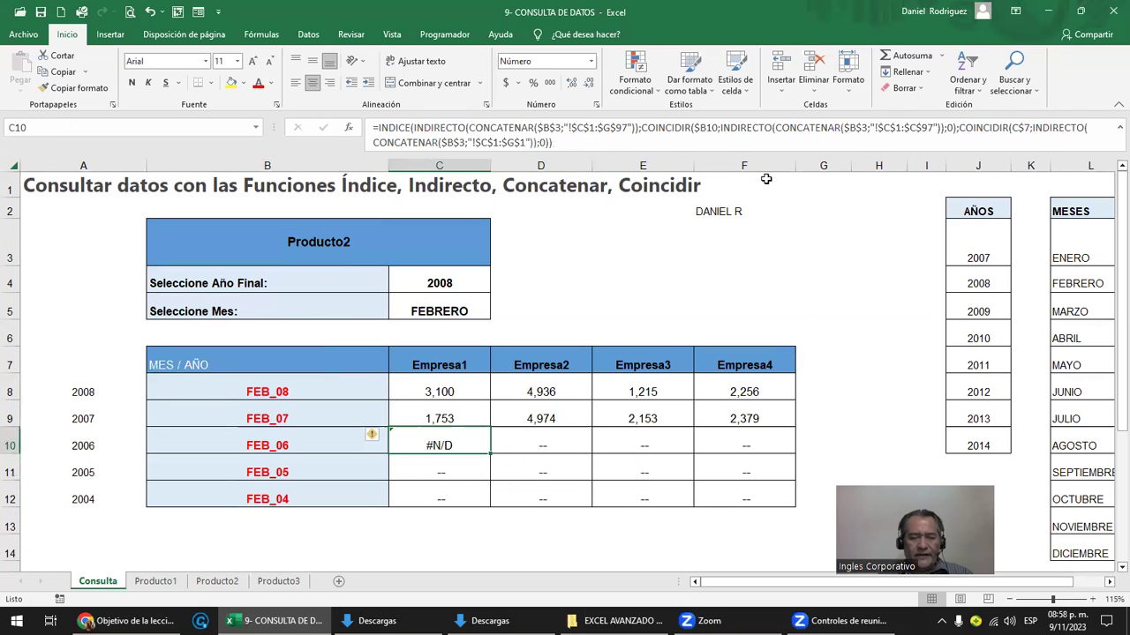
key("Right")
key("shift+Right")
key("shift+Right")
key("ctrl+v")
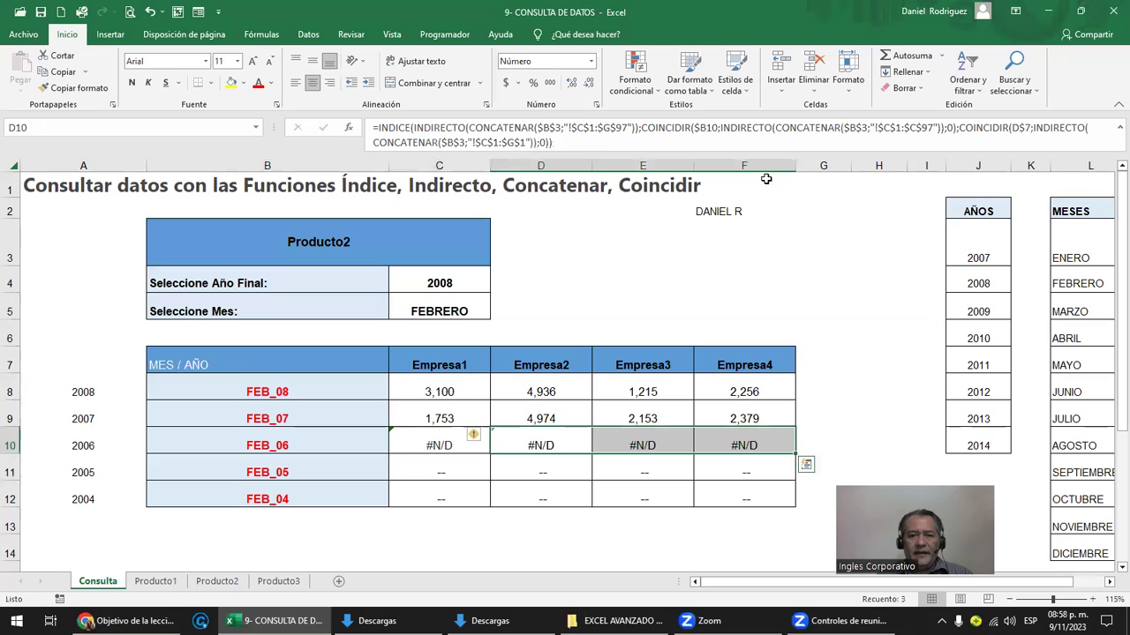
key("Left")
key("shift+Right")
key("shift+Right")
key("shift+Right")
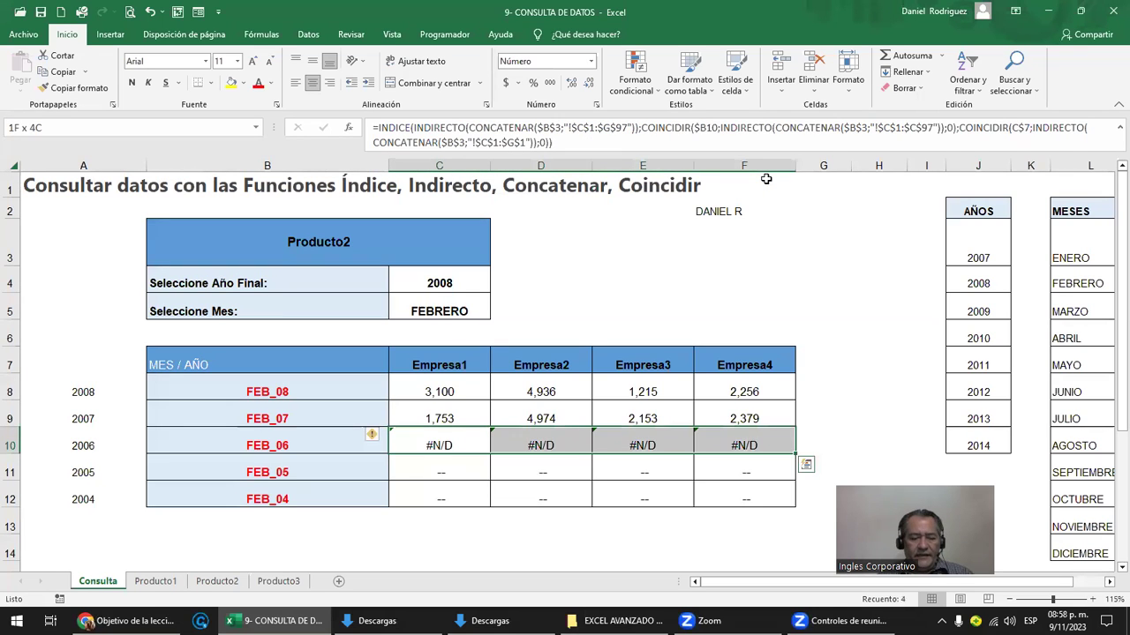
key("ctrl+c")
key("Down")
key("shift+Right")
key("shift+Right")
key("shift+Right")
key("shift+Down")
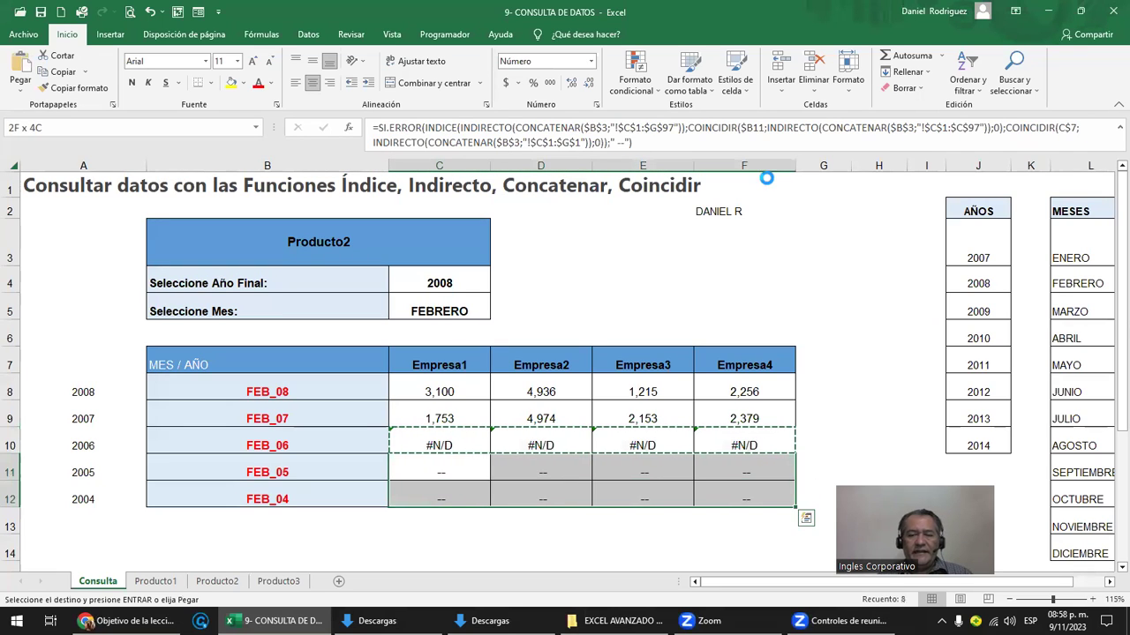
key("Return")
left_click(426, 444)
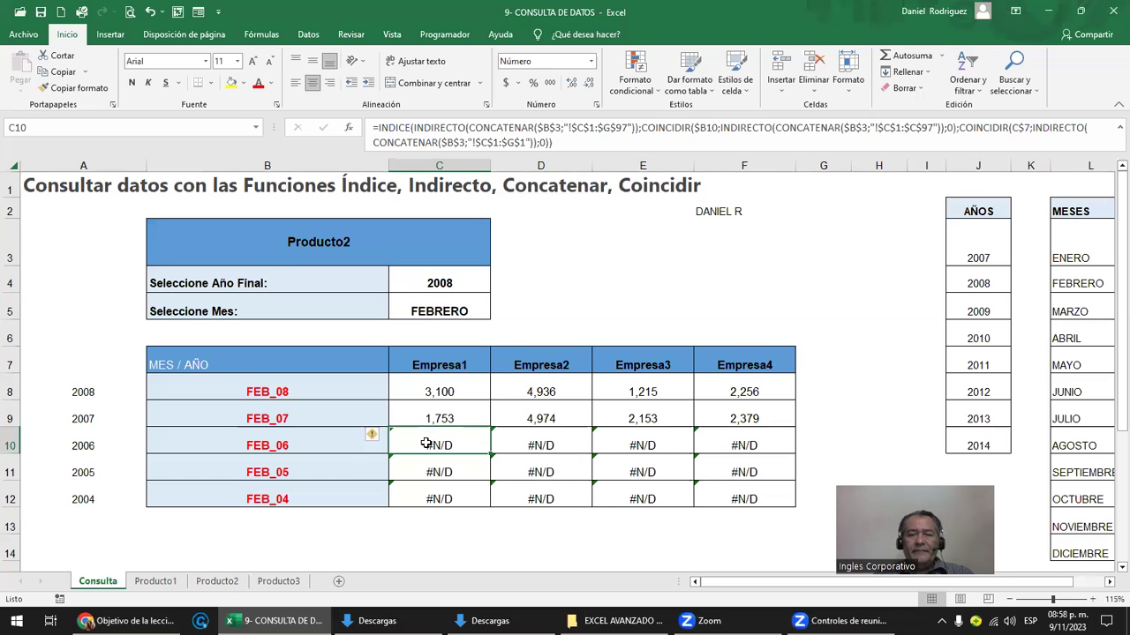
left_click(432, 392)
double_click(433, 392)
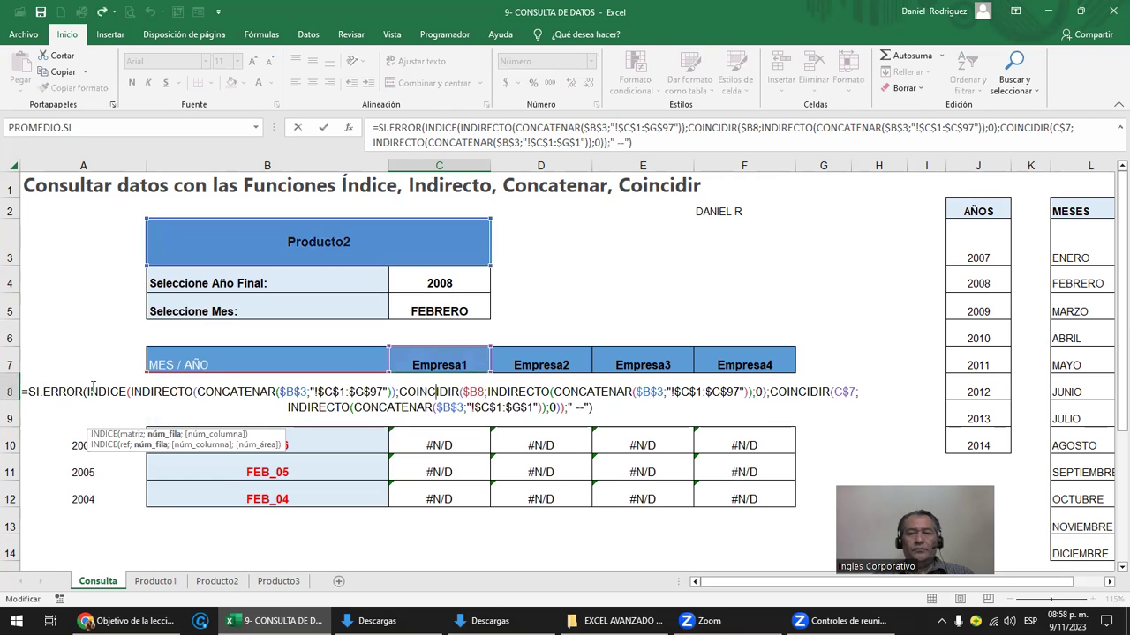
key("Escape")
key("ctrl+c")
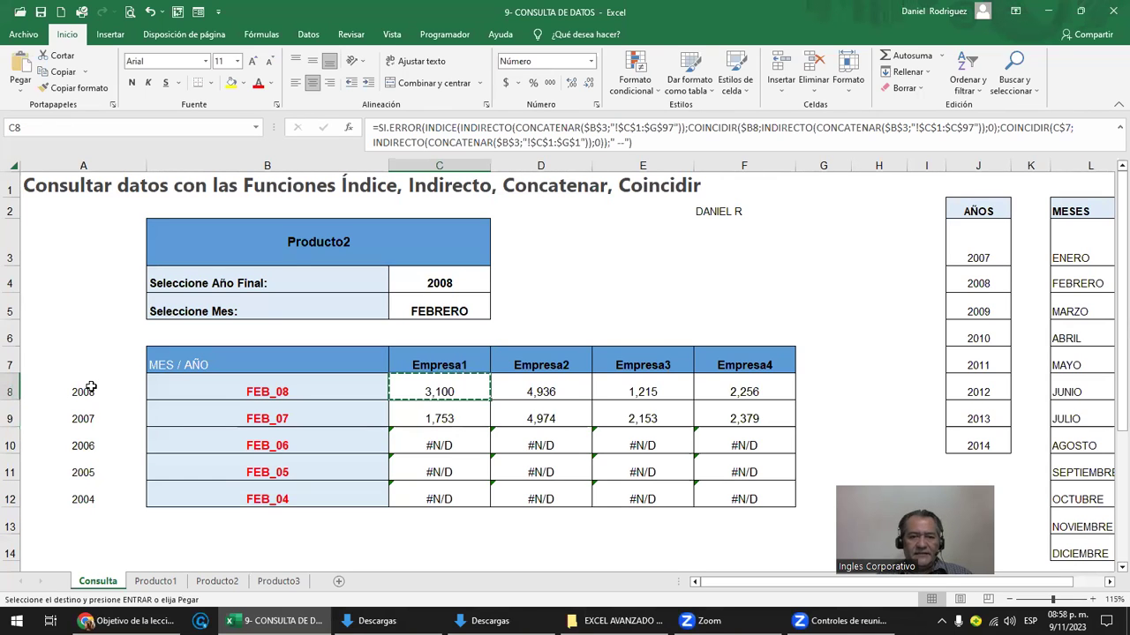
key("shift+Right")
key("shift+Right")
key("shift+Right")
key("shift+Down")
key("shift+Down")
key("shift+Down")
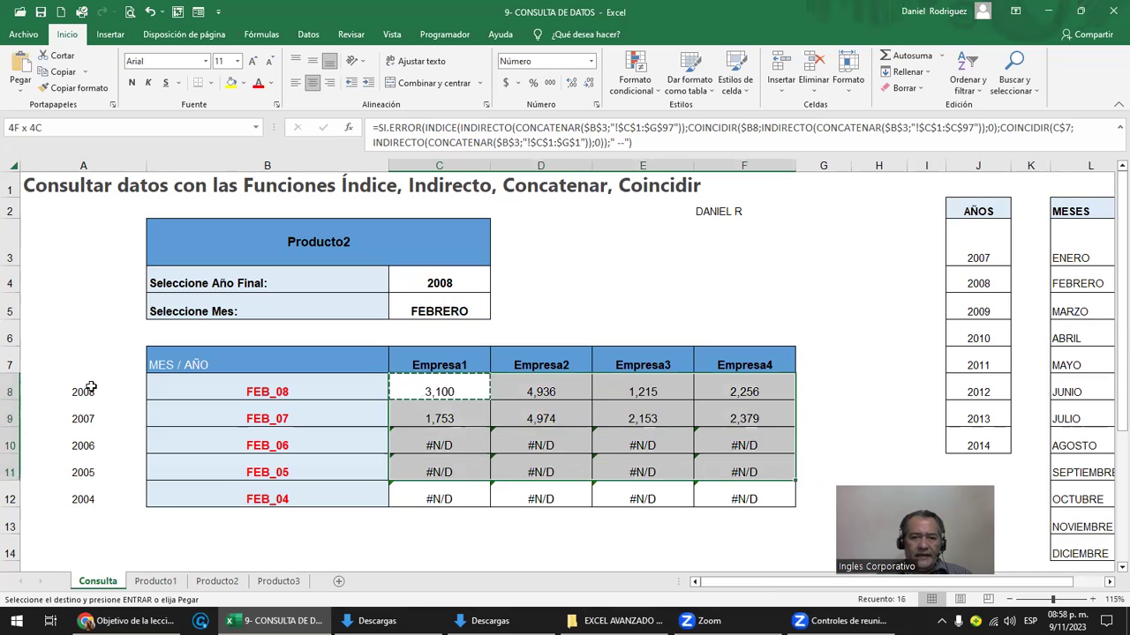
key("shift+Down")
key("Return")
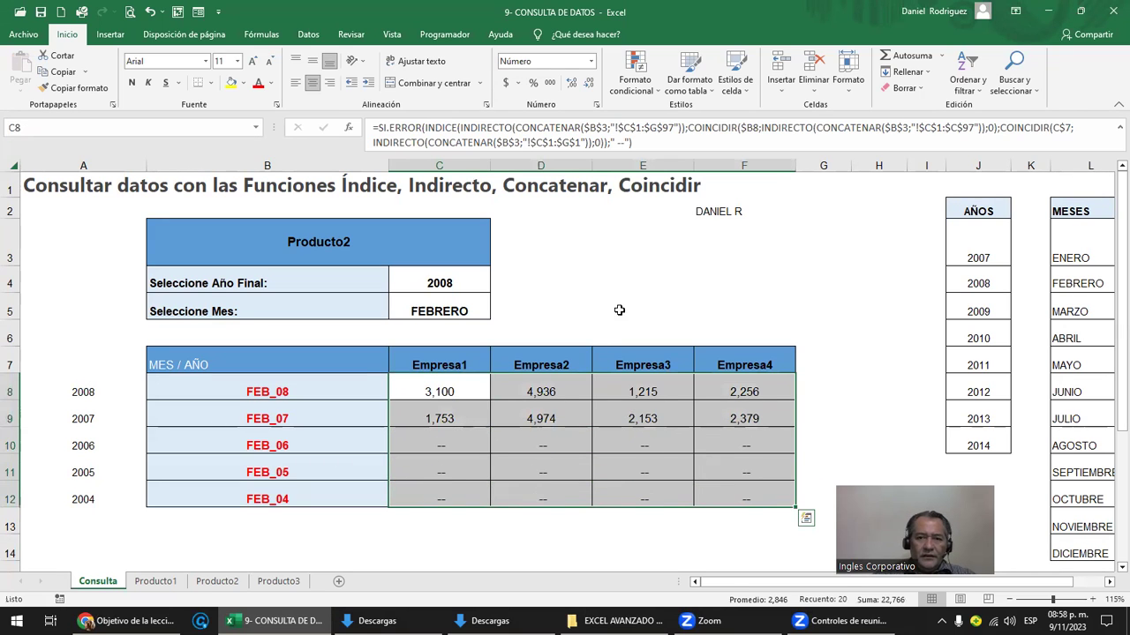
left_click(618, 310)
double_click(719, 212)
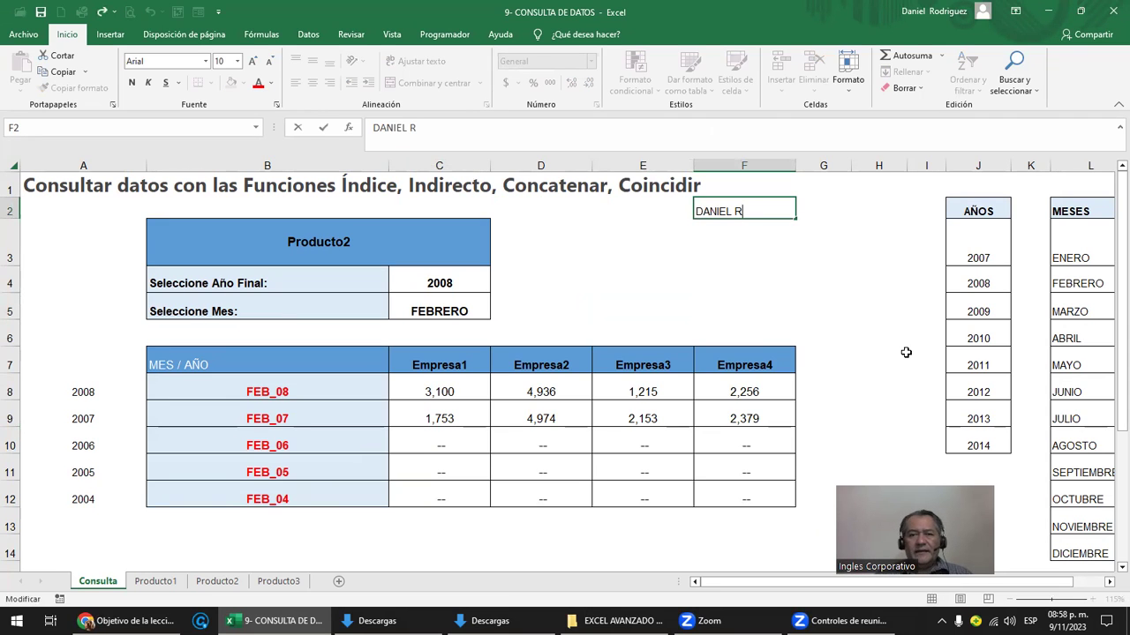
Review the product, year and month cells, the 2008 row, and C10's lookup formula
key("Escape")
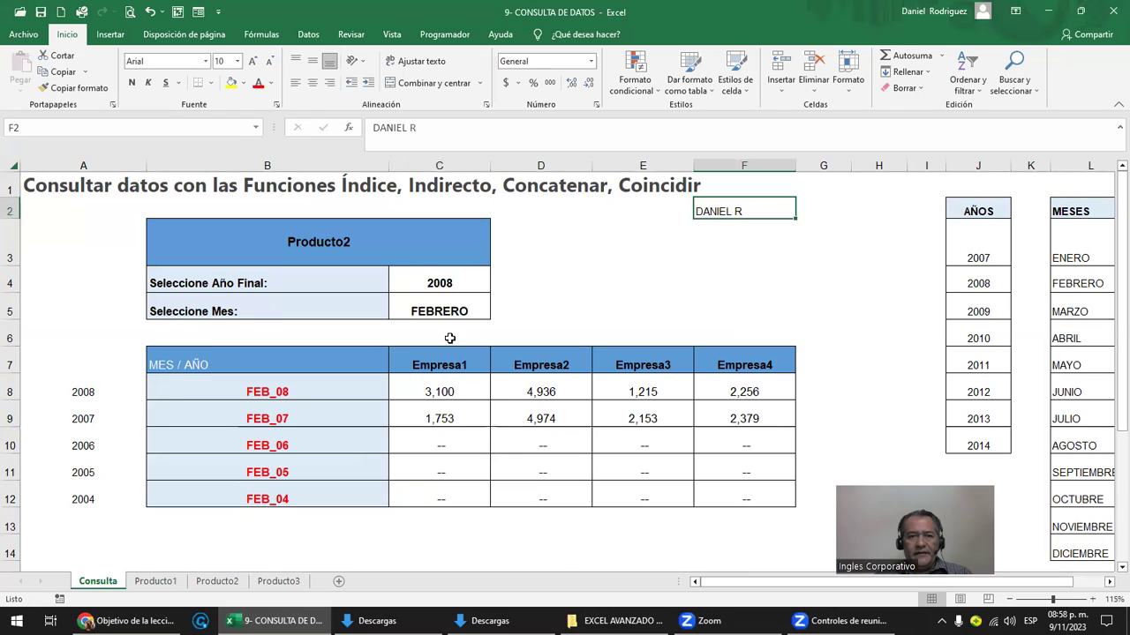
left_click(291, 242)
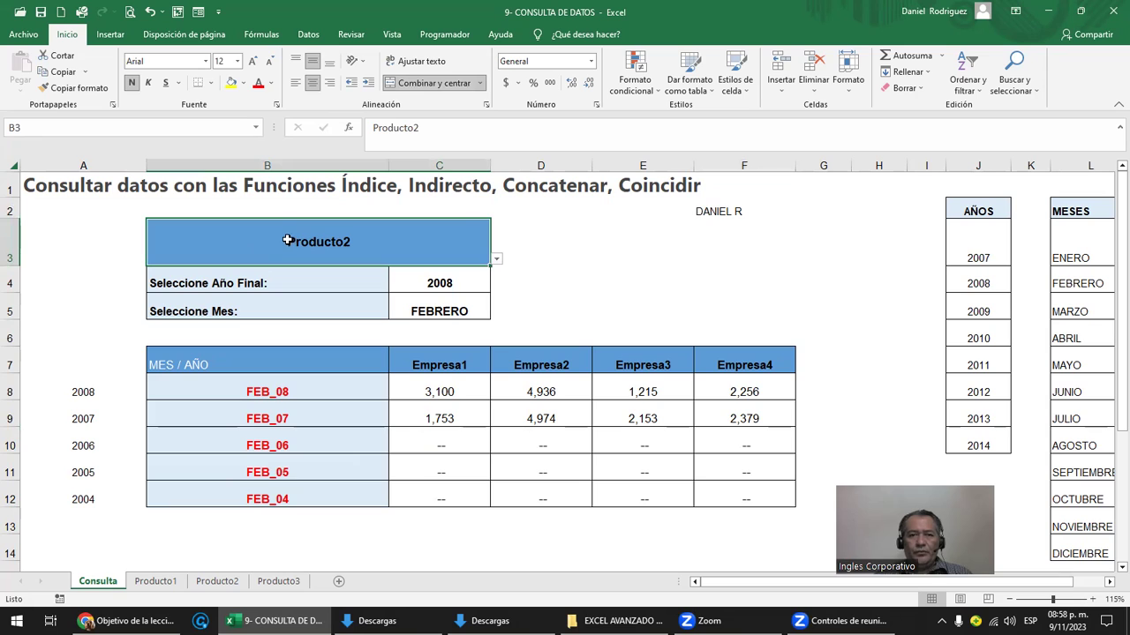
left_click(439, 283)
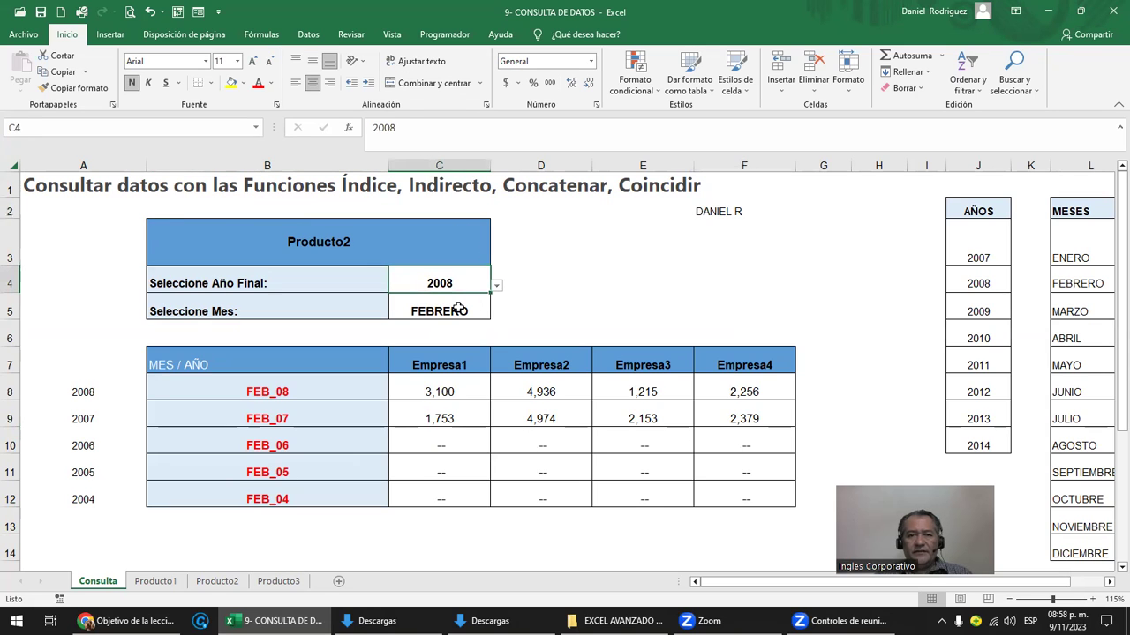
left_click(459, 309)
left_click_drag(320, 389, 744, 392)
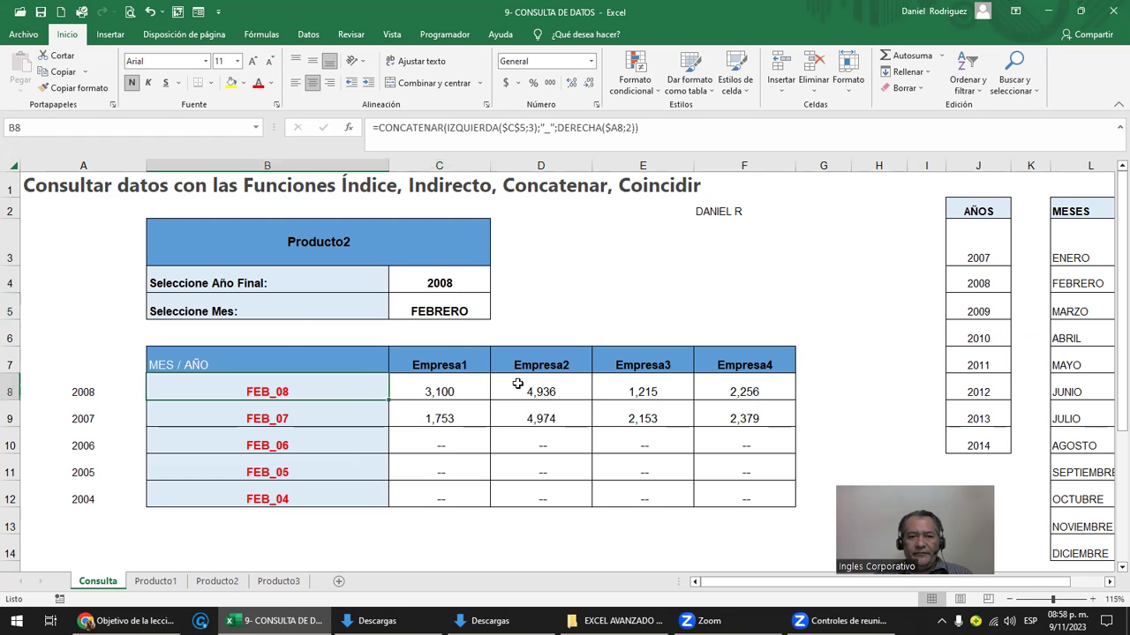
double_click(441, 446)
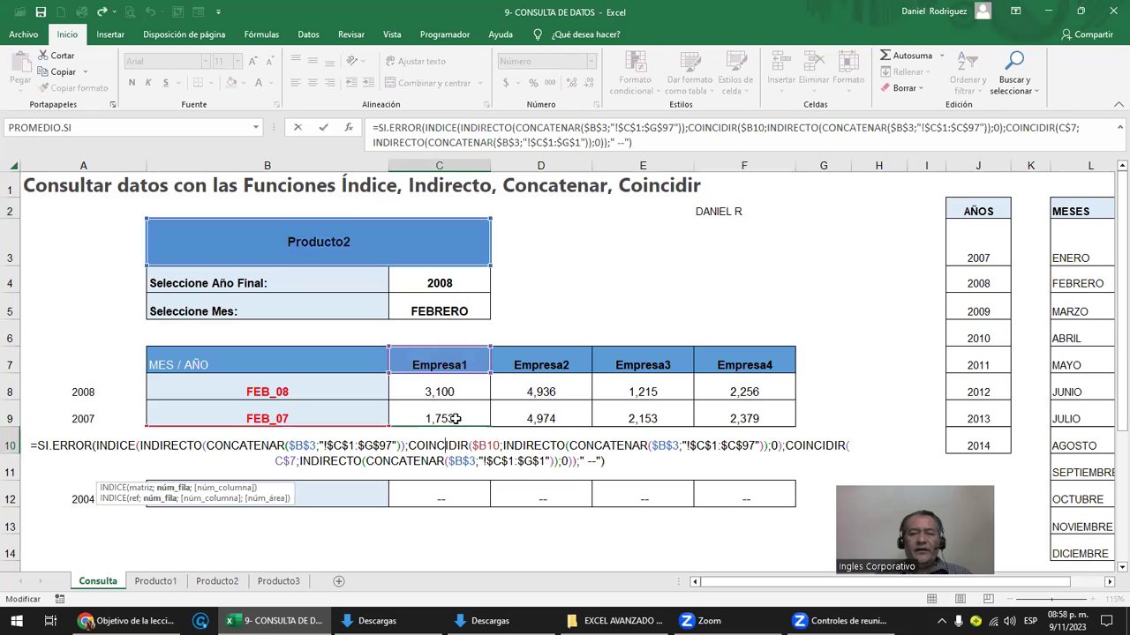
key("Escape")
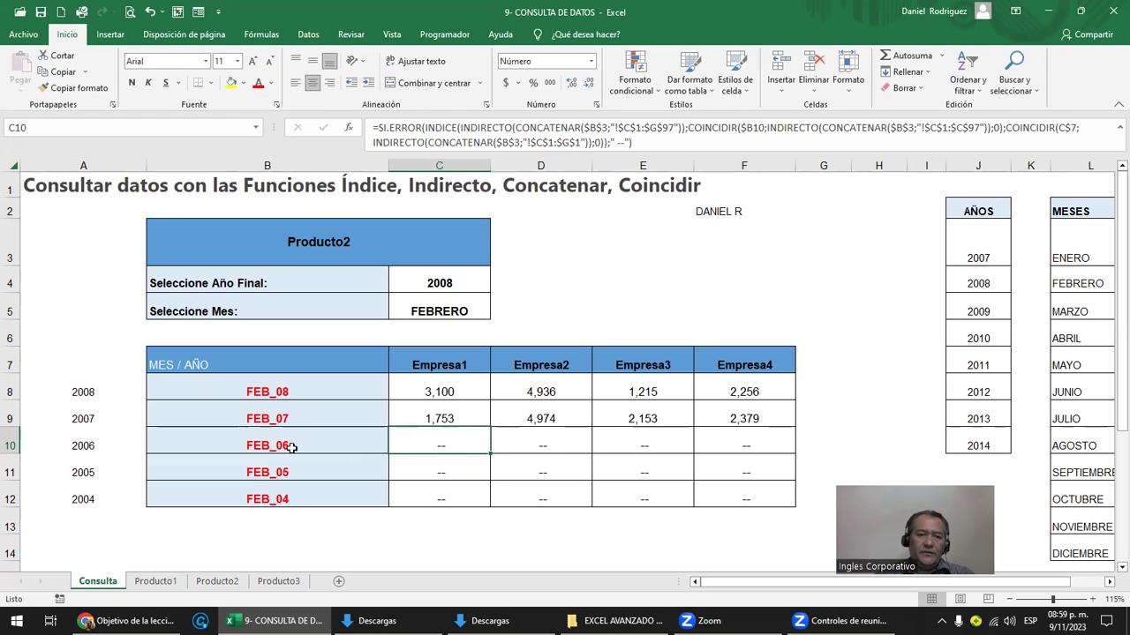
left_click_drag(99, 438, 97, 498)
On Producto1, clear the January–May 2007 Empresa figures D2:G6
left_click(172, 585)
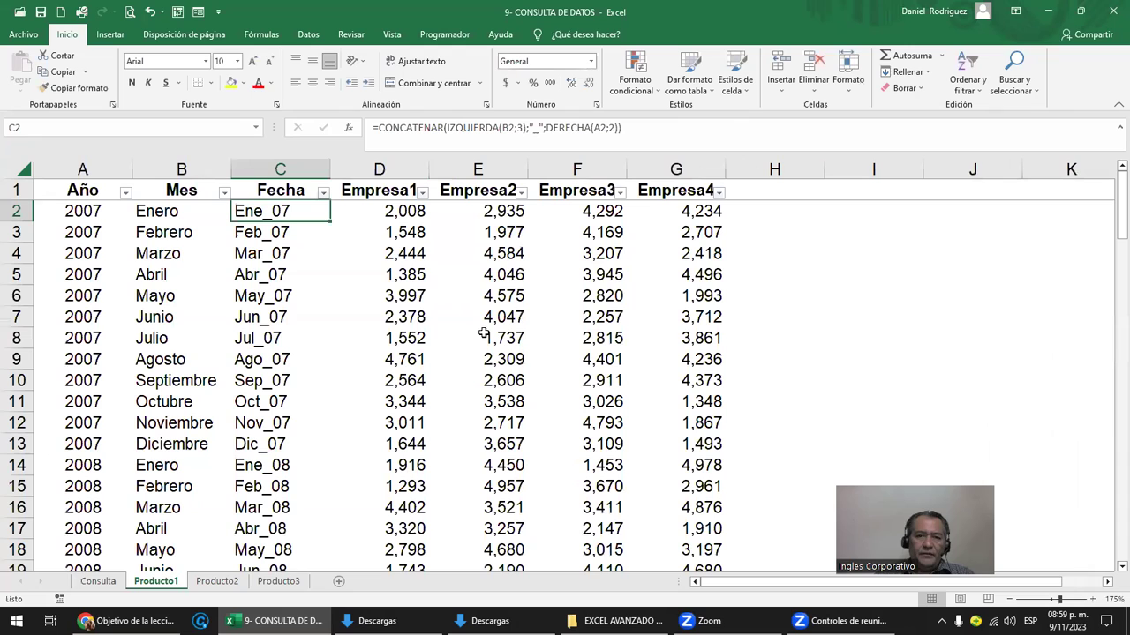
left_click(389, 213)
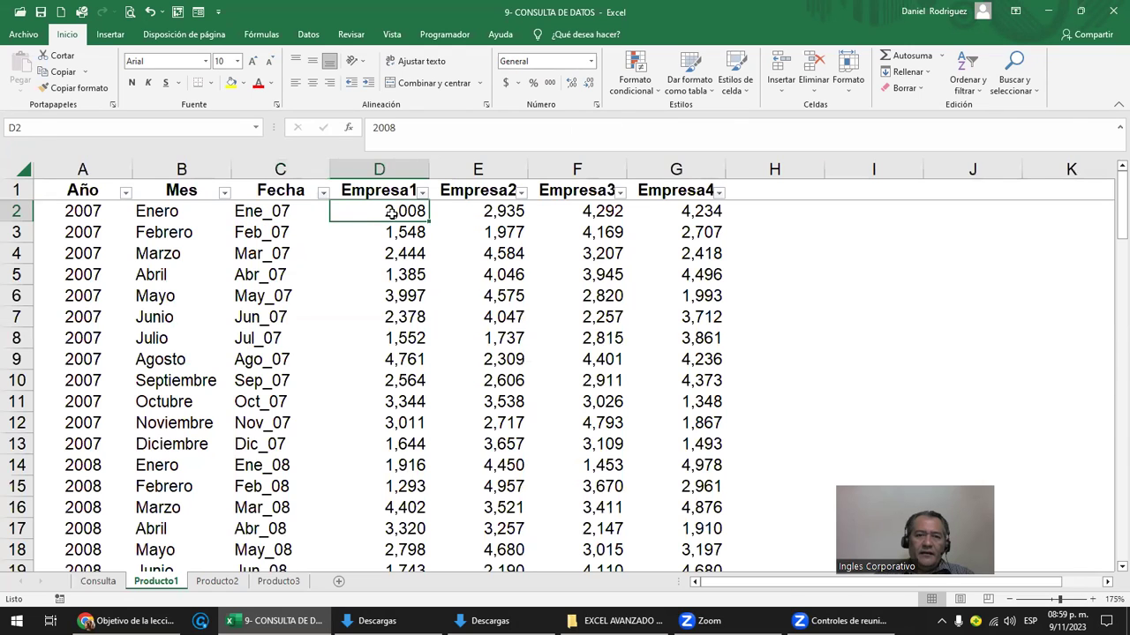
left_click_drag(463, 213, 680, 289)
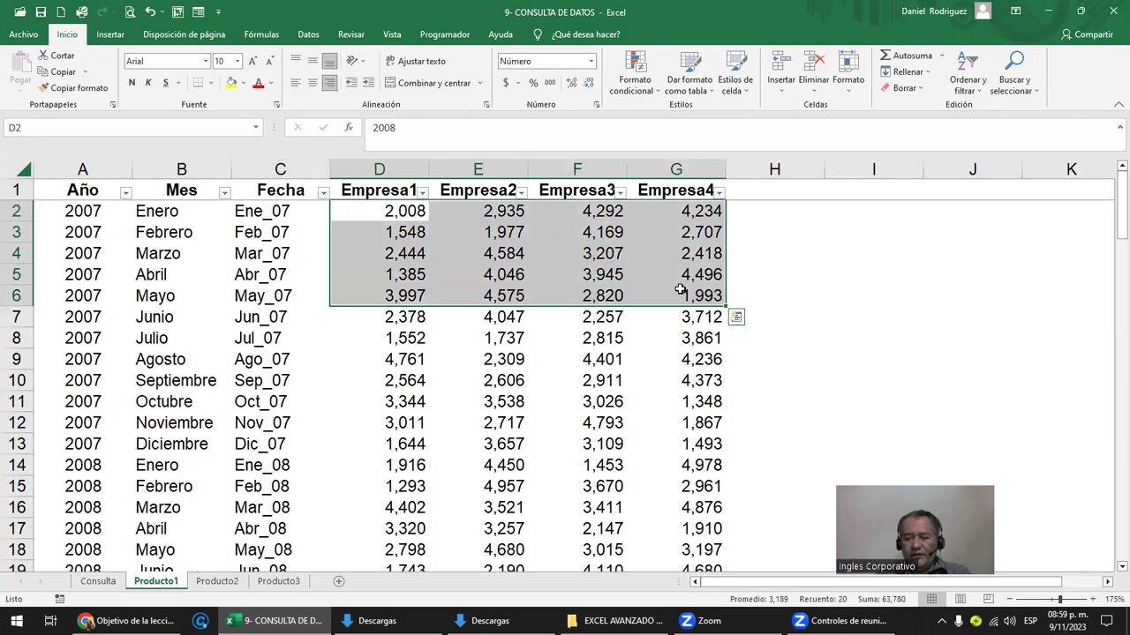
key("Delete")
left_click(774, 255)
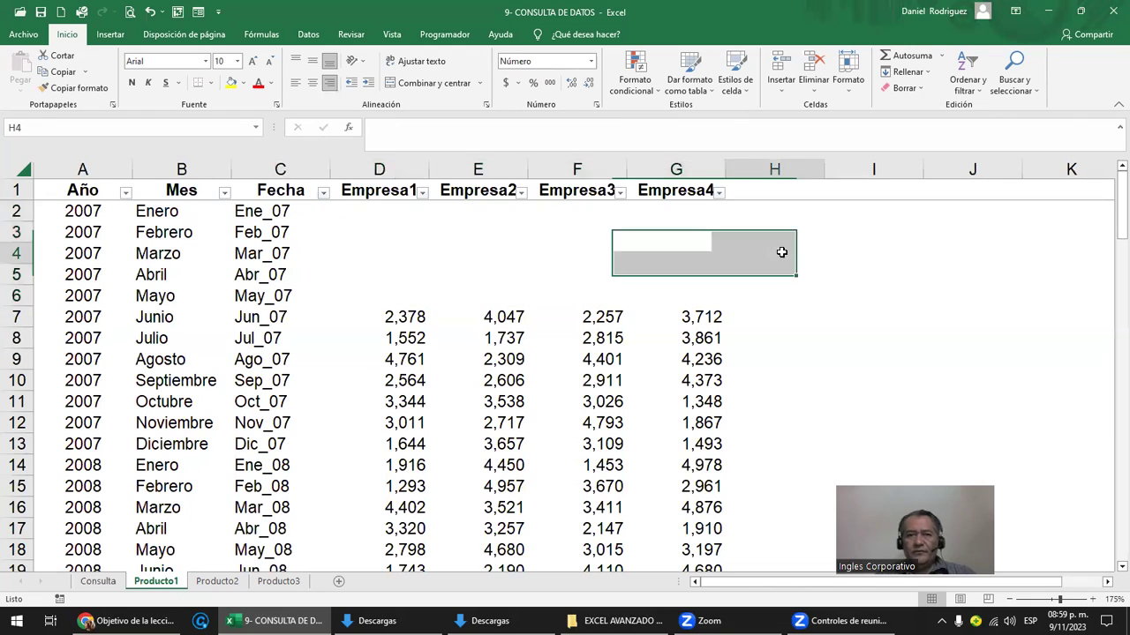
Check the effect on Consulta, restore the Producto1 figures, and select product cell B3
left_click(124, 578)
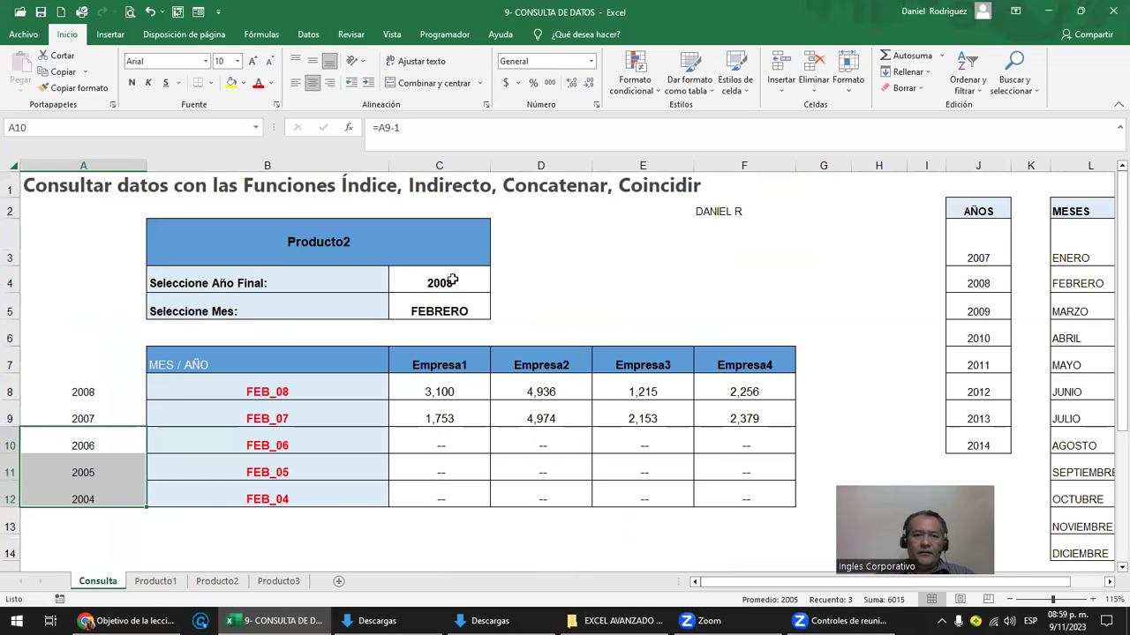
left_click(427, 420)
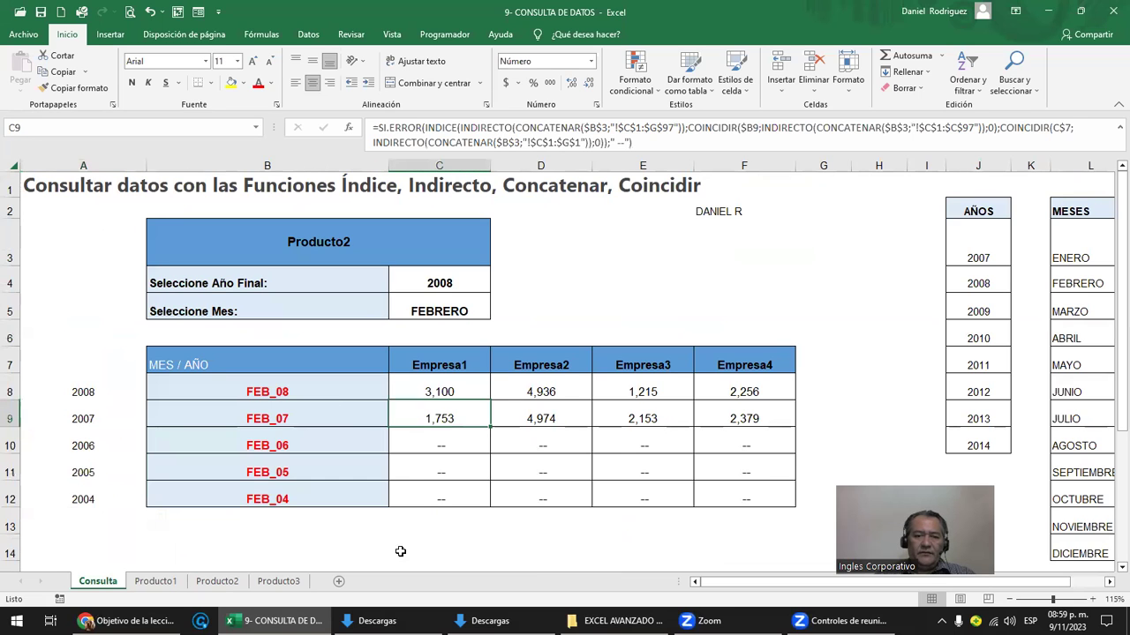
key("ctrl+Page_Down")
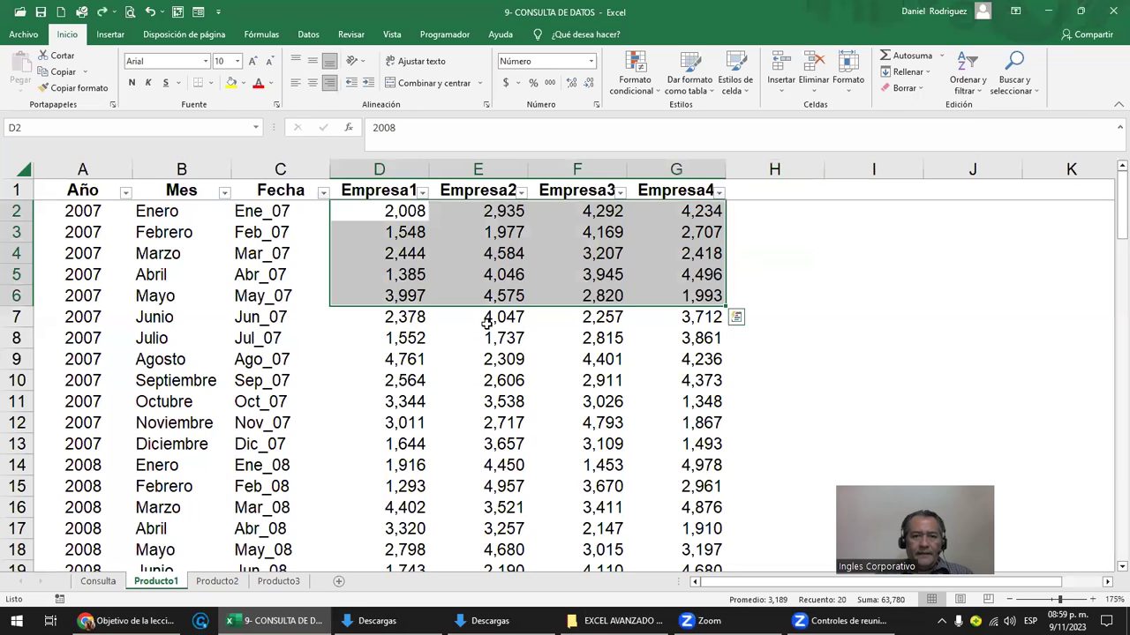
left_click(94, 589)
left_click(357, 235)
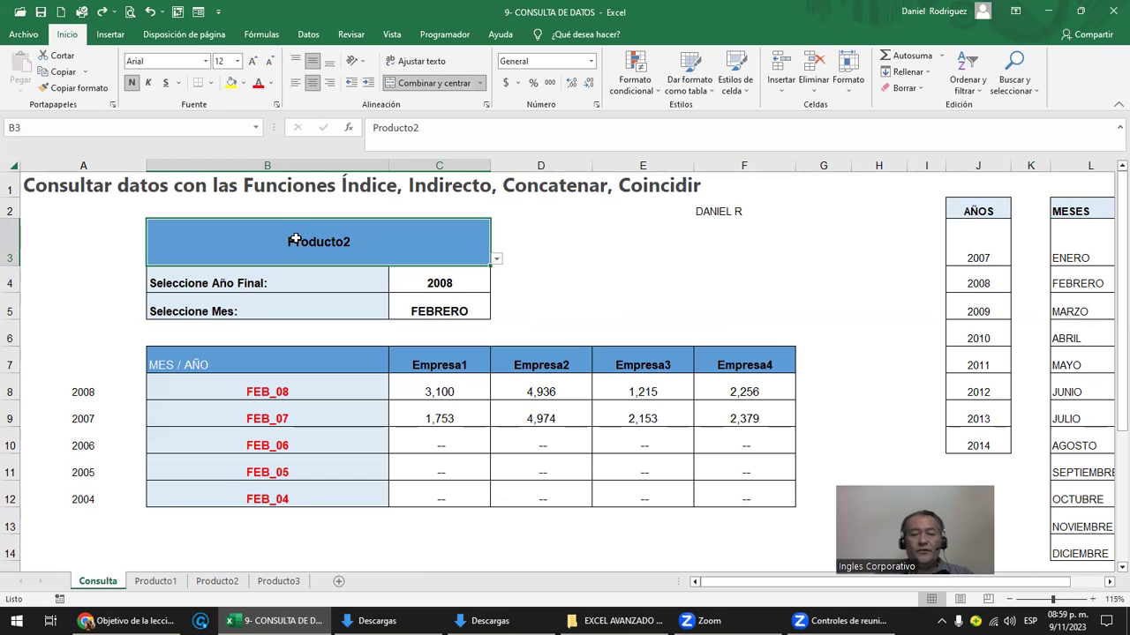
Look at the LISTA DE PRODUCTO range D19:D21 with the three product names
scroll(504, 398, "down", 2)
scroll(504, 402, "down", 1)
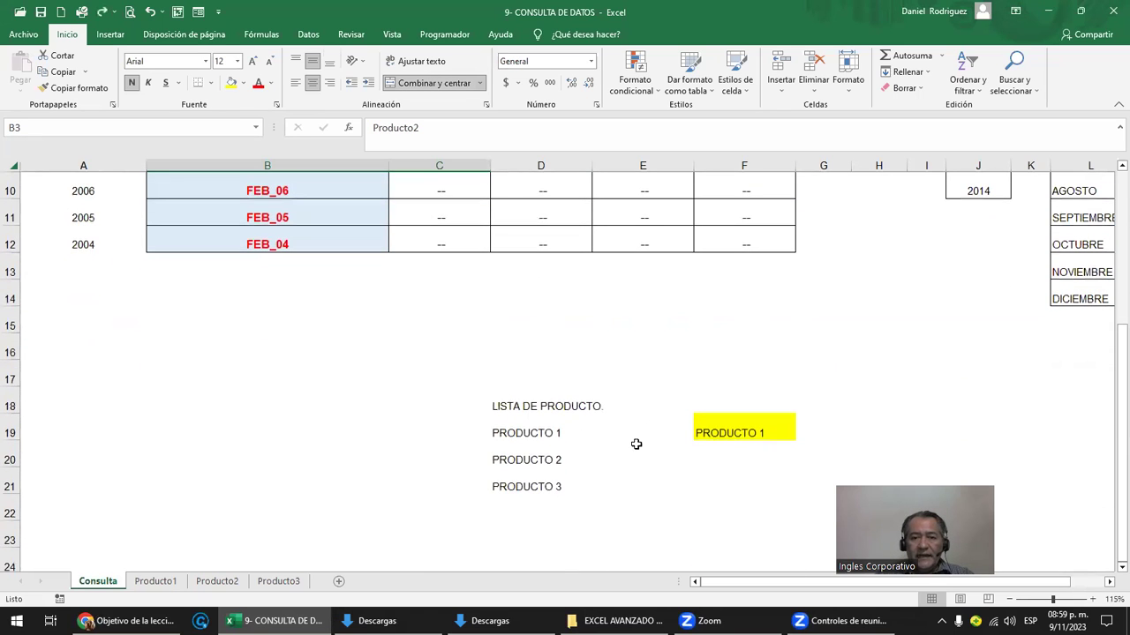
left_click(572, 404)
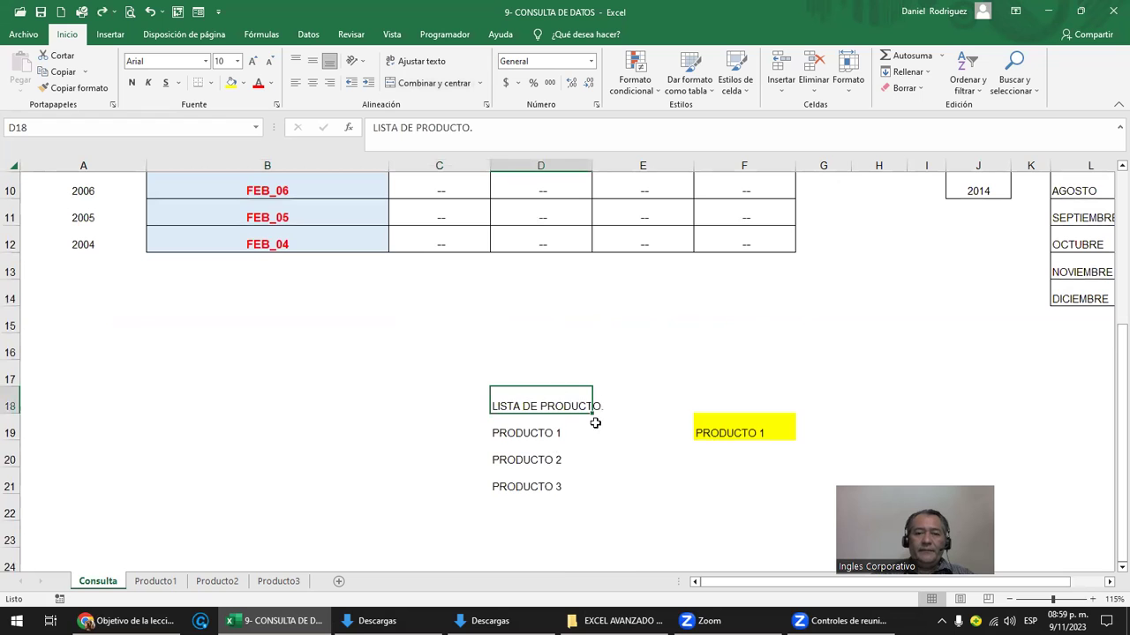
left_click_drag(547, 431, 551, 479)
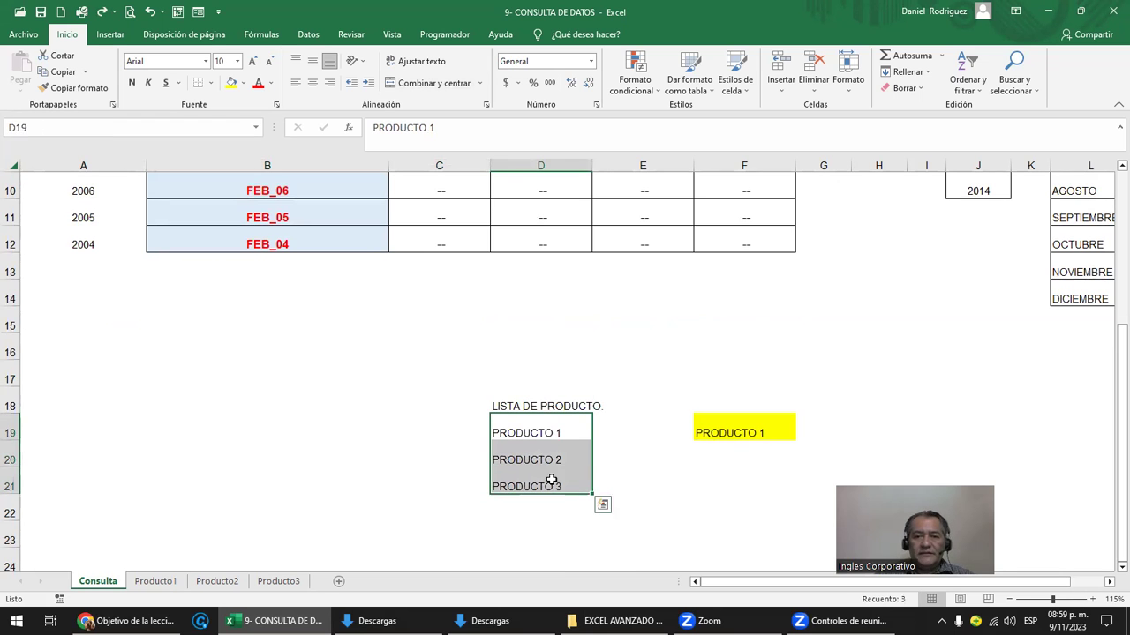
type("LISTA_PRODUCTO")
scroll(687, 491, "up", 3)
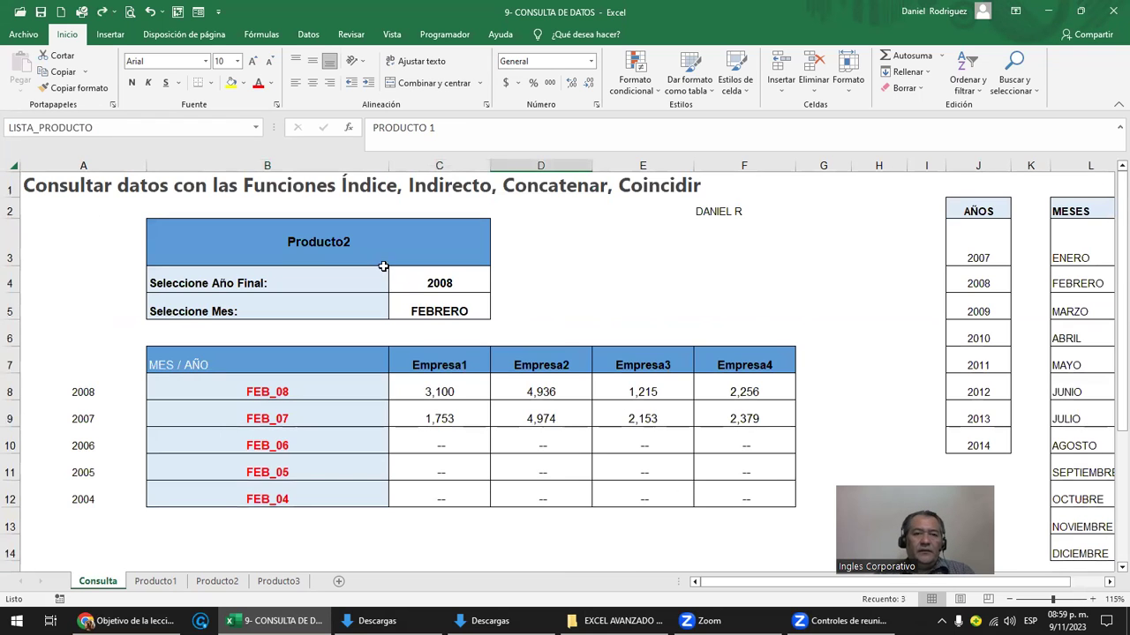
Open Data Validation for cell B3 to see its Producto1;Producto2;Producto3 list
left_click(368, 244)
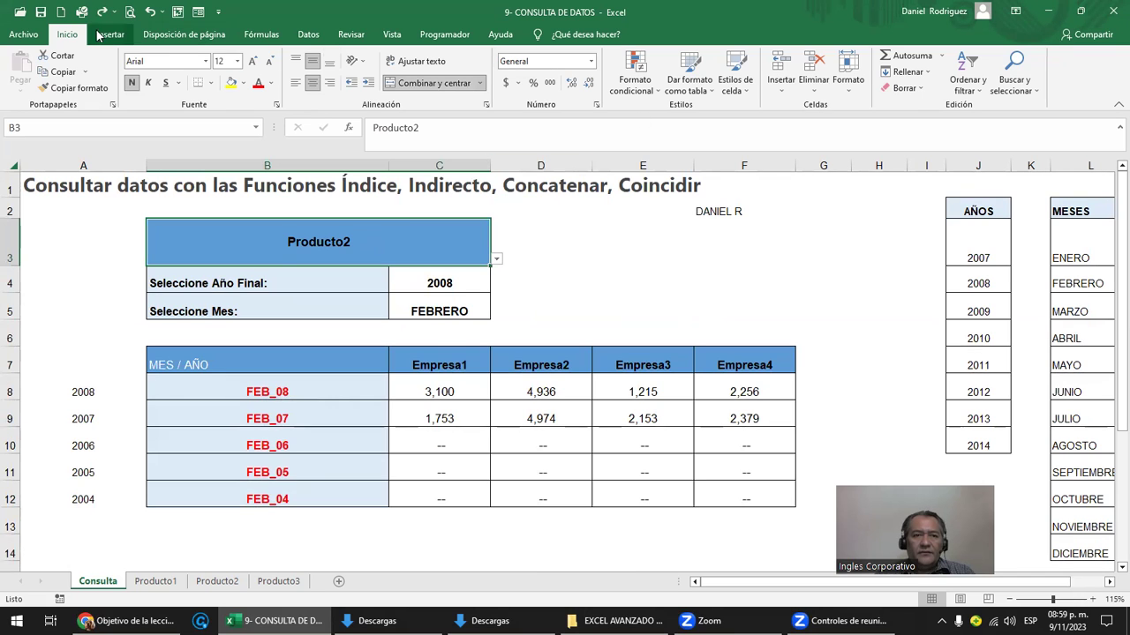
left_click(310, 42)
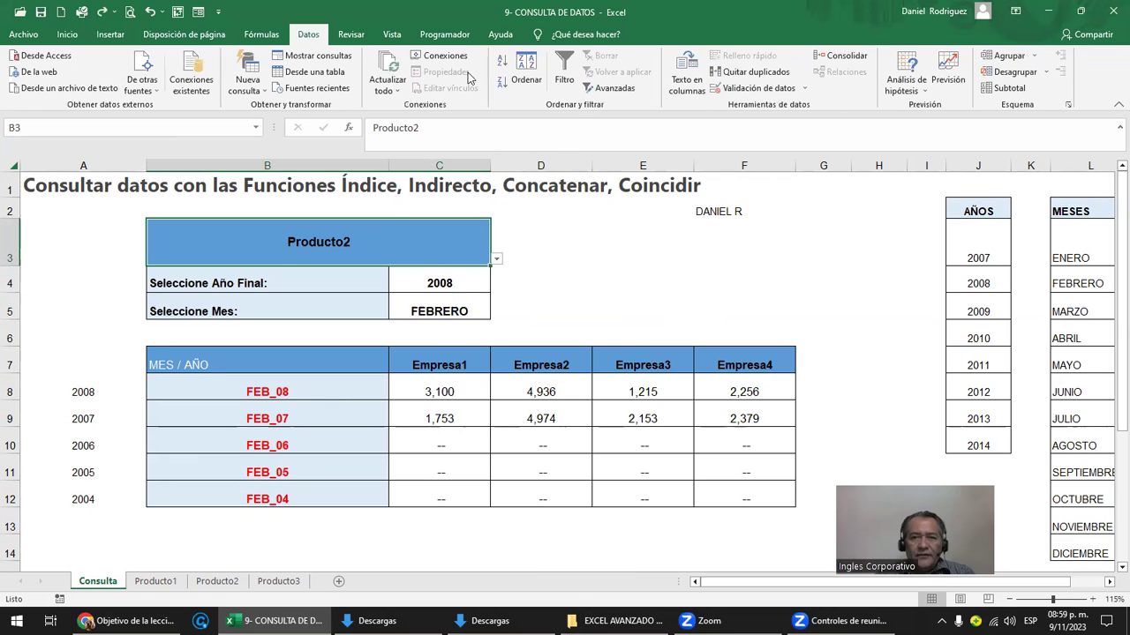
left_click(788, 88)
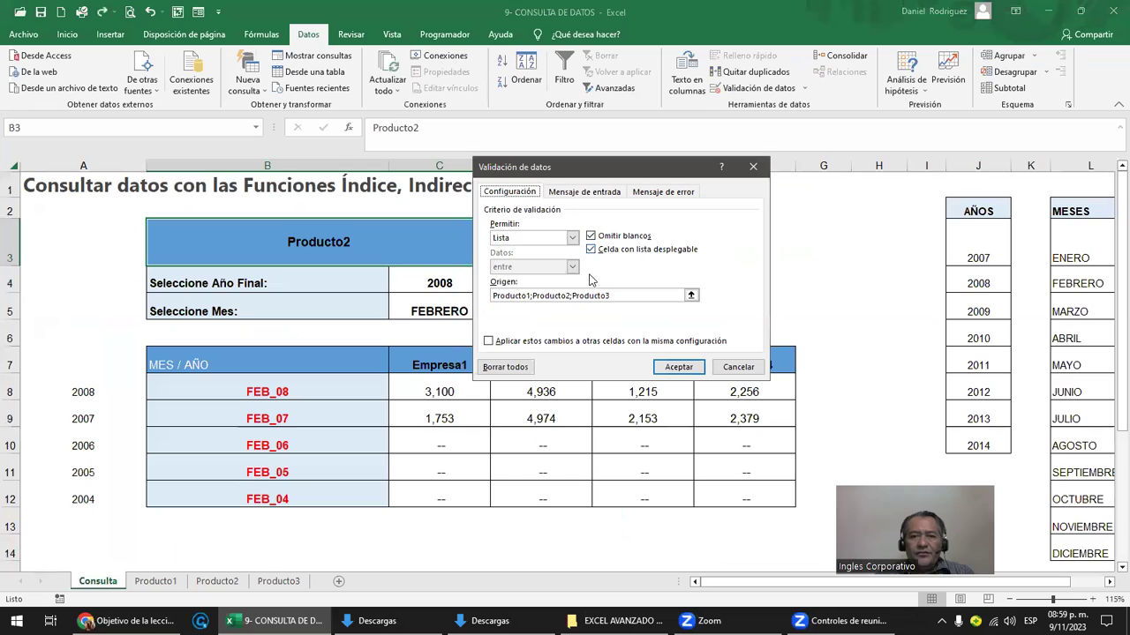
Cancel the validation dialog and confirm B3 rejects 'Producto 2', keeping Producto2
left_click_drag(631, 172, 731, 168)
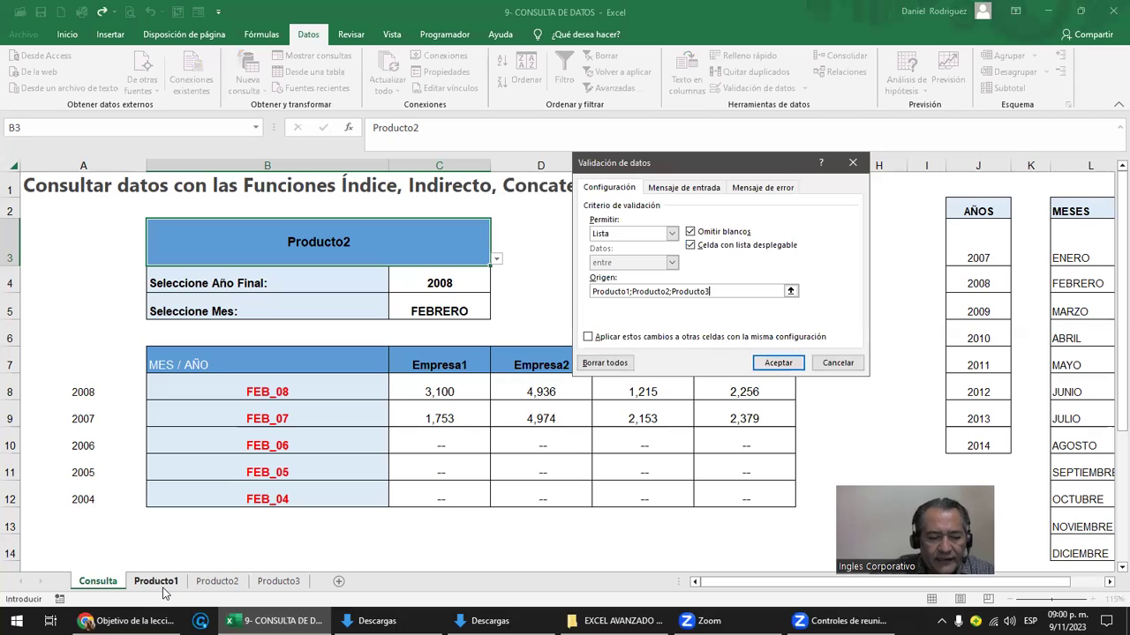
key("Return")
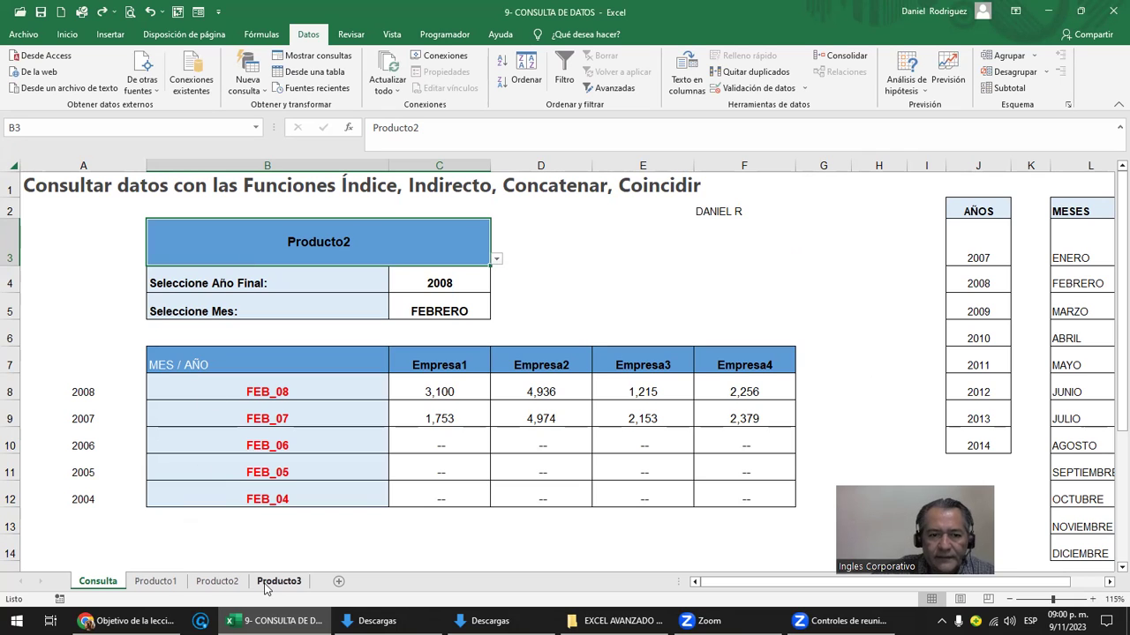
double_click(337, 238)
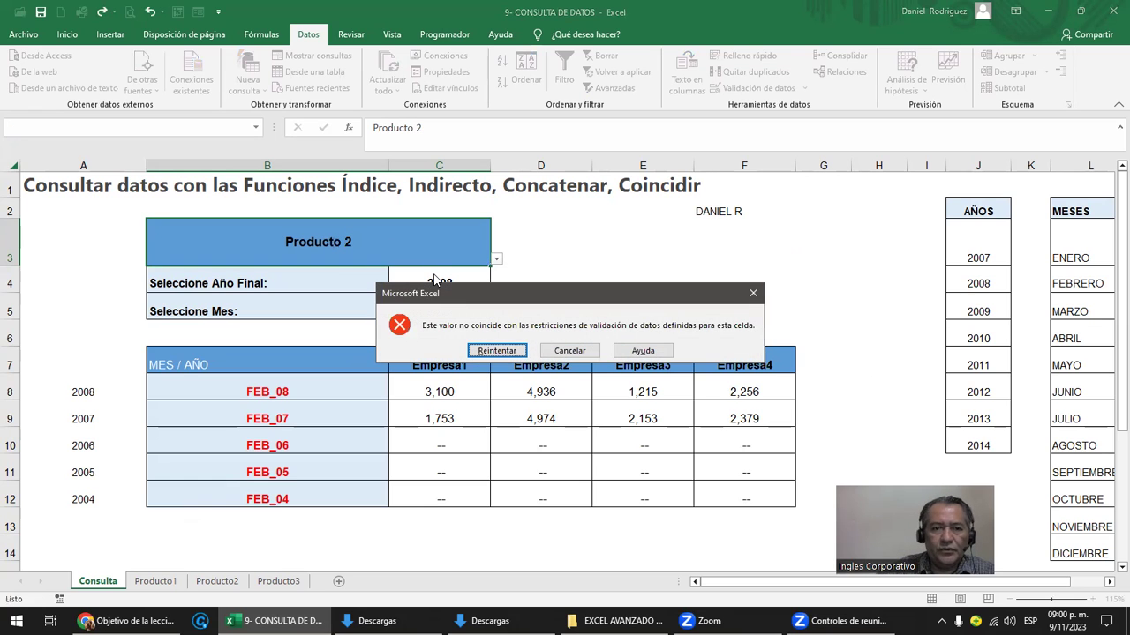
key("Return")
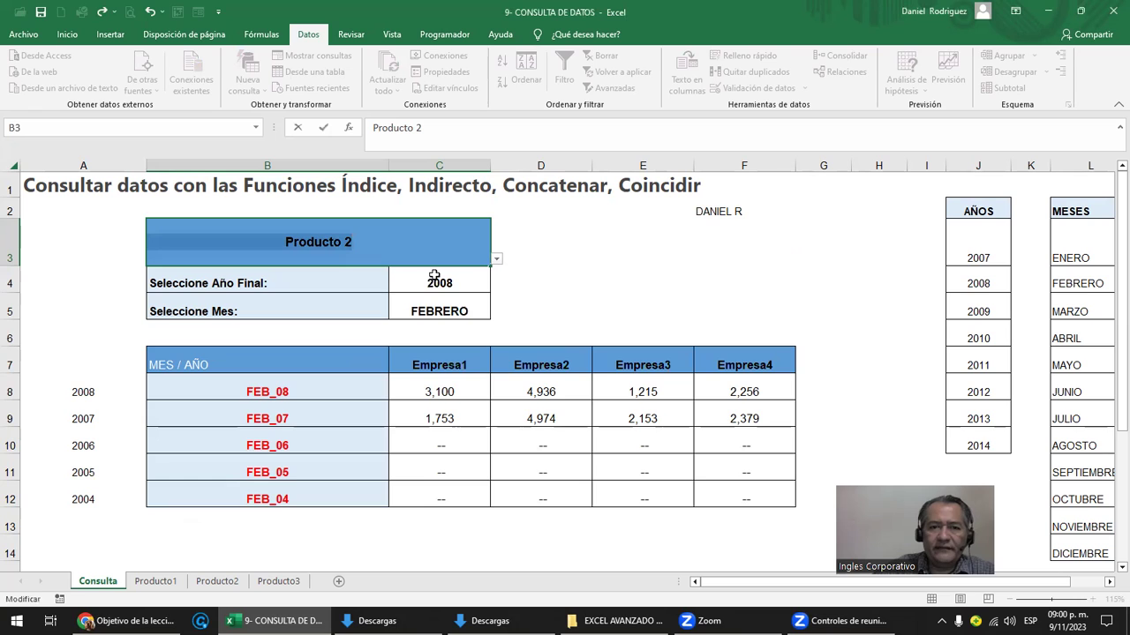
left_click(397, 243)
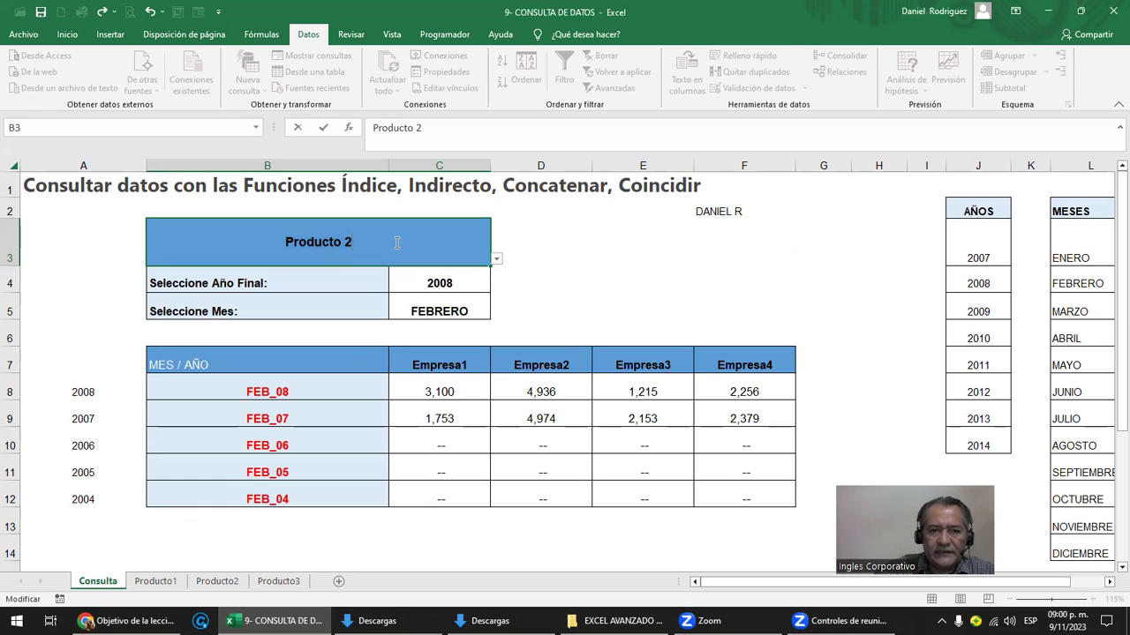
key("Escape")
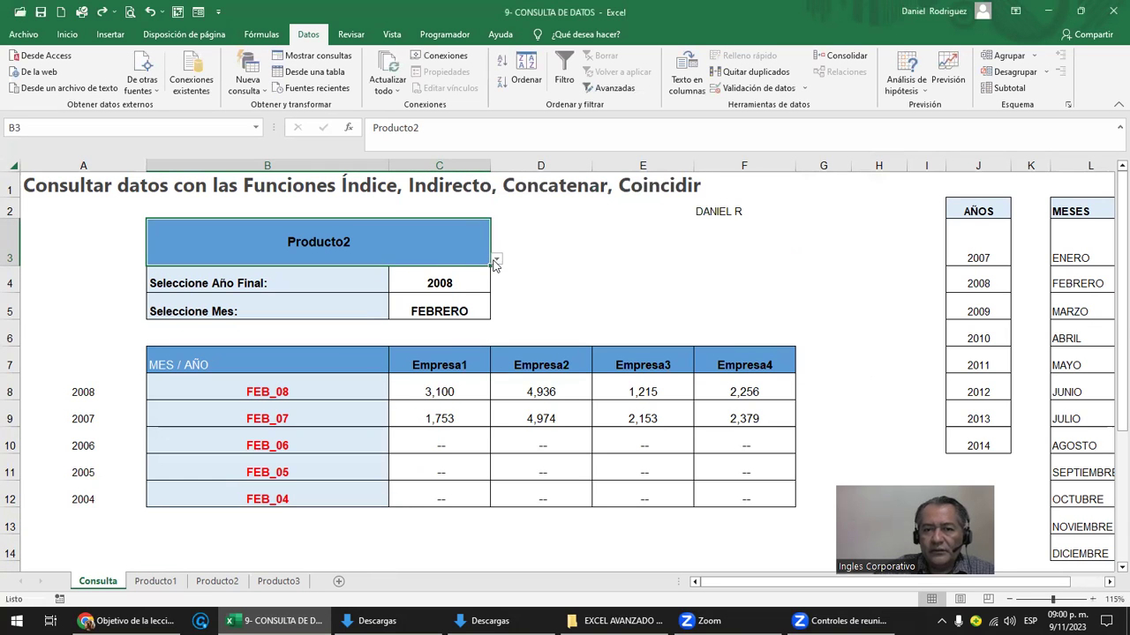
Remove the stray cell reference from B3's validation source list
left_click(781, 88)
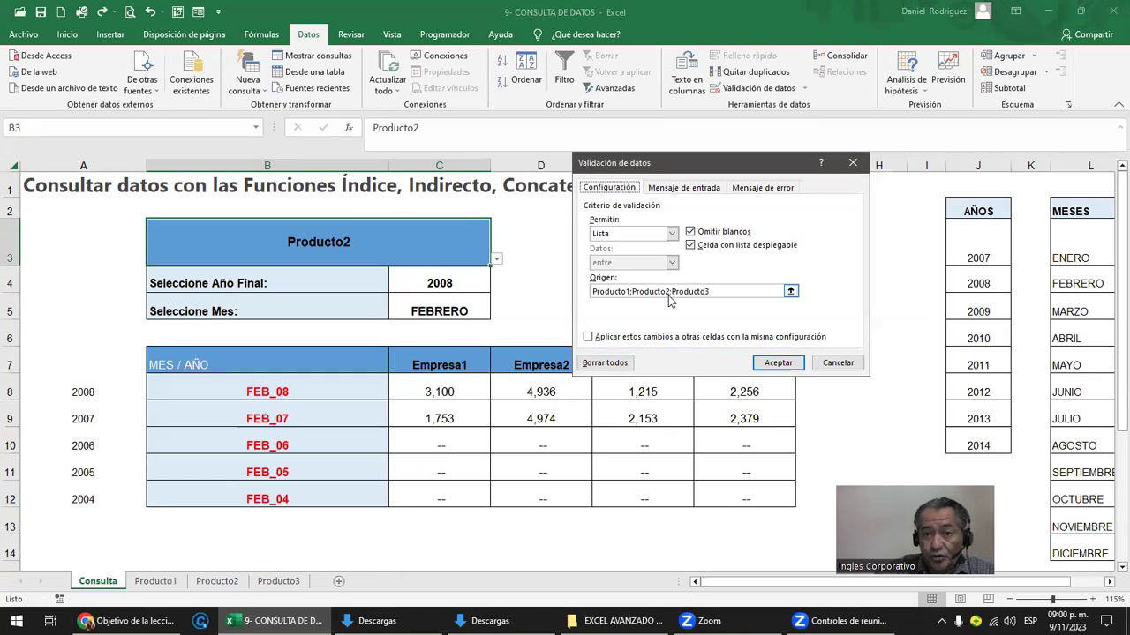
left_click(628, 294)
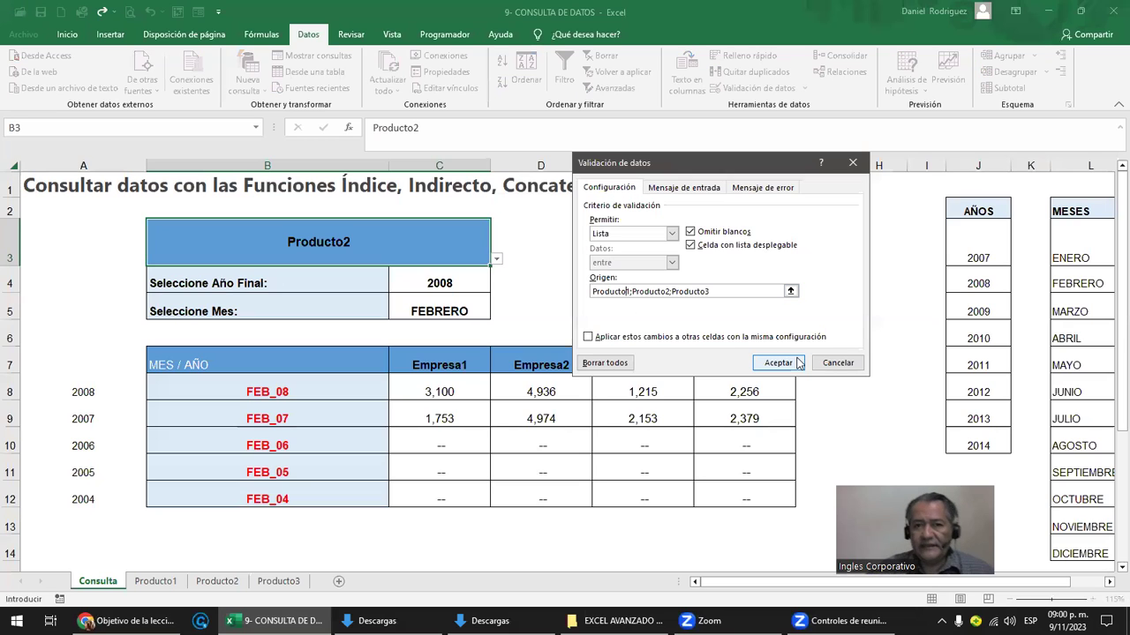
key("Right")
key("Right")
key("Right")
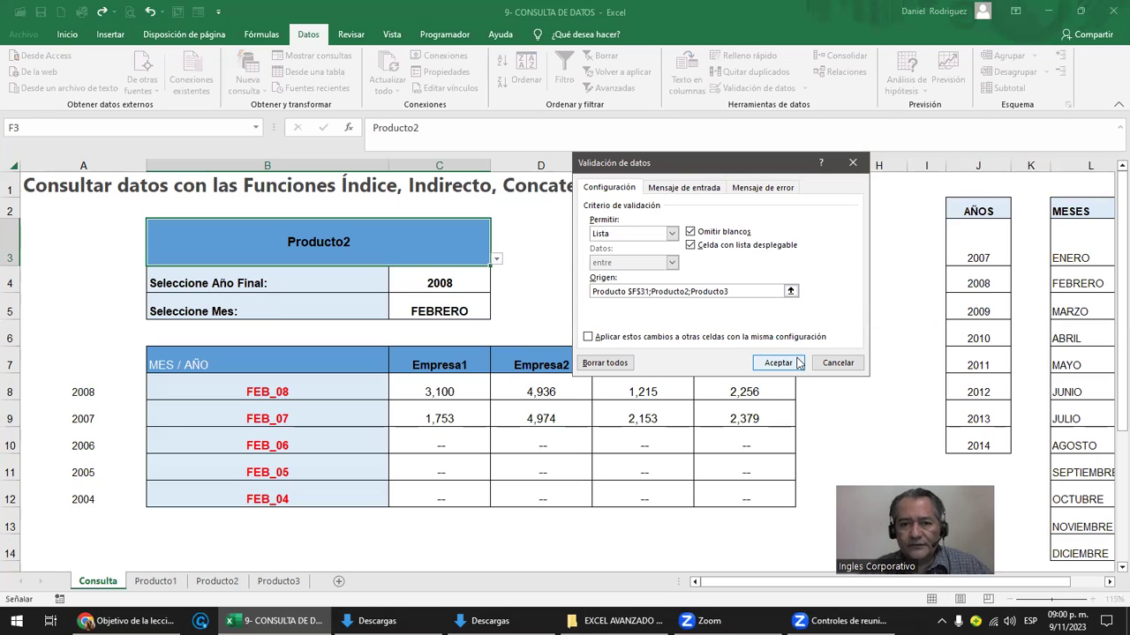
key("BackSpace")
key("BackSpace")
key("BackSpace")
key("BackSpace")
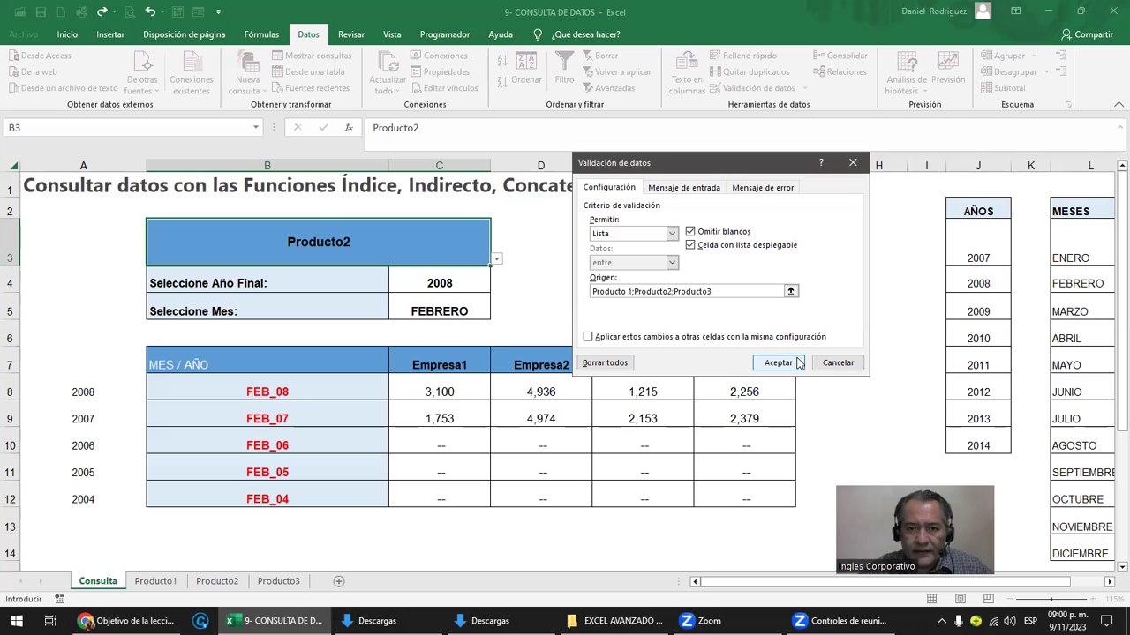
left_click(784, 367)
Choose Producto 1 from B3's dropdown and select the C8:F12 lookup results
left_click(566, 285)
left_click(456, 247)
left_click(497, 259)
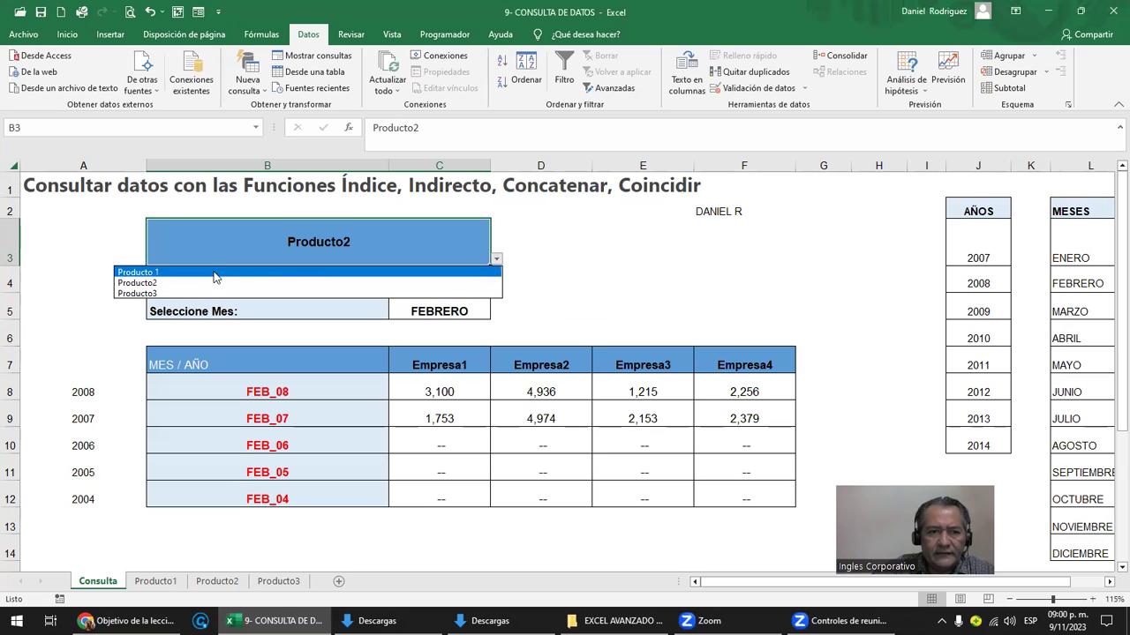
left_click(215, 276)
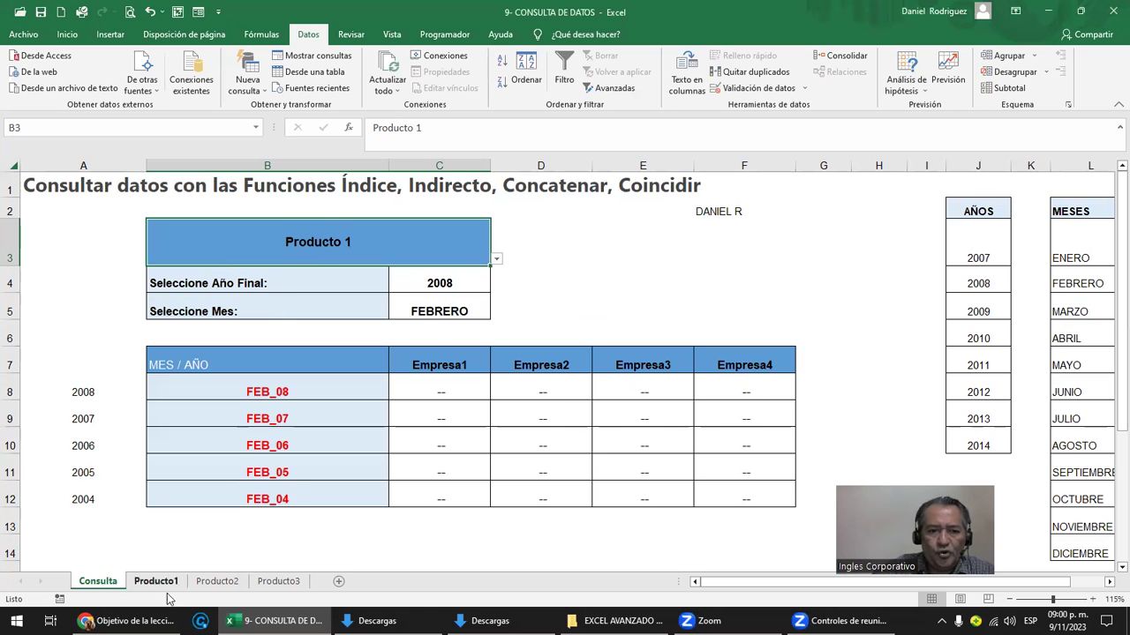
mouse_move(441, 395)
left_mouse_down()
mouse_move(694, 462)
mouse_move(732, 496)
left_mouse_up()
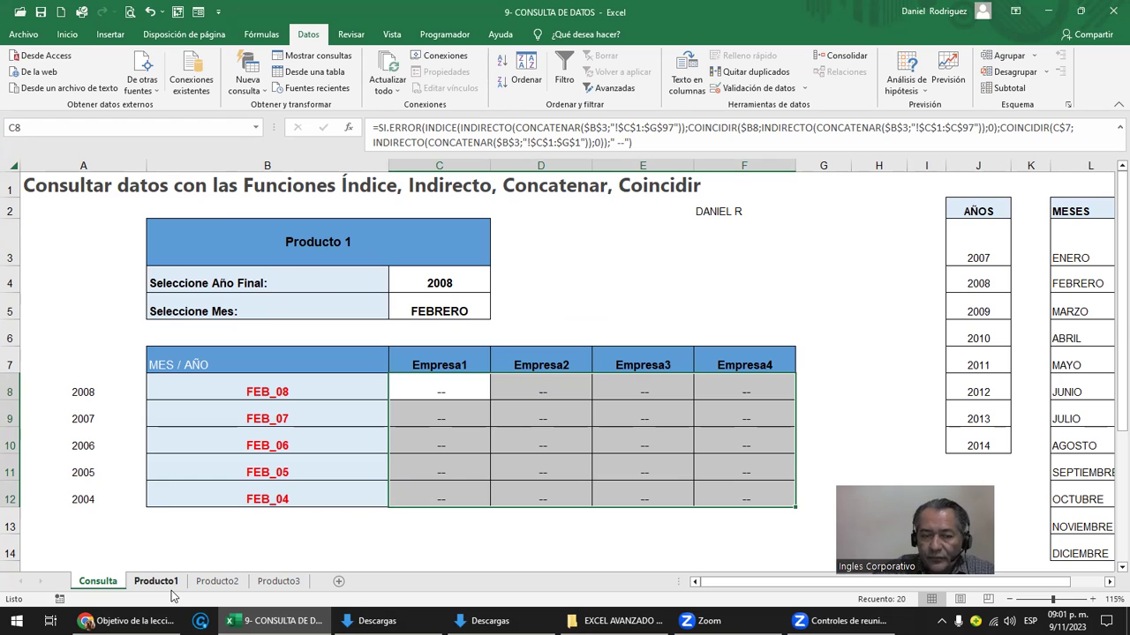
Rename the Producto1 sheet tab to 'Producto 1'
left_click(156, 582)
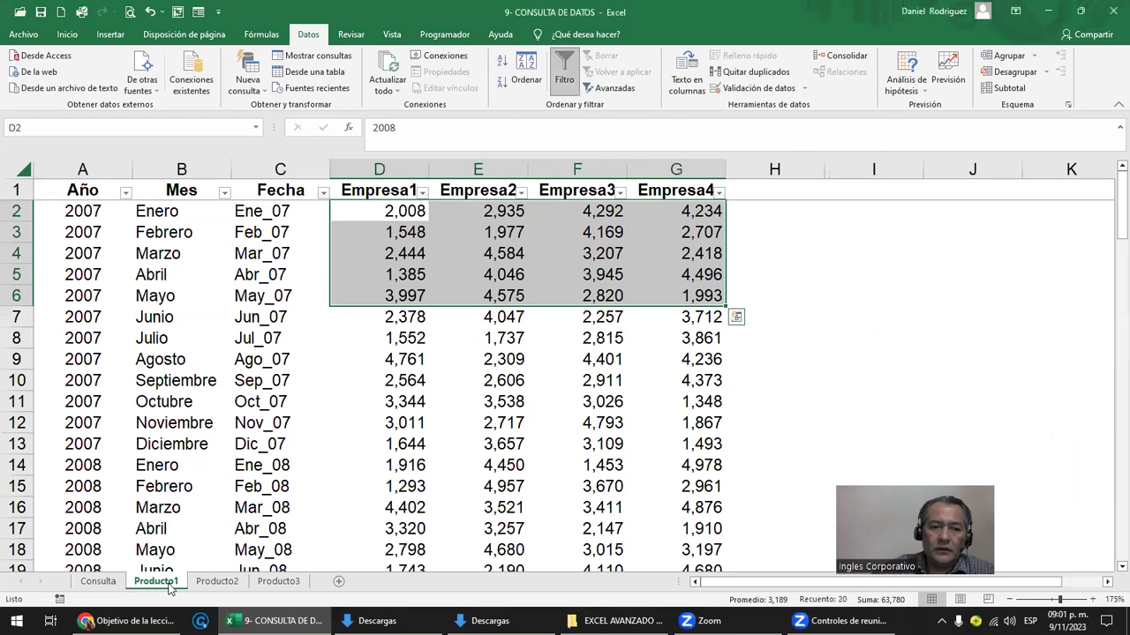
double_click(167, 584)
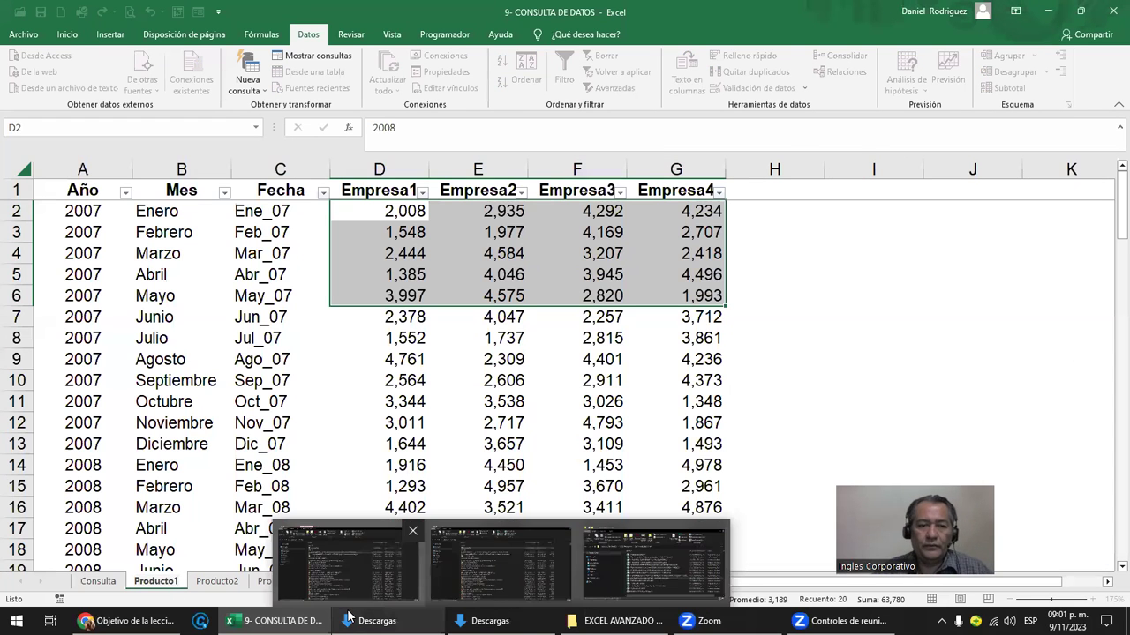
key("BackSpace")
type("1")
key("Return")
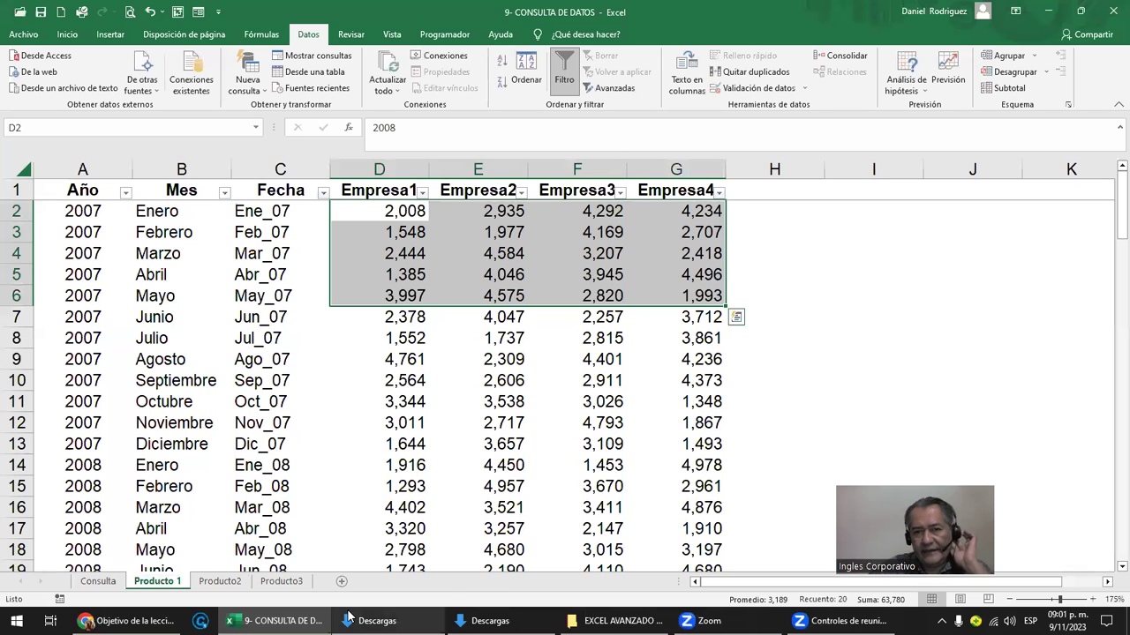
Go back to the Consulta sheet after one more look at 'Producto 1'
left_click(777, 381)
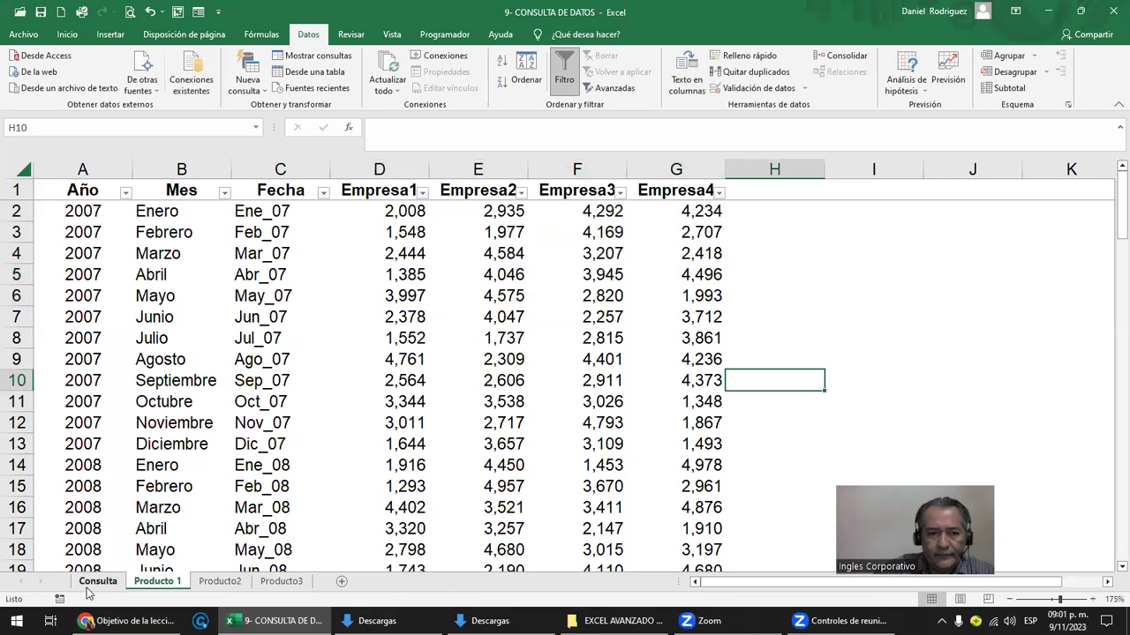
left_click(95, 583)
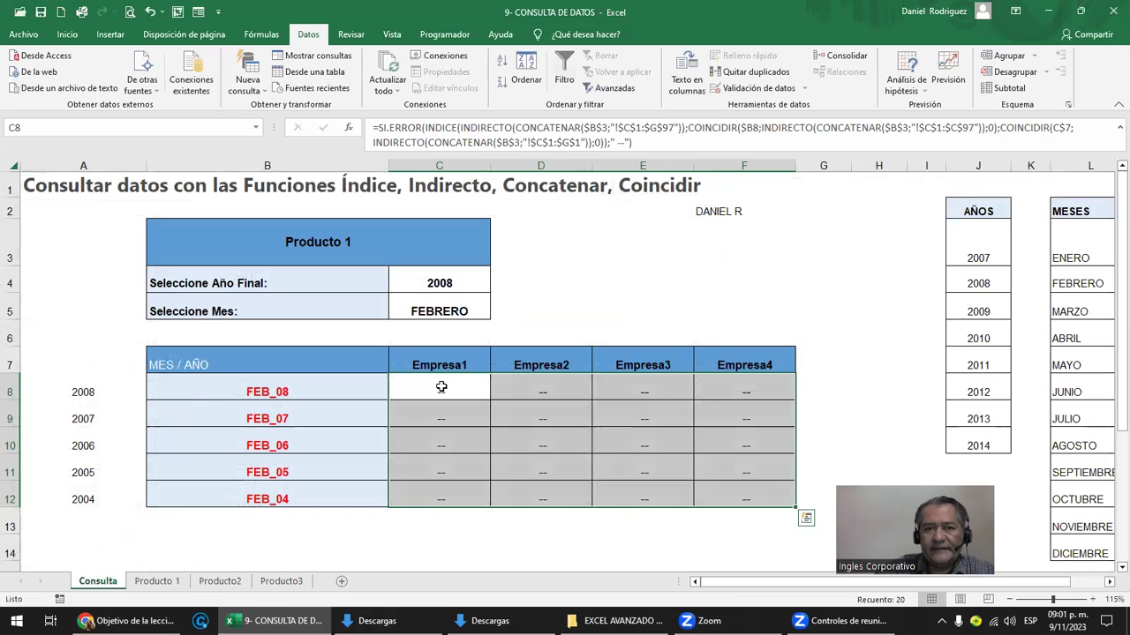
left_click(159, 581)
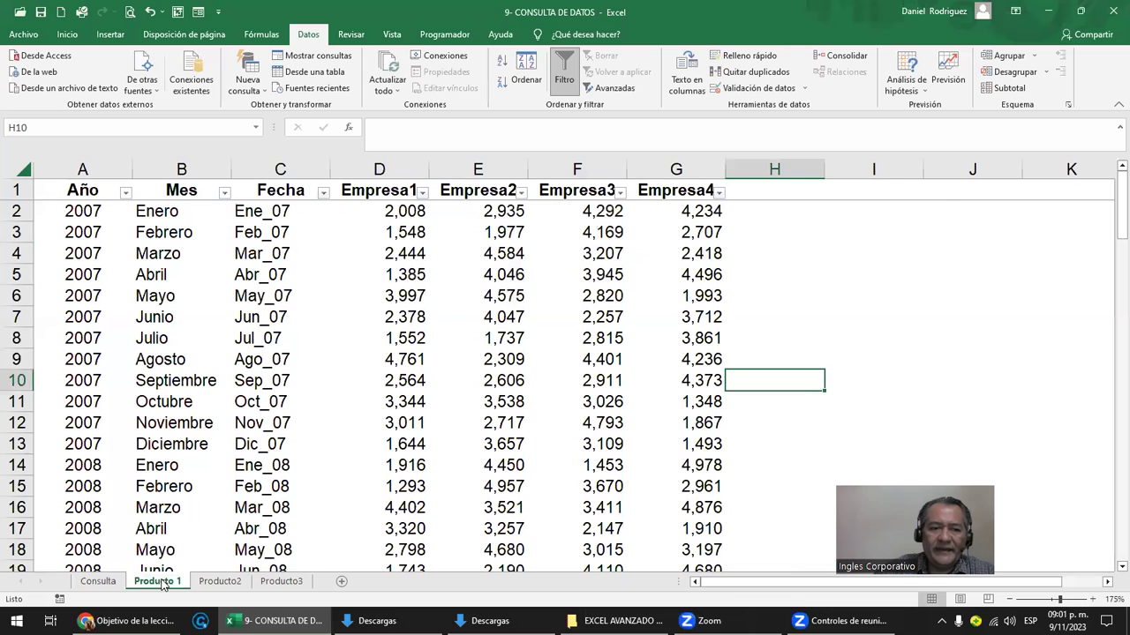
left_click(97, 581)
Enter a test formula in E5 referencing 'Producto 1'!G2 and review it
left_click(641, 302)
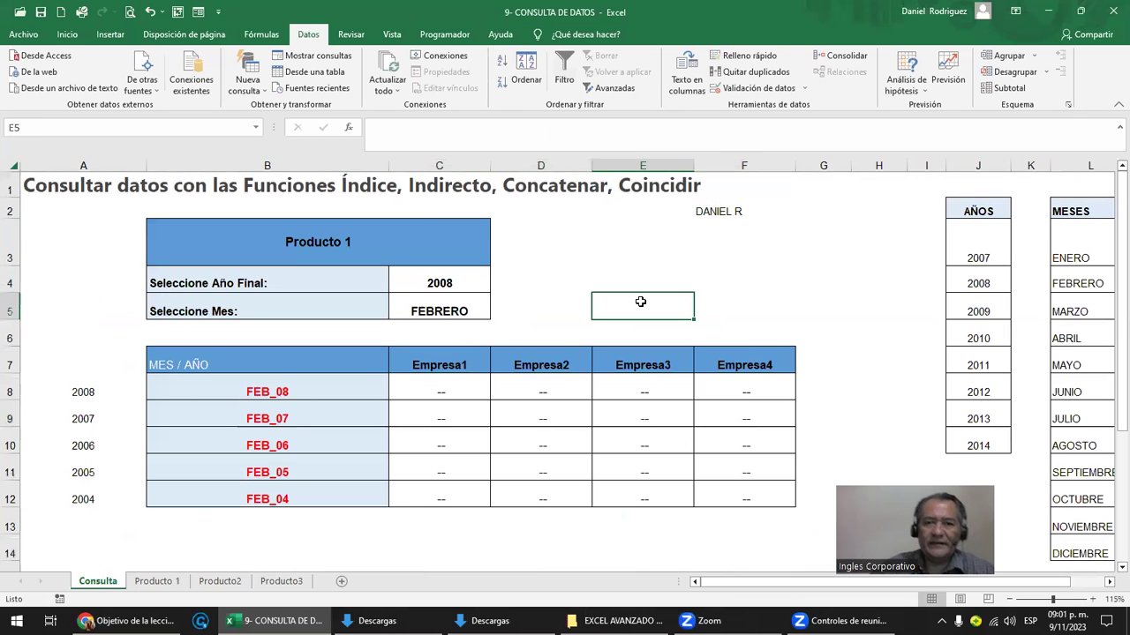
type("=")
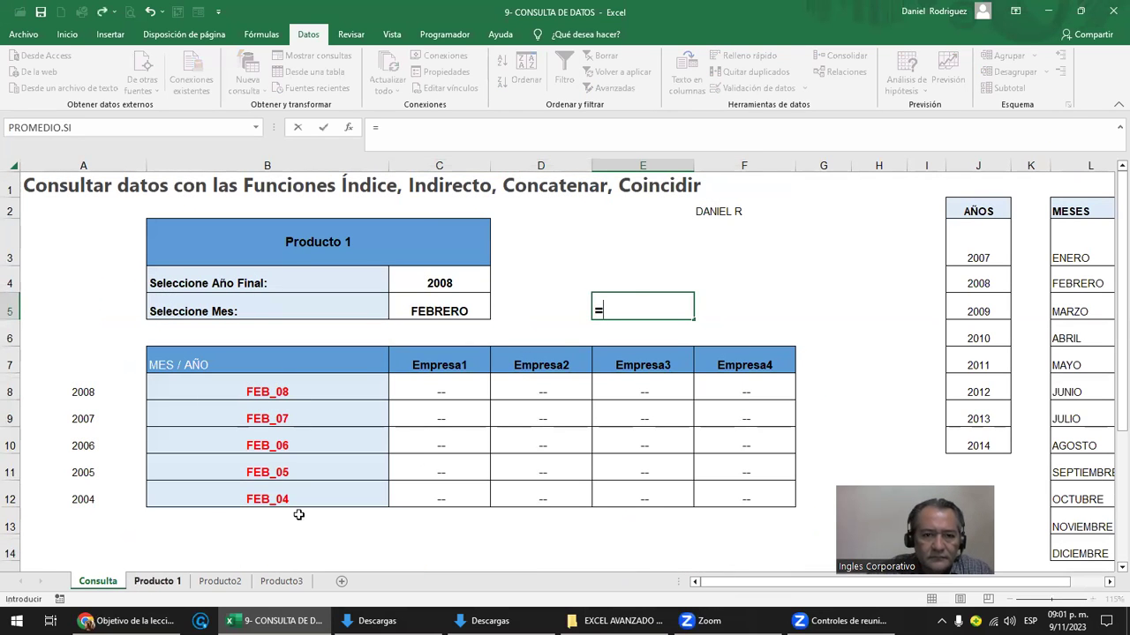
left_click(157, 582)
left_click(718, 210)
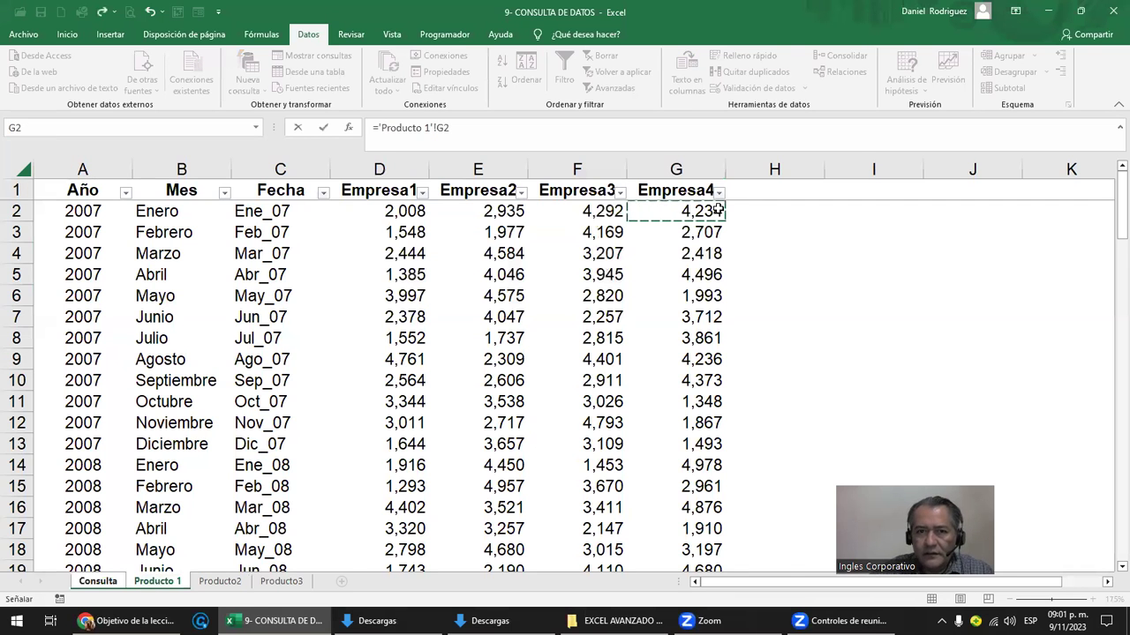
type("+1")
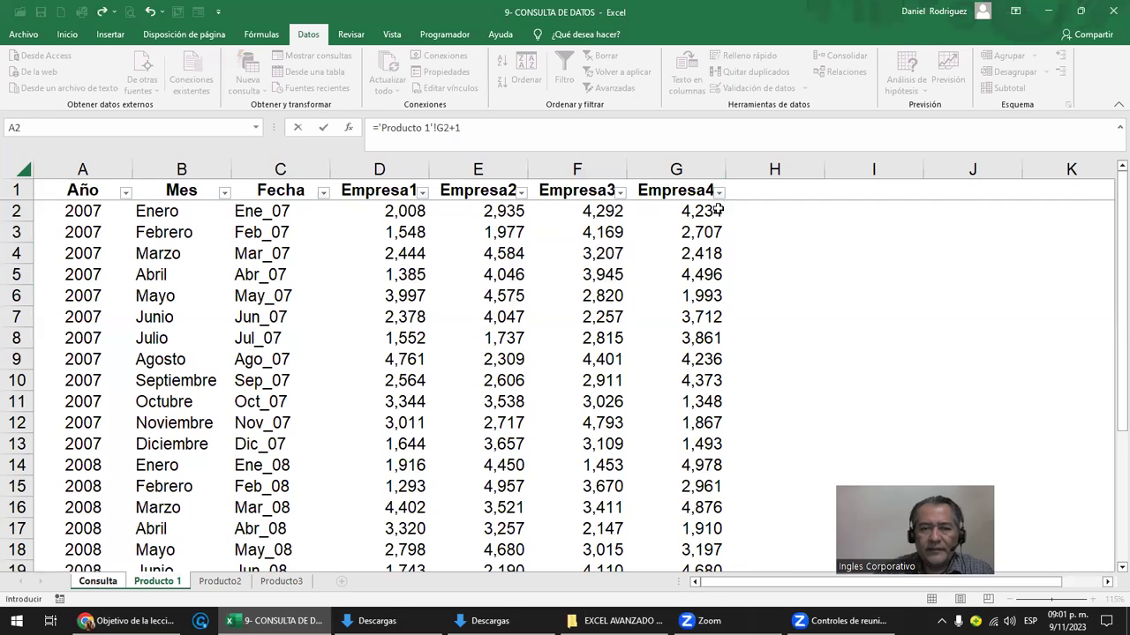
key("Return")
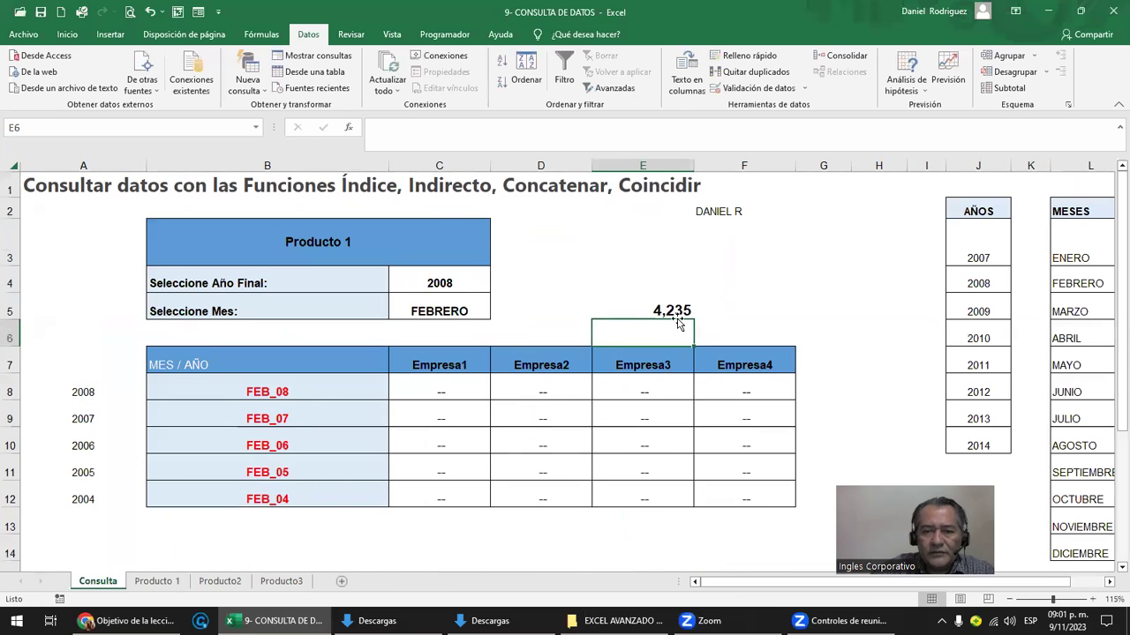
left_click(659, 312)
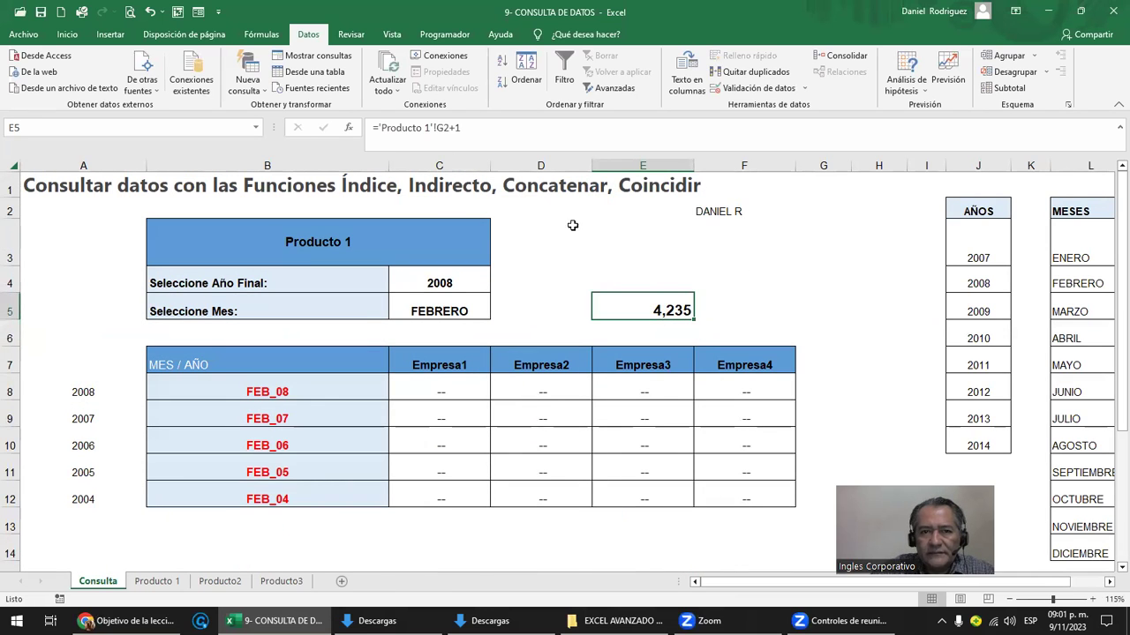
double_click(659, 311)
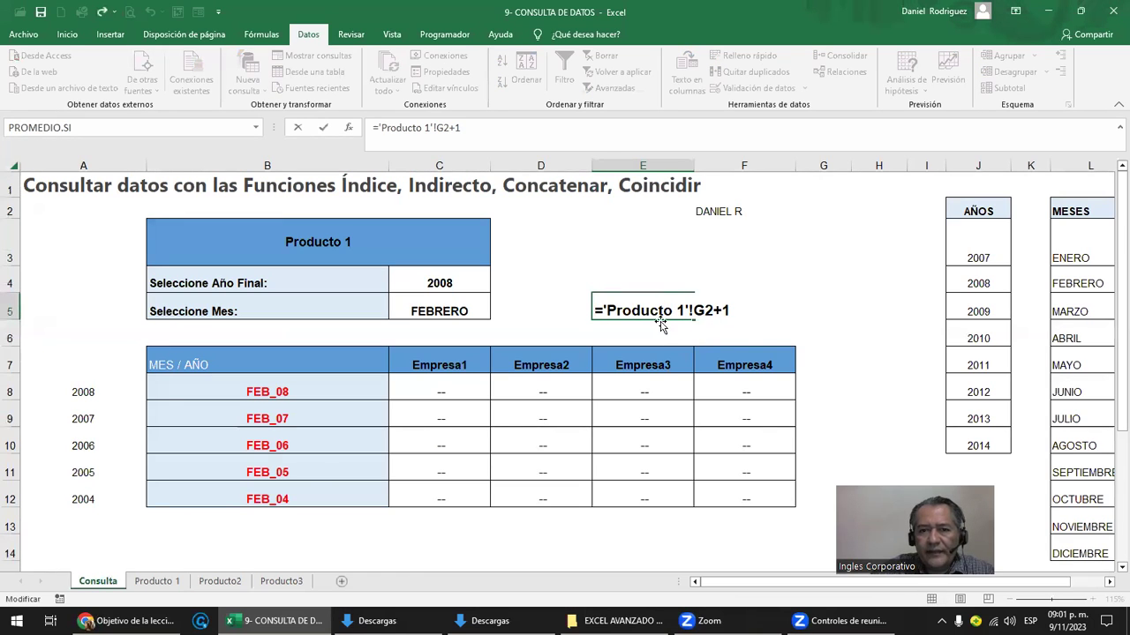
key("ctrl+Return")
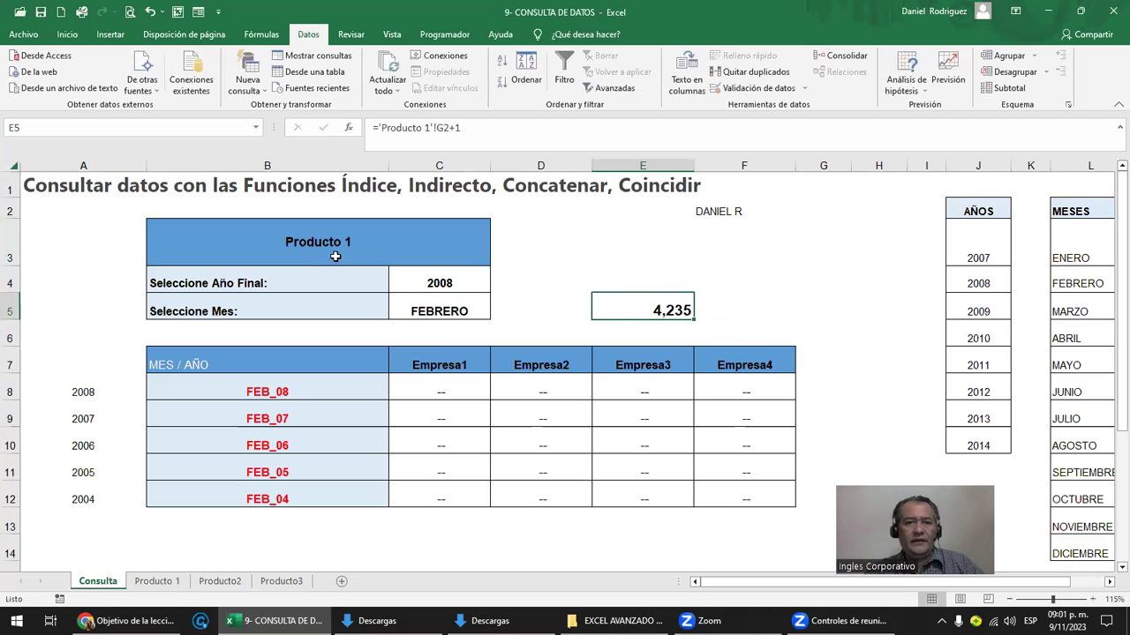
Delete the E5 test formula and undo back to Producto2 in B3
left_click(328, 237)
left_click(659, 315)
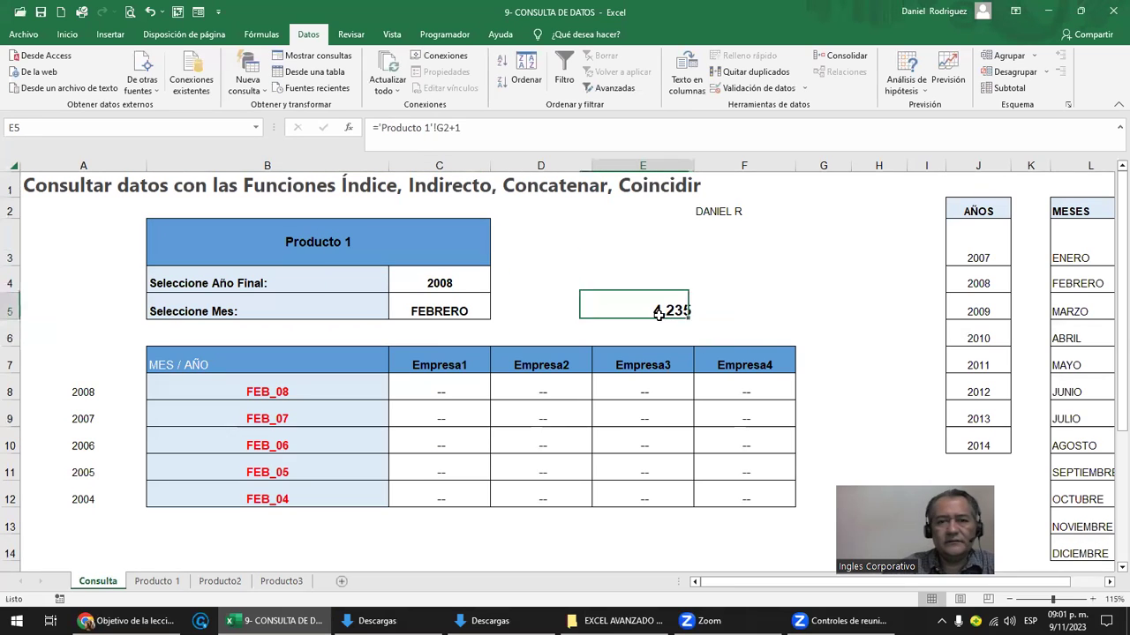
key("Delete")
key("ctrl+z")
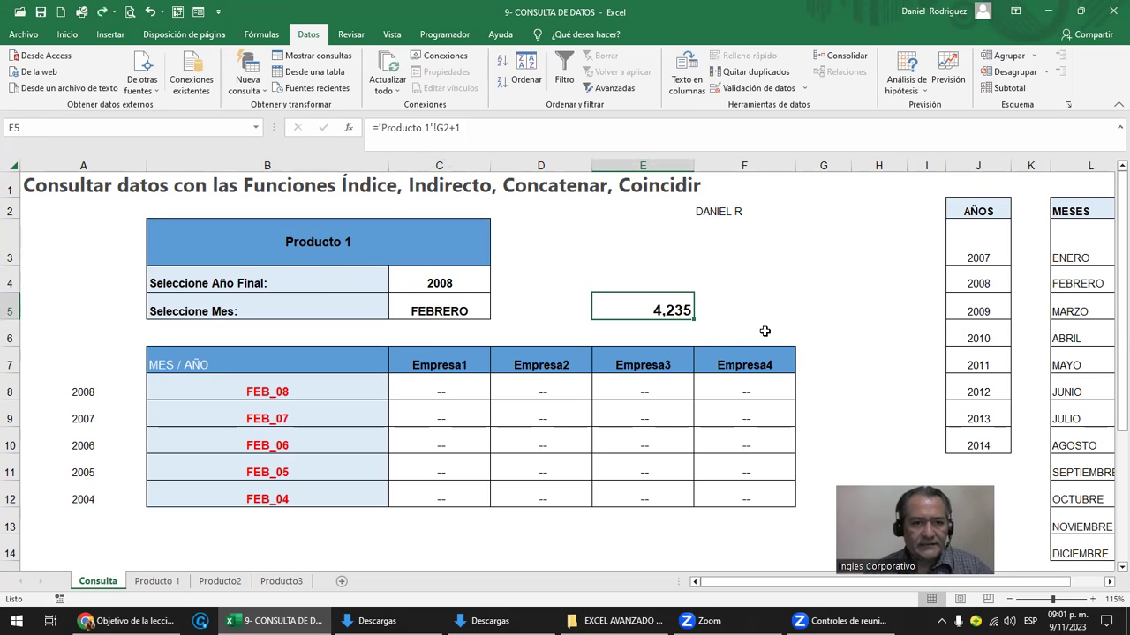
key("Delete")
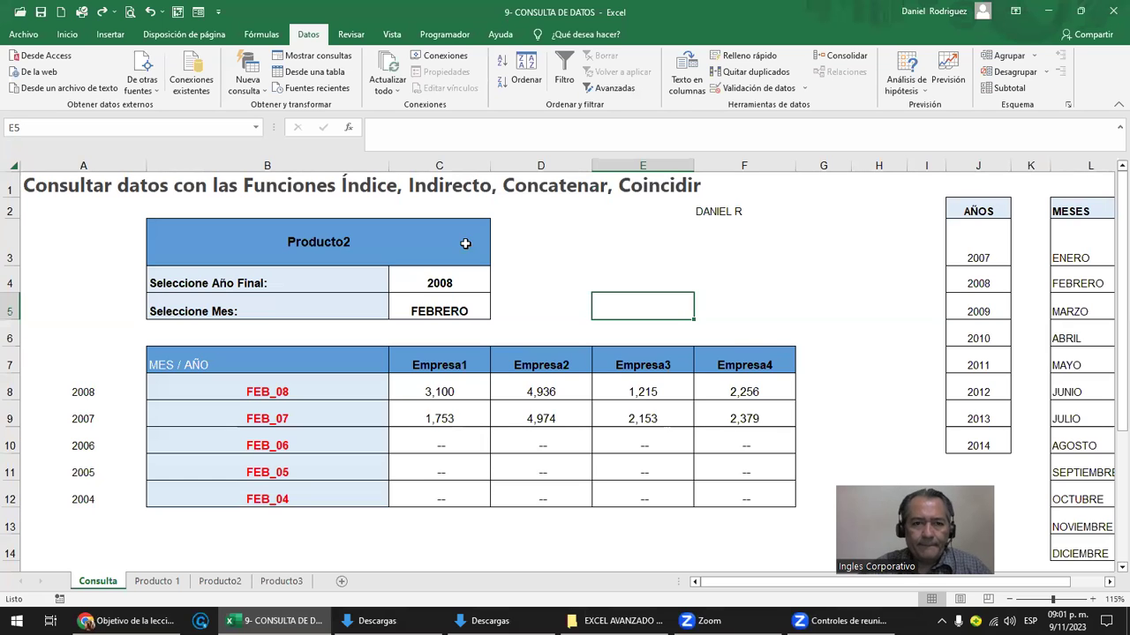
Select B3 and open its Data Validation settings
left_click(463, 241)
left_click(497, 262)
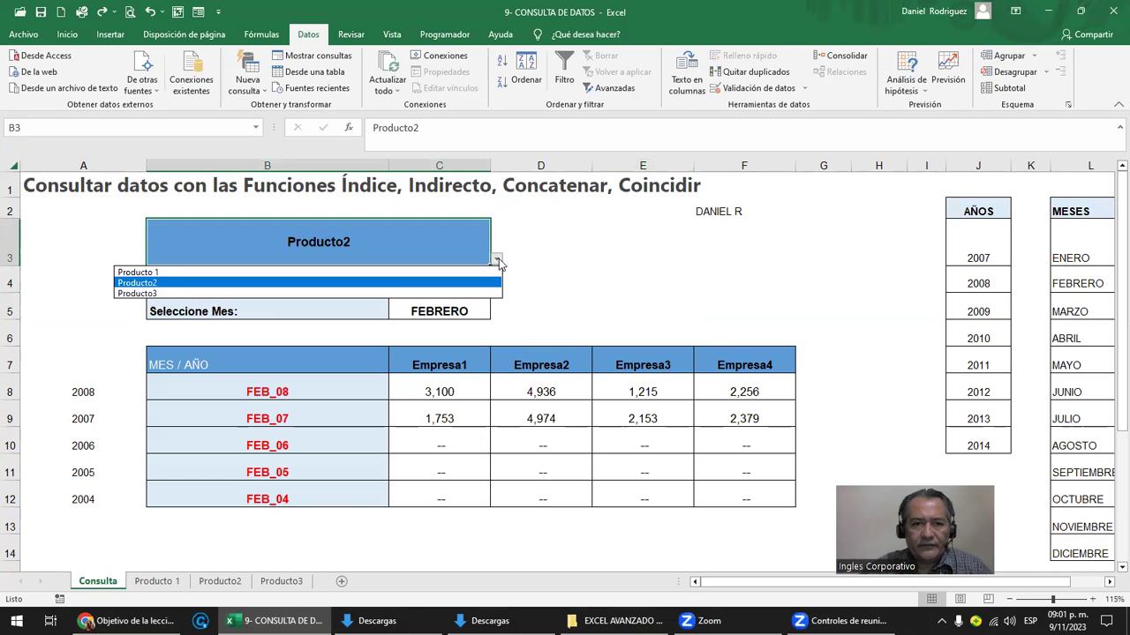
left_click(499, 259)
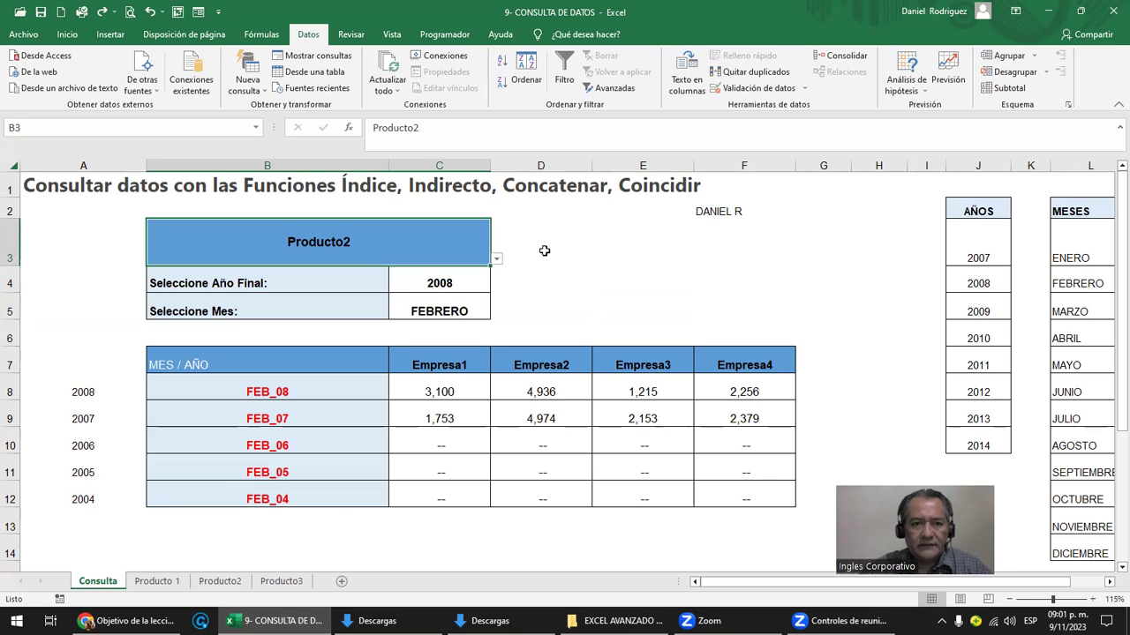
left_click(755, 89)
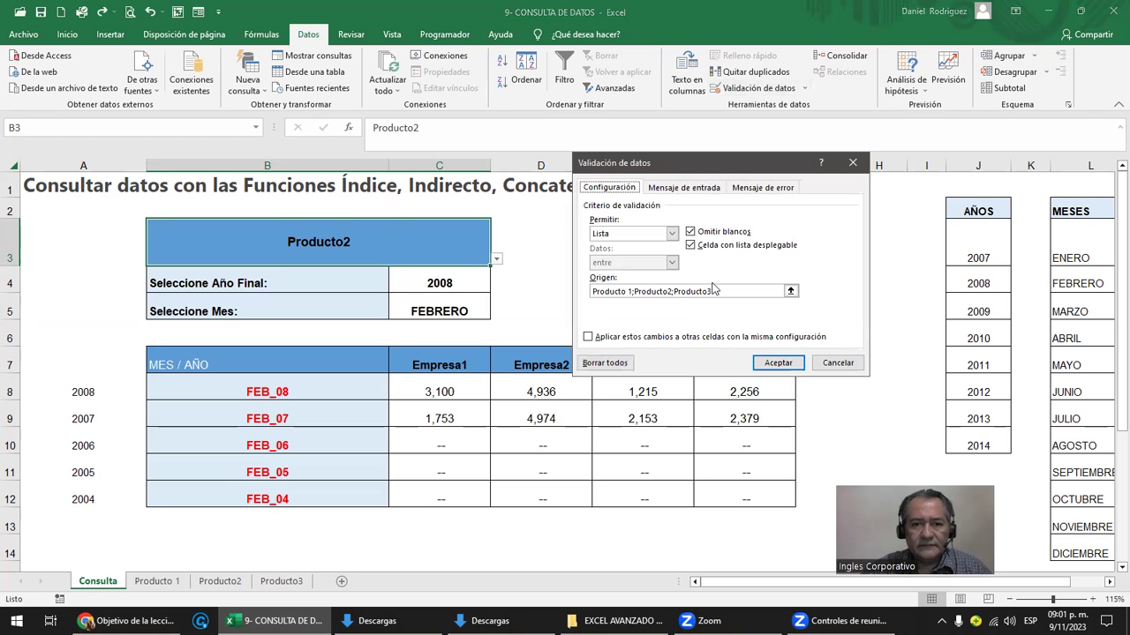
Change the validation list entry 'Producto 1' to Producto1 and pick Producto1 in B3
left_click(626, 292)
key("BackSpace")
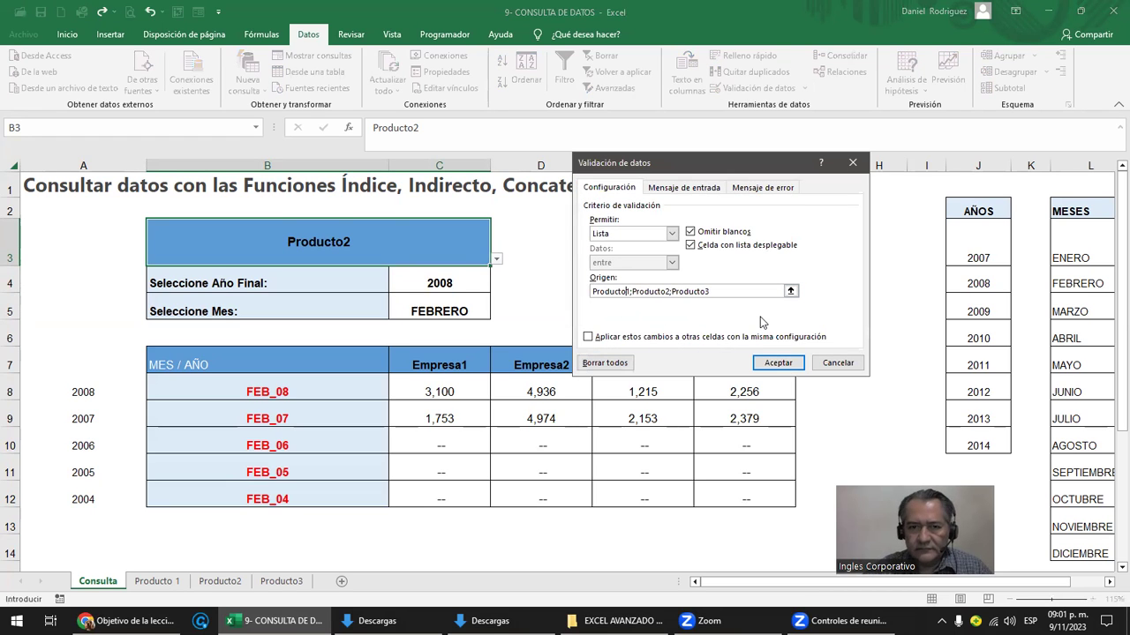
left_click(769, 363)
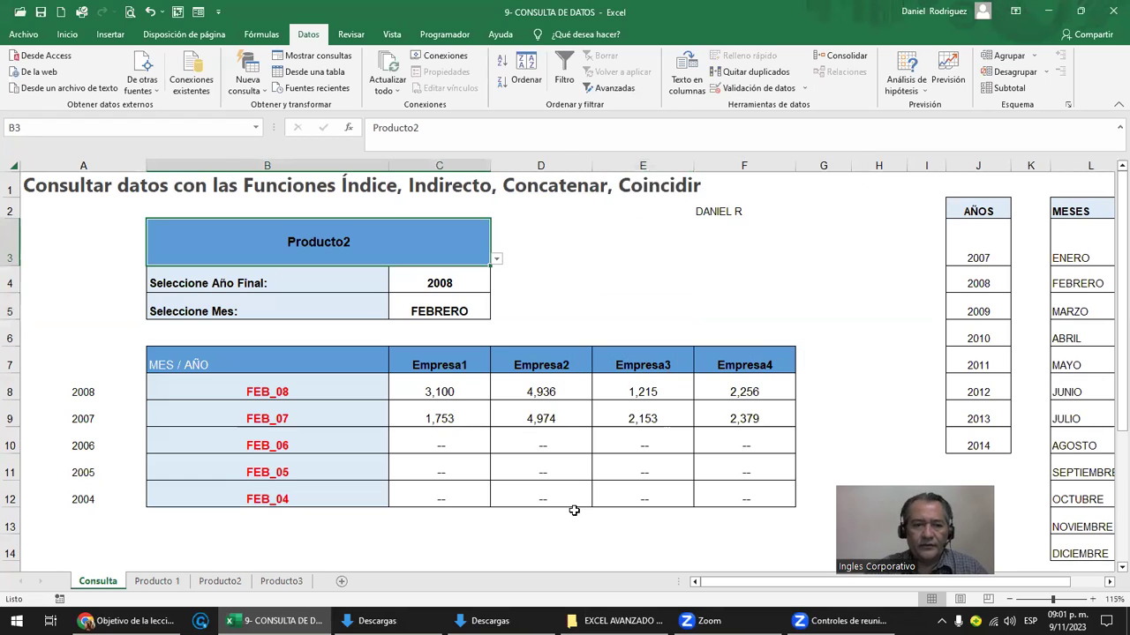
left_click(501, 257)
left_click(487, 258)
left_click(497, 259)
left_click(313, 264)
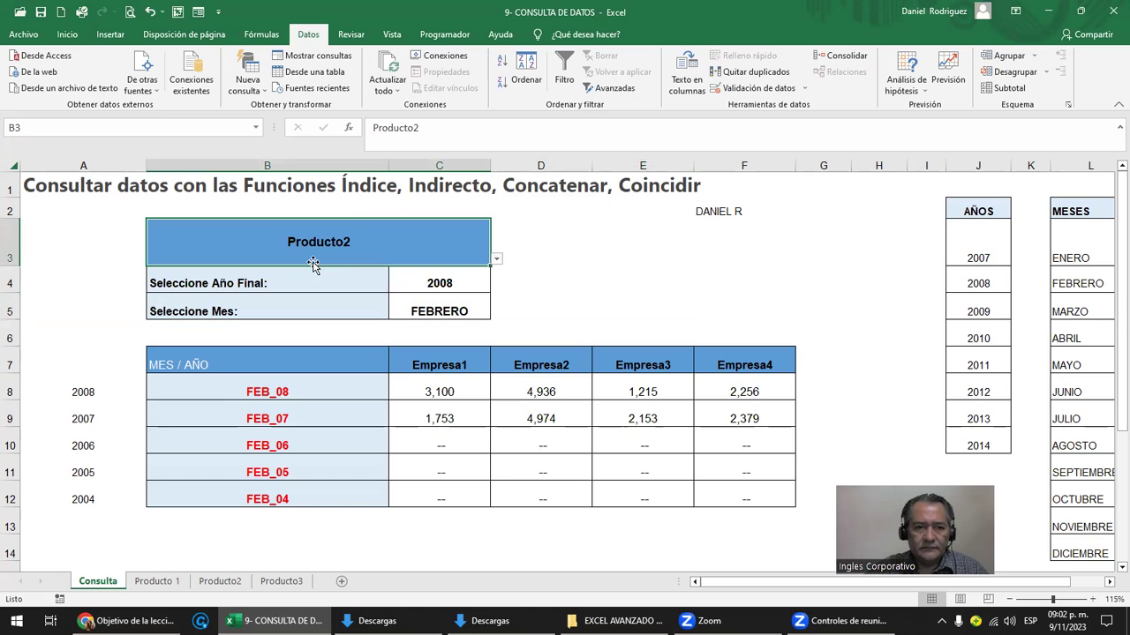
left_click(497, 261)
left_click(128, 273)
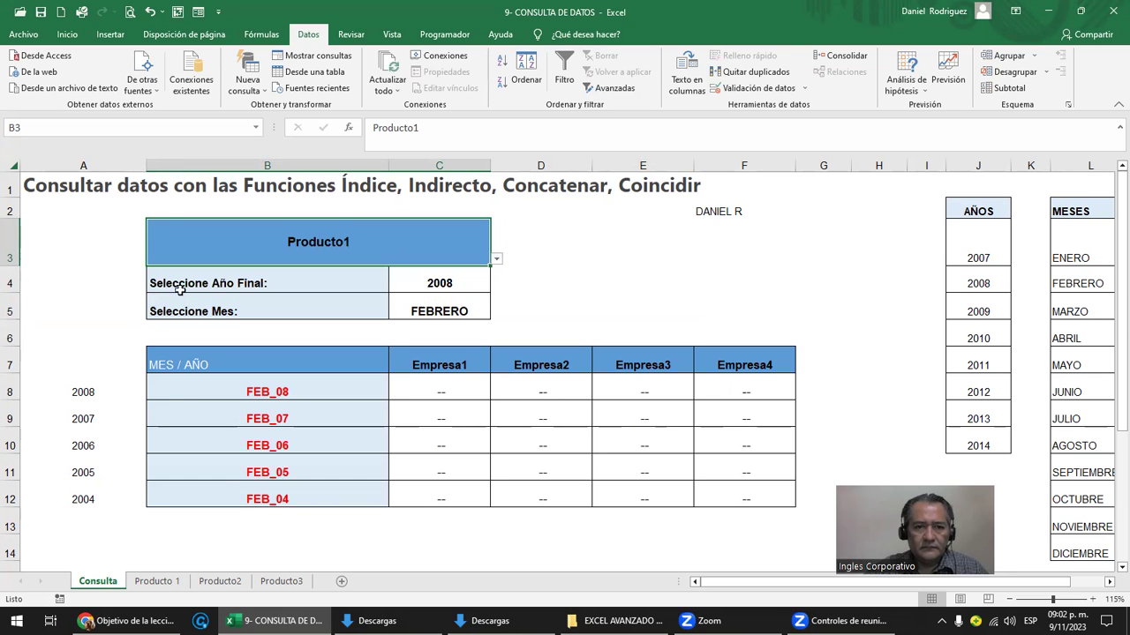
Copy the C8 lookup formula into the FEB_06 row C10:F10
left_click(451, 397)
key("ctrl+z")
key("ctrl+c")
left_click_drag(529, 446, 745, 445)
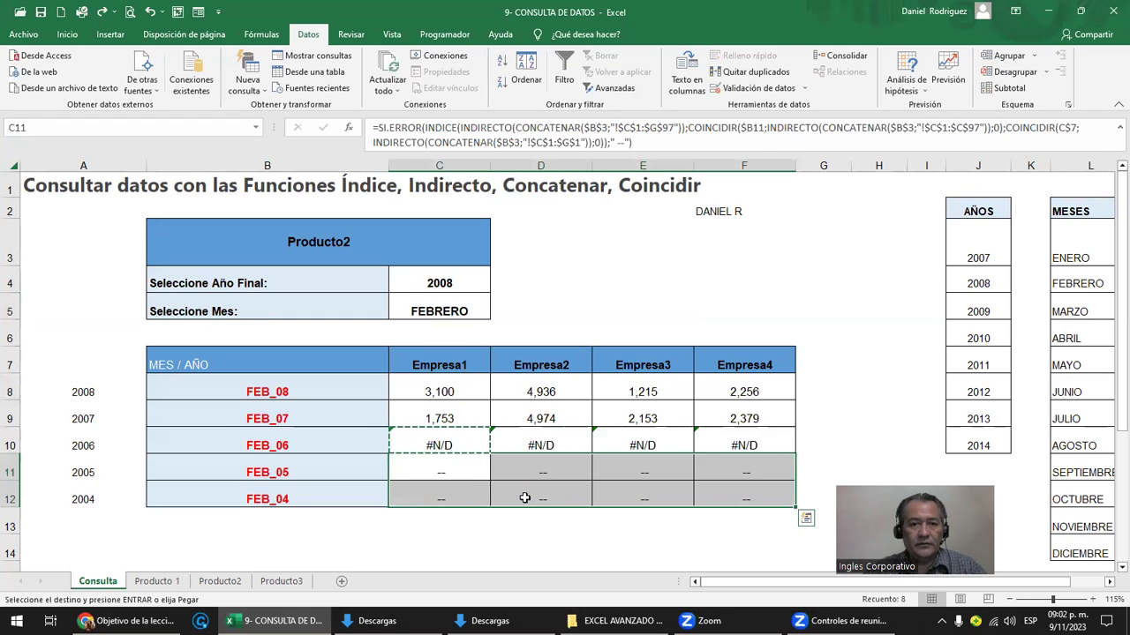
key("ctrl+v")
Choose Producto1 again from B3's dropdown
left_click(453, 247)
left_click(497, 260)
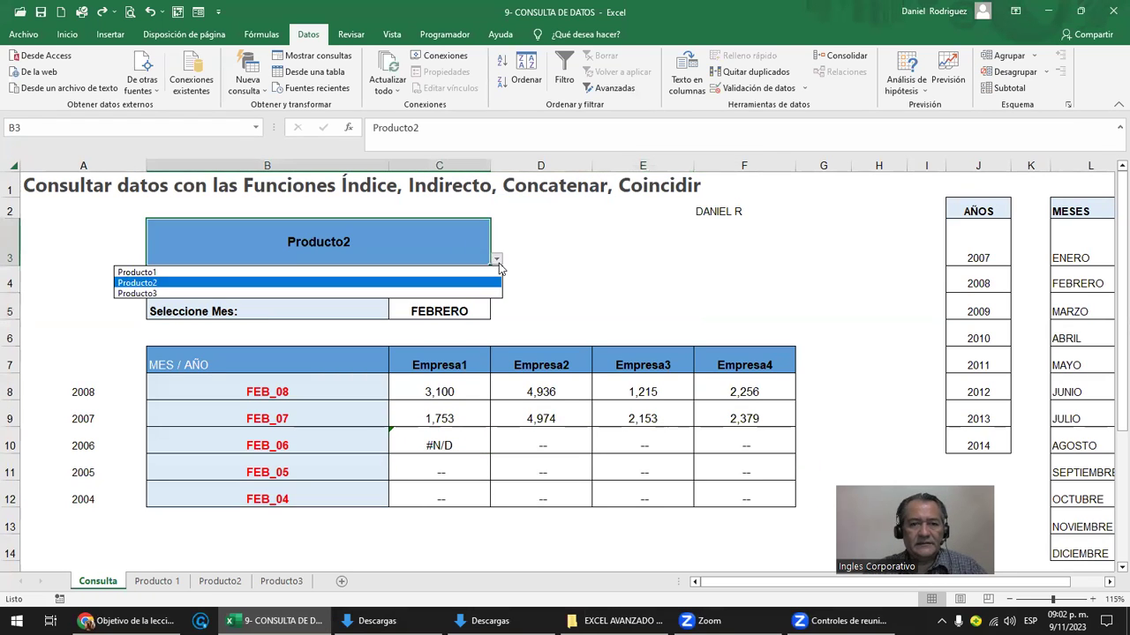
left_click(378, 274)
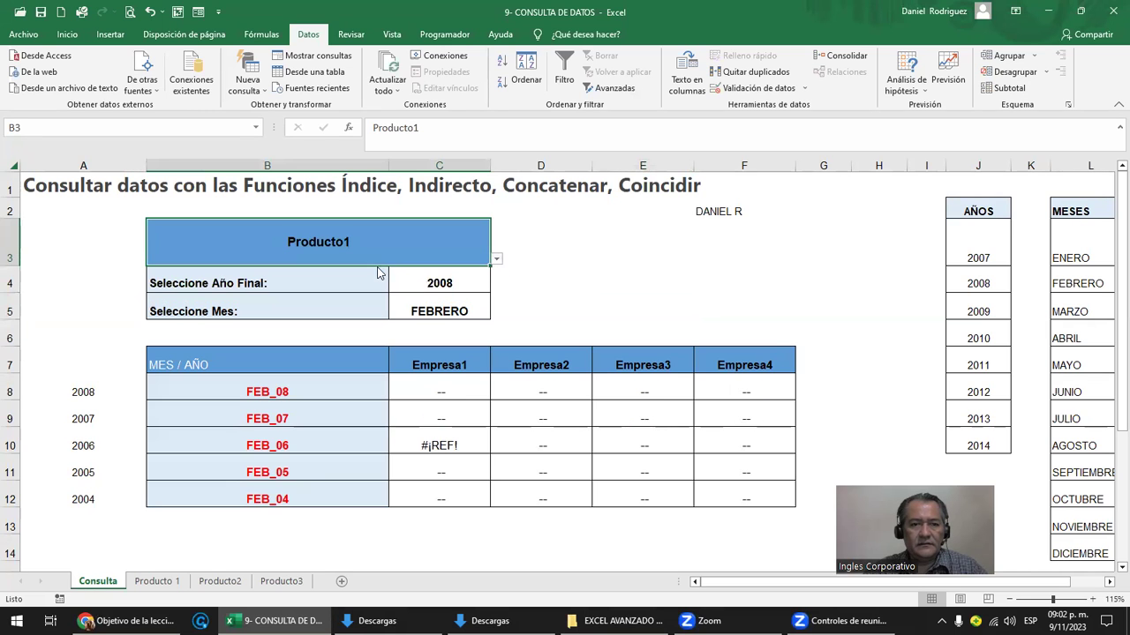
Visit the data sheet and return to Consulta, now showing FEB_08 values 1,293, 4,957, 3,670, 2,961
left_click(159, 581)
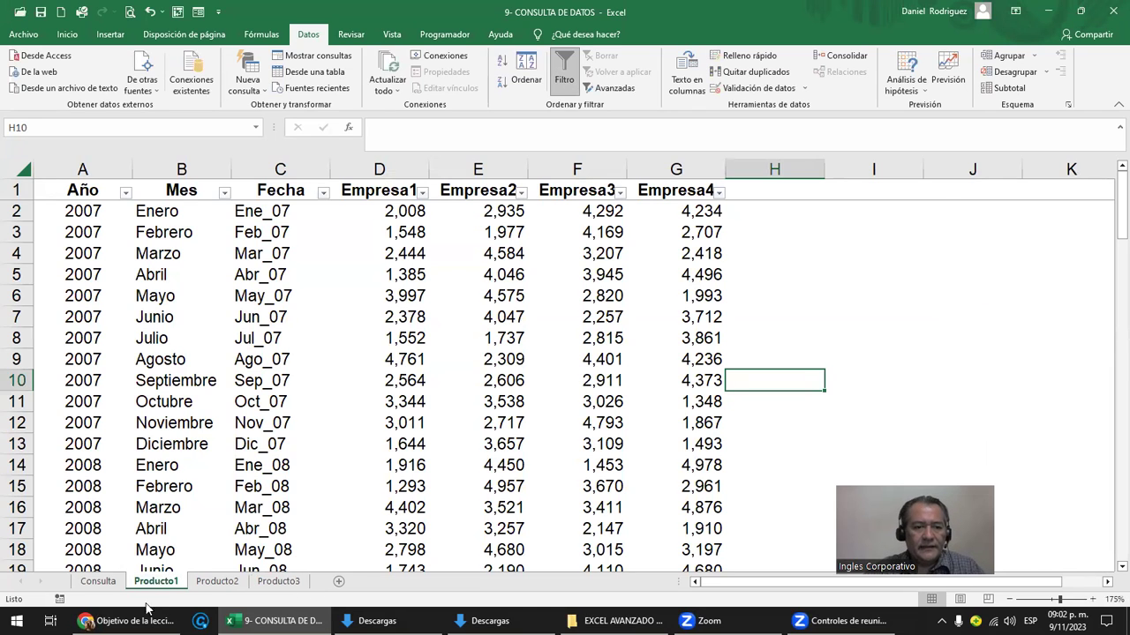
left_click(98, 581)
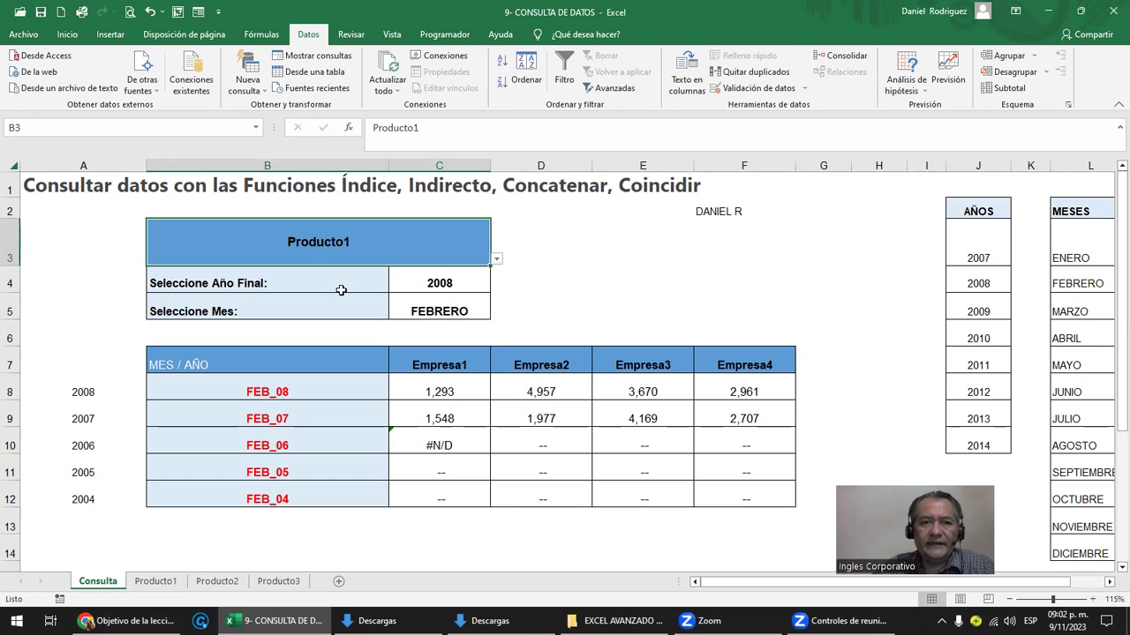
Check the final year 2008 in C4 and month FEBRERO in C5
left_click_drag(279, 231, 385, 241)
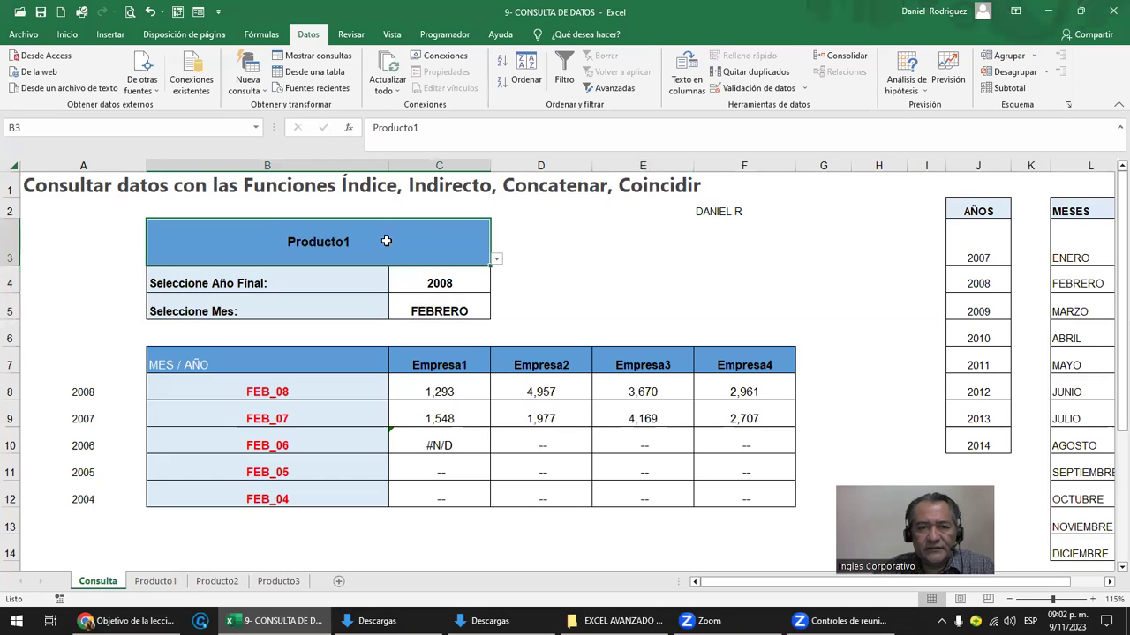
left_click(439, 286)
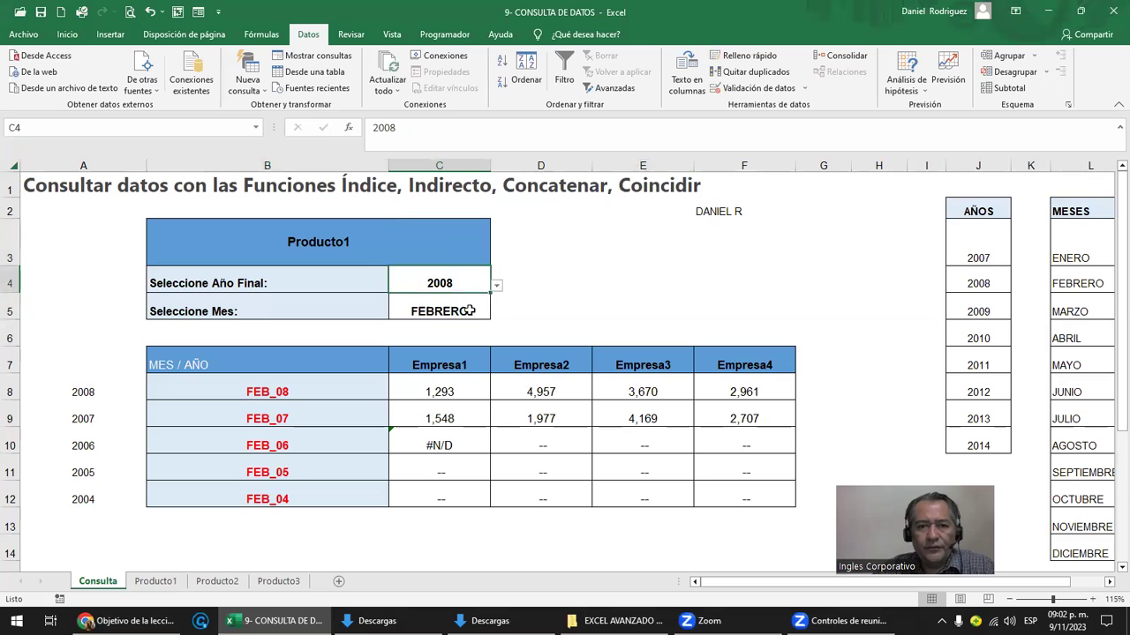
left_click(461, 313)
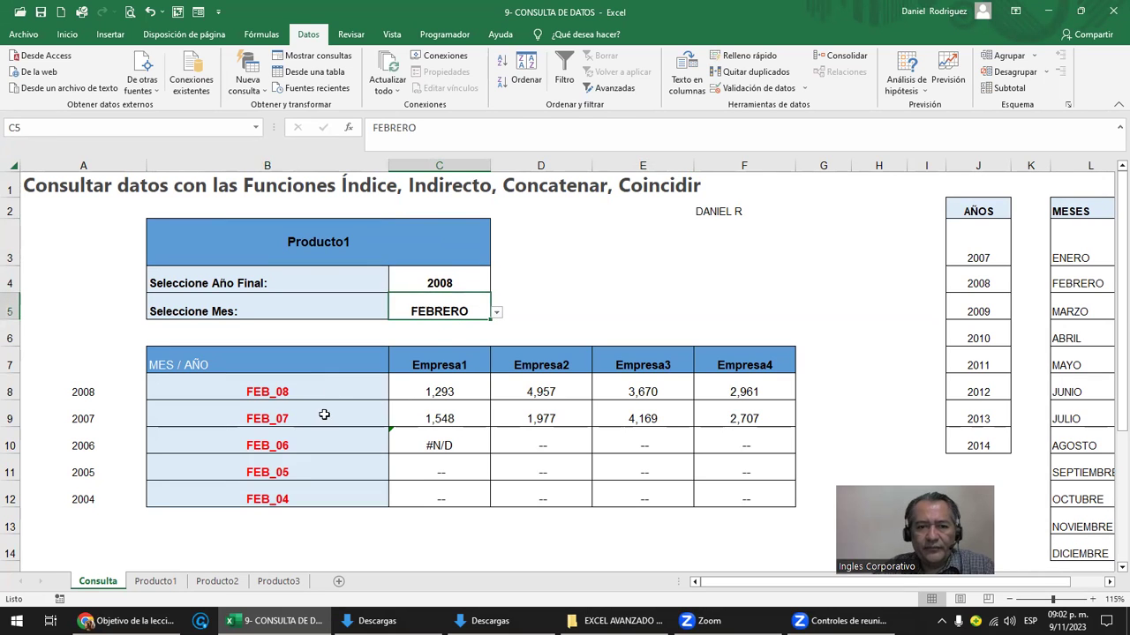
left_click_drag(324, 415, 761, 497)
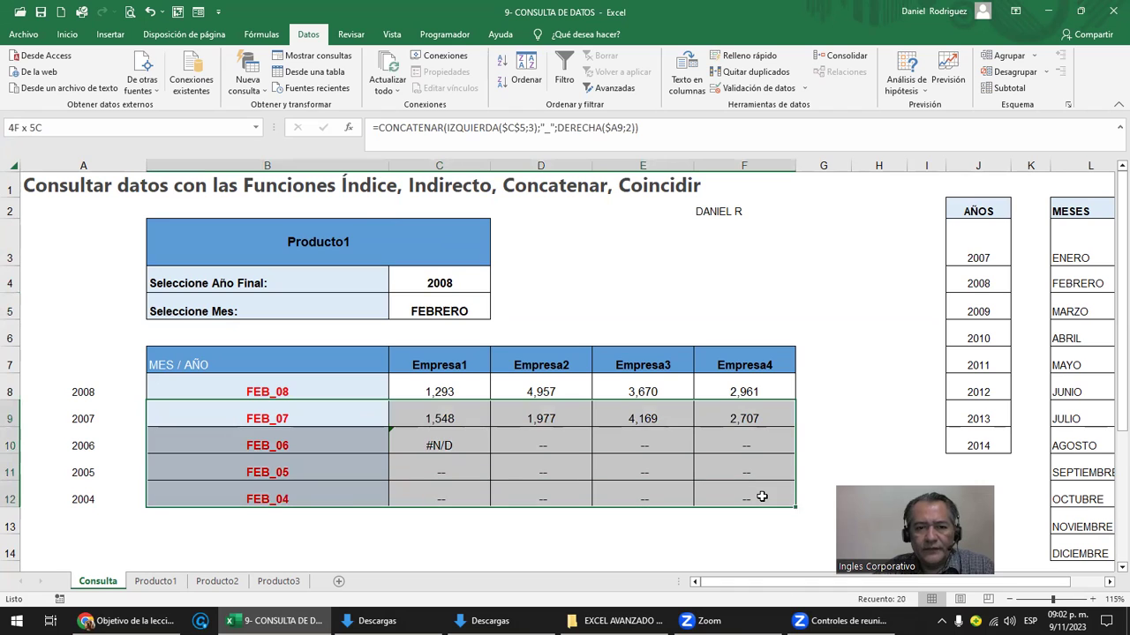
Inspect the B8 month-year formula and C8, C10 lookup formulas across C8:F12, then show the lesson page
left_click(373, 380)
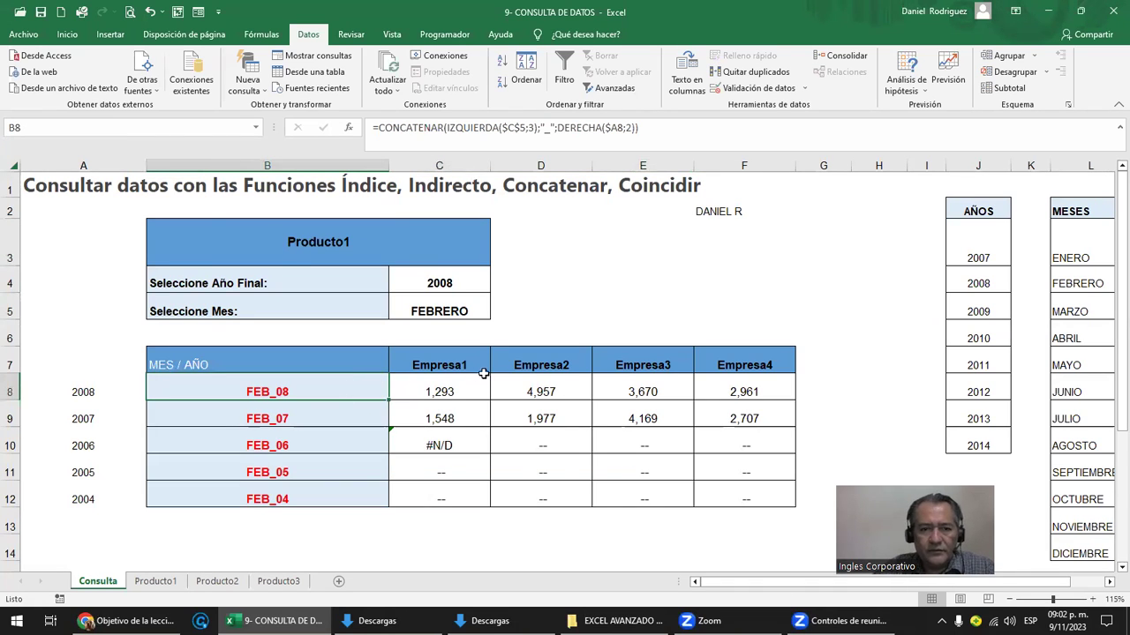
left_click(447, 444)
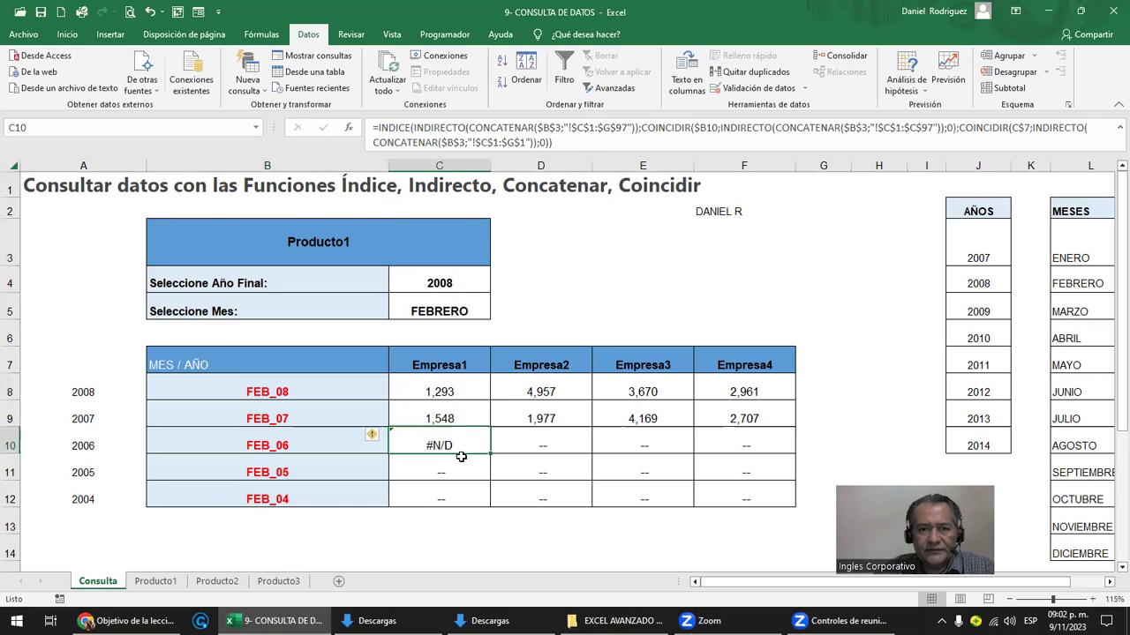
left_click(452, 390)
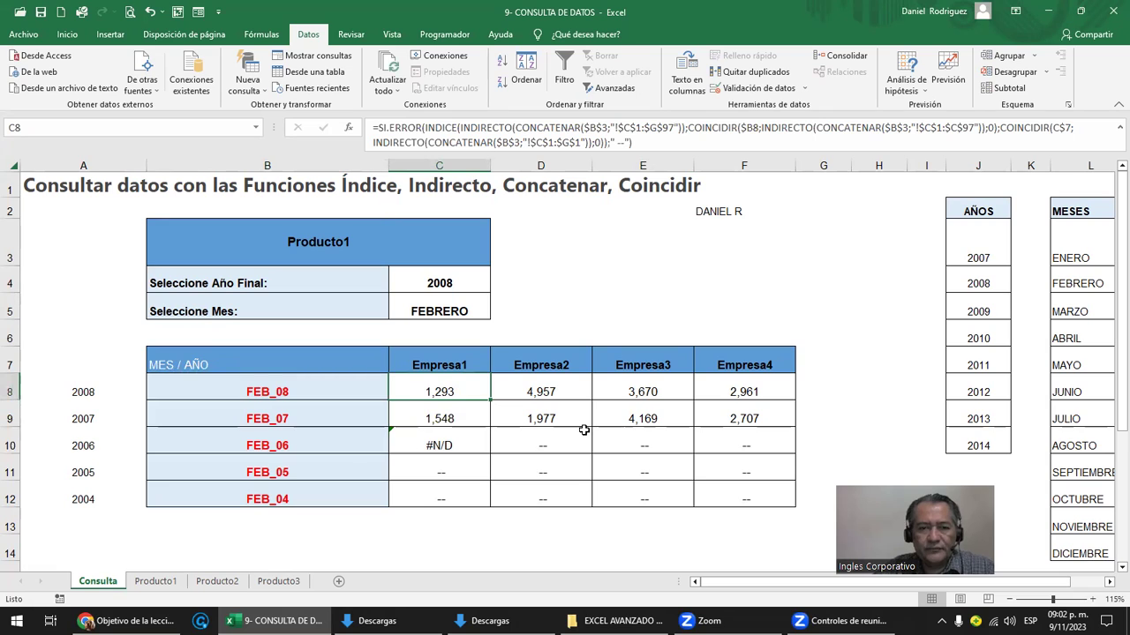
key("shift+Right")
key("shift+Right")
key("shift+Right")
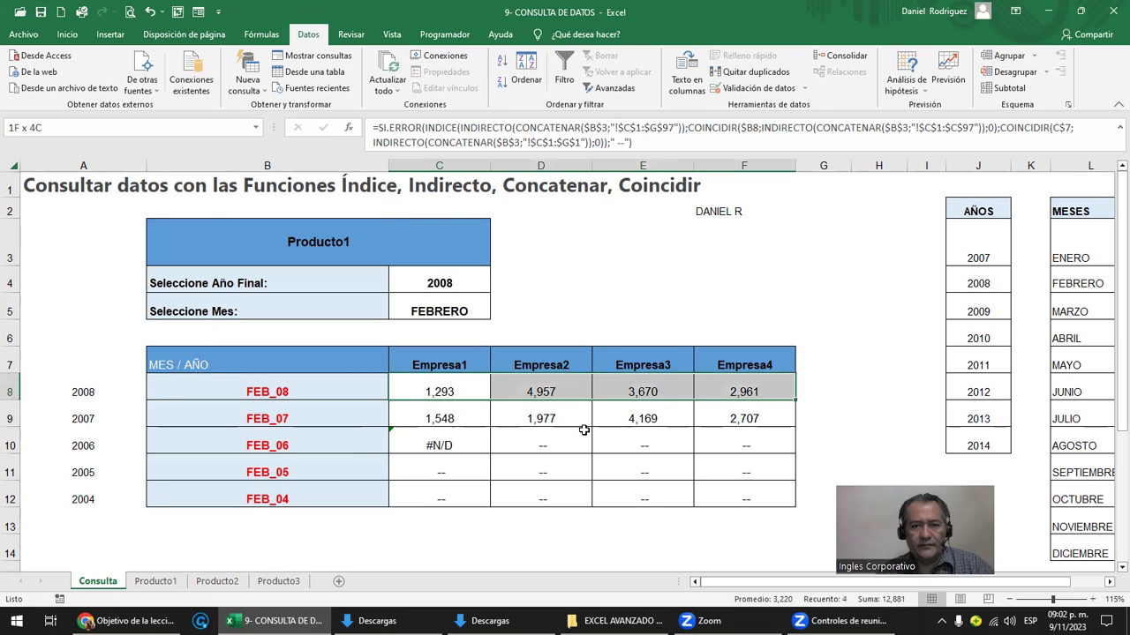
left_click(468, 430)
key("shift+Right")
key("shift+Right")
key("shift+Right")
key("shift+Down")
key("shift+Down")
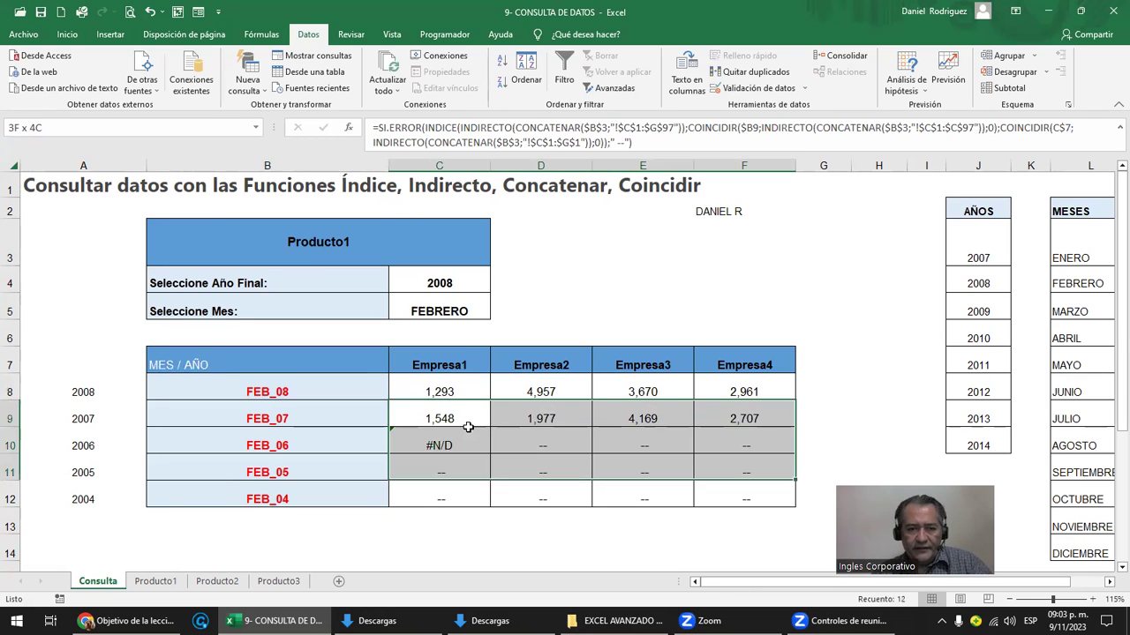
key("shift+Down")
left_click(464, 441)
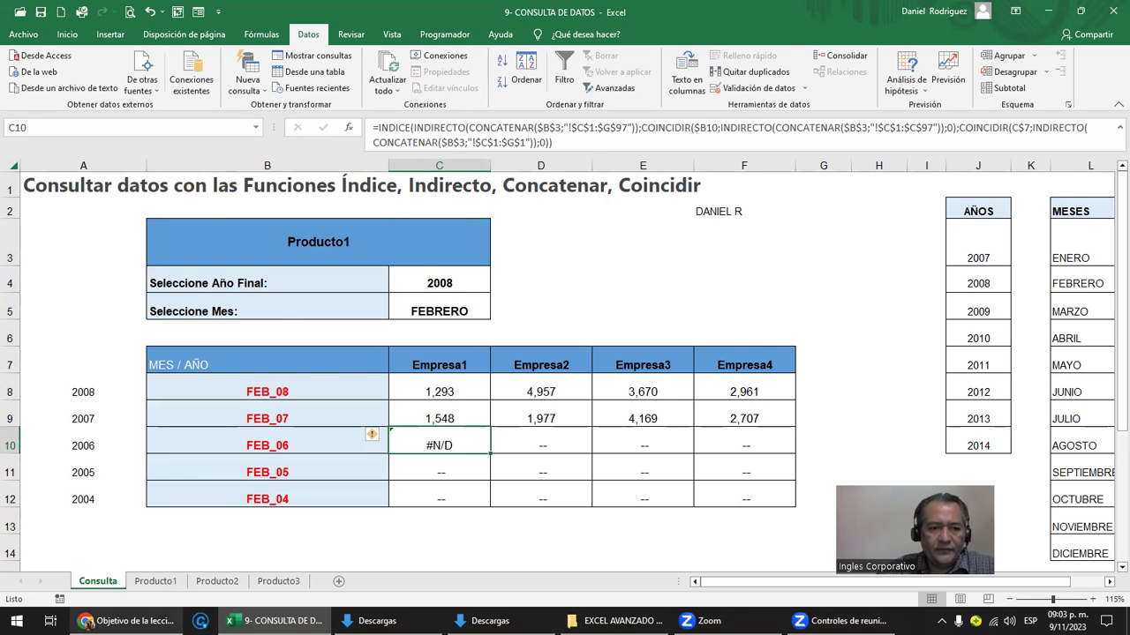
mouse_move(129, 620)
left_click(192, 599)
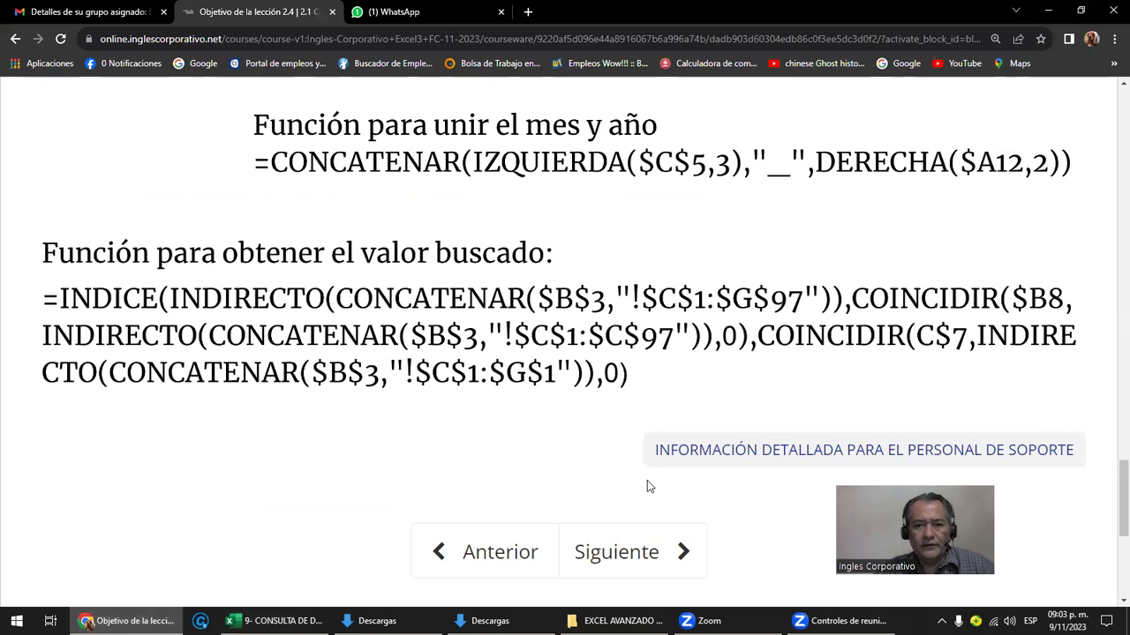
Reset the browser zoom and advance to the Laboratorio 8 unit
key("ctrl+minus")
key("ctrl+minus")
scroll(648, 487, "up", 15)
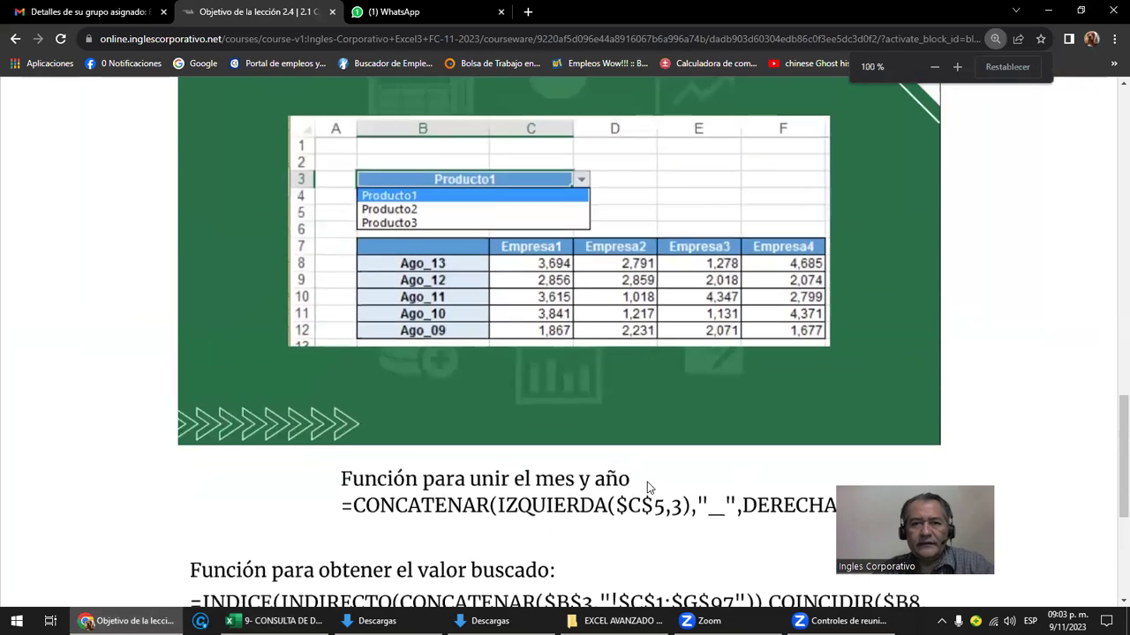
scroll(647, 485, "up", 2)
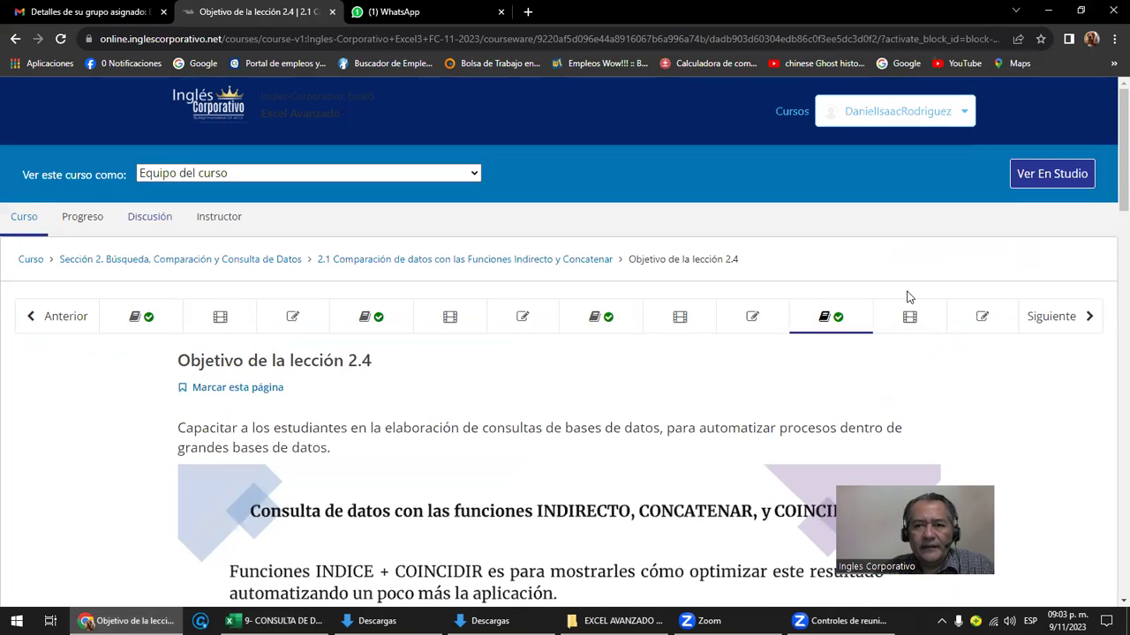
left_click(1066, 317)
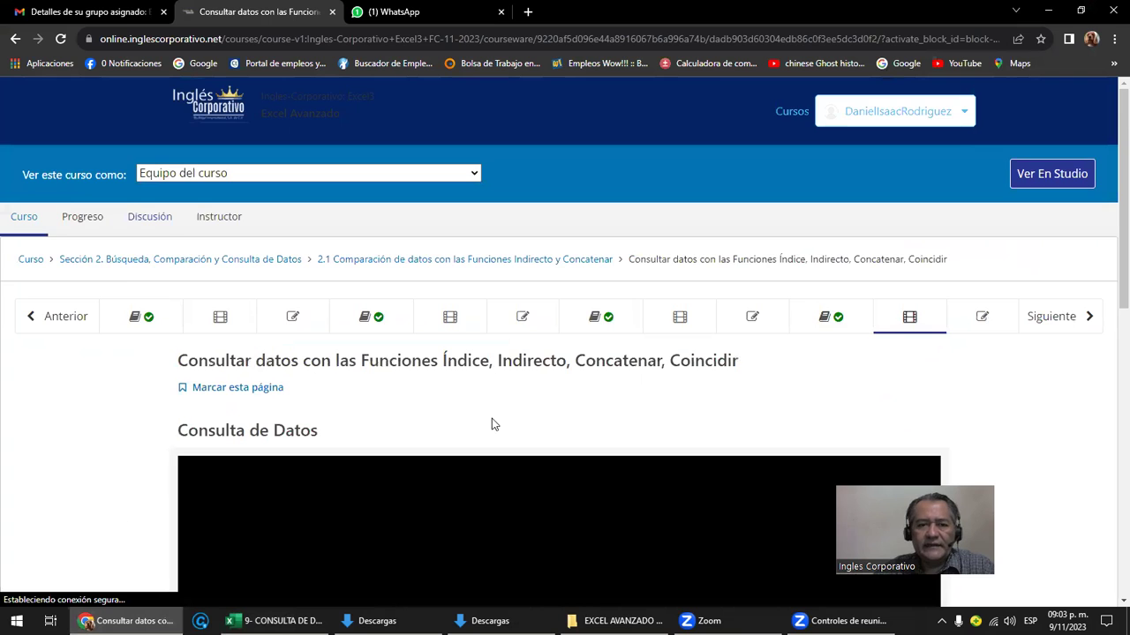
Read through the Laboratorio 8 questions, highlighting question 3's formula, then return to Excel
scroll(529, 432, "down", 3)
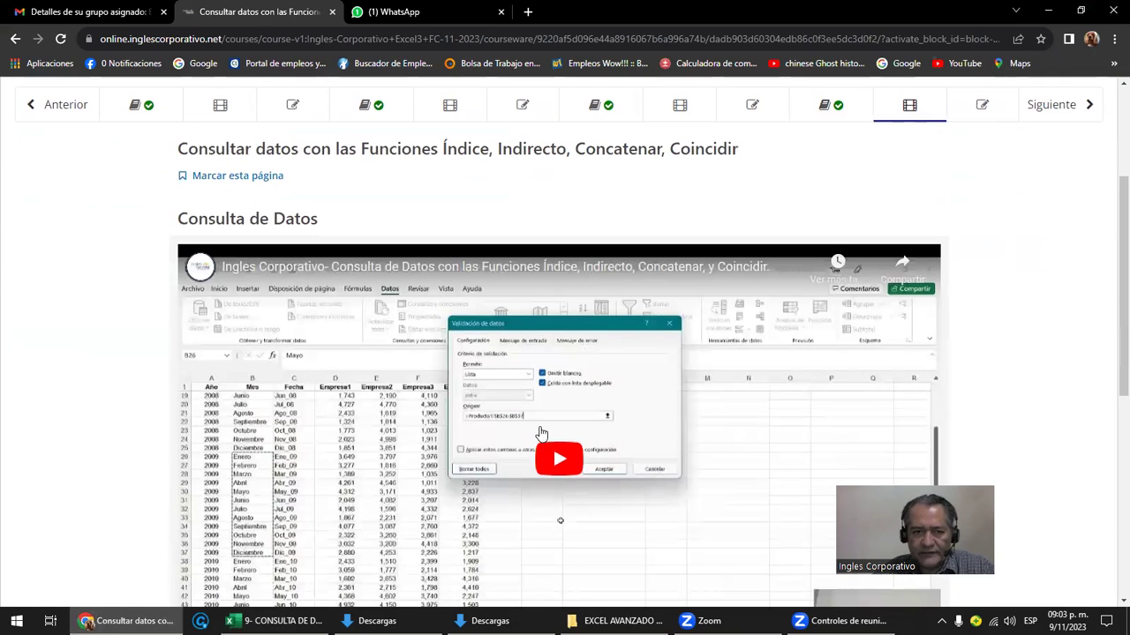
scroll(541, 434, "down", 3)
scroll(538, 441, "up", 2)
scroll(682, 381, "up", 4)
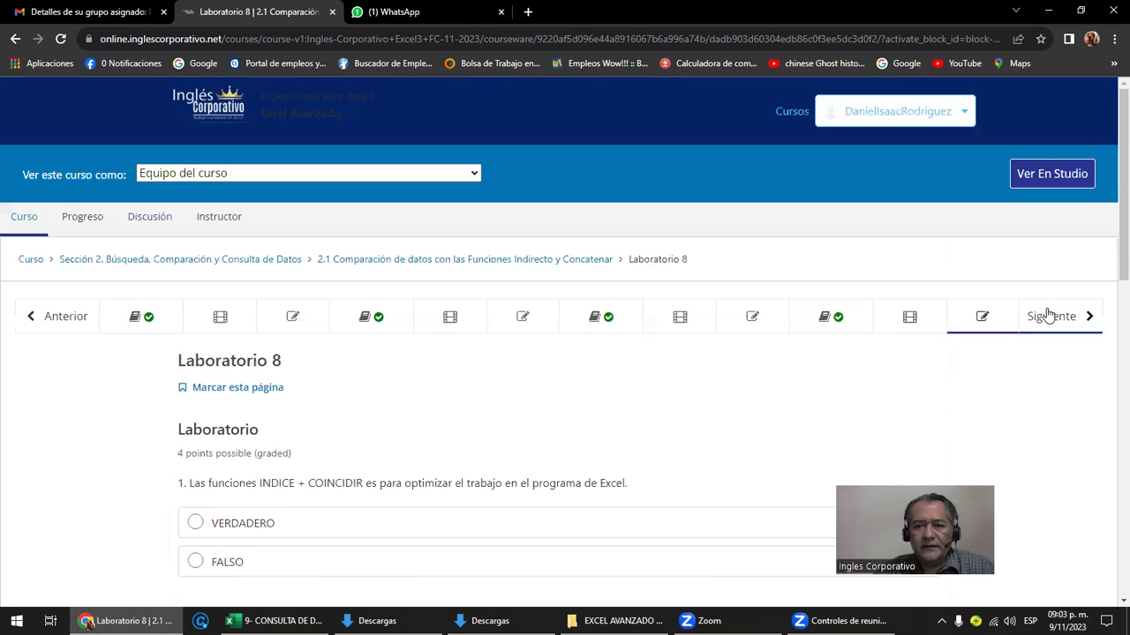
scroll(555, 424, "down", 3)
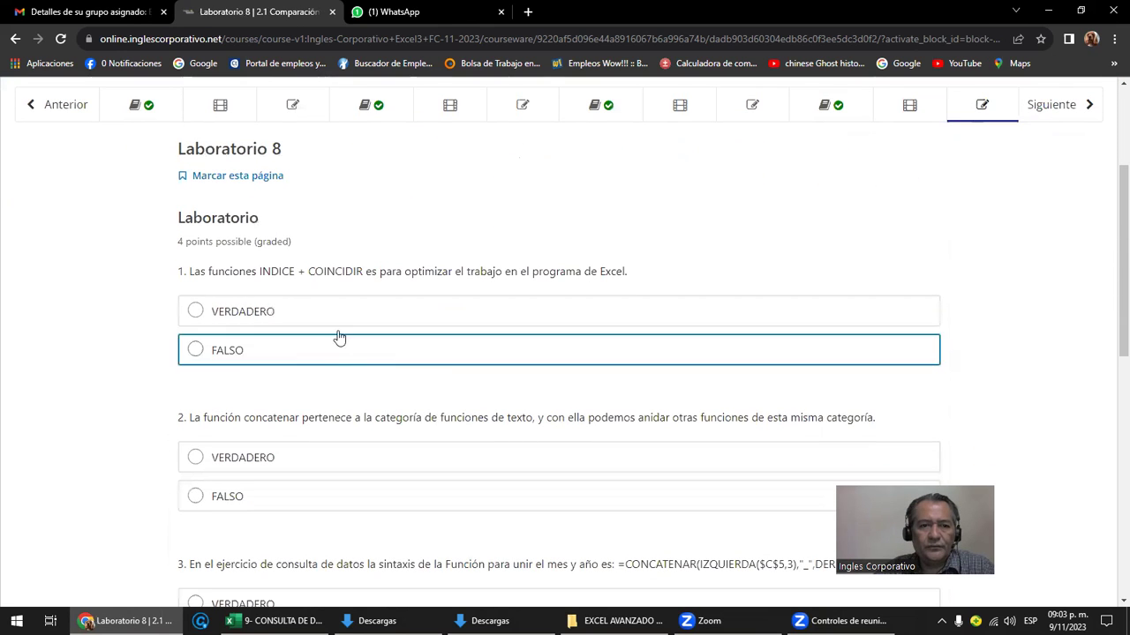
scroll(234, 321, "down", 3)
scroll(238, 324, "down", 2)
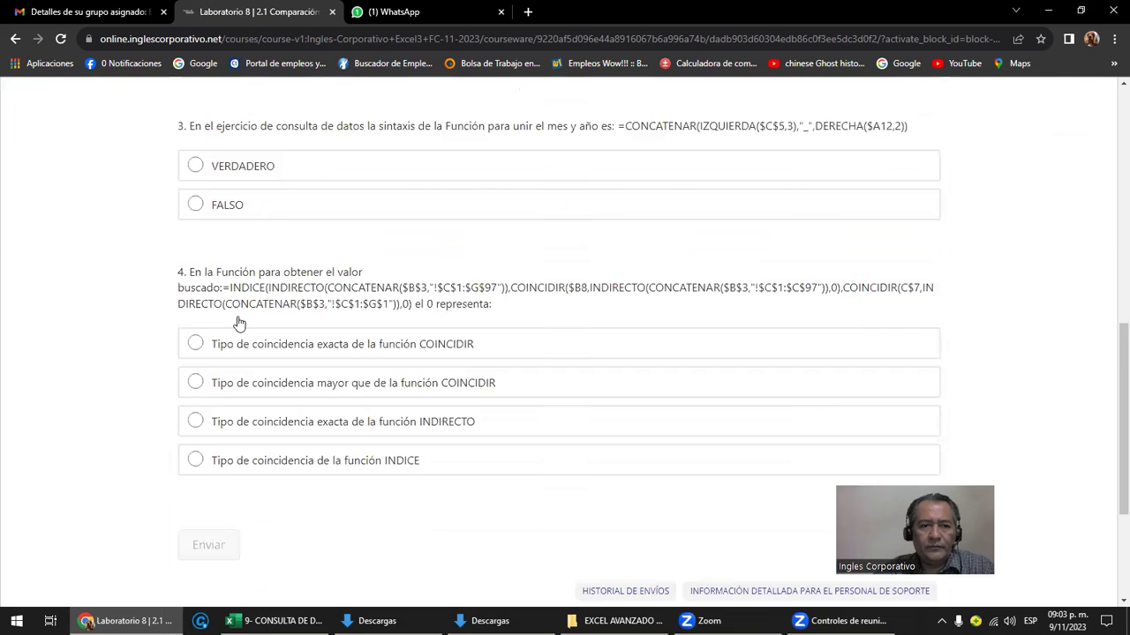
scroll(239, 324, "down", 2)
scroll(238, 324, "up", 1)
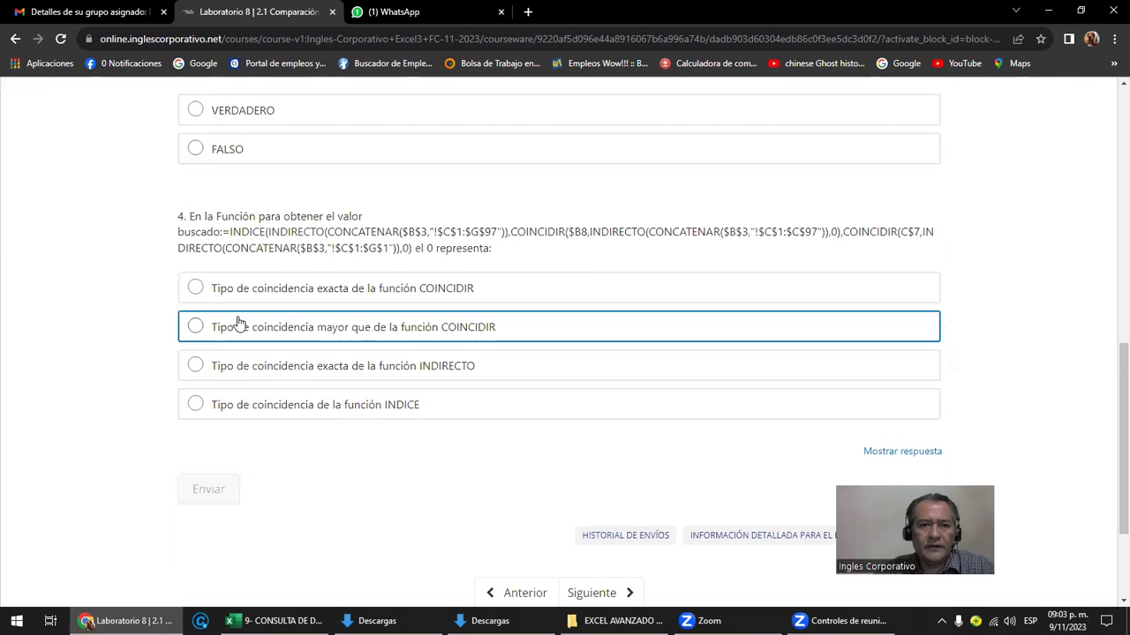
scroll(238, 324, "up", 2)
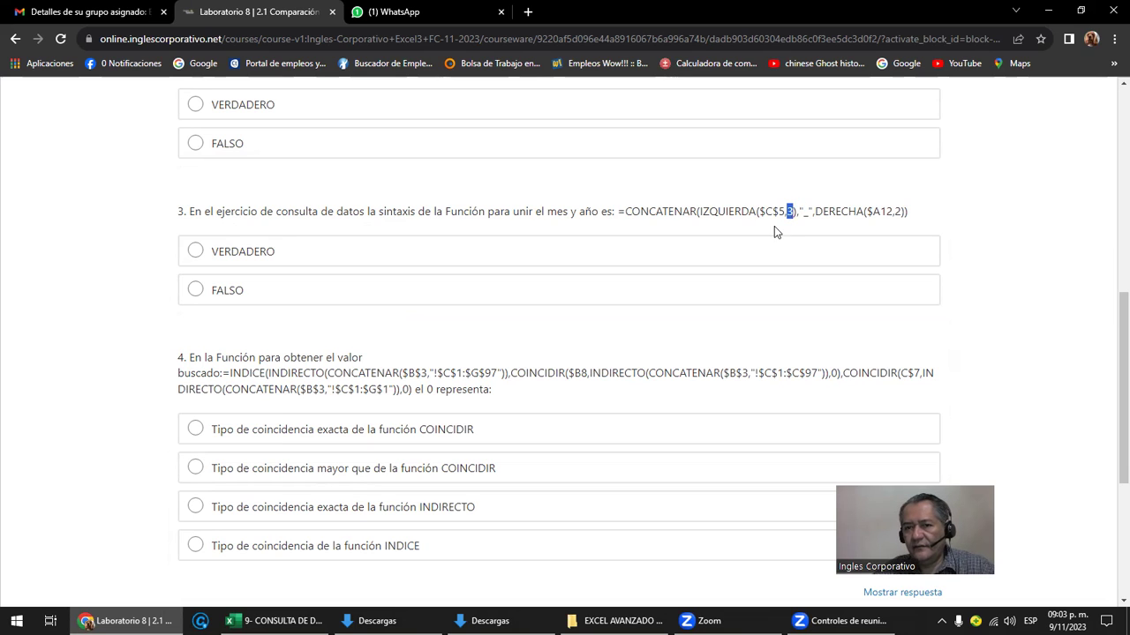
double_click(803, 211)
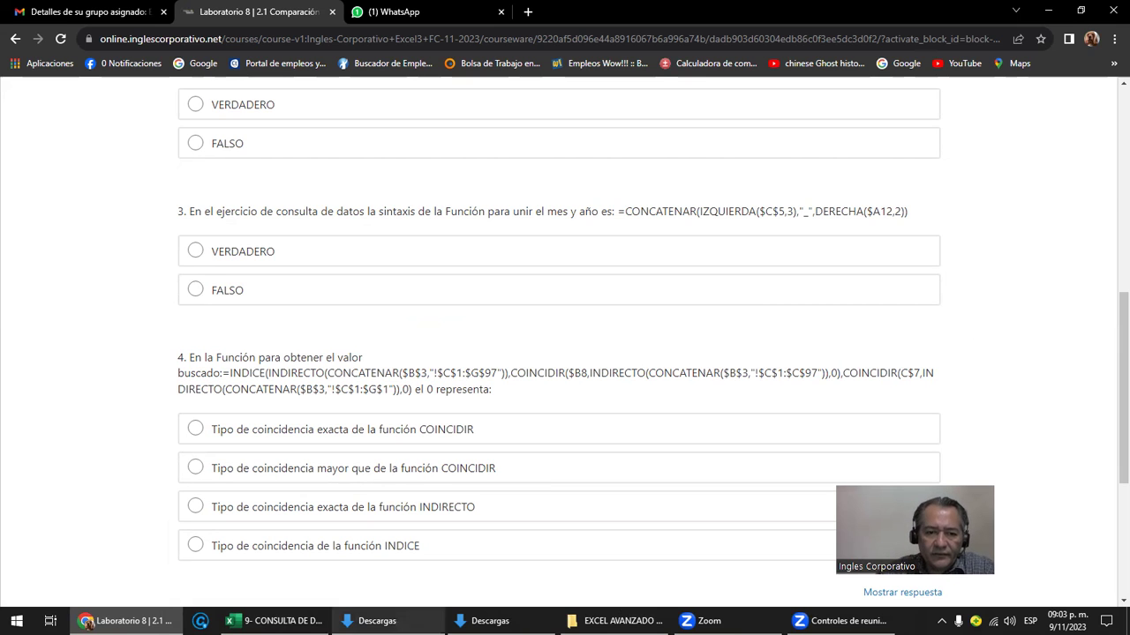
left_click(284, 602)
View B8's CONCATENAR month-year formula without editing, then return to the quiz
left_click(282, 395)
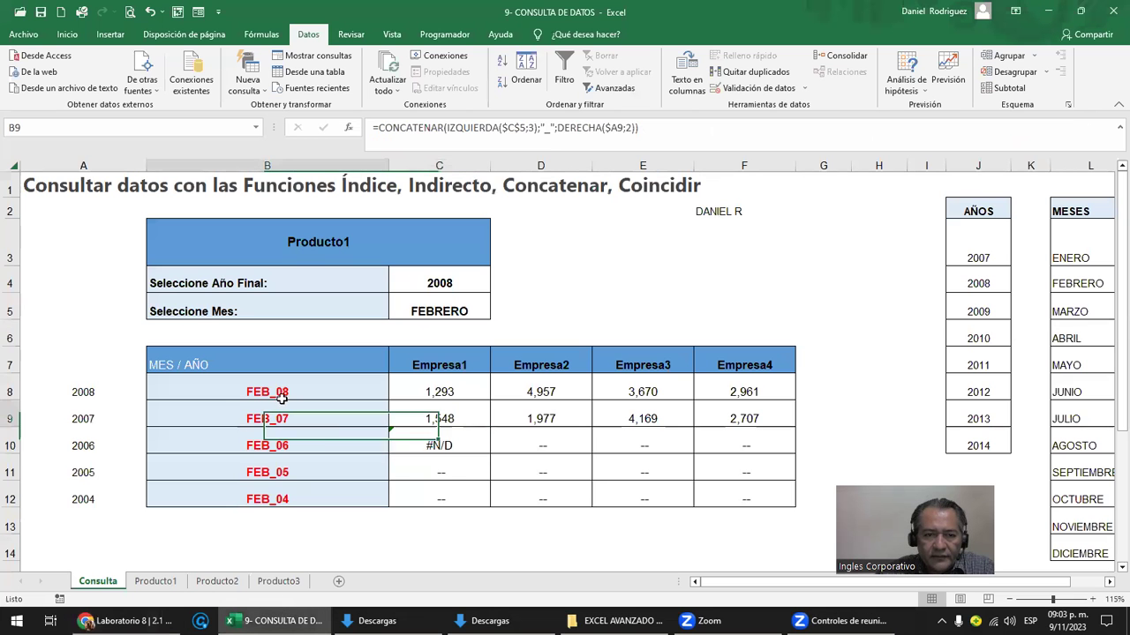
double_click(290, 391)
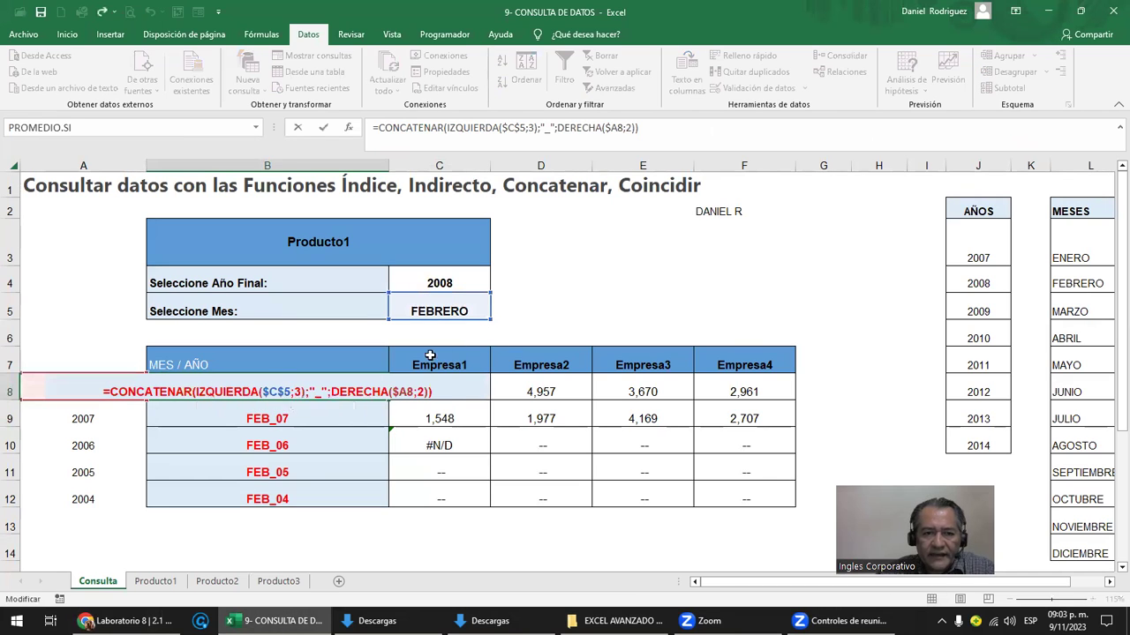
key("Escape")
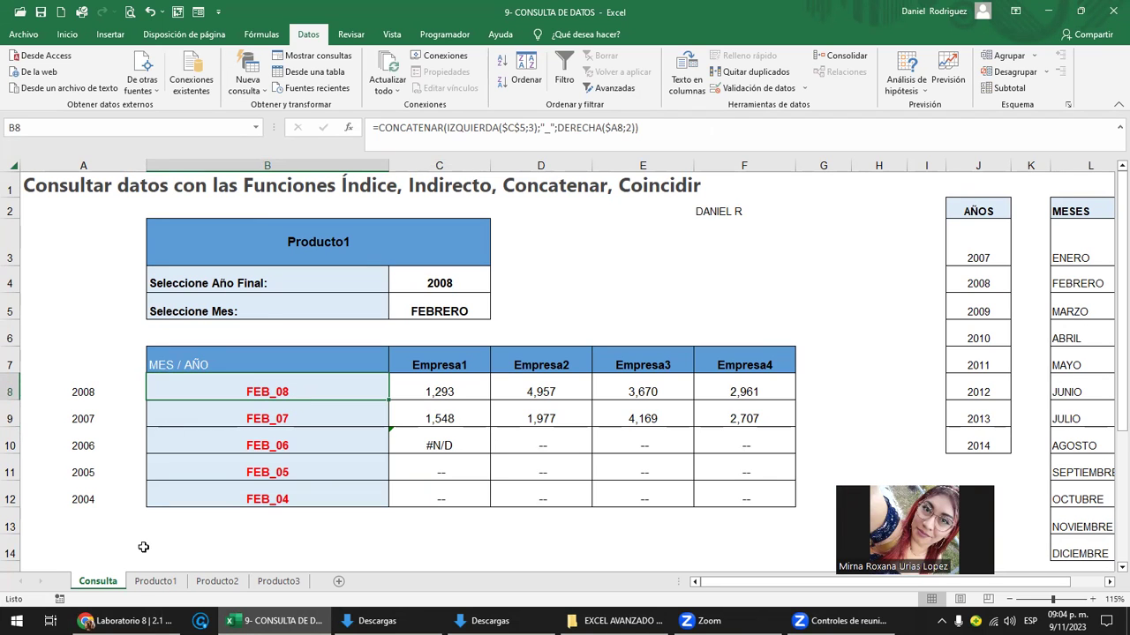
left_click(168, 618)
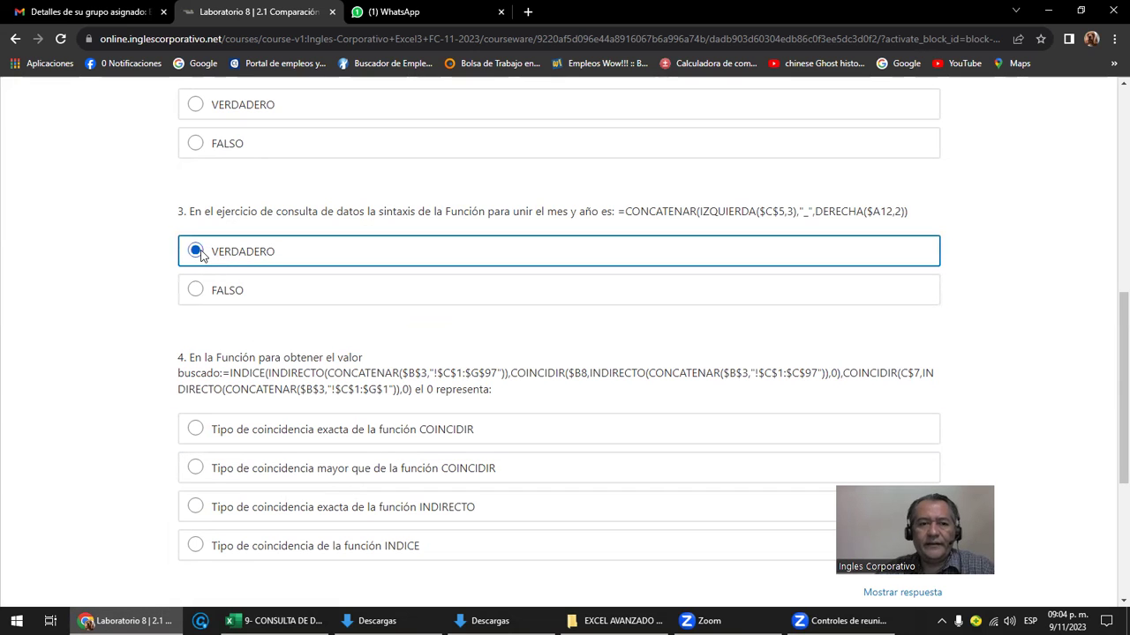
Review the Laboratorio 8 questions from the top, then go back to the Consulta sheet
scroll(212, 233, "up", 2)
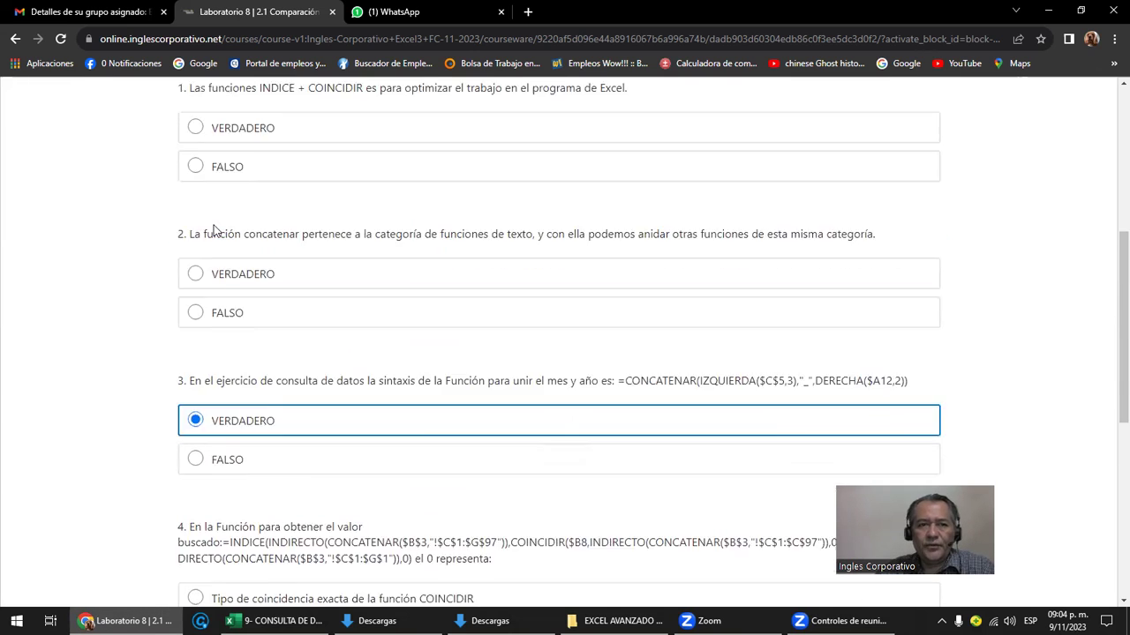
scroll(327, 270, "up", 4)
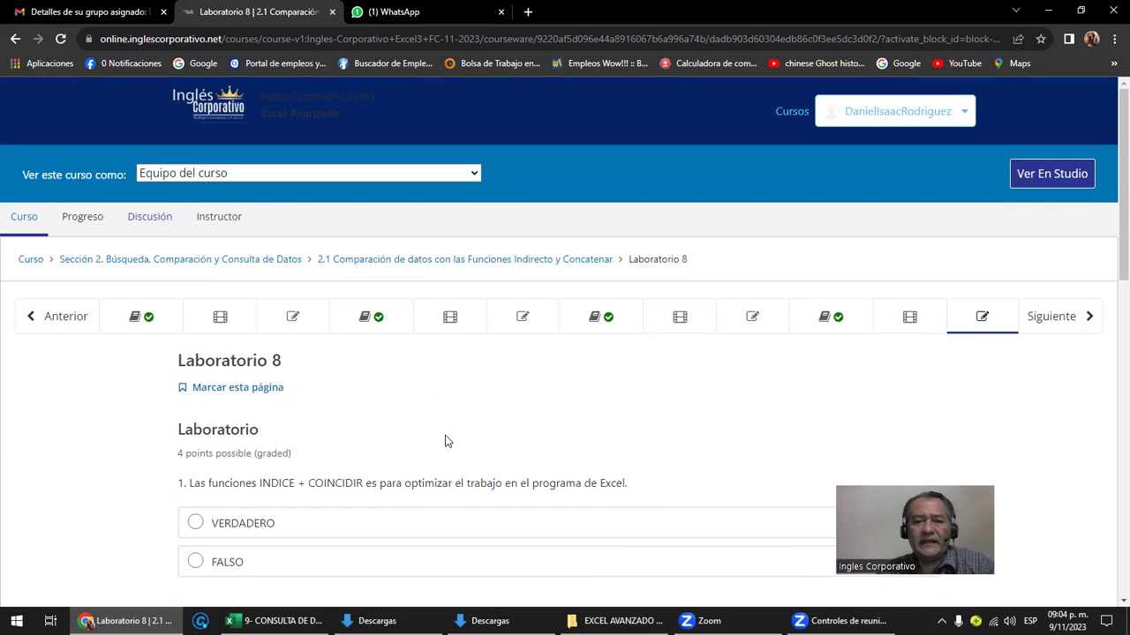
scroll(446, 441, "down", 2)
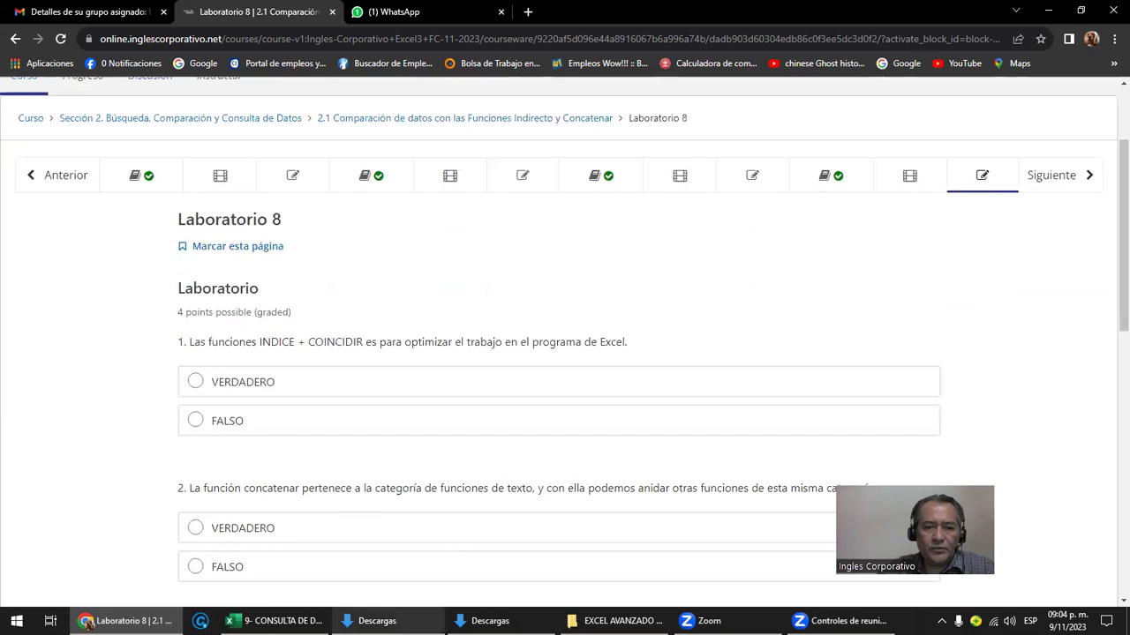
left_click(275, 621)
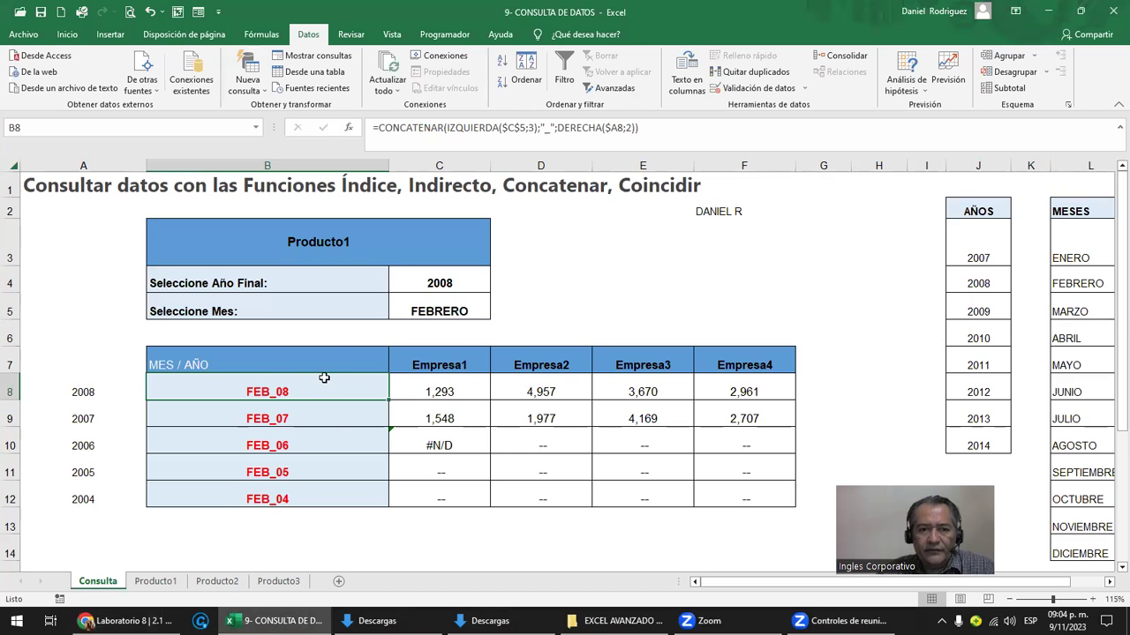
Switch to the Laboratorio 8 quiz page in Chrome, then minimize it to reveal the Zoom gallery
key("alt+Tab")
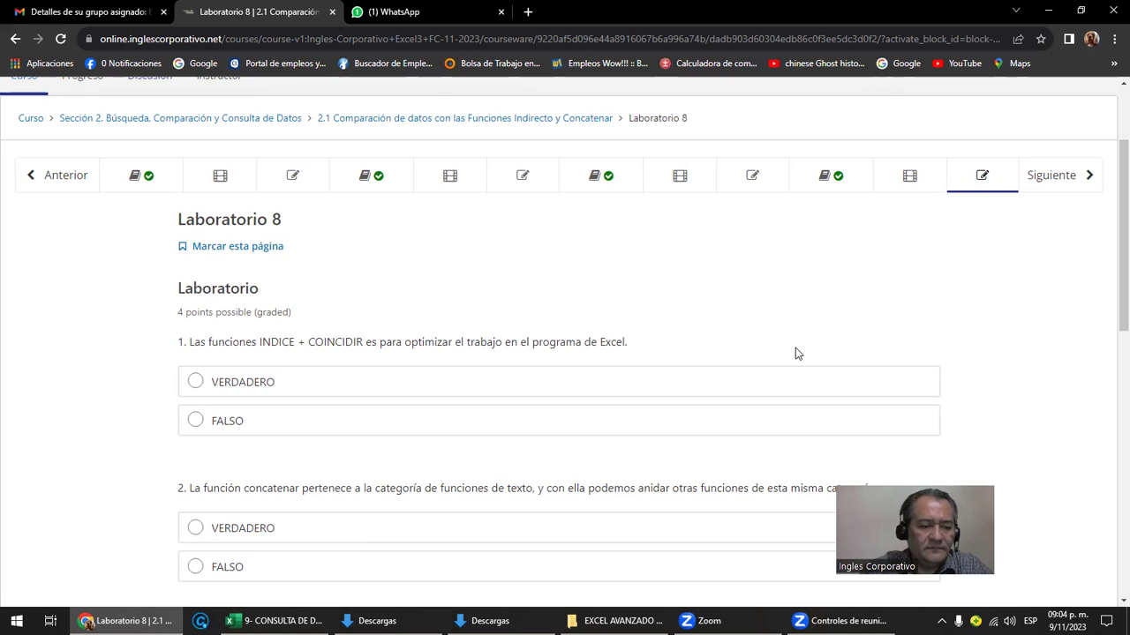
left_click(1054, 11)
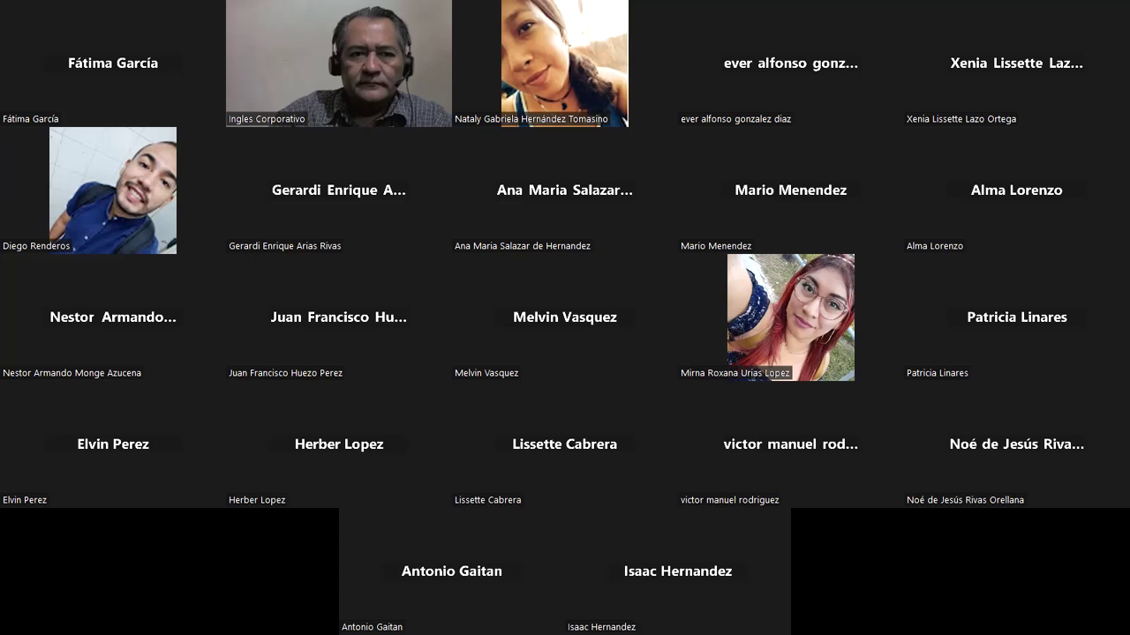